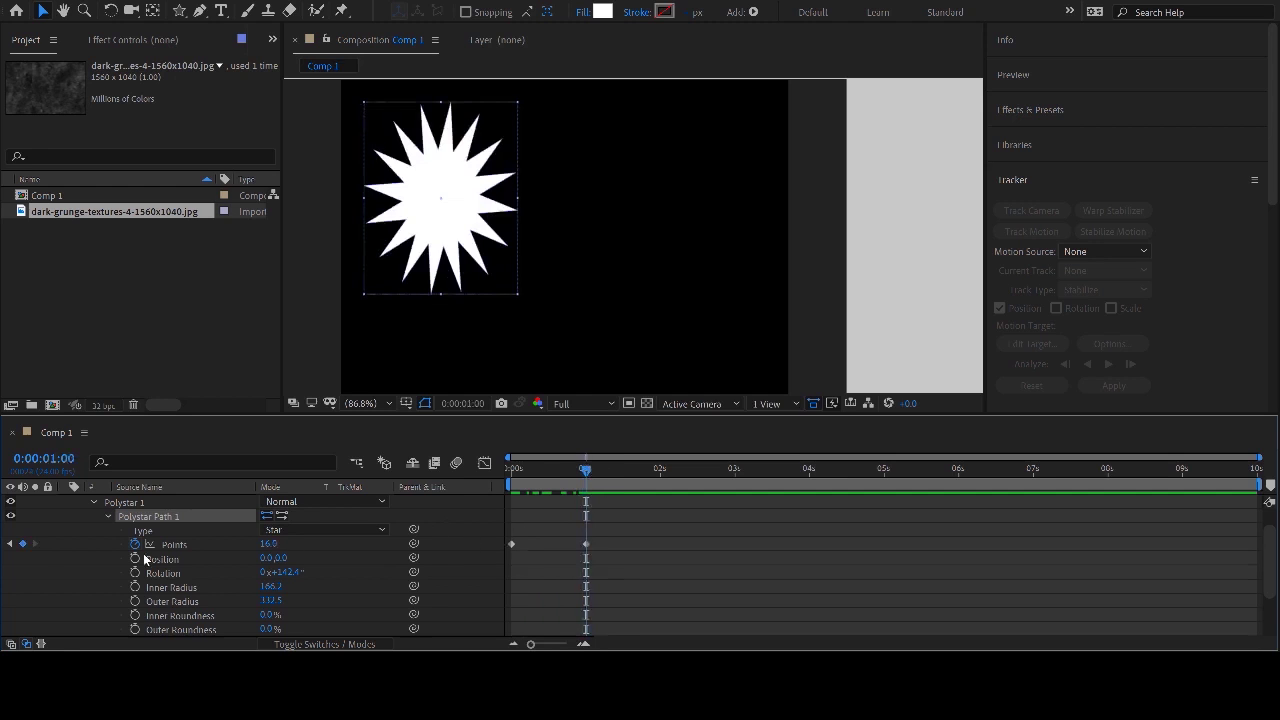
# - Fold up the star shape layer's properties and delete Shape Layer 1, leaving only the grunge texture
pyautogui.scroll(1, 136, 559)
pyautogui.click(109, 546)
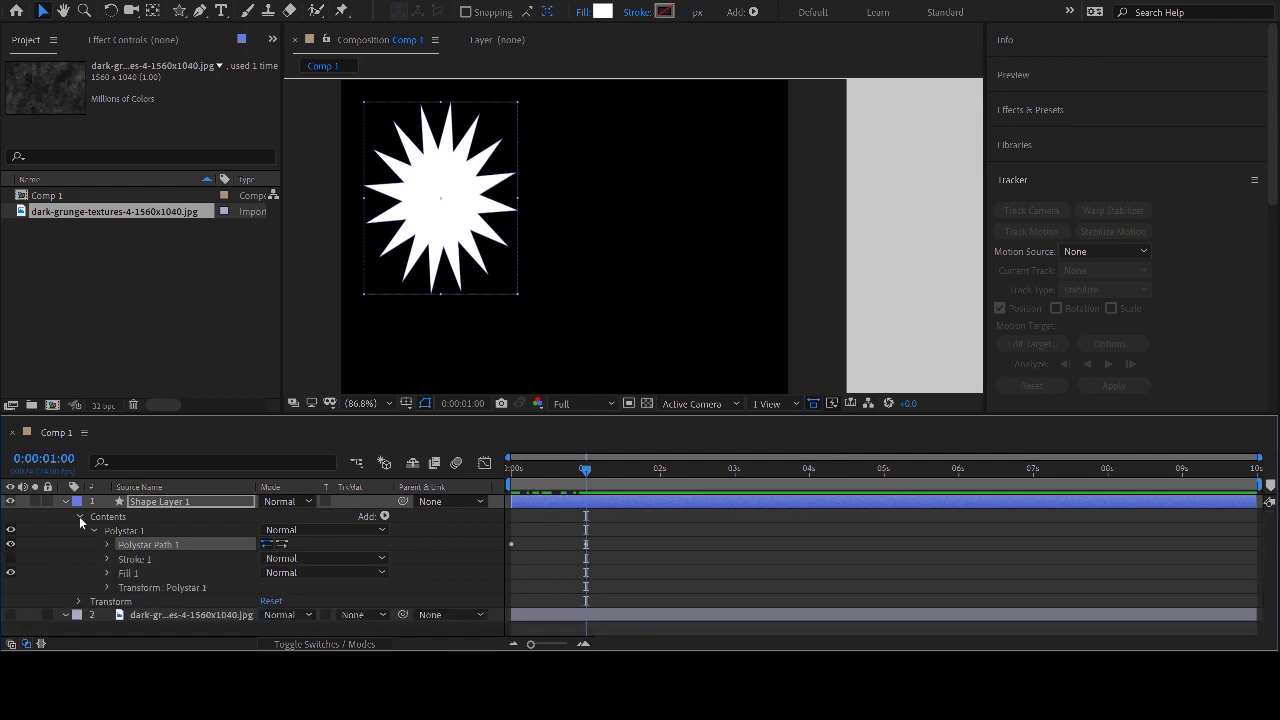
pyautogui.click(81, 517)
pyautogui.click(66, 501)
pyautogui.click(158, 501)
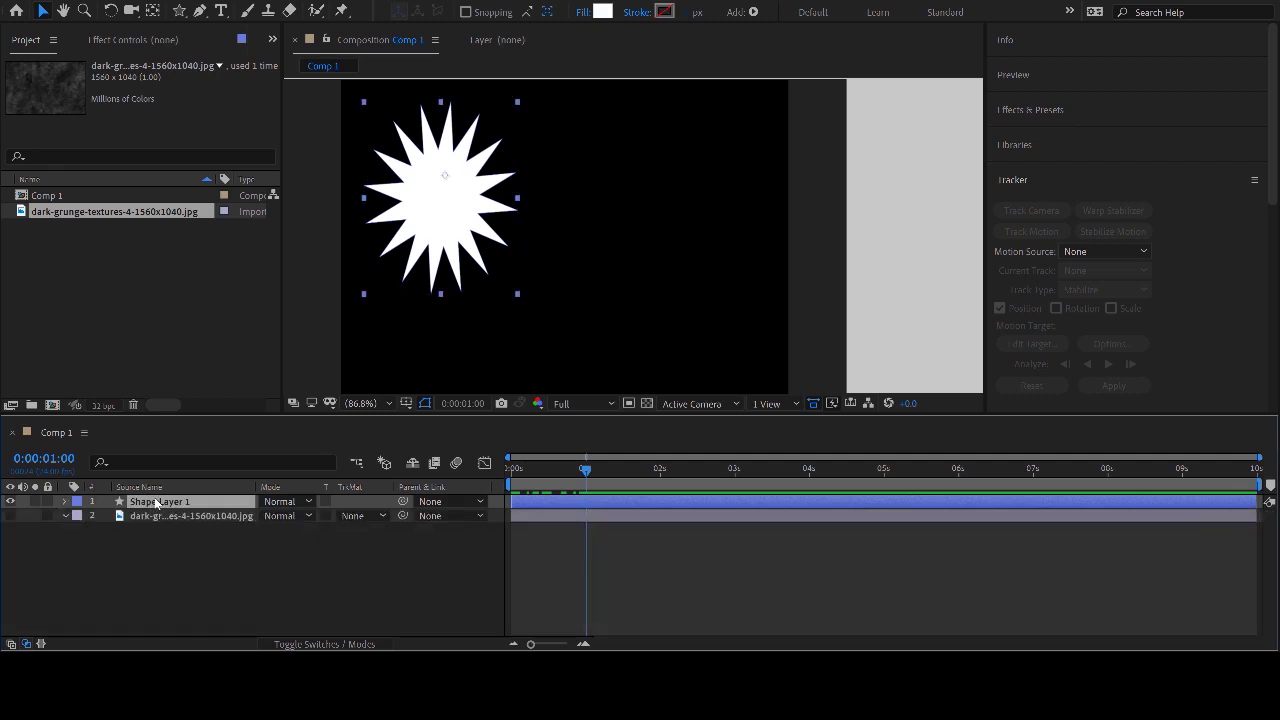
pyautogui.press('Delete')
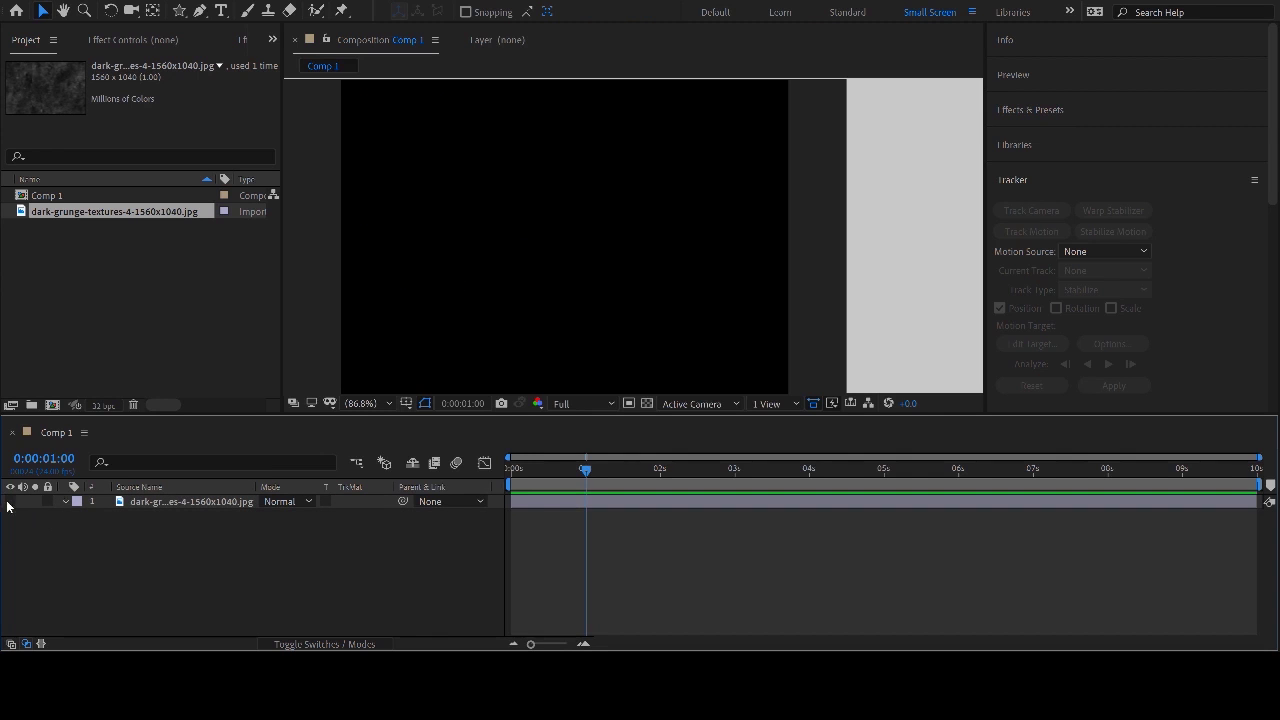
# - Scale the grunge texture layer to 125% and return the playhead to 0:00:00:00
pyautogui.click(145, 503)
pyautogui.press('s')
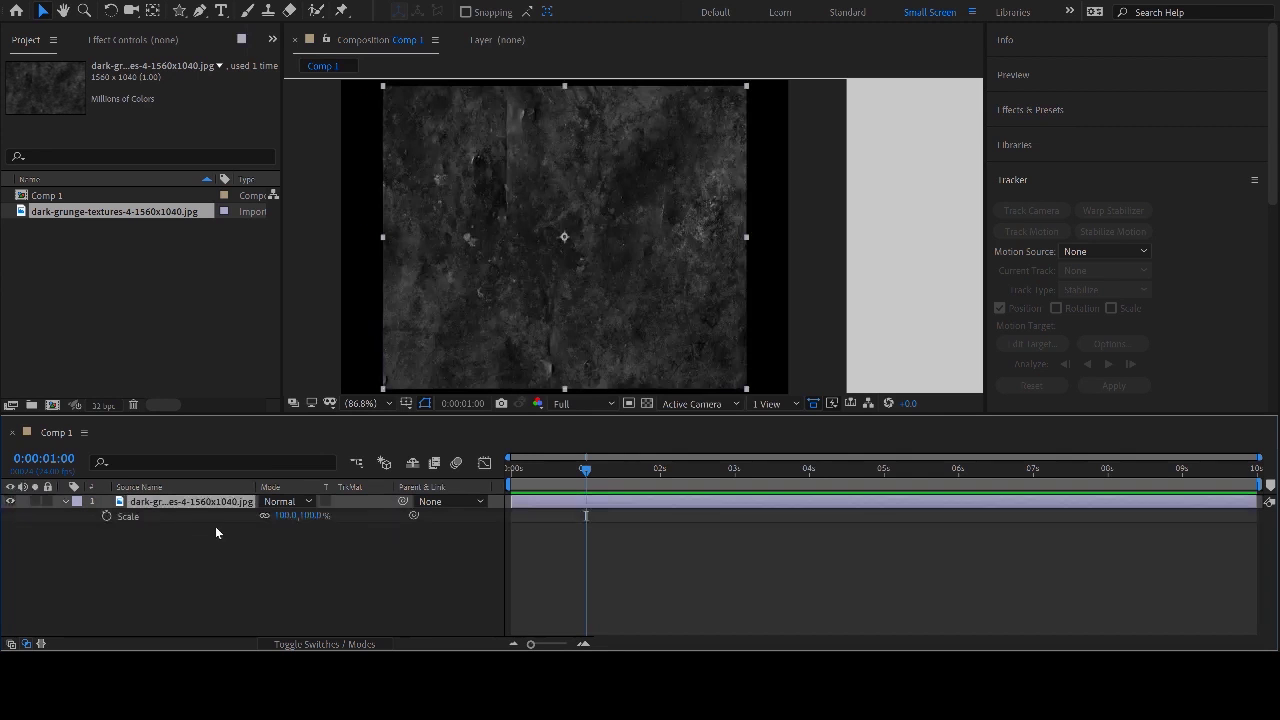
pyautogui.moveTo(285, 515)
pyautogui.mouseDown()
pyautogui.moveTo(300, 515)
pyautogui.moveTo(286, 516)
pyautogui.mouseUp()
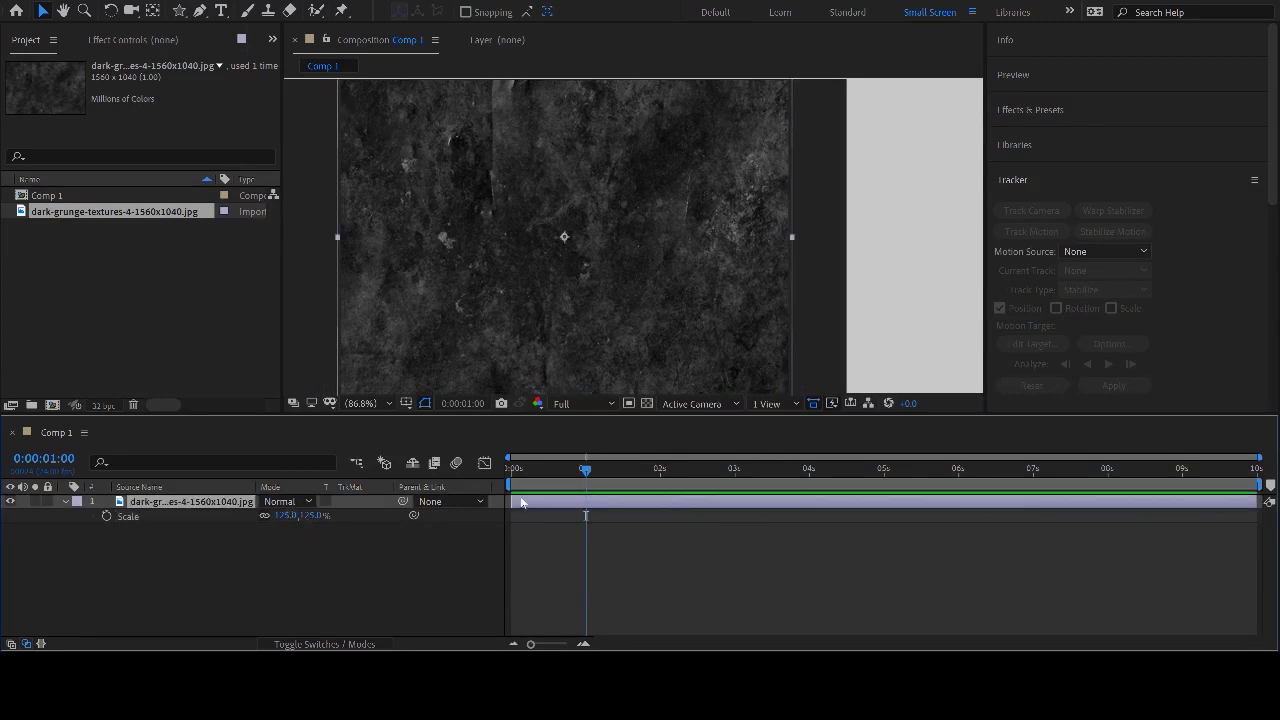
pyautogui.moveTo(591, 471); pyautogui.dragTo(485, 475)
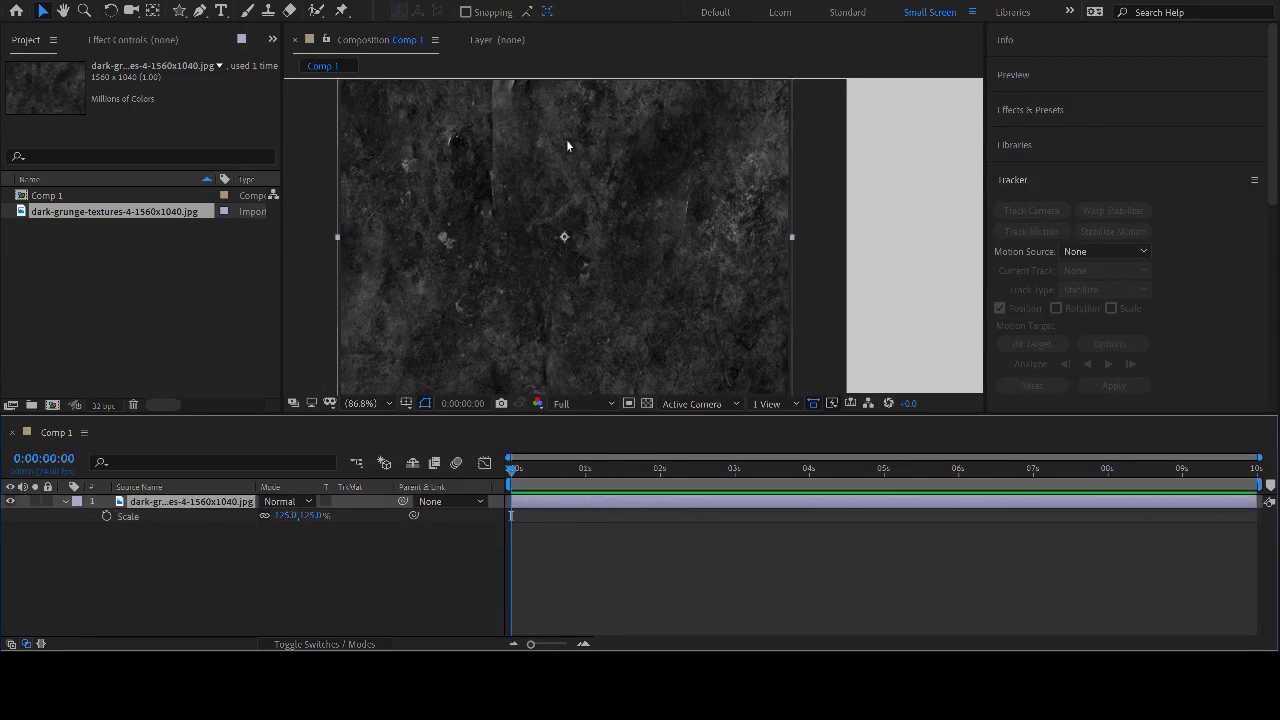
# - Draw a star mask on the grunge texture layer and drag the layer down-right toward the centre
pyautogui.click(178, 12)
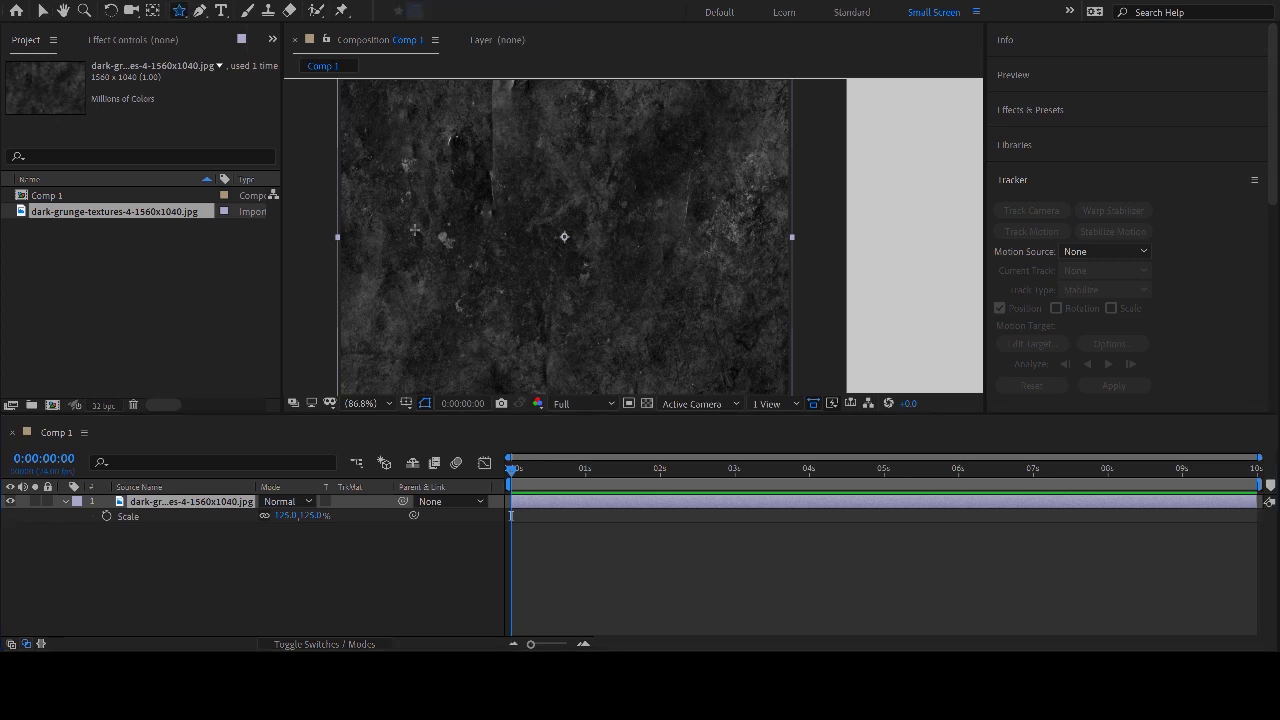
pyautogui.moveTo(421, 215); pyautogui.dragTo(468, 300)
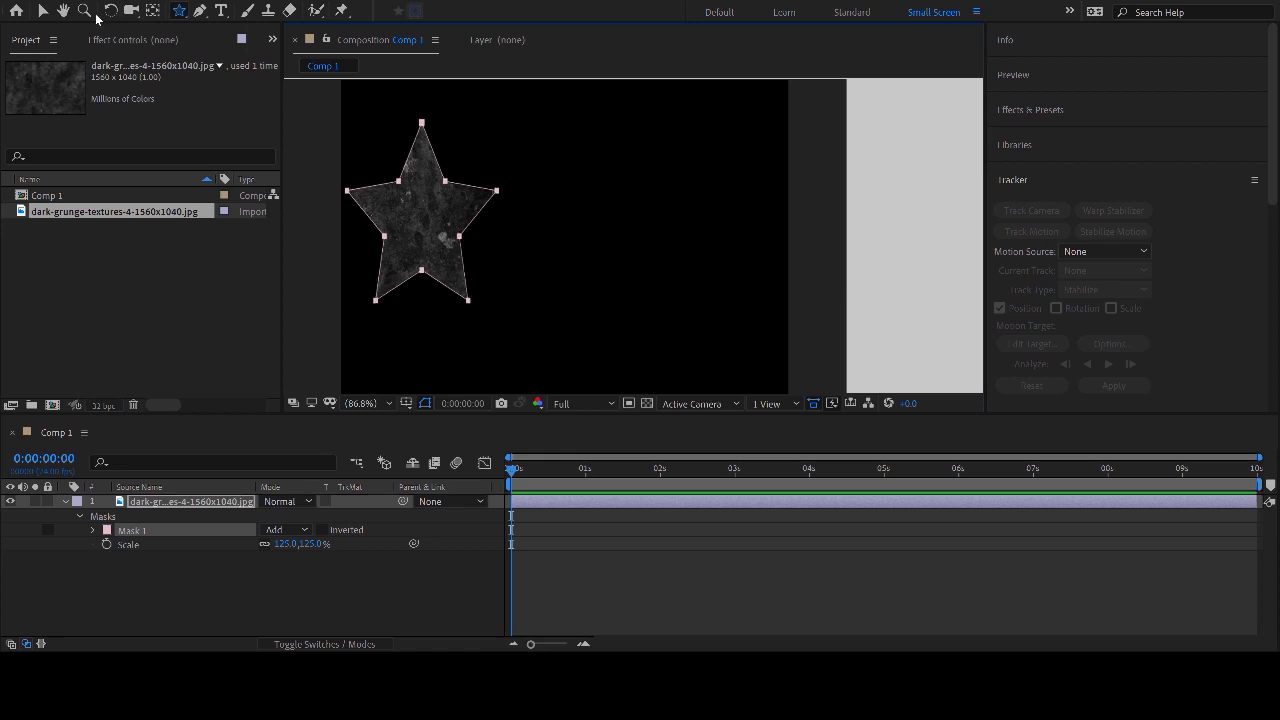
pyautogui.click(42, 11)
pyautogui.moveTo(453, 185); pyautogui.dragTo(509, 234)
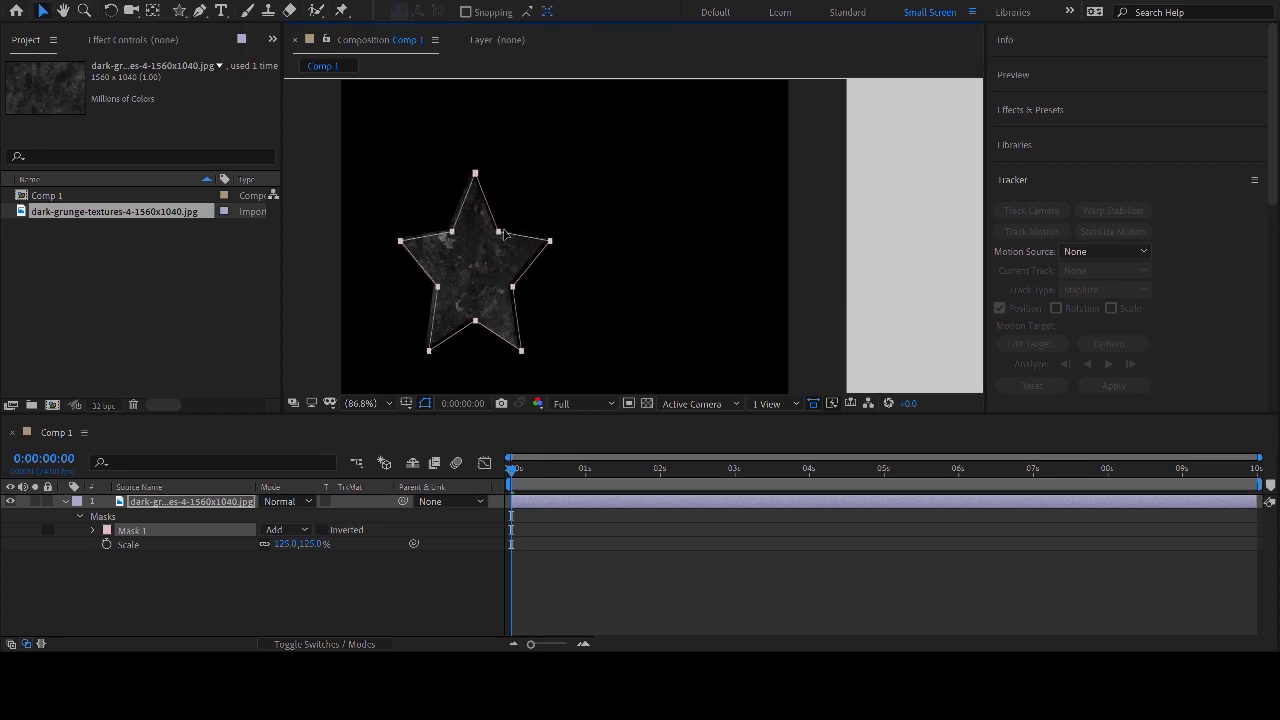
pyautogui.click(183, 597)
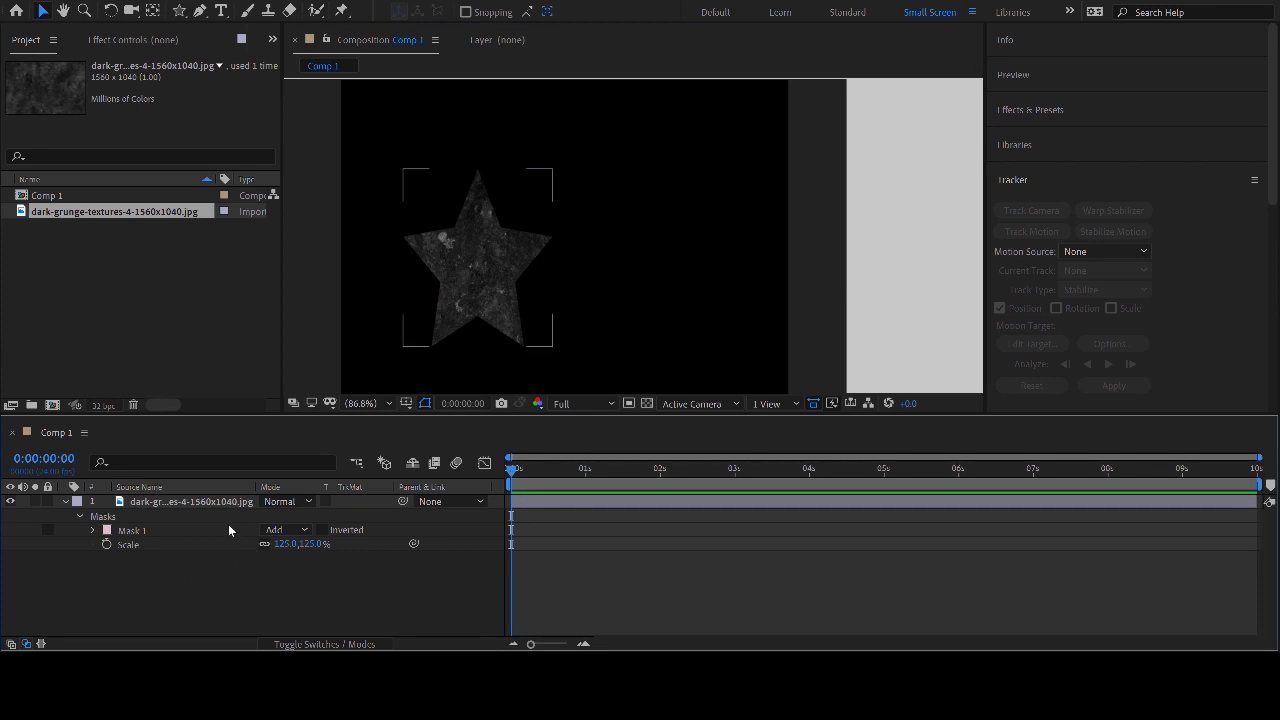
pyautogui.click(197, 504)
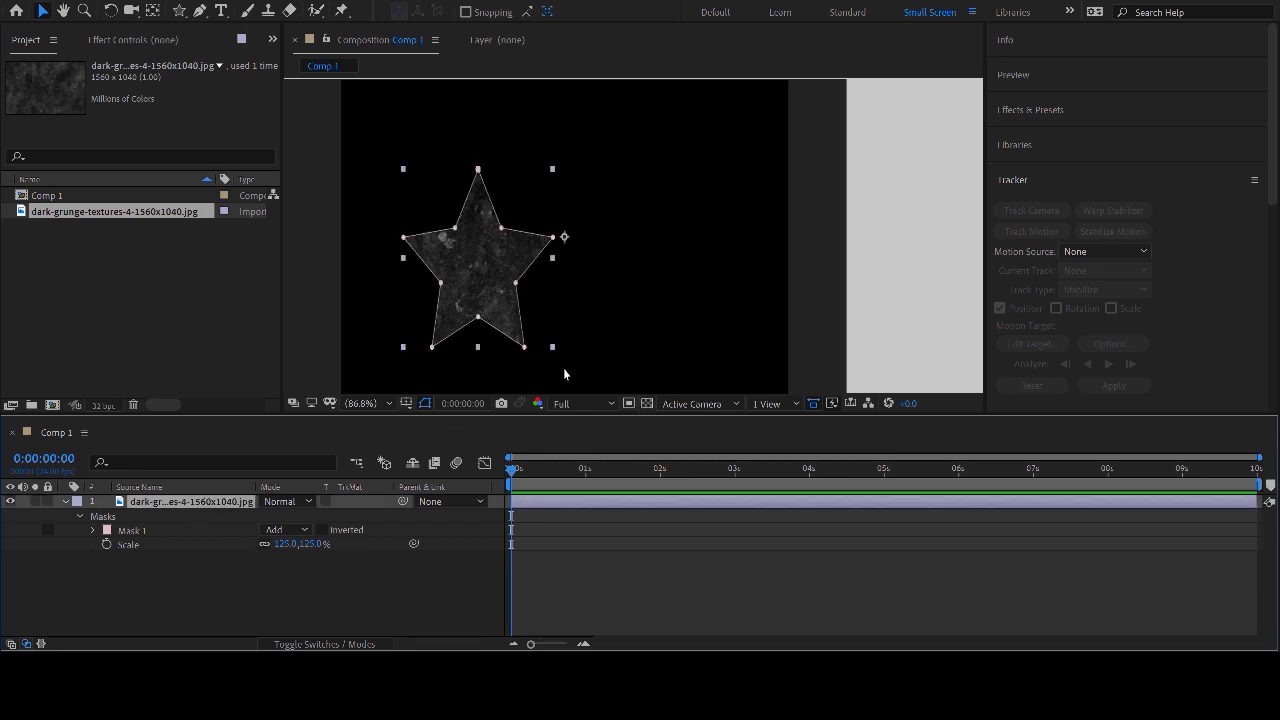
# - Draw an ellipse mask (Mask 2) right of the star and drag it over the star
pyautogui.click(178, 11)
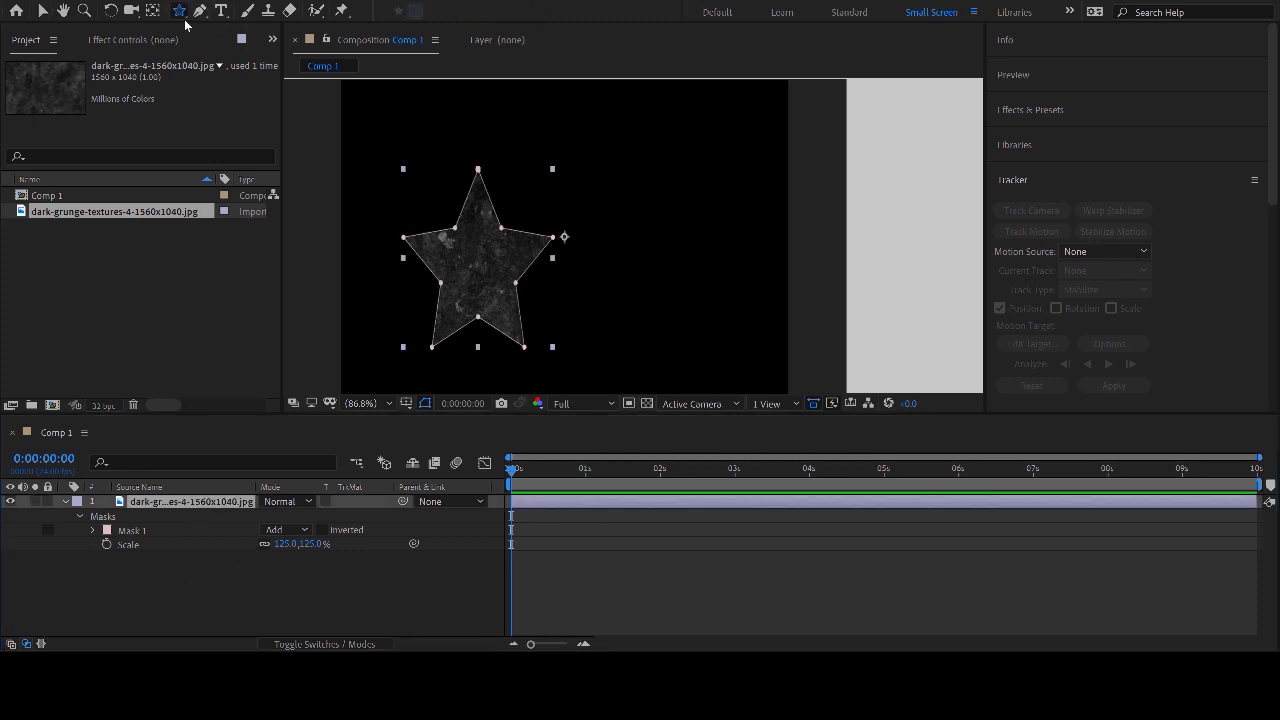
pyautogui.click(220, 57)
pyautogui.moveTo(634, 190); pyautogui.dragTo(767, 358)
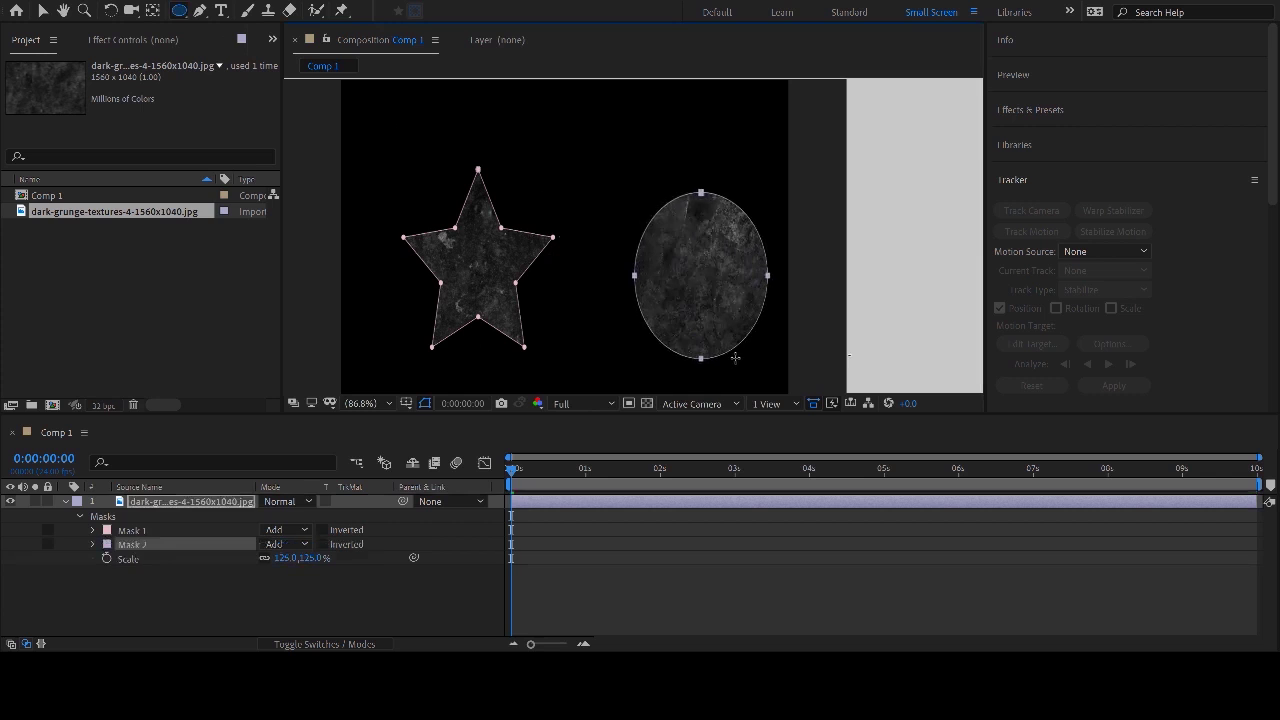
pyautogui.click(42, 11)
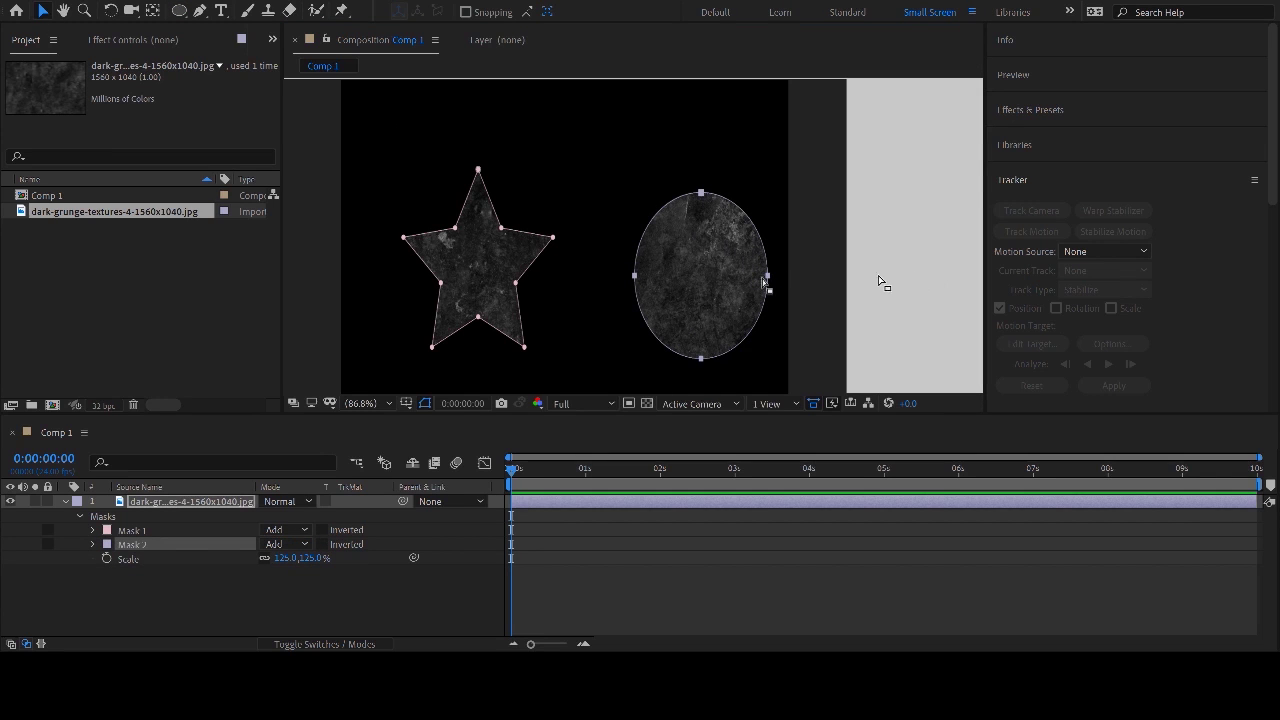
pyautogui.moveTo(768, 276); pyautogui.dragTo(546, 261)
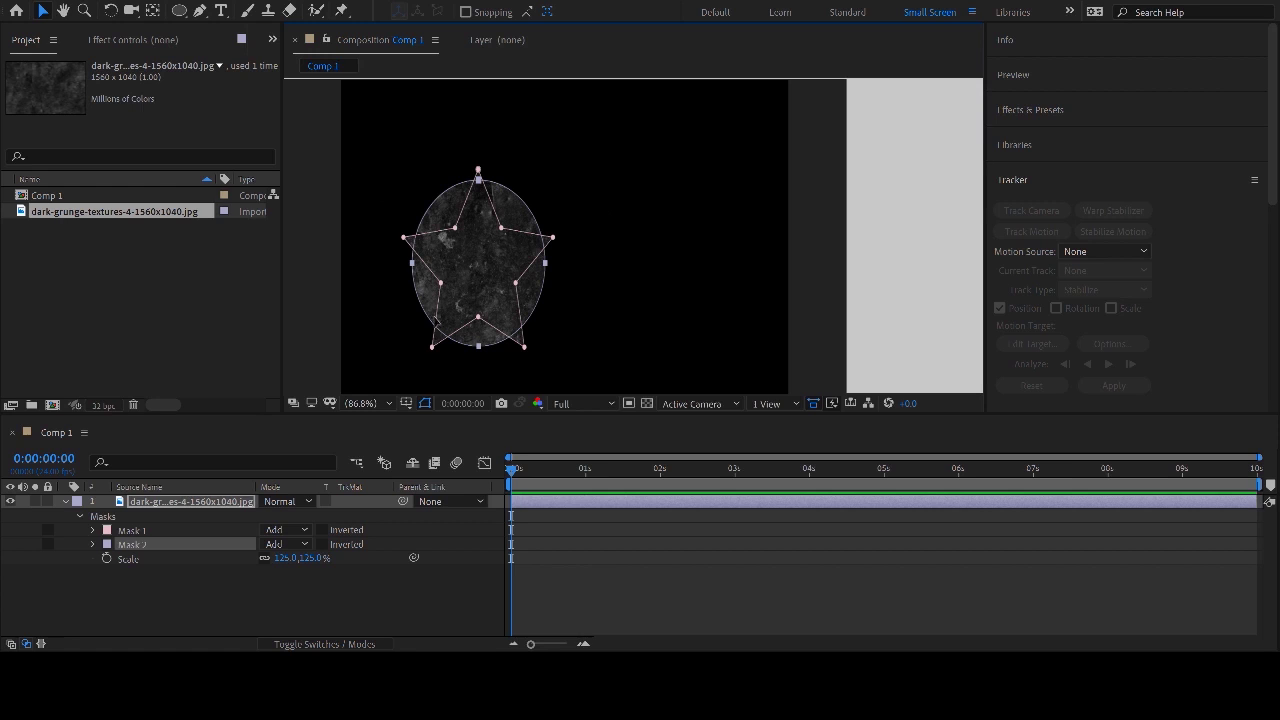
# - Turn on Mask Path keyframing for Mask 2 and Mask 1 at 0 seconds
pyautogui.click(92, 544)
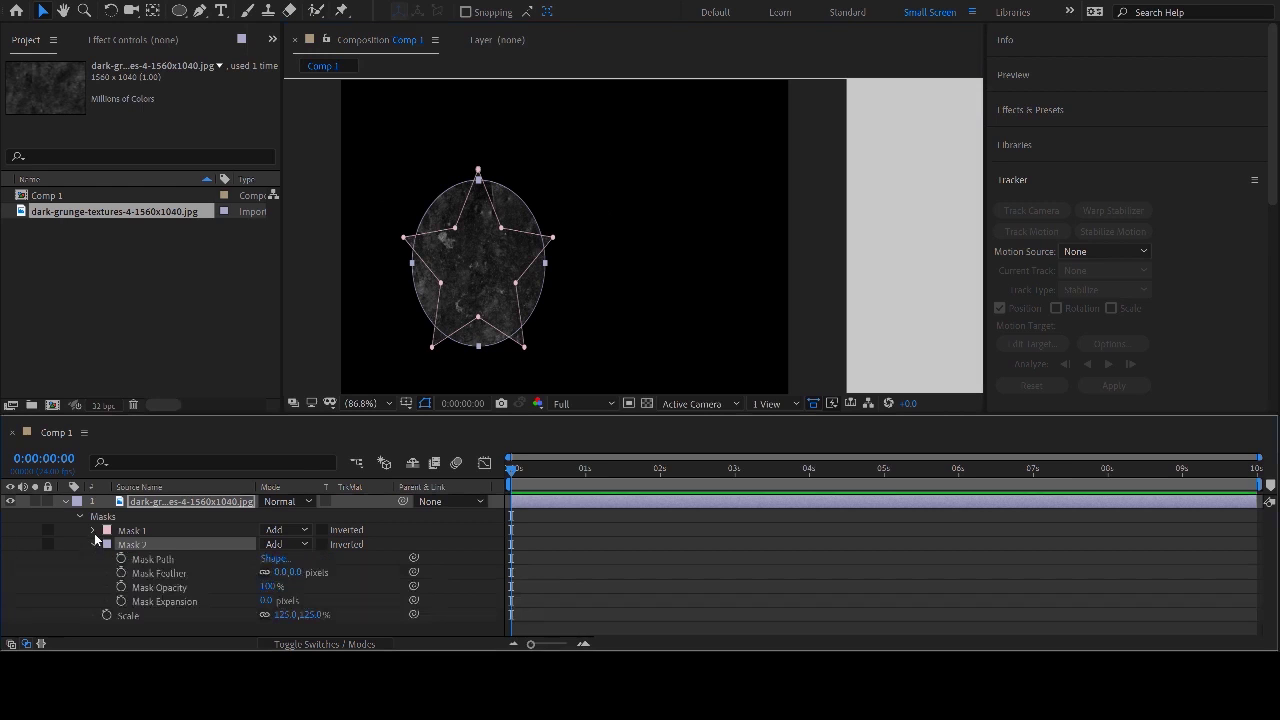
pyautogui.click(121, 559)
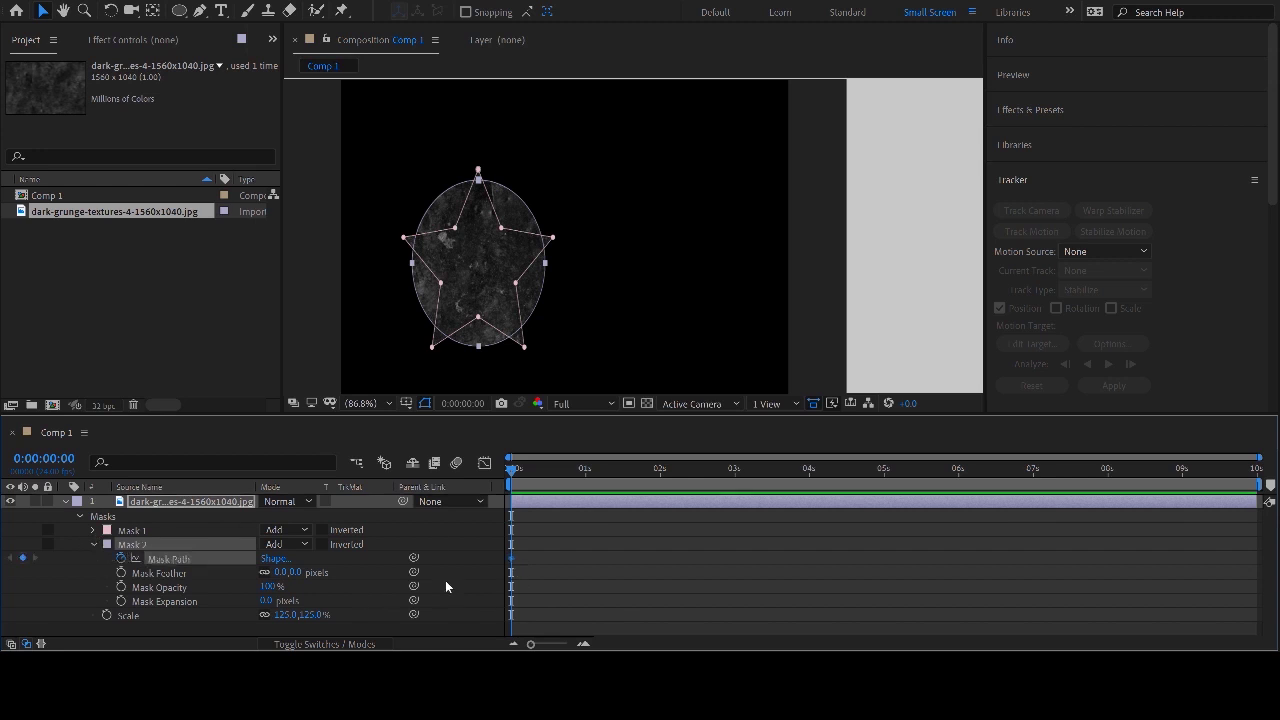
pyautogui.click(94, 531)
pyautogui.click(121, 544)
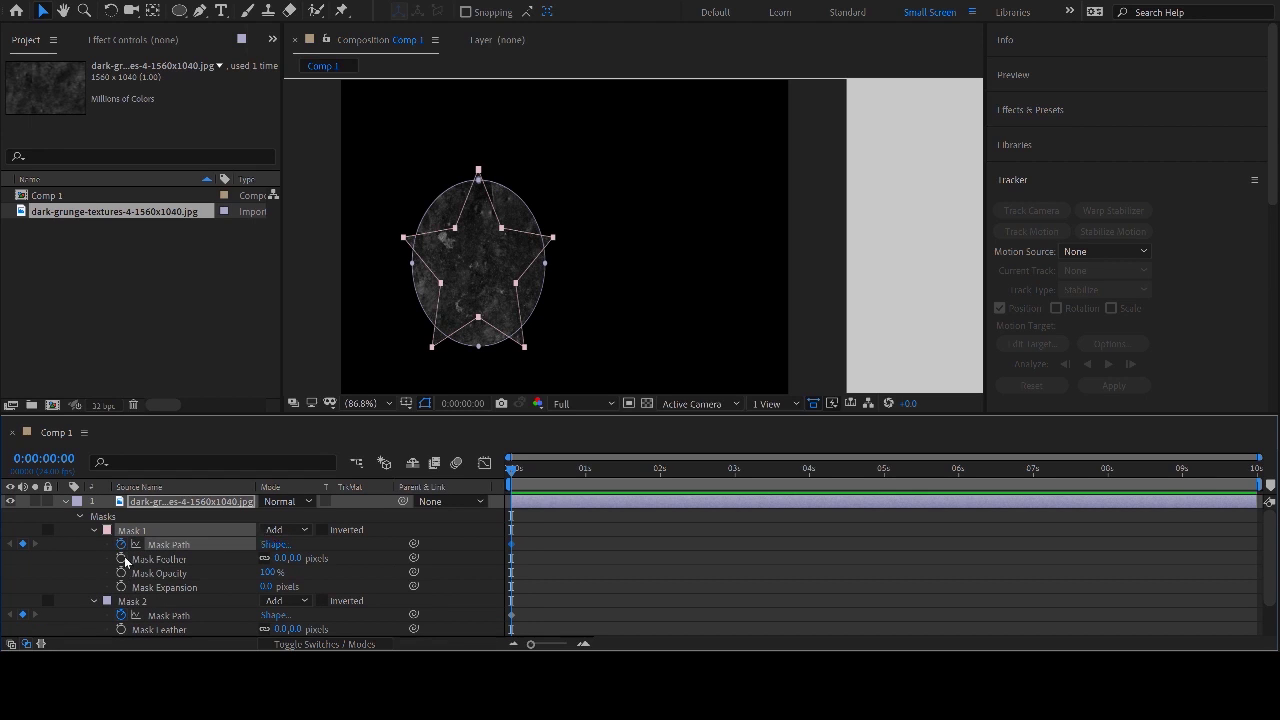
# - Turn off Mask 2's path keyframing and remove the oval Mask 2 from the layer
pyautogui.scroll(-1, 414, 594)
pyautogui.click(512, 574)
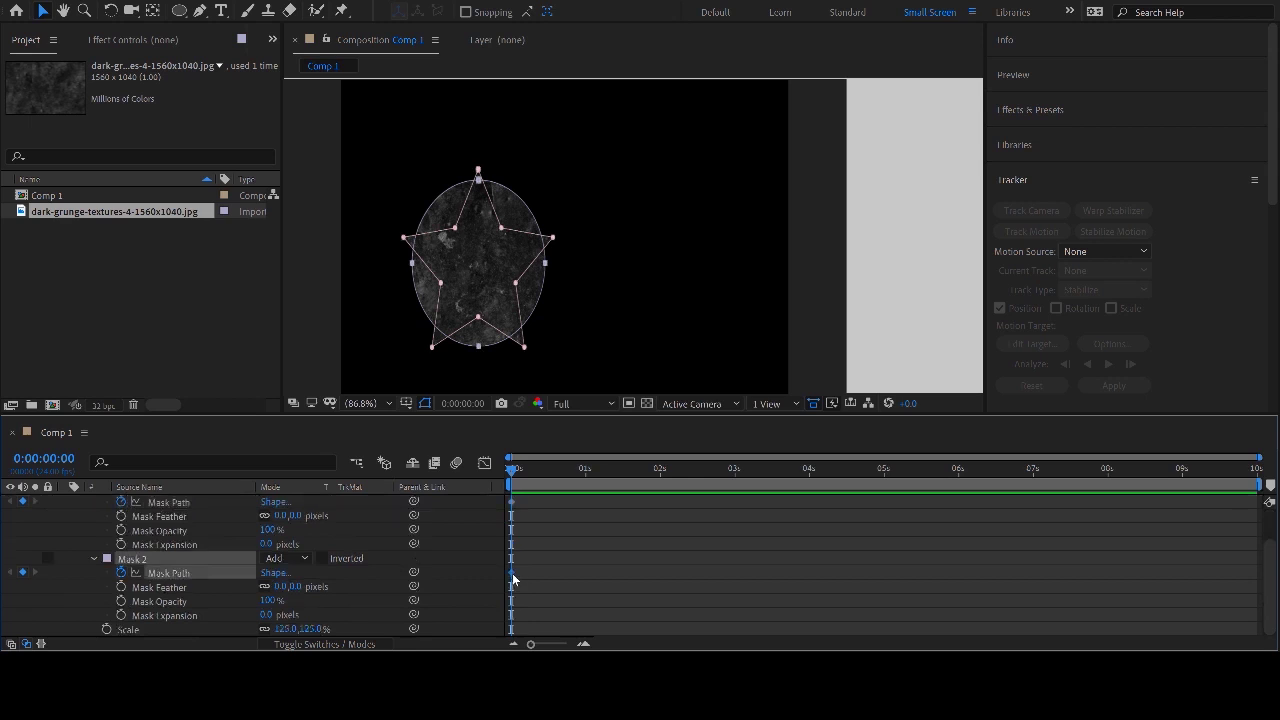
pyautogui.click(554, 571)
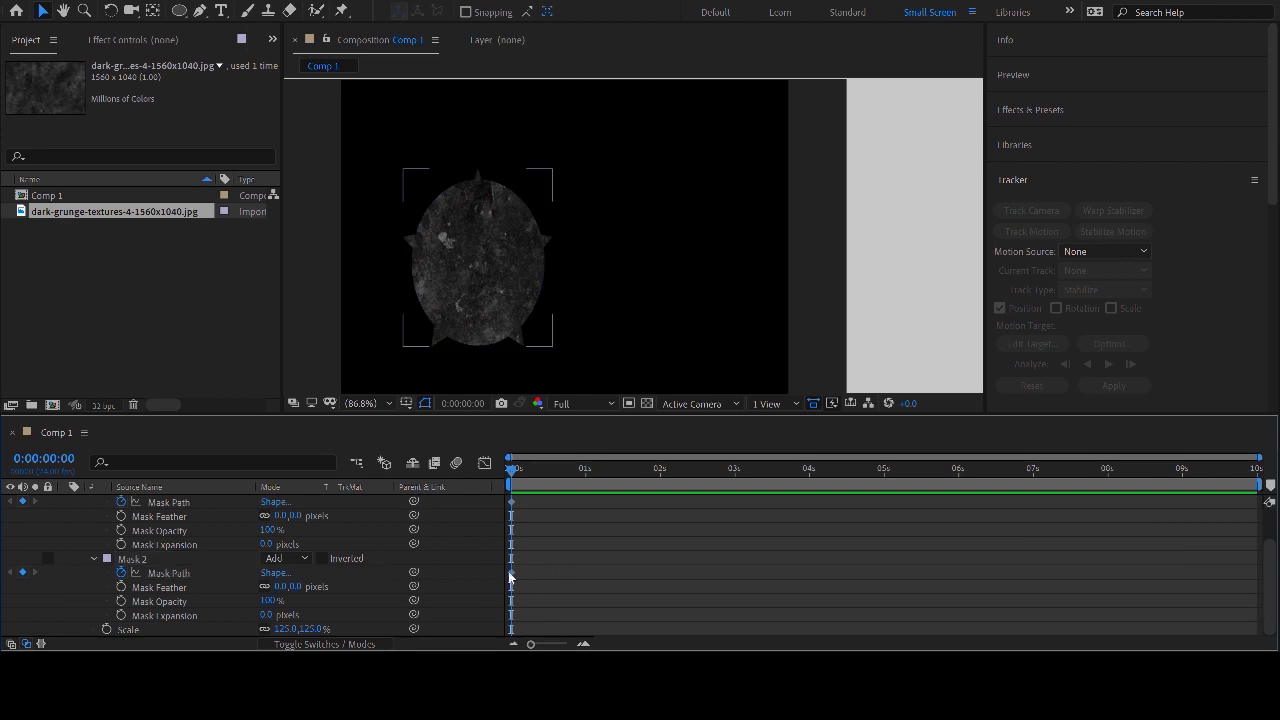
pyautogui.click(509, 576)
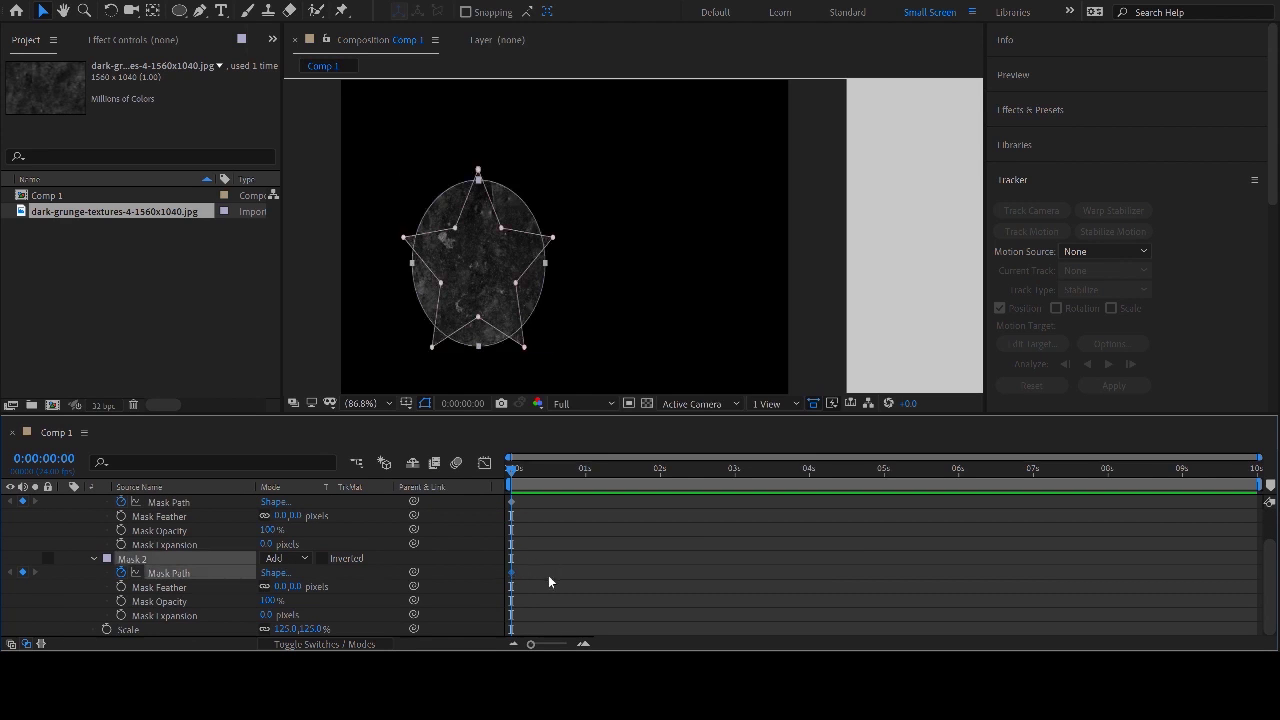
pyautogui.click(122, 571)
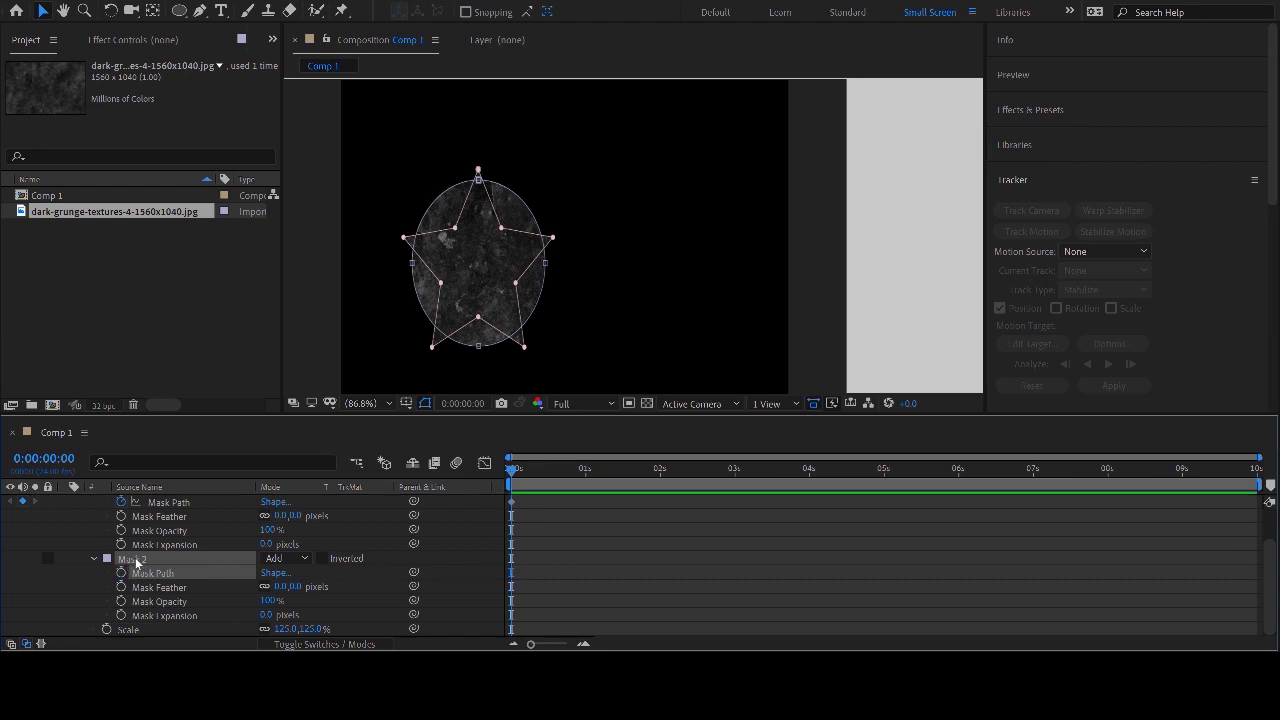
pyautogui.press('Delete')
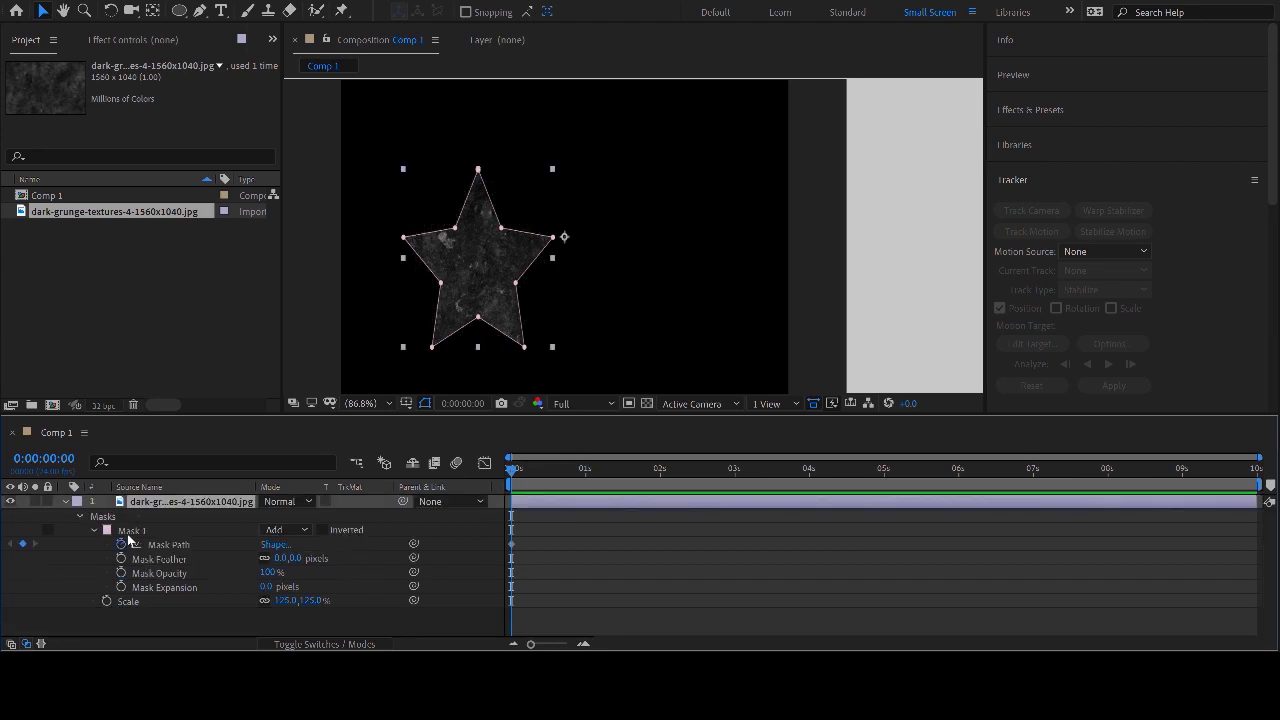
# - At 1 second, key Mask 1's path to the pasted oval shape, then scrub and preview the morph
pyautogui.moveTo(513, 471); pyautogui.dragTo(586, 469)
pyautogui.click(22, 544)
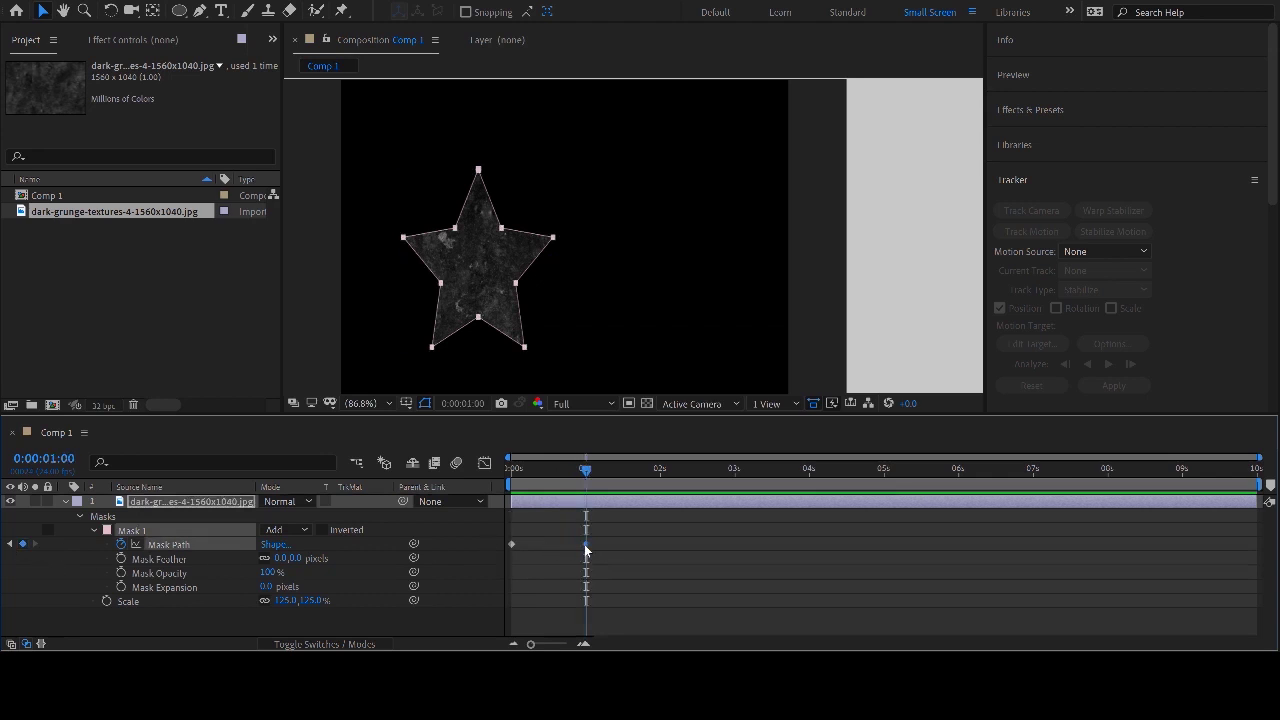
pyautogui.hotkey('ctrl', 'v')
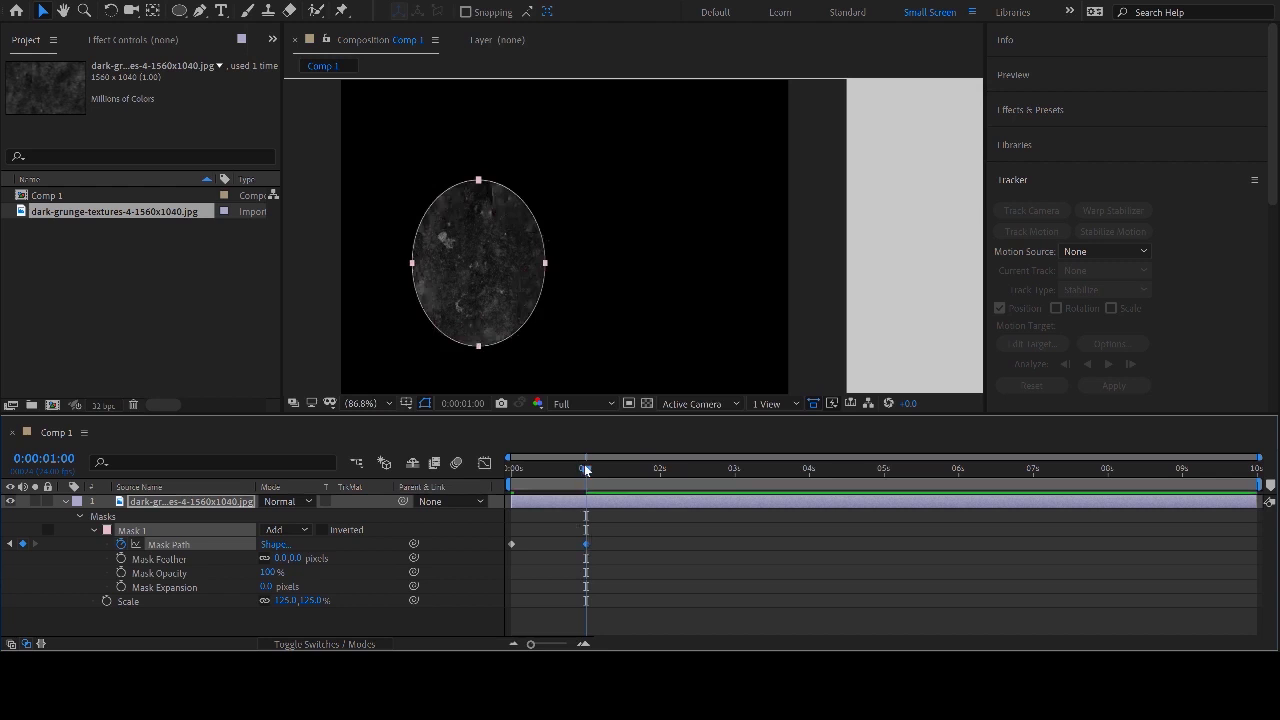
pyautogui.moveTo(586, 470); pyautogui.dragTo(501, 516)
pyautogui.press('space')
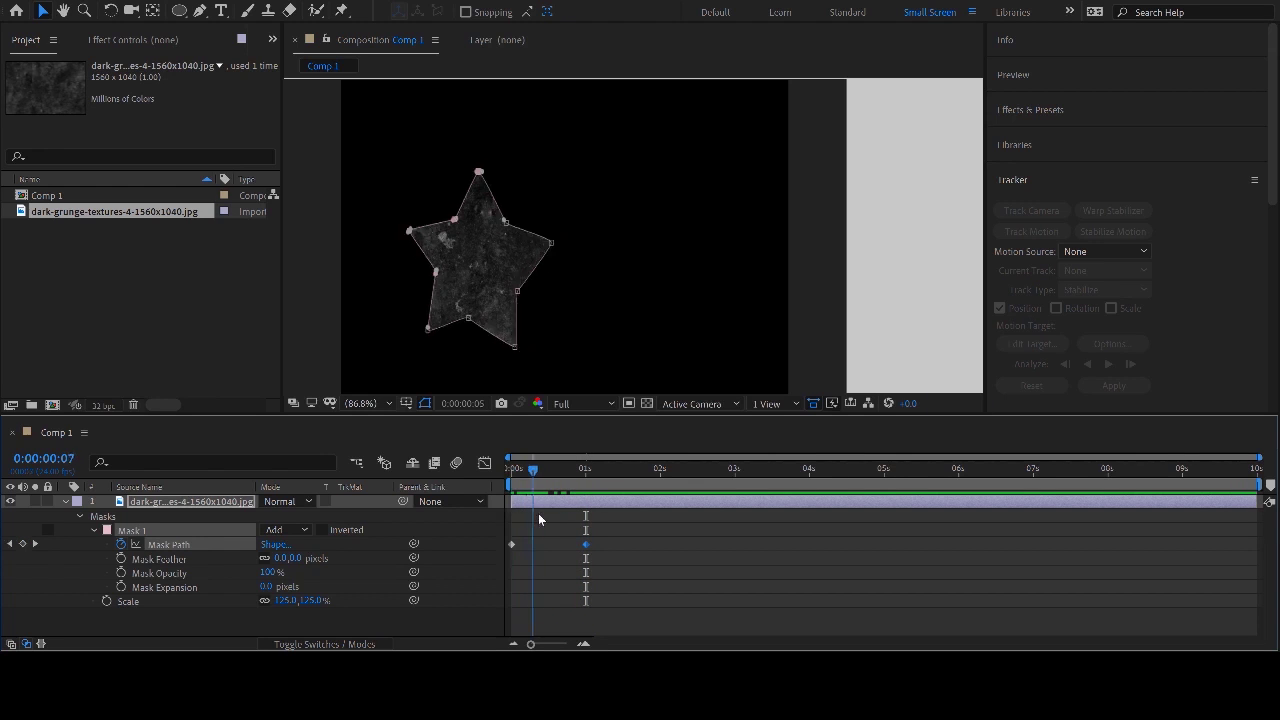
# - Filter Effects & Presets to 'radio' and drag Radio Waves onto the grunge texture layer
pyautogui.click(1093, 110)
pyautogui.click(1055, 136)
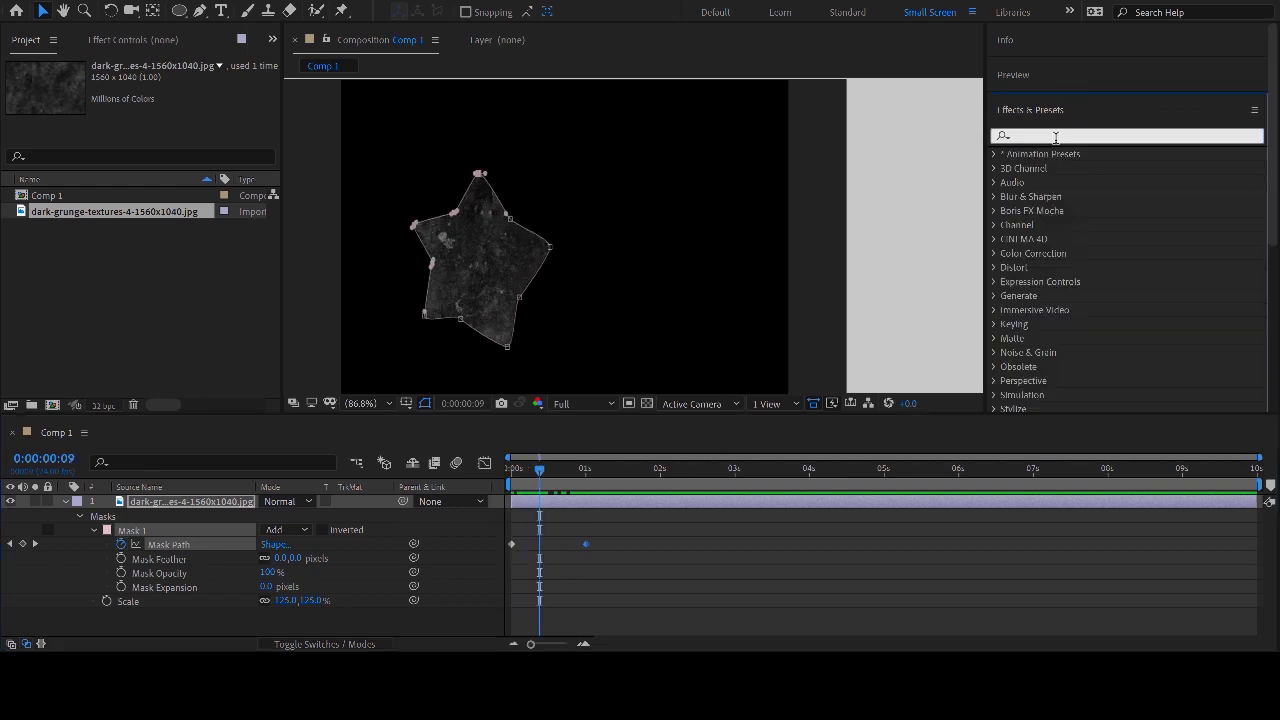
pyautogui.write('rad')
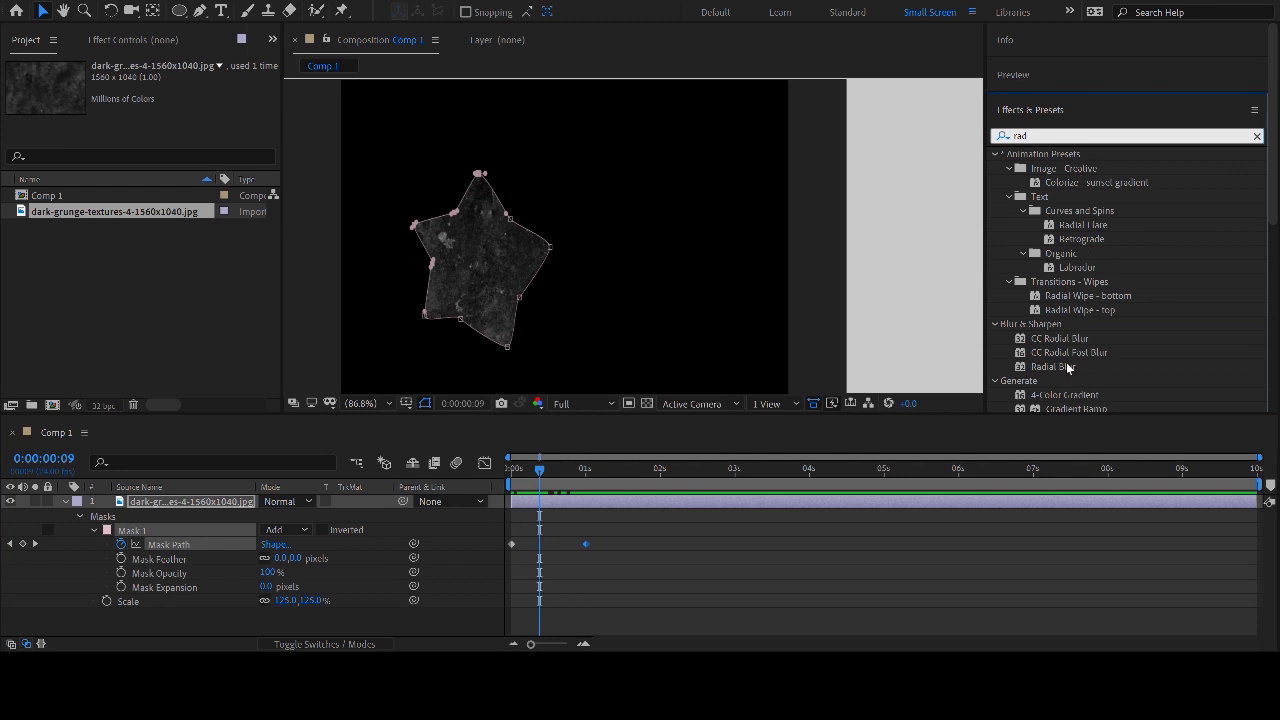
pyautogui.scroll(-2, 1068, 368)
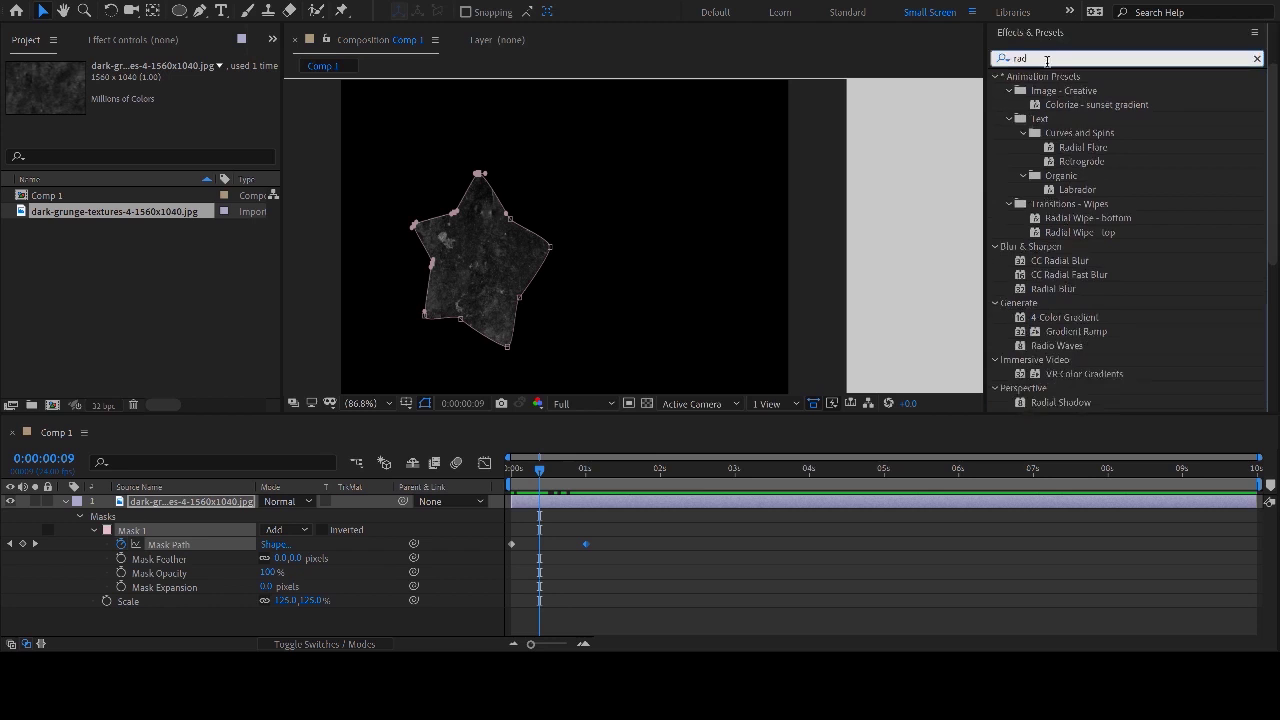
pyautogui.write('io')
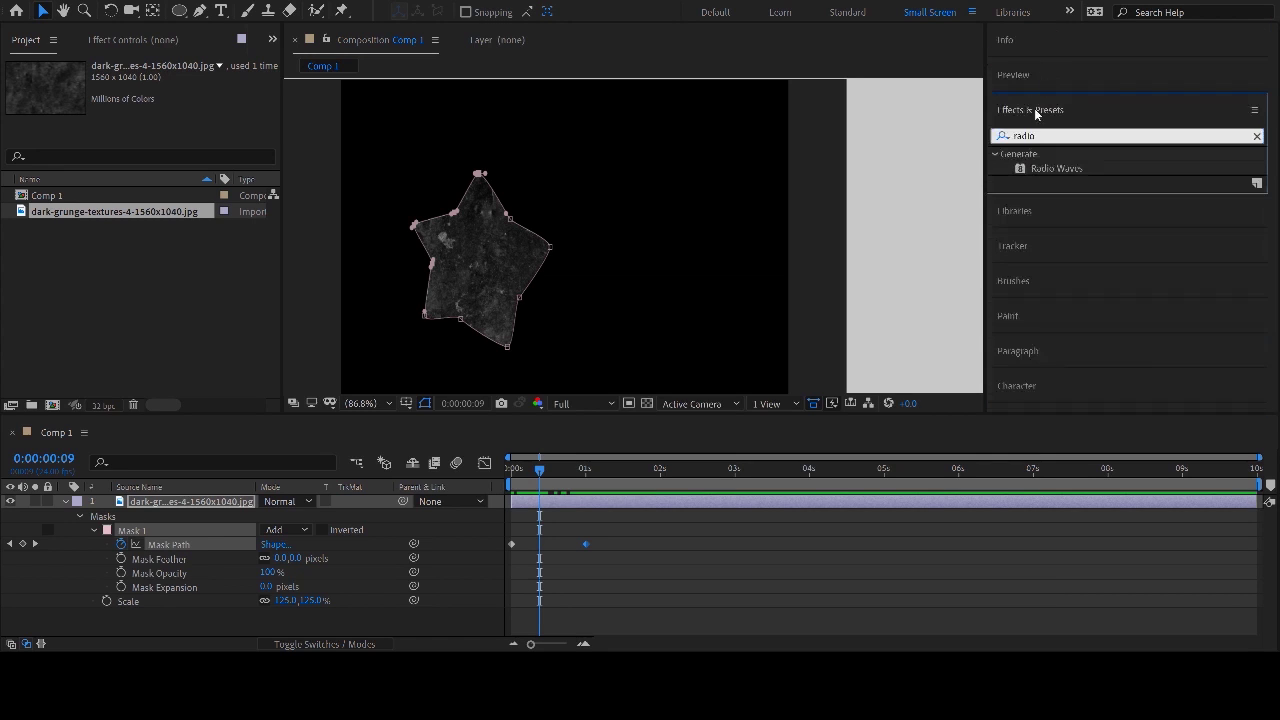
pyautogui.moveTo(1045, 168); pyautogui.dragTo(595, 471)
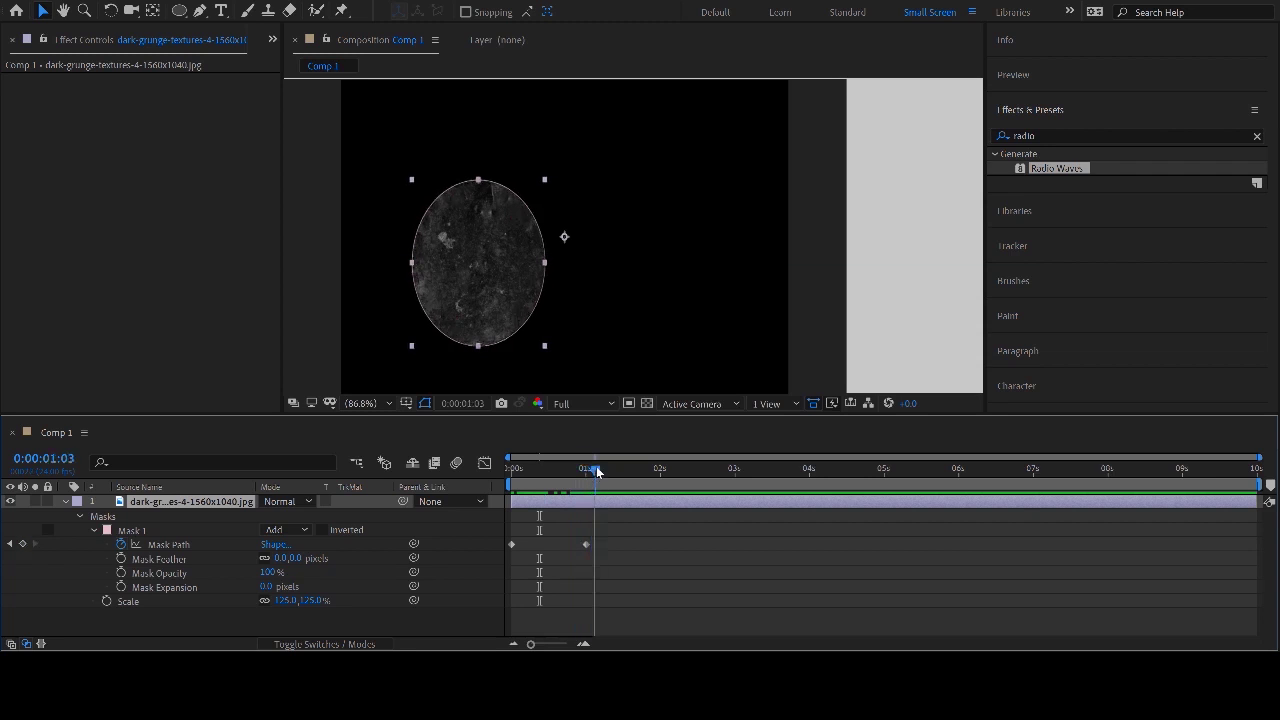
# - Collapse Mask 1, scrub to 0:00:00:23 to check the mask morph, and restore the Project panel
pyautogui.click(94, 530)
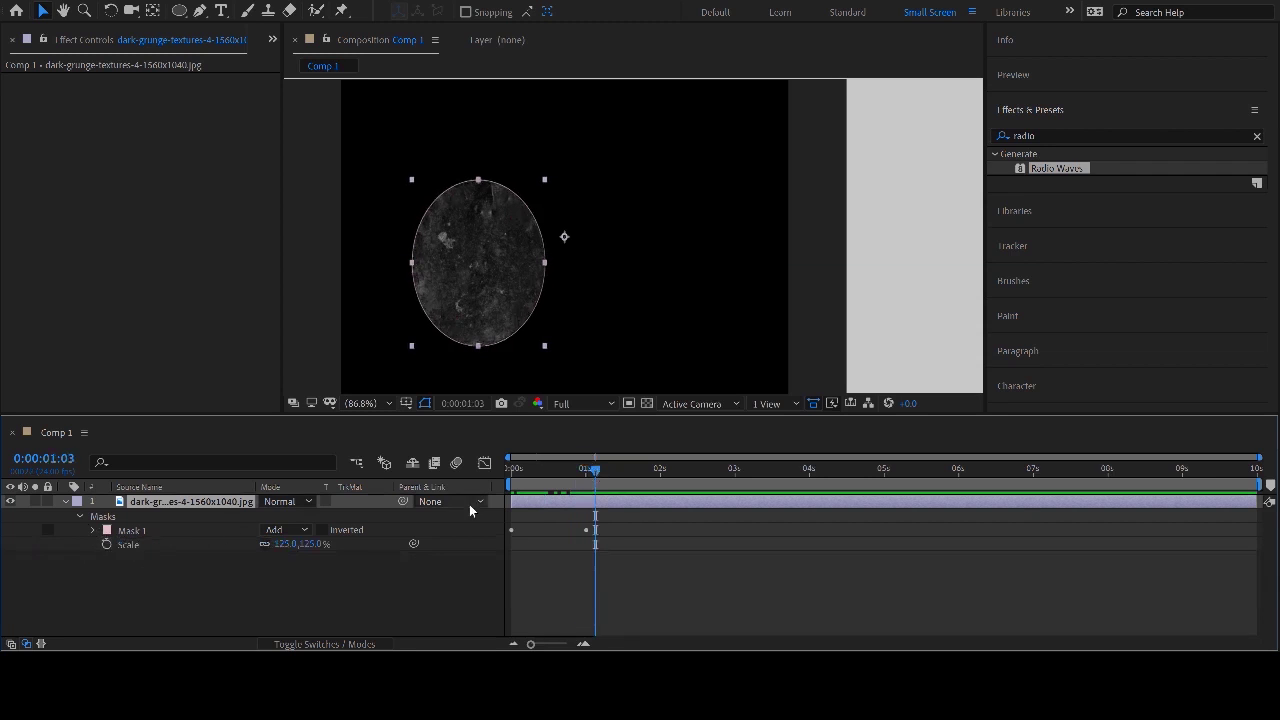
pyautogui.moveTo(597, 470); pyautogui.dragTo(583, 494)
pyautogui.click(206, 614)
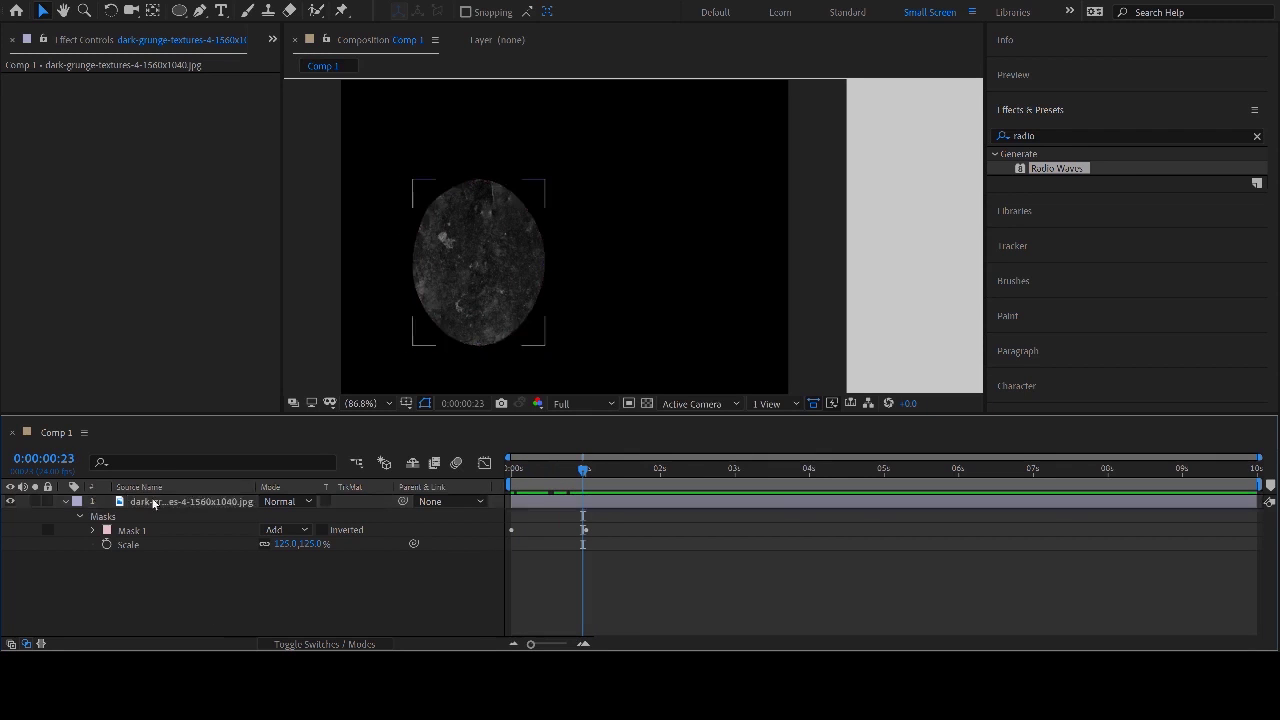
pyautogui.click(173, 505)
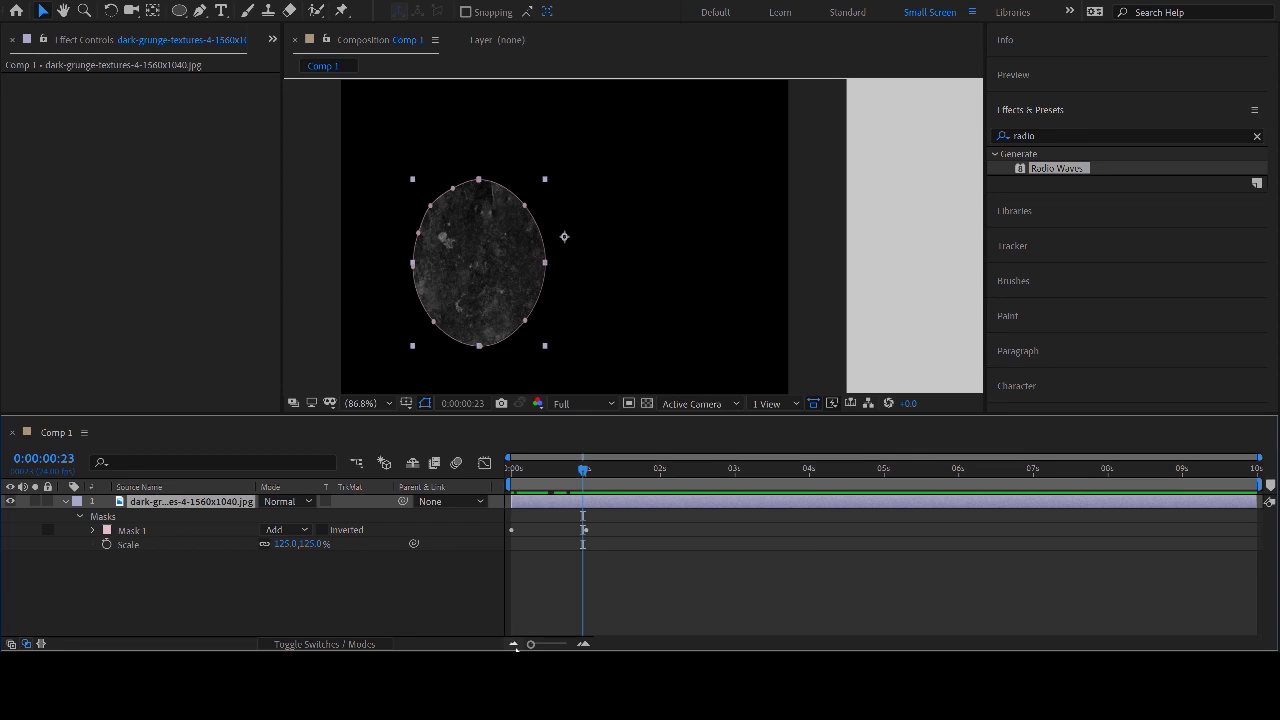
pyautogui.click(71, 275)
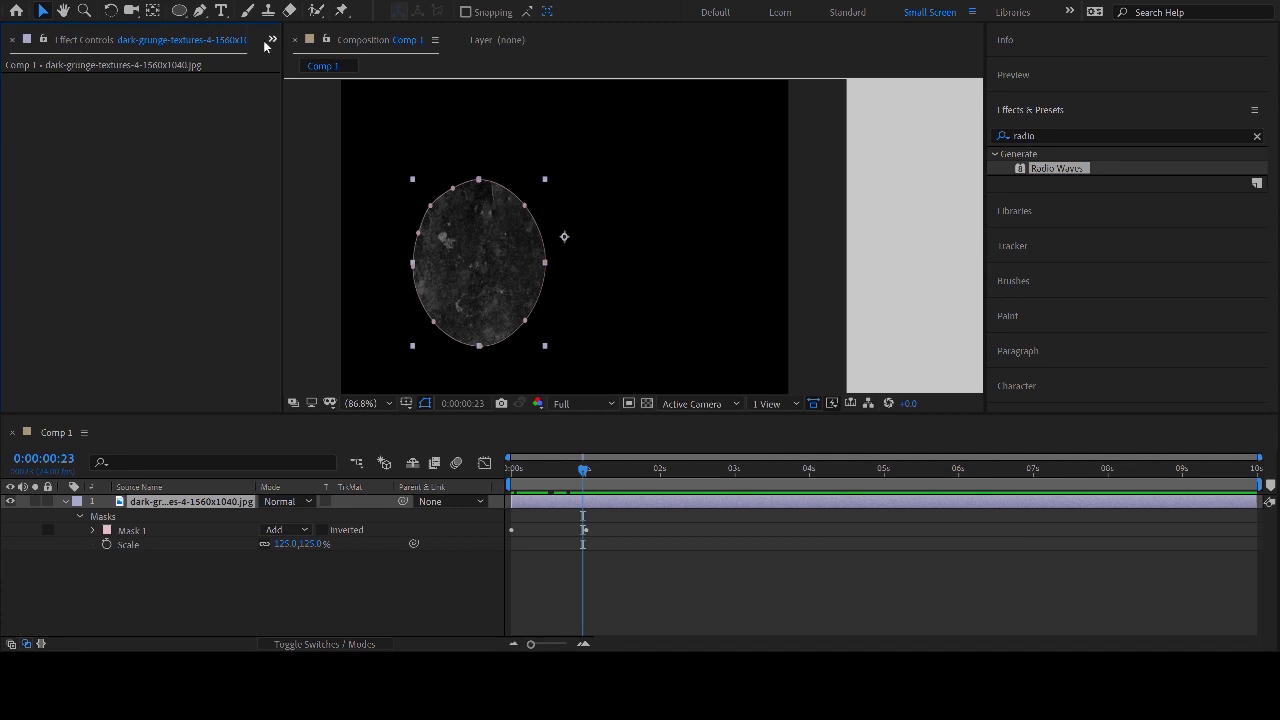
pyautogui.hotkey('ctrl', '0')
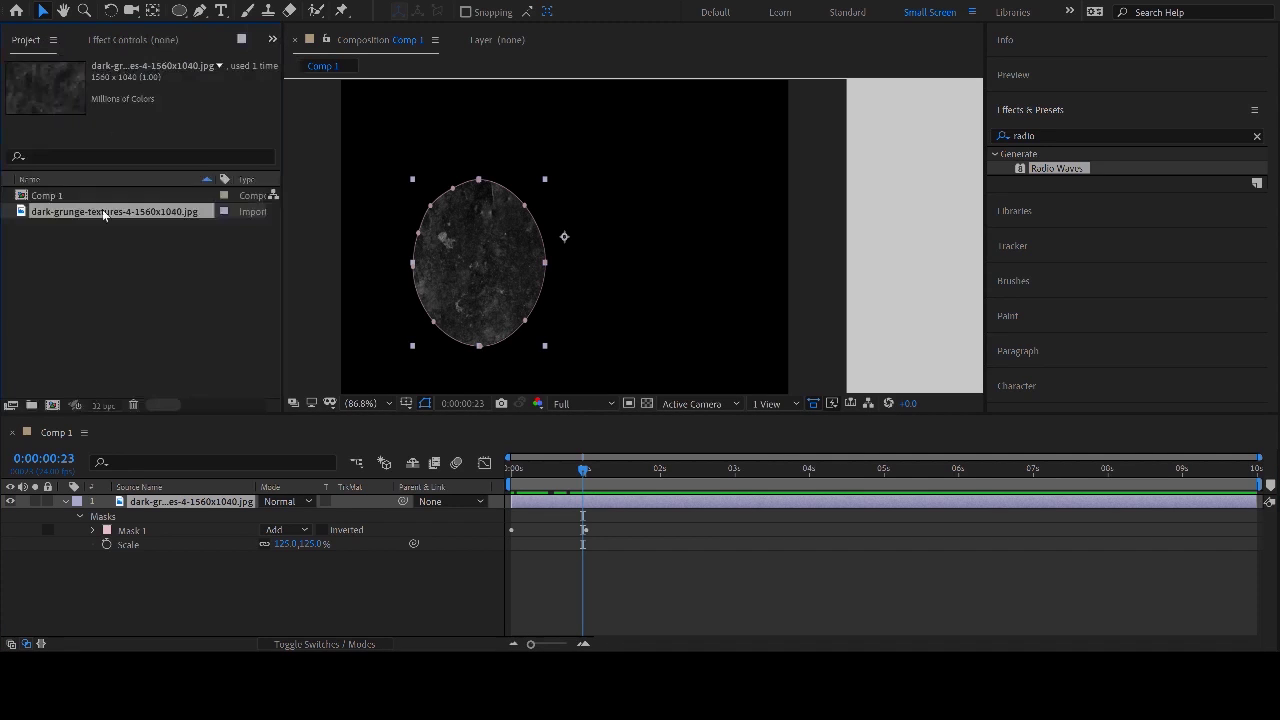
# - Drop Radio Waves into empty Comp 2 to create Deep Green Solid 1, then search effects for 'part'
pyautogui.click(141, 274)
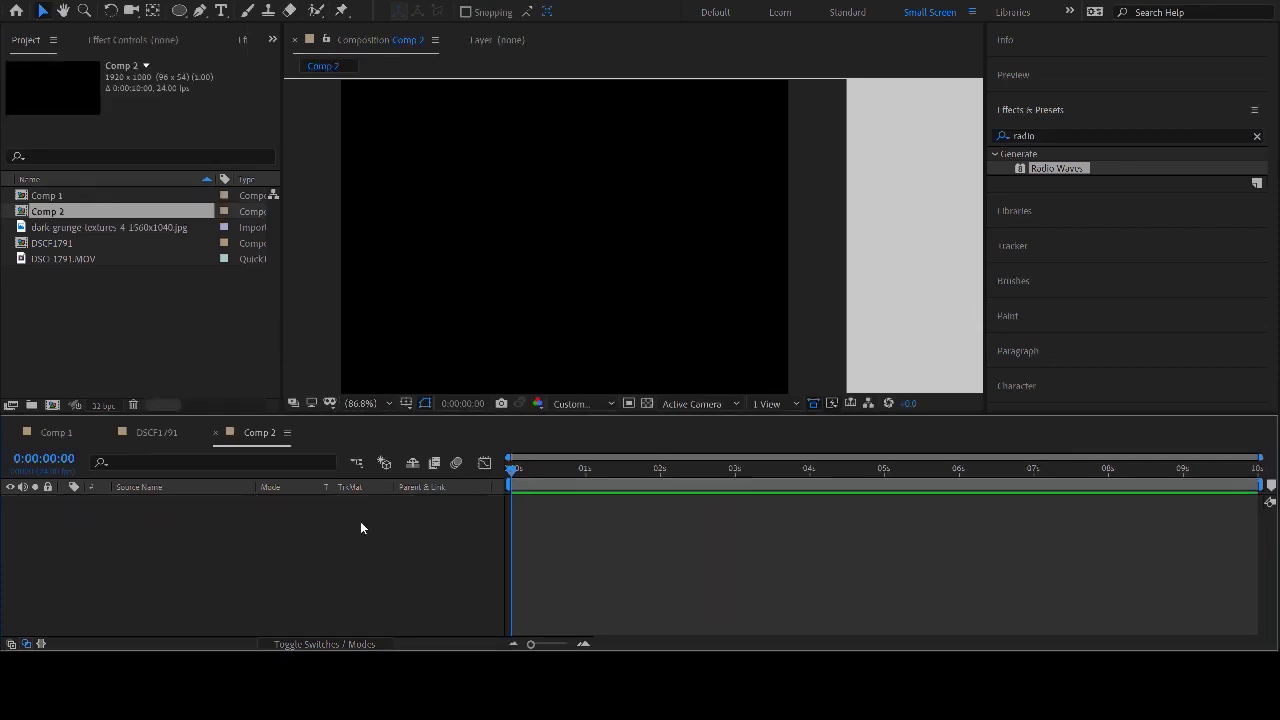
pyautogui.moveTo(551, 392); pyautogui.dragTo(480, 366)
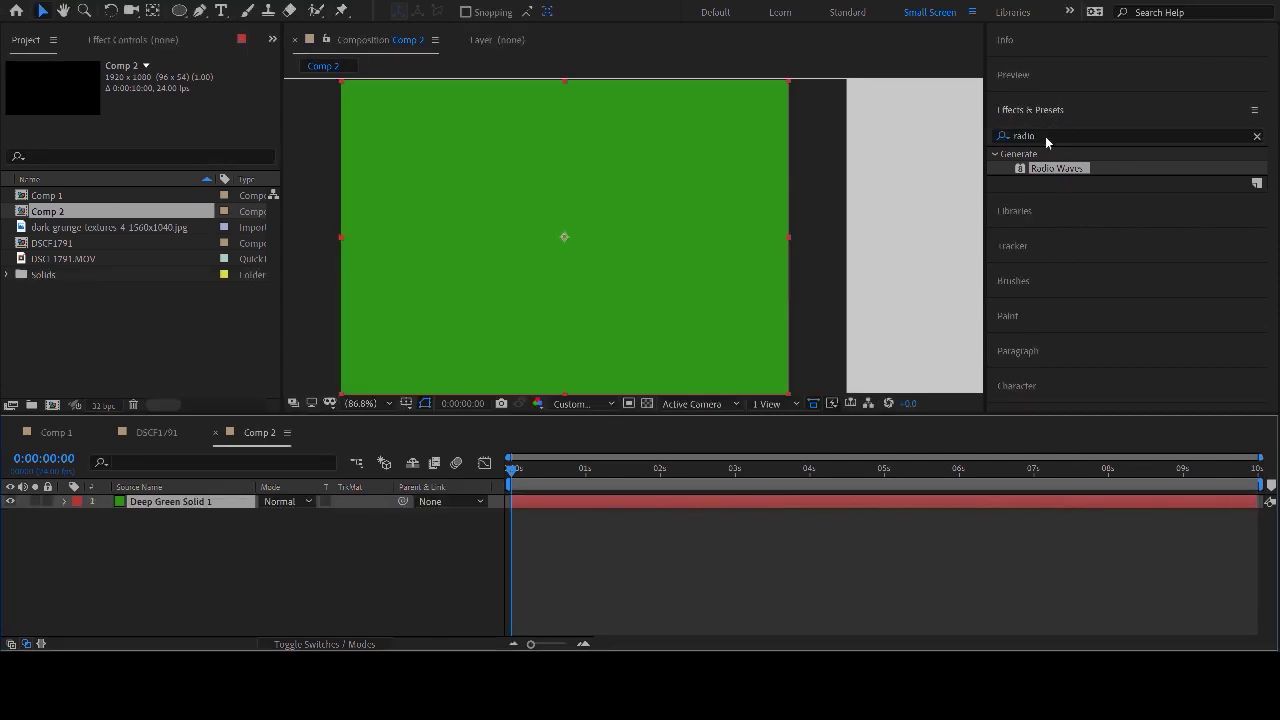
pyautogui.click(1046, 137)
pyautogui.write('part')
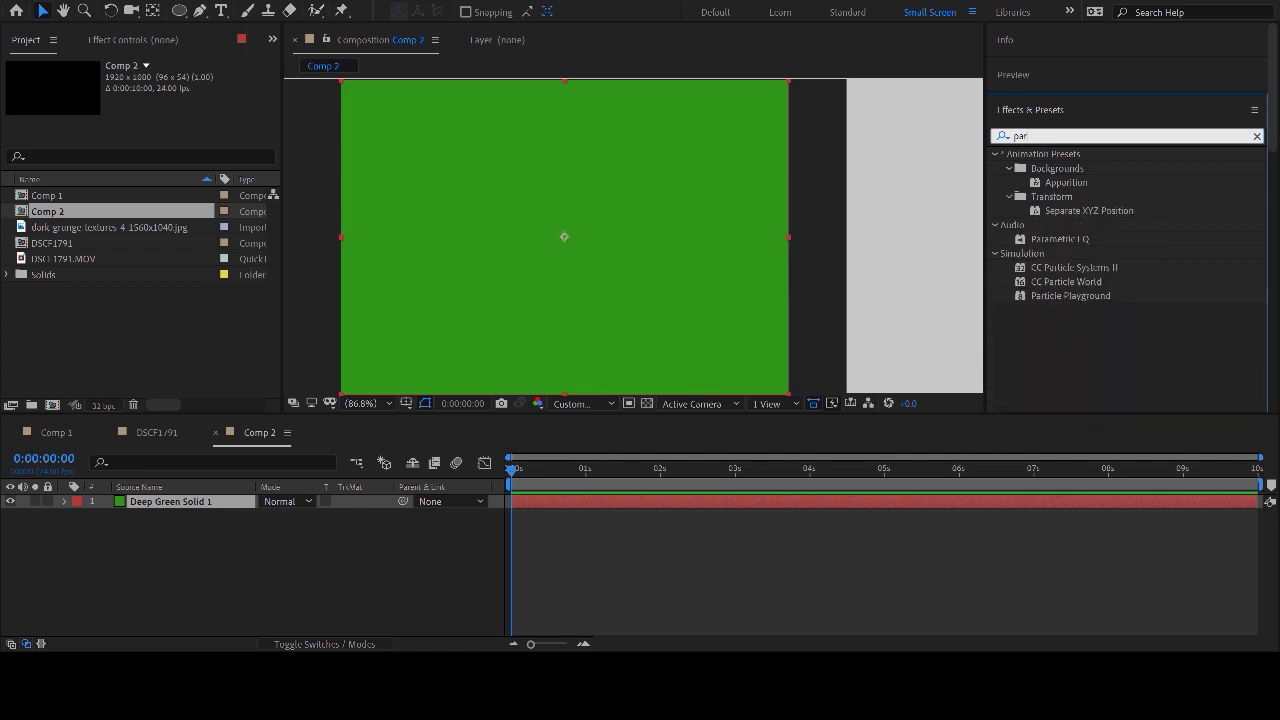
# - Apply CC Particle World to Deep Green Solid 1 and preview the particle burst
pyautogui.doubleClick(1066, 183)
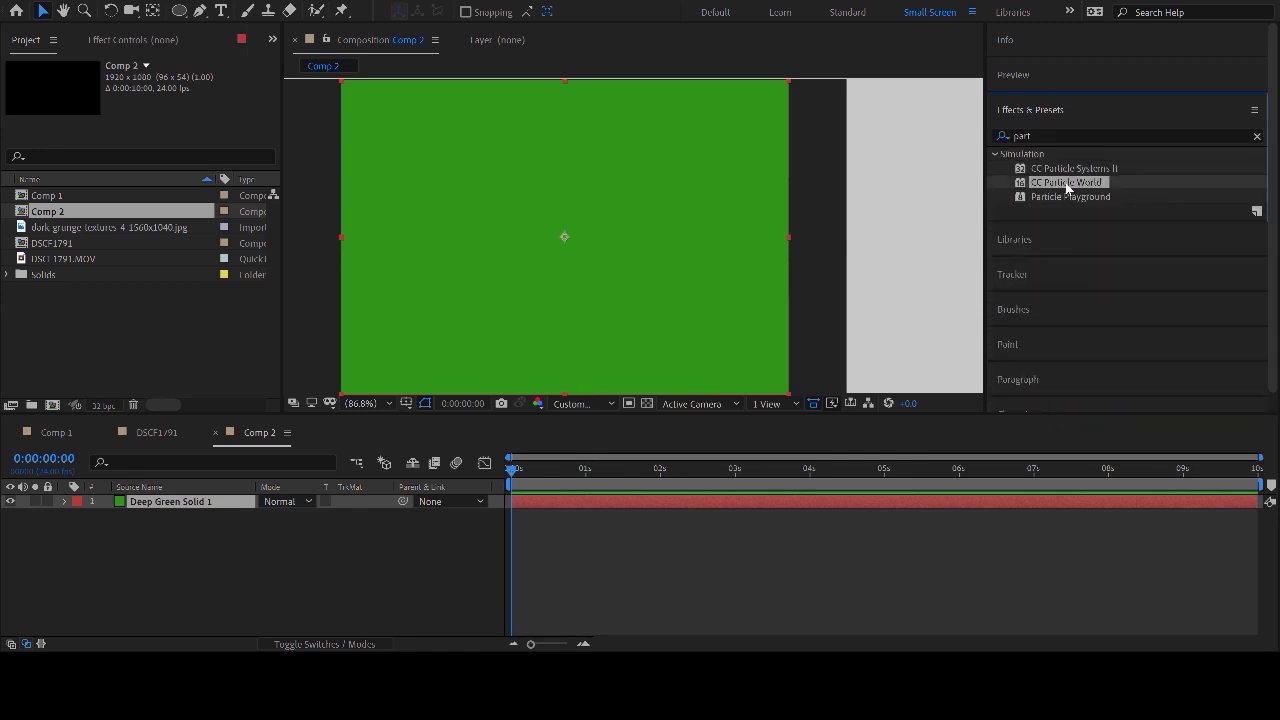
pyautogui.moveTo(563, 468); pyautogui.dragTo(766, 470)
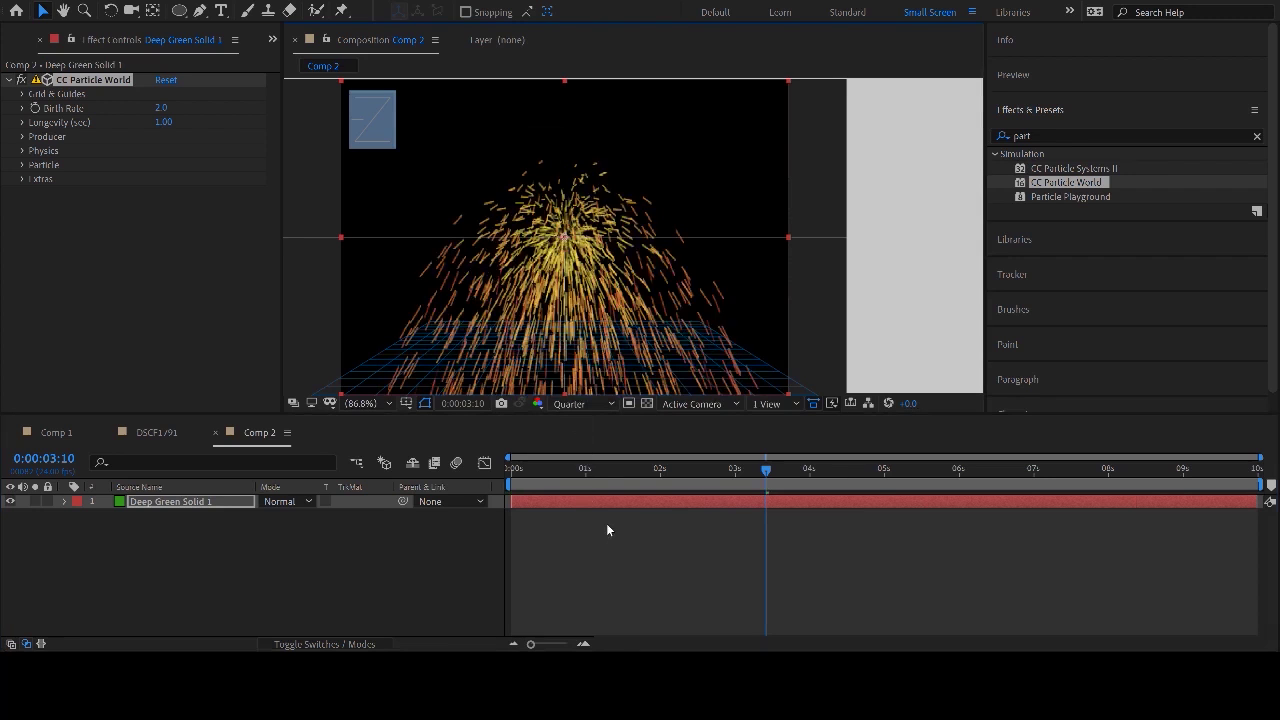
pyautogui.moveTo(613, 468); pyautogui.dragTo(511, 468)
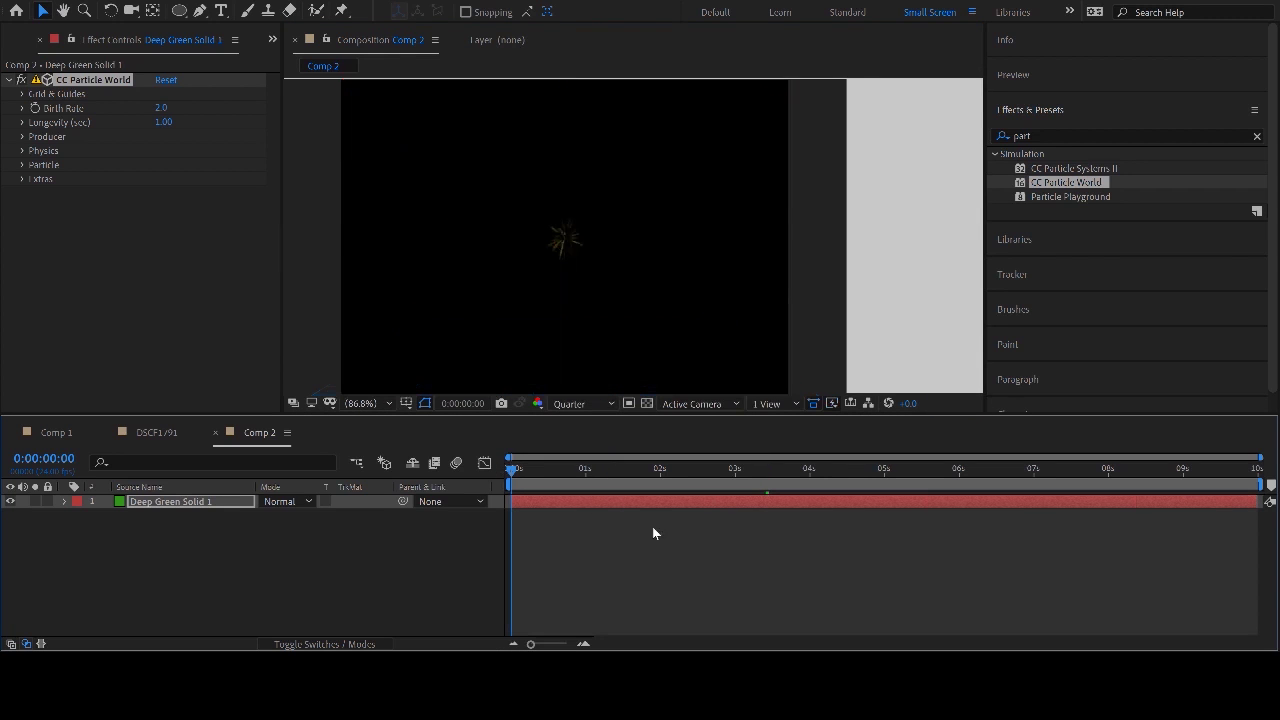
pyautogui.press('space')
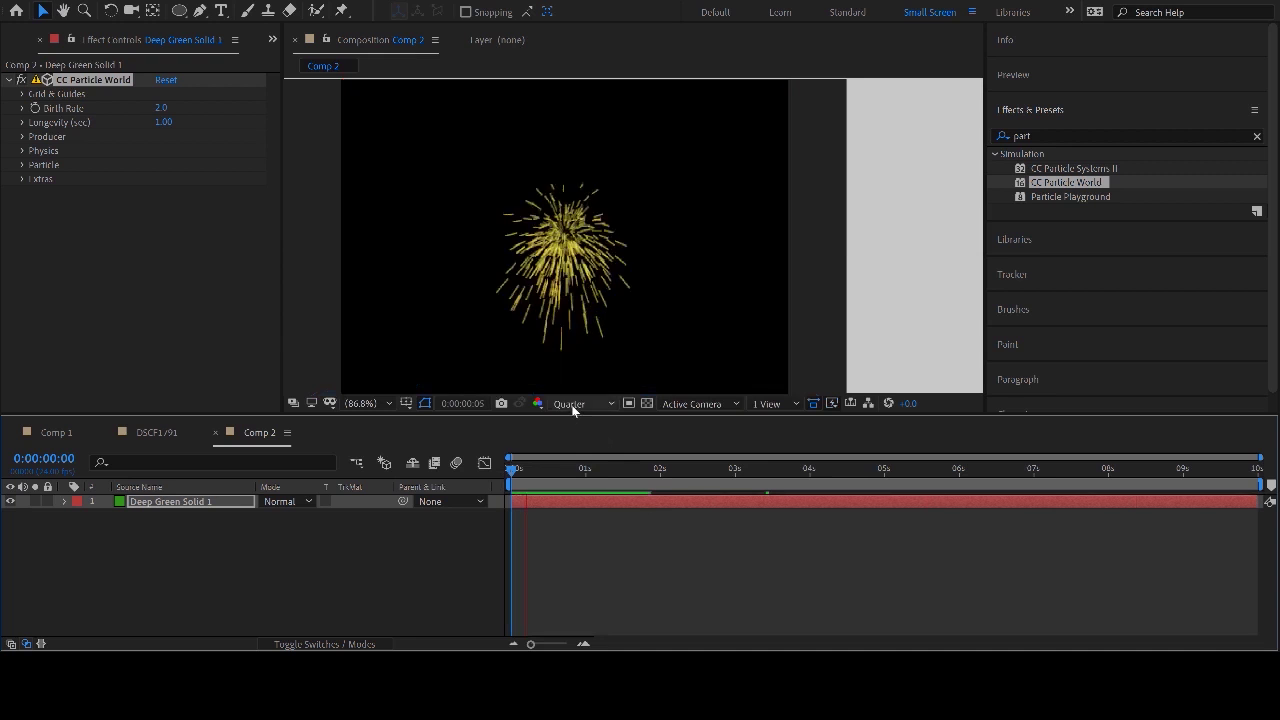
# - Lower CC Particle World's Birth Rate to 0.3 and Longevity to 0.74, then view particles near 2 seconds
pyautogui.moveTo(160, 107); pyautogui.dragTo(135, 125)
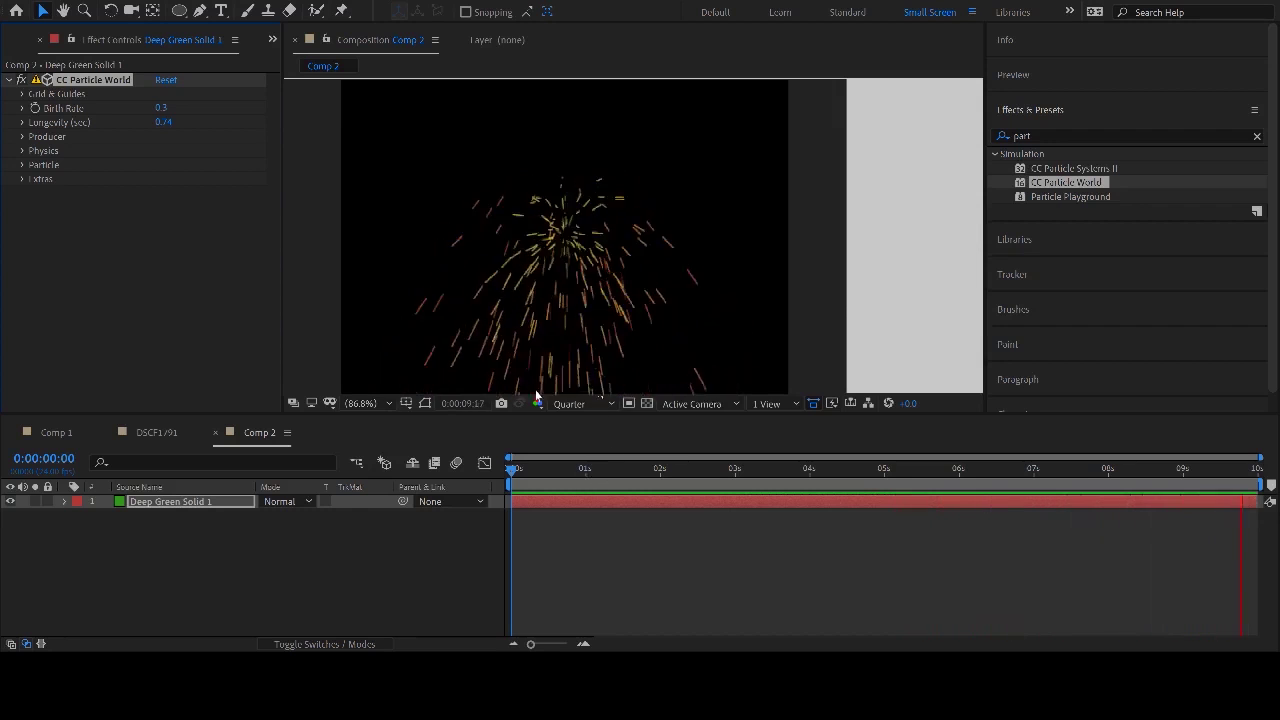
pyautogui.click(588, 502)
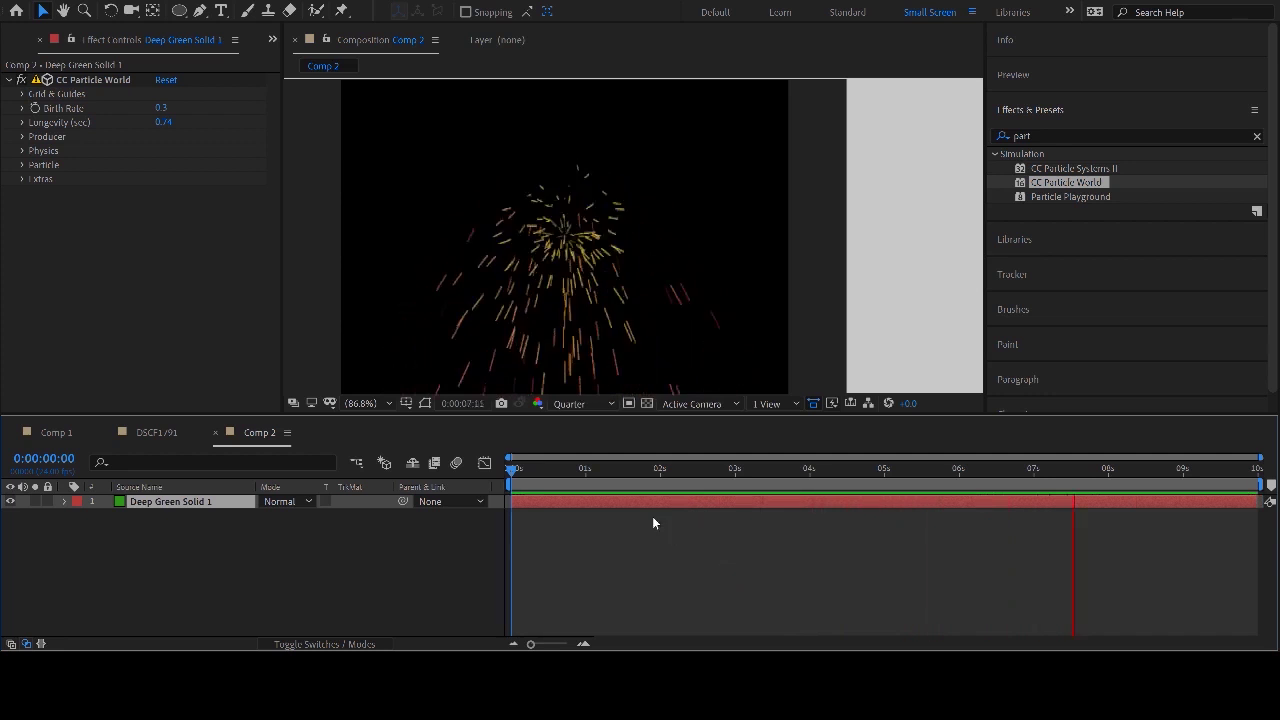
pyautogui.press('space')
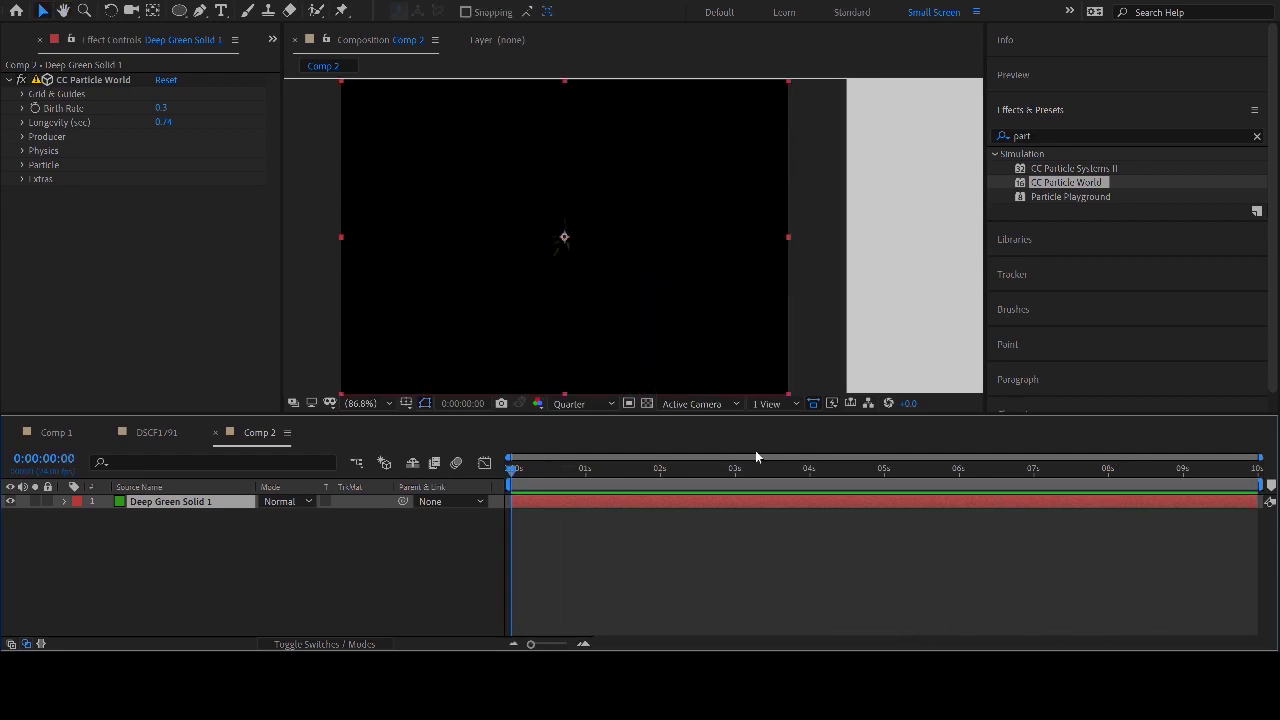
pyautogui.moveTo(629, 468); pyautogui.dragTo(666, 468)
# - Search for Timewarp and apply it to the green solid
pyautogui.click(1055, 135)
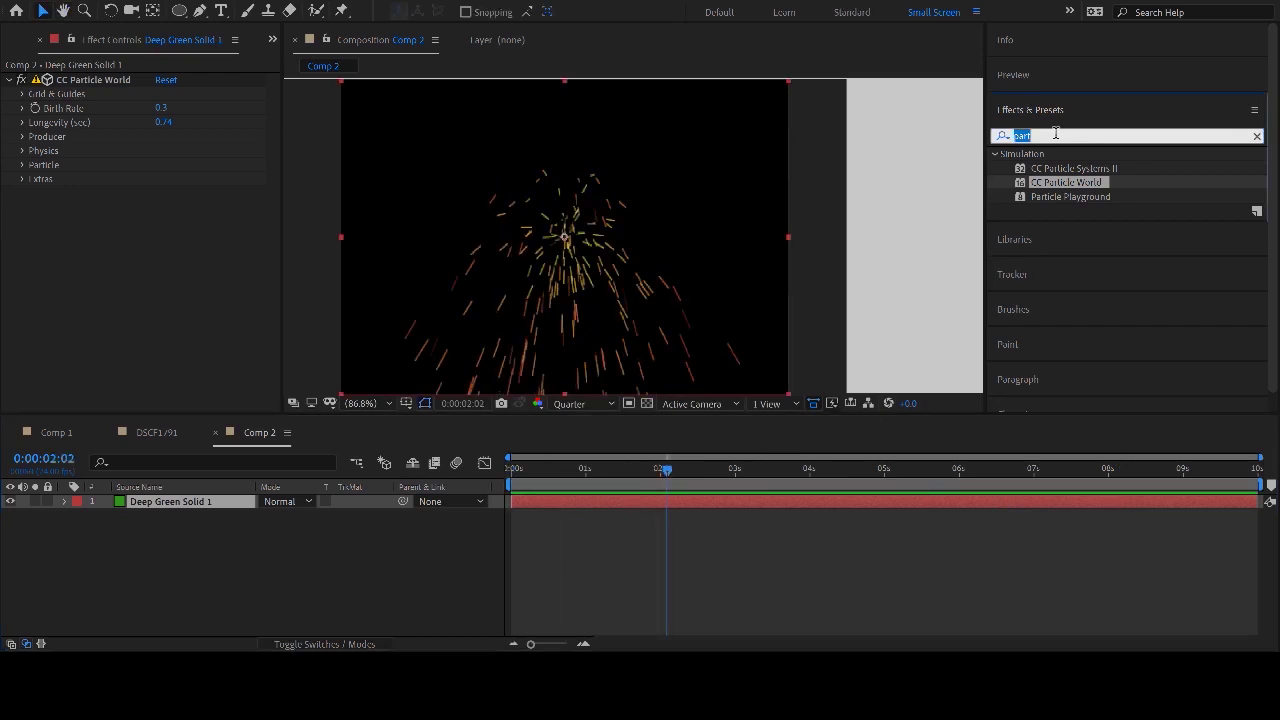
pyautogui.write('time')
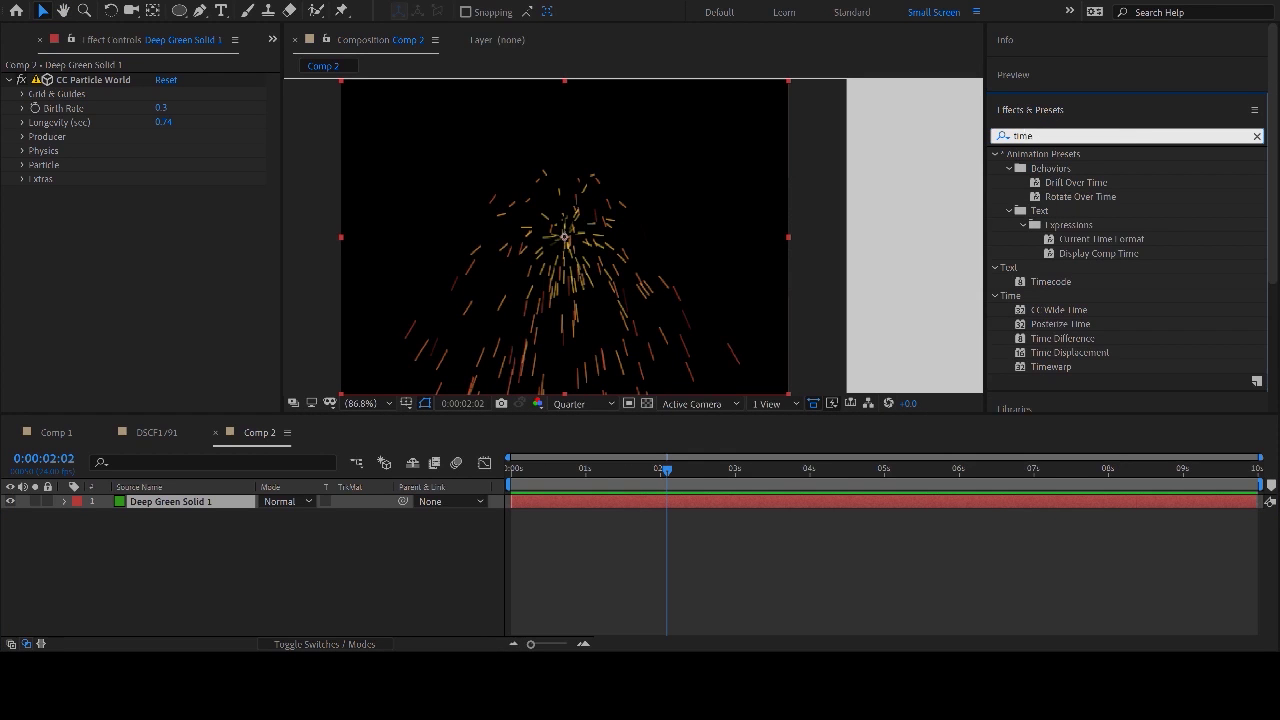
pyautogui.write(' war')
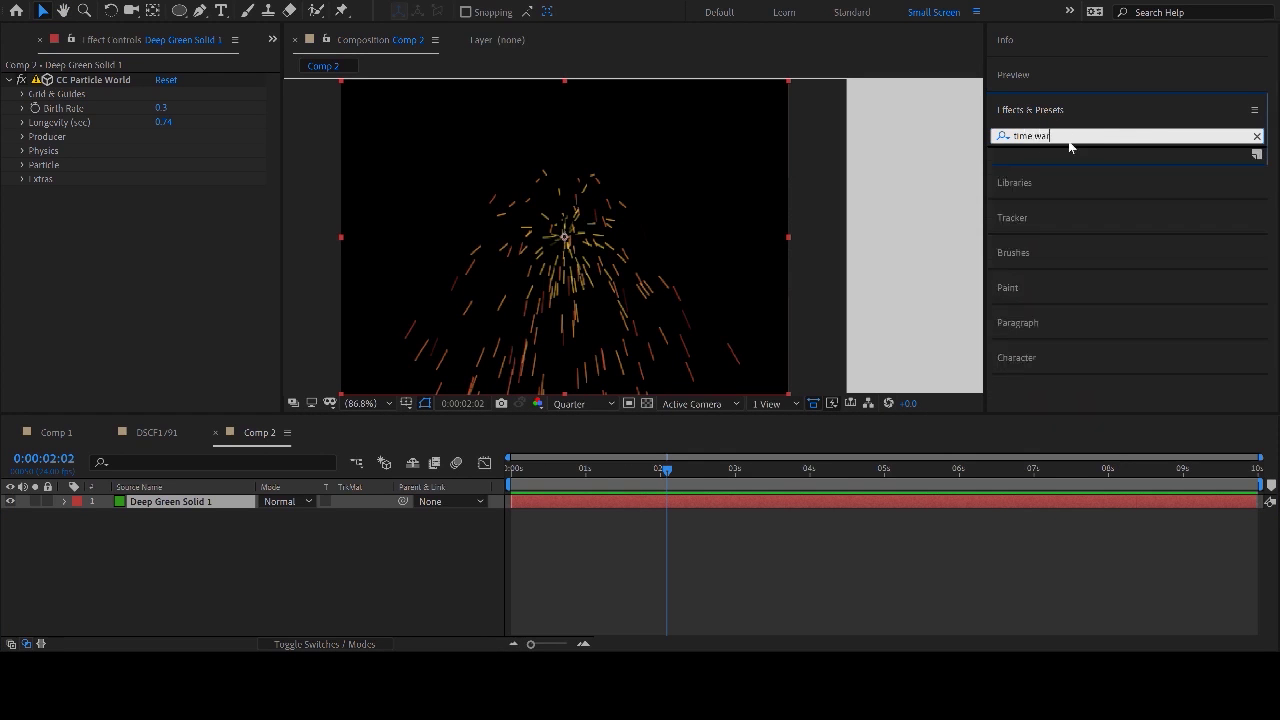
pyautogui.write('p')
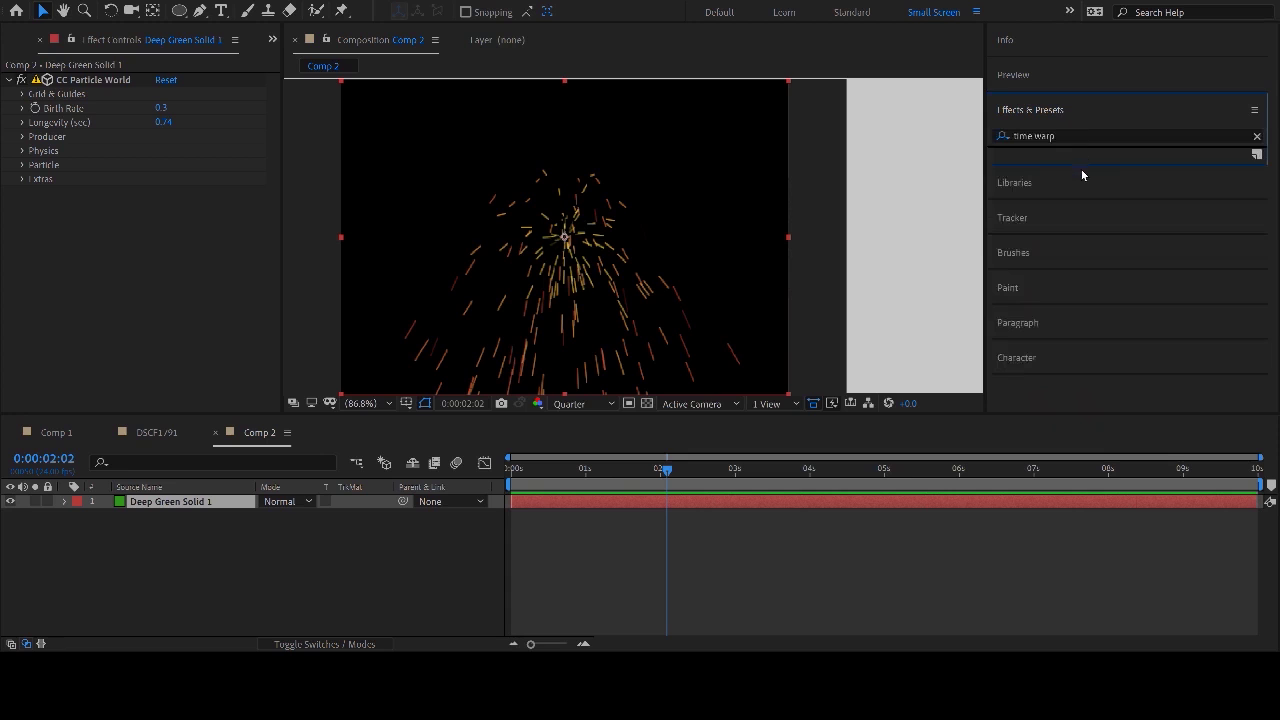
pyautogui.click(1080, 135)
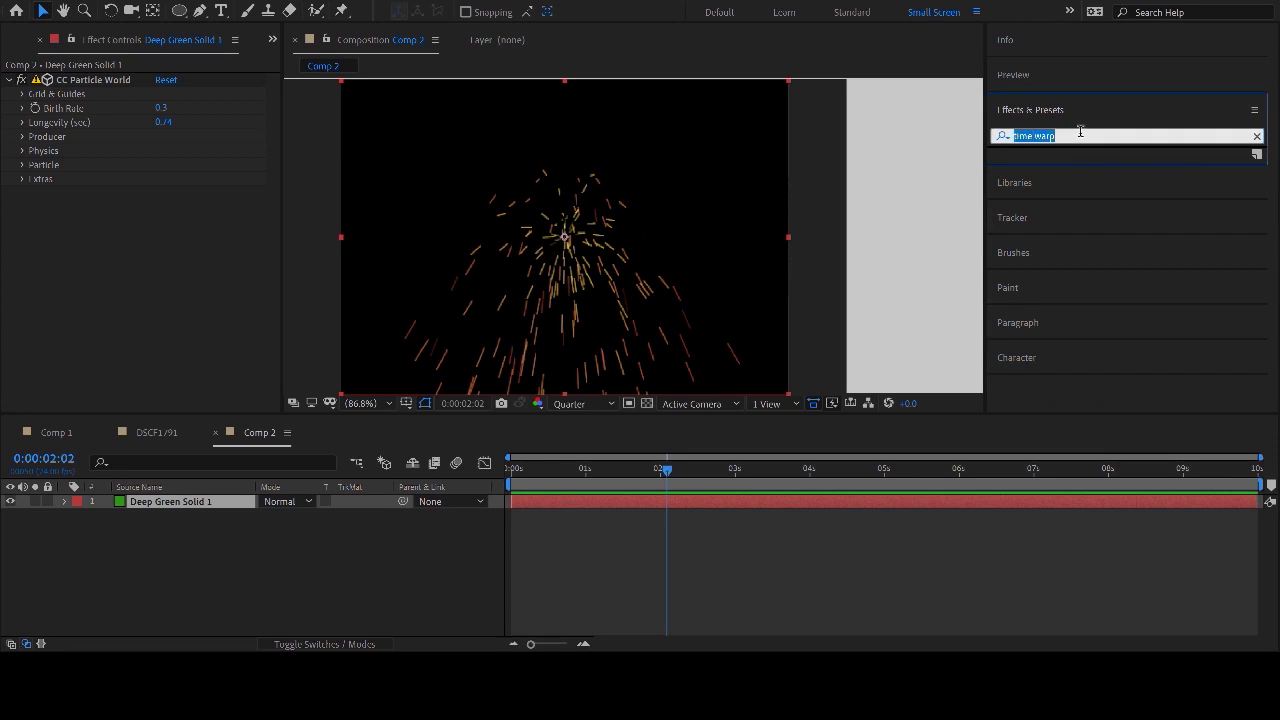
pyautogui.write('tim')
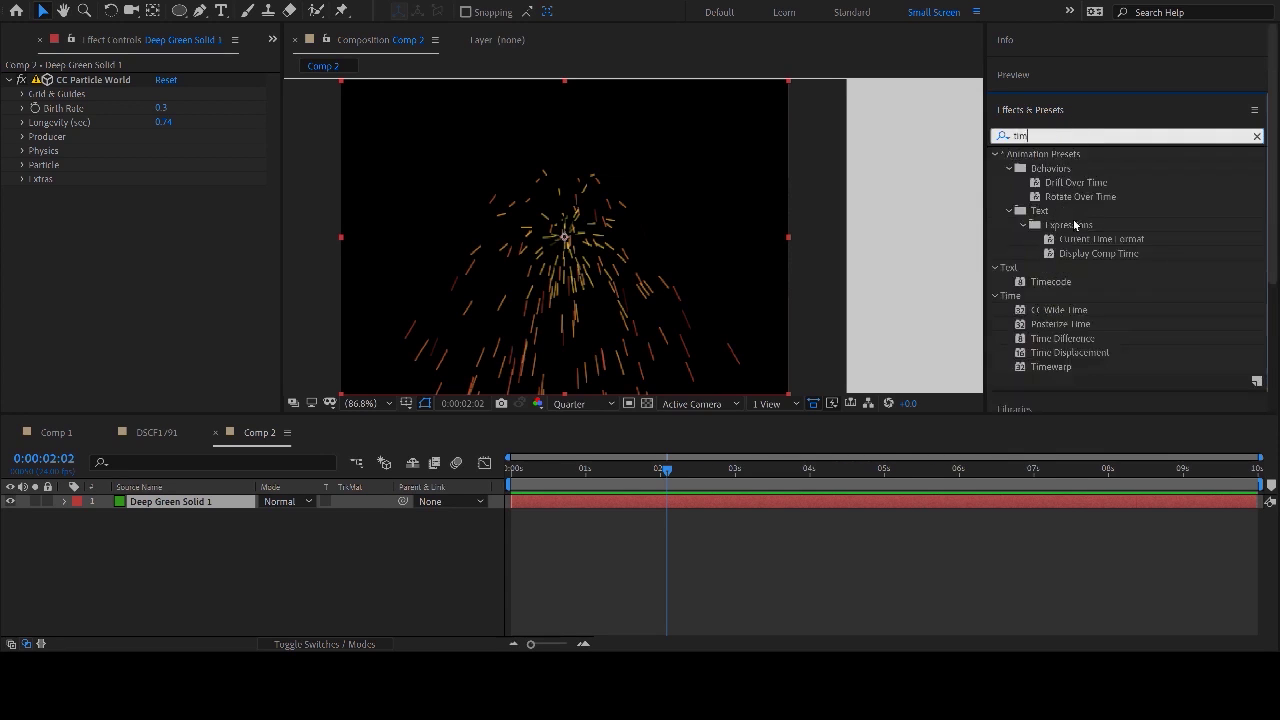
pyautogui.doubleClick(1040, 367)
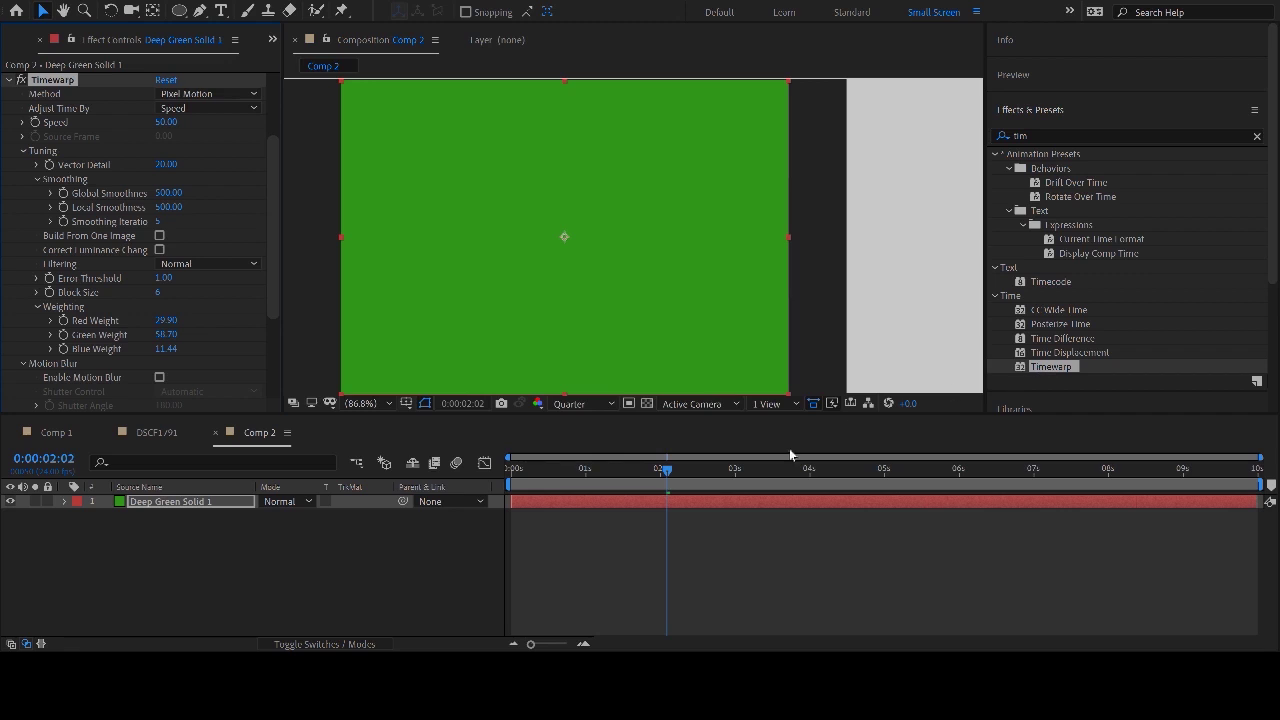
# - Preview the comp and set Timewarp Speed to 10, checking the result near 3 seconds
pyautogui.moveTo(666, 470); pyautogui.dragTo(510, 470)
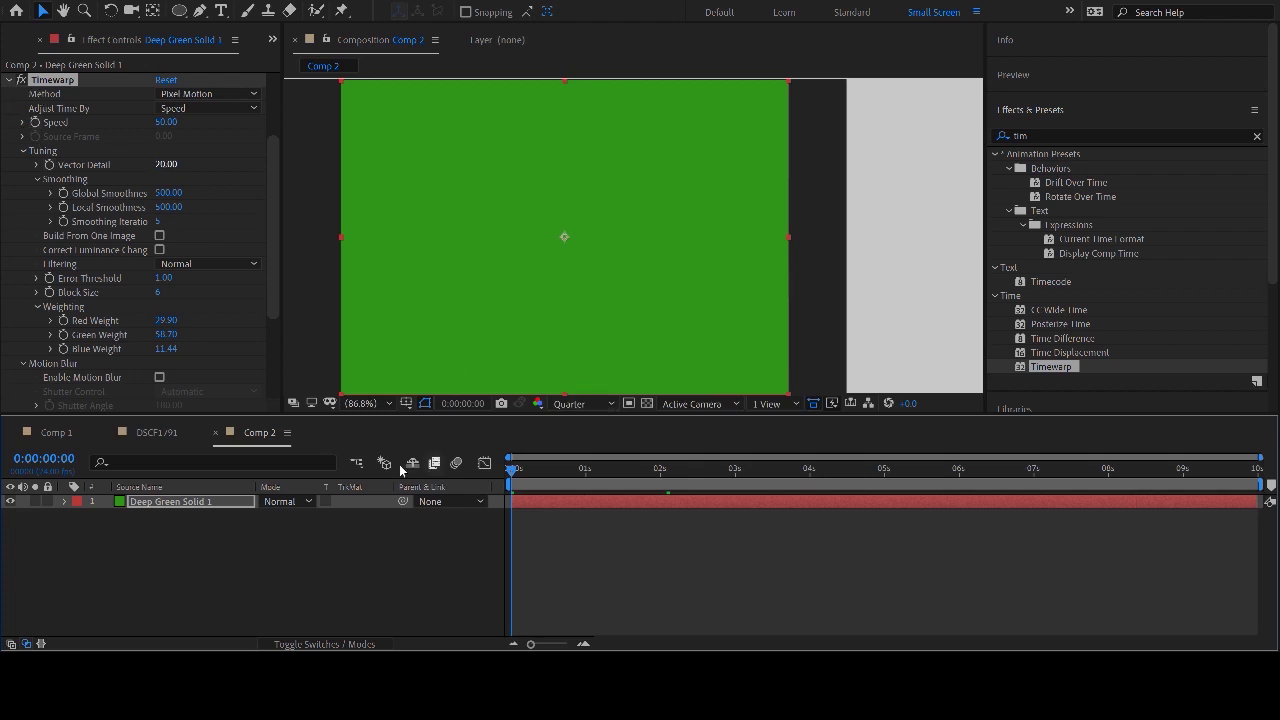
pyautogui.press('space')
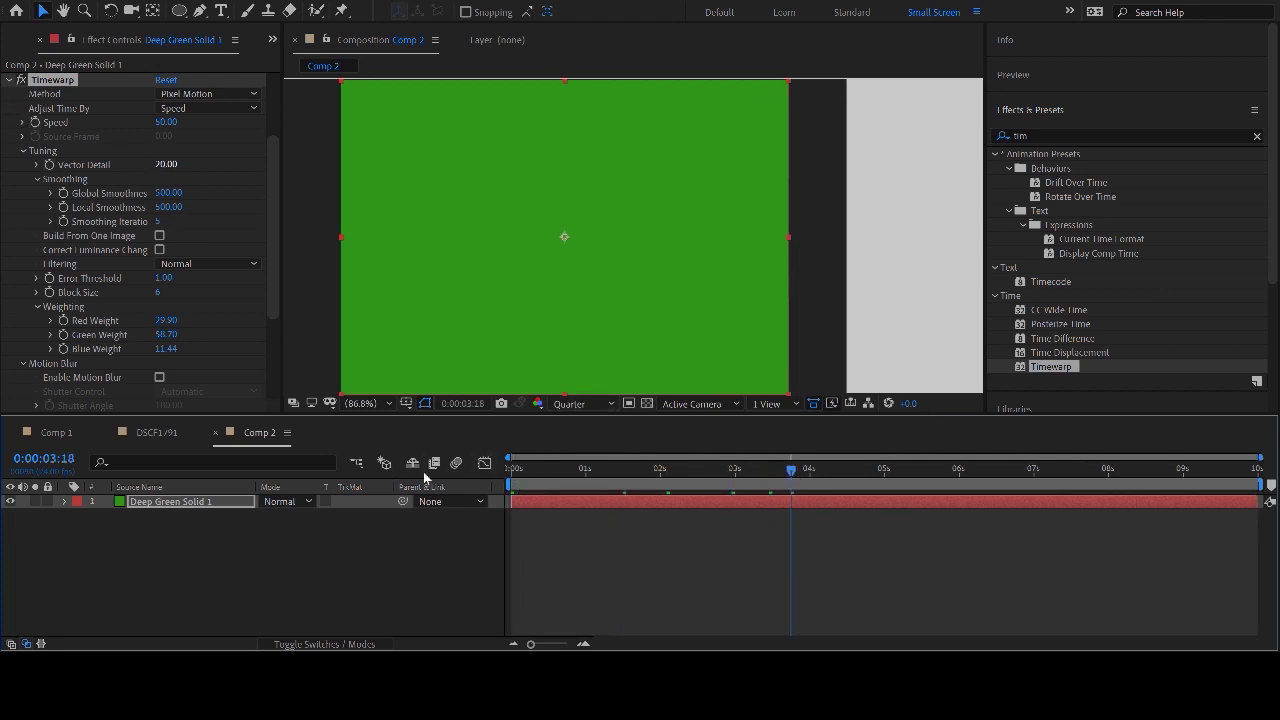
pyautogui.press('space')
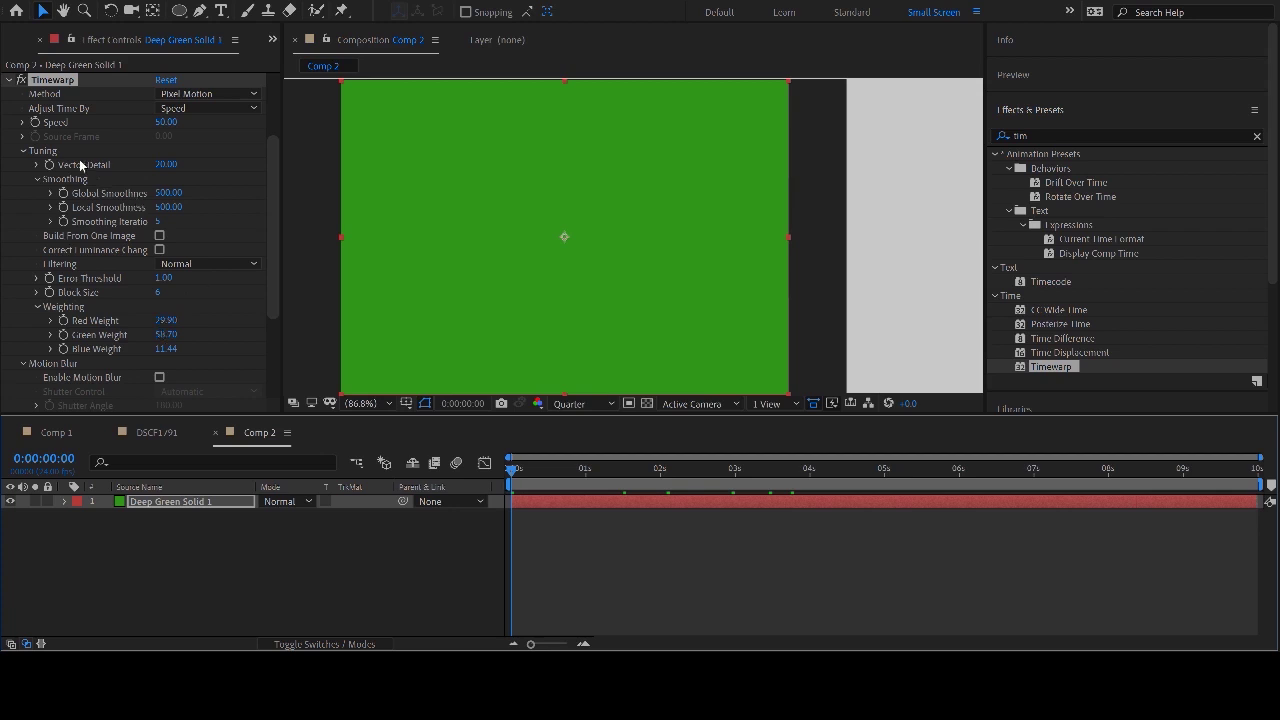
pyautogui.click(166, 122)
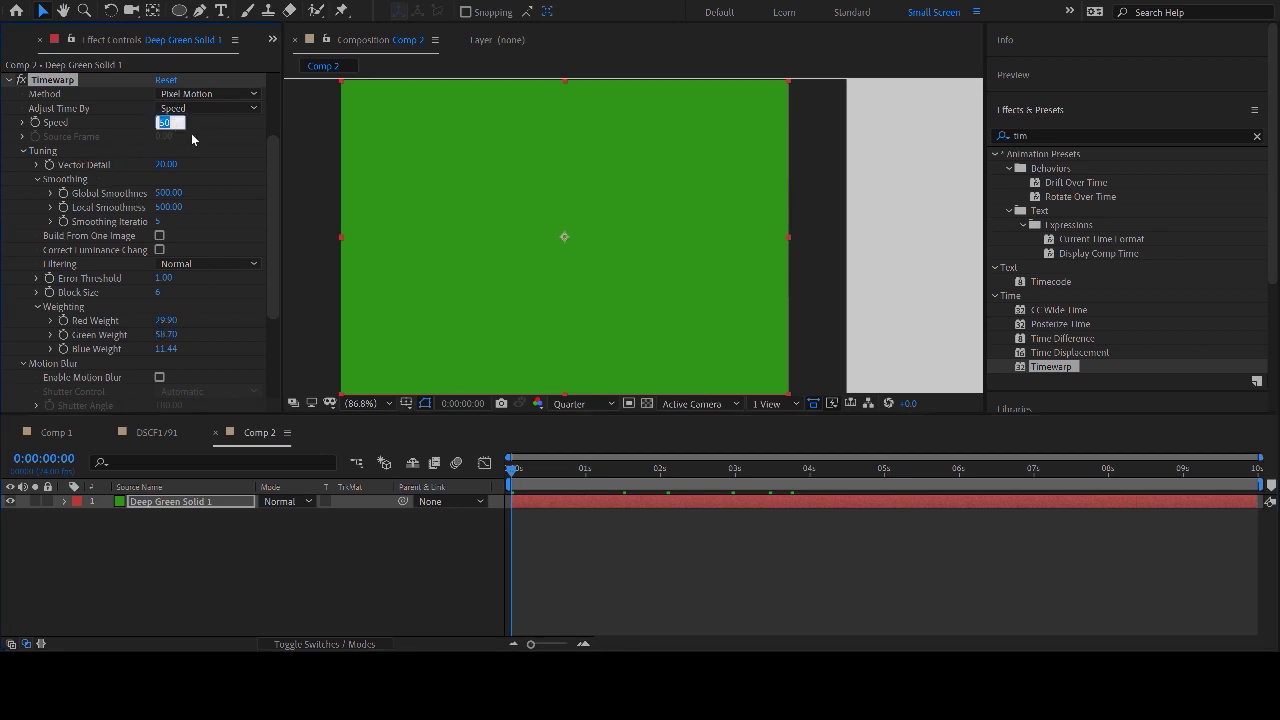
pyautogui.write('100.00')
pyautogui.moveTo(527, 473); pyautogui.dragTo(736, 476)
pyautogui.click(640, 500)
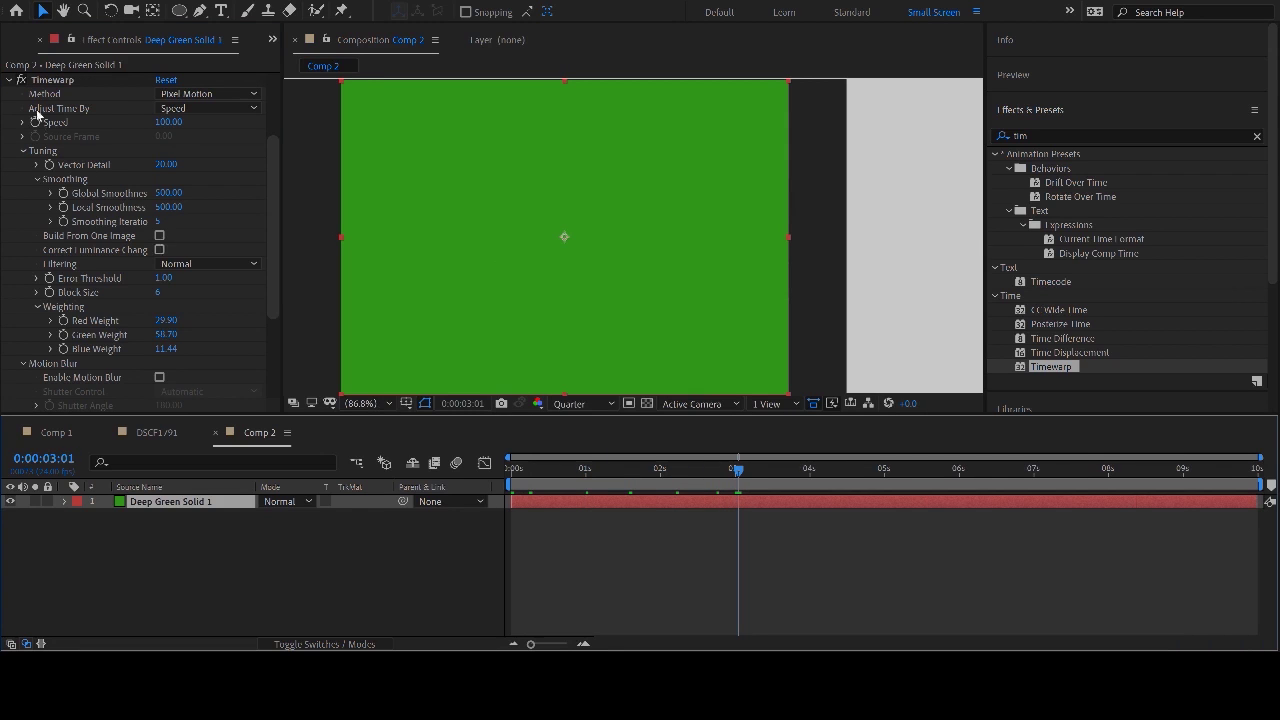
# - Toggle Timewarp's fx switch to compare, leaving it off and selected
pyautogui.click(8, 80)
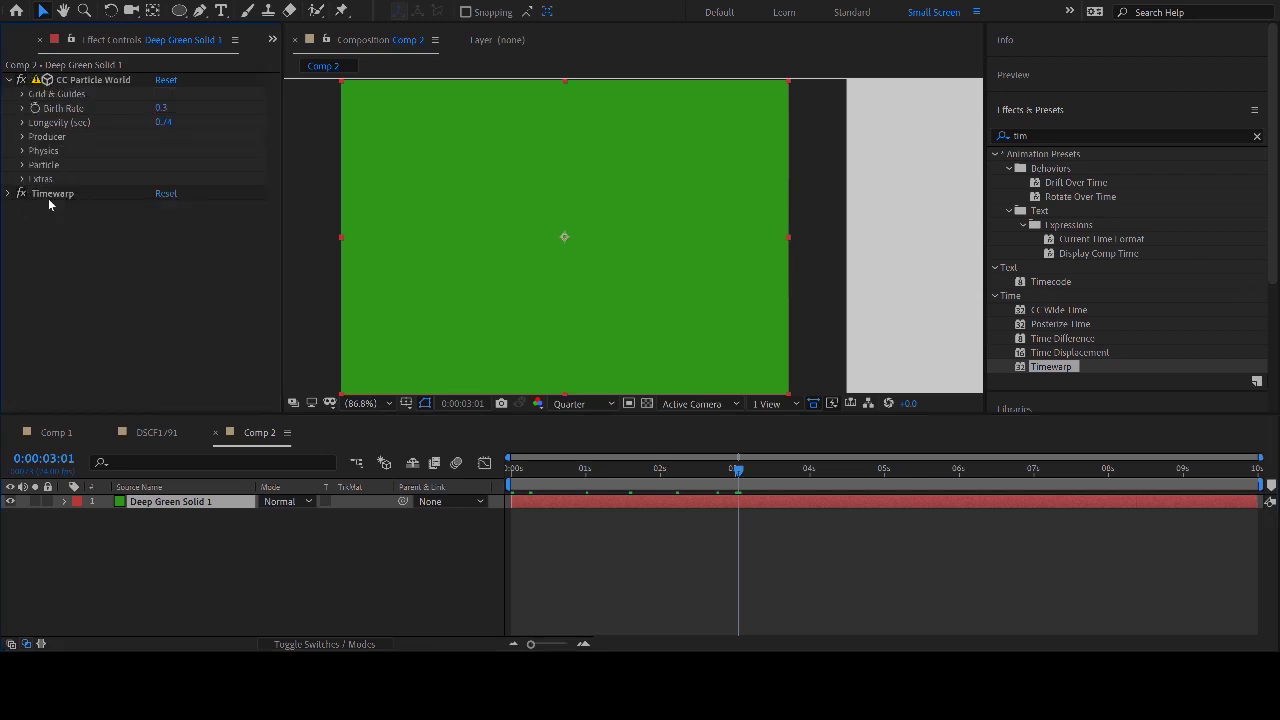
pyautogui.click(22, 194)
pyautogui.click(22, 194)
pyautogui.click(22, 194)
pyautogui.click(22, 194)
pyautogui.click(22, 194)
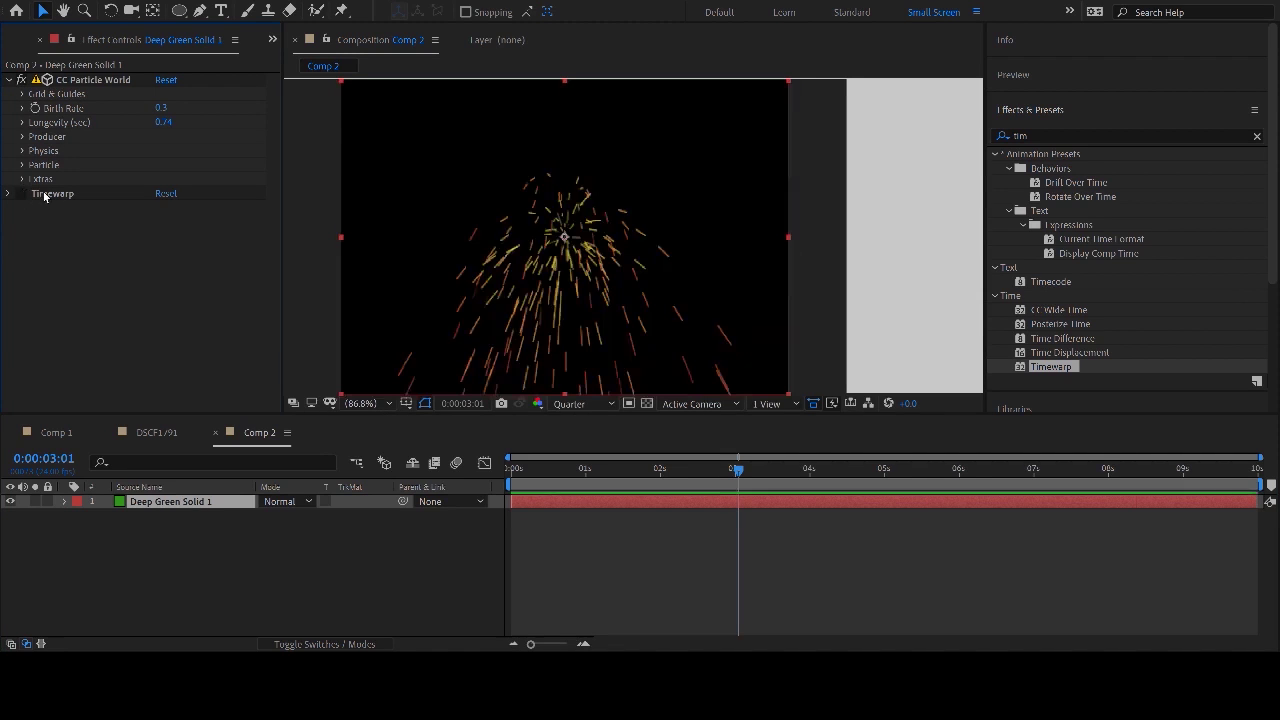
pyautogui.click(47, 194)
# - Move Timewarp onto the precomposed particle layer with Speed 100, and play it back
pyautogui.press('Delete')
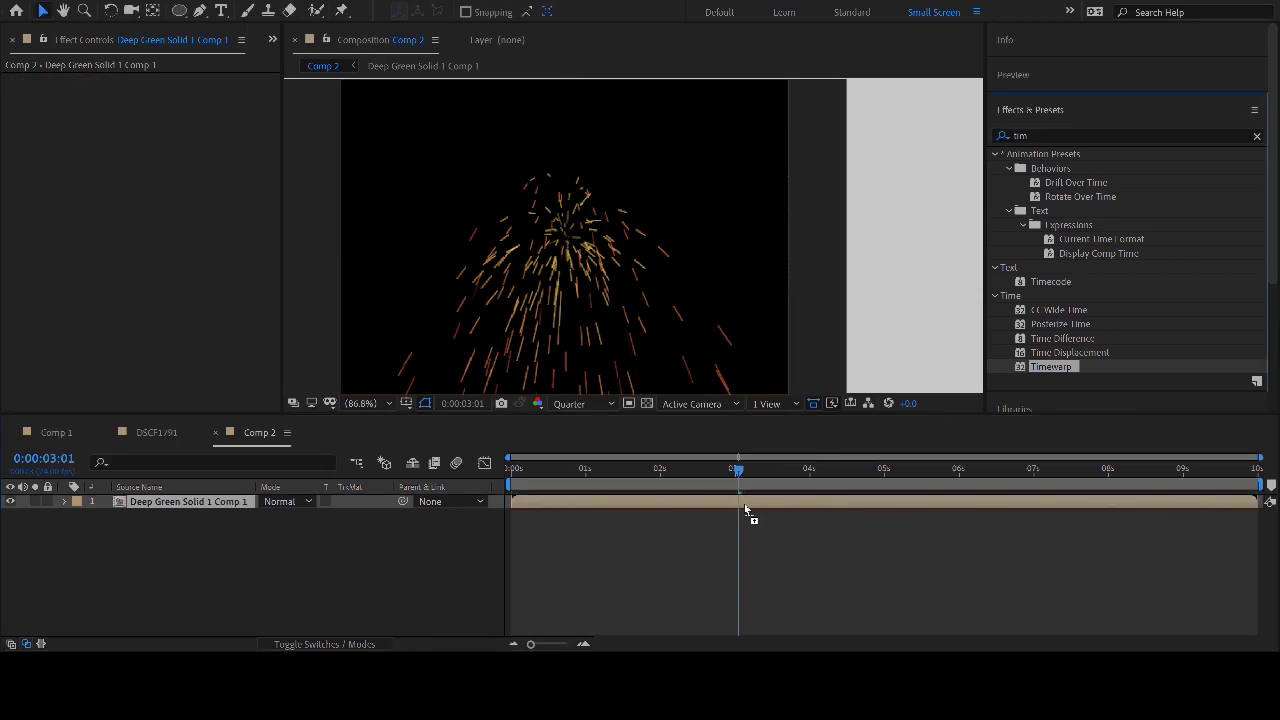
pyautogui.moveTo(745, 509); pyautogui.dragTo(746, 501)
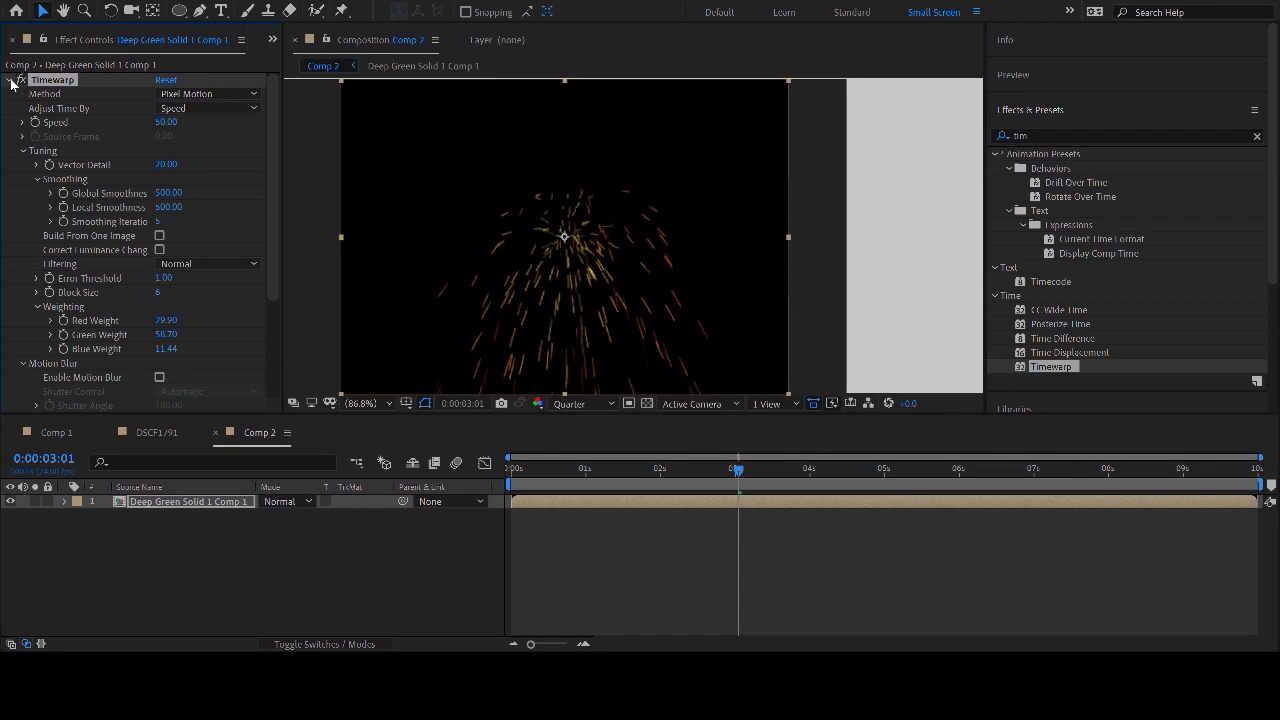
pyautogui.click(163, 122)
pyautogui.write('100')
pyautogui.press('Return')
pyautogui.moveTo(660, 468); pyautogui.dragTo(471, 481)
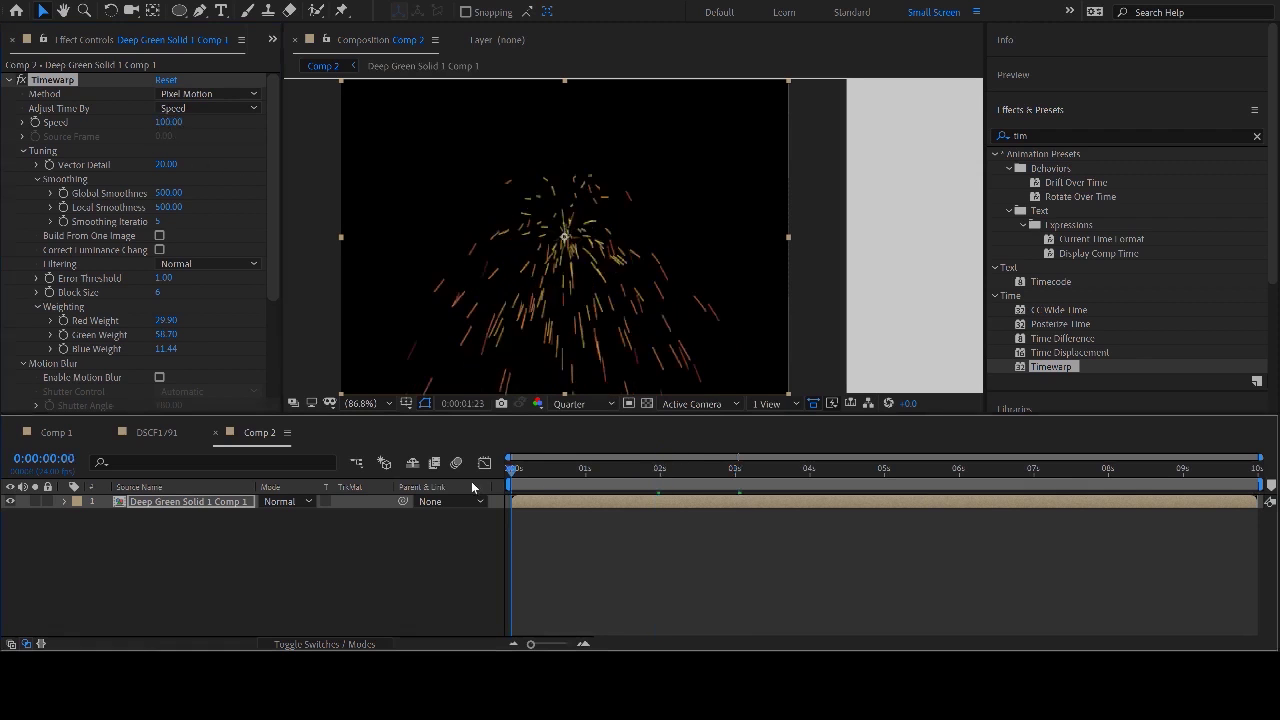
pyautogui.press('space')
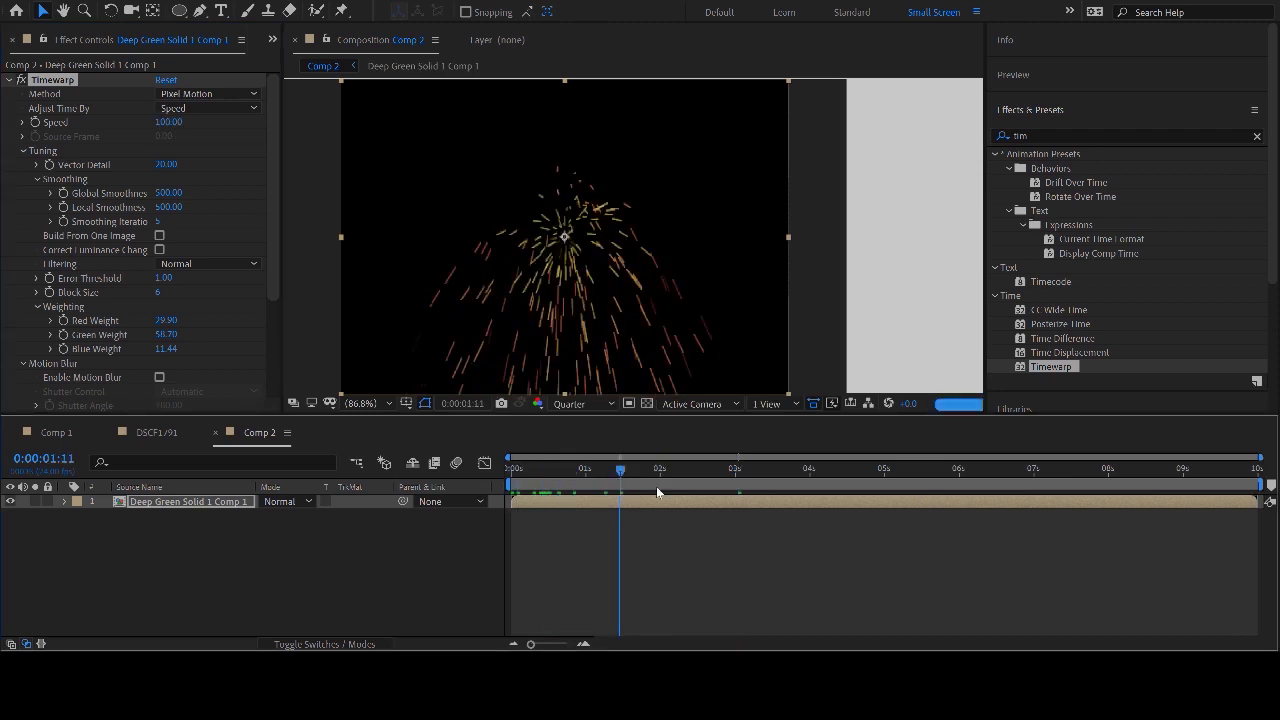
pyautogui.moveTo(657, 489)
pyautogui.mouseDown()
pyautogui.moveTo(740, 491)
pyautogui.moveTo(657, 498)
pyautogui.moveTo(680, 499)
pyautogui.mouseUp()
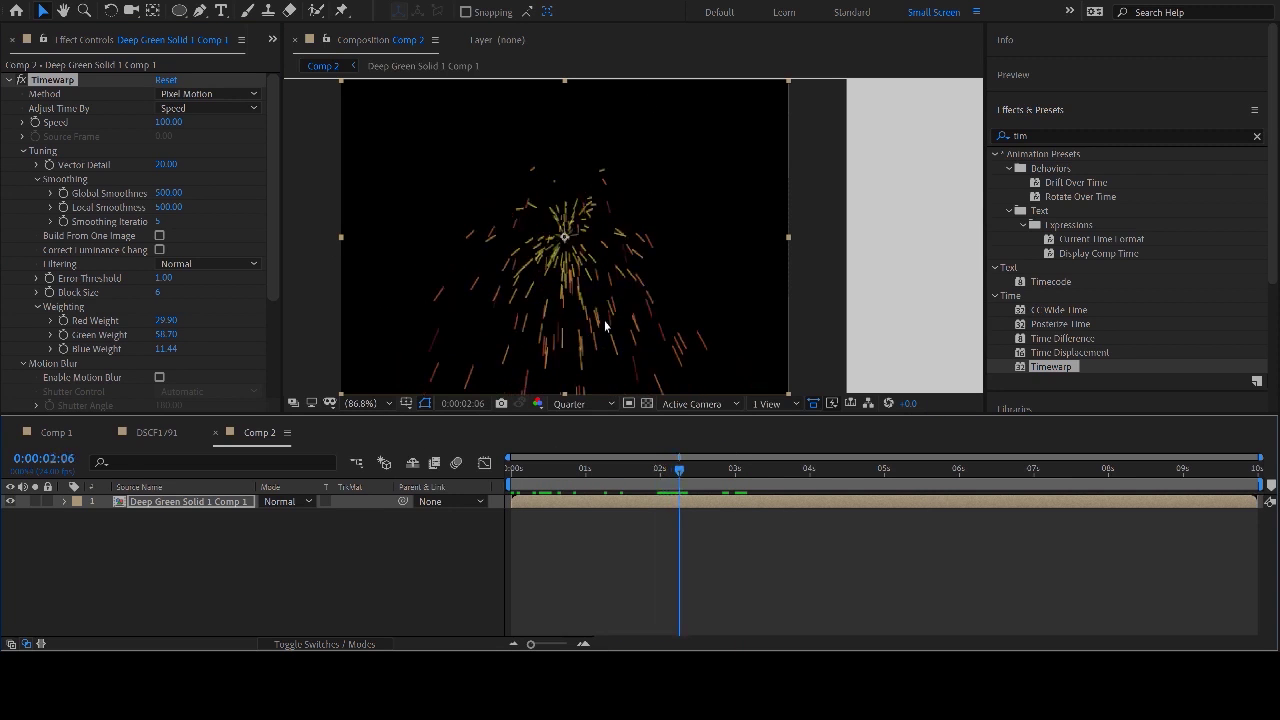
# - Keyframe Speed from 100 down to 25 around 3:00, then reveal the keyframes with U
pyautogui.click(37, 123)
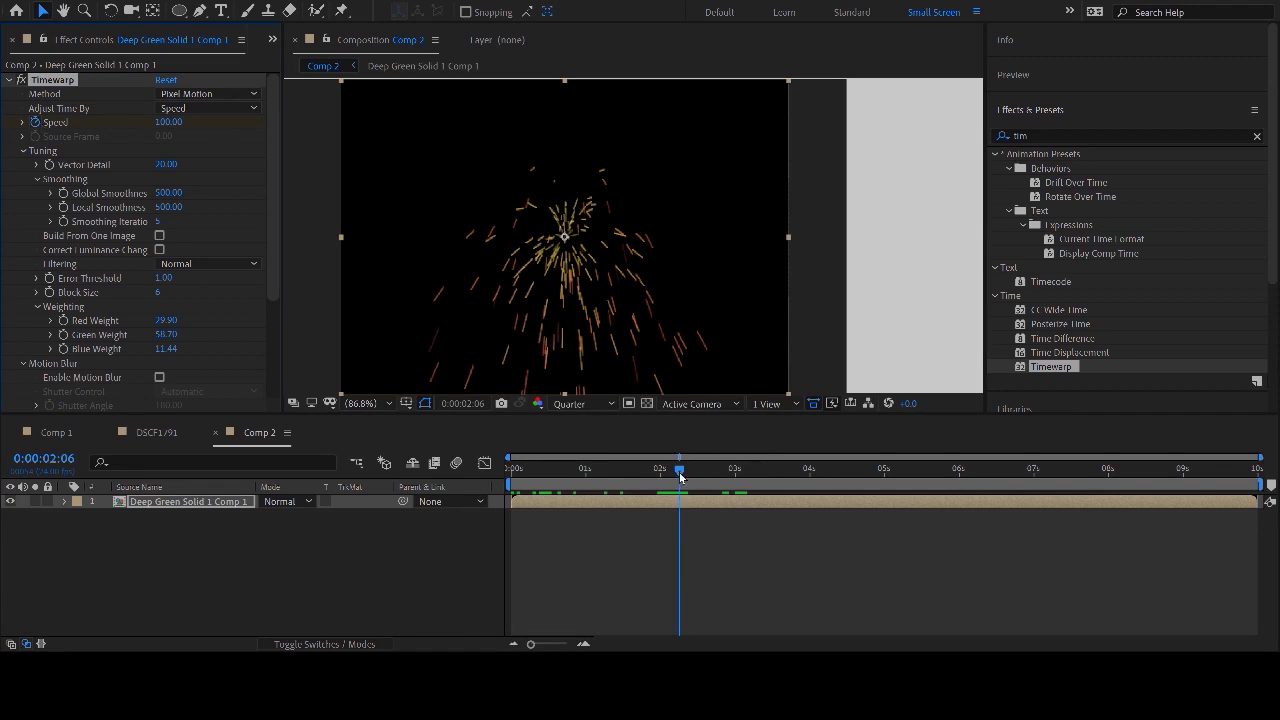
pyautogui.moveTo(676, 487); pyautogui.dragTo(735, 487)
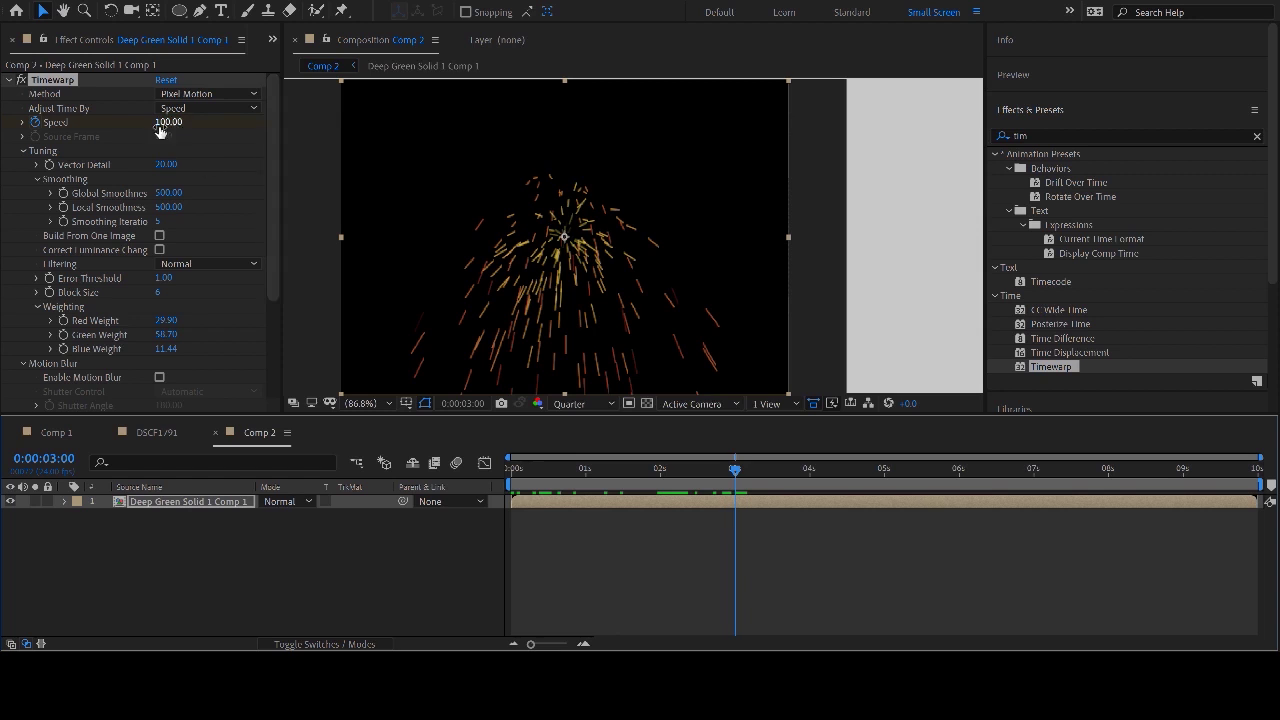
pyautogui.moveTo(166, 122); pyautogui.dragTo(147, 172)
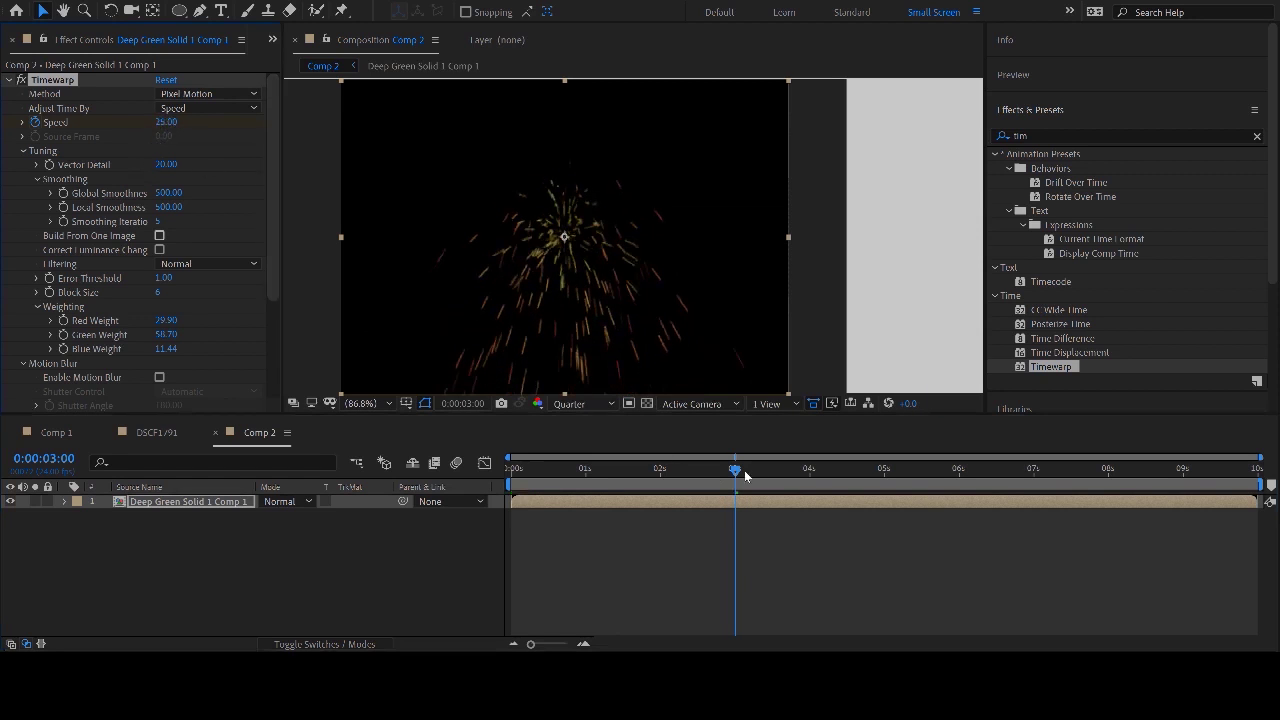
pyautogui.moveTo(745, 476)
pyautogui.mouseDown()
pyautogui.moveTo(805, 476)
pyautogui.moveTo(769, 477)
pyautogui.mouseUp()
pyautogui.press('u')
# - Add Speed keyframes at 3:11 and 4:01, setting Speed back to 100 at 4:01
pyautogui.click(22, 530)
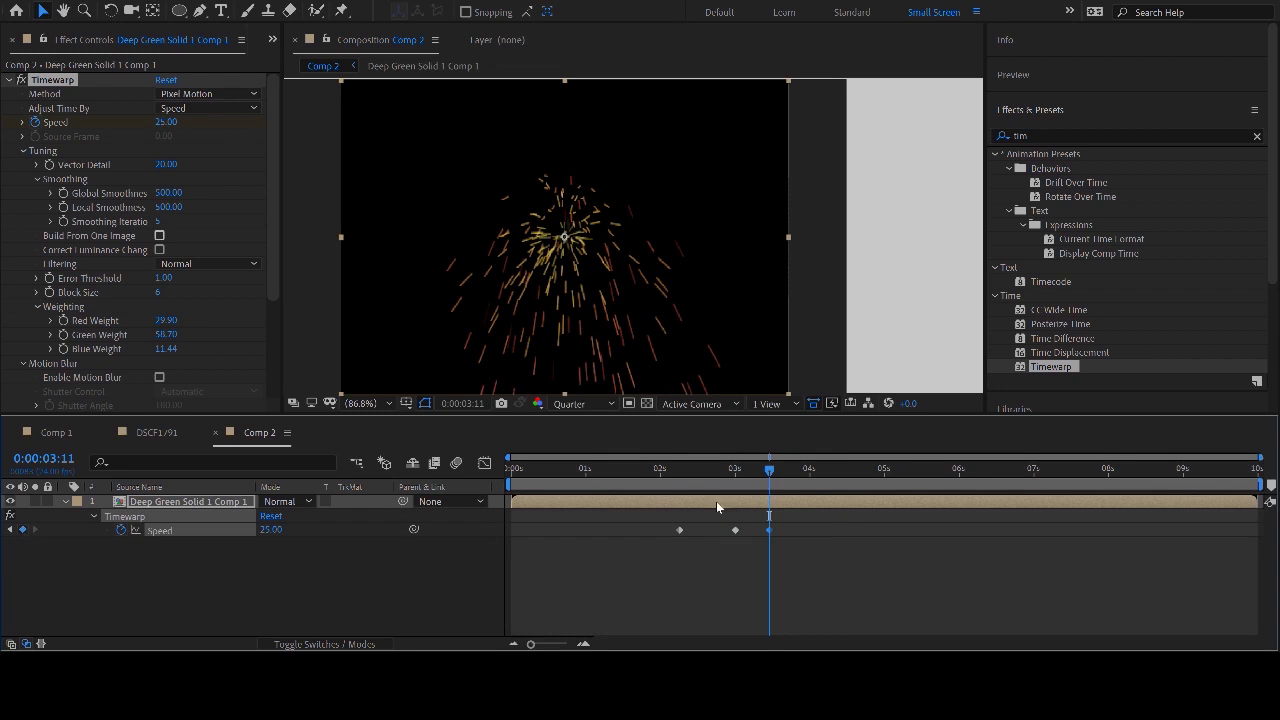
pyautogui.moveTo(678, 480); pyautogui.dragTo(813, 471)
pyautogui.click(23, 530)
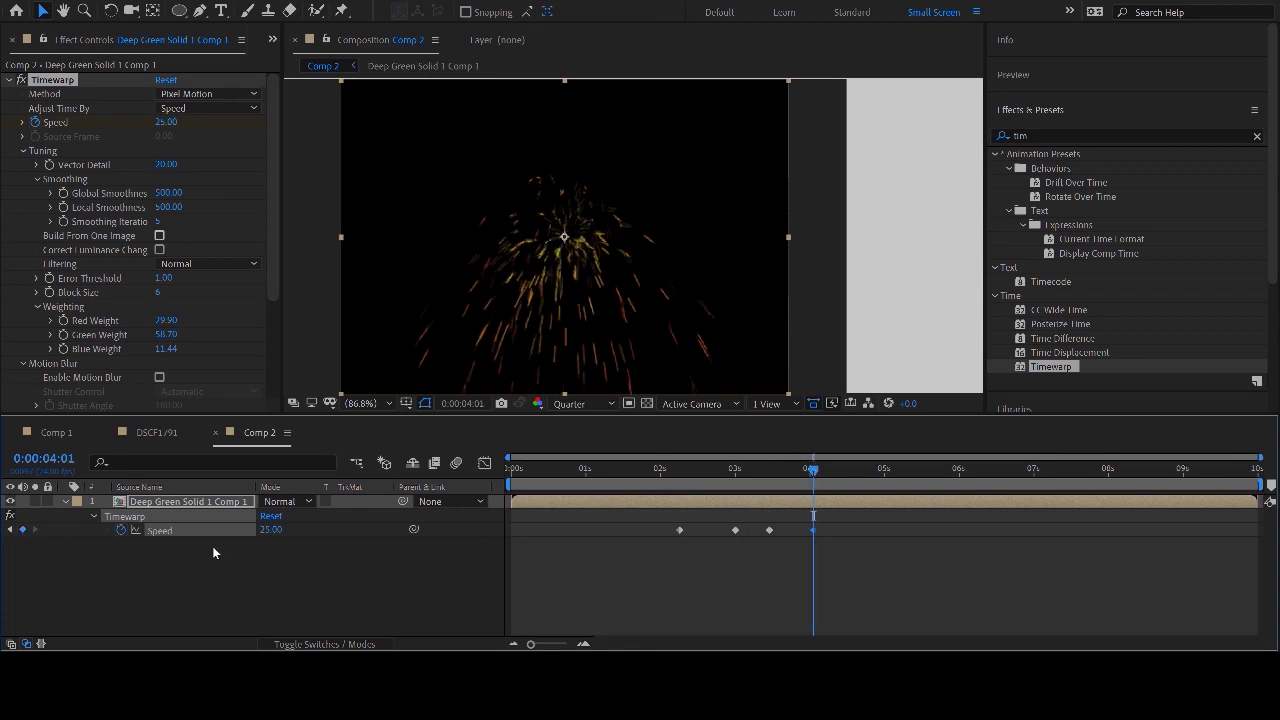
pyautogui.click(268, 530)
pyautogui.write('100')
pyautogui.press('Return')
# - Apply Easy Ease to all four Speed keyframes and return to the composition start
pyautogui.moveTo(644, 508); pyautogui.dragTo(611, 500)
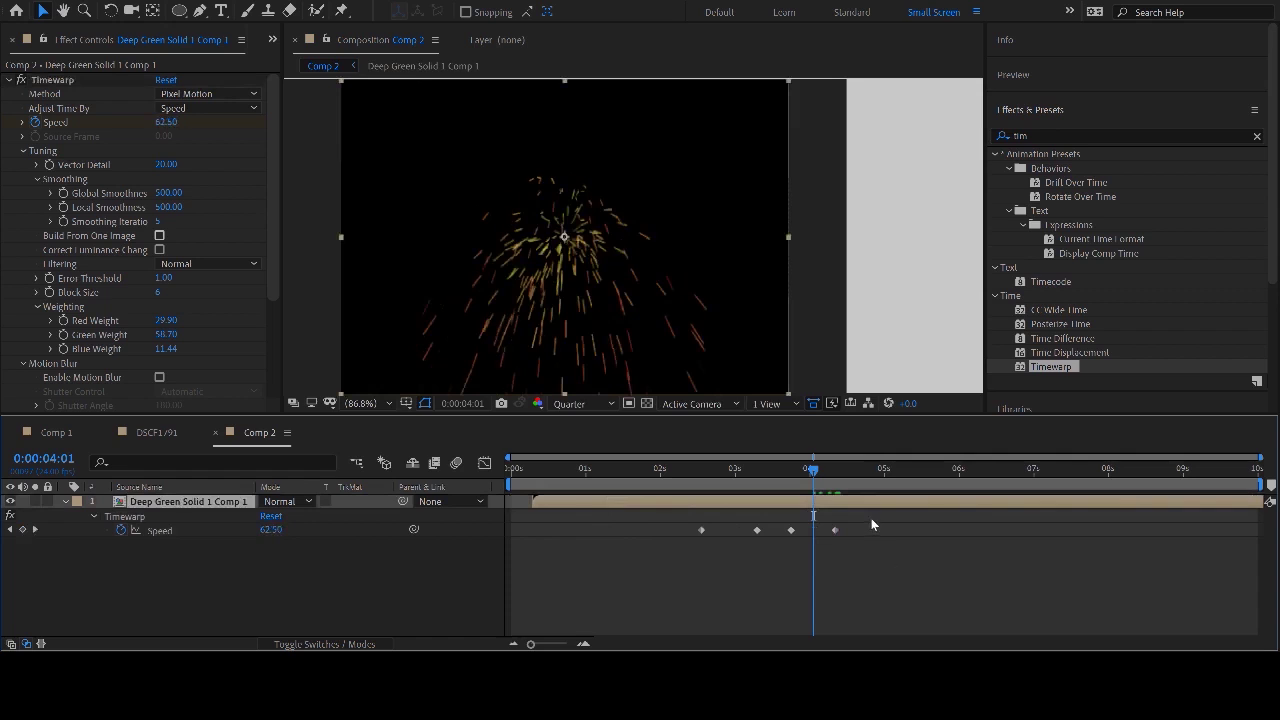
pyautogui.hotkey('ctrl', 'z')
pyautogui.hotkey('ctrl', 'z')
pyautogui.moveTo(880, 524); pyautogui.dragTo(649, 558)
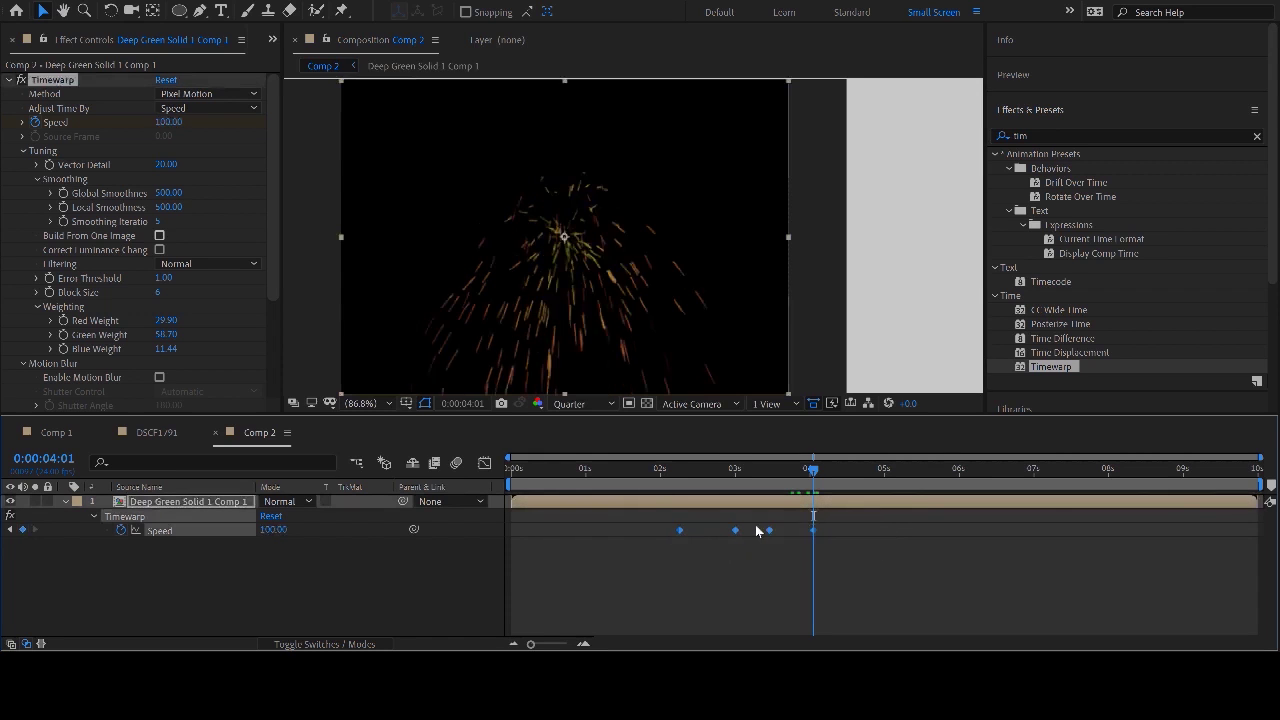
pyautogui.press('F9')
pyautogui.click(674, 494)
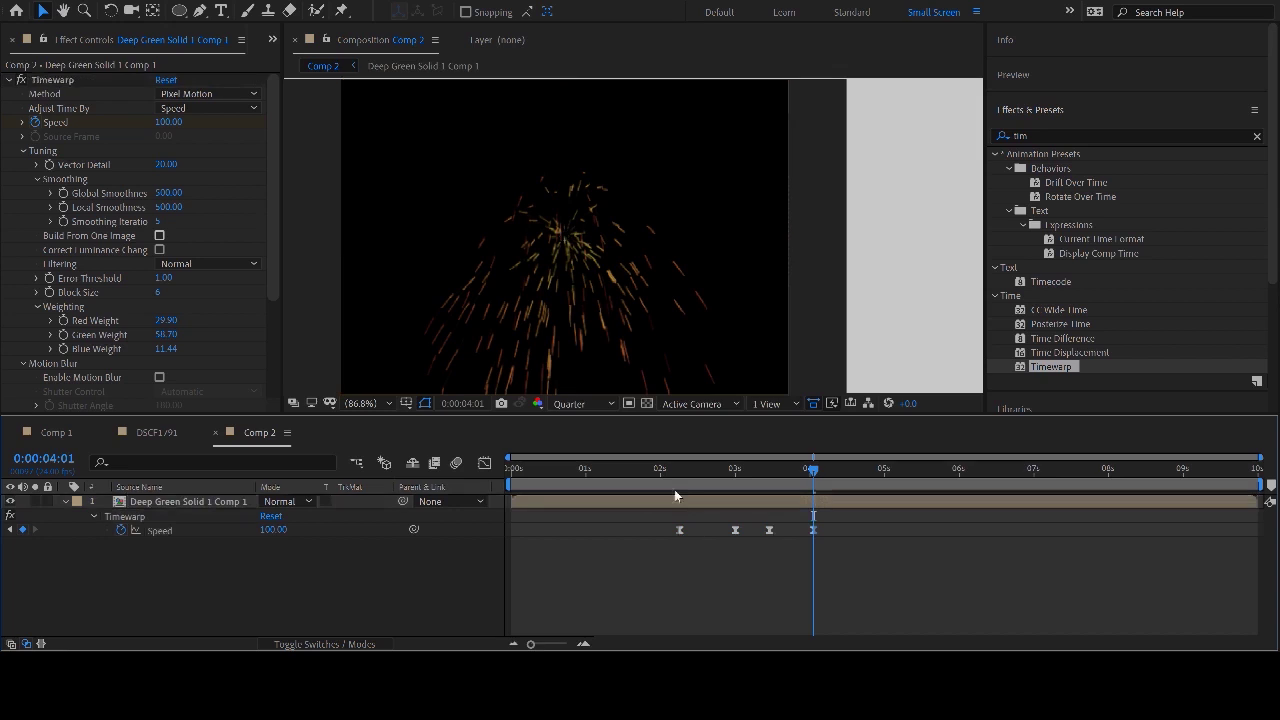
pyautogui.click(668, 481)
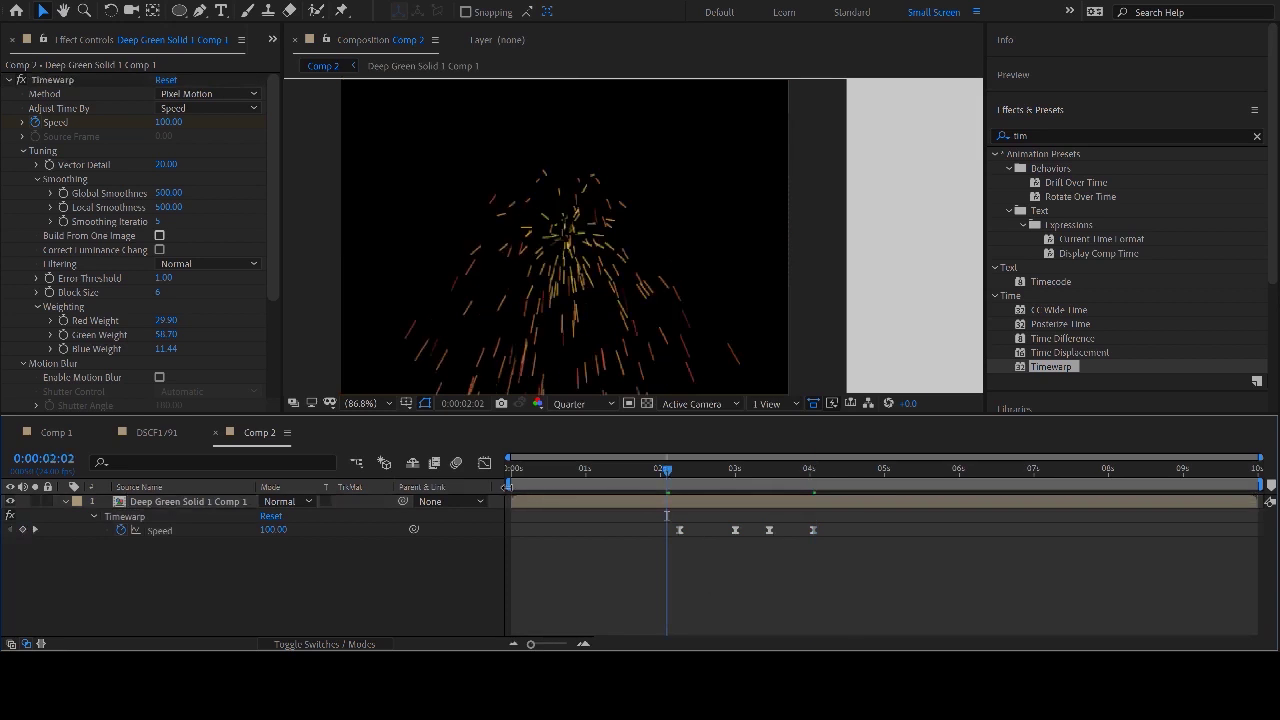
pyautogui.press('Home')
# - Set the work area to roughly 2–4.6 seconds, with the current time at 2:00
pyautogui.moveTo(511, 487); pyautogui.dragTo(656, 487)
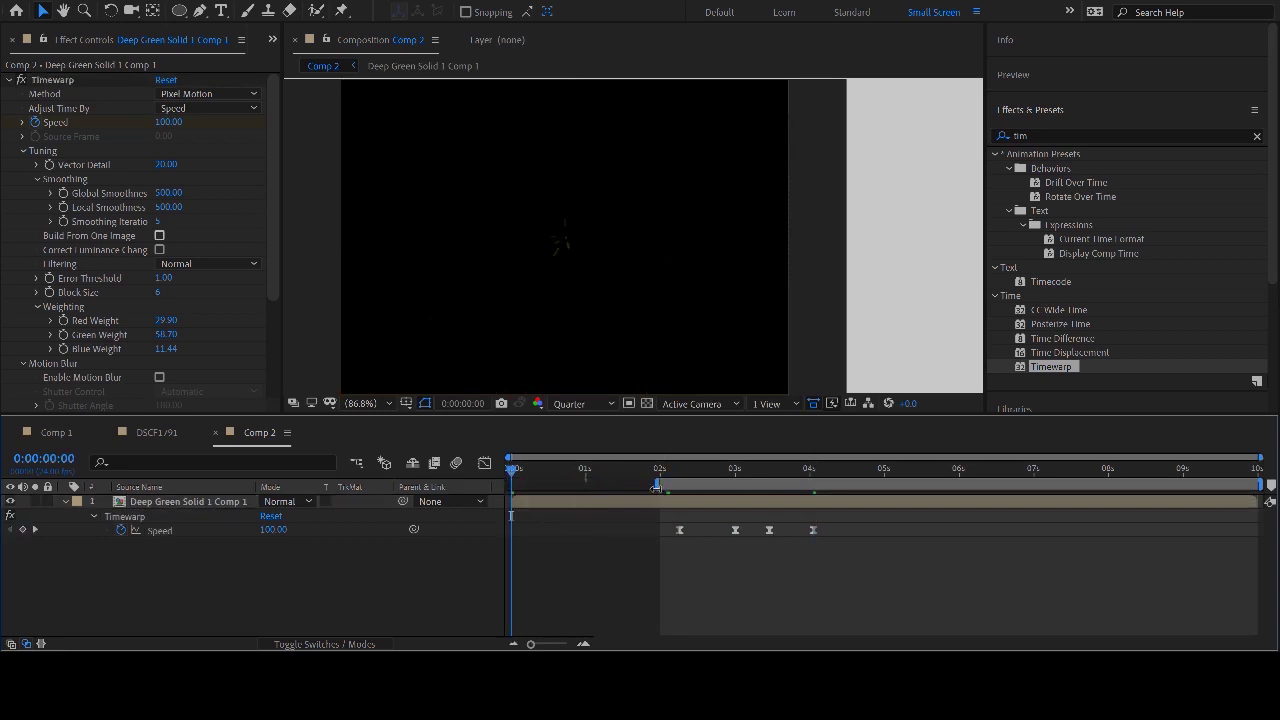
pyautogui.moveTo(1266, 487); pyautogui.dragTo(852, 488)
pyautogui.moveTo(690, 468); pyautogui.dragTo(647, 474)
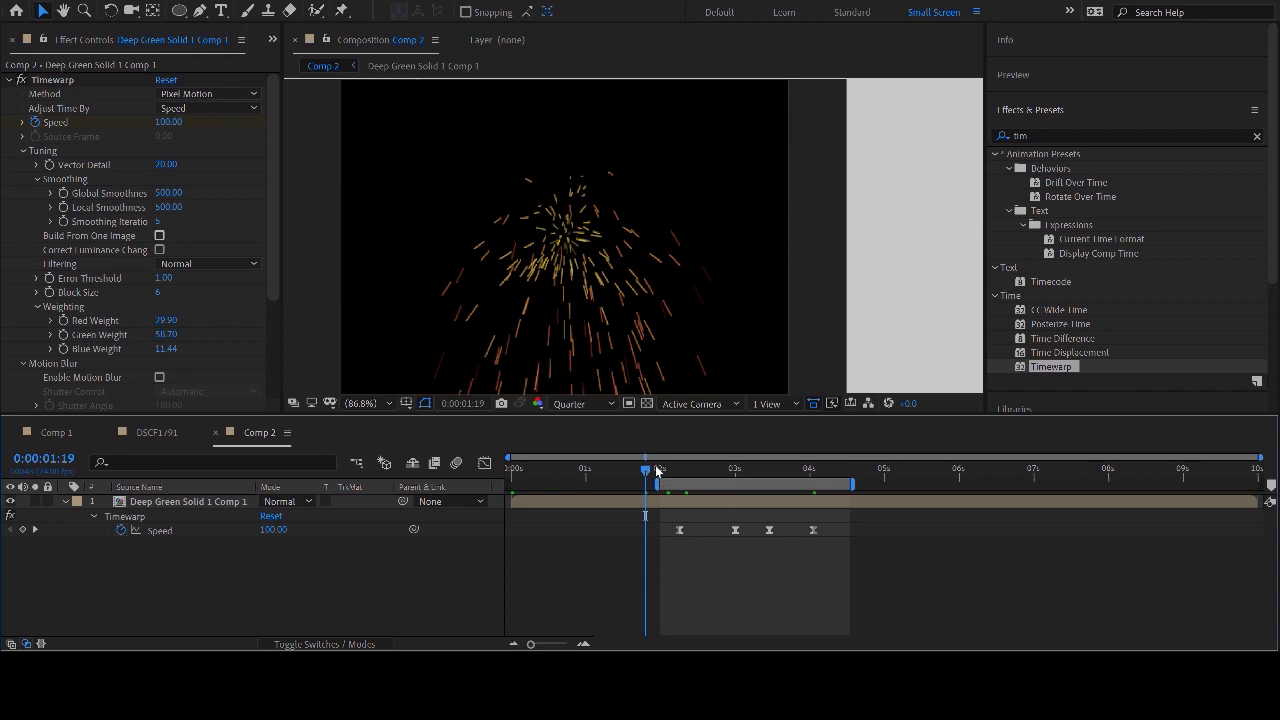
pyautogui.click(660, 469)
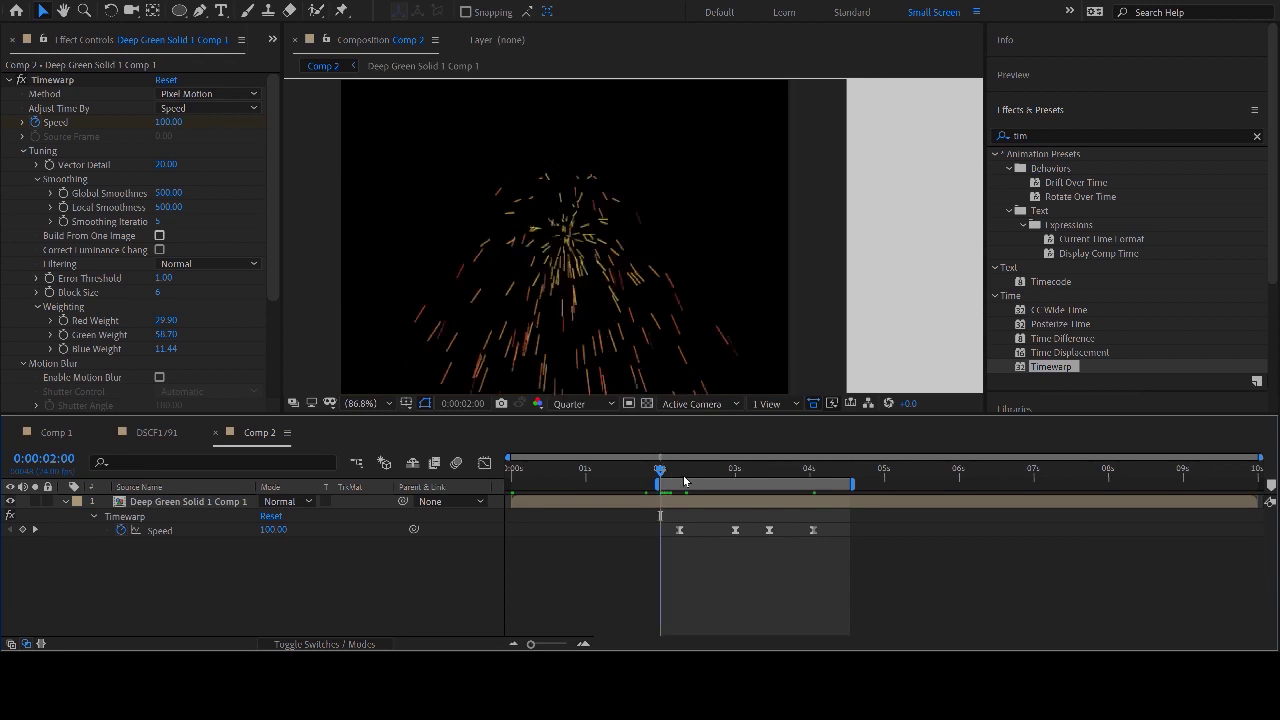
# - Preview the slowed burst in real time, then delete the particle precomp layer
pyautogui.press('space')
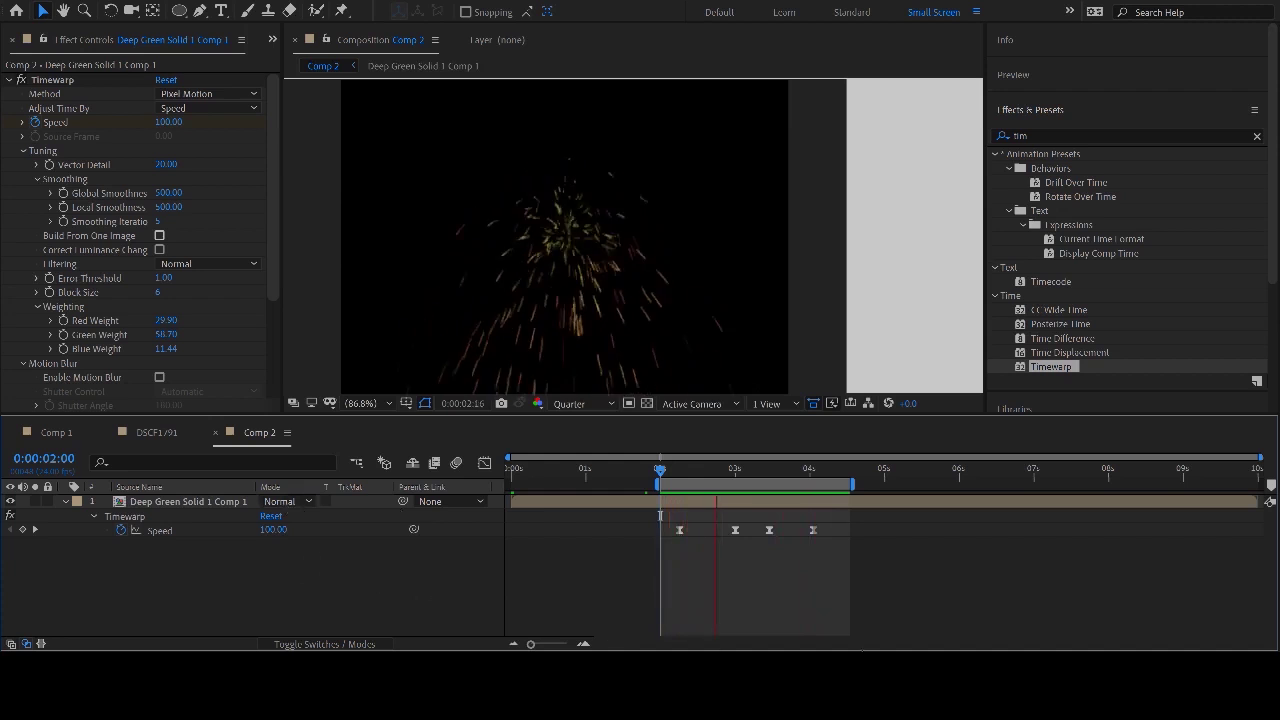
pyautogui.press('space')
pyautogui.click(151, 503)
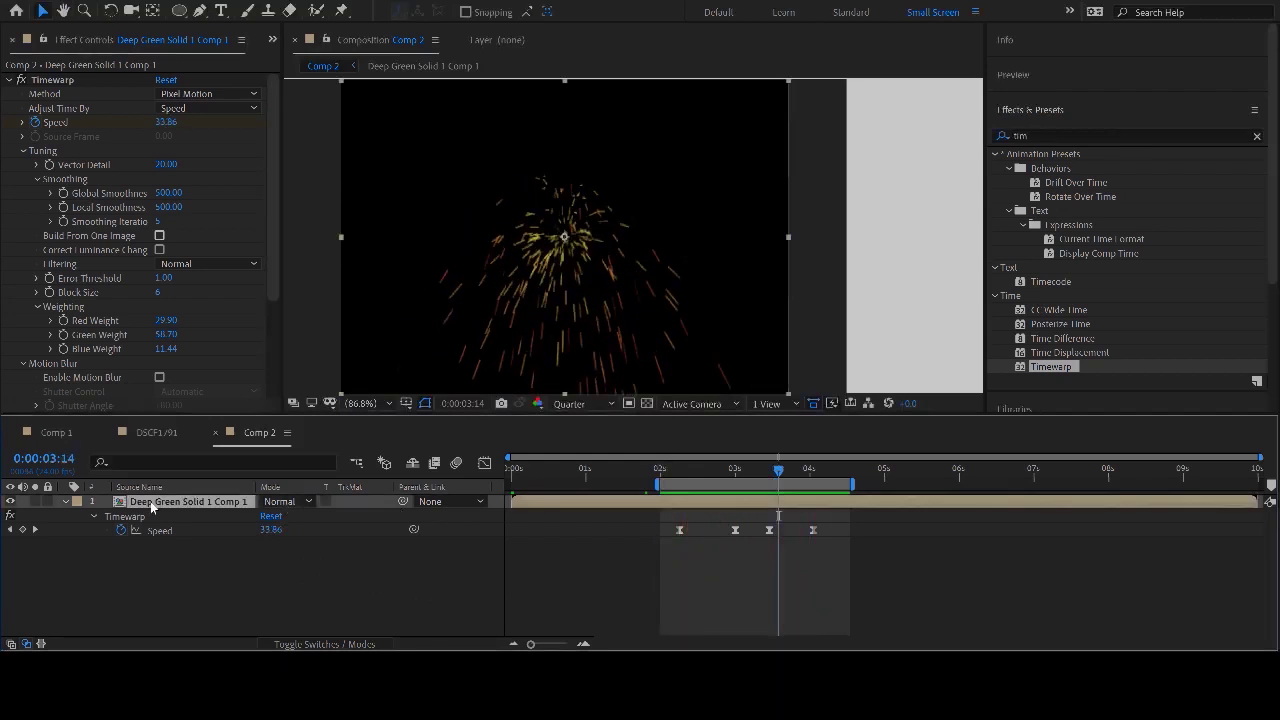
pyautogui.press('Delete')
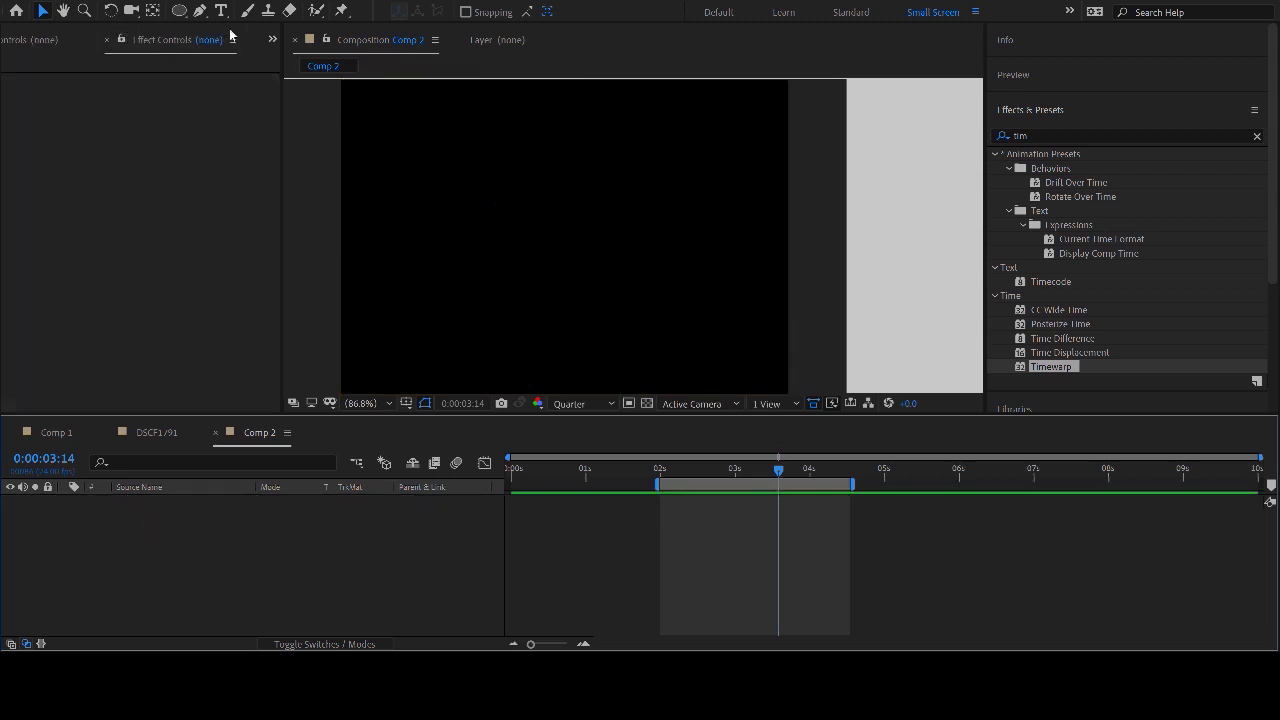
# - Draw a white triangle shape with the Pen tool
pyautogui.click(180, 12)
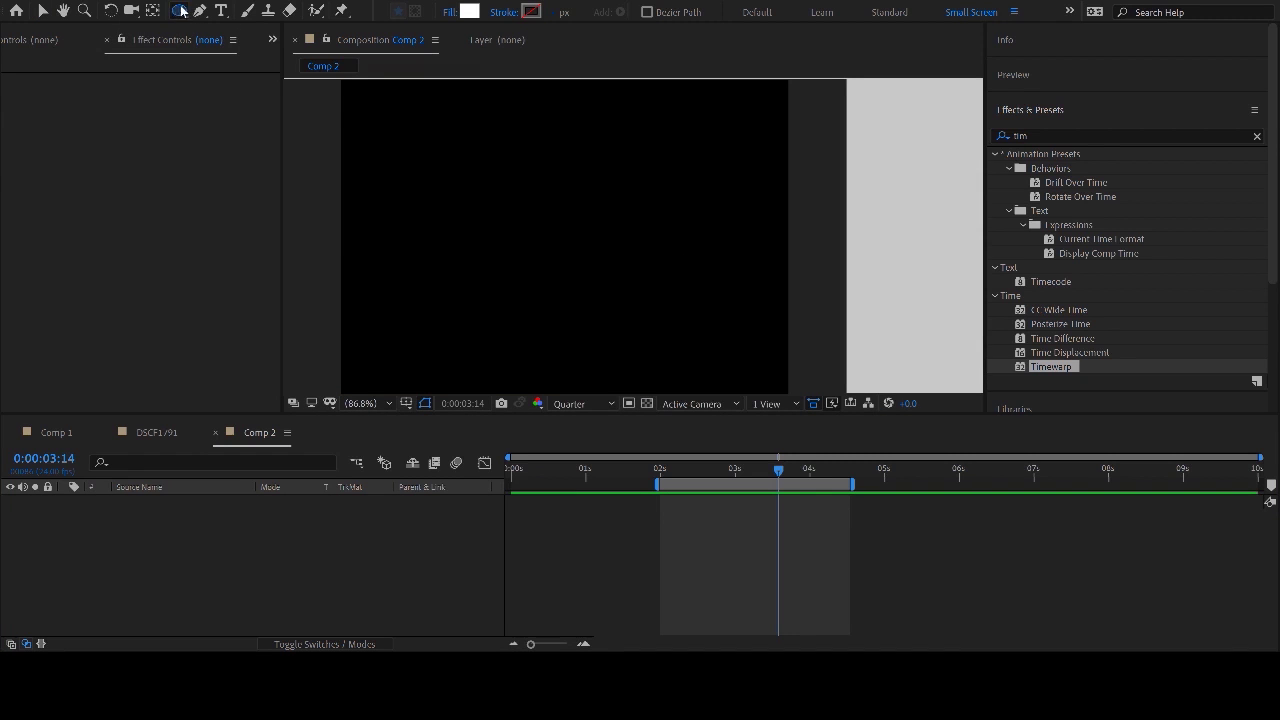
pyautogui.click(197, 16)
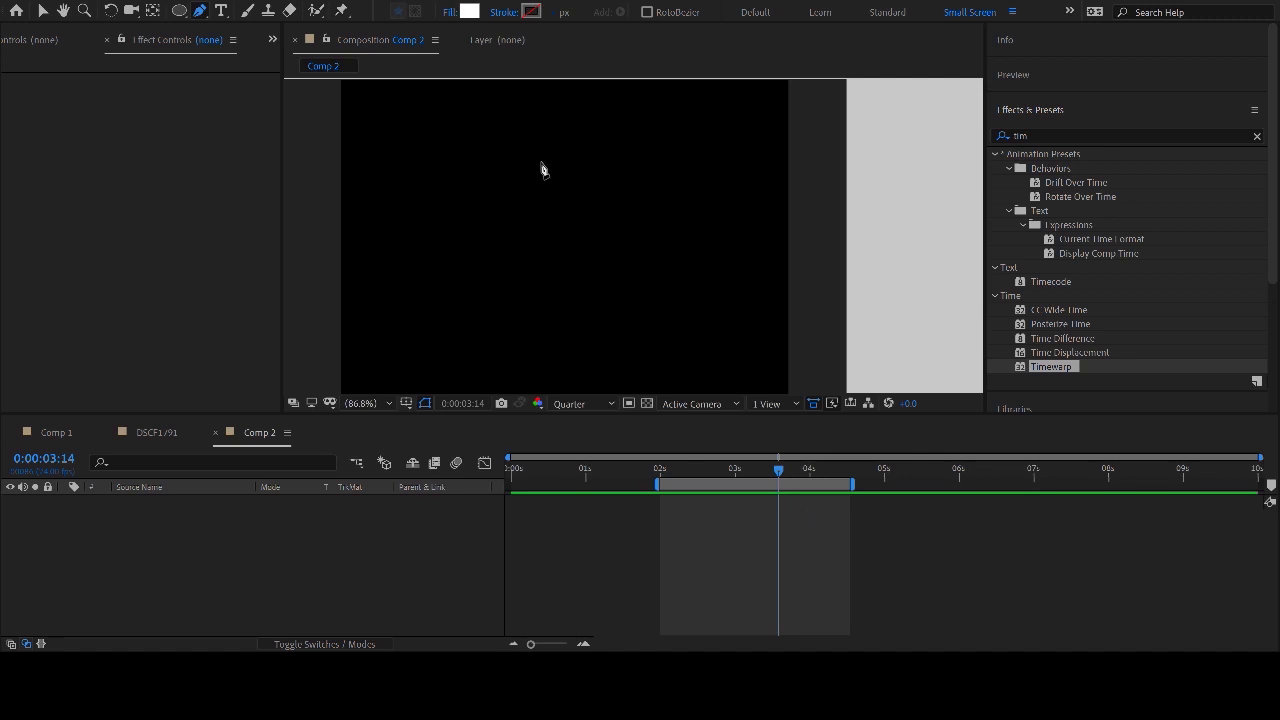
pyautogui.click(509, 197)
pyautogui.click(461, 258)
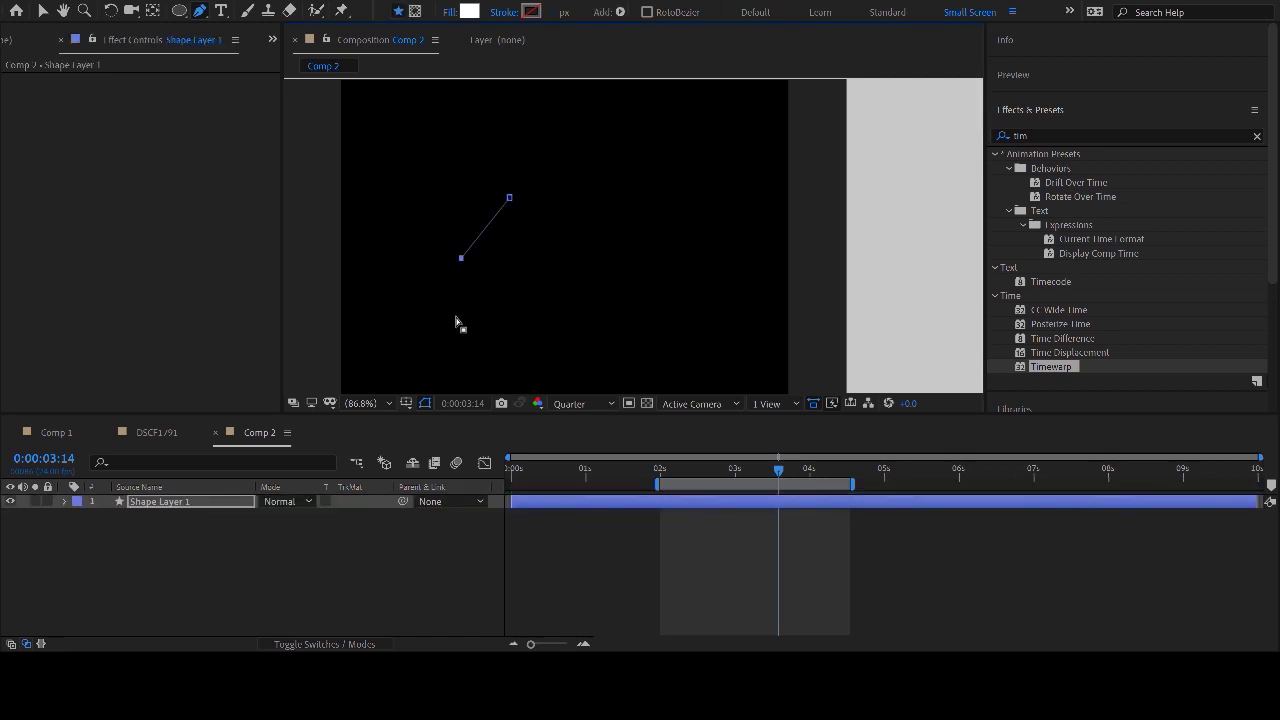
pyautogui.hotkey('ctrl', 'z')
pyautogui.click(454, 313)
pyautogui.click(561, 332)
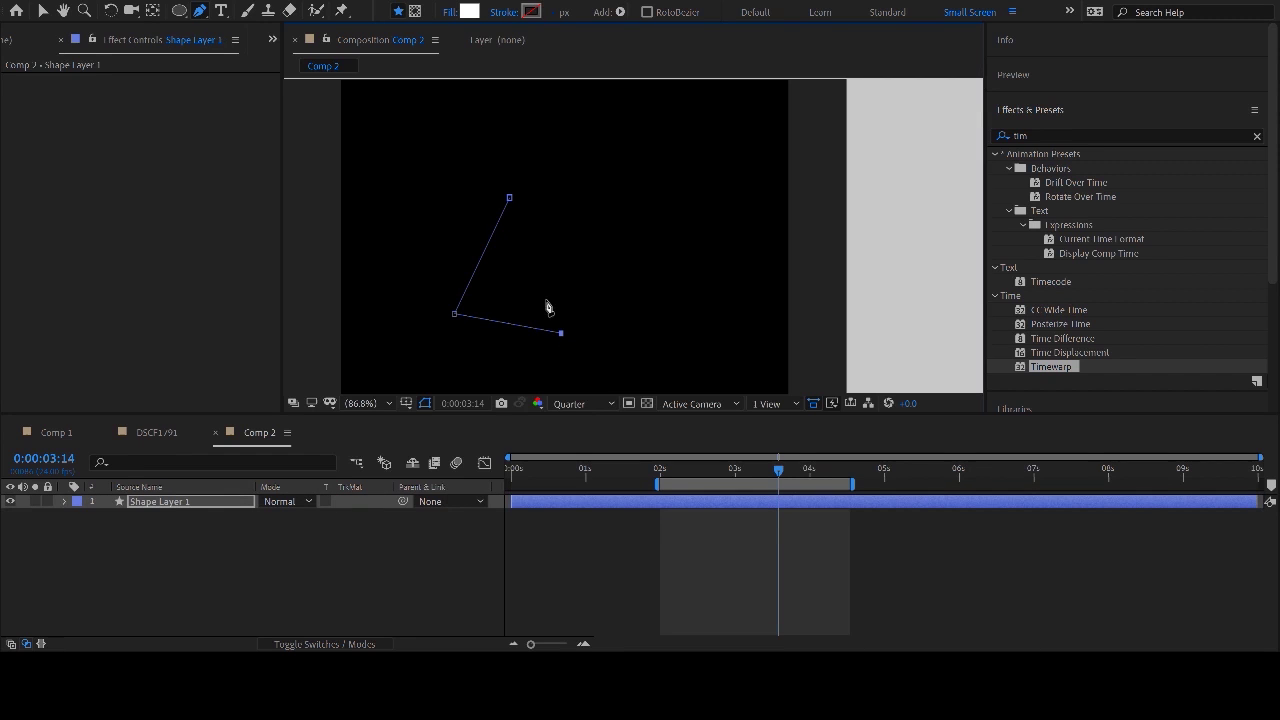
pyautogui.click(510, 200)
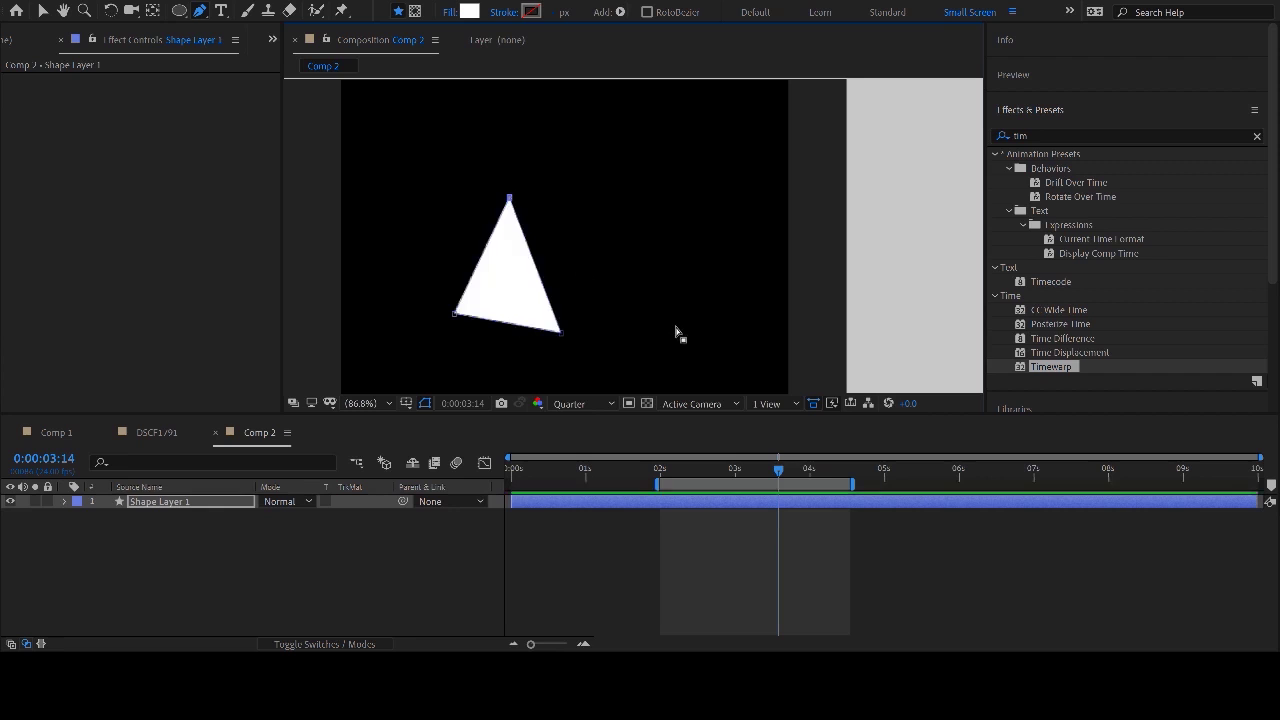
pyautogui.press('F2')
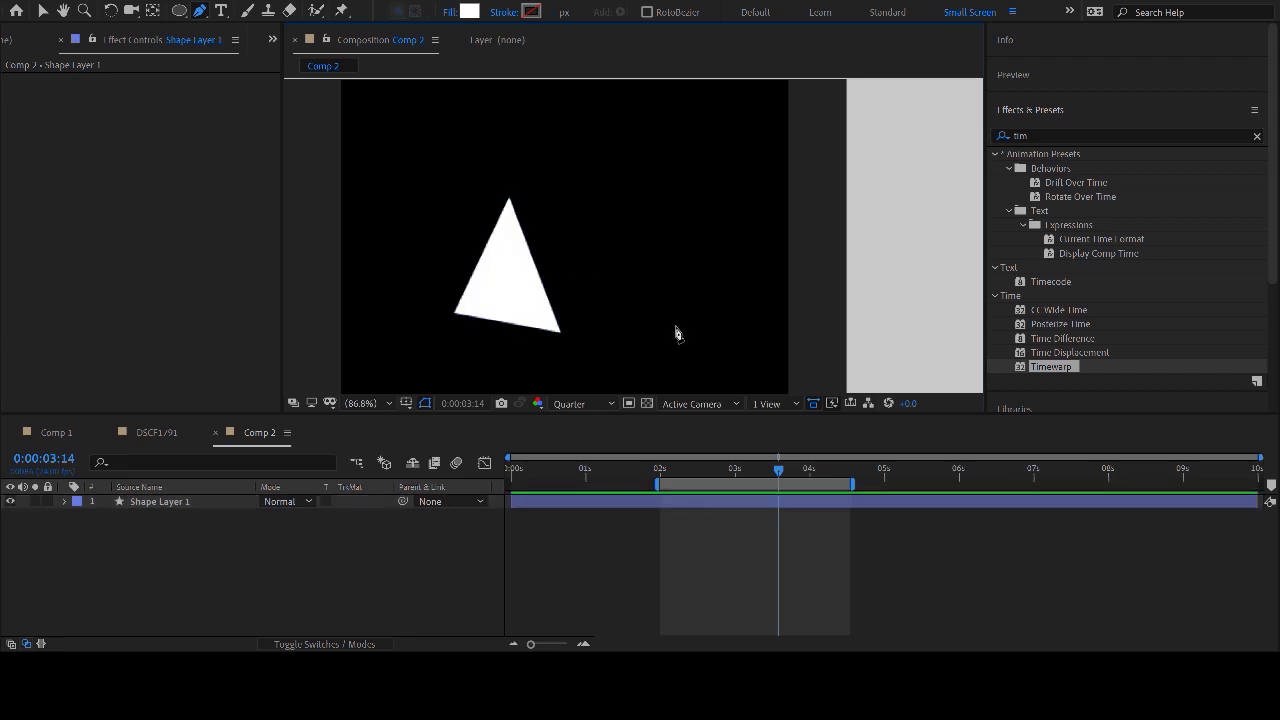
# - Select Shape Layer 1 and delete the triangle
pyautogui.click(607, 510)
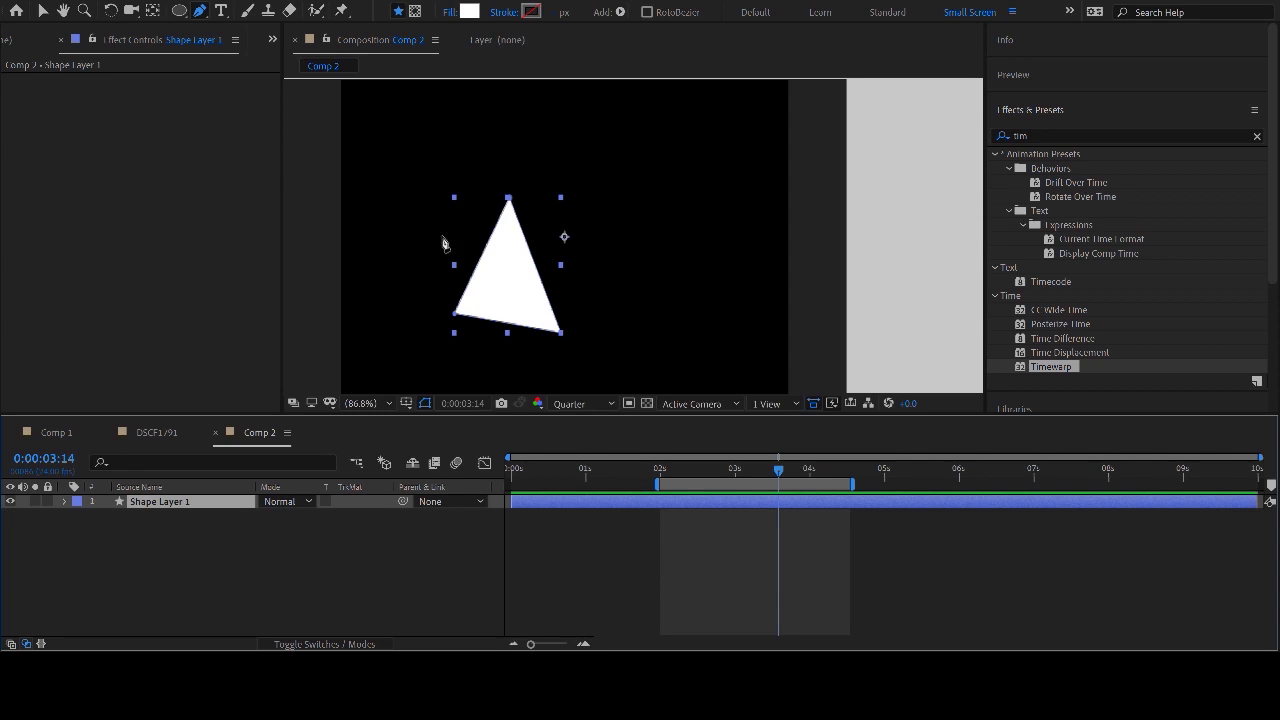
pyautogui.click(44, 10)
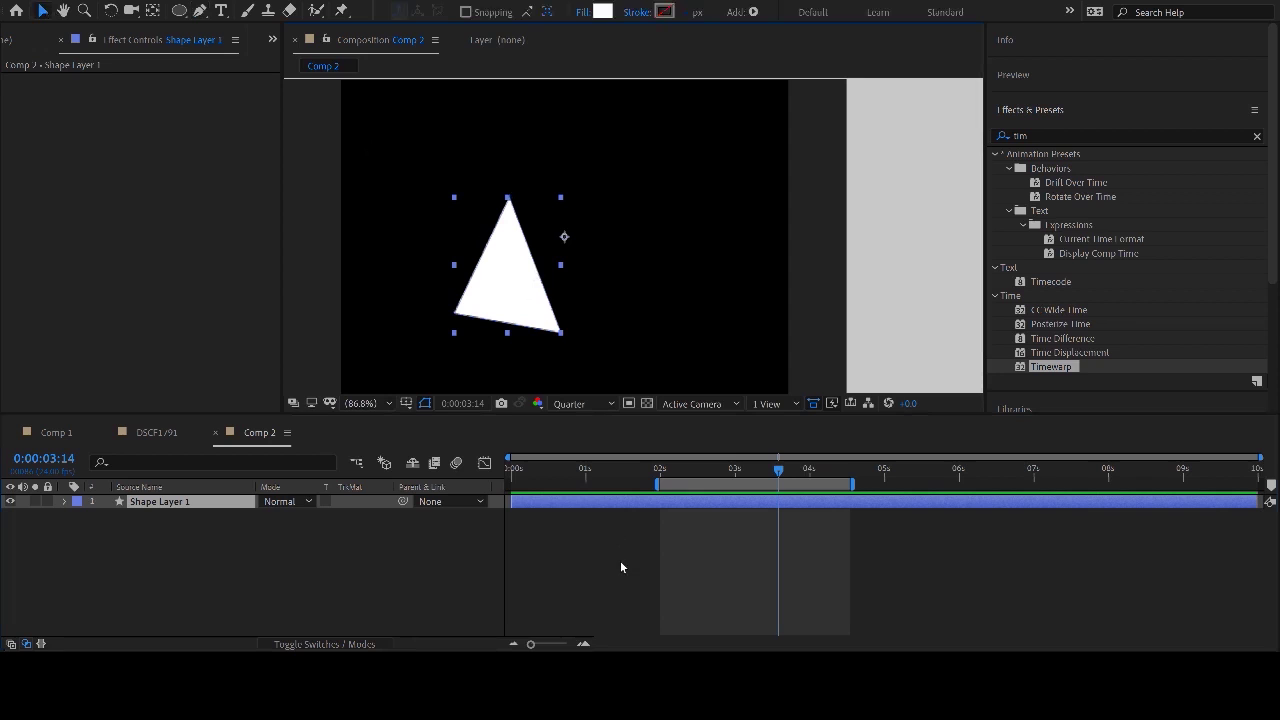
pyautogui.click(497, 563)
pyautogui.click(168, 503)
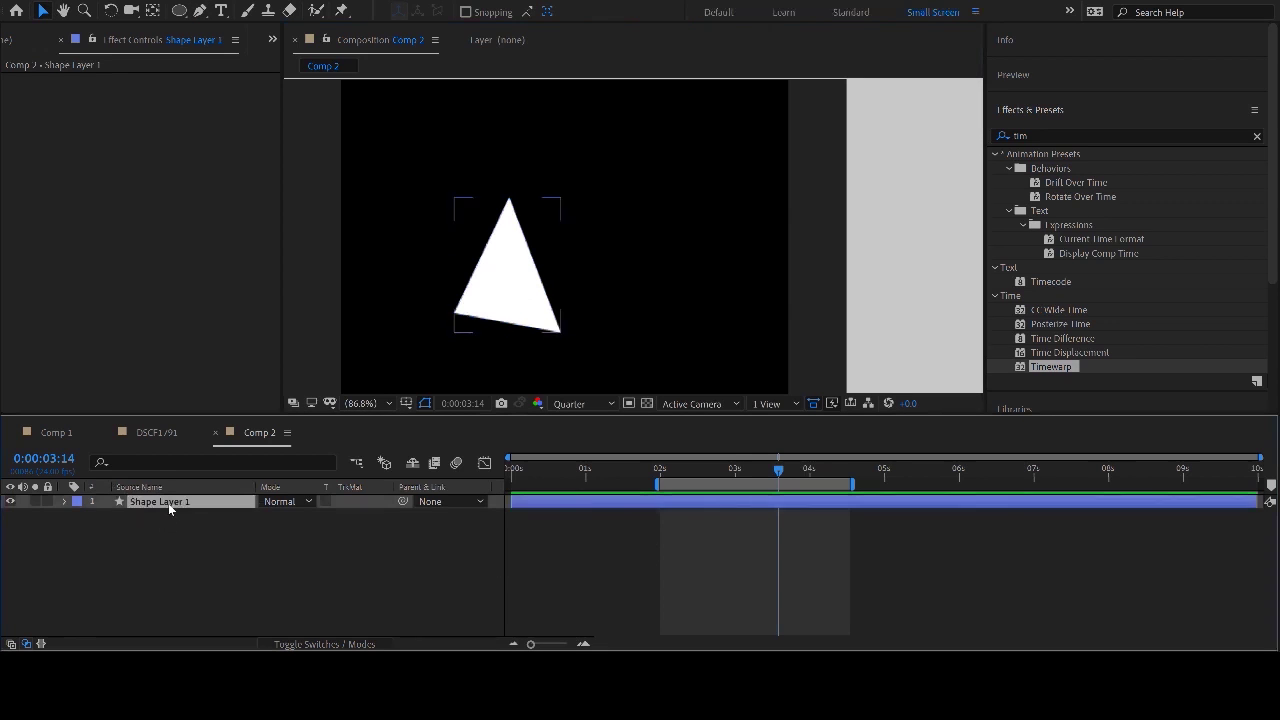
pyautogui.press('Delete')
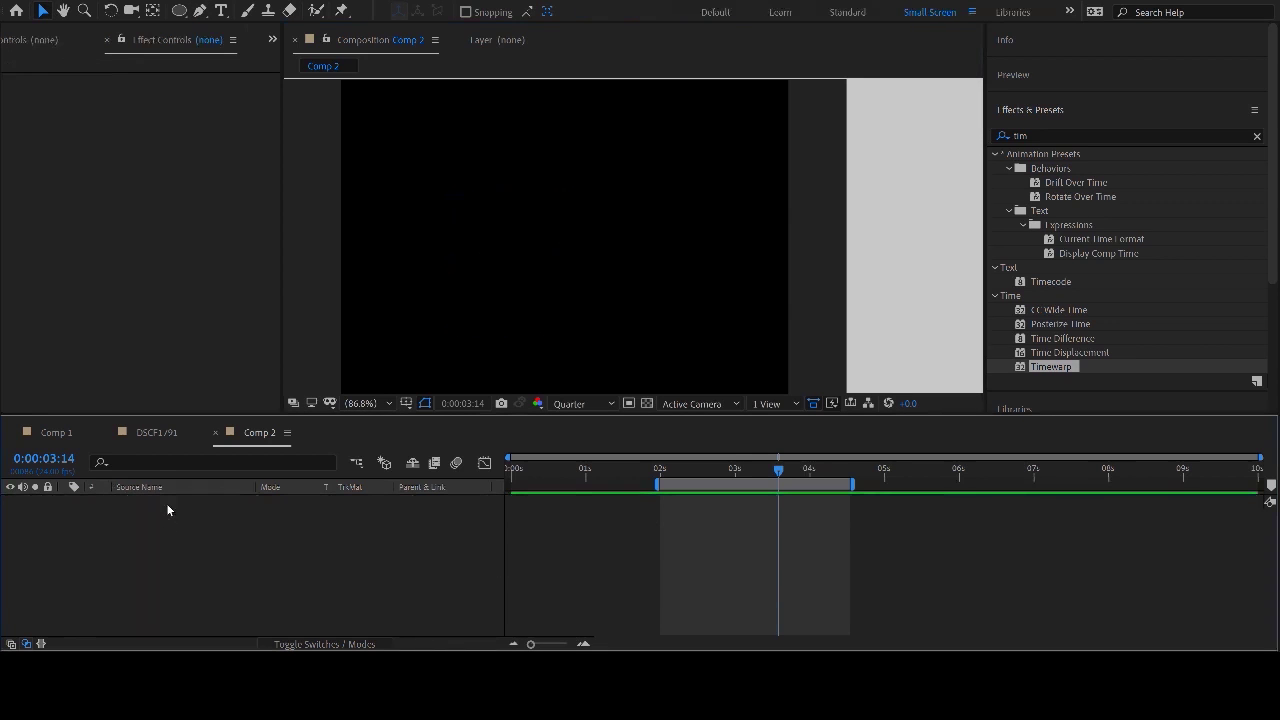
# - Type a red letter 'A', enlarge it to 902 px, and move it down-left
pyautogui.click(222, 11)
pyautogui.click(556, 255)
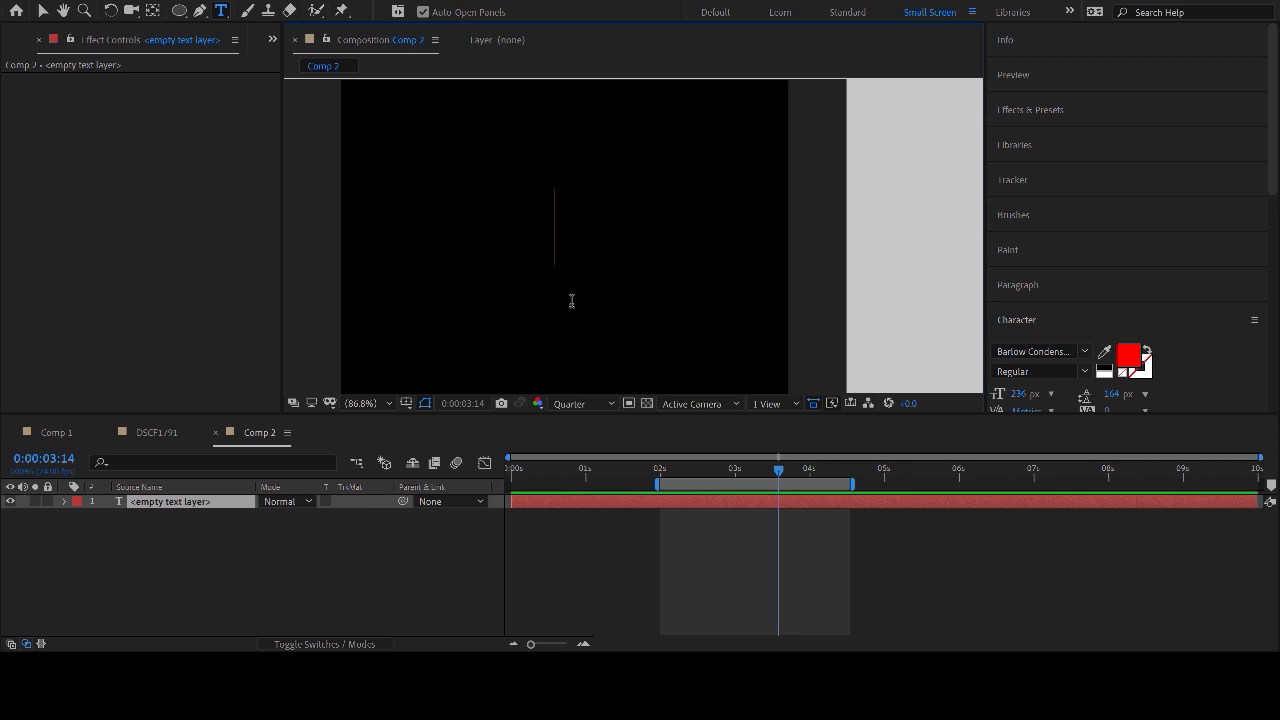
pyautogui.write('A')
pyautogui.hotkey('ctrl', 'a')
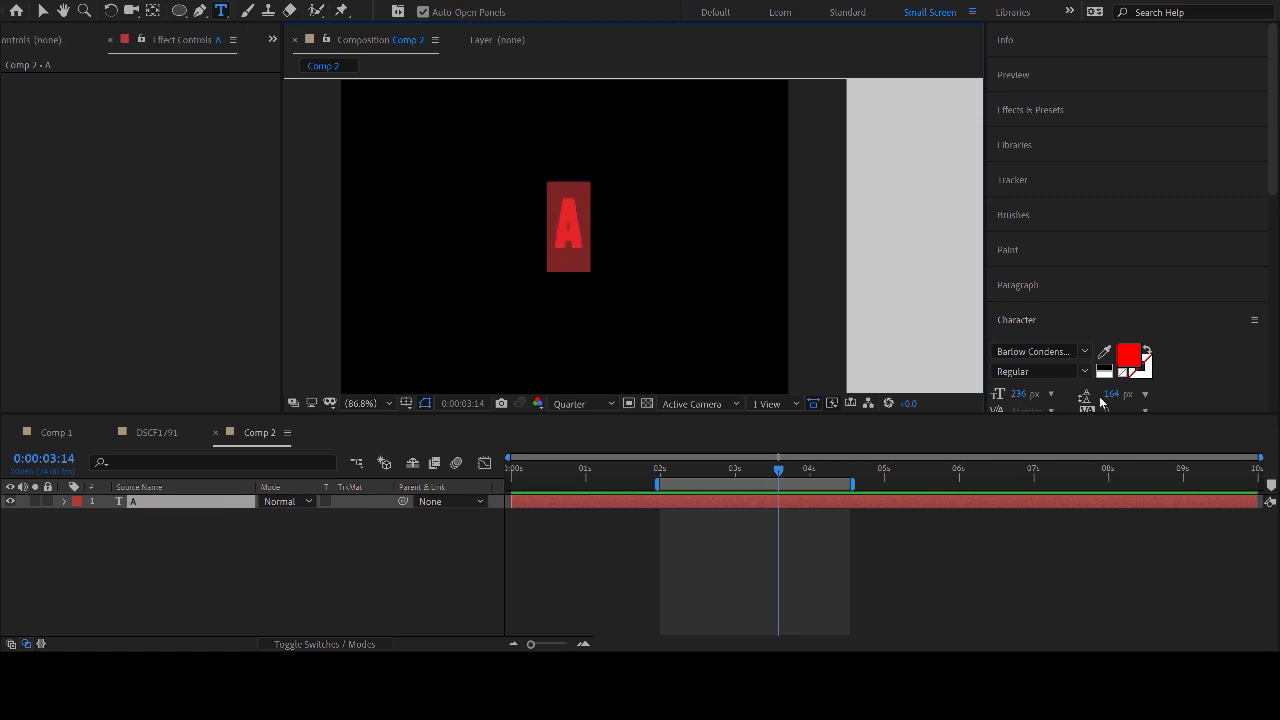
pyautogui.moveTo(1019, 394); pyautogui.dragTo(1279, 325)
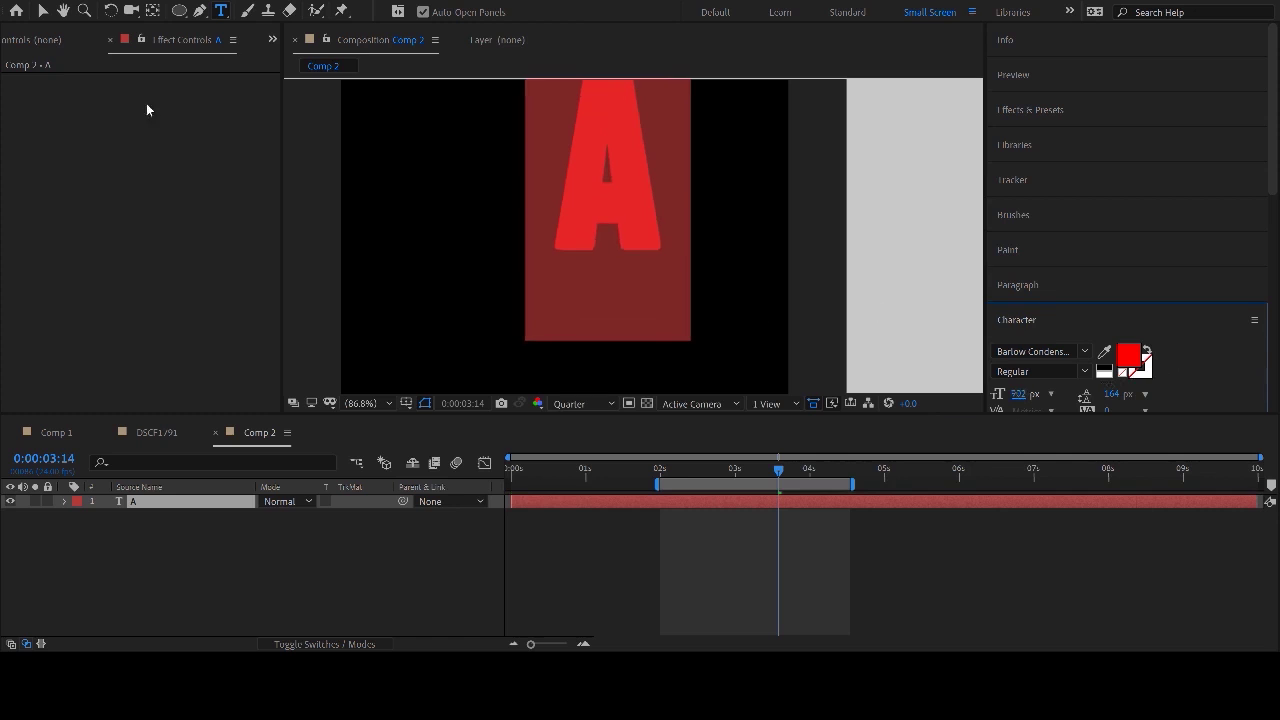
pyautogui.click(42, 10)
pyautogui.moveTo(605, 170); pyautogui.dragTo(579, 251)
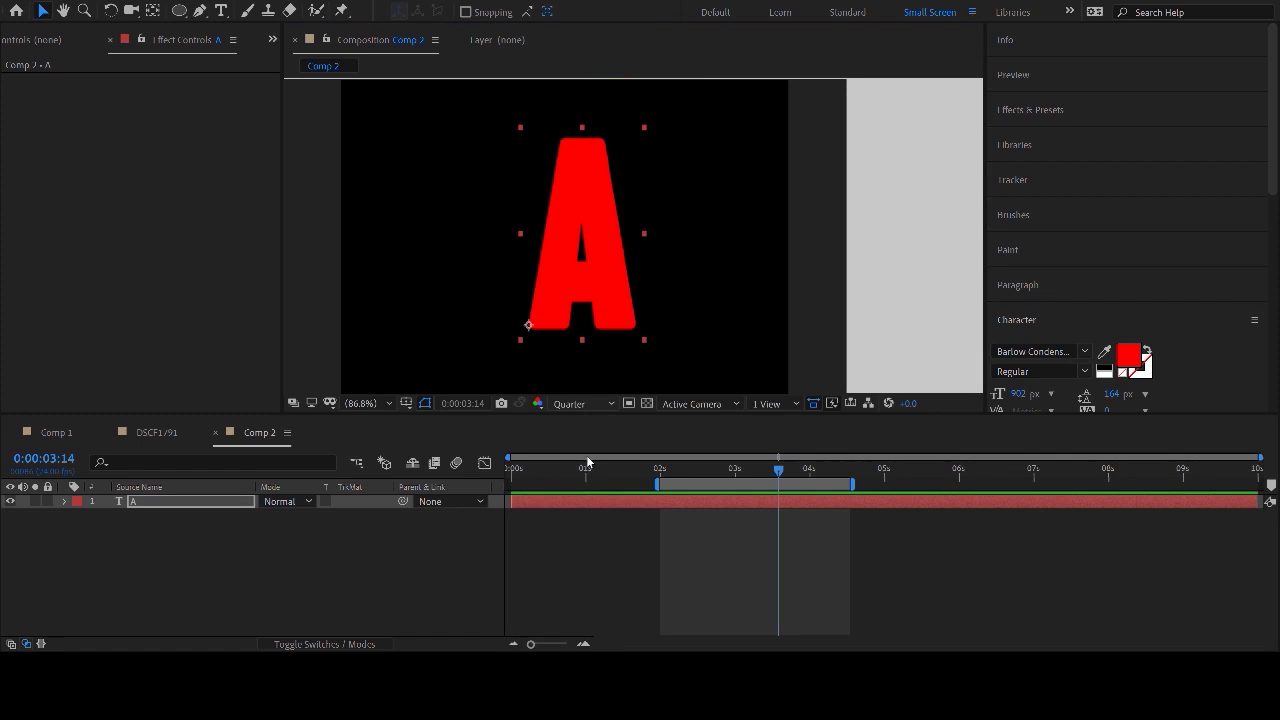
pyautogui.hotkey('ctrl', 'shift', 'j')
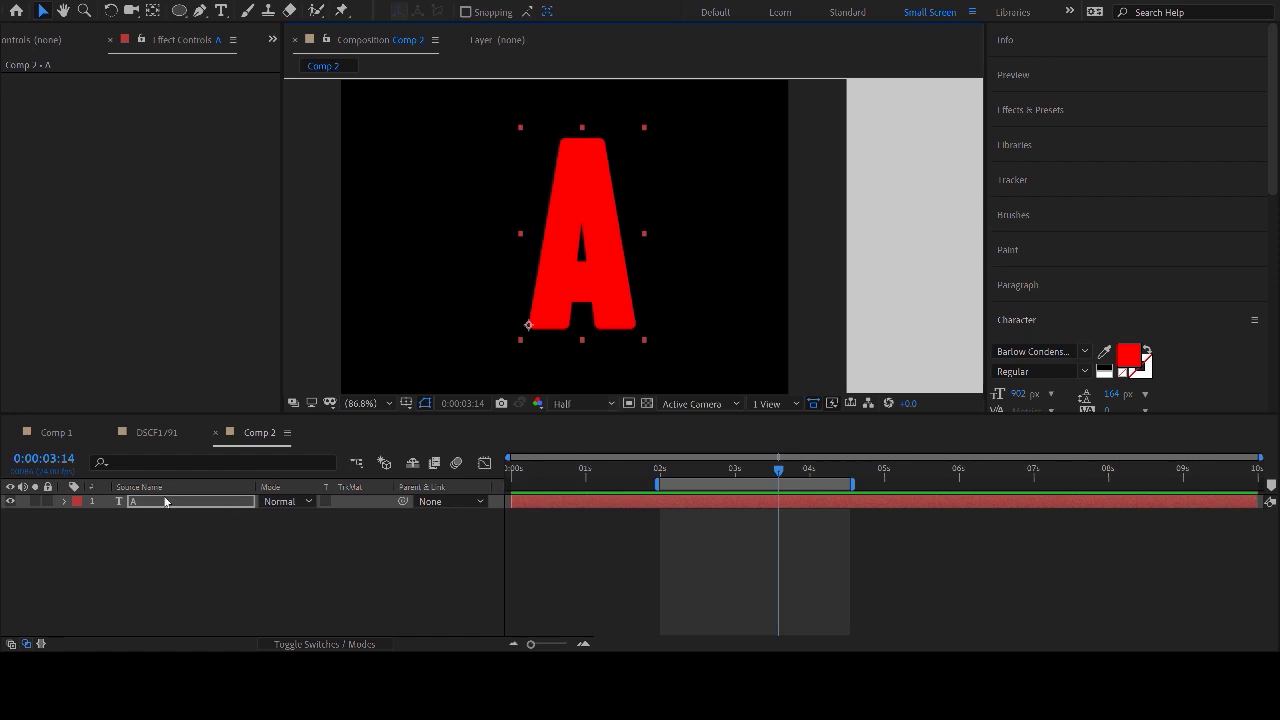
pyautogui.press('Return')
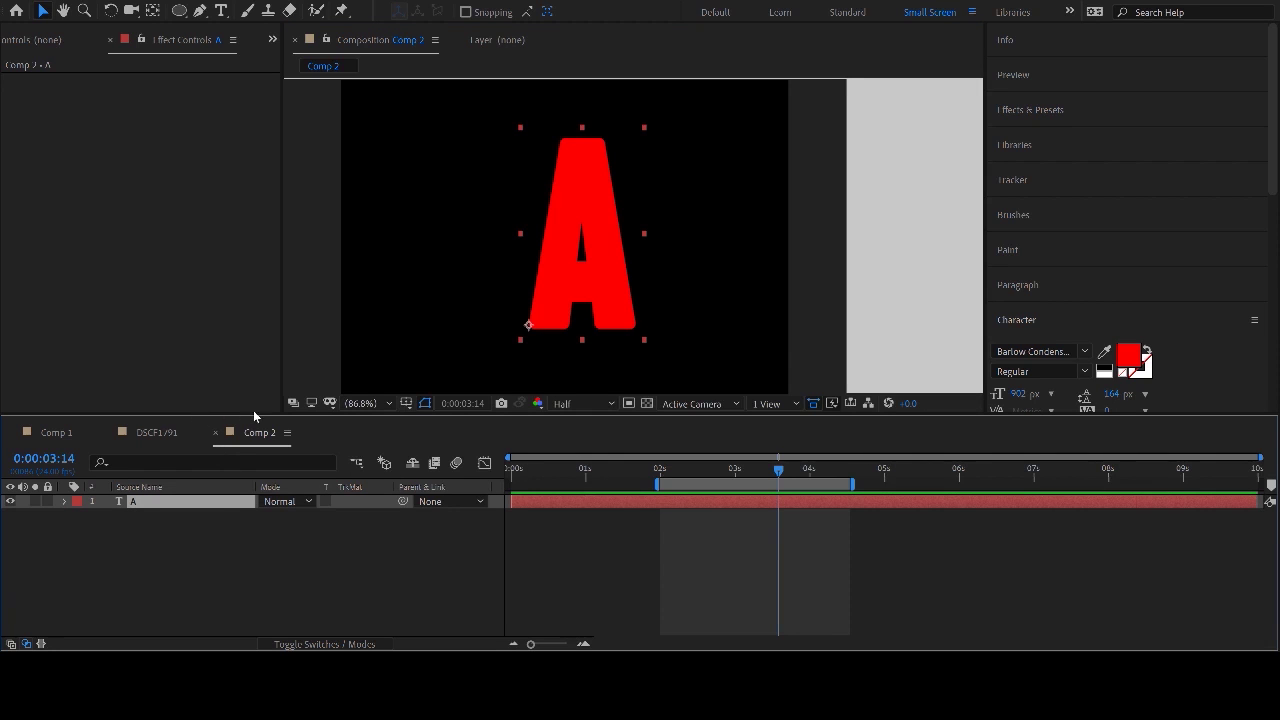
# - Create shapes from the A text and pan to show the whole letter
pyautogui.hotkey('ctrl', 'alt', 'shift', 'c')
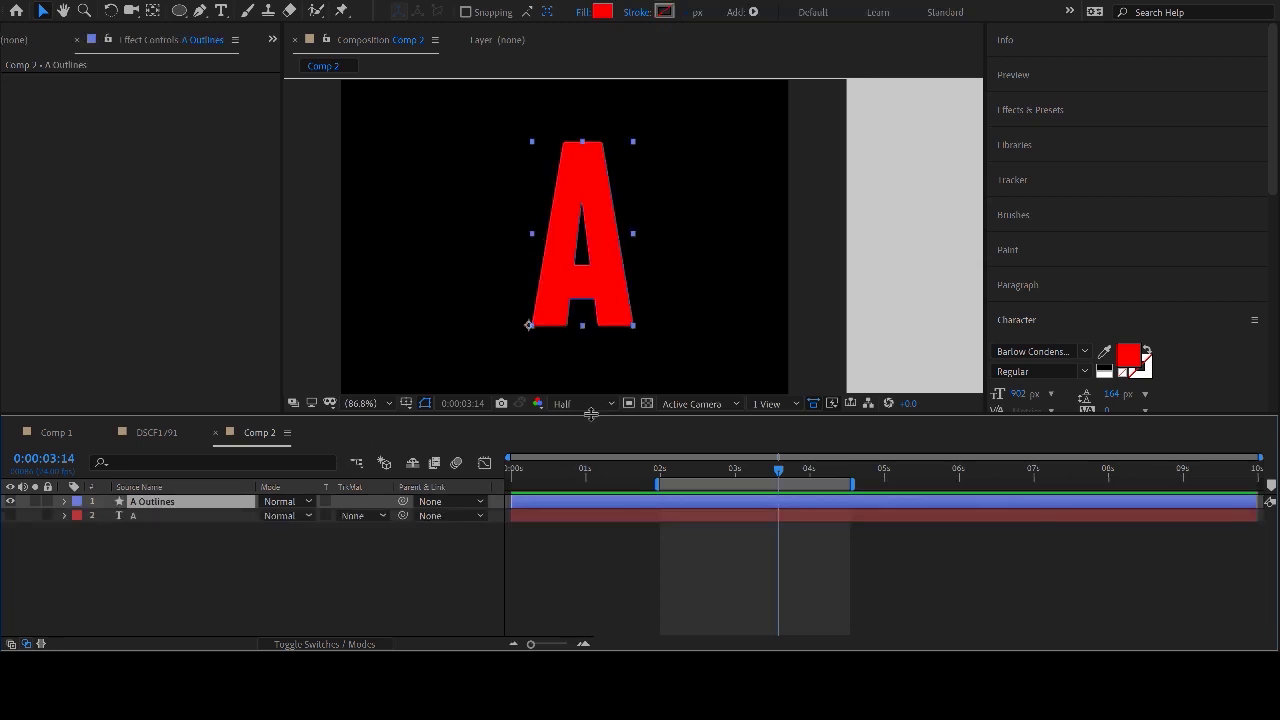
pyautogui.scroll(3, 596, 235)
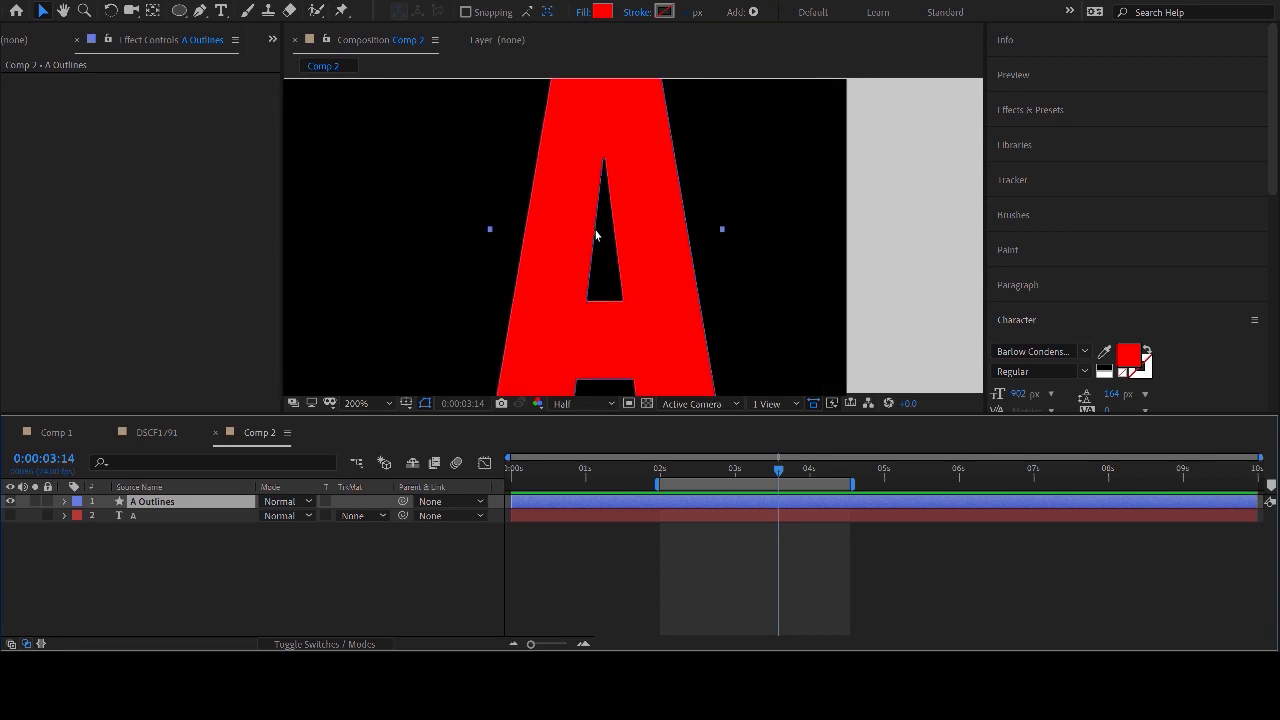
pyautogui.press('space')
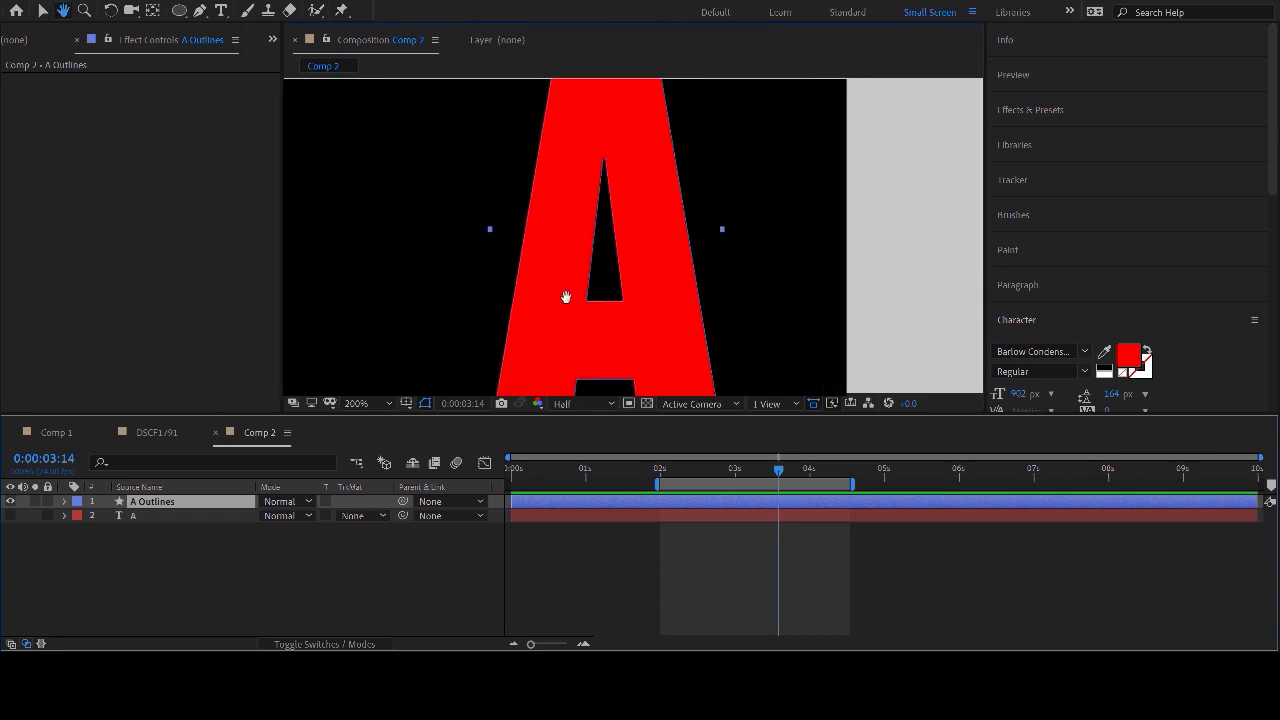
pyautogui.moveTo(568, 304); pyautogui.dragTo(569, 340)
pyautogui.moveTo(579, 227); pyautogui.dragTo(577, 257)
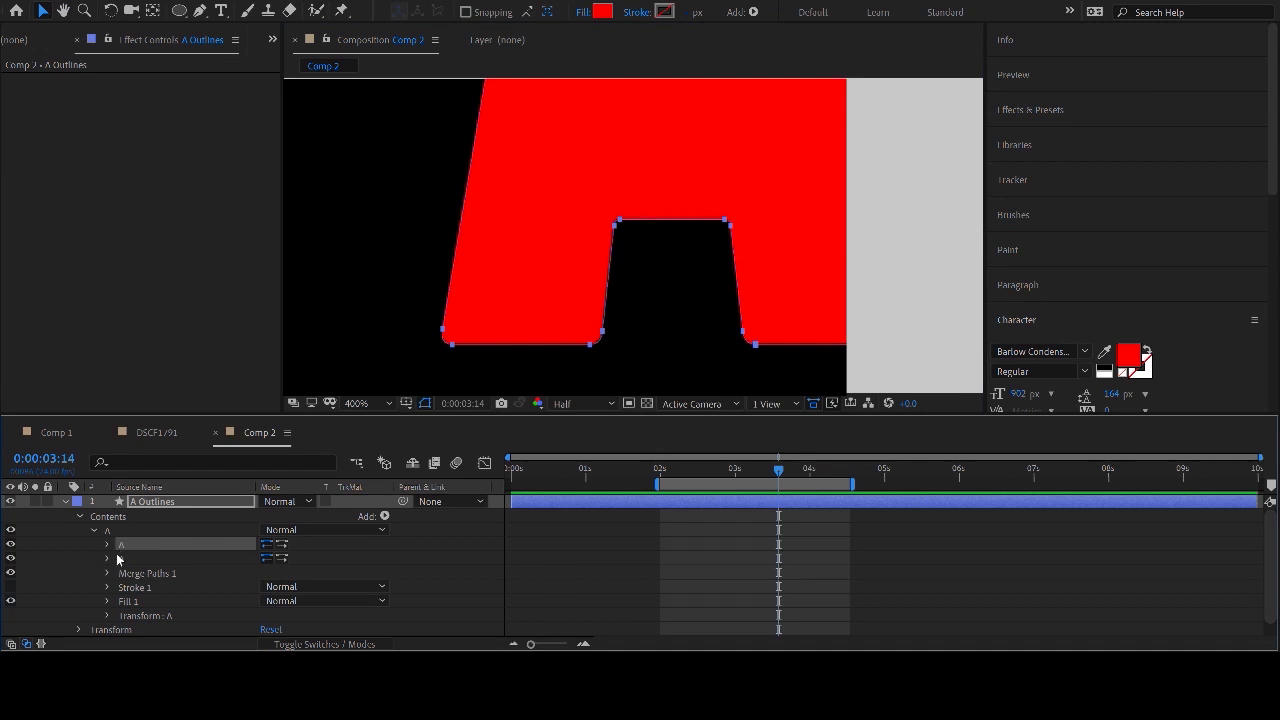
# - Expand A Outlines' contents and inspect the vertices of the A path
pyautogui.click(123, 560)
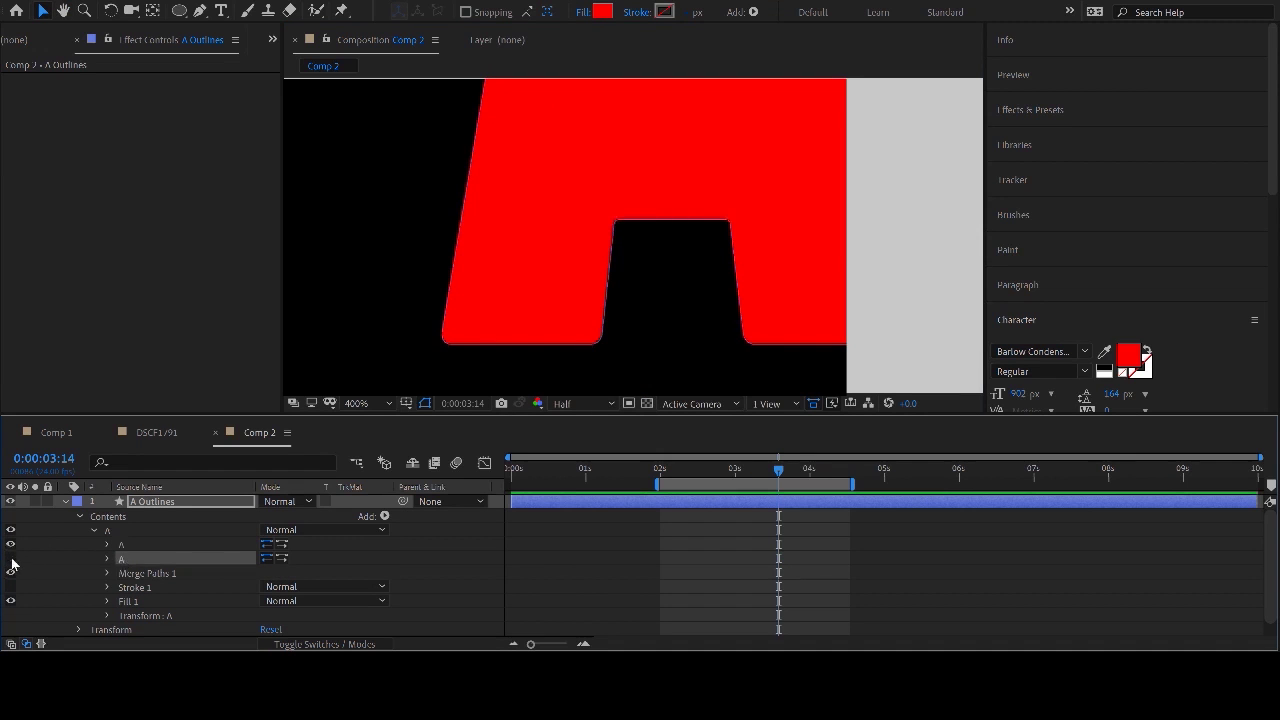
pyautogui.click(119, 546)
pyautogui.scroll(-2, 592, 280)
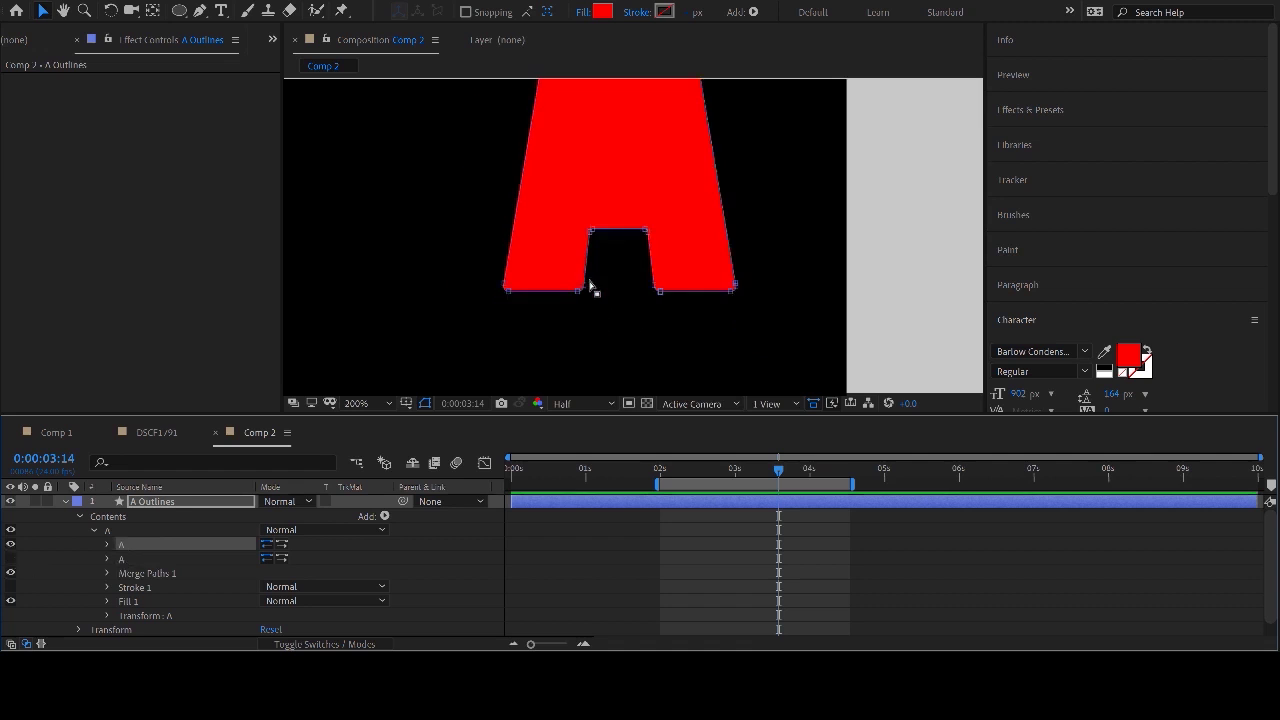
pyautogui.press('h')
pyautogui.moveTo(634, 220); pyautogui.dragTo(649, 305)
pyautogui.scroll(1, 657, 180)
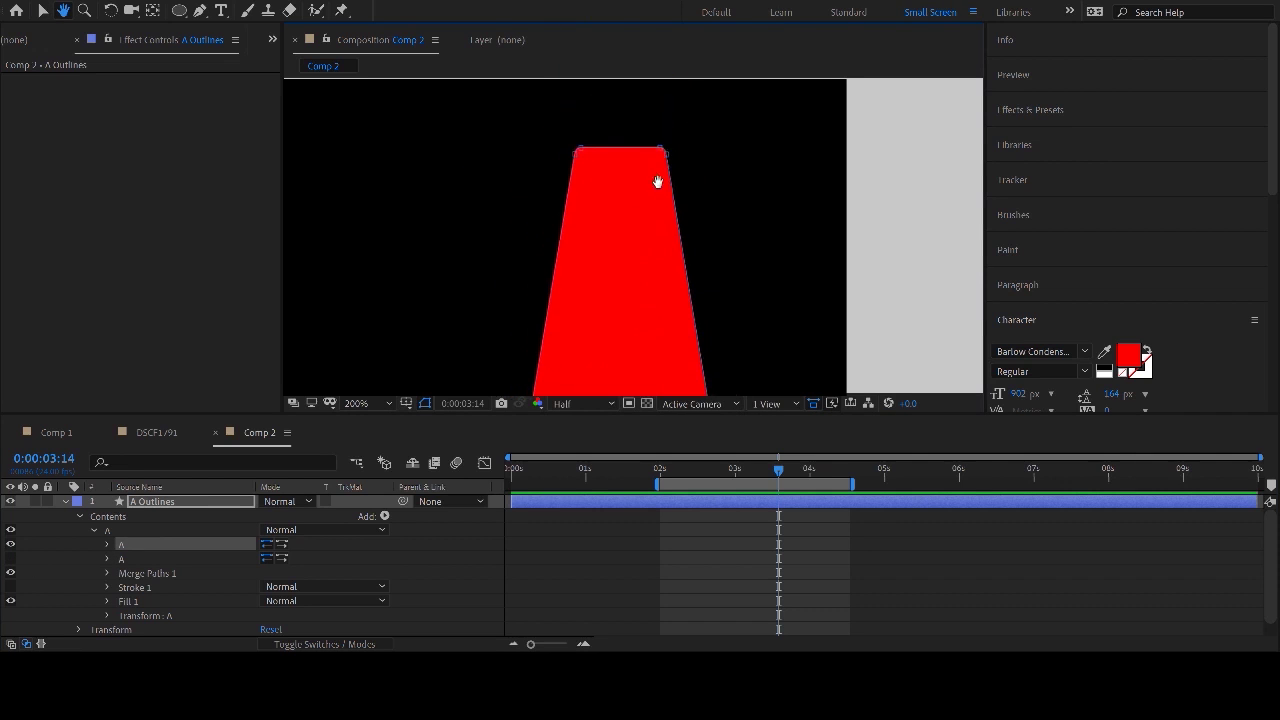
pyautogui.scroll(-4, 657, 170)
pyautogui.press('v')
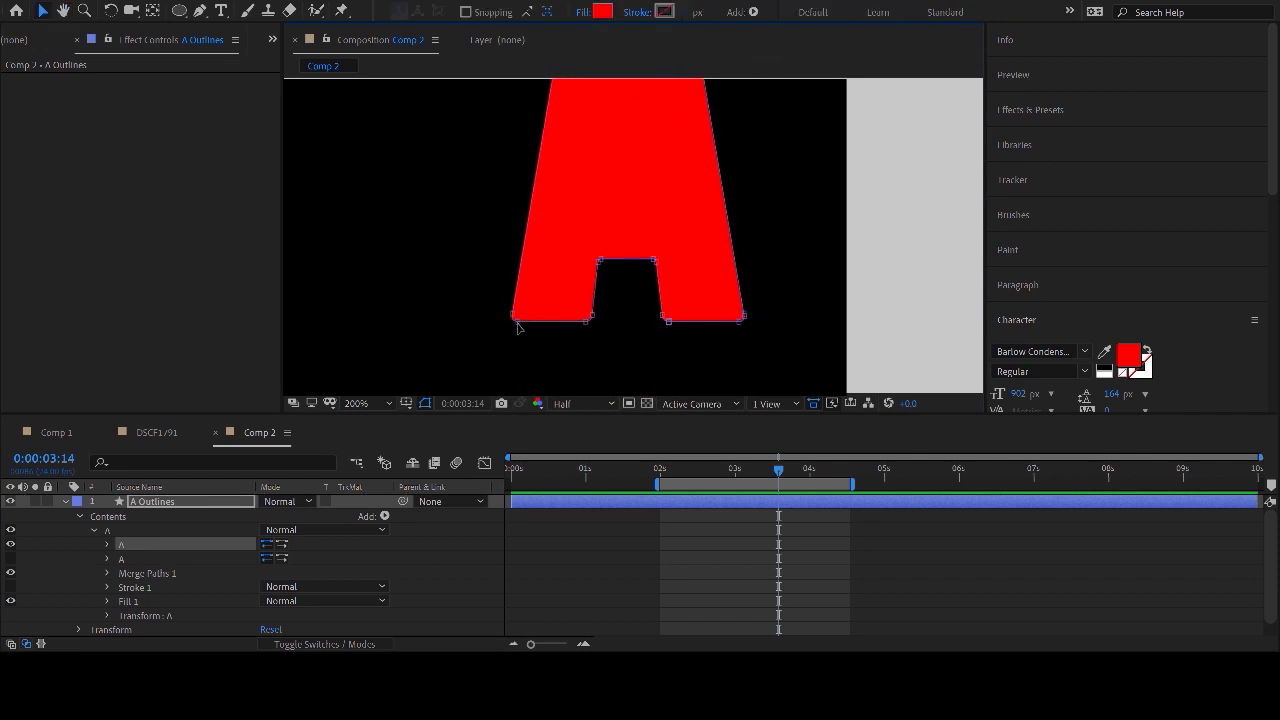
pyautogui.click(515, 323)
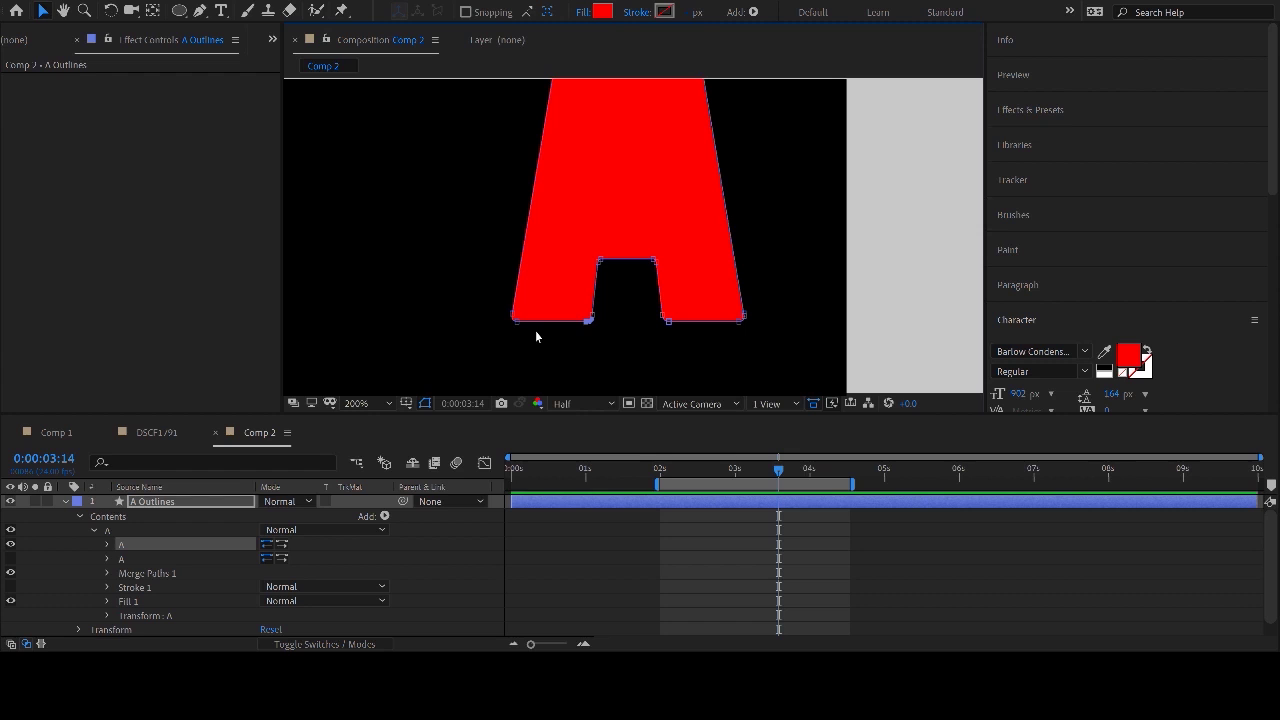
pyautogui.click(532, 365)
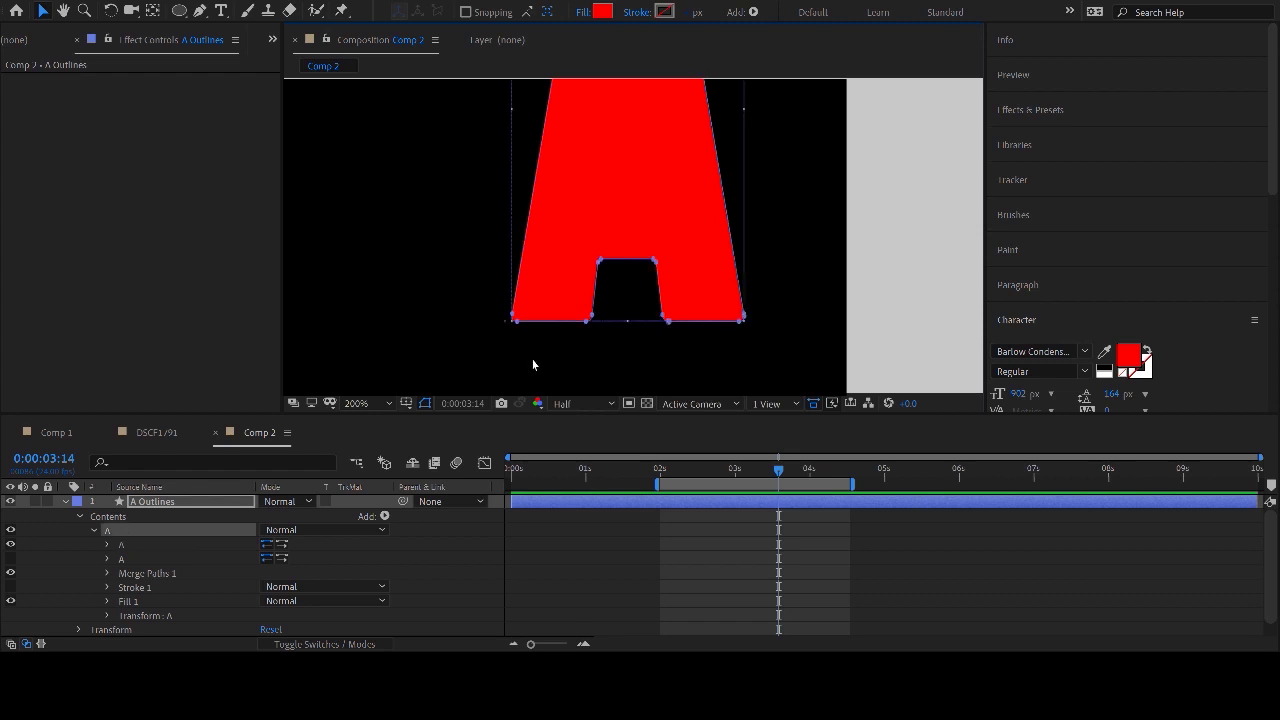
pyautogui.click(578, 577)
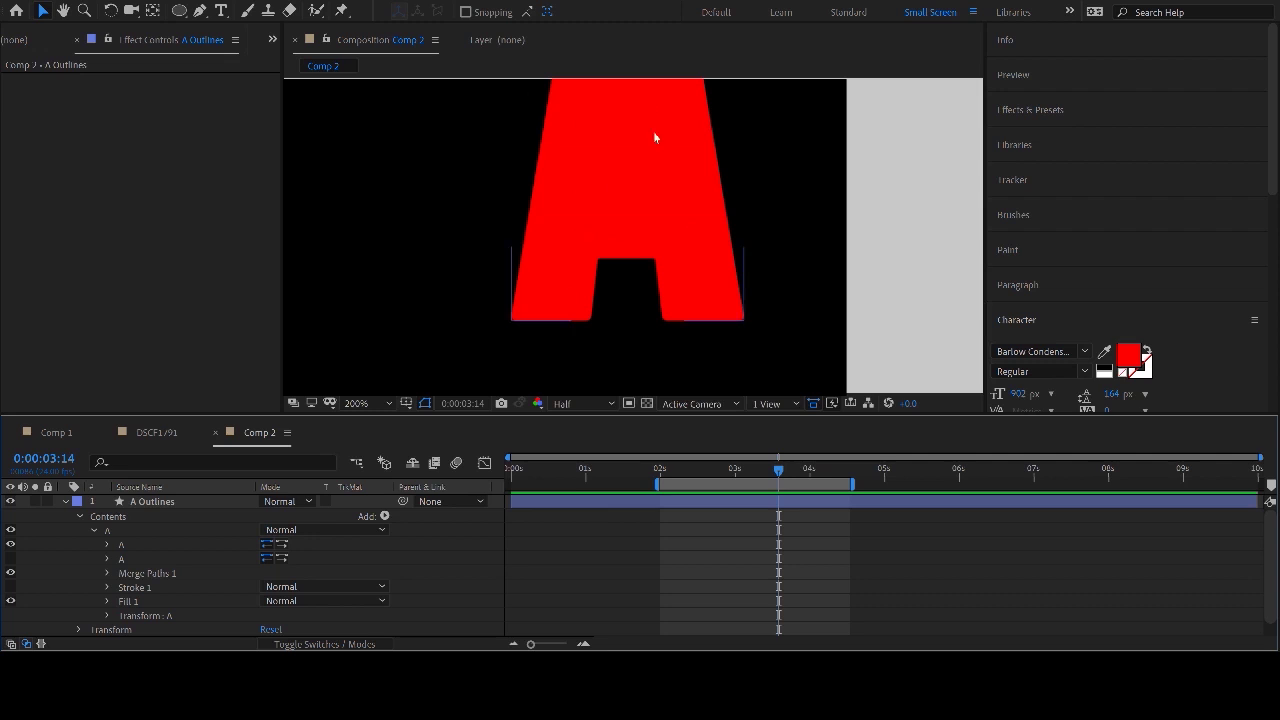
# - Select the first A path in the outline contents and zoom in on its lower-left corner
pyautogui.click(136, 510)
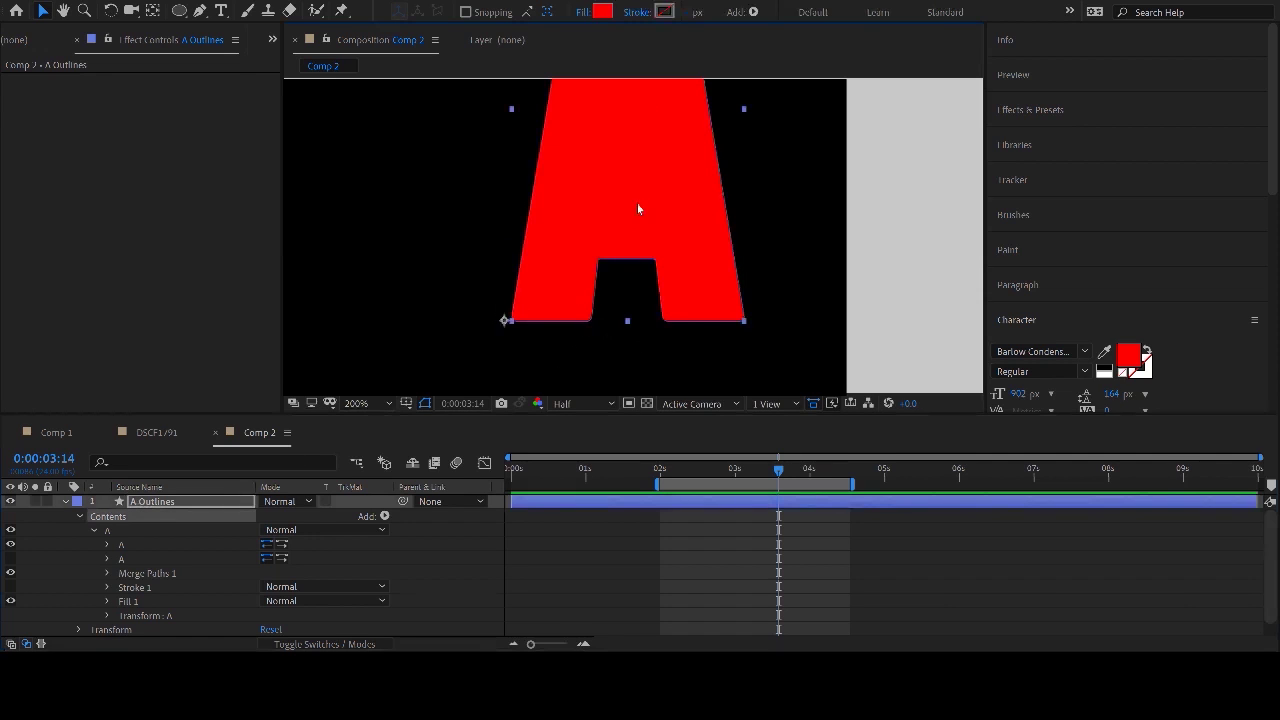
pyautogui.click(118, 545)
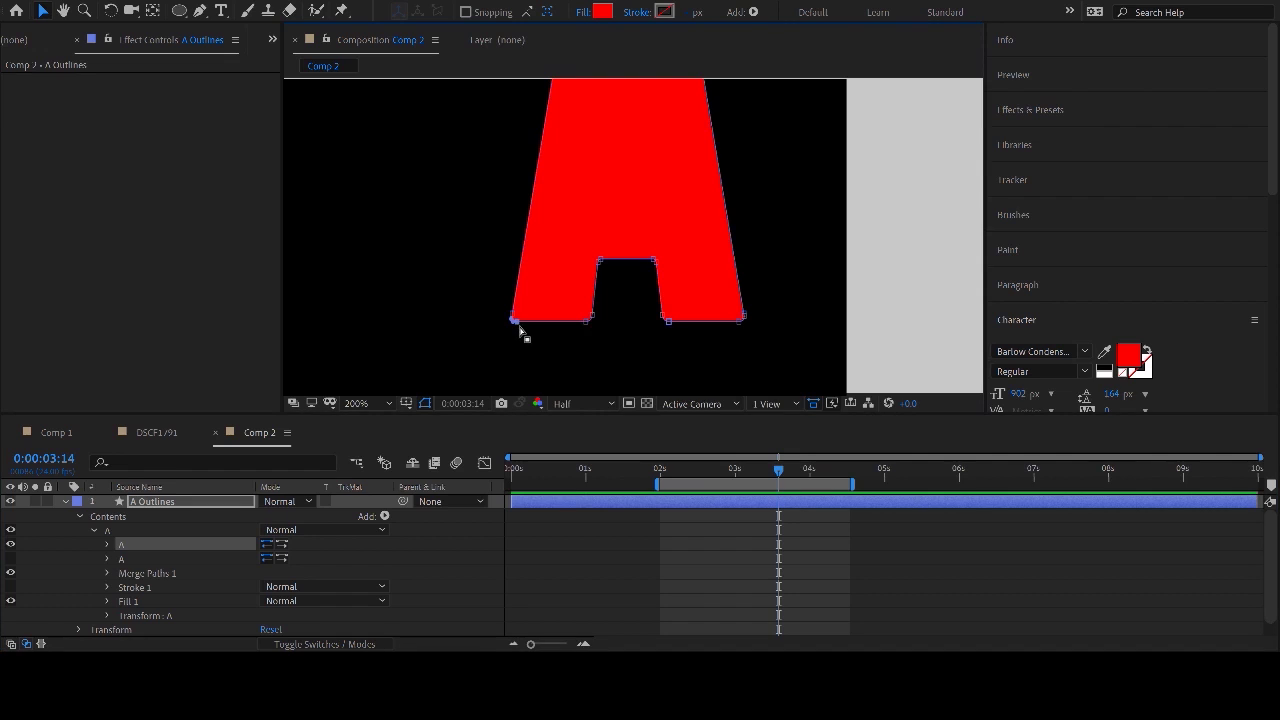
pyautogui.press('.')
pyautogui.press('.')
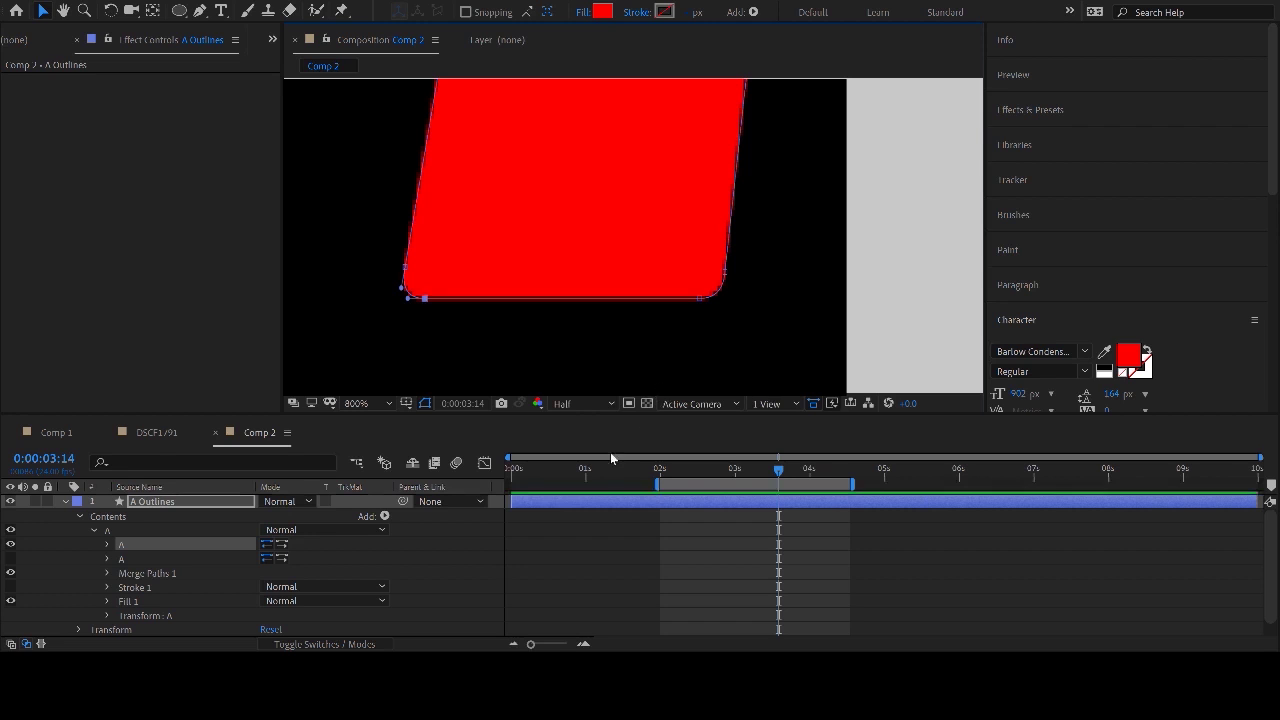
pyautogui.click(573, 498)
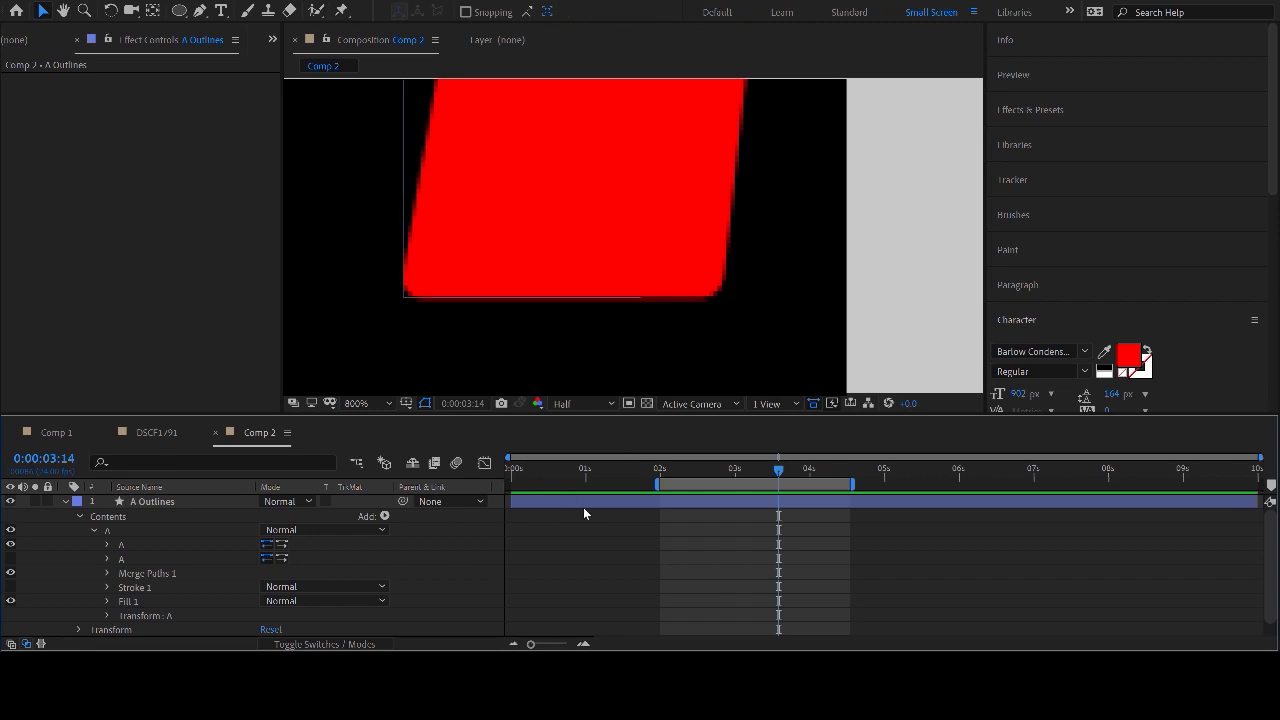
pyautogui.scroll(-2, 500, 303)
pyautogui.scroll(-3, 500, 303)
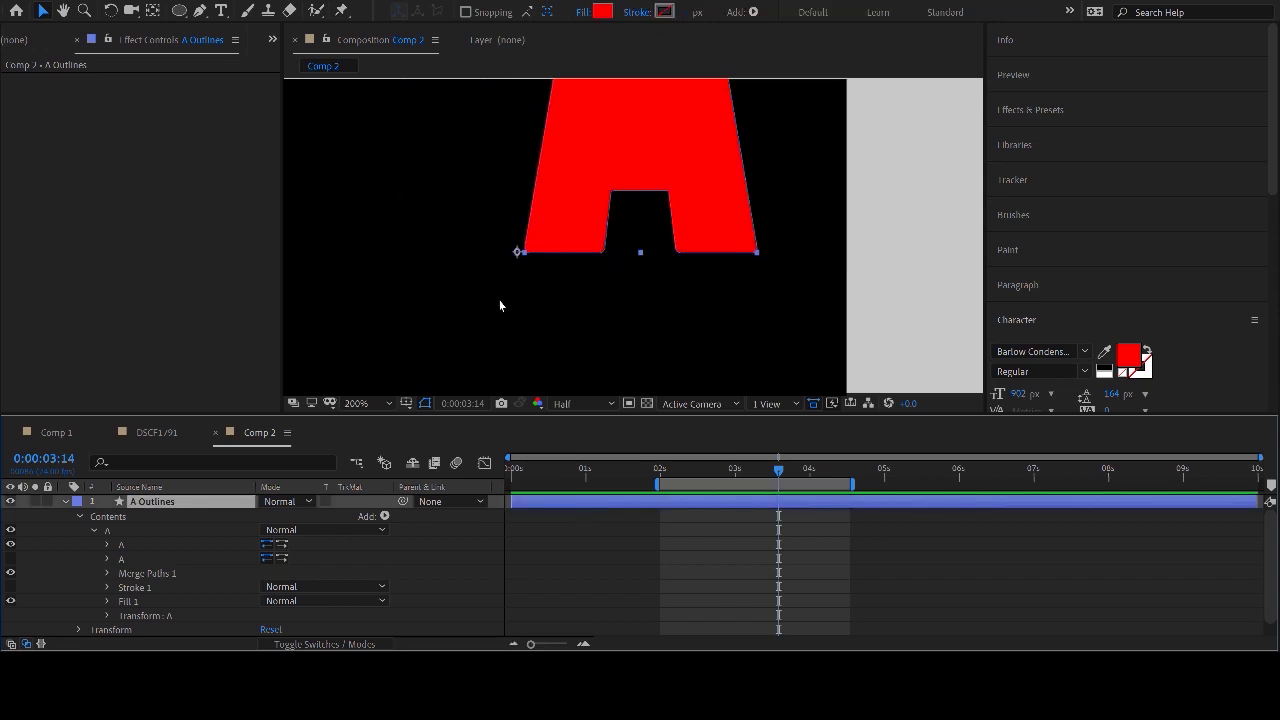
# - Reframe the view on the A and set a Path keyframe at 0:00:03:14
pyautogui.press('h')
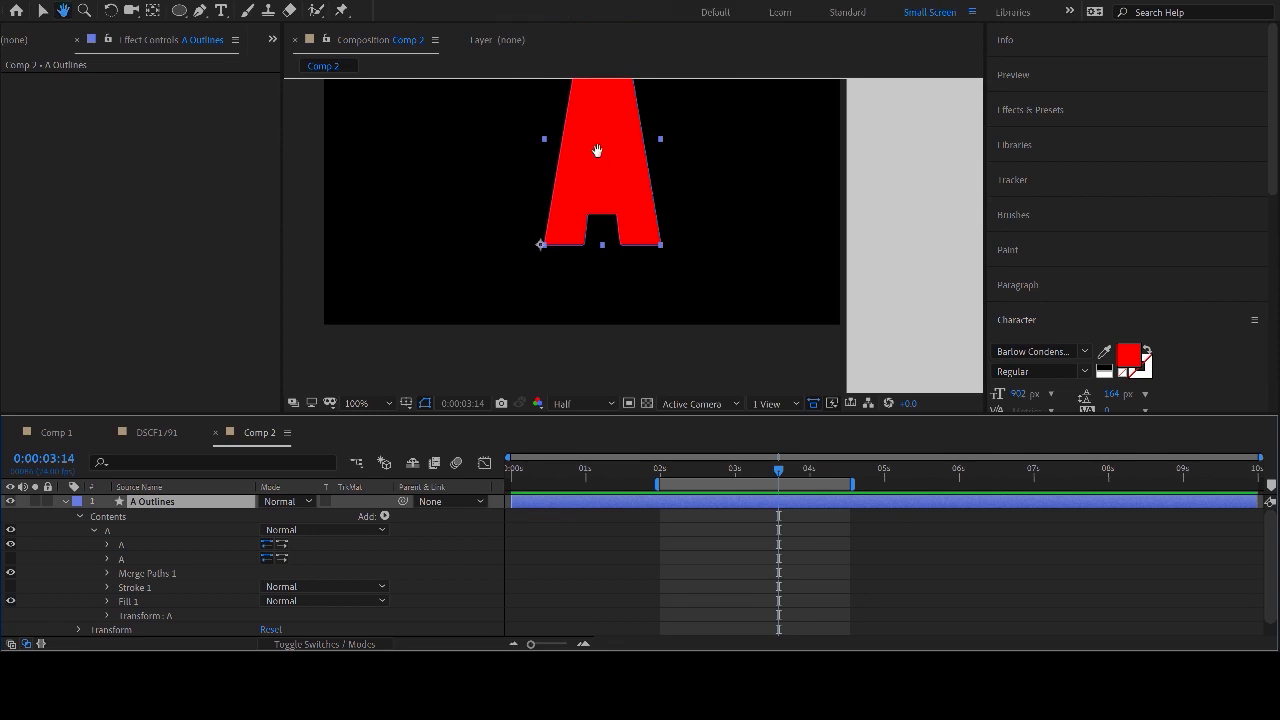
pyautogui.moveTo(597, 150); pyautogui.dragTo(591, 220)
pyautogui.press('v')
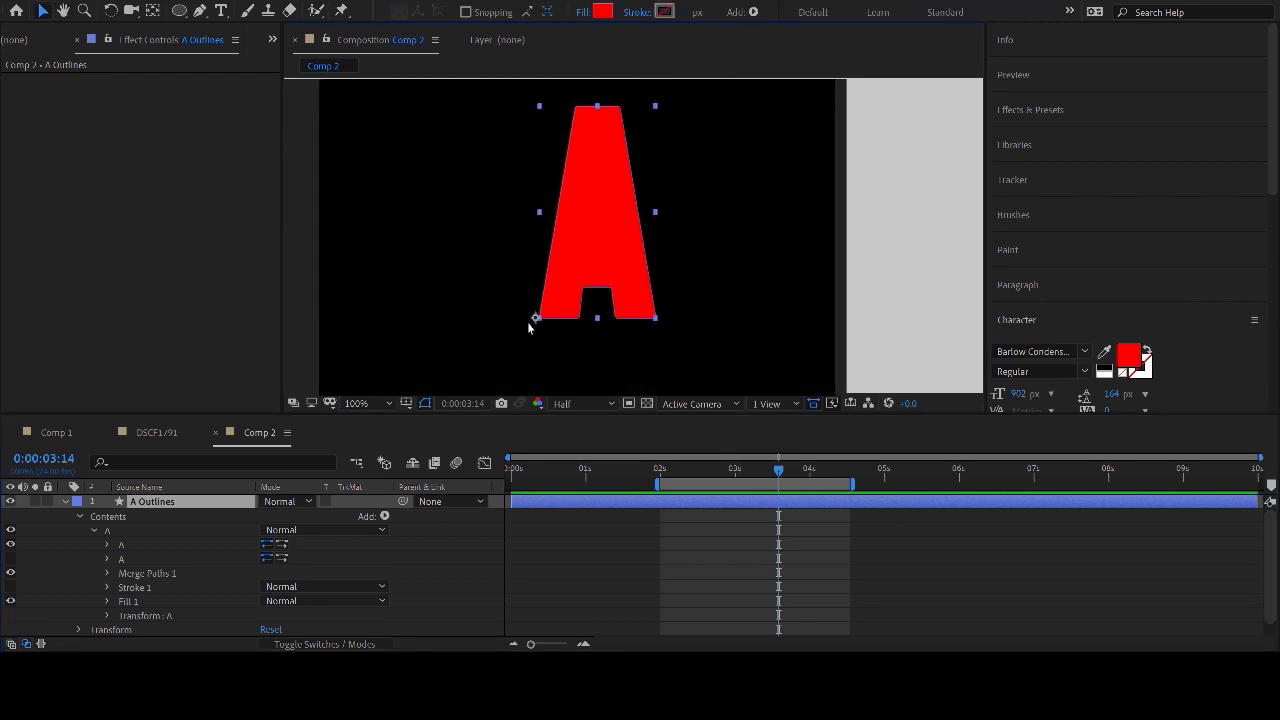
pyautogui.scroll(2, 562, 330)
pyautogui.scroll(-1, 561, 330)
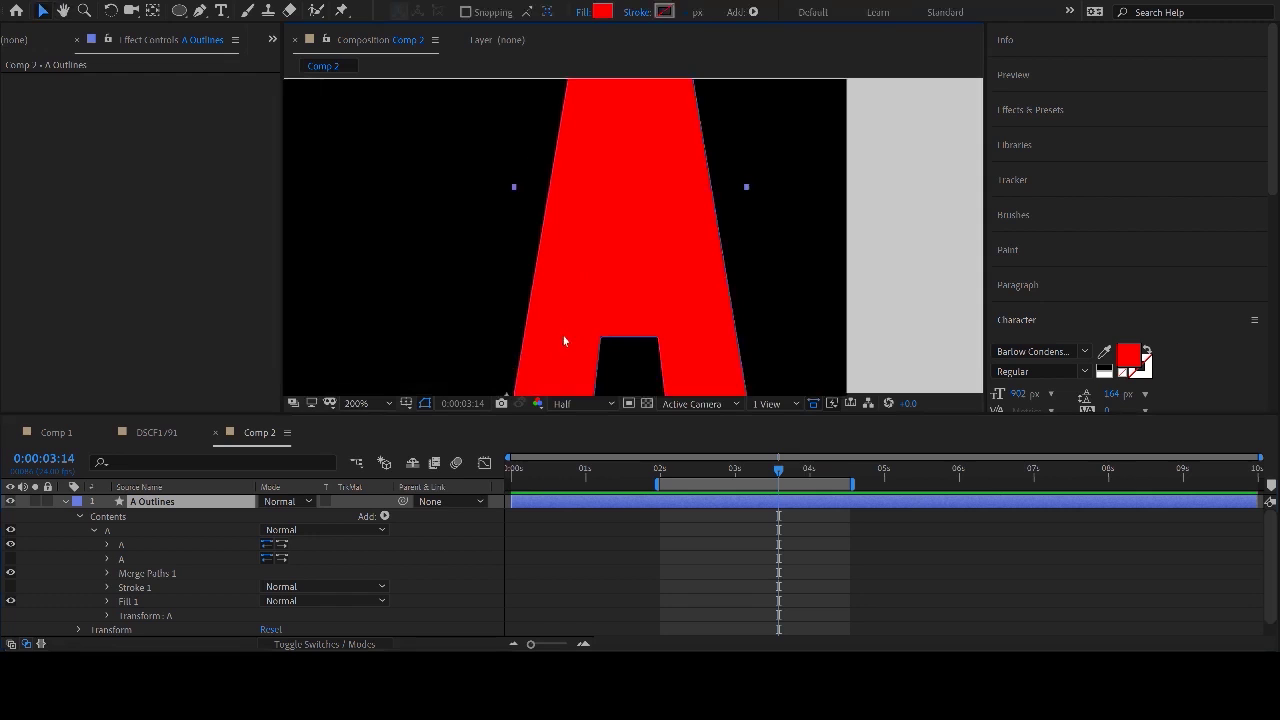
pyautogui.moveTo(561, 334); pyautogui.dragTo(563, 237)
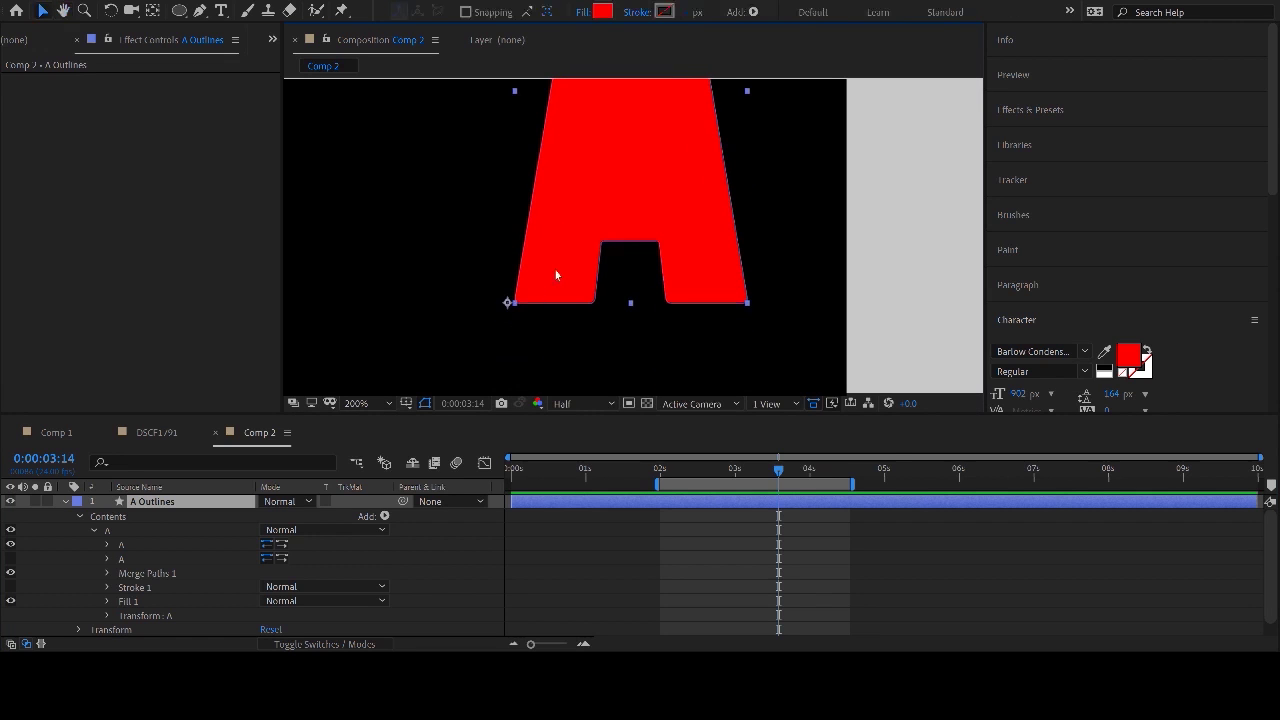
pyautogui.click(107, 546)
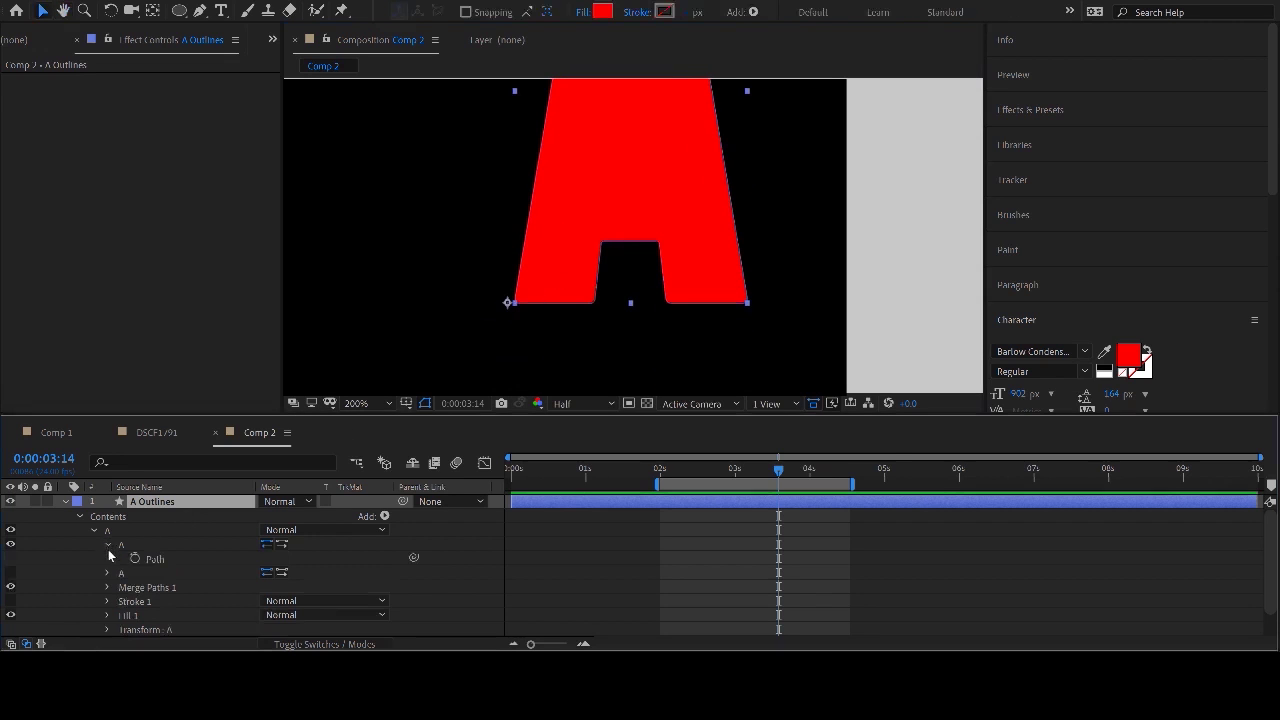
pyautogui.click(135, 558)
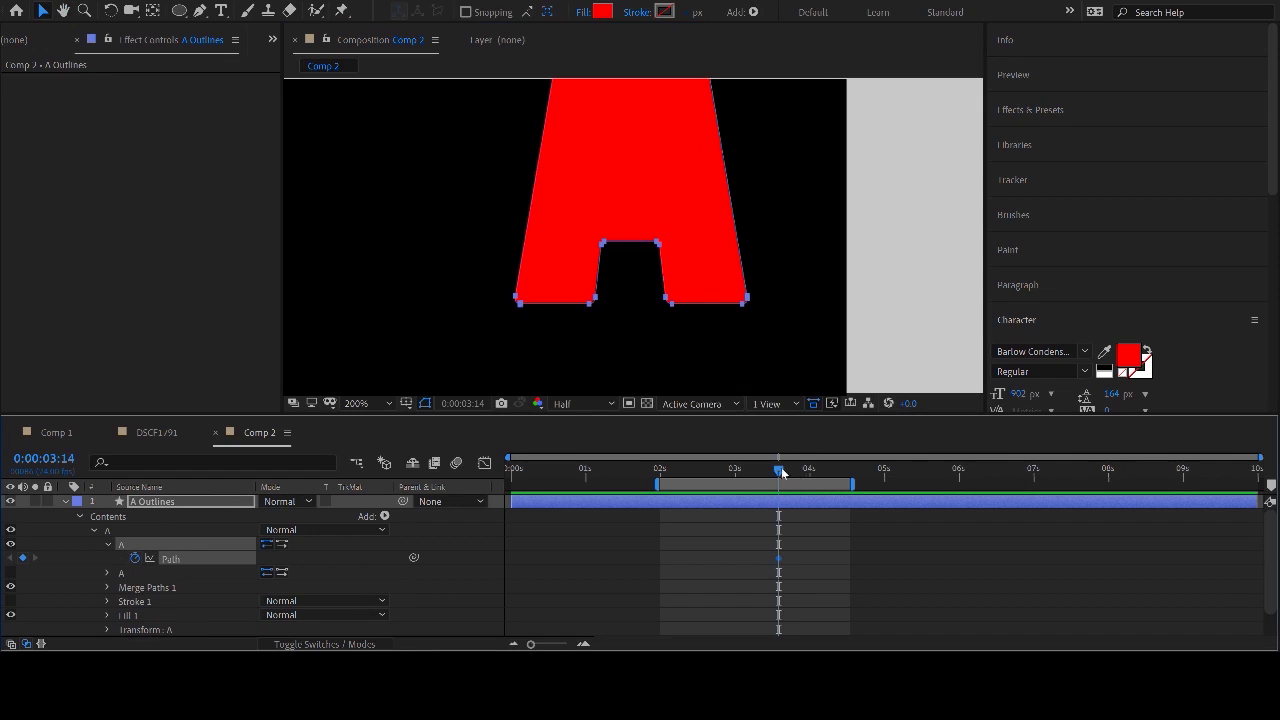
# - Add a second Path keyframe at 0:00:04:08, recentre the view at 100%, and collapse the layer
pyautogui.moveTo(779, 470); pyautogui.dragTo(835, 470)
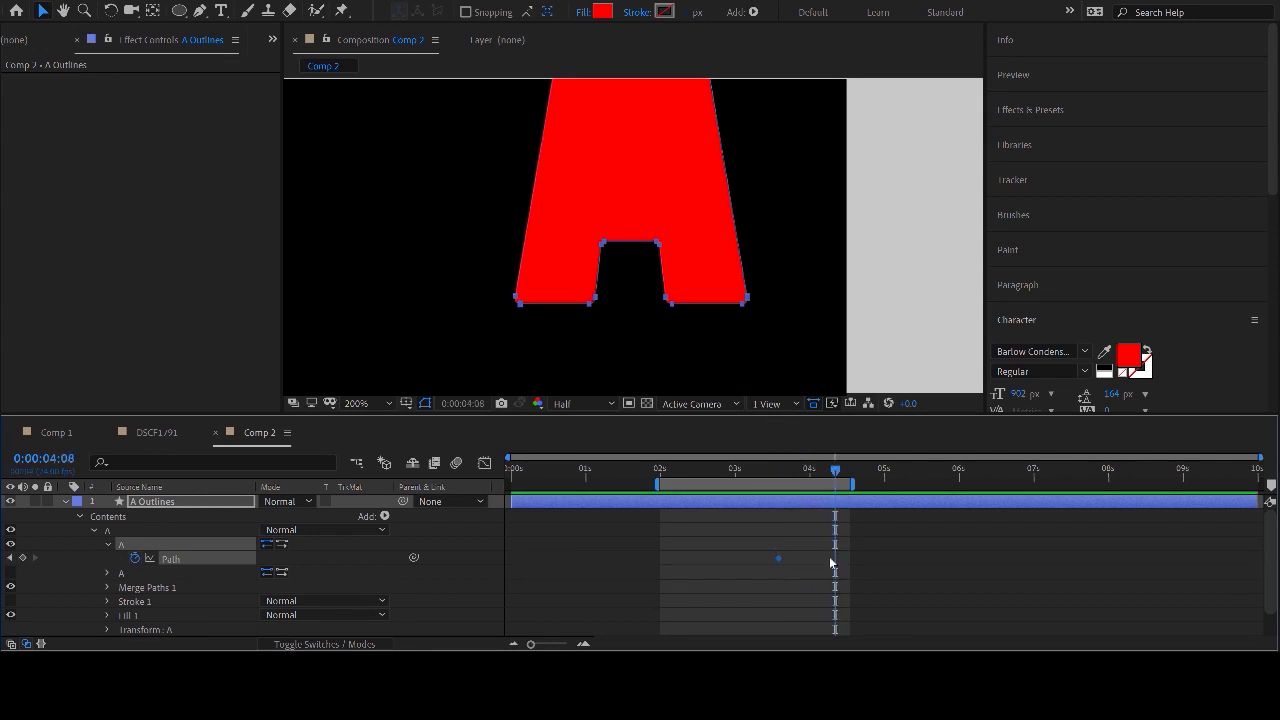
pyautogui.click(22, 557)
pyautogui.scroll(-2, 711, 211)
pyautogui.press('h')
pyautogui.moveTo(637, 186); pyautogui.dragTo(663, 260)
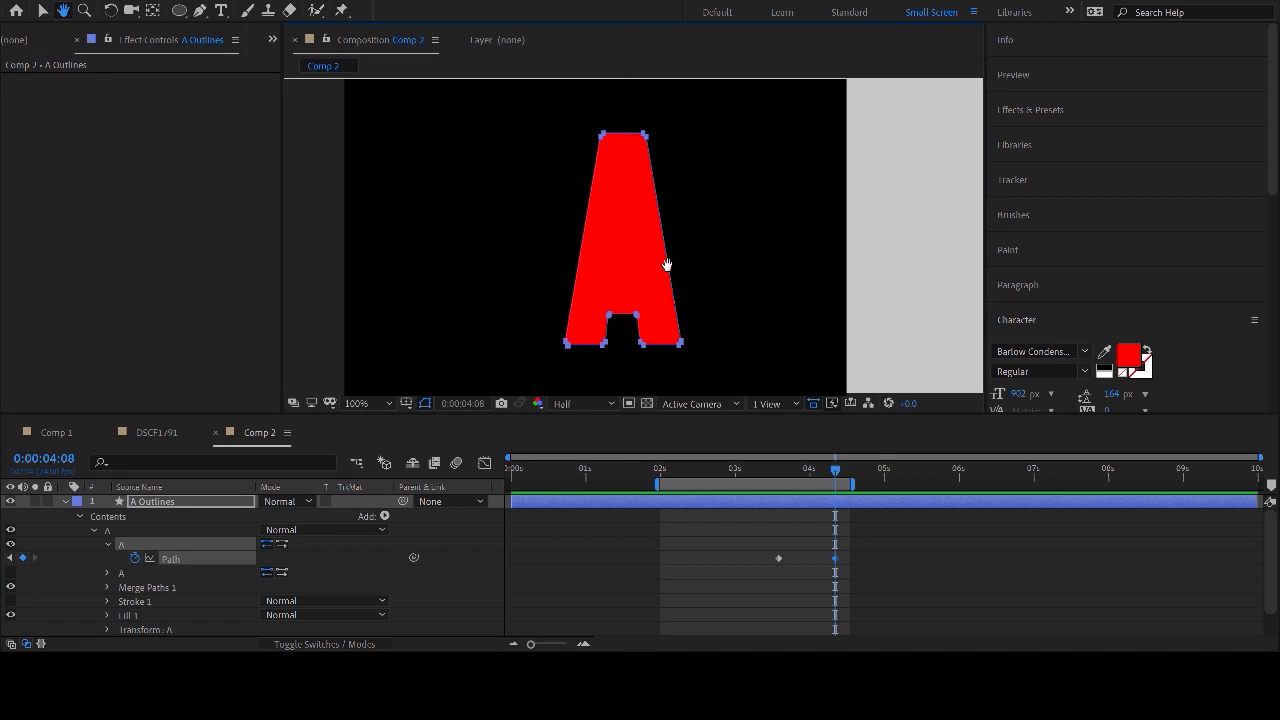
pyautogui.press('v')
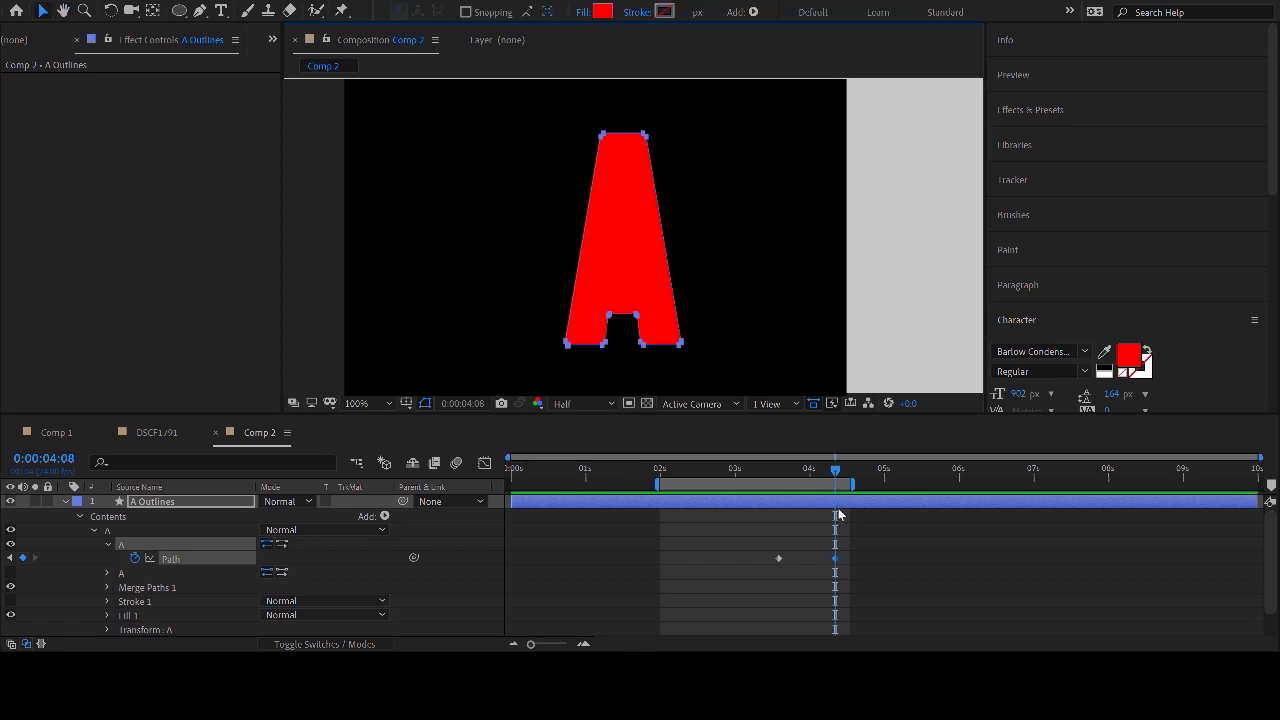
pyautogui.click(64, 502)
pyautogui.click(100, 575)
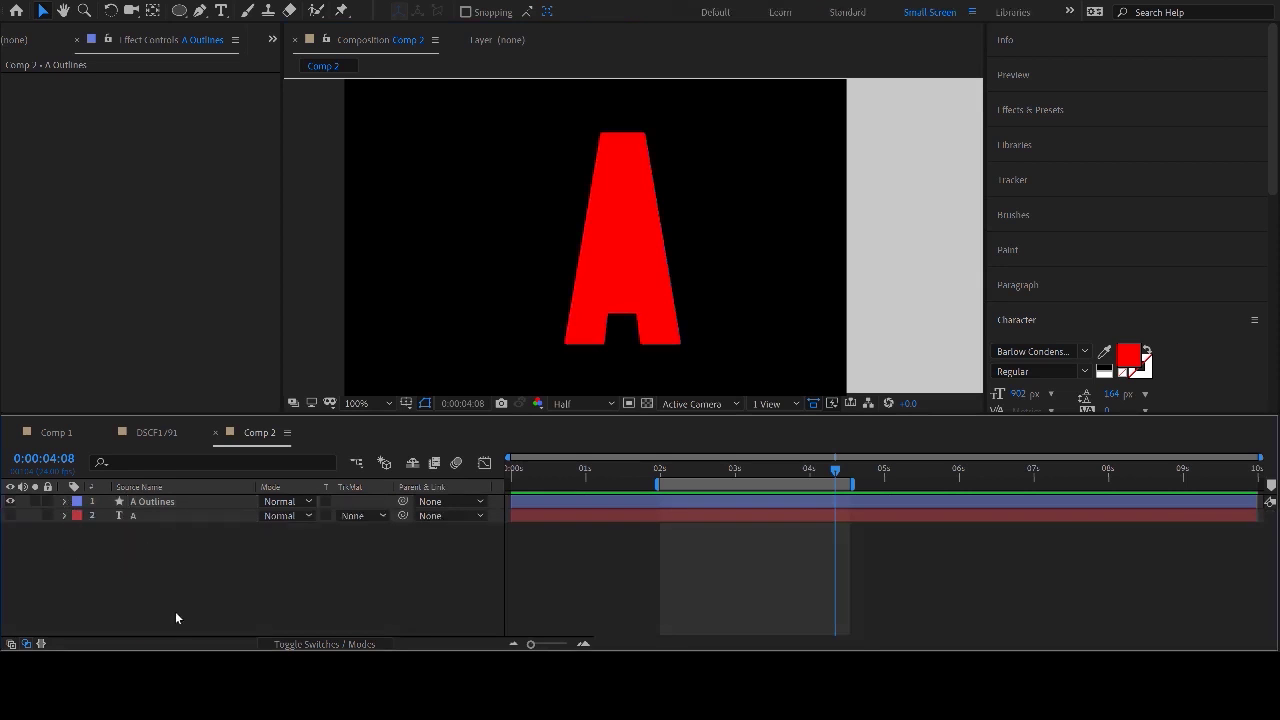
# - Type a letter 'C', move it onto the A, and convert it to C Outlines
pyautogui.click(221, 10)
pyautogui.click(644, 229)
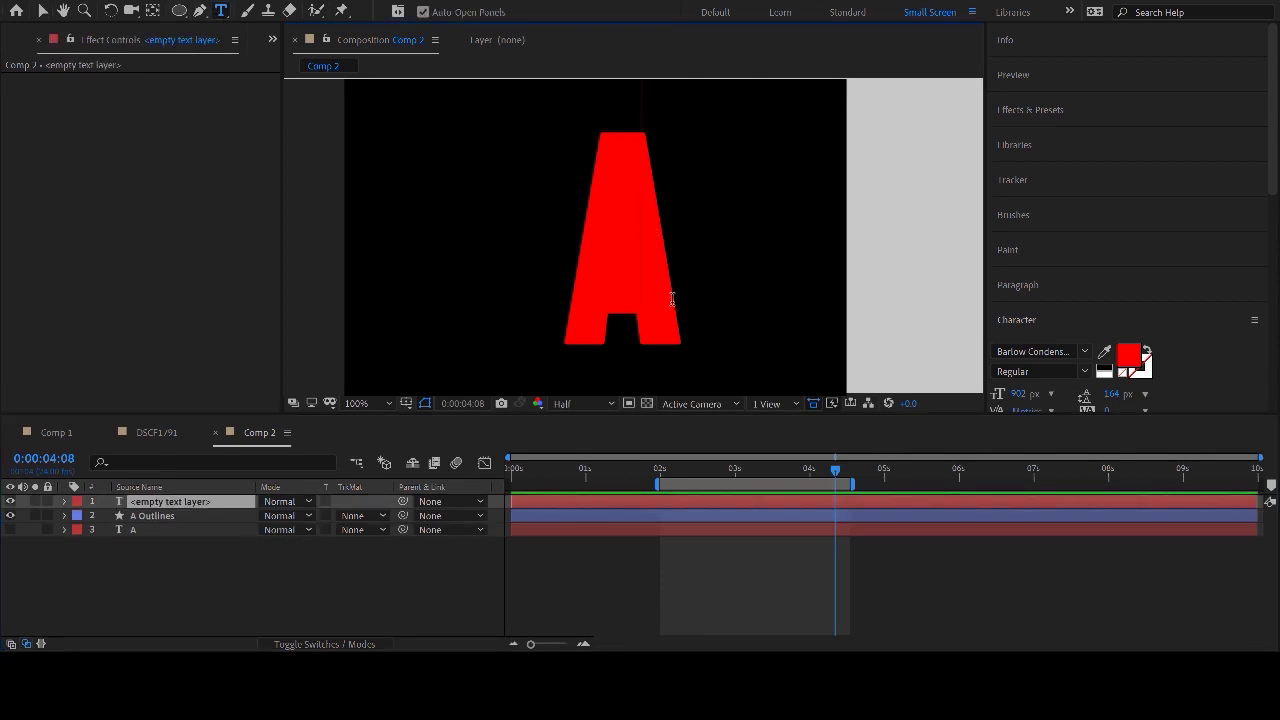
pyautogui.write('C')
pyautogui.click(42, 14)
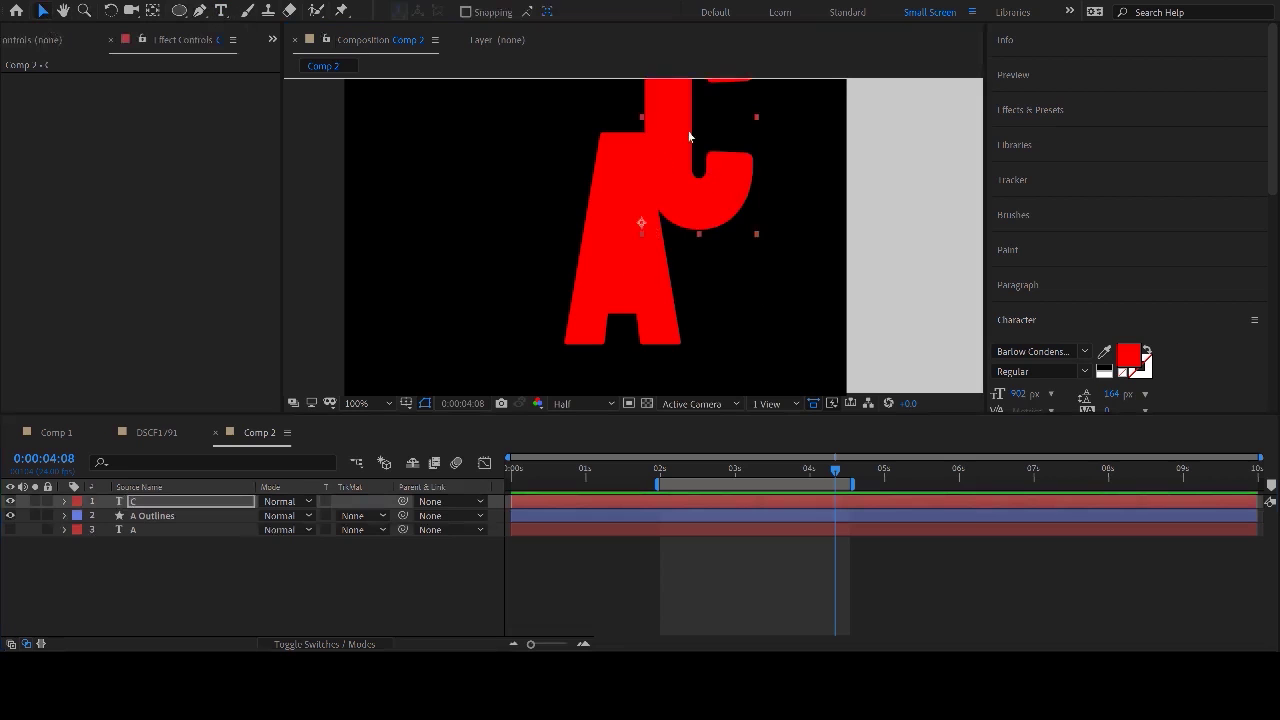
pyautogui.moveTo(689, 129); pyautogui.dragTo(557, 229)
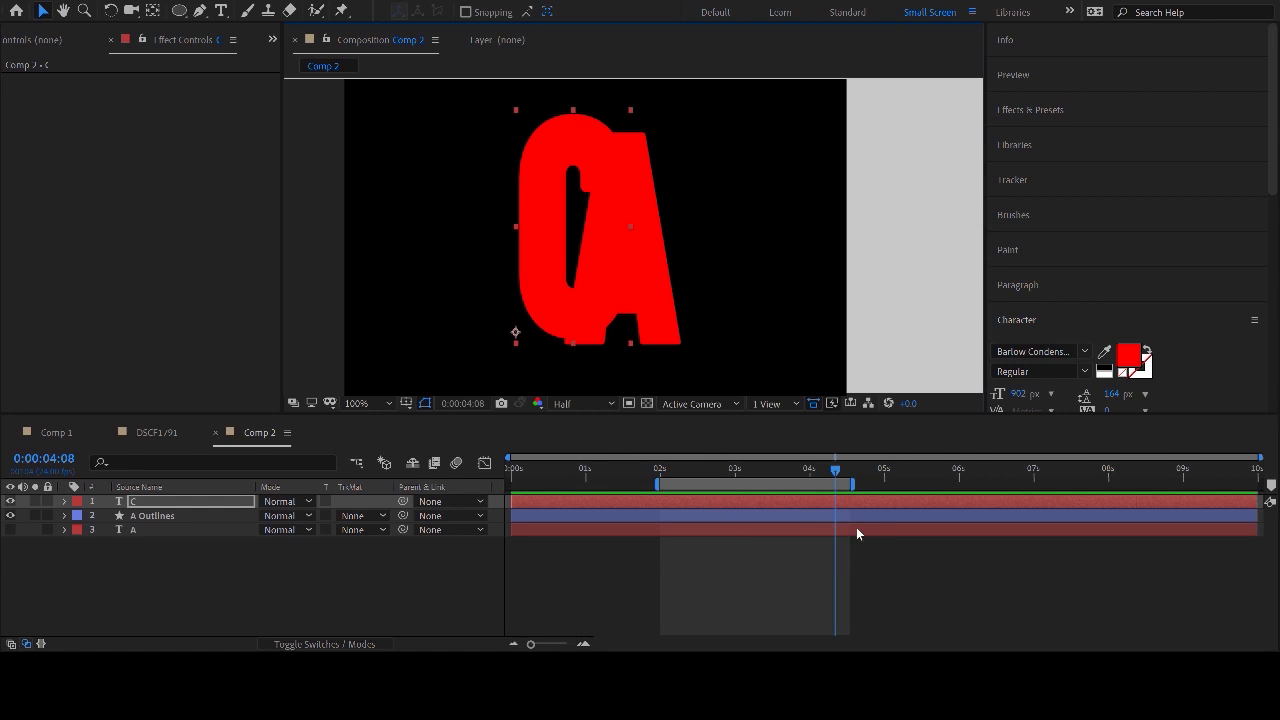
pyautogui.hotkey('ctrl', 'alt', 'shift', 'c')
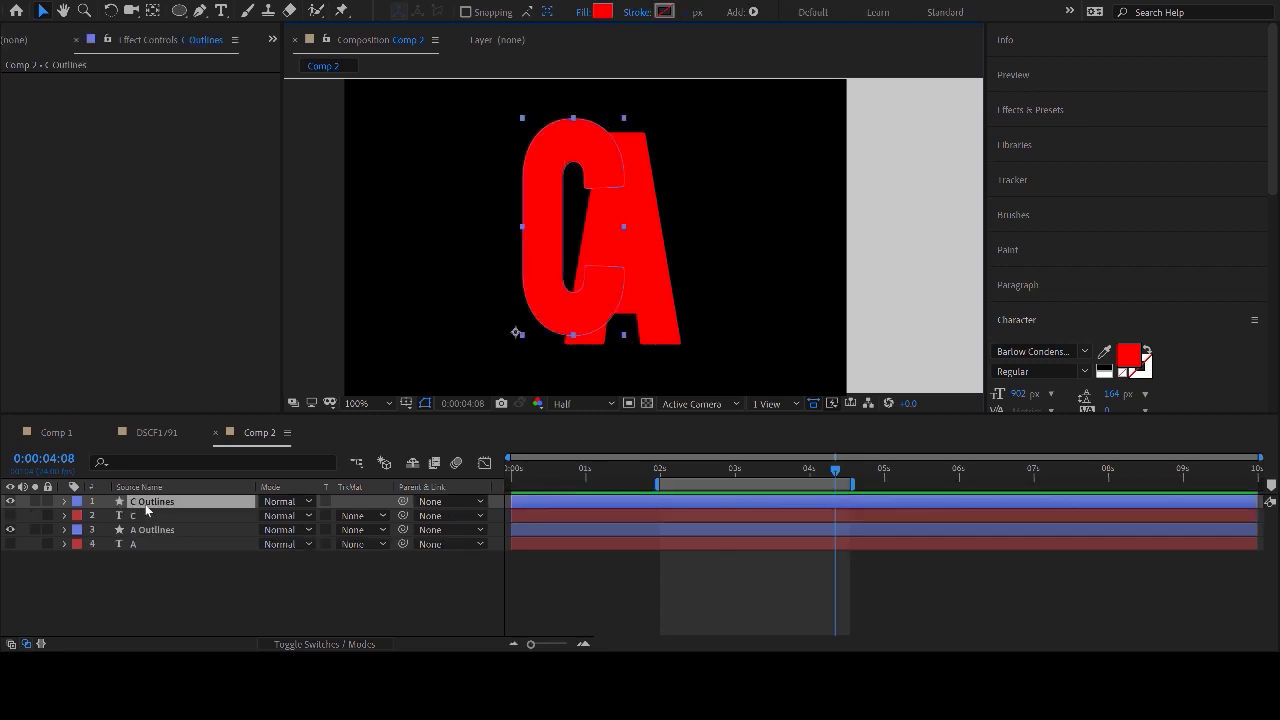
# - Undo the accidental vertical stretch of the C outline, nudge it slightly down and select its layer
pyautogui.moveTo(572, 335); pyautogui.dragTo(573, 341)
pyautogui.hotkey('ctrl', 'z')
pyautogui.press('Down')
pyautogui.press('Down')
pyautogui.press('Down')
pyautogui.press('Down')
pyautogui.press('Down')
pyautogui.press('Down')
pyautogui.press('Down')
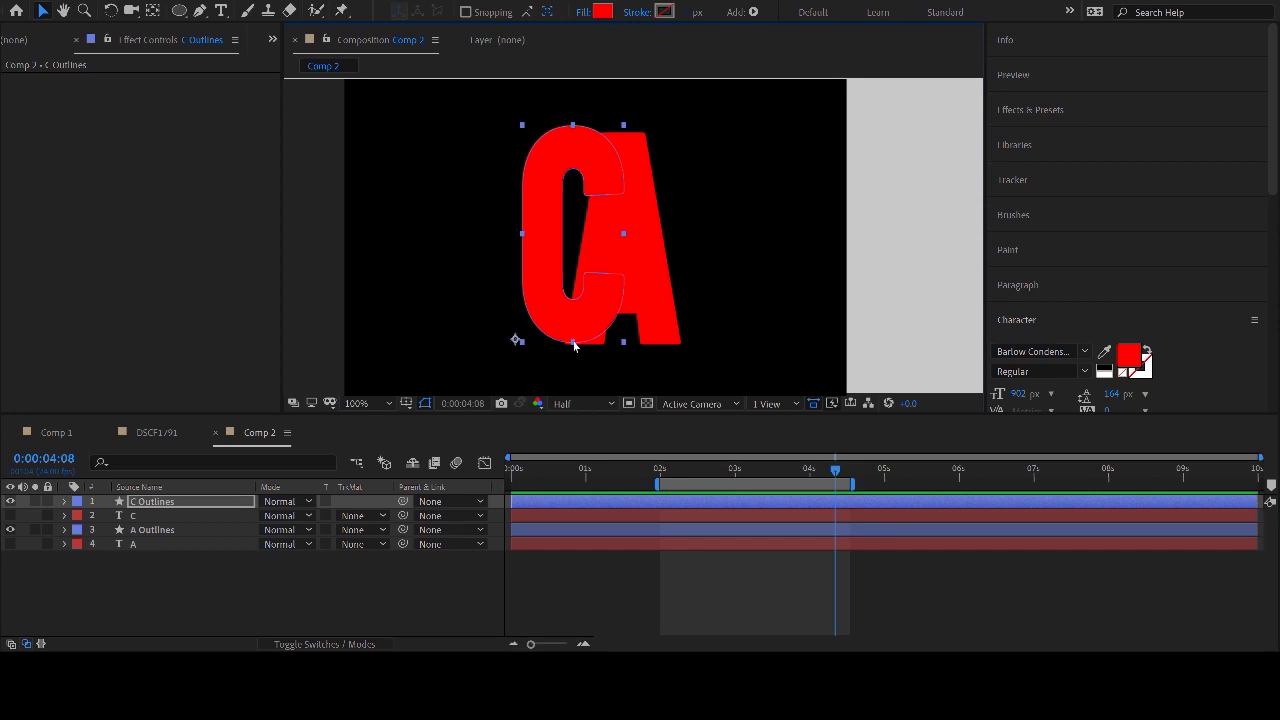
pyautogui.click(574, 346)
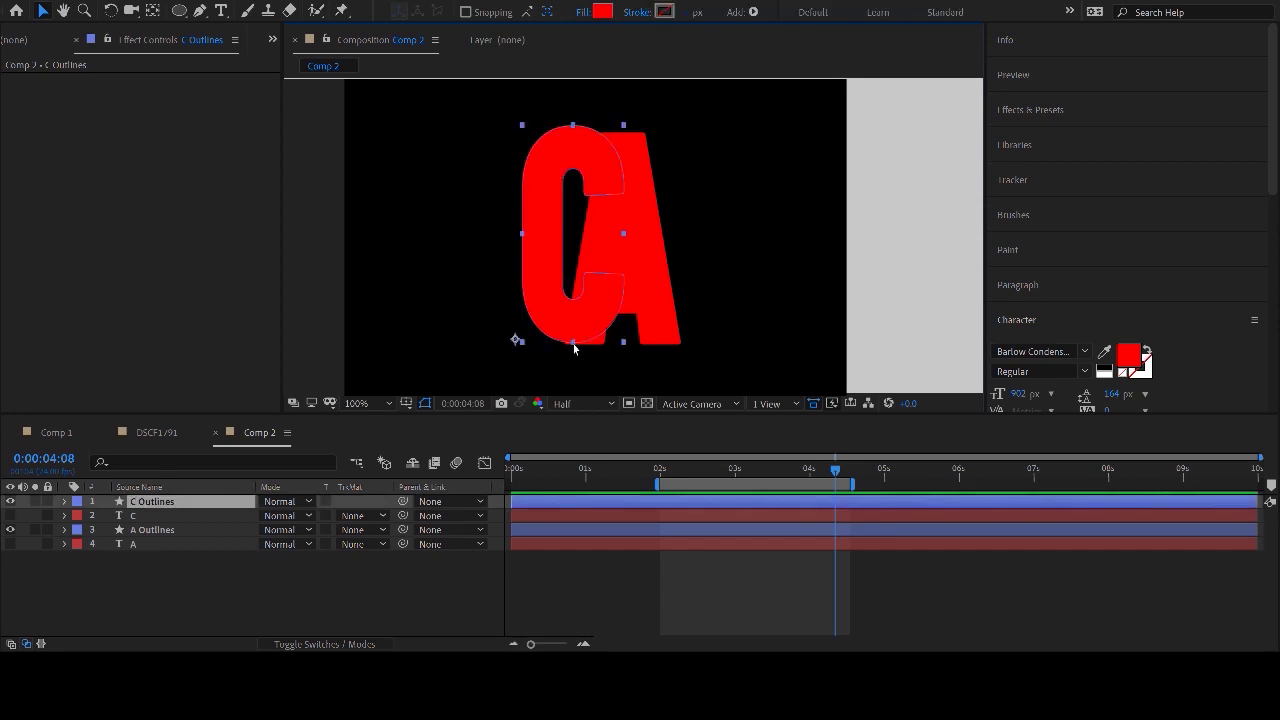
# - Add a Path keyframe to the C outline at 0:00:04:08 and select that keyframe
pyautogui.click(65, 501)
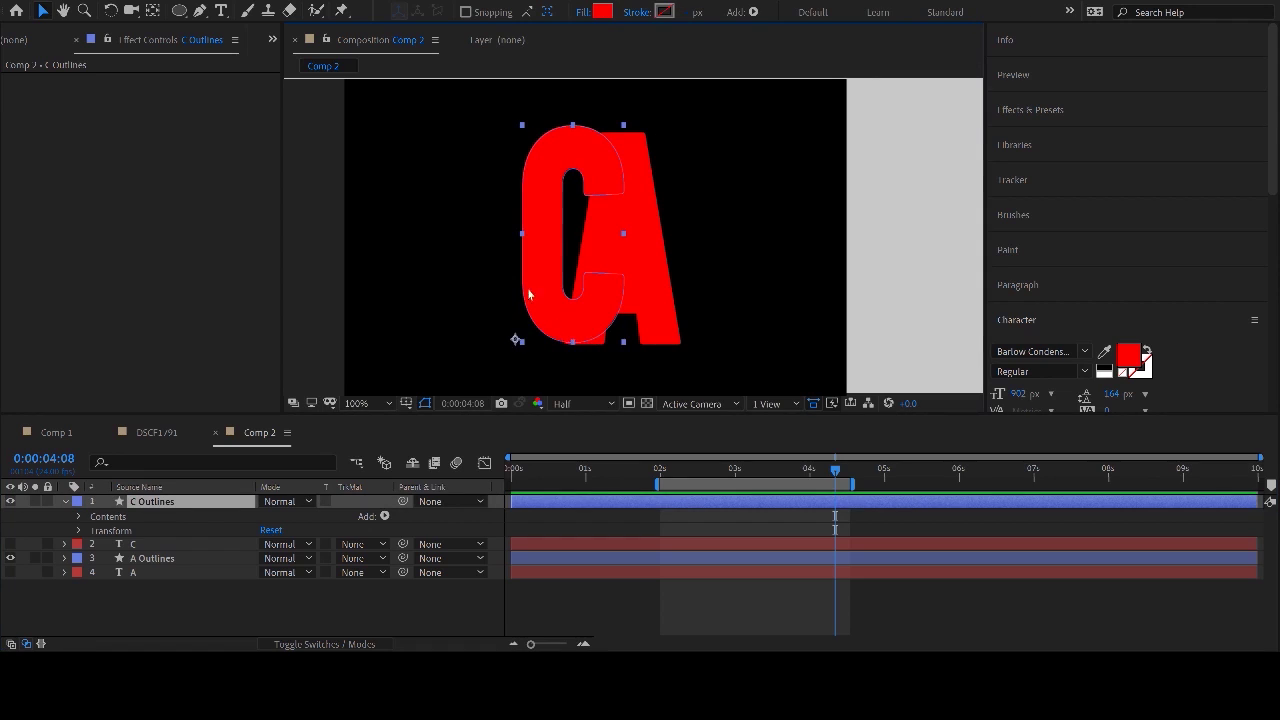
pyautogui.click(80, 516)
pyautogui.click(90, 530)
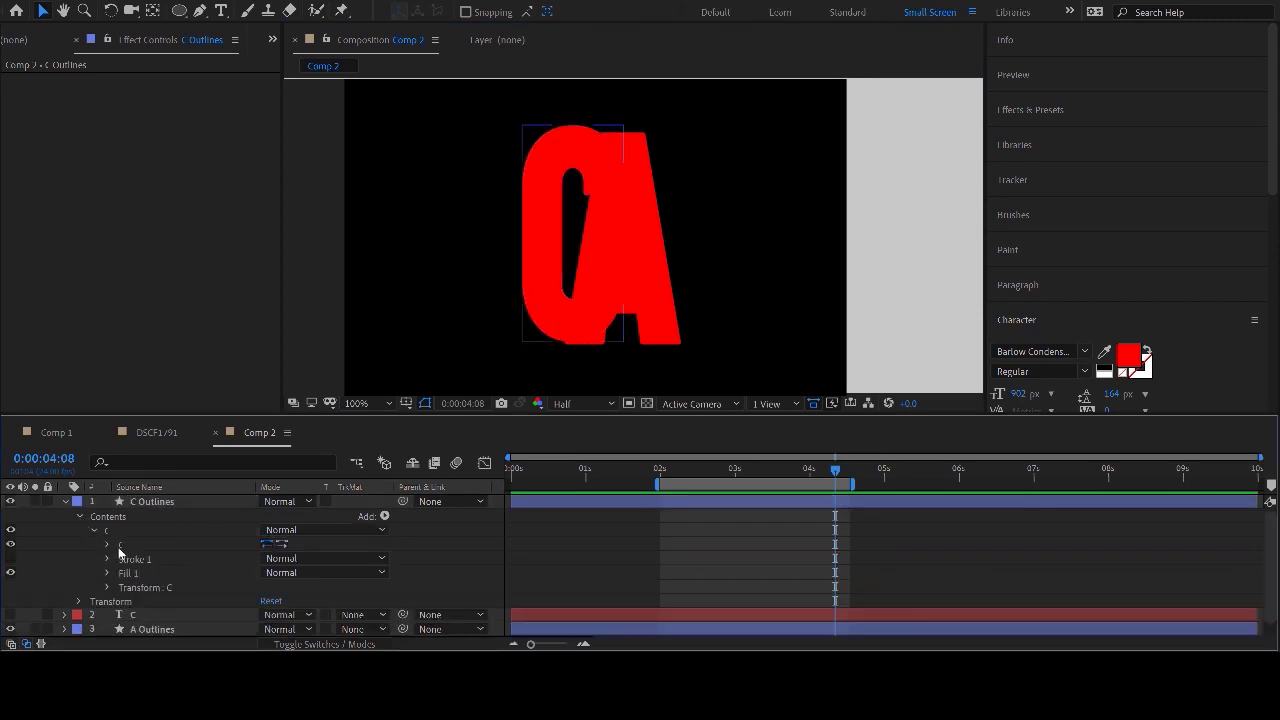
pyautogui.click(106, 544)
pyautogui.click(150, 557)
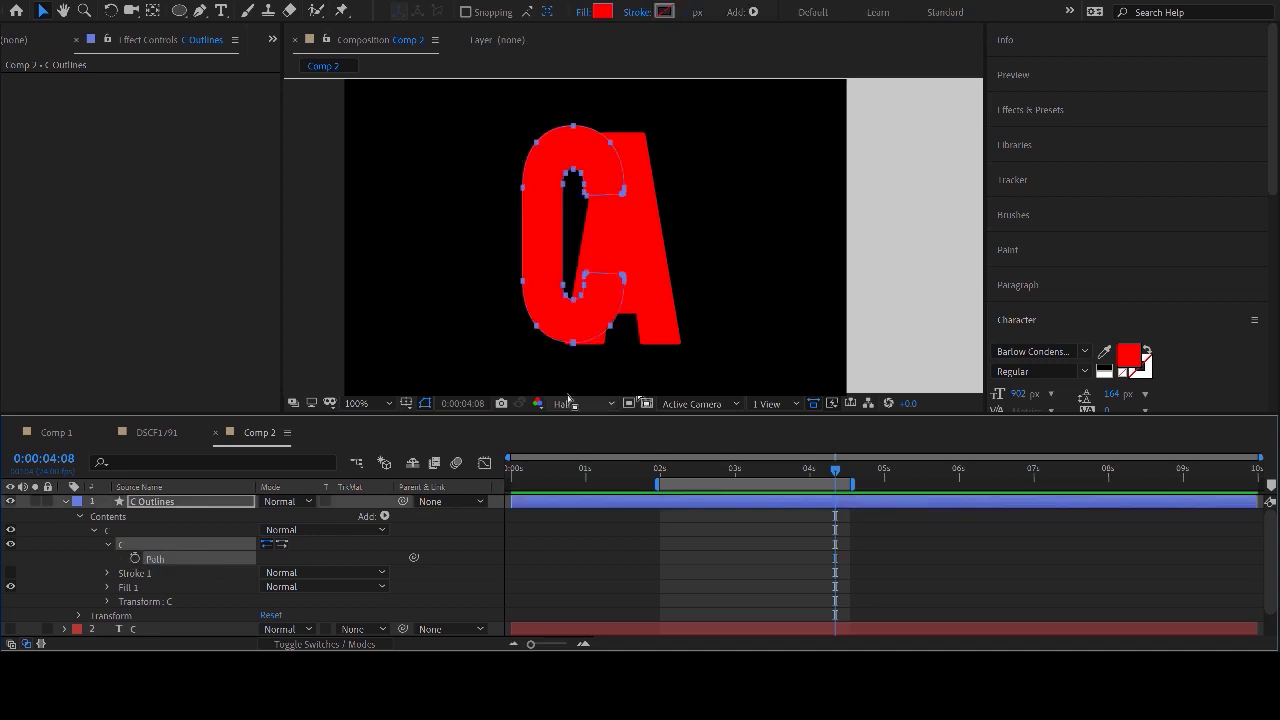
pyautogui.click(575, 347)
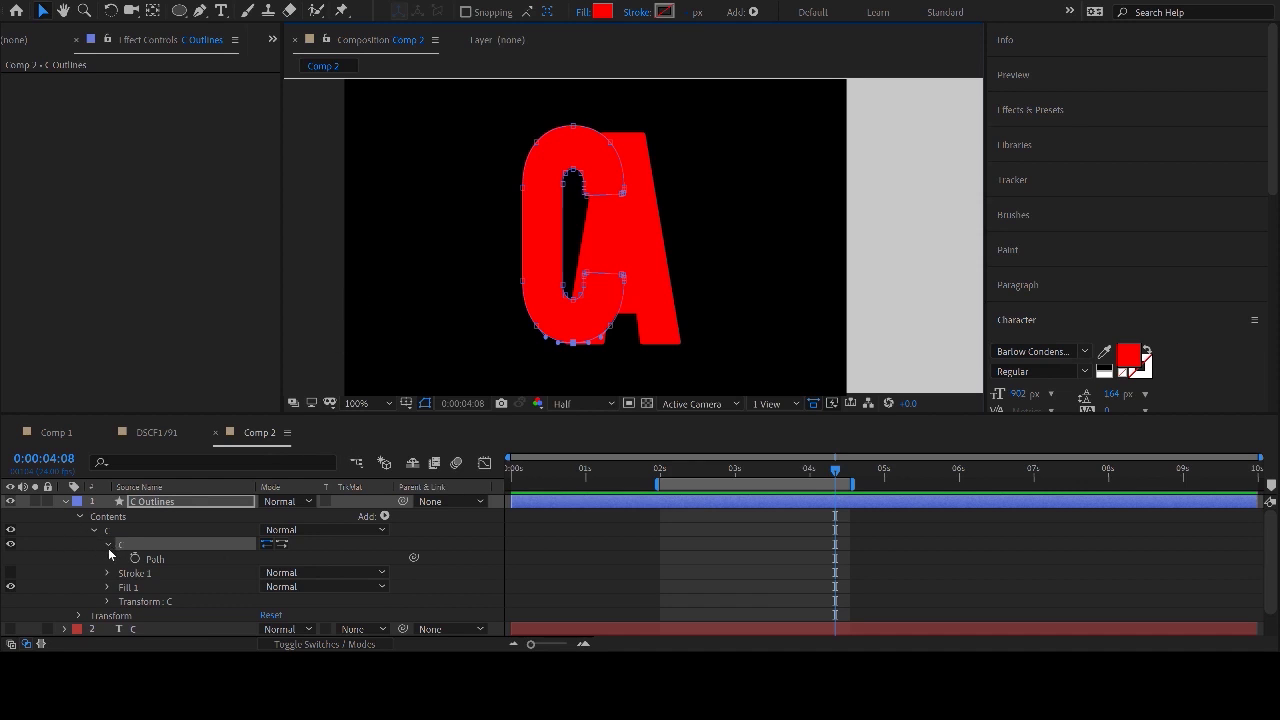
pyautogui.click(135, 558)
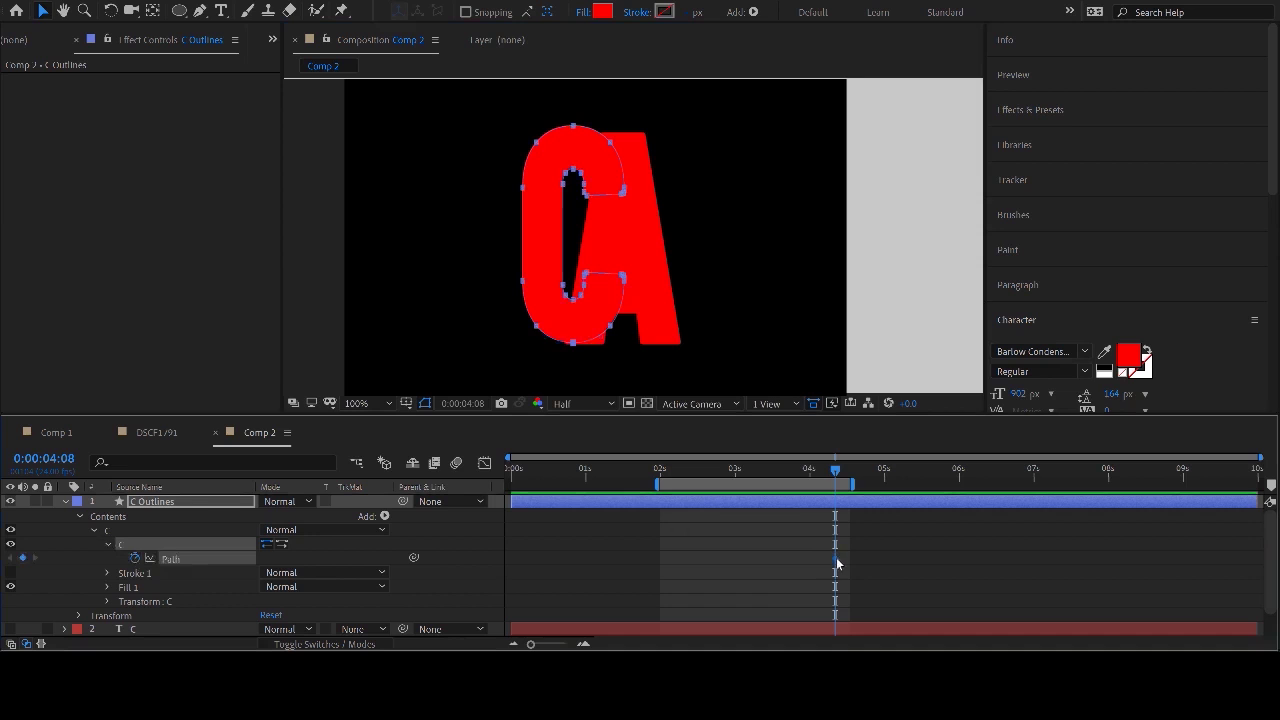
pyautogui.moveTo(851, 546); pyautogui.dragTo(810, 590)
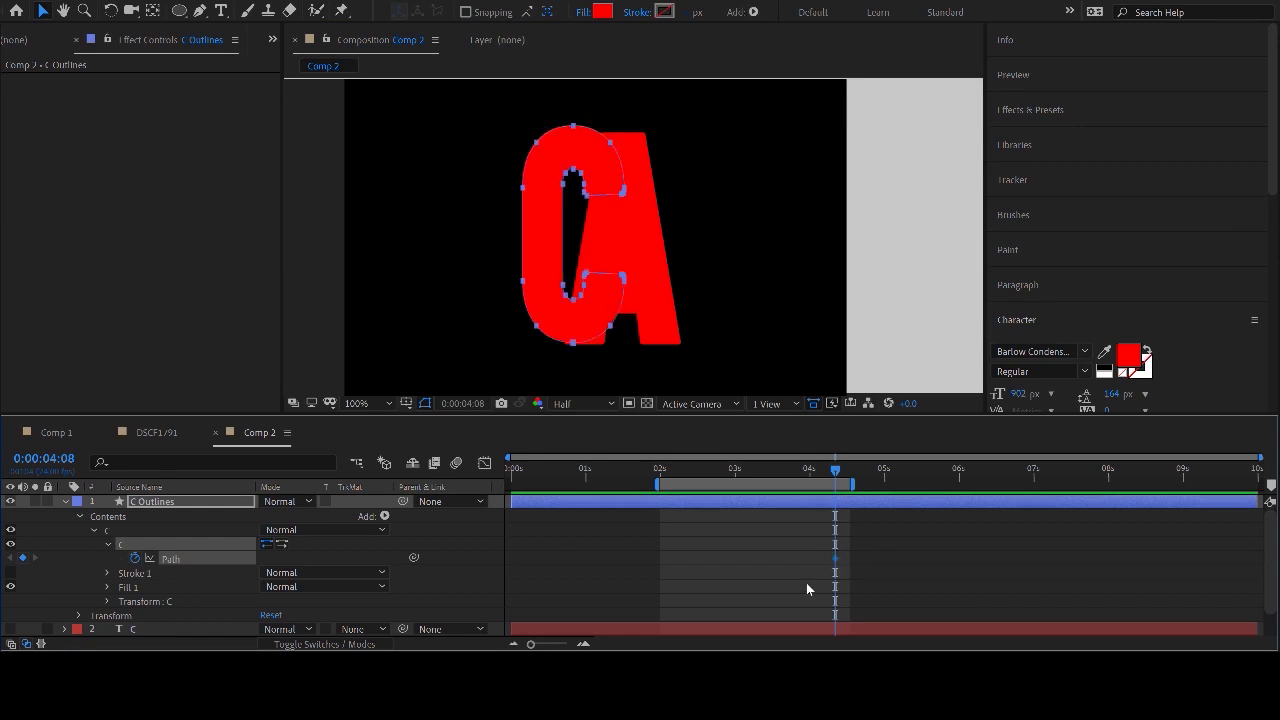
pyautogui.click(65, 502)
# - Hide C Outlines and paste the C path into A Outlines' Path keyframe at 0:00:04:08
pyautogui.click(10, 501)
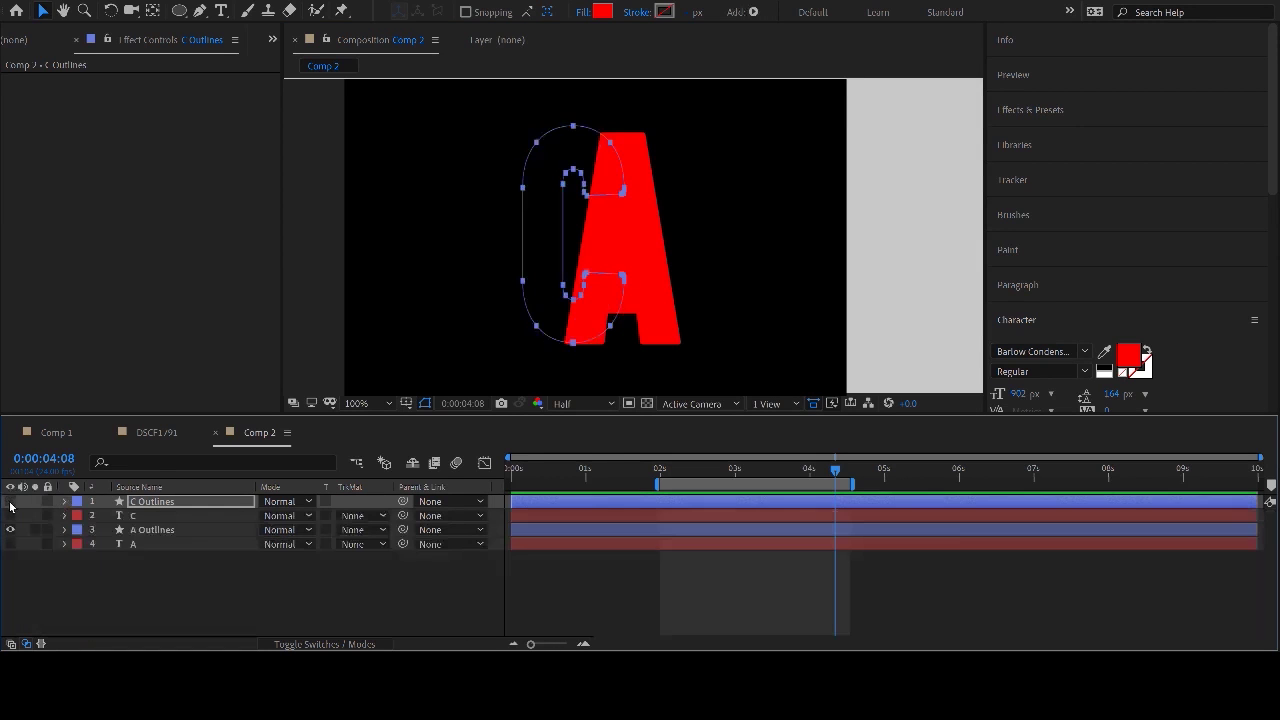
pyautogui.click(152, 529)
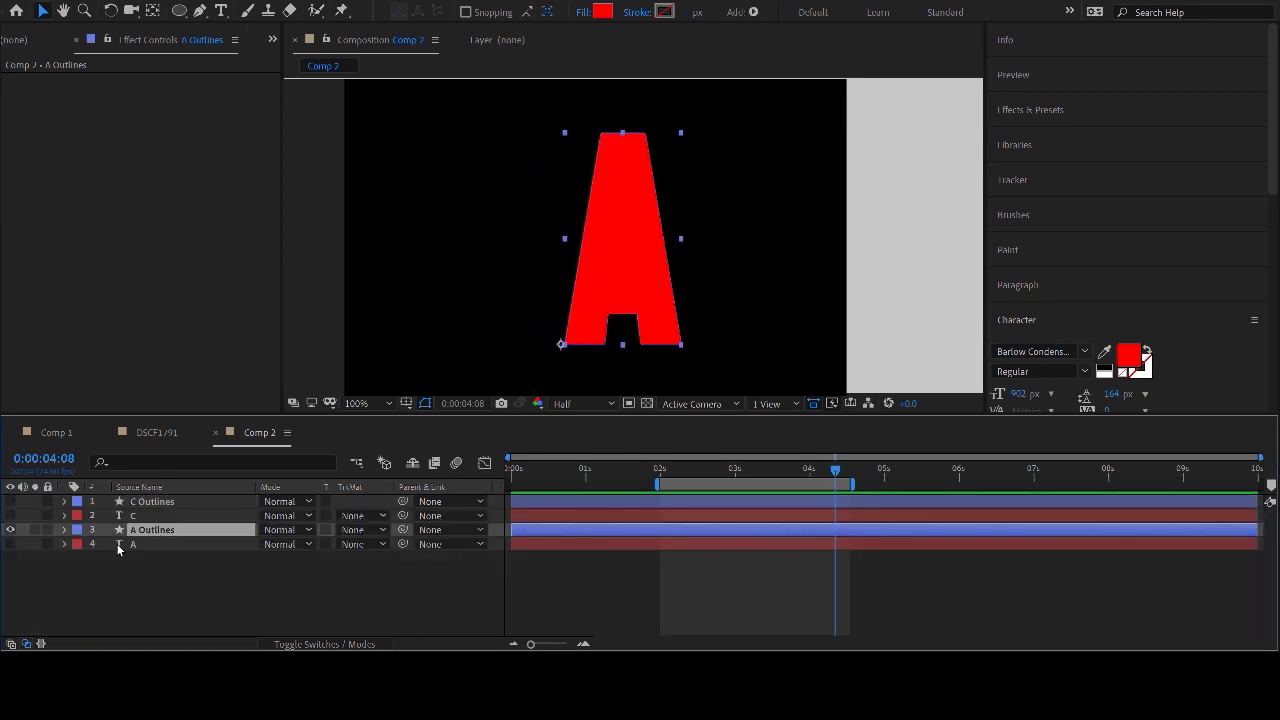
pyautogui.click(64, 529)
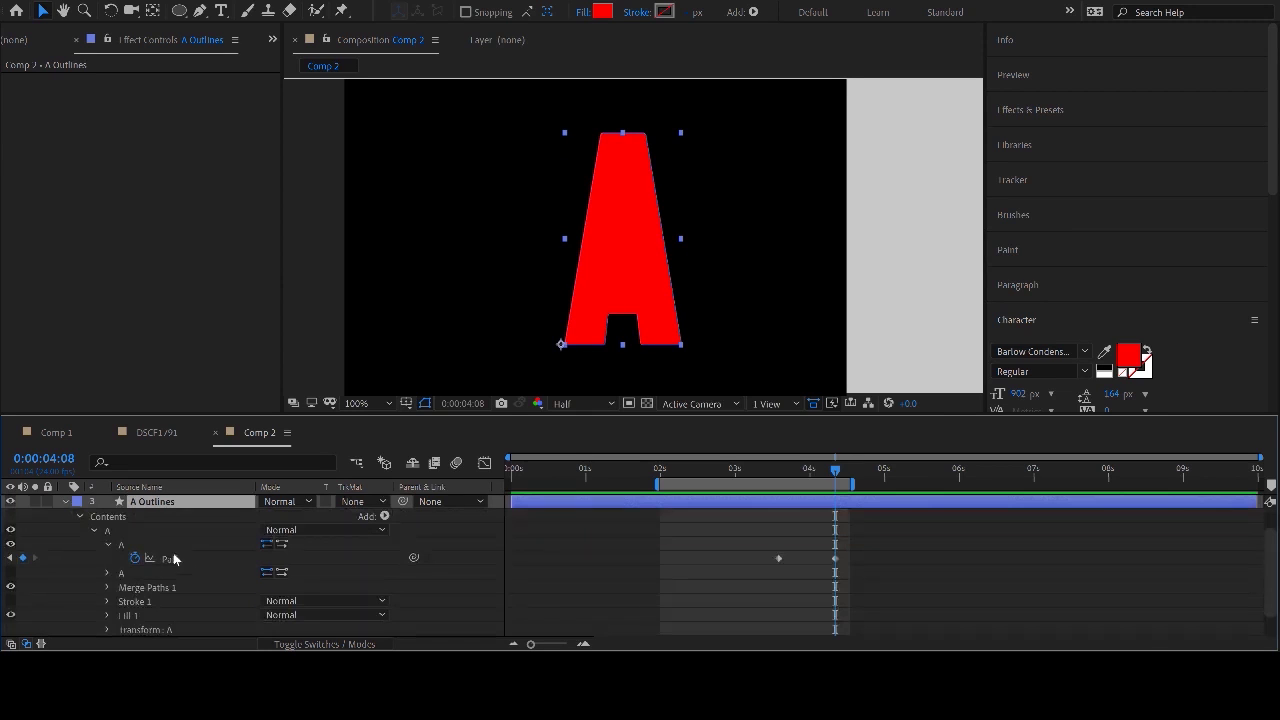
pyautogui.click(836, 558)
pyautogui.hotkey('ctrl', 'v')
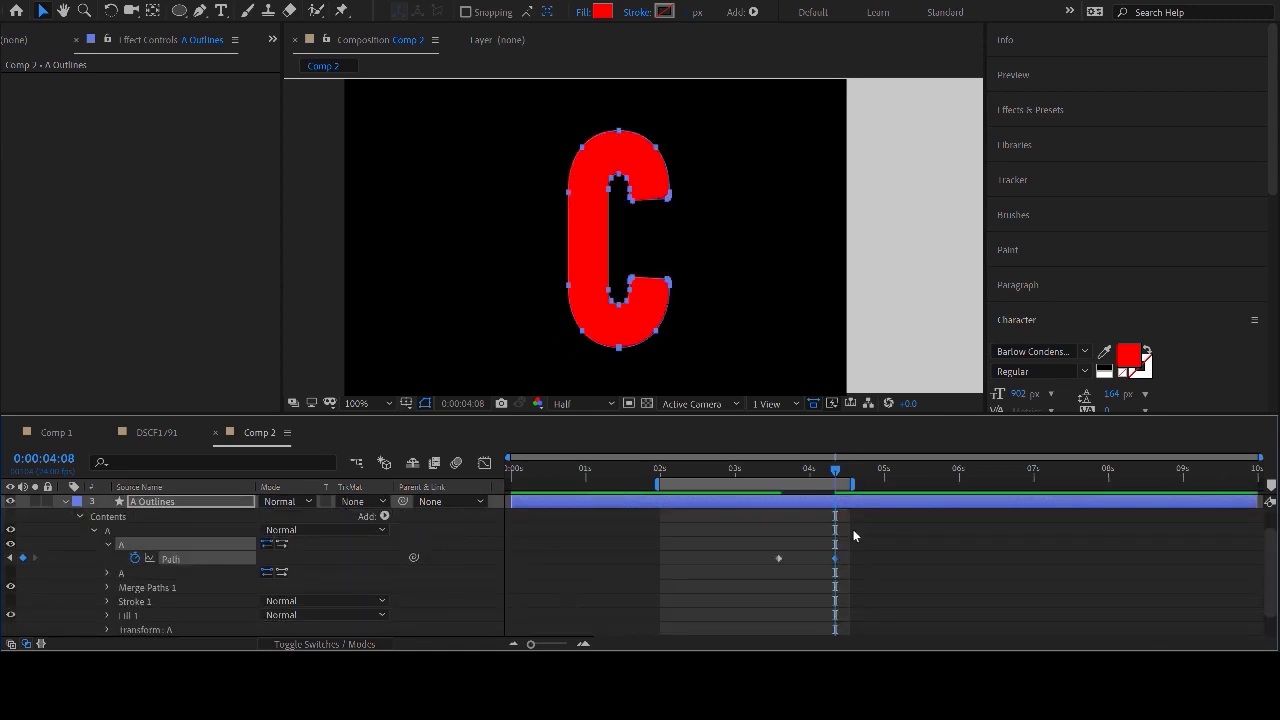
pyautogui.moveTo(836, 474); pyautogui.dragTo(780, 483)
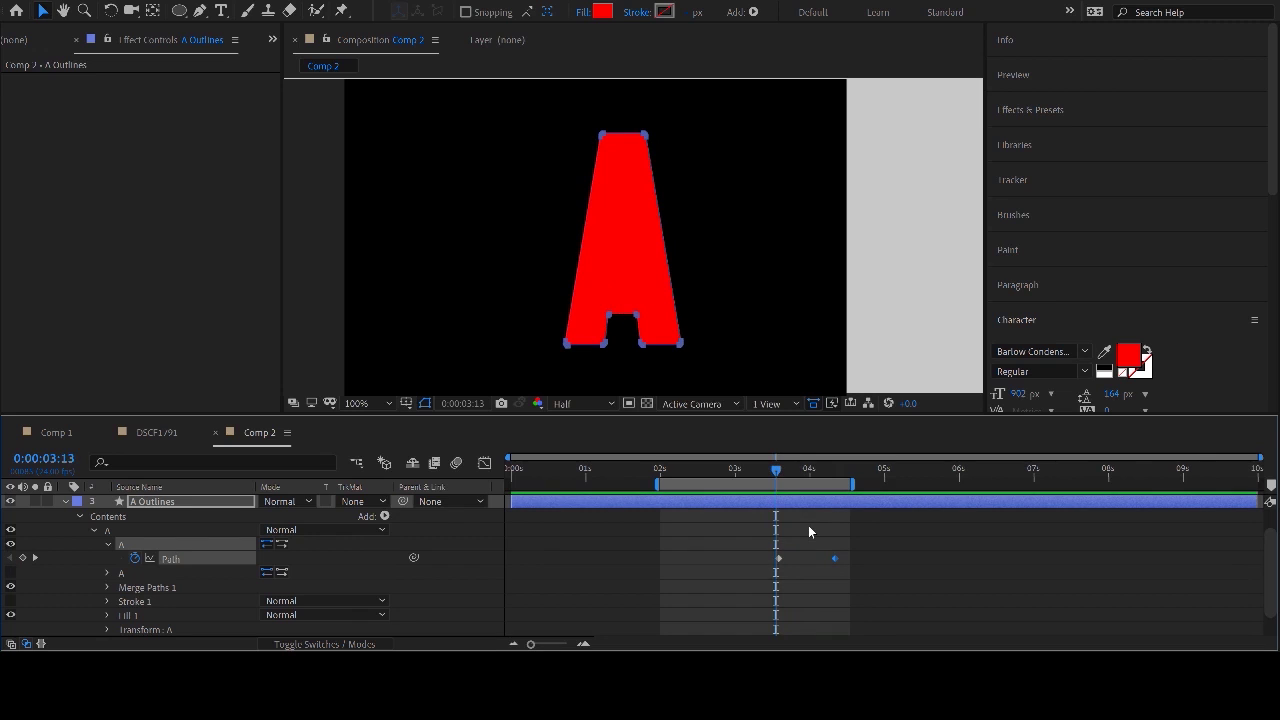
# - Preview the A-to-C morph and move the work-area start to about 0:00:03:10
pyautogui.click(820, 580)
pyautogui.click(780, 470)
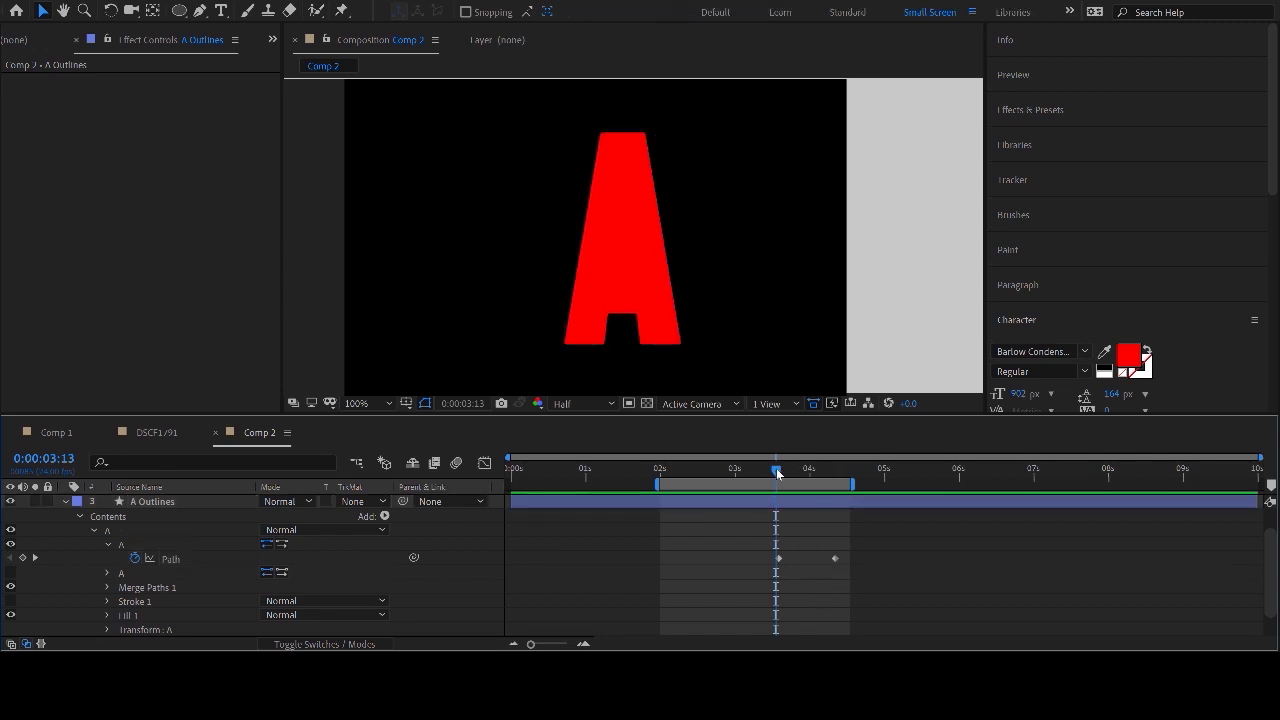
pyautogui.moveTo(785, 469); pyautogui.dragTo(838, 476)
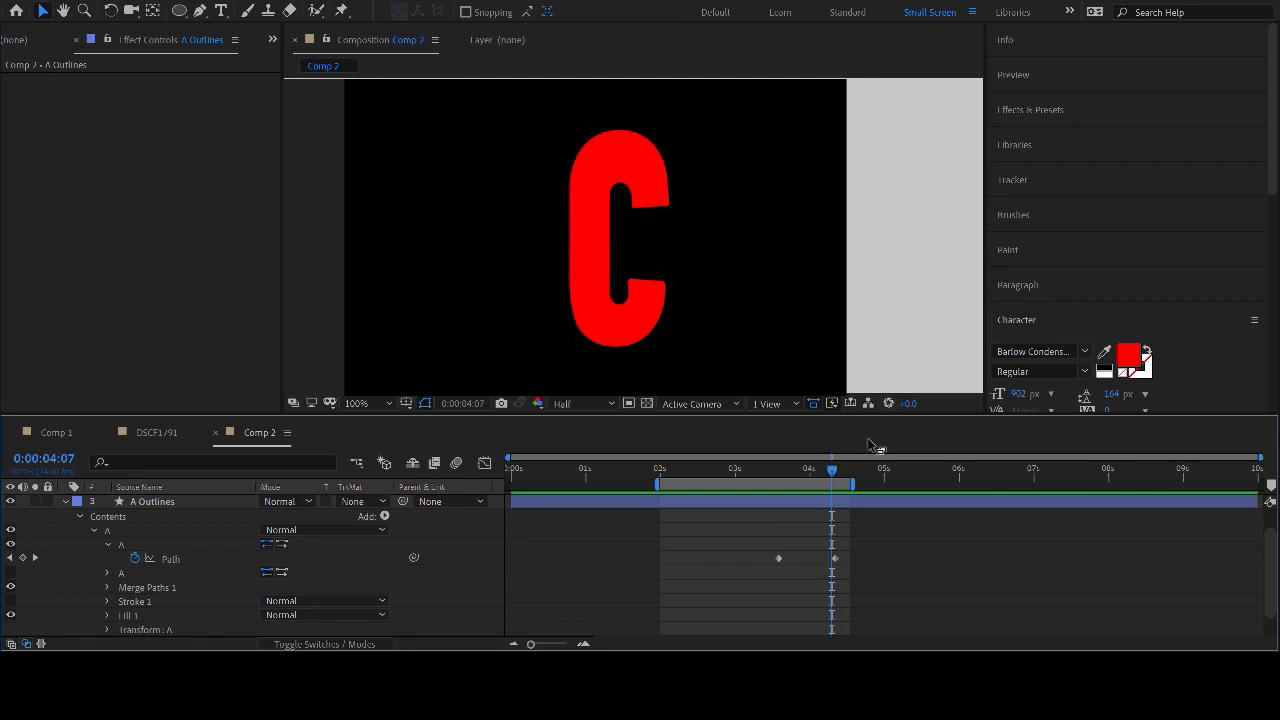
pyautogui.click(785, 469)
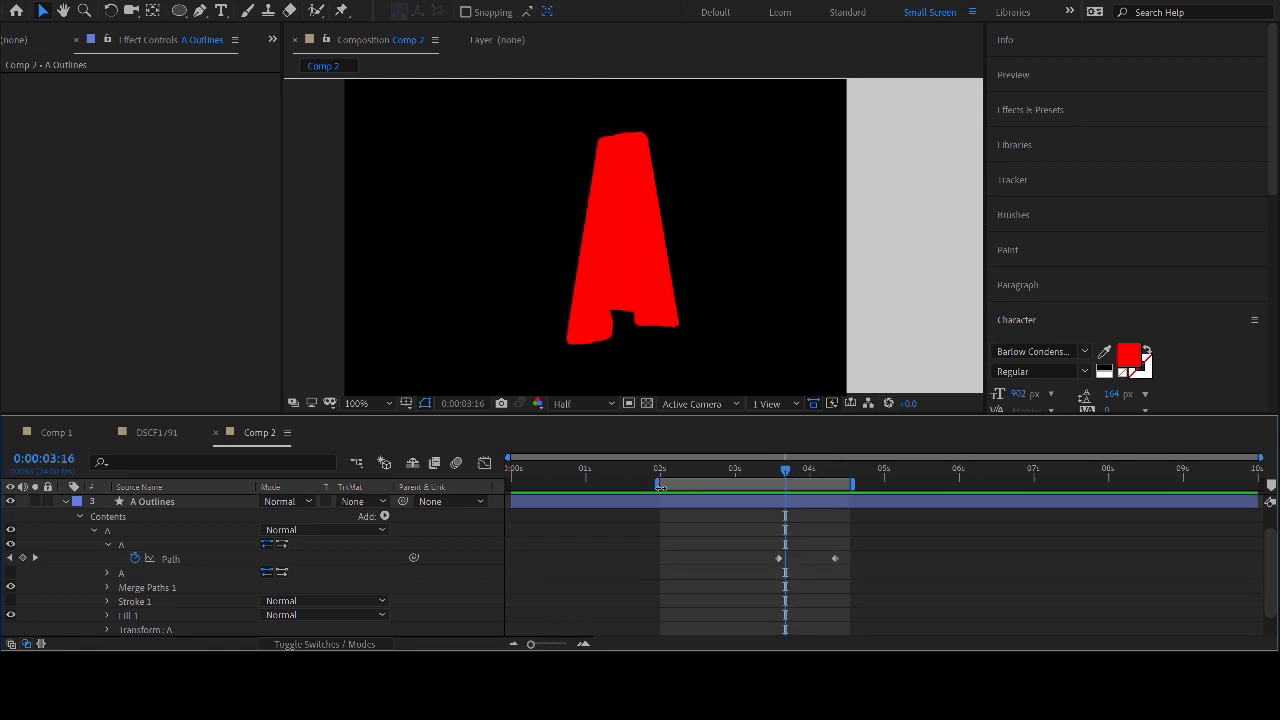
pyautogui.moveTo(657, 484)
pyautogui.mouseDown()
pyautogui.moveTo(778, 484)
pyautogui.moveTo(766, 484)
pyautogui.mouseUp()
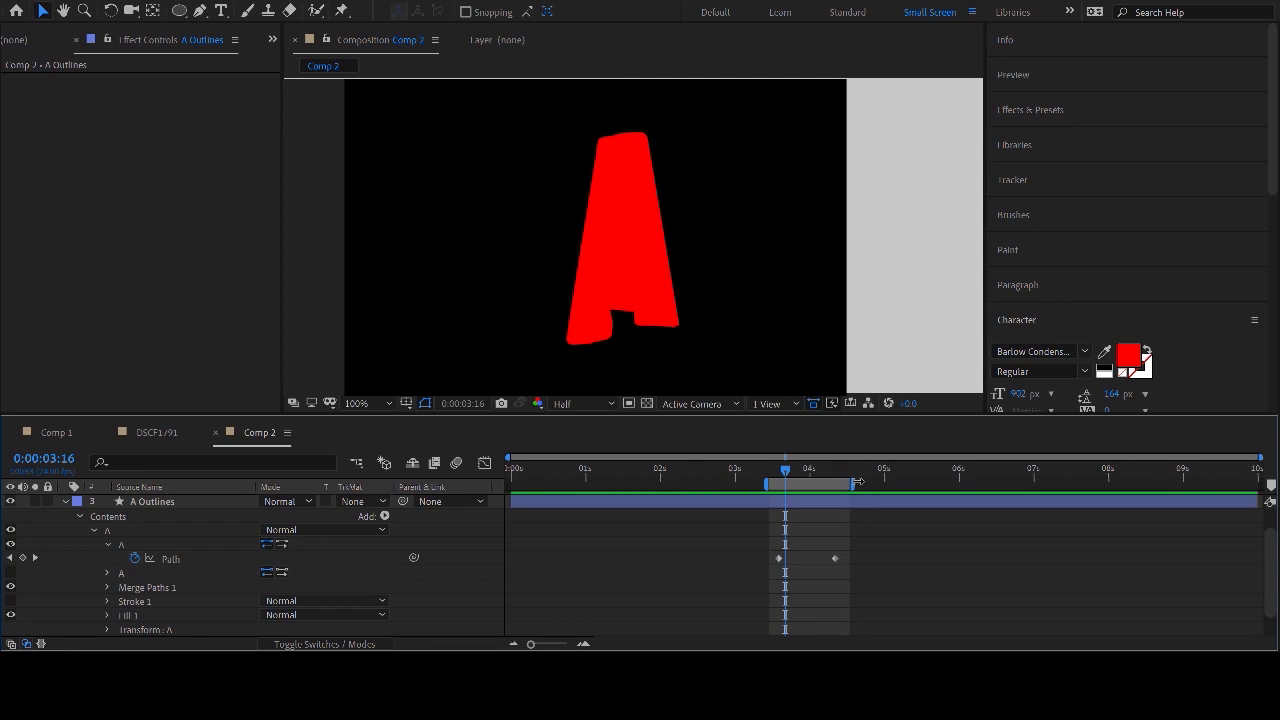
pyautogui.click(573, 573)
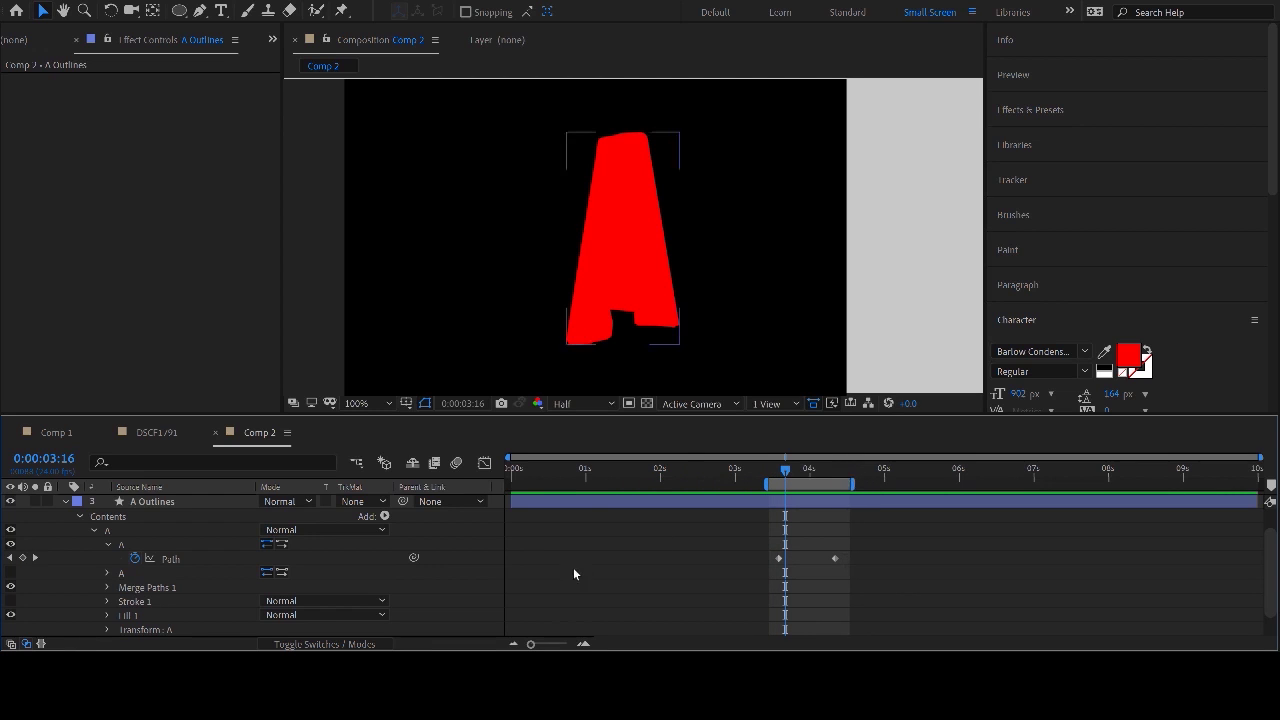
pyautogui.click(65, 502)
# - Apply Roughen Edges to C Outlines and widen its Border to 29
pyautogui.click(134, 502)
pyautogui.click(1052, 110)
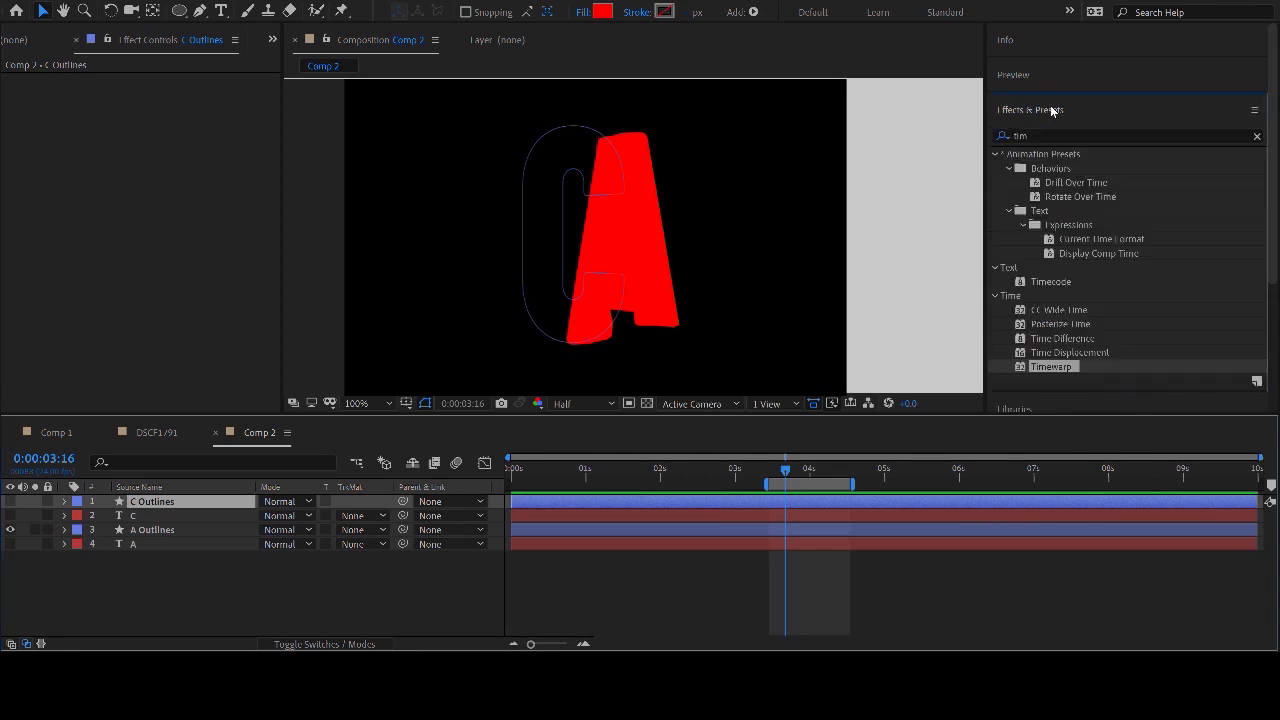
pyautogui.click(1061, 133)
pyautogui.write('rou')
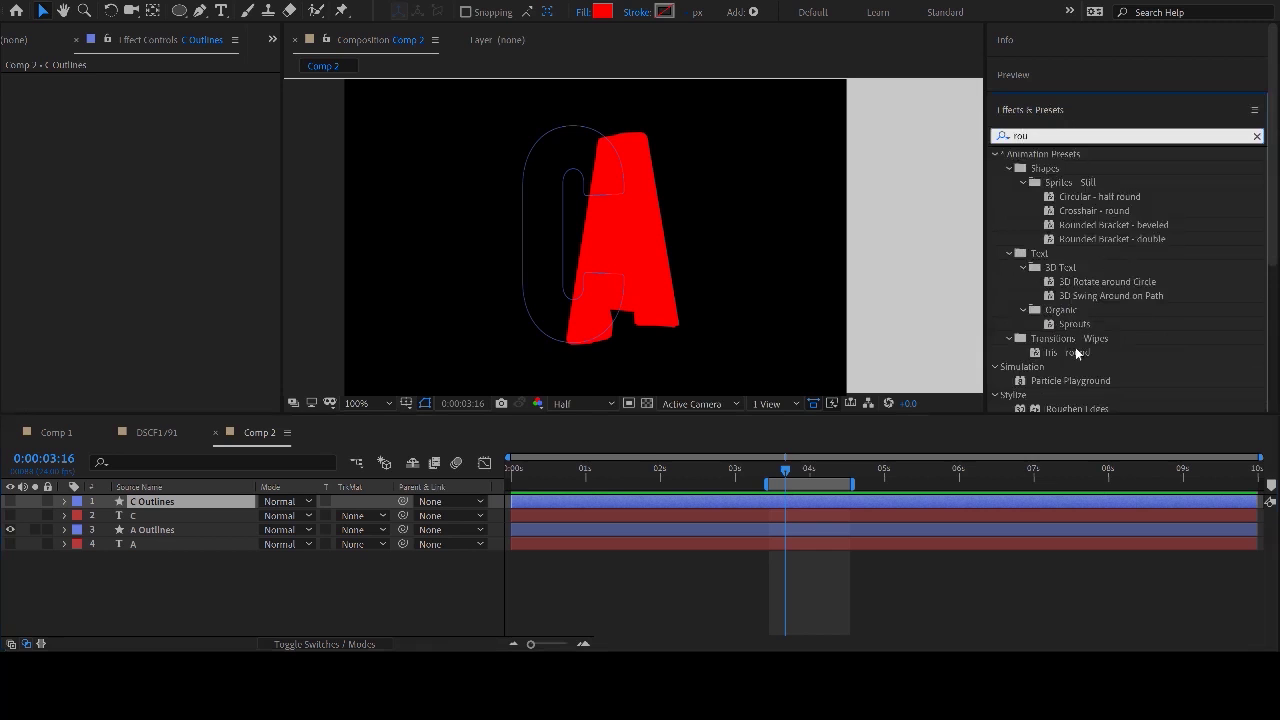
pyautogui.scroll(-1, 1078, 352)
pyautogui.doubleClick(1074, 371)
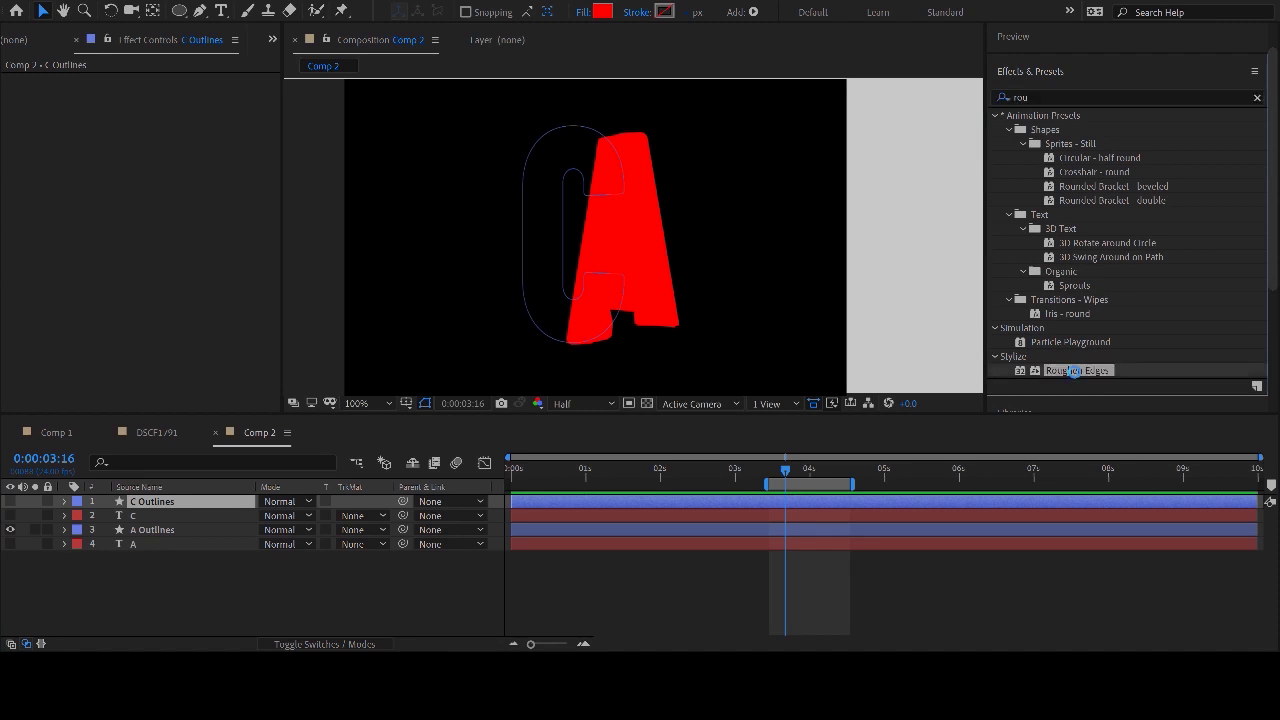
pyautogui.moveTo(781, 470); pyautogui.dragTo(804, 470)
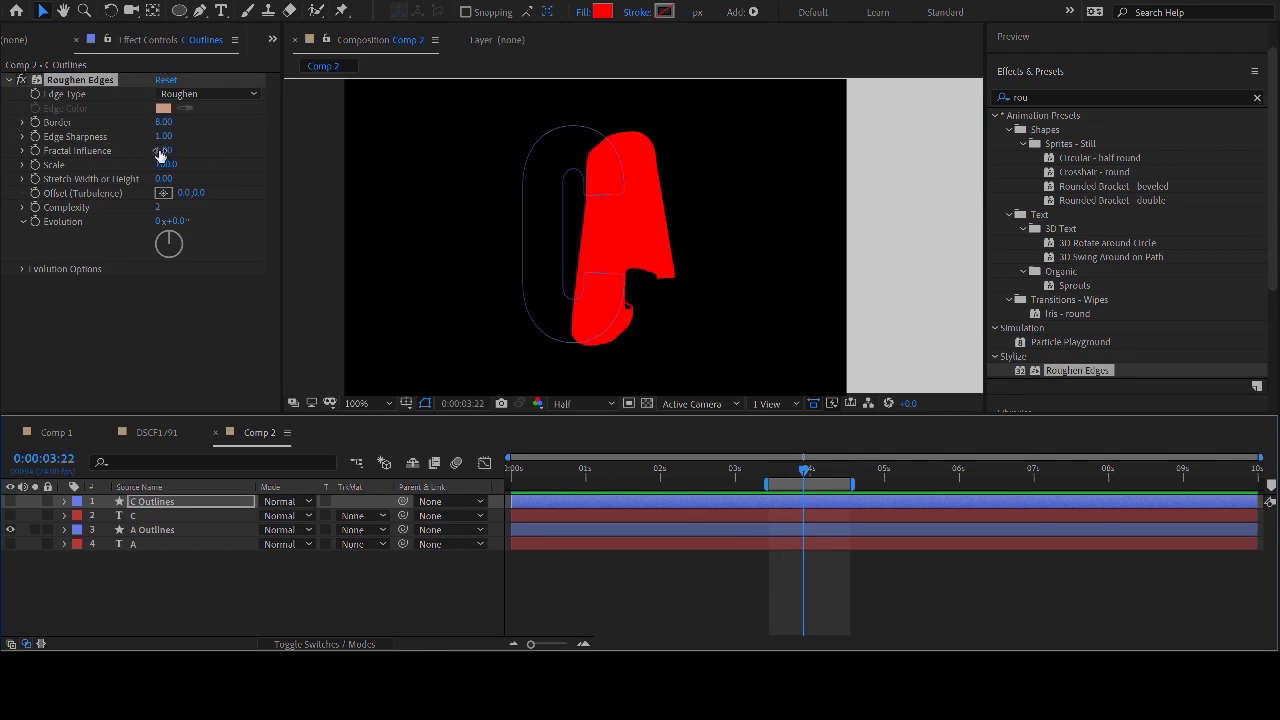
pyautogui.moveTo(165, 121); pyautogui.dragTo(322, 119)
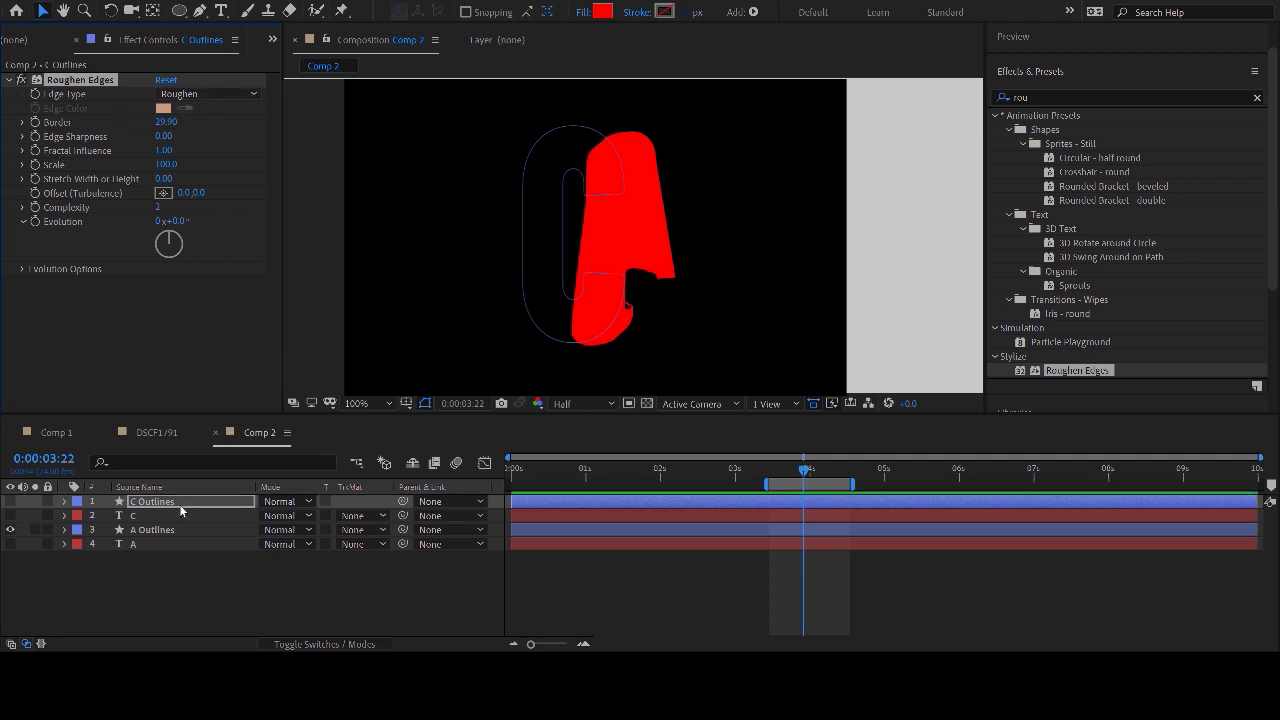
# - Apply Roughen Edges to the A Outlines layer as well
pyautogui.click(147, 502)
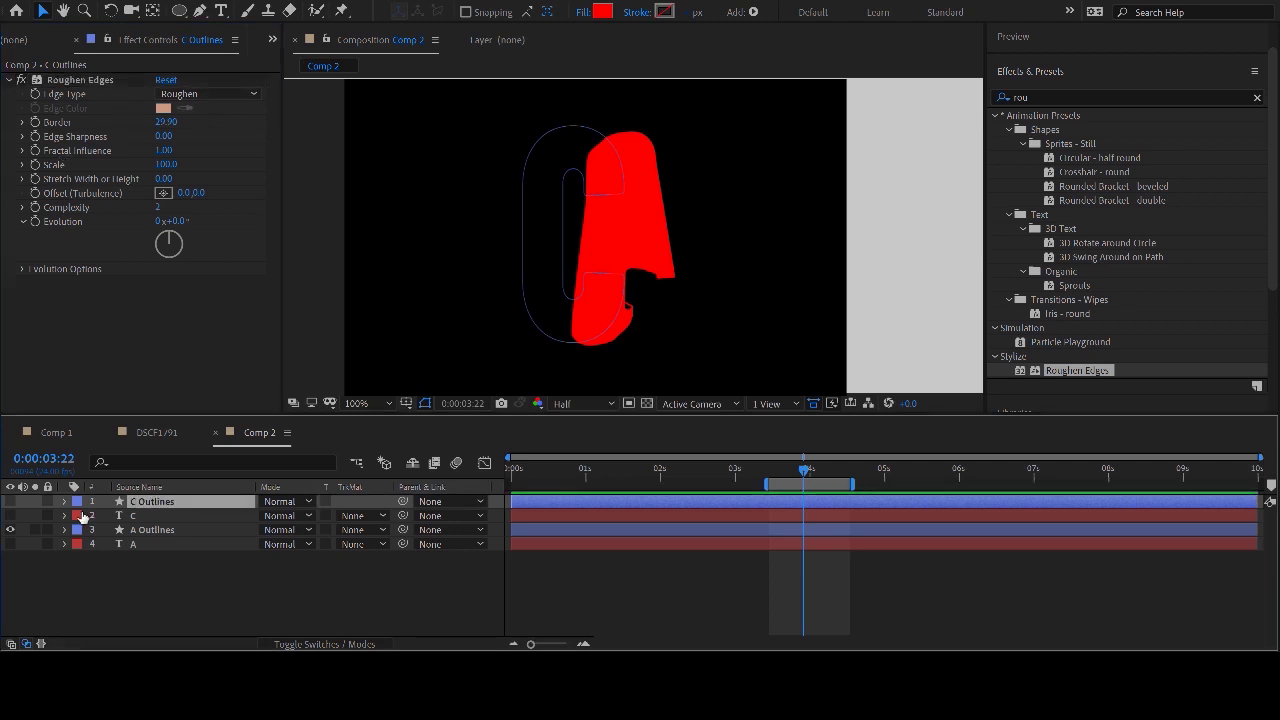
pyautogui.click(77, 84)
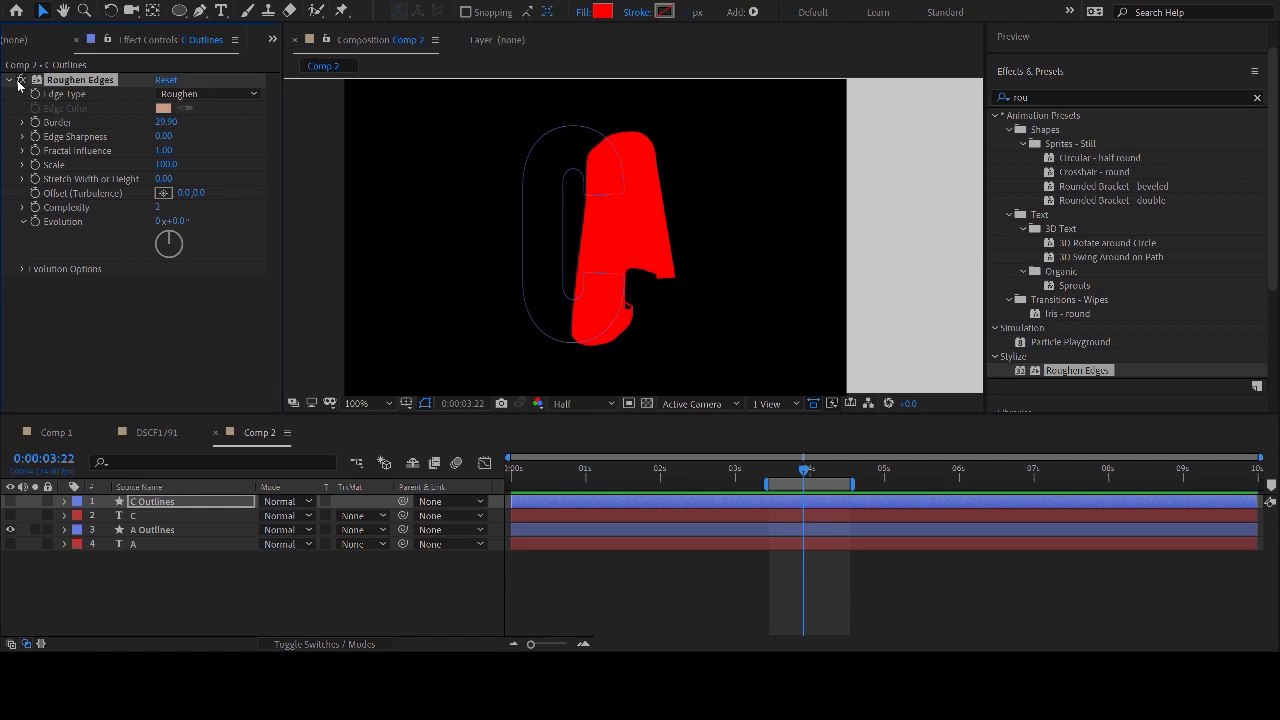
pyautogui.moveTo(1070, 371); pyautogui.dragTo(679, 533)
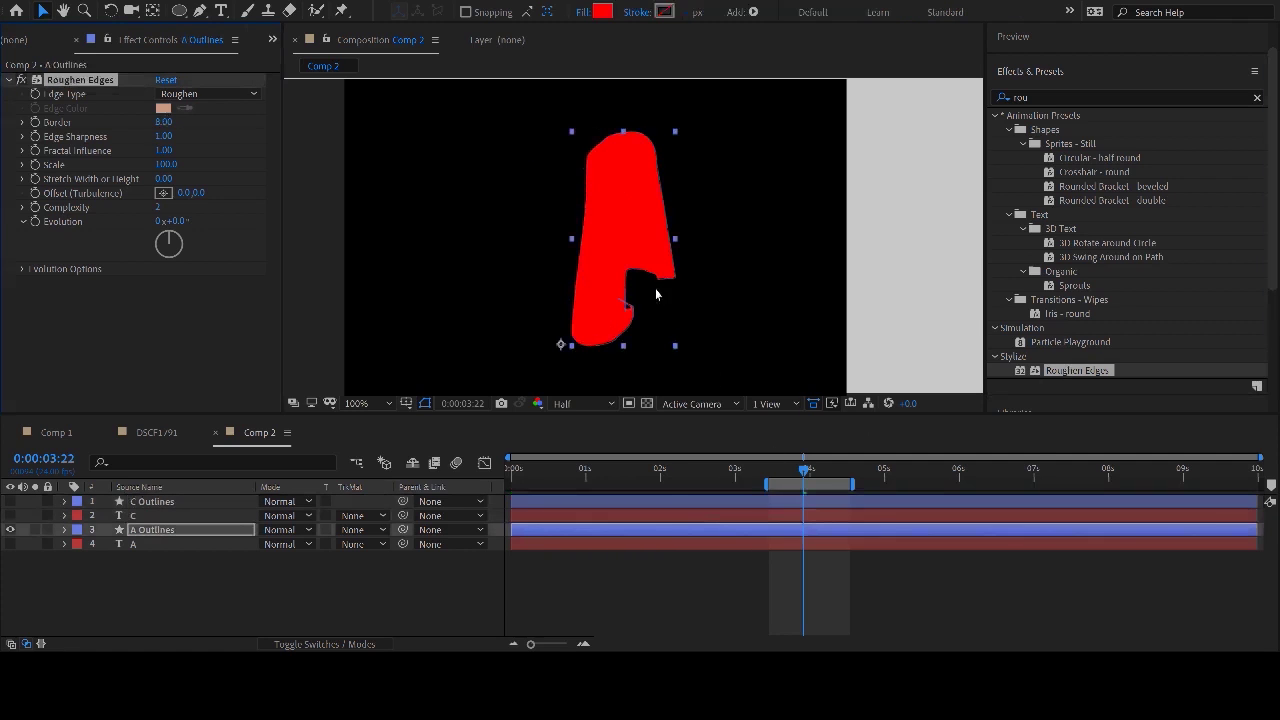
# - Set A Outlines' Roughen Edges to Border 102.50, Edge Sharpness 6.83 and Edge Type Cut
pyautogui.moveTo(164, 122); pyautogui.dragTo(917, 109)
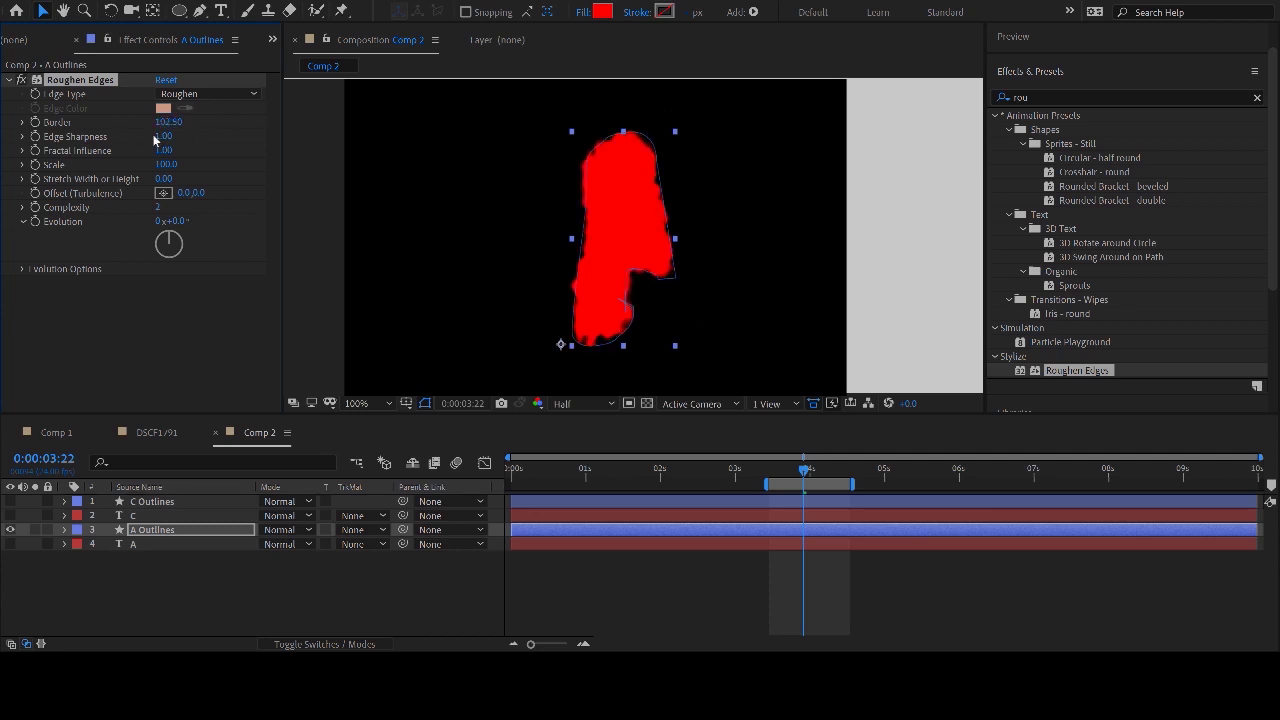
pyautogui.moveTo(164, 136); pyautogui.dragTo(439, 143)
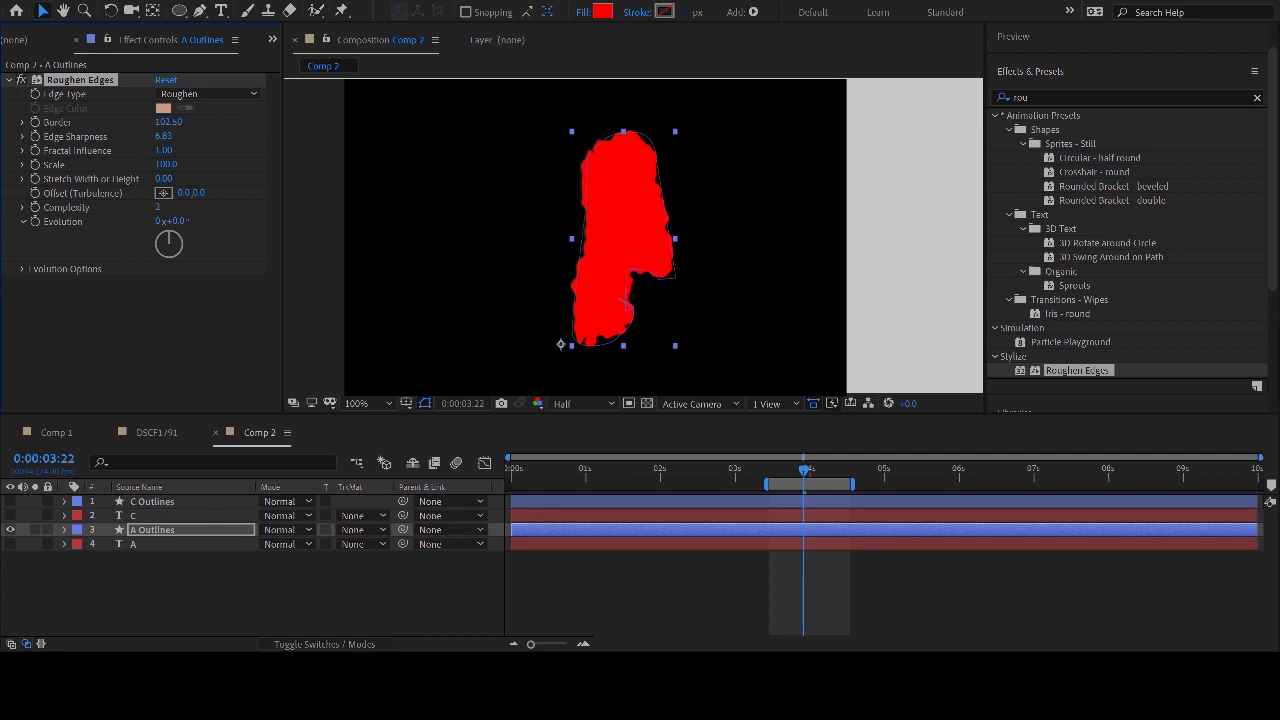
pyautogui.click(772, 554)
pyautogui.moveTo(803, 469); pyautogui.dragTo(836, 470)
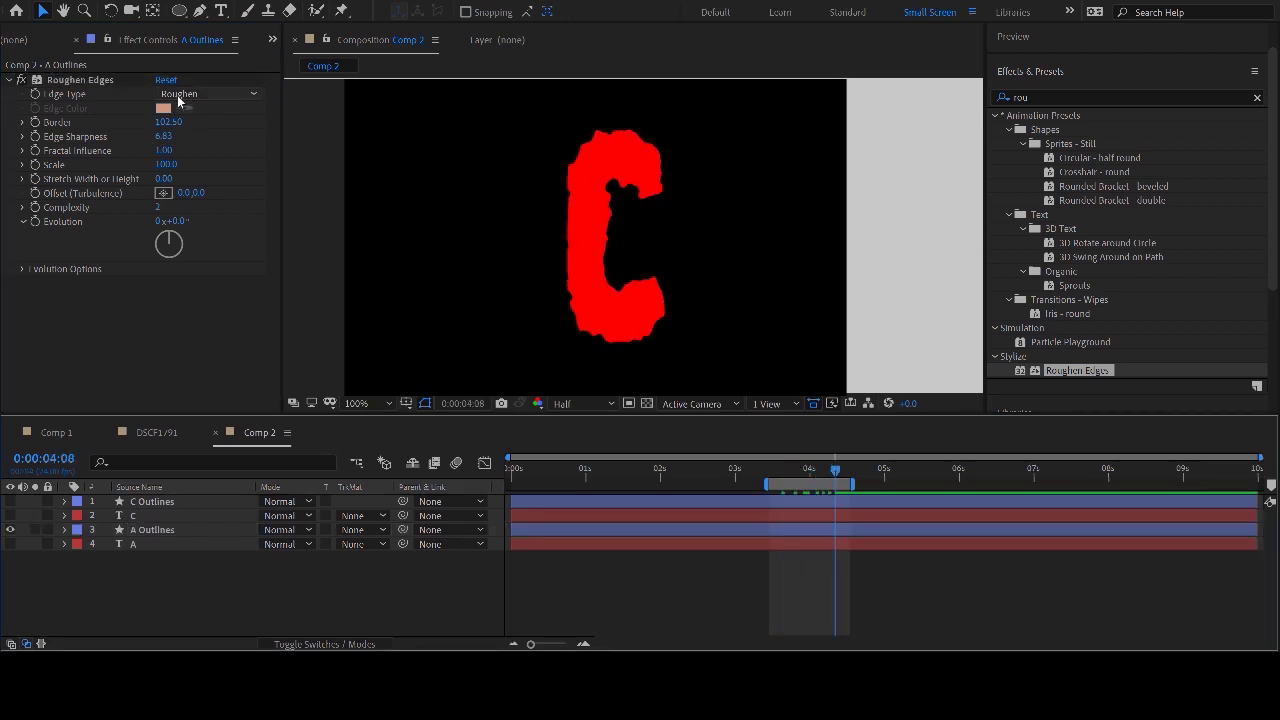
pyautogui.hotkey('ctrl', 'z')
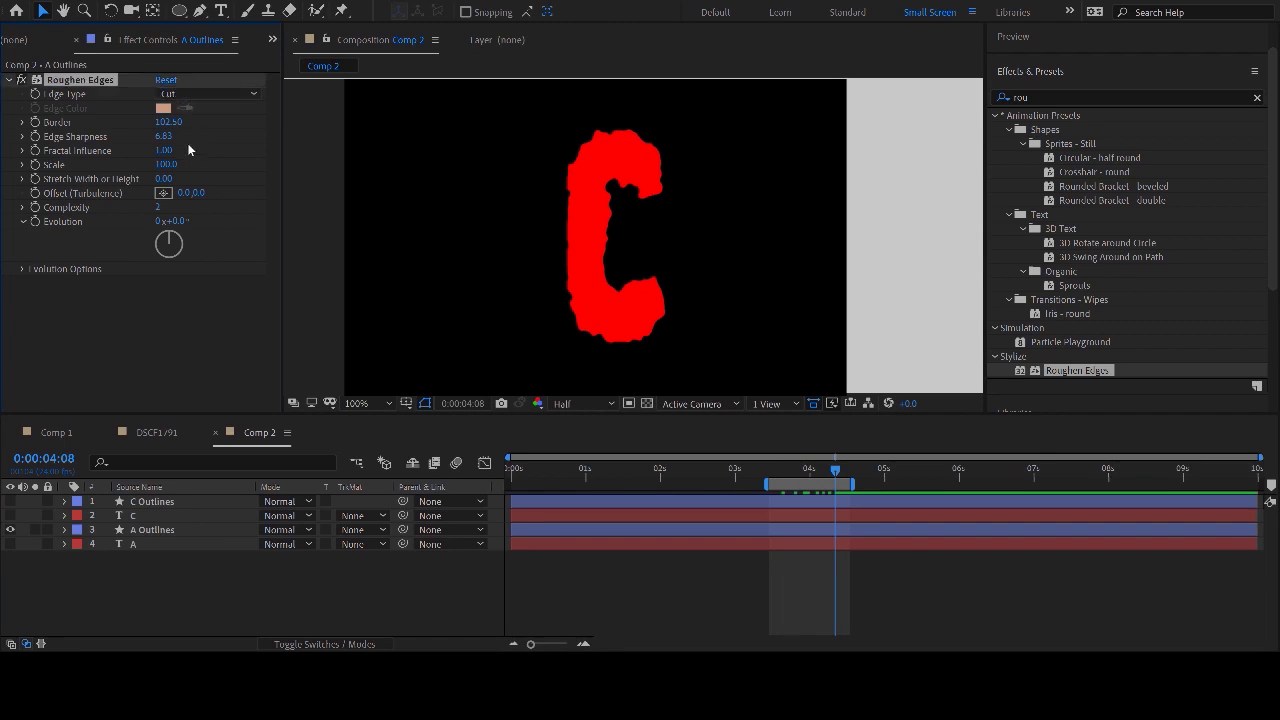
pyautogui.click(763, 560)
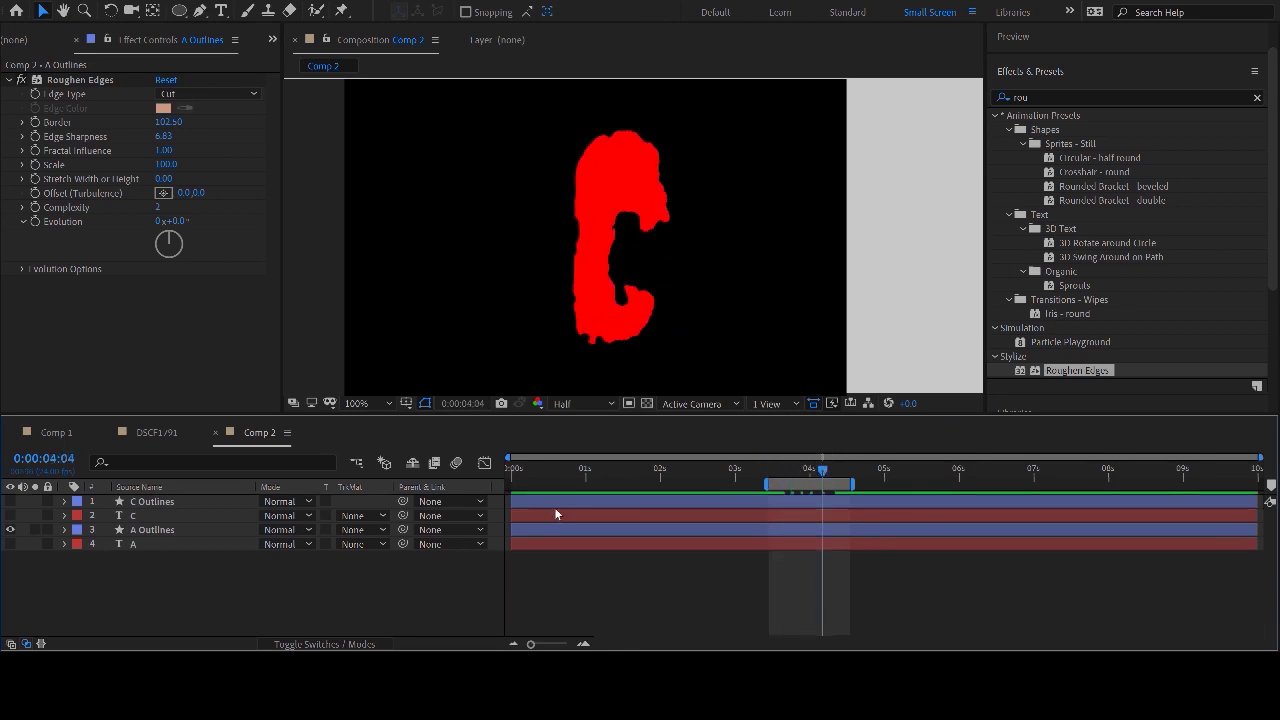
# - Enable Motion Blur on C Outlines and the composition's Motion Blur master switch
pyautogui.click(358, 644)
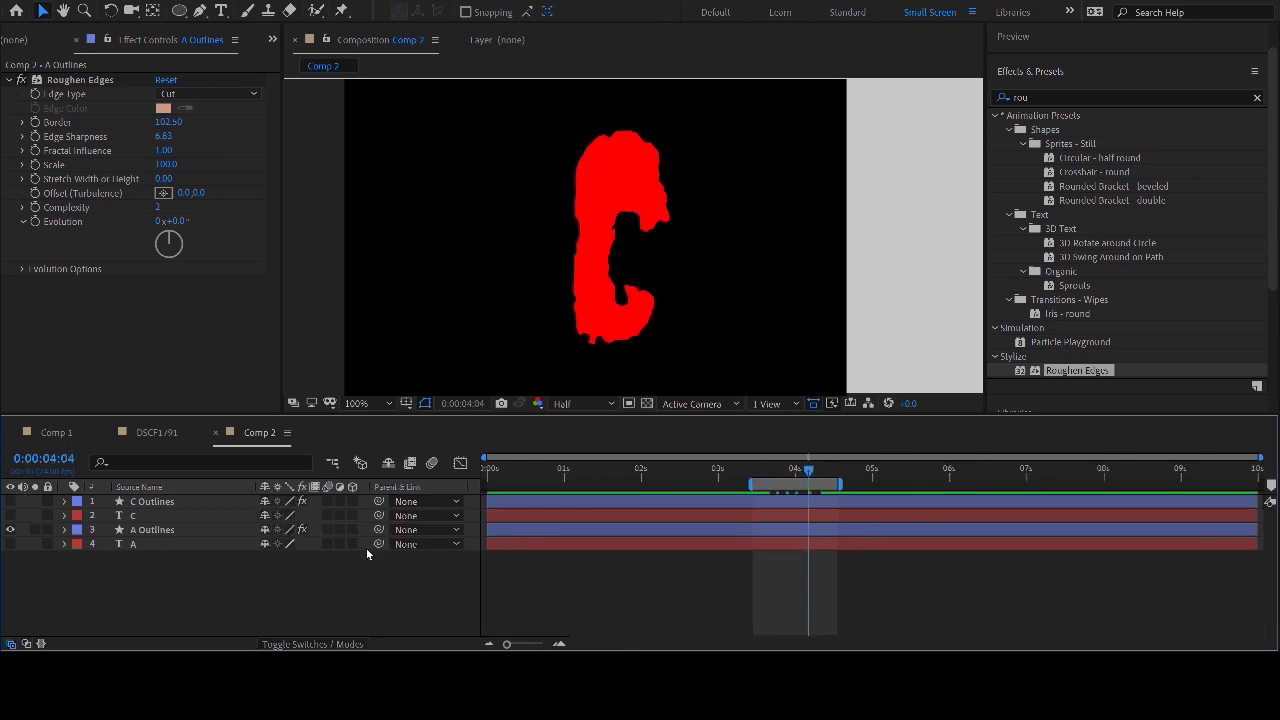
pyautogui.click(326, 501)
pyautogui.click(432, 462)
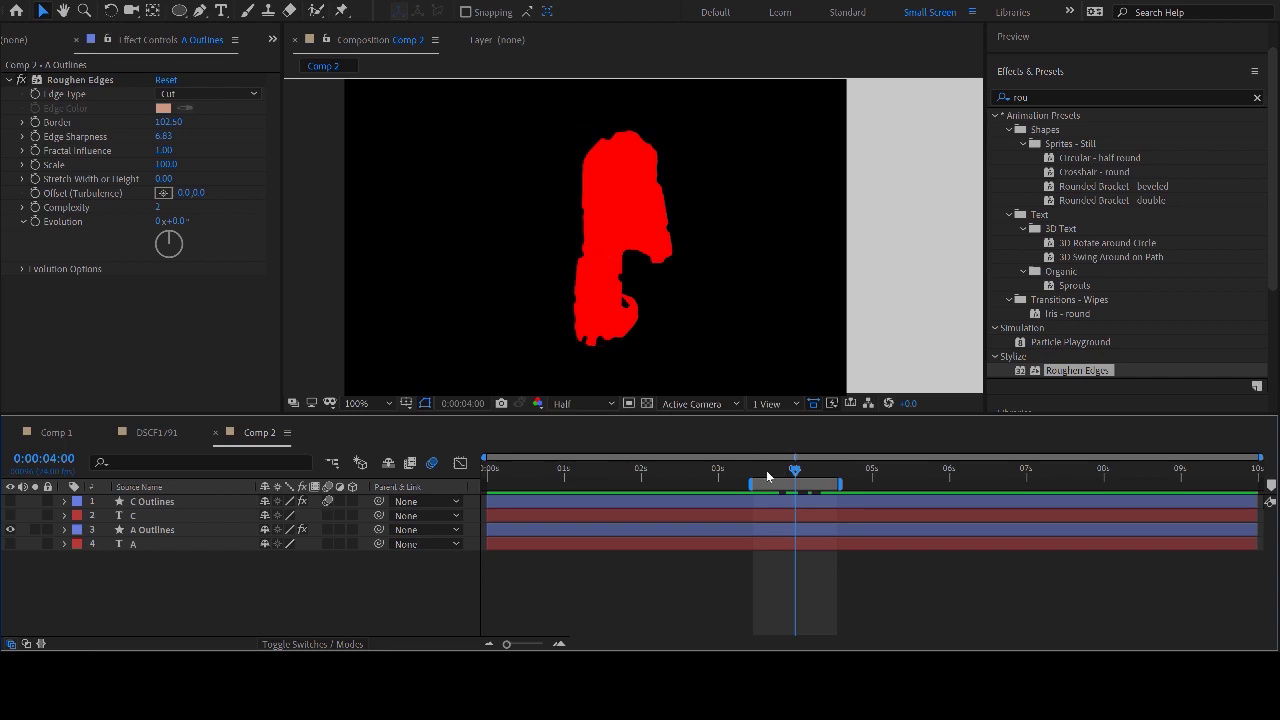
pyautogui.moveTo(765, 478)
pyautogui.mouseDown()
pyautogui.moveTo(837, 461)
pyautogui.moveTo(760, 468)
pyautogui.mouseUp()
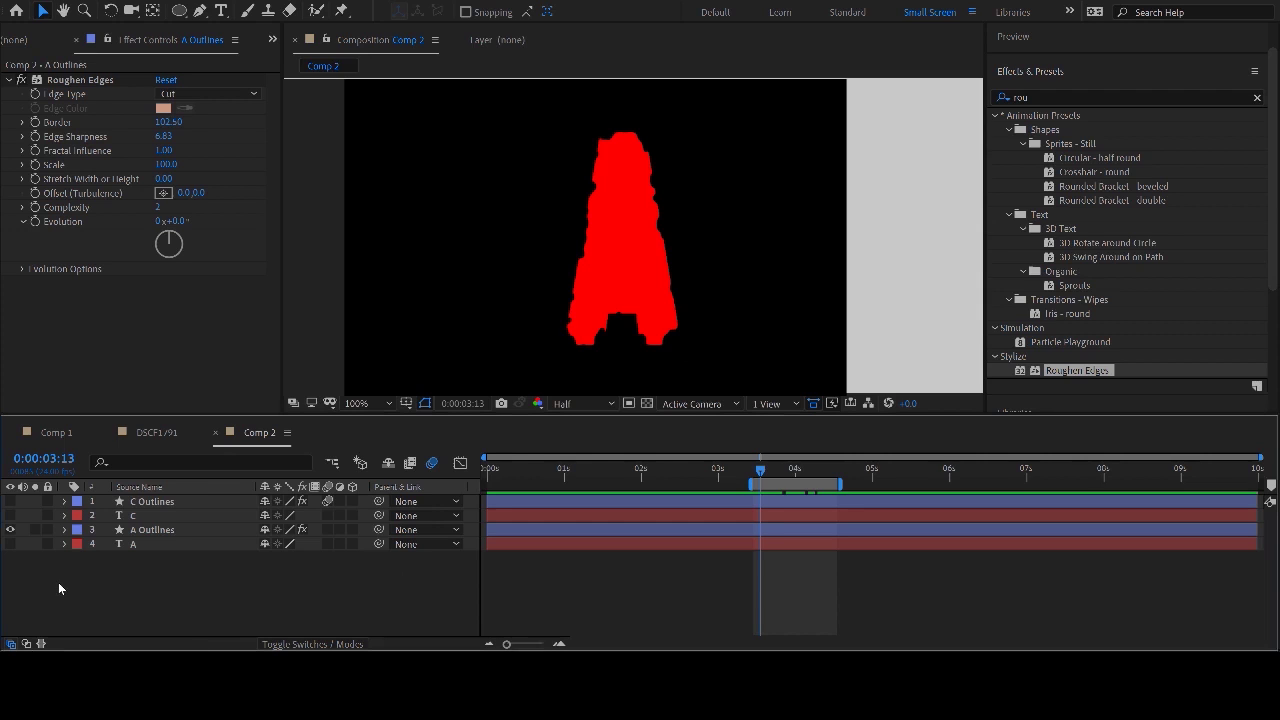
# - Open the character composition from the Project panel
pyautogui.click(28, 41)
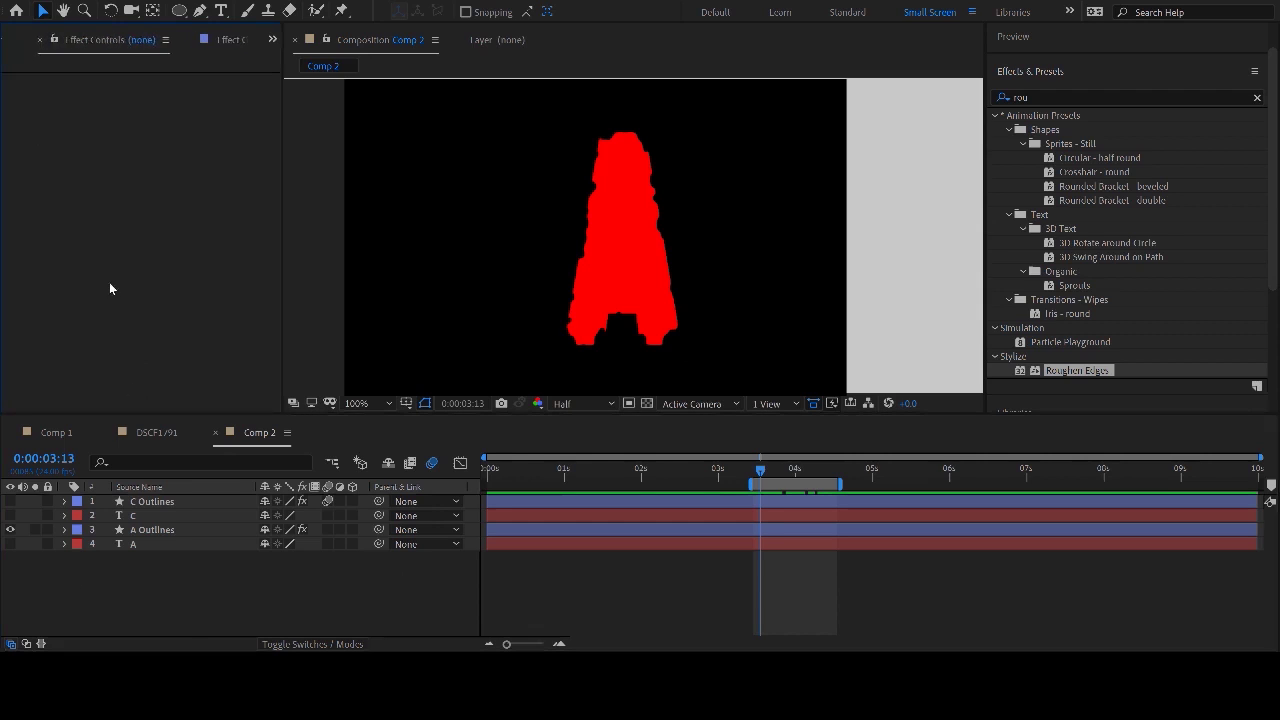
pyautogui.click(4, 42)
pyautogui.click(81, 338)
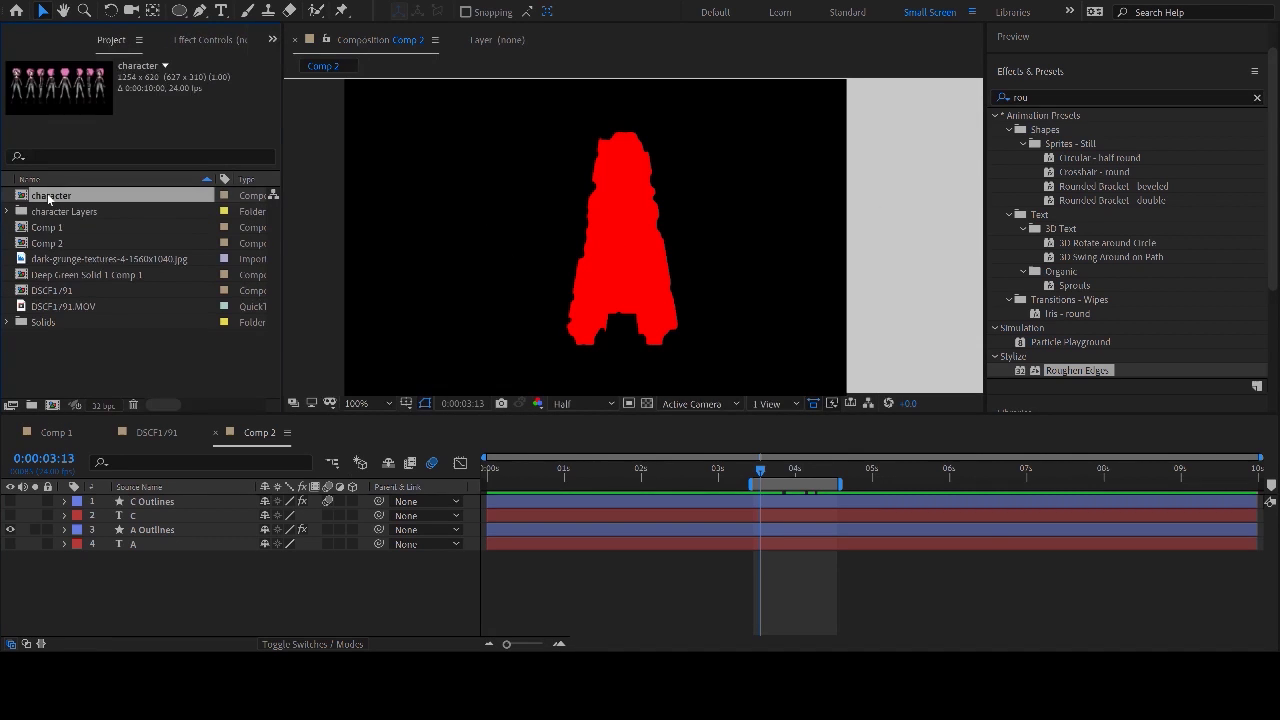
pyautogui.doubleClick(46, 195)
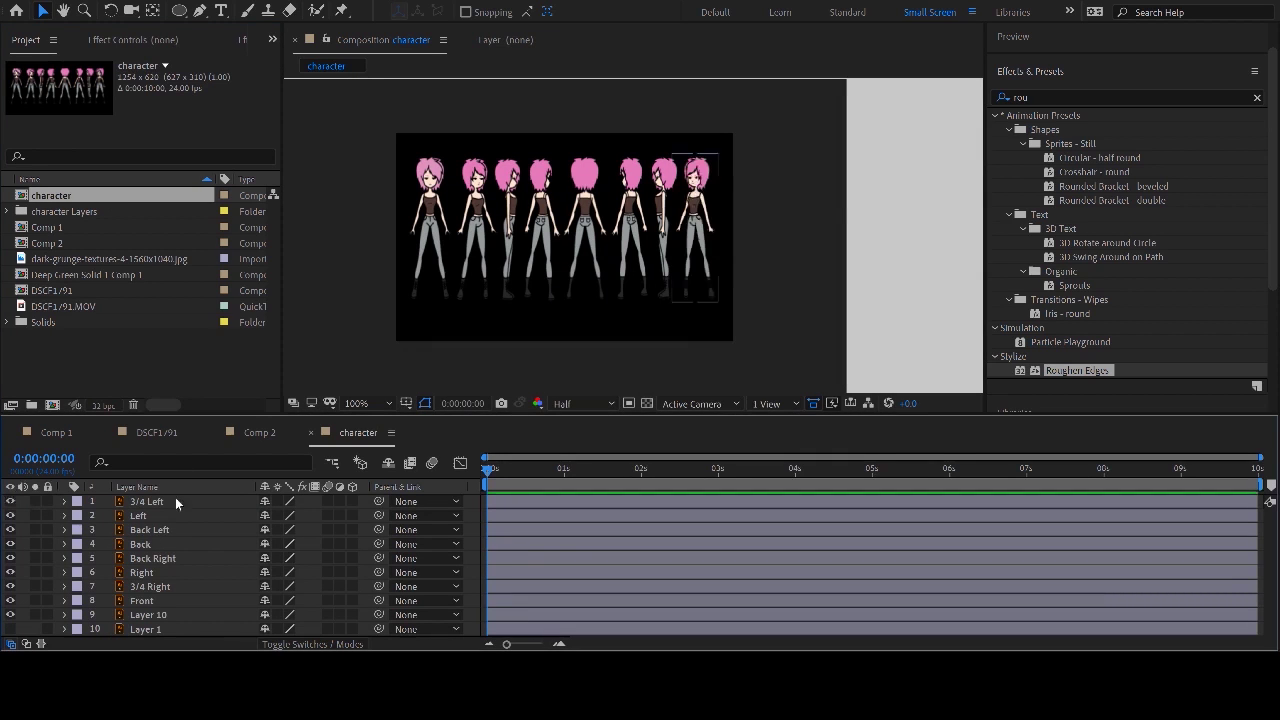
# - Hide layers 2–10, enable Collapse Transformations on 3/4 Left, and drag the character toward centre
pyautogui.moveTo(10, 515); pyautogui.dragTo(10, 629)
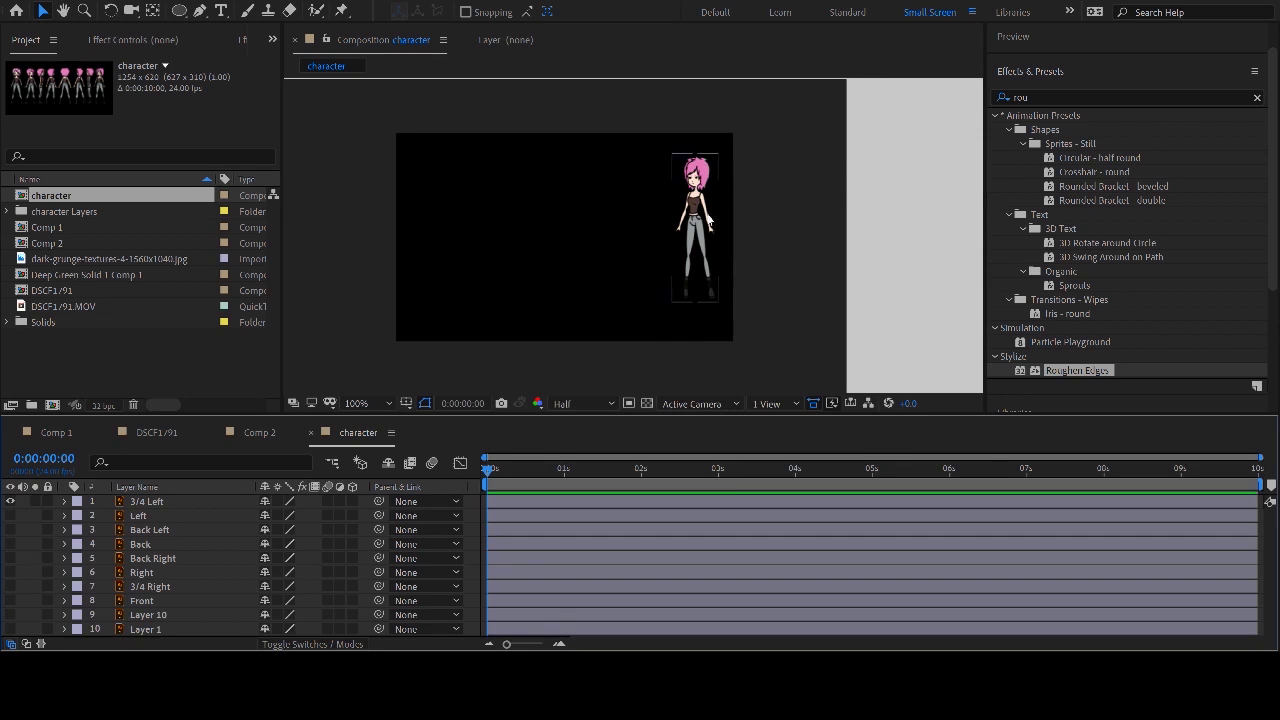
pyautogui.scroll(1, 572, 295)
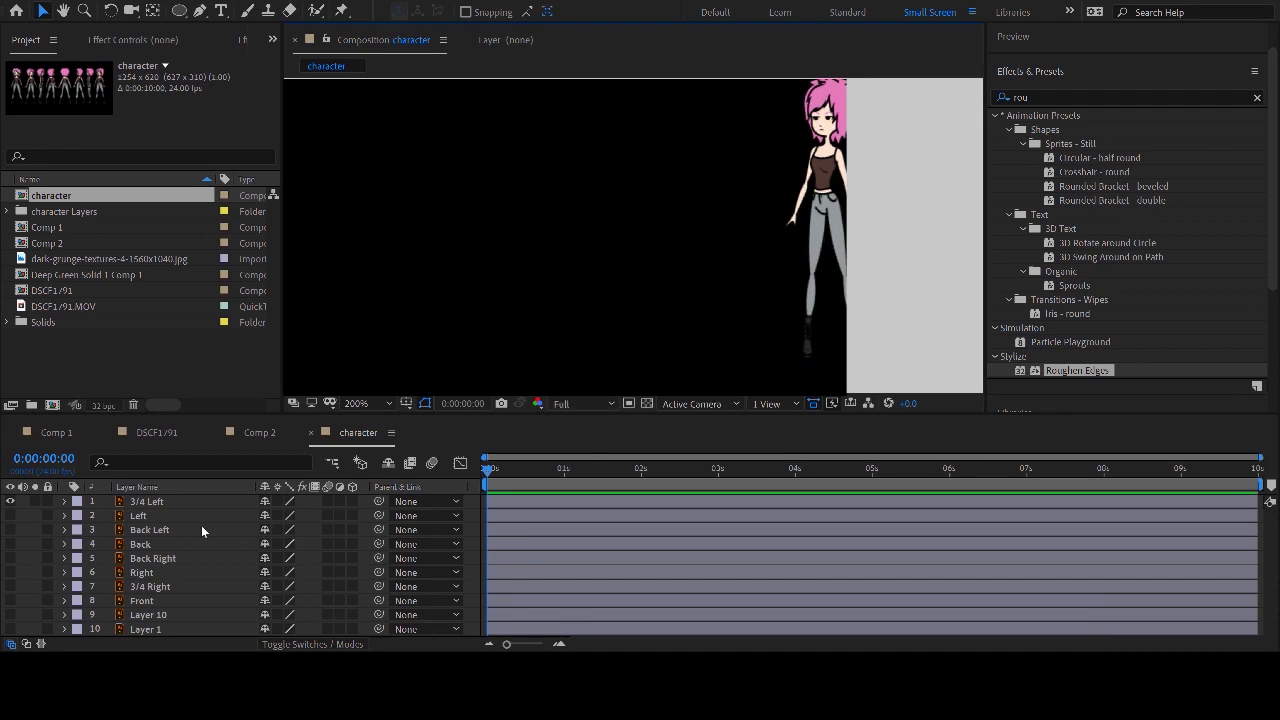
pyautogui.click(277, 501)
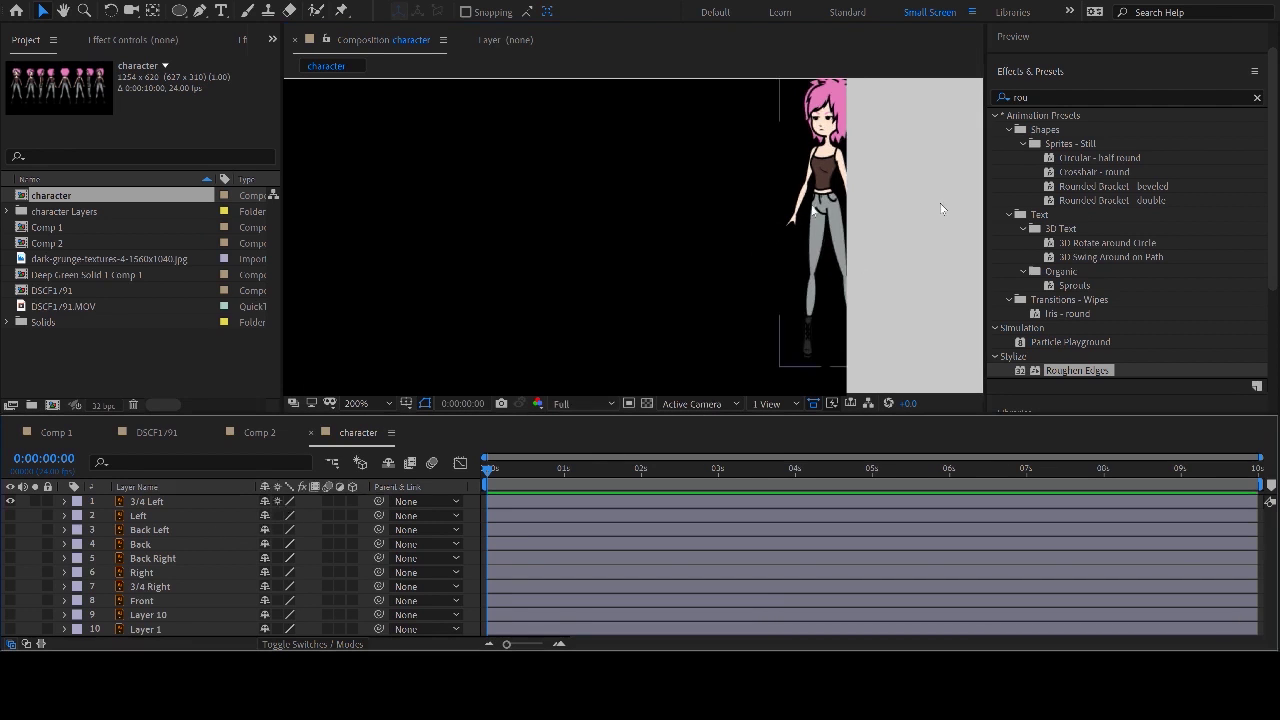
pyautogui.moveTo(880, 195); pyautogui.dragTo(691, 237)
pyautogui.moveTo(602, 245); pyautogui.dragTo(542, 221)
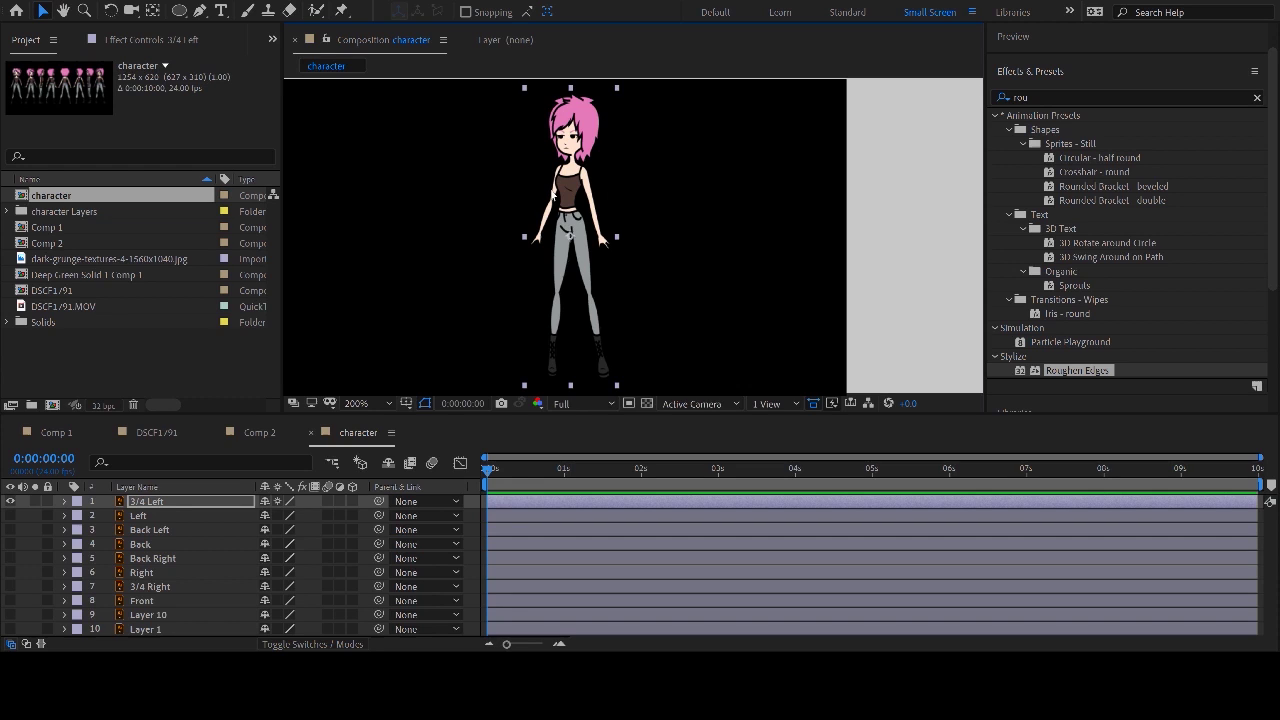
# - Nudge the 3/4 Left character slightly left and up, then select the Puppet Position Pin tool
pyautogui.moveTo(574, 195); pyautogui.dragTo(513, 198)
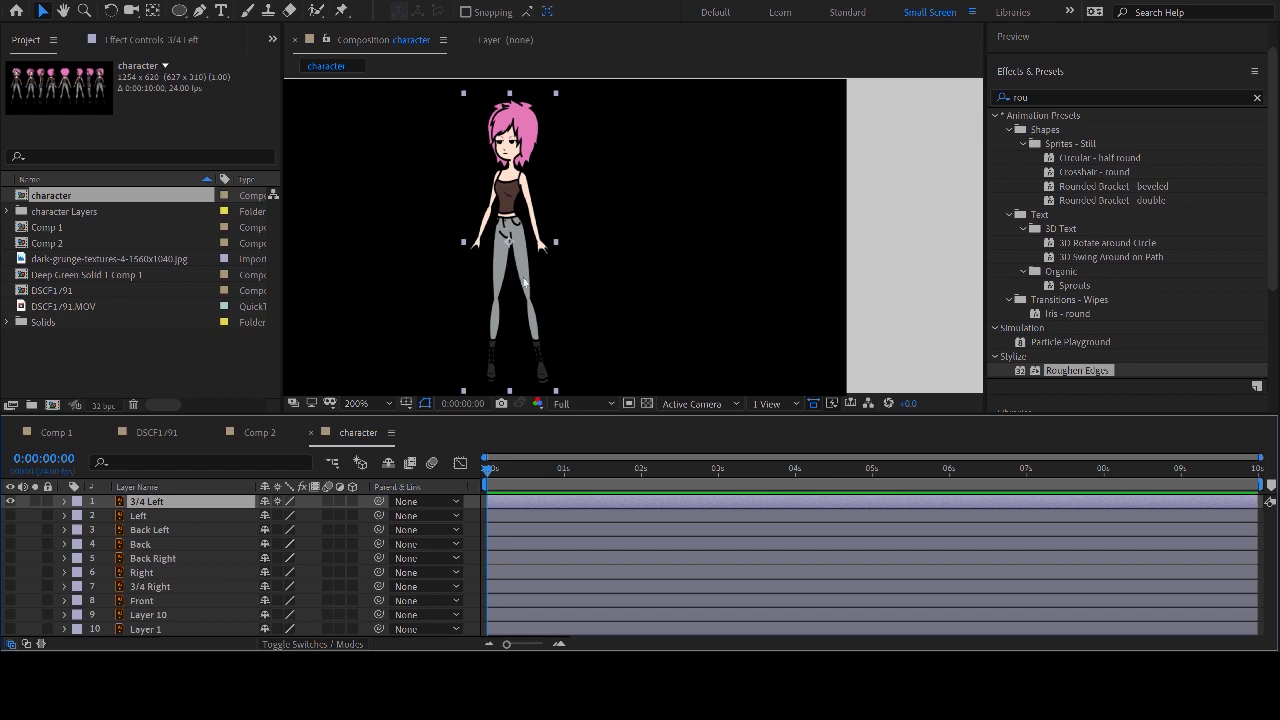
pyautogui.moveTo(511, 213); pyautogui.dragTo(480, 208)
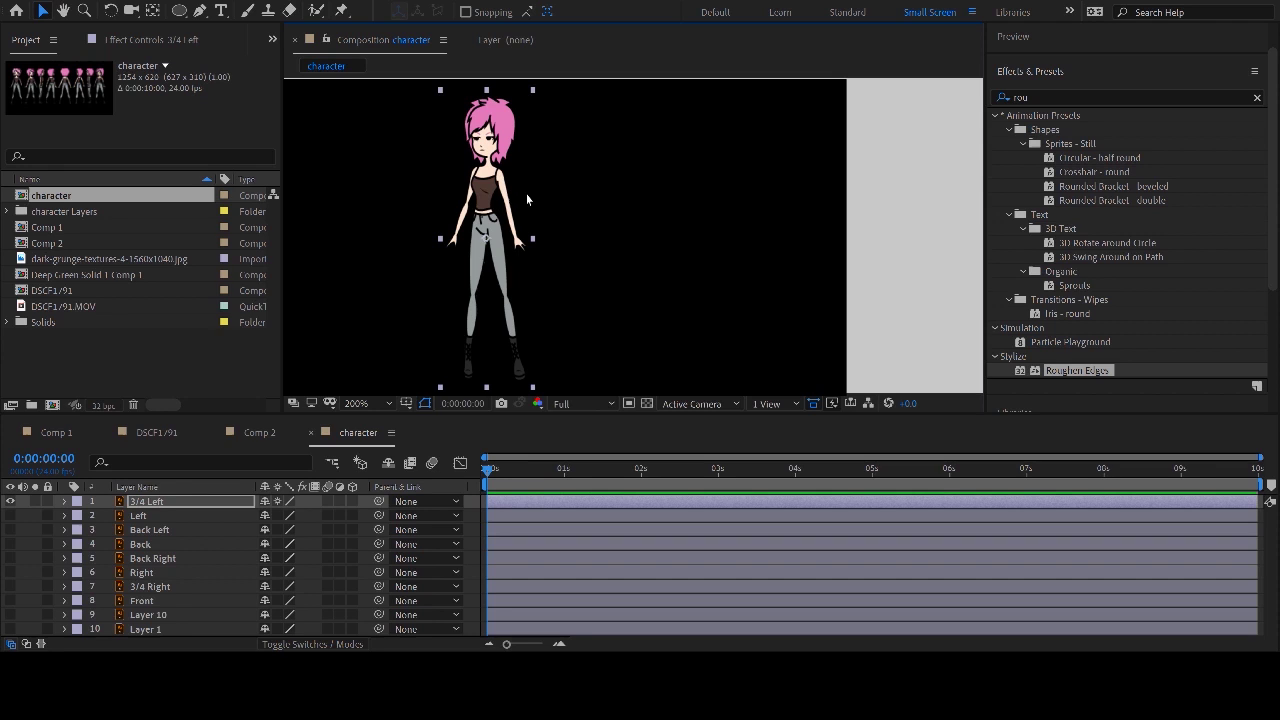
pyautogui.click(339, 11)
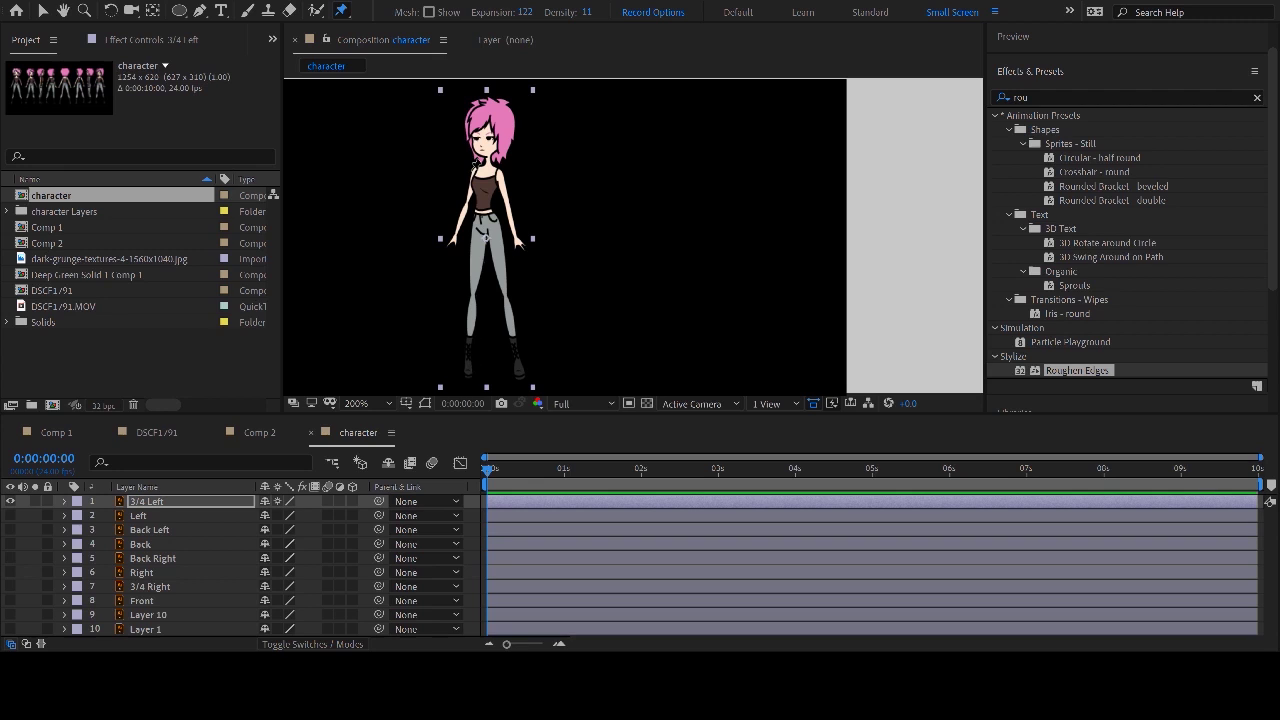
# - Pre-compose the 3/4 Left layer into '3/4 Left Comp 1'
pyautogui.click(474, 345)
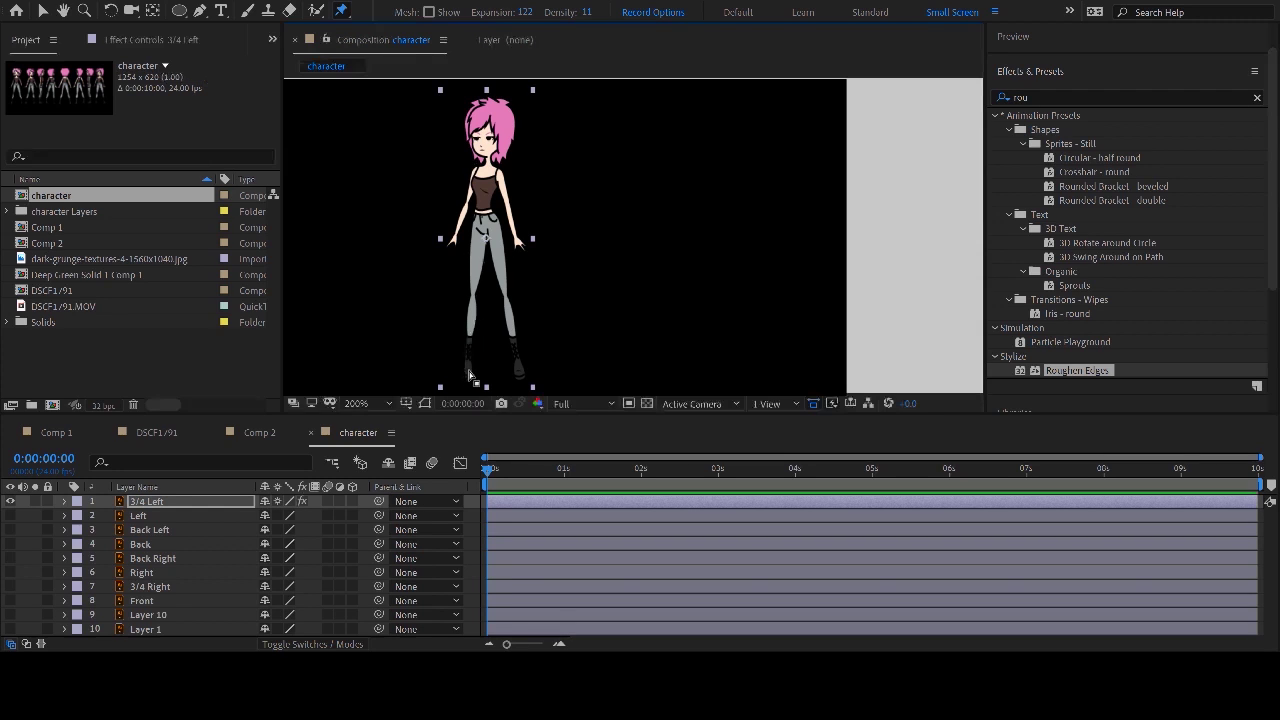
pyautogui.click(493, 505)
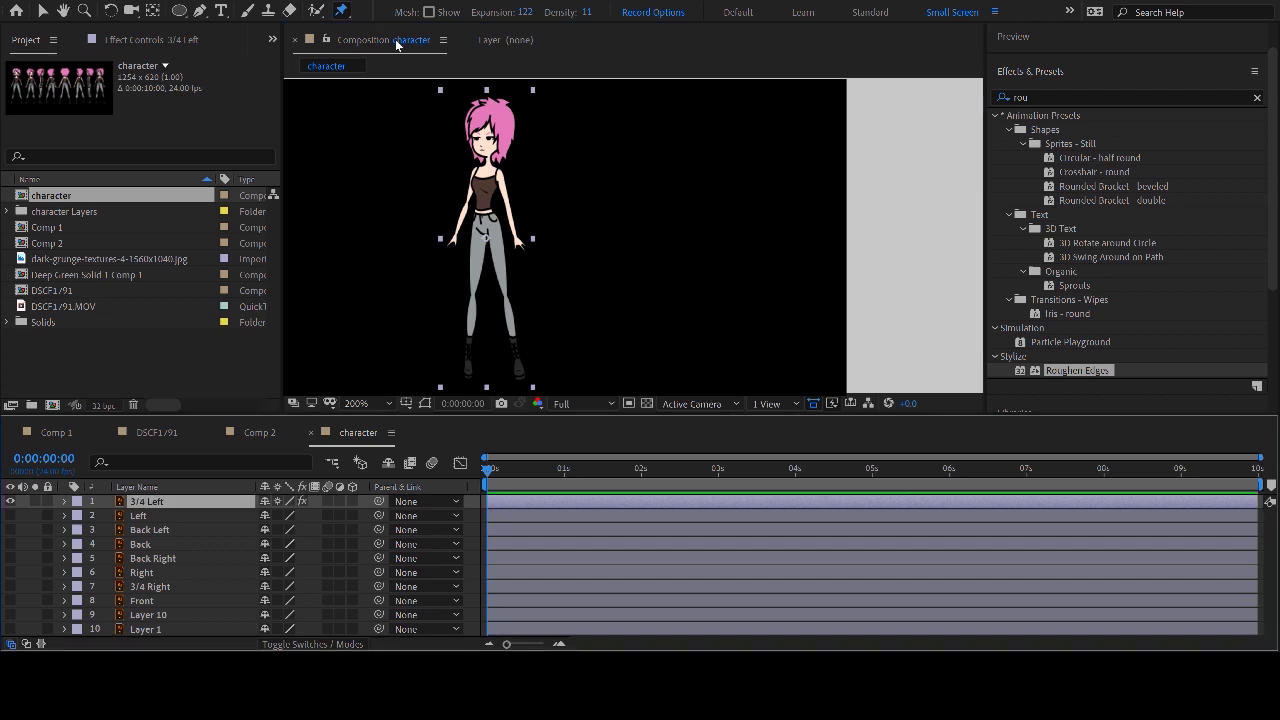
pyautogui.click(345, 14)
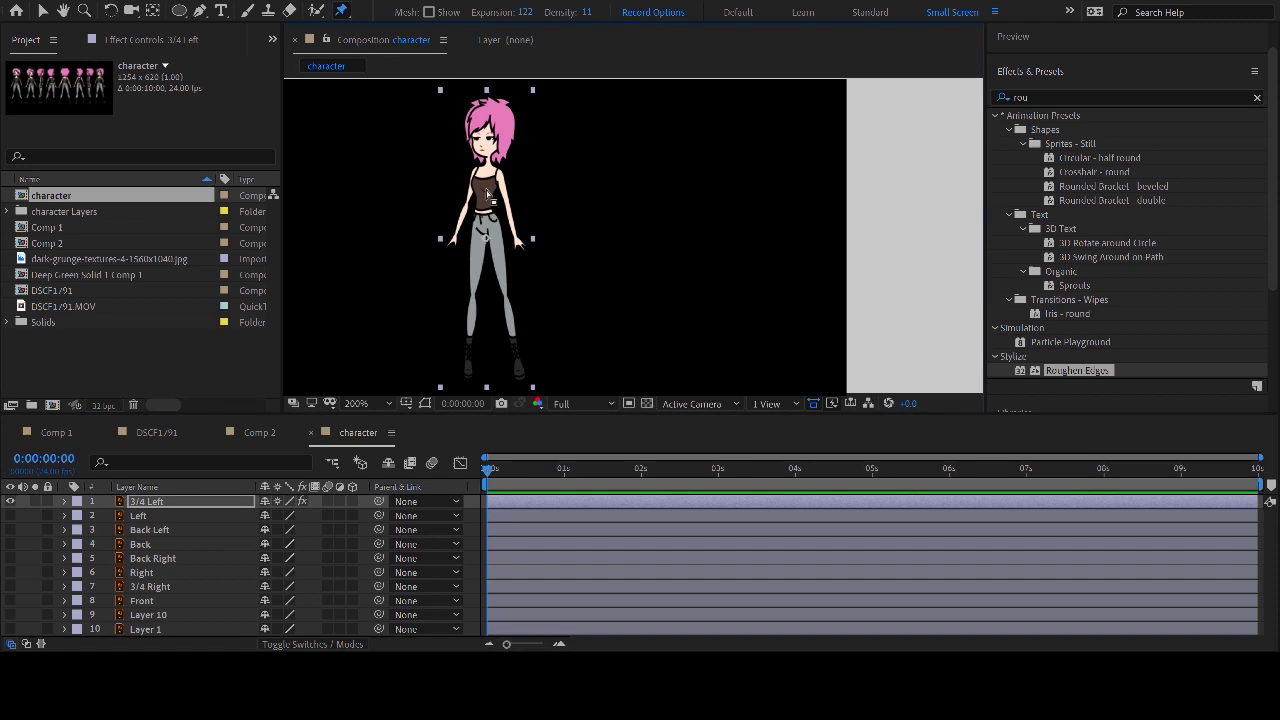
pyautogui.click(145, 505)
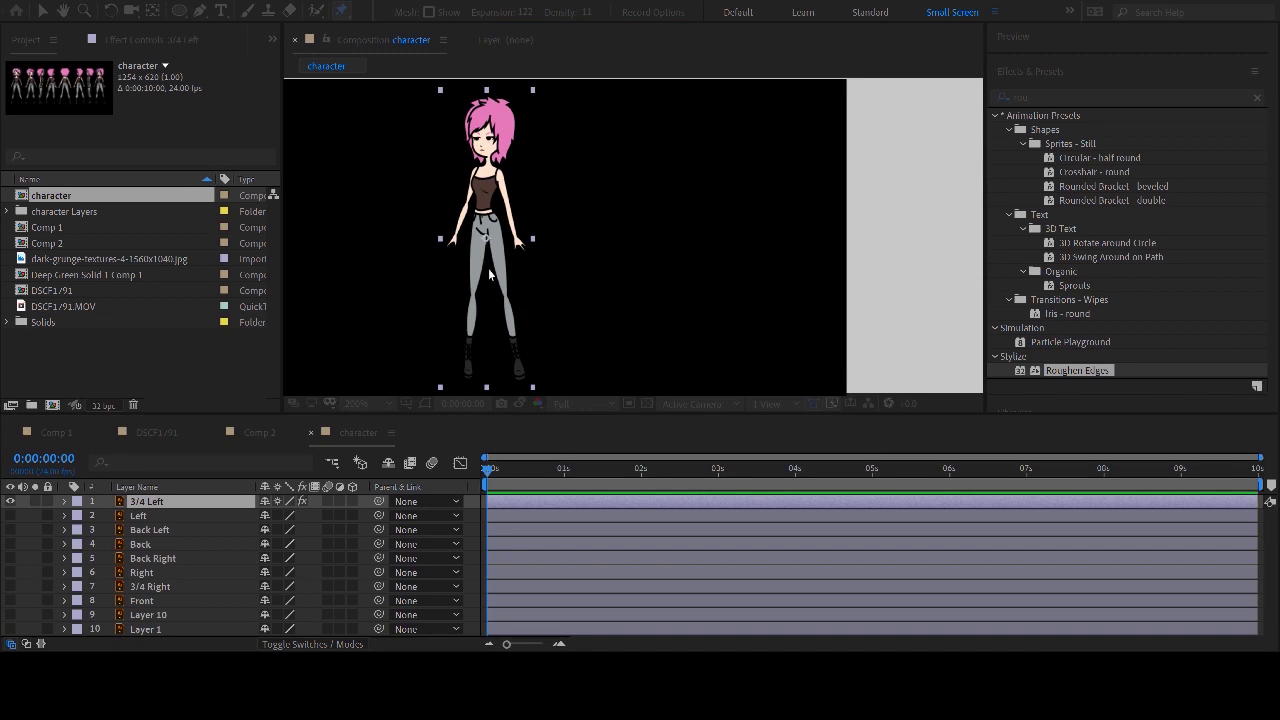
pyautogui.press('Return')
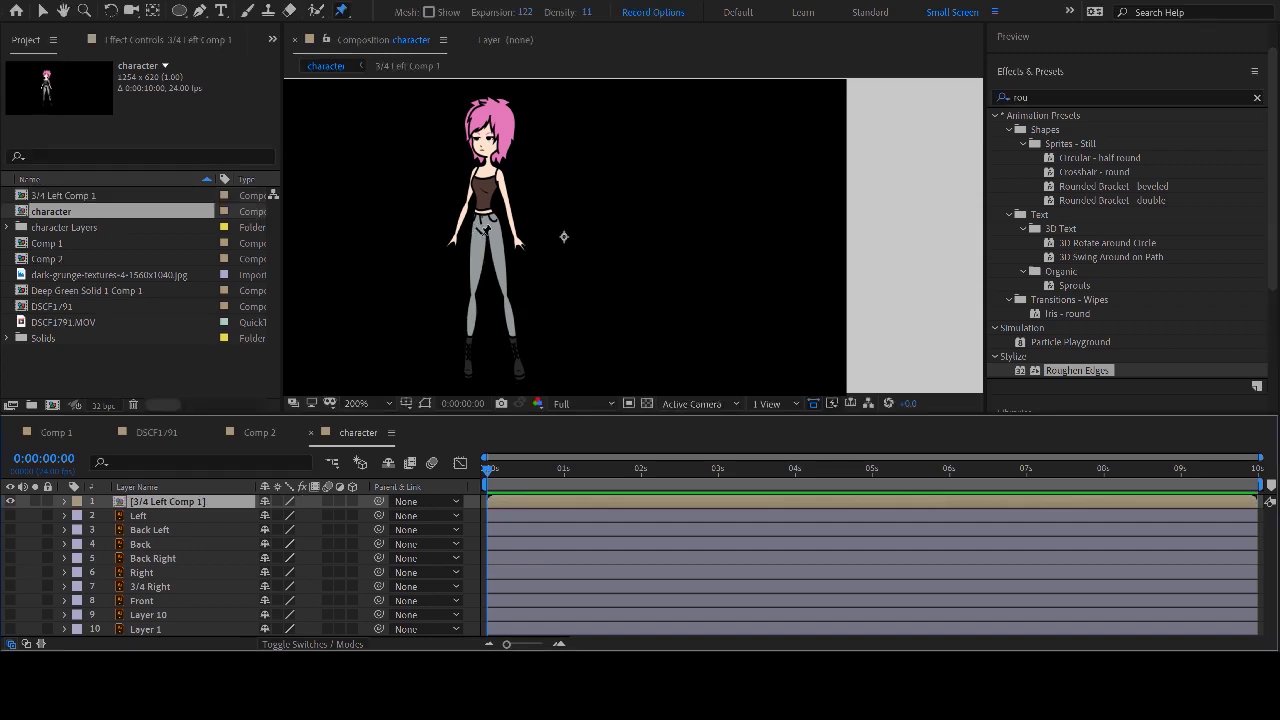
# - Pin the hip, left knee, left ankle, chest, forehead, neck and left shoulder
pyautogui.click(483, 231)
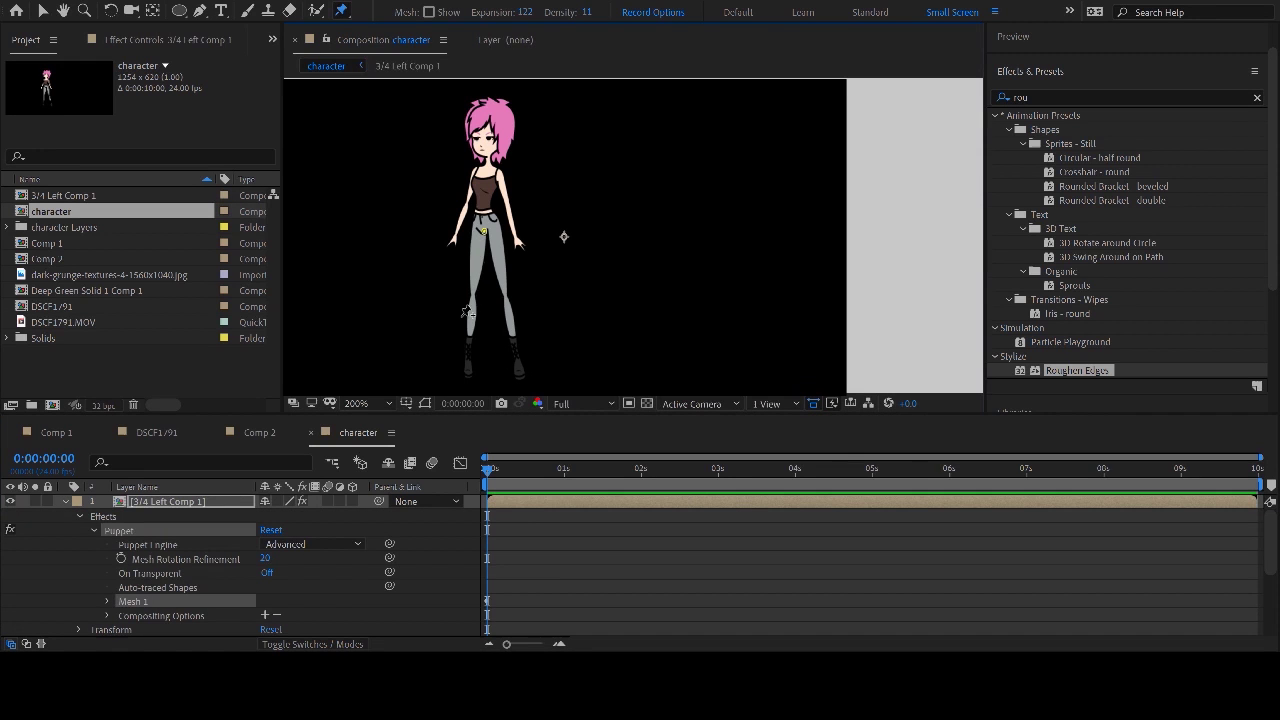
pyautogui.click(471, 293)
pyautogui.click(468, 363)
pyautogui.click(484, 181)
pyautogui.click(485, 123)
pyautogui.click(480, 166)
pyautogui.click(474, 173)
# - Pin the right shoulder and arm, left elbow, both hands, right knee and right foot
pyautogui.click(500, 175)
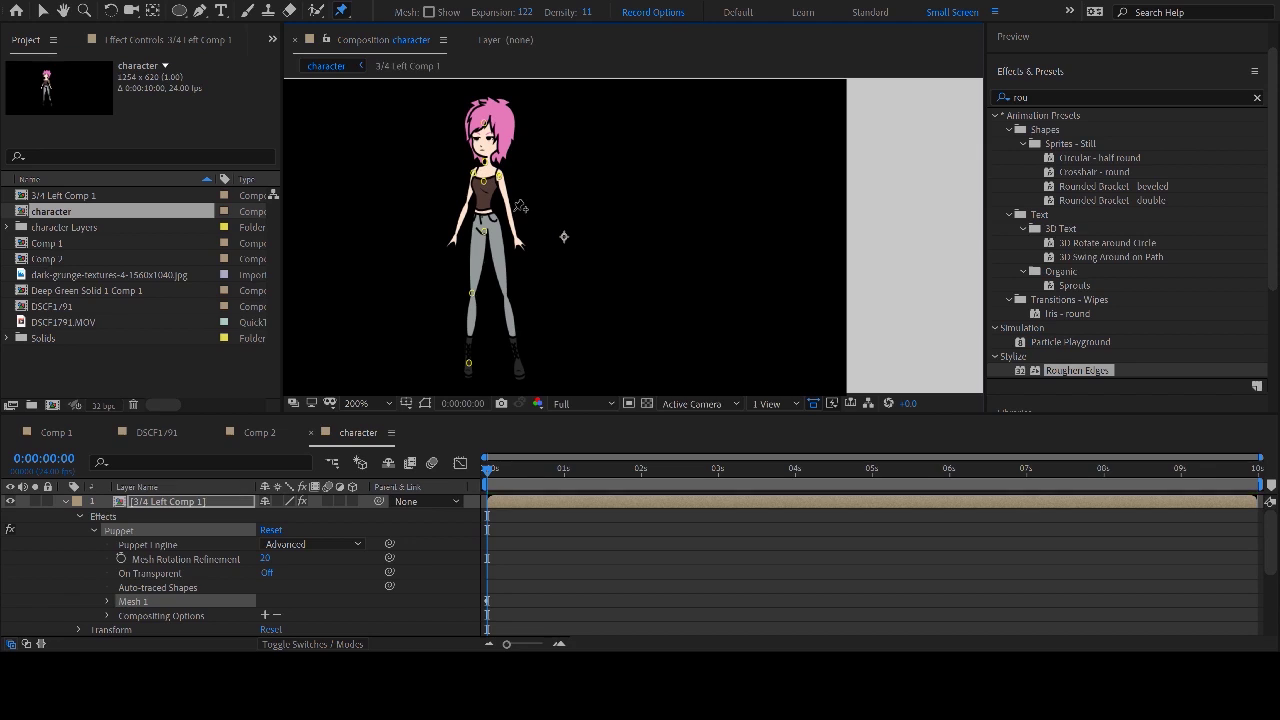
pyautogui.click(517, 224)
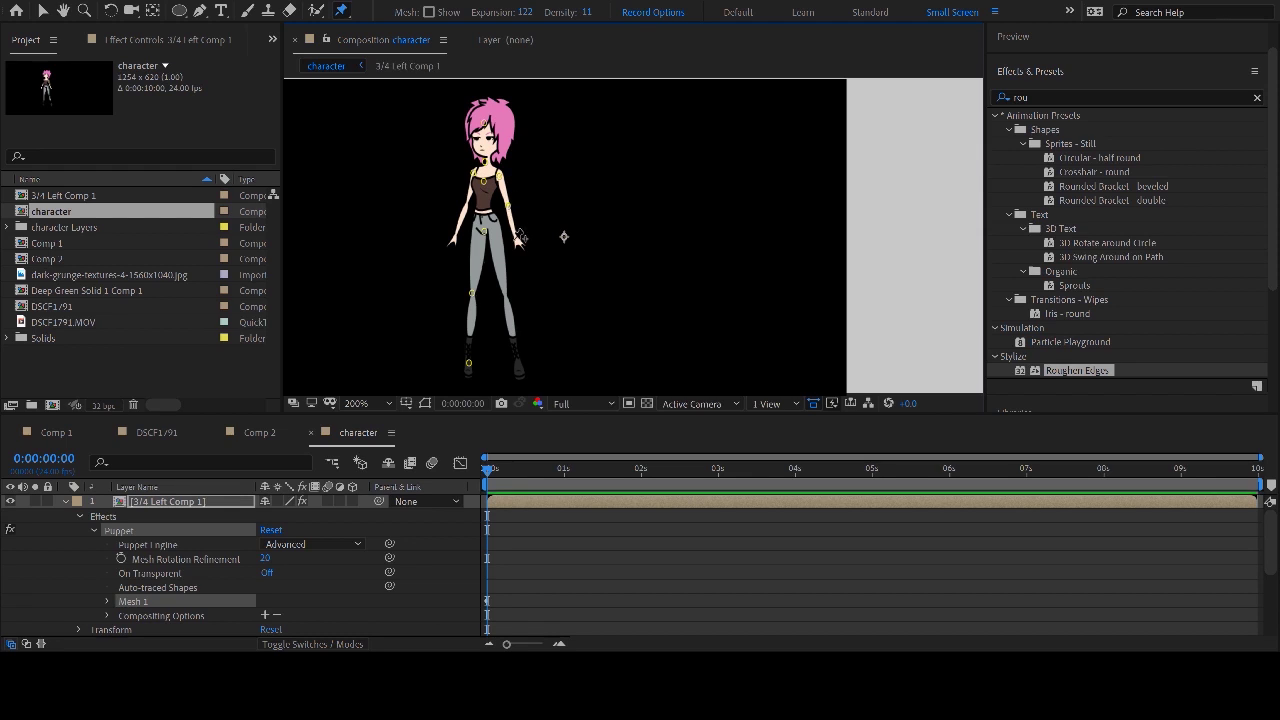
pyautogui.click(465, 204)
pyautogui.click(462, 230)
pyautogui.click(515, 243)
pyautogui.click(503, 295)
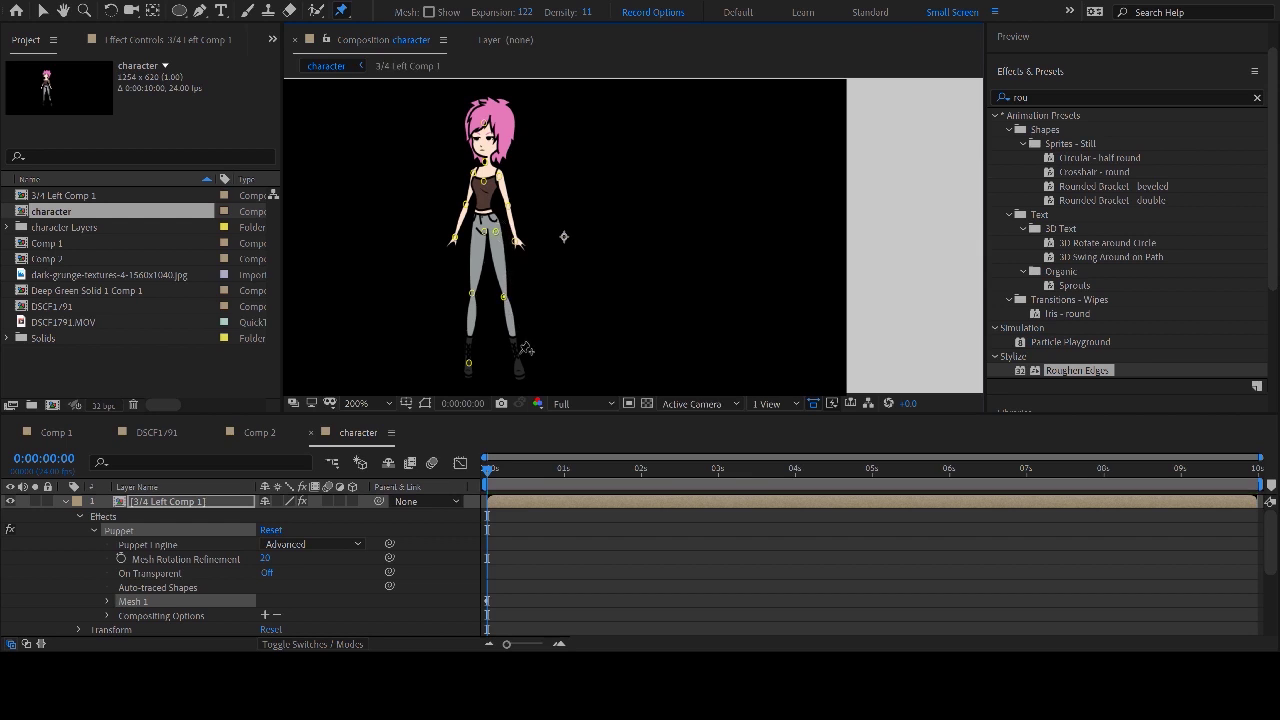
pyautogui.click(517, 367)
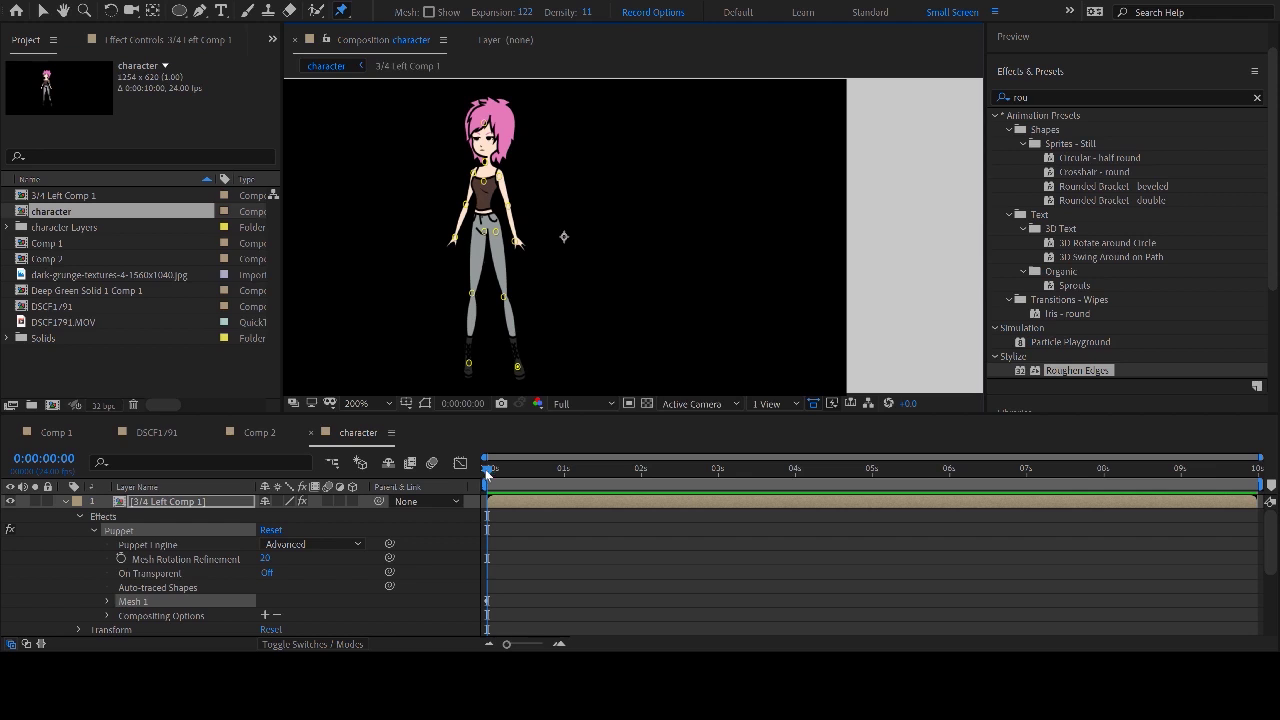
# - At frame 7, spread both arms outward using the hand and shoulder pins, adding a hip pin
pyautogui.moveTo(486, 472); pyautogui.dragTo(509, 470)
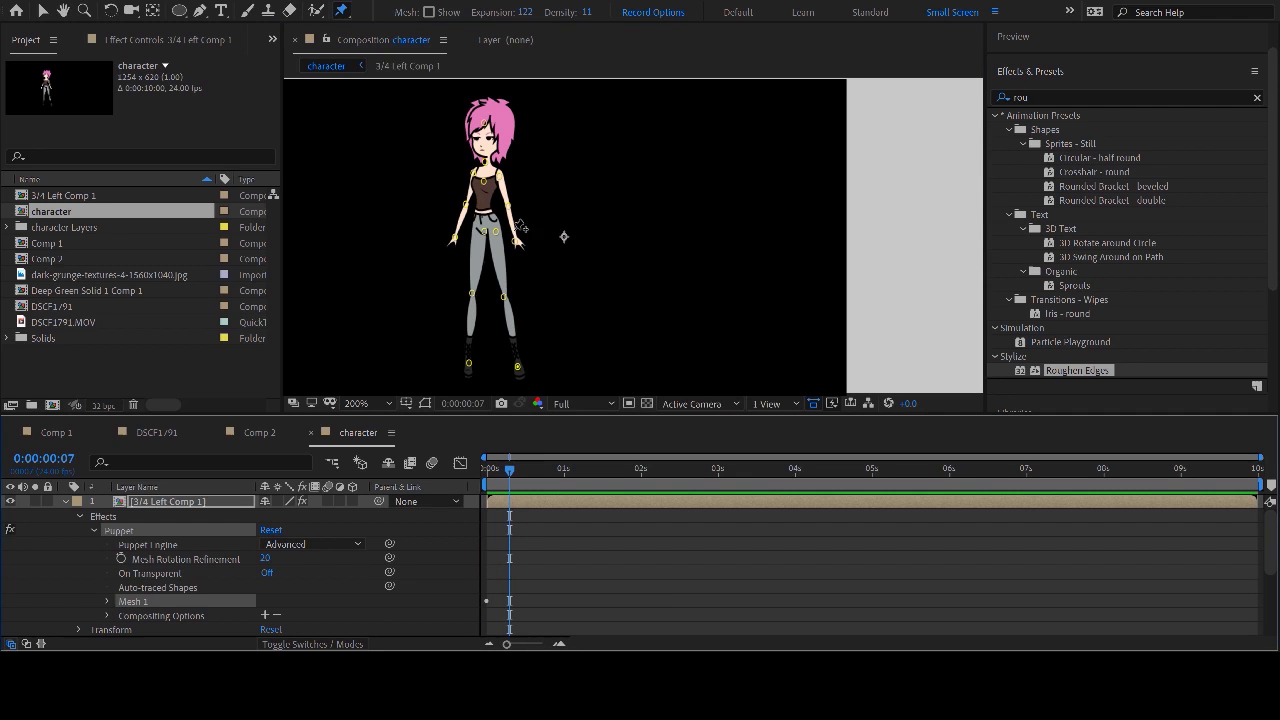
pyautogui.moveTo(522, 250); pyautogui.dragTo(541, 244)
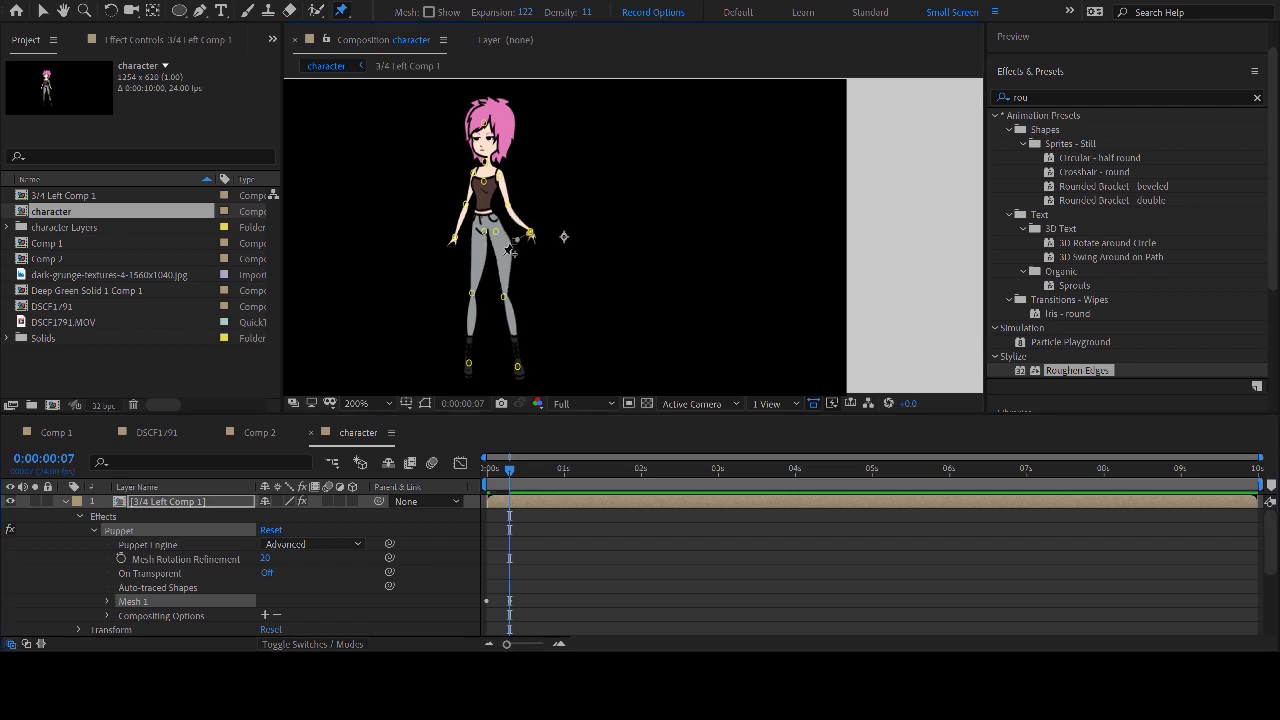
pyautogui.click(502, 255)
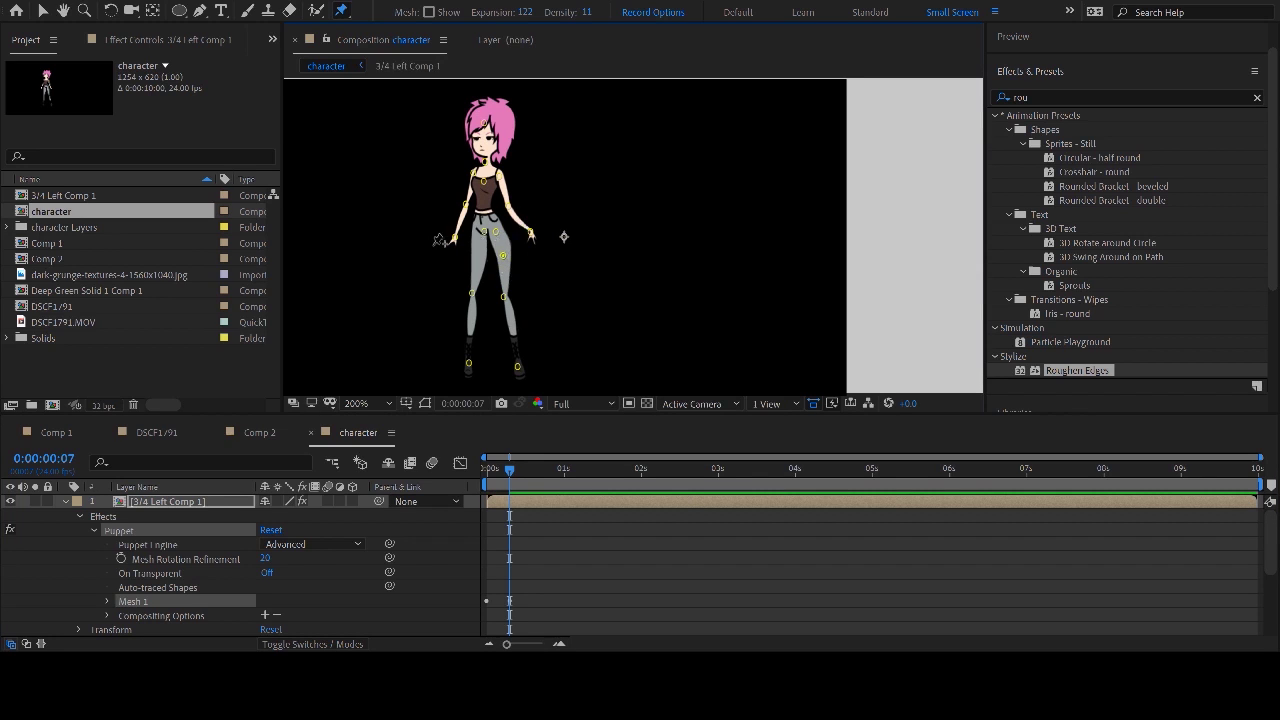
pyautogui.click(523, 201)
pyautogui.moveTo(523, 201); pyautogui.dragTo(514, 204)
pyautogui.click(451, 239)
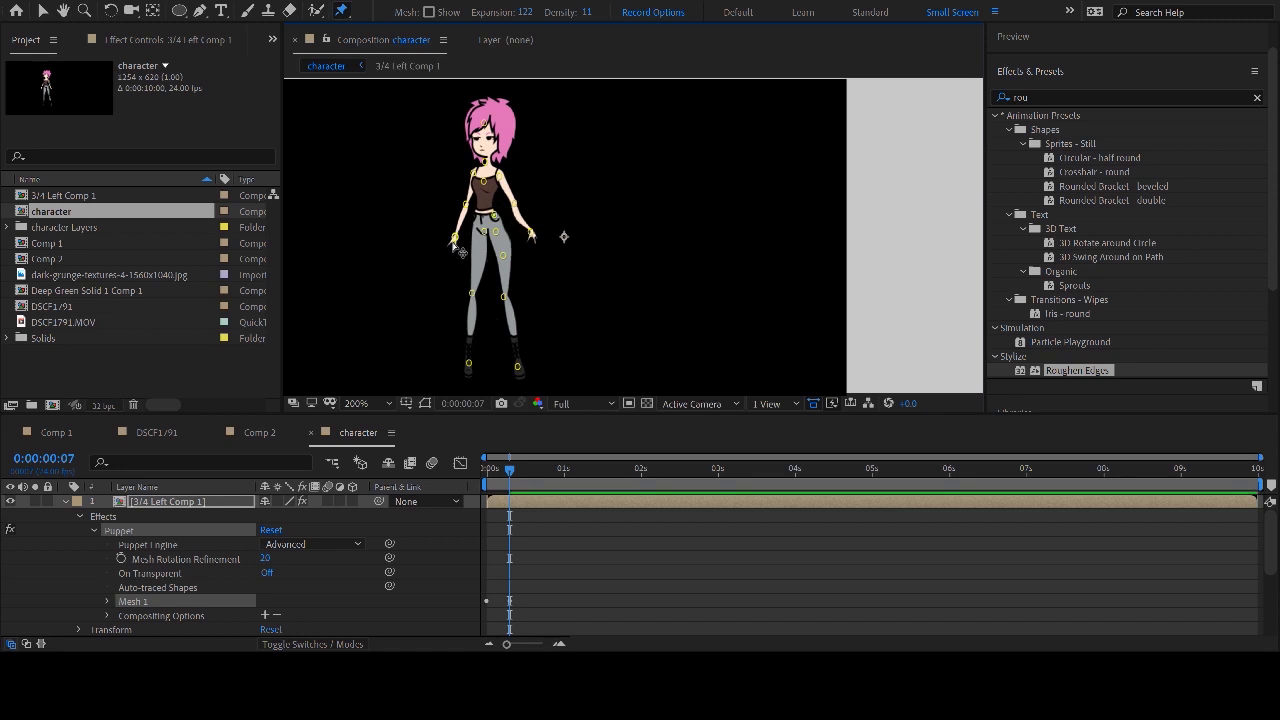
pyautogui.moveTo(450, 238); pyautogui.dragTo(417, 231)
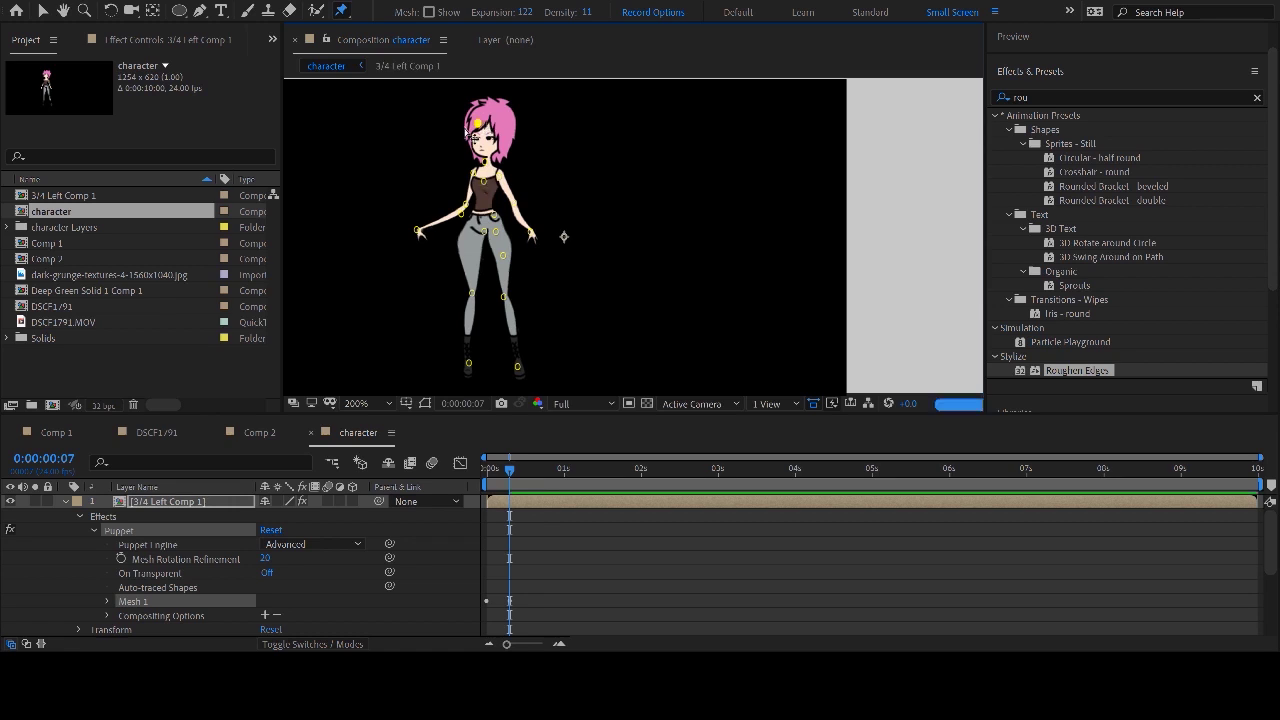
# - Tilt the head and stretch the legs apart, adding a thigh pin to reshape the leg
pyautogui.moveTo(484, 124); pyautogui.dragTo(461, 133)
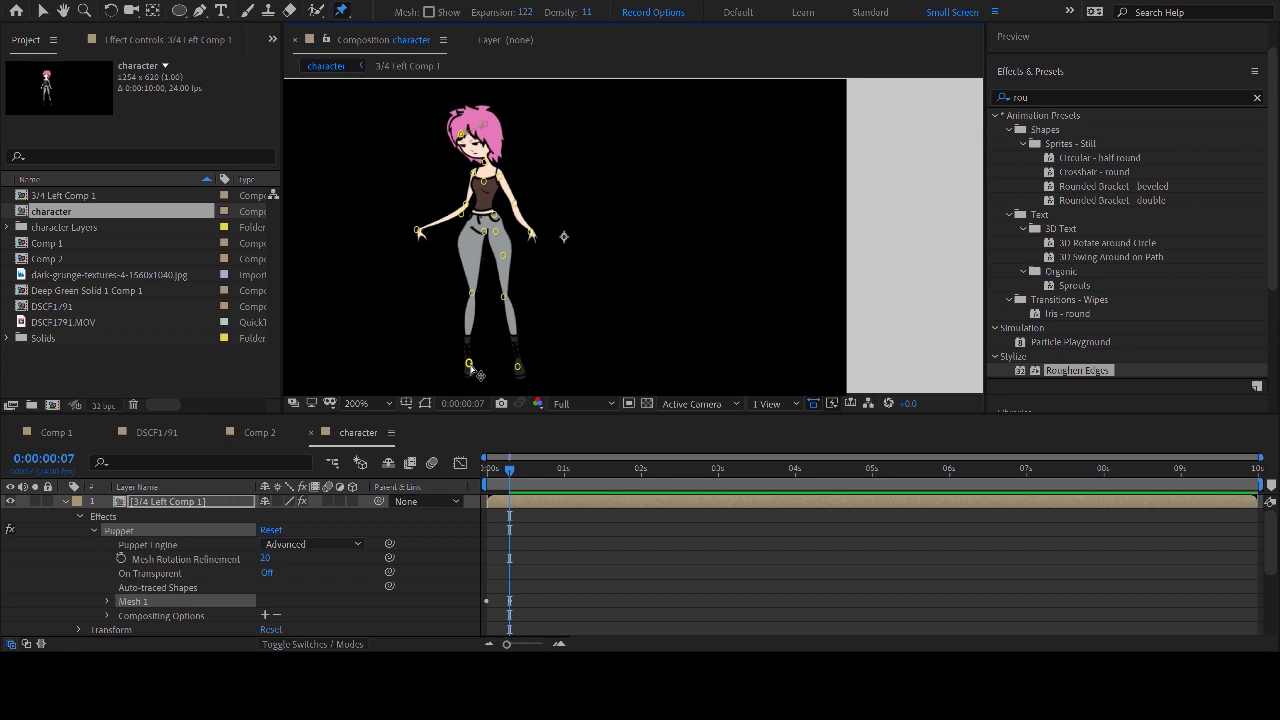
pyautogui.moveTo(468, 363); pyautogui.dragTo(422, 352)
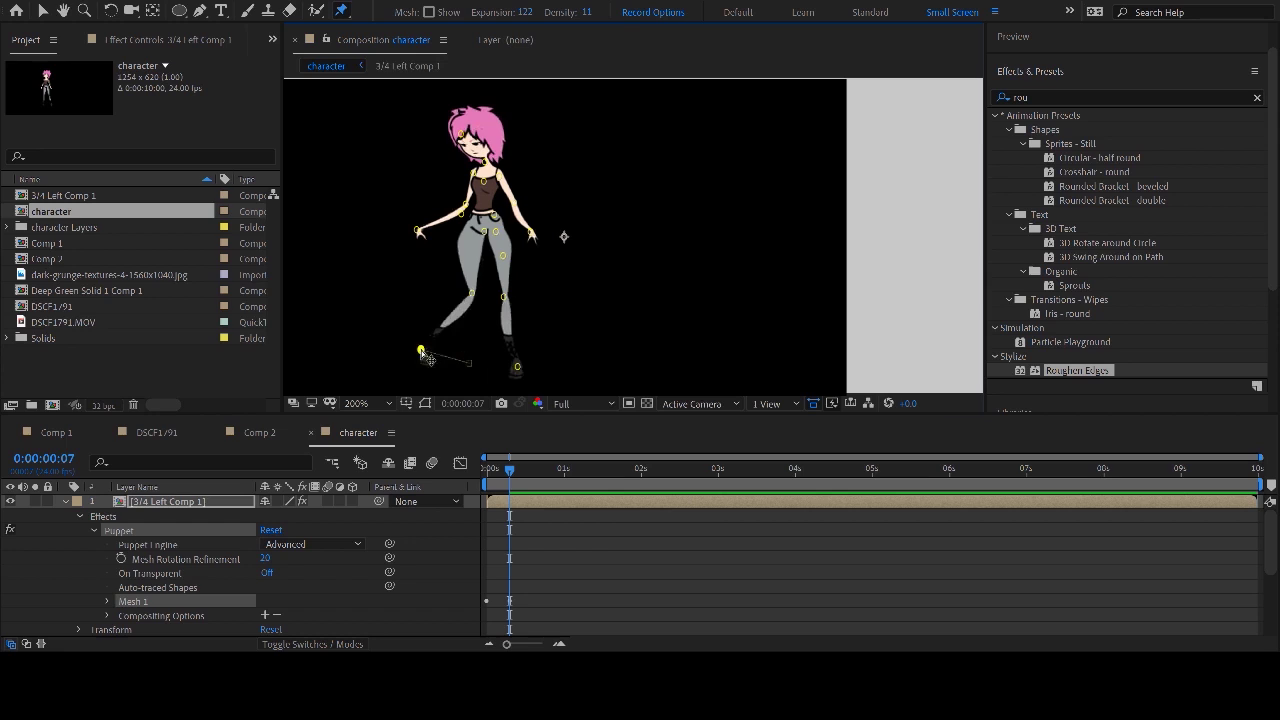
pyautogui.click(517, 367)
pyautogui.moveTo(517, 367); pyautogui.dragTo(581, 330)
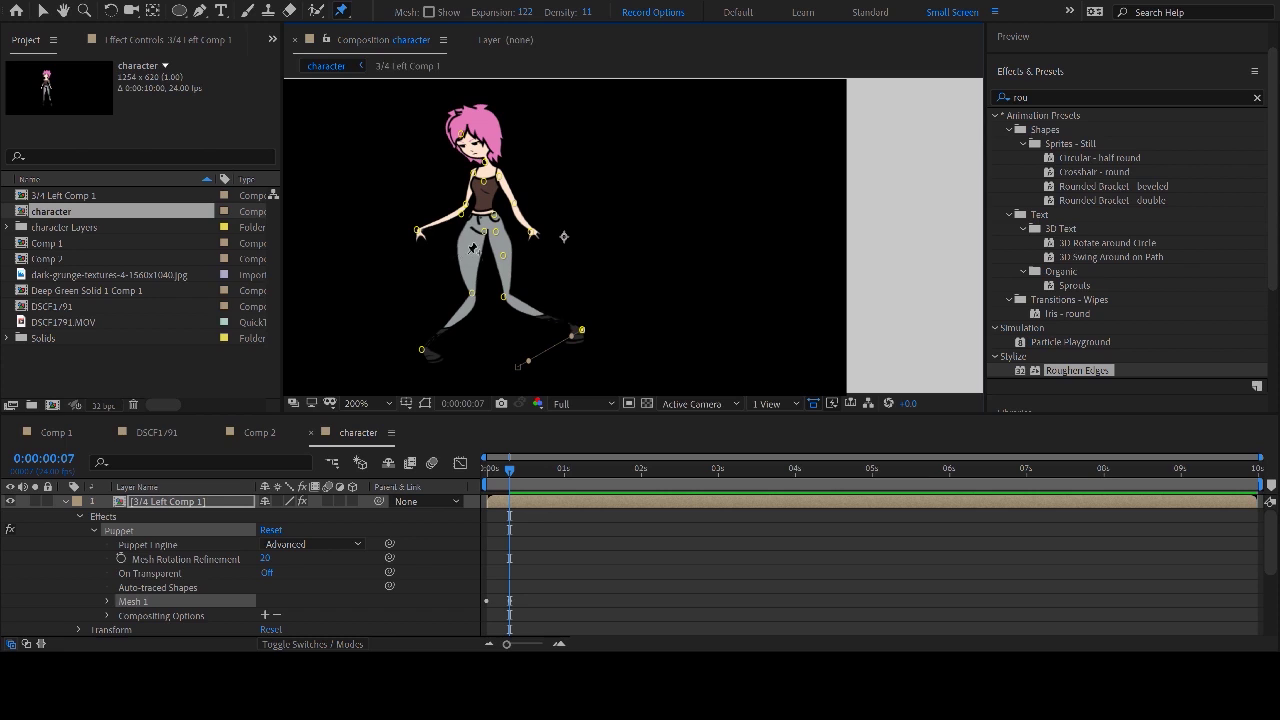
pyautogui.click(468, 260)
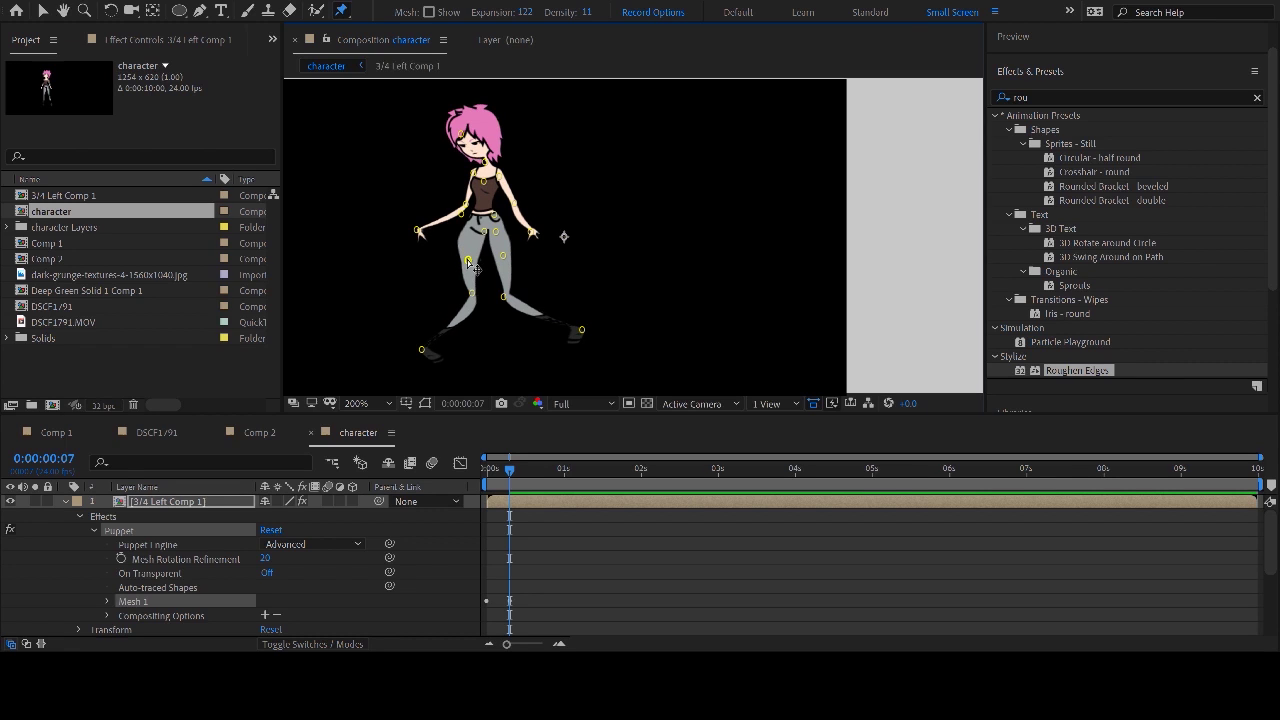
pyautogui.moveTo(477, 263); pyautogui.dragTo(482, 257)
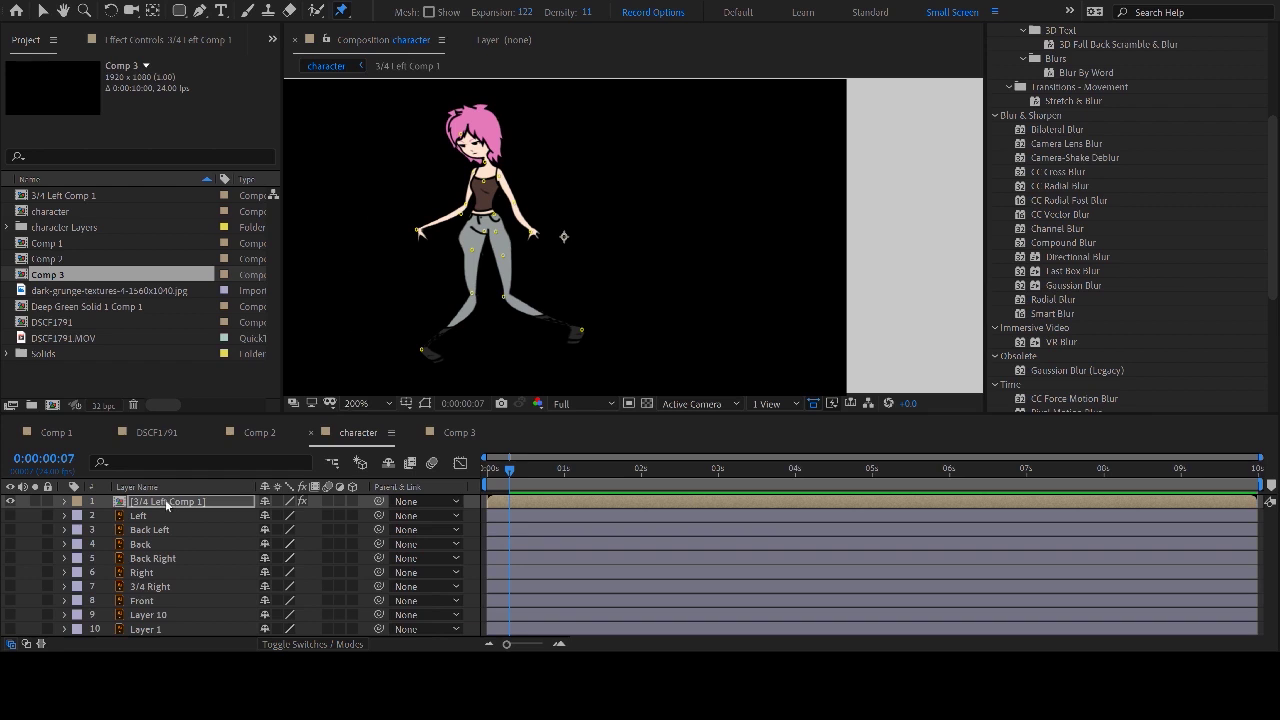
# - Reveal the keyframed pin positions with U and delete the Puppet effect from the layer
pyautogui.press('u')
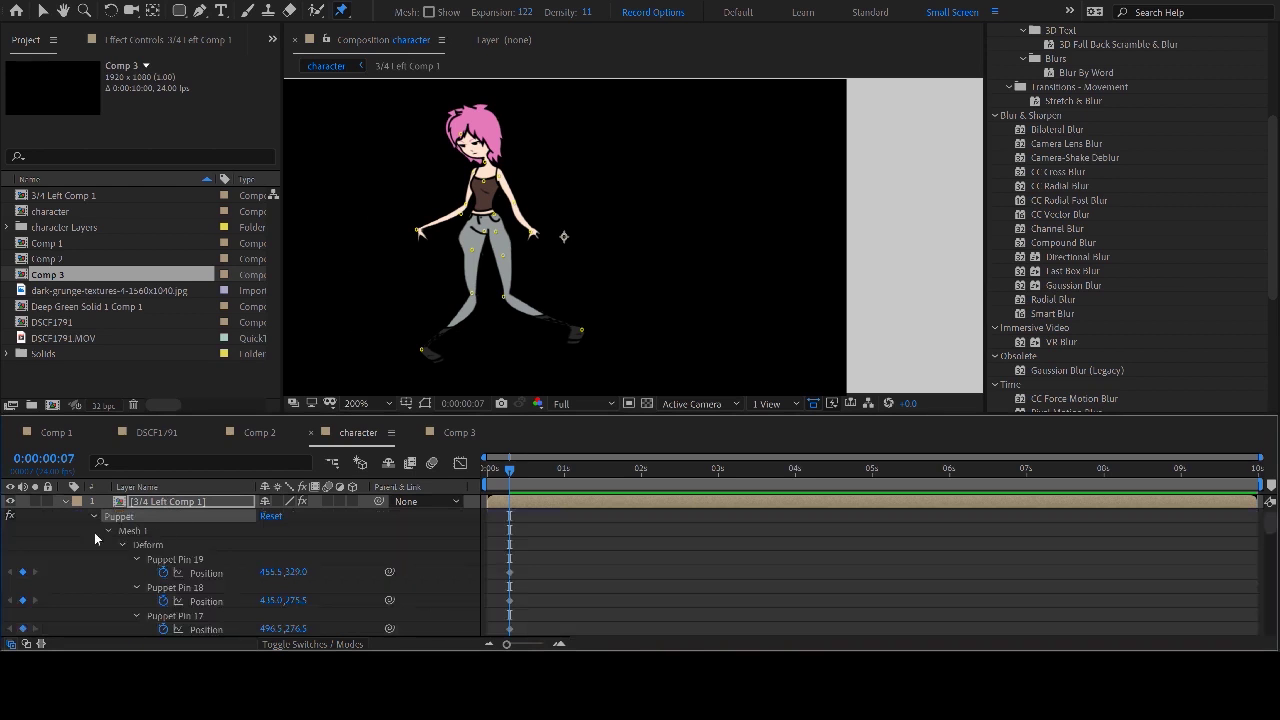
pyautogui.press('Delete')
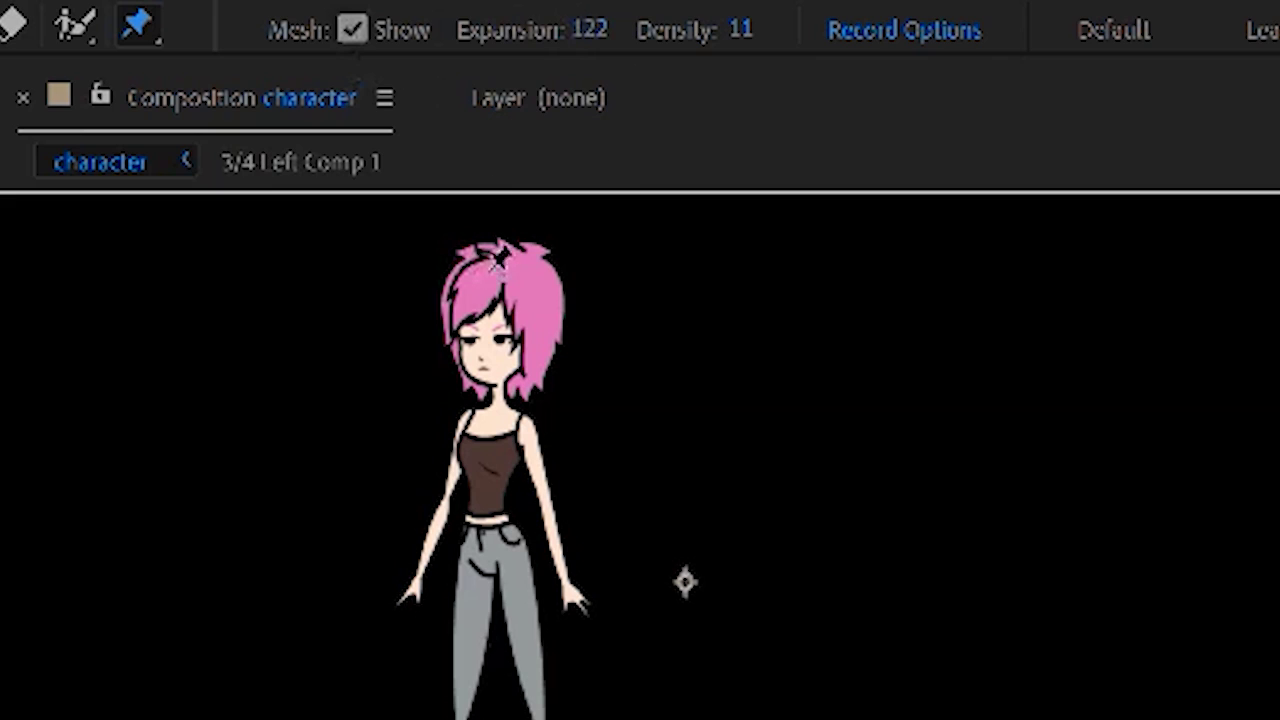
# - Lower the mesh expansion and pin the hair to create a new, tighter puppet mesh
pyautogui.moveTo(607, 44); pyautogui.dragTo(520, 158)
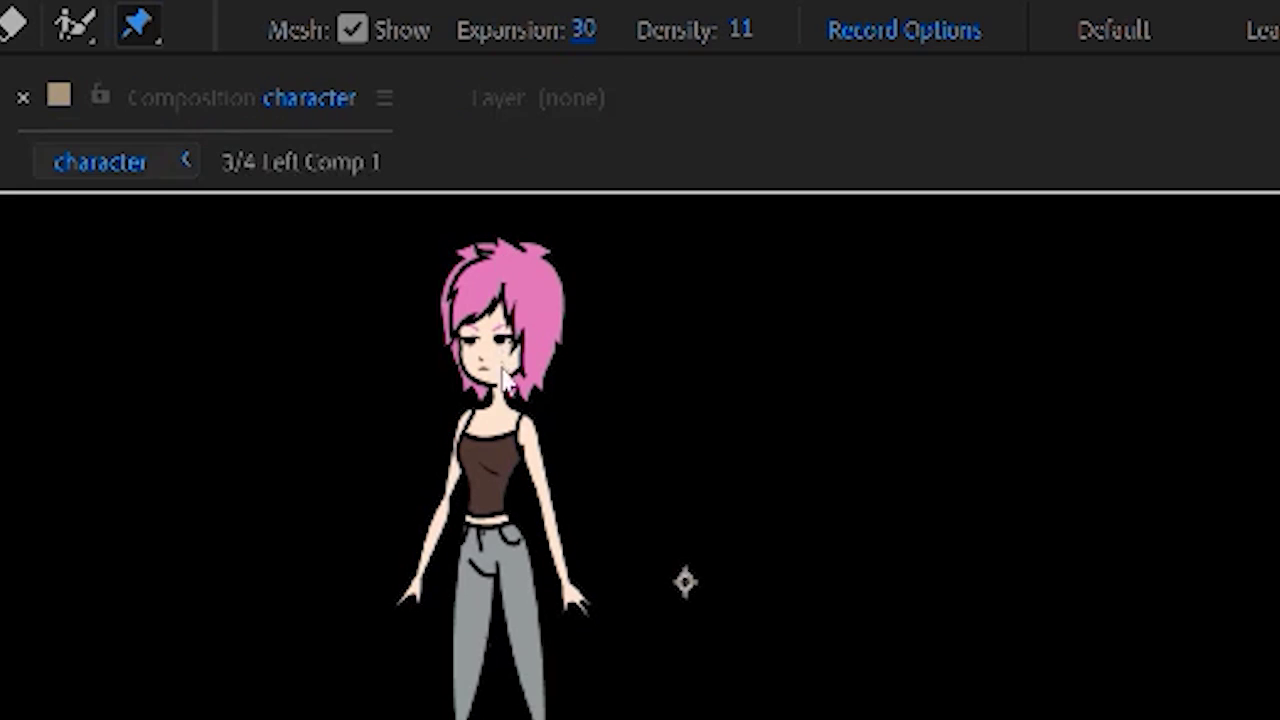
pyautogui.click(494, 282)
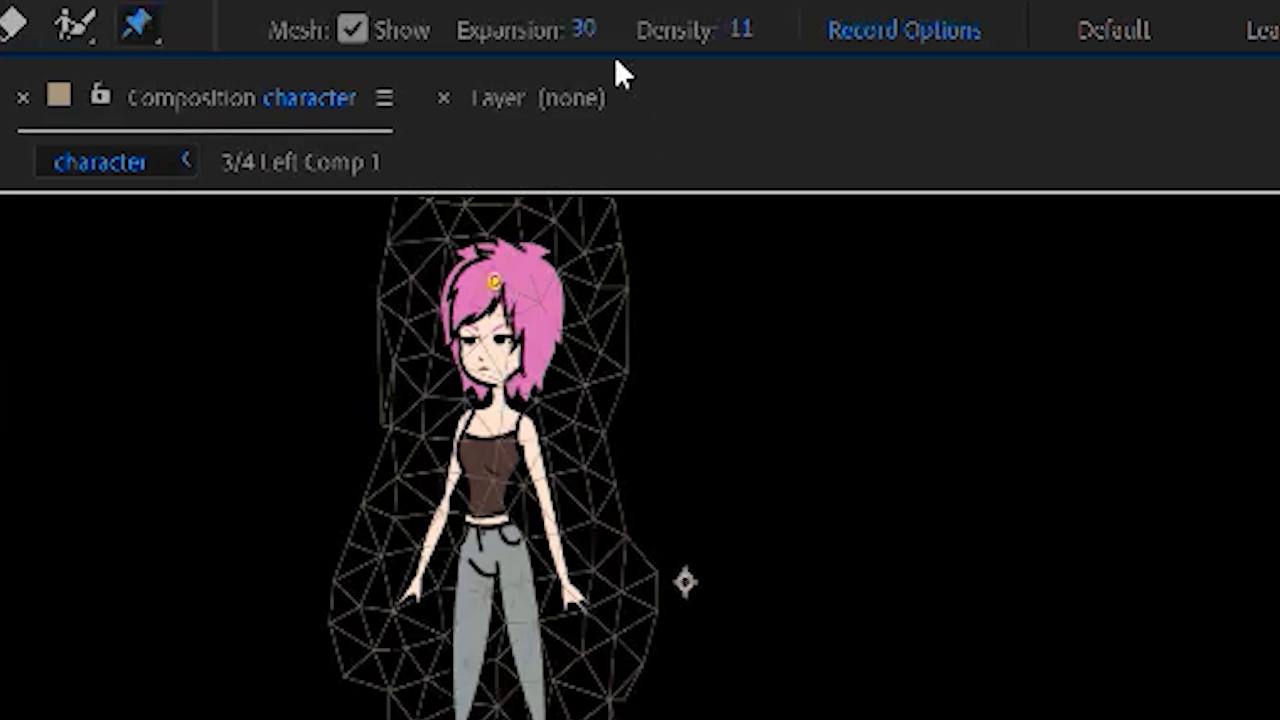
pyautogui.moveTo(578, 33); pyautogui.dragTo(565, 78)
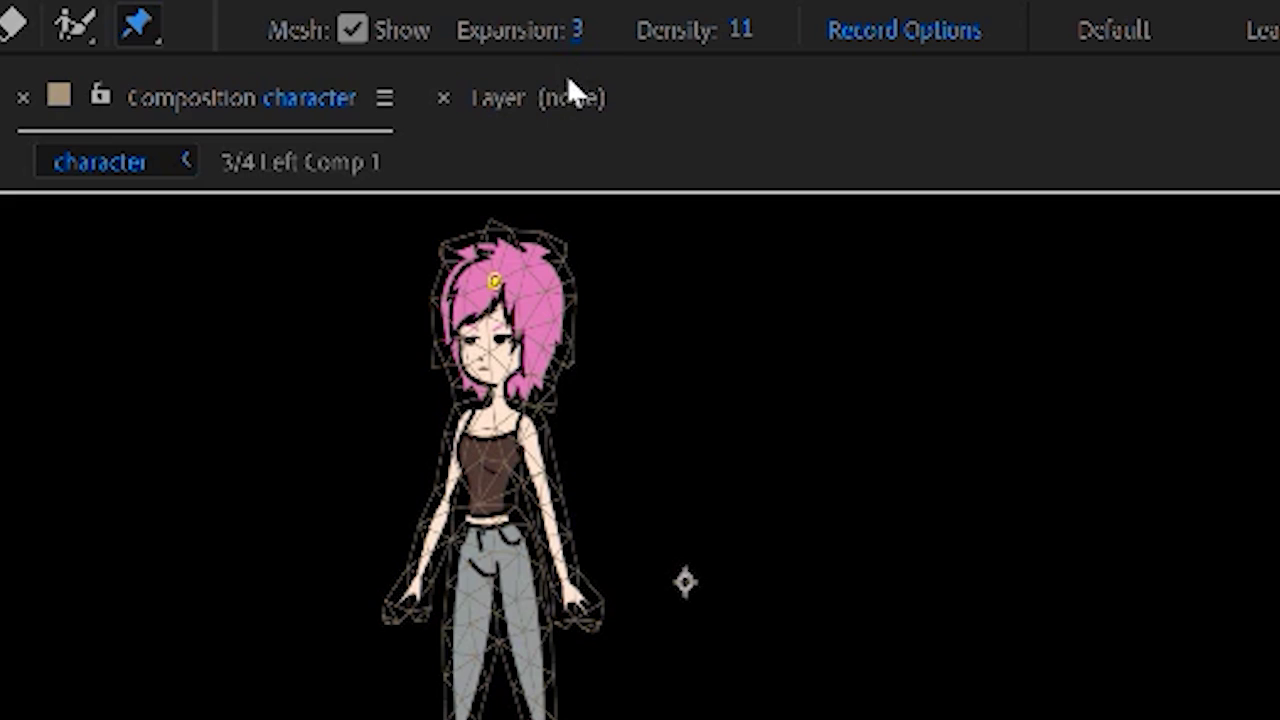
pyautogui.moveTo(578, 43); pyautogui.dragTo(598, 68)
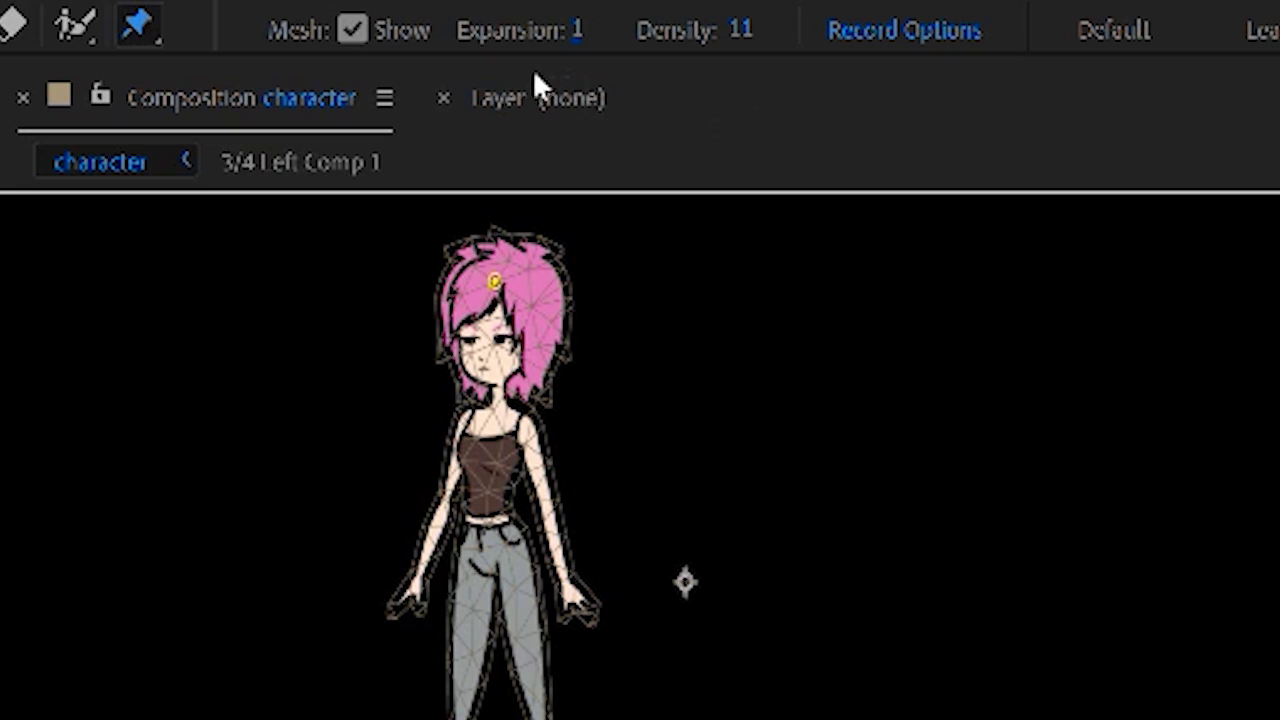
pyautogui.click(353, 29)
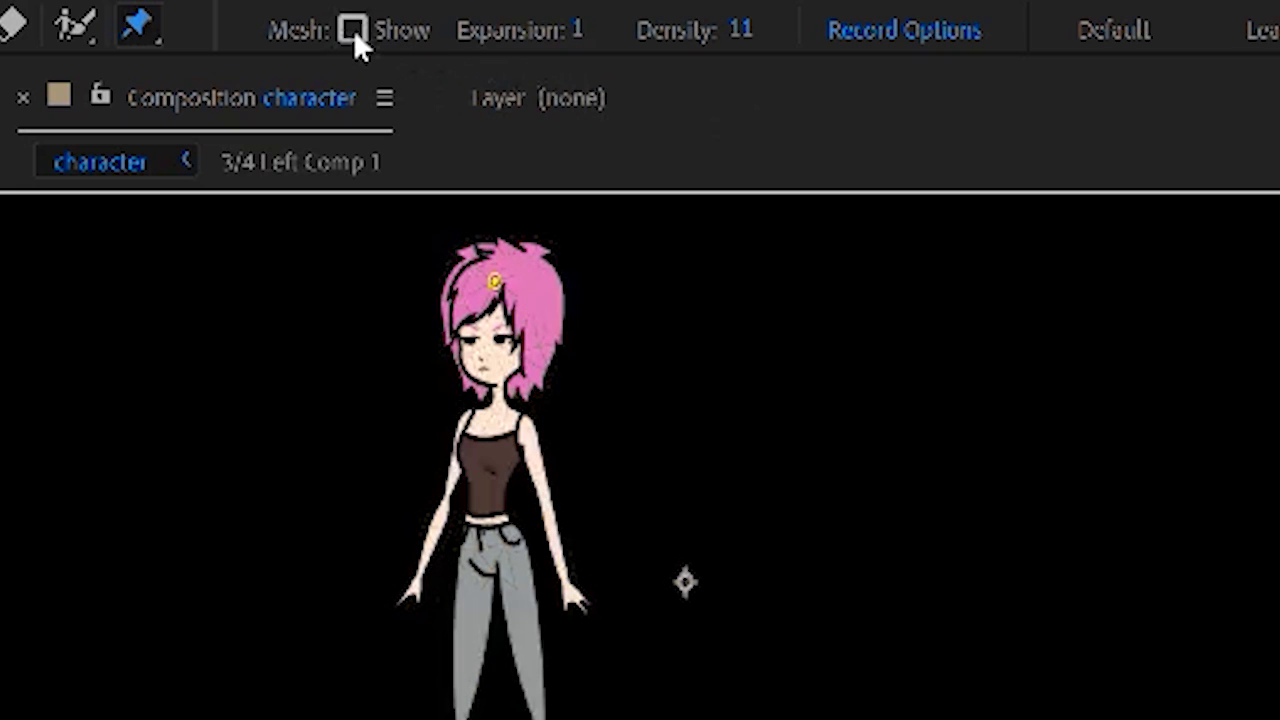
pyautogui.click(353, 29)
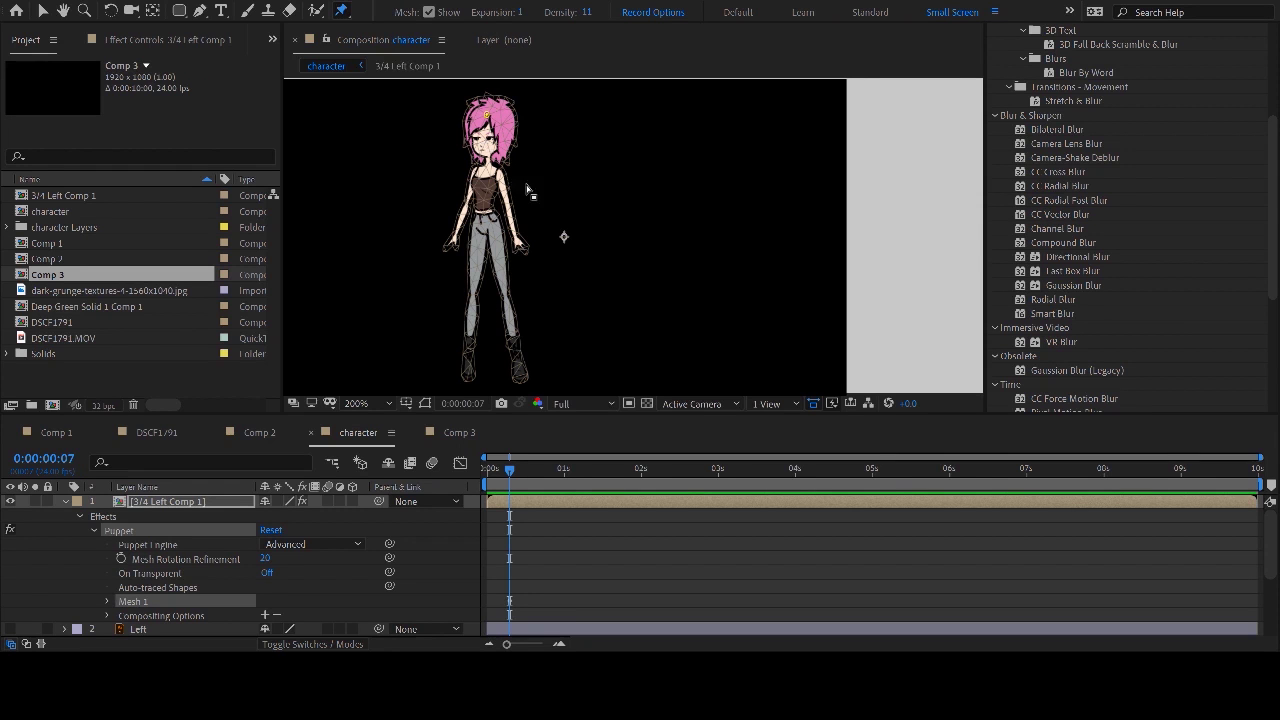
# - Raise the mesh density to 12 and bring the expansion to 3
pyautogui.scroll(3, 488, 165)
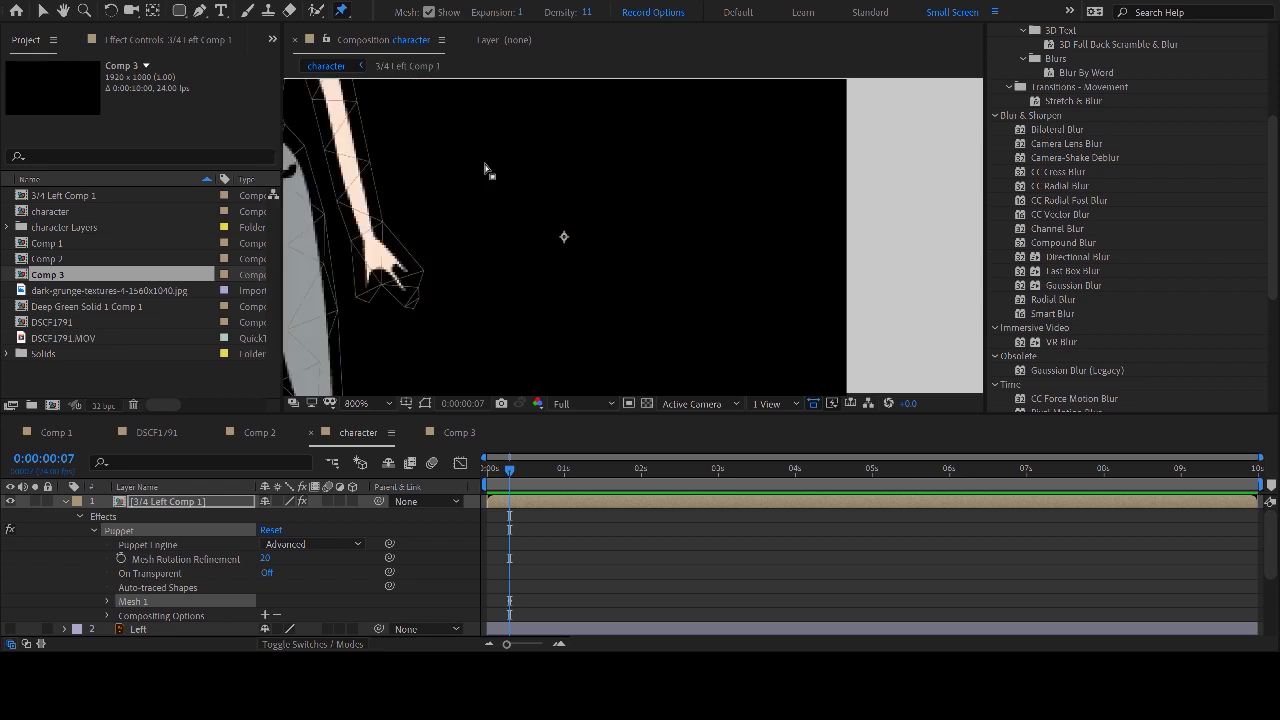
pyautogui.press('h')
pyautogui.moveTo(394, 194); pyautogui.dragTo(599, 358)
pyautogui.hotkey('ctrl', 'p')
pyautogui.scroll(6, 586, 100)
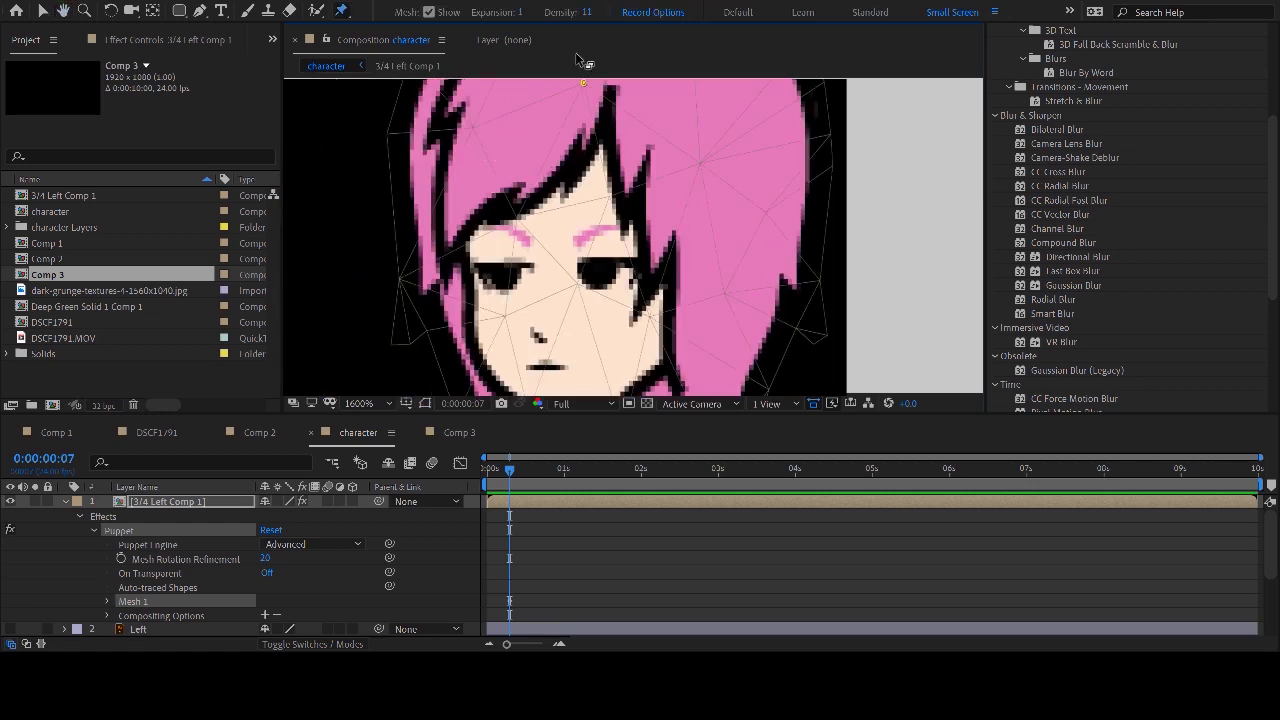
pyautogui.moveTo(587, 12); pyautogui.dragTo(617, 15)
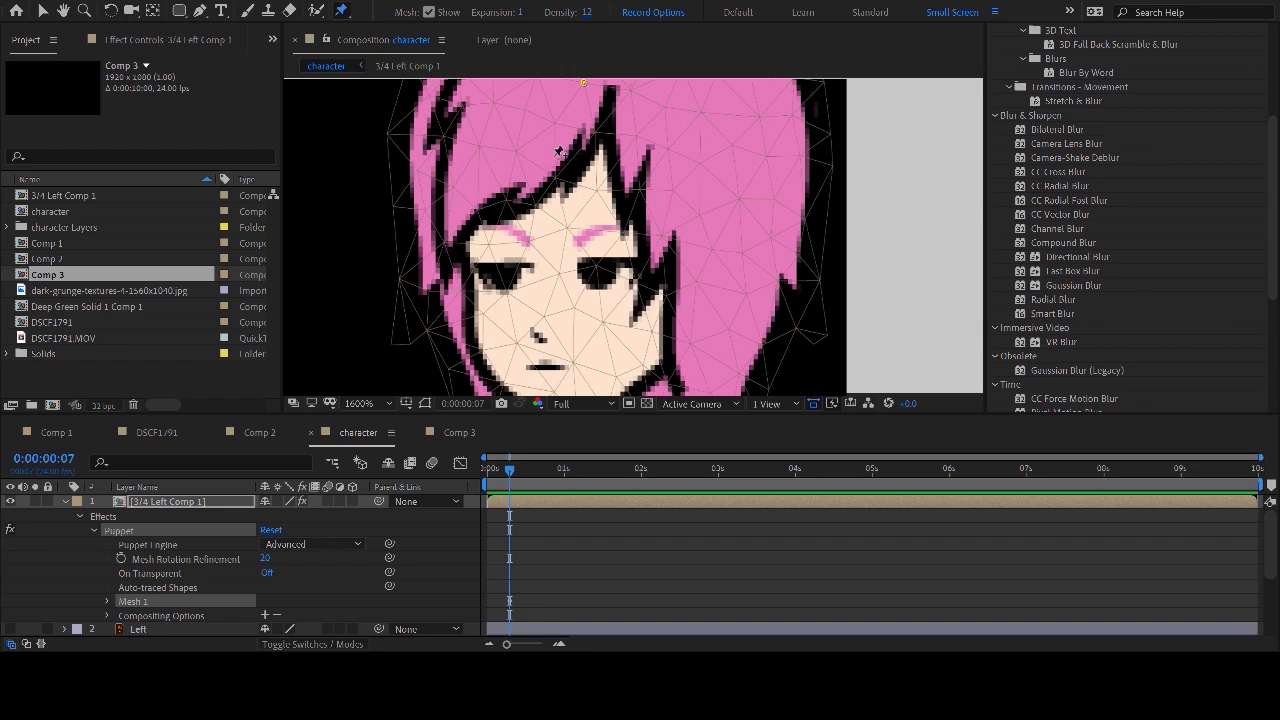
pyautogui.scroll(-1, 547, 166)
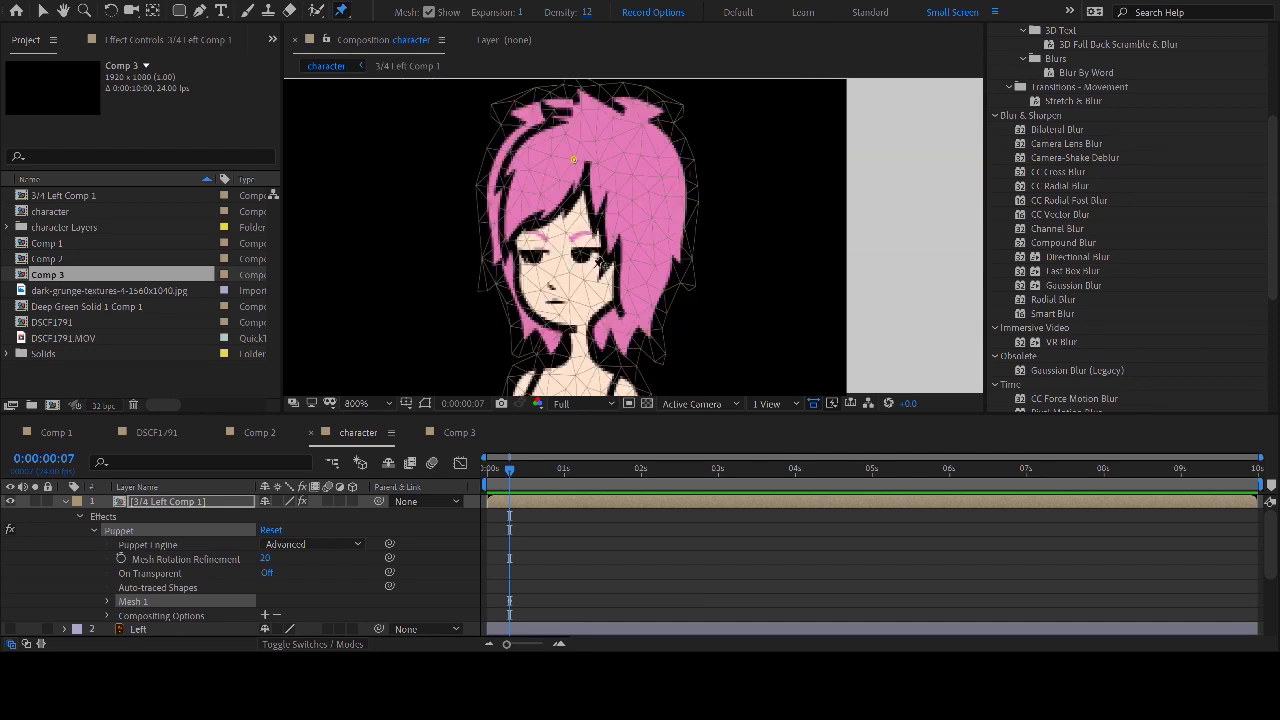
pyautogui.scroll(-1, 601, 258)
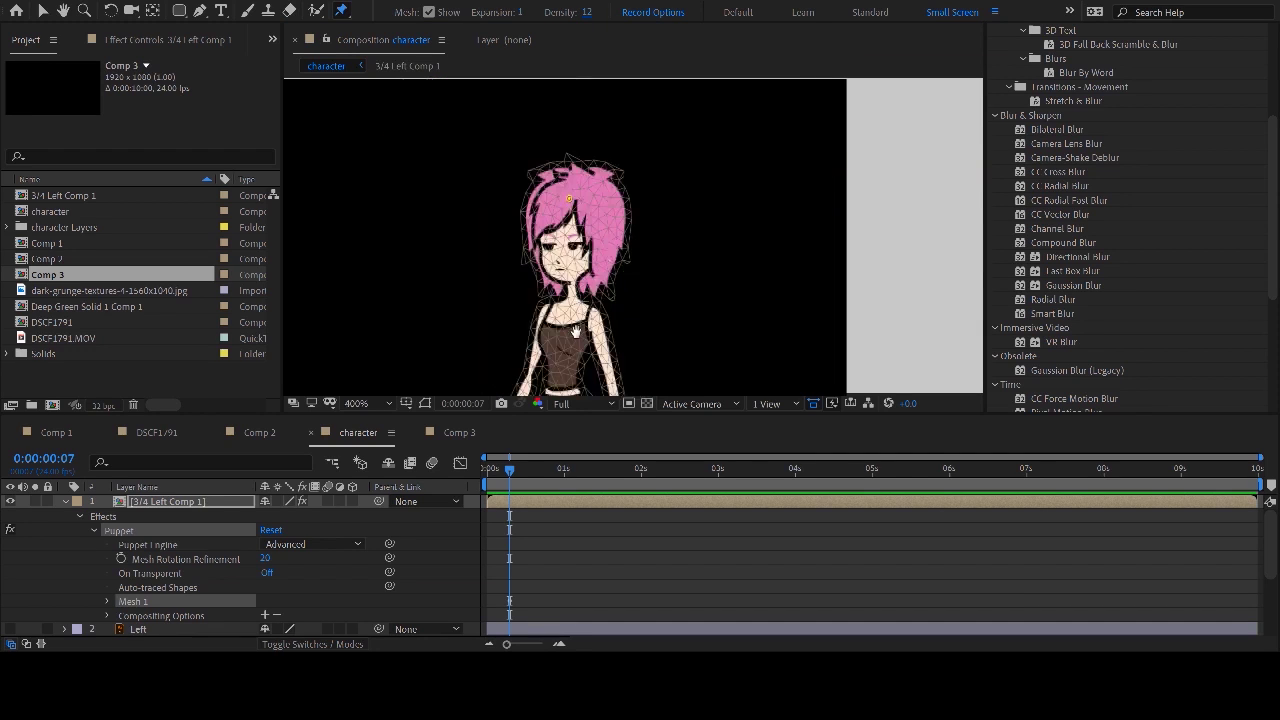
pyautogui.scroll(-1, 729, 371)
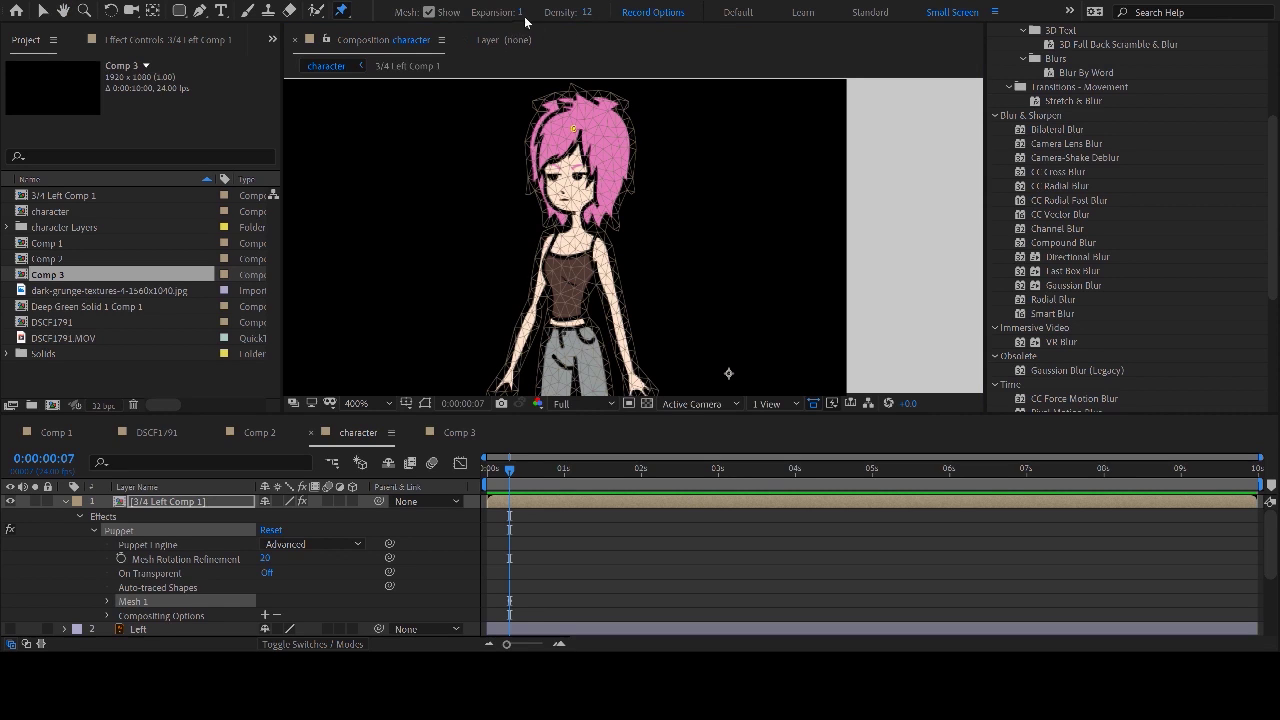
pyautogui.moveTo(518, 17); pyautogui.dragTo(528, 28)
pyautogui.moveTo(531, 28); pyautogui.dragTo(528, 25)
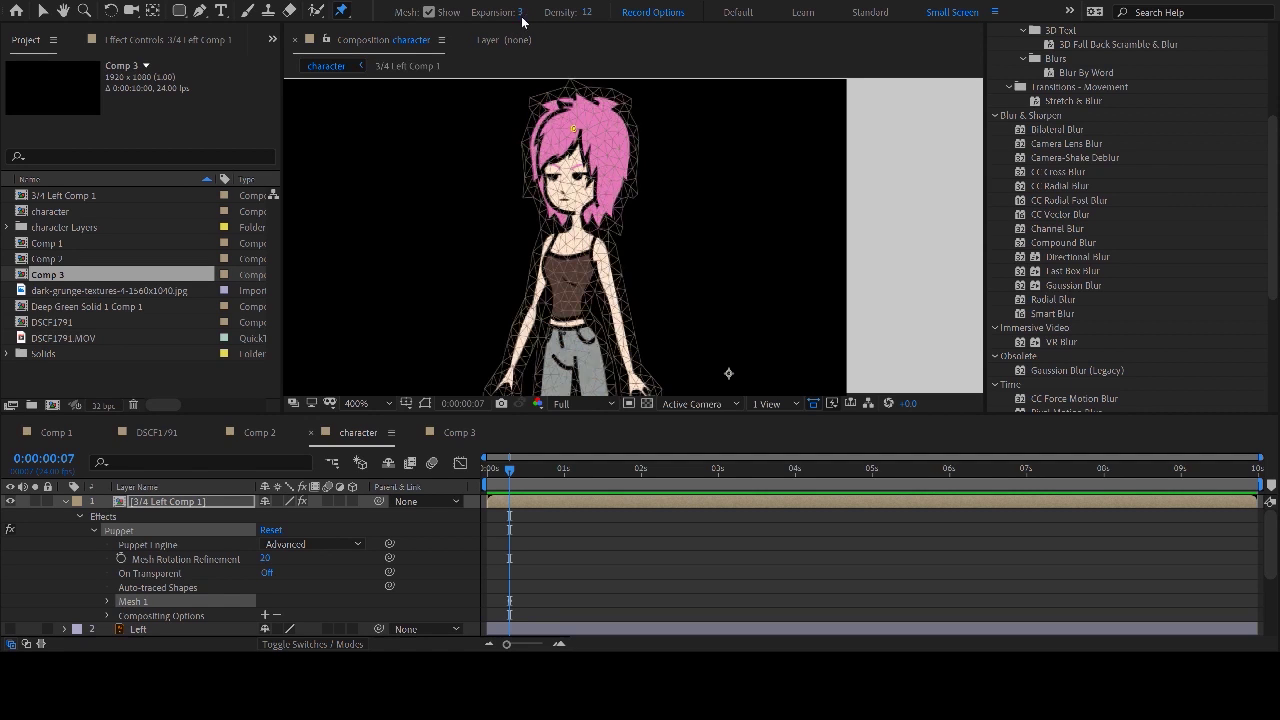
pyautogui.click(525, 14)
# - Set the mesh expansion to 0 and zoom in on the trousers to check the fit
pyautogui.write('0')
pyautogui.press('Return')
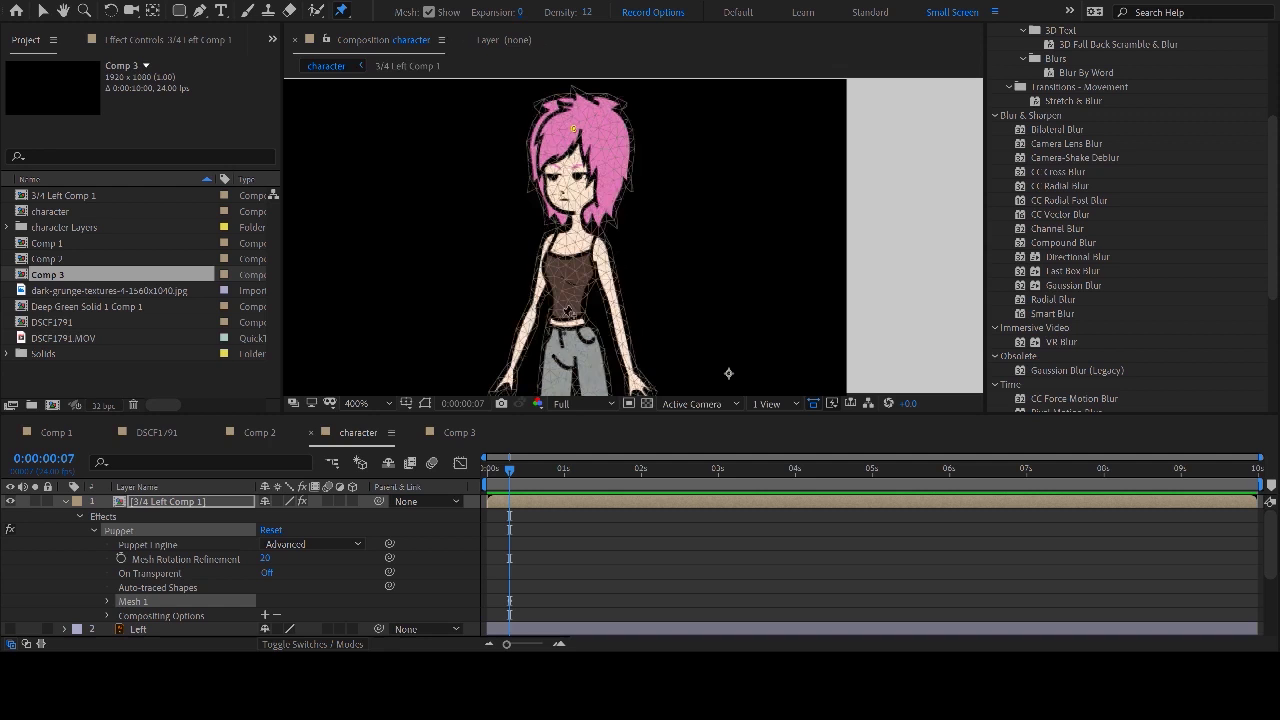
pyautogui.press('.')
pyautogui.press('.')
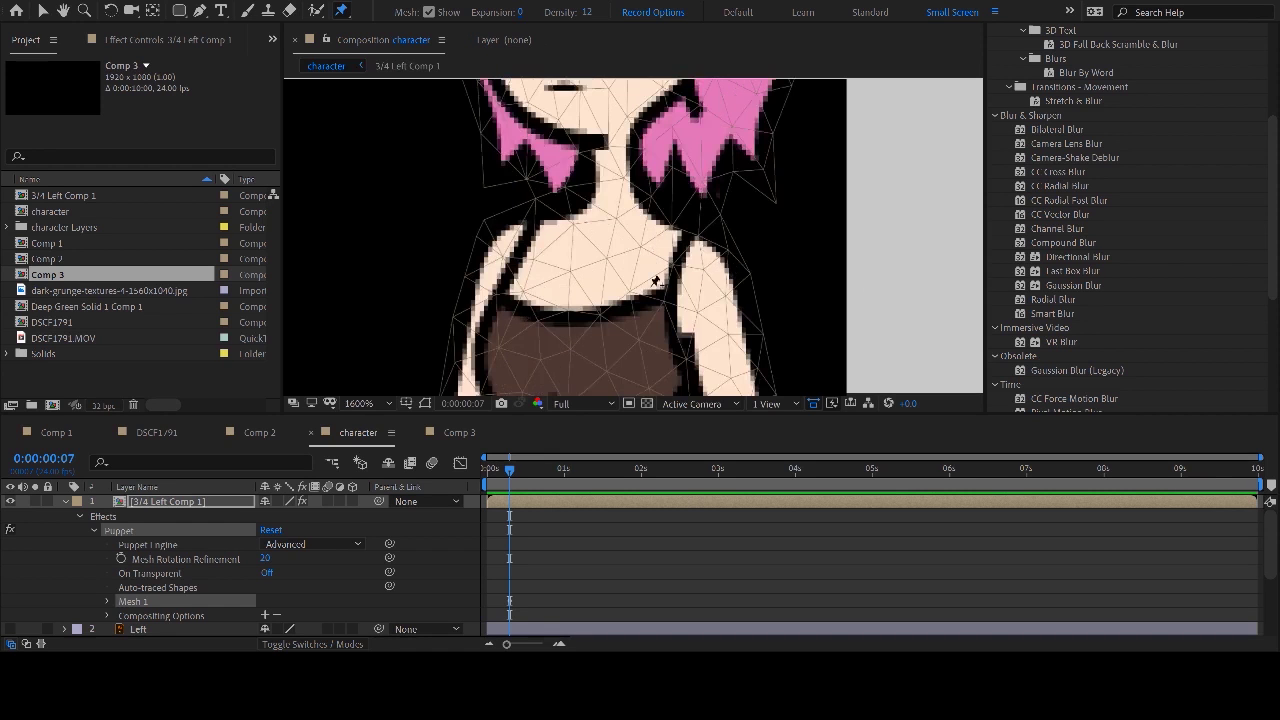
pyautogui.moveTo(655, 282); pyautogui.dragTo(620, 110)
pyautogui.moveTo(620, 330); pyautogui.dragTo(643, 229)
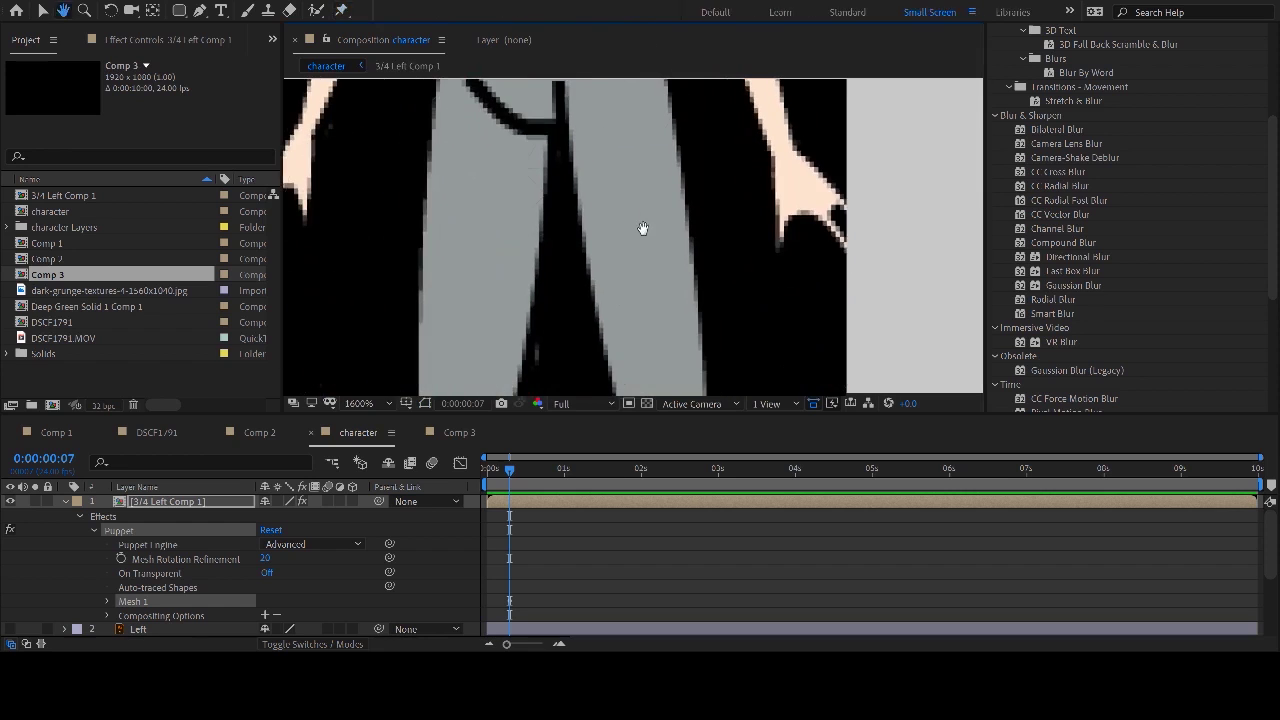
pyautogui.press('space')
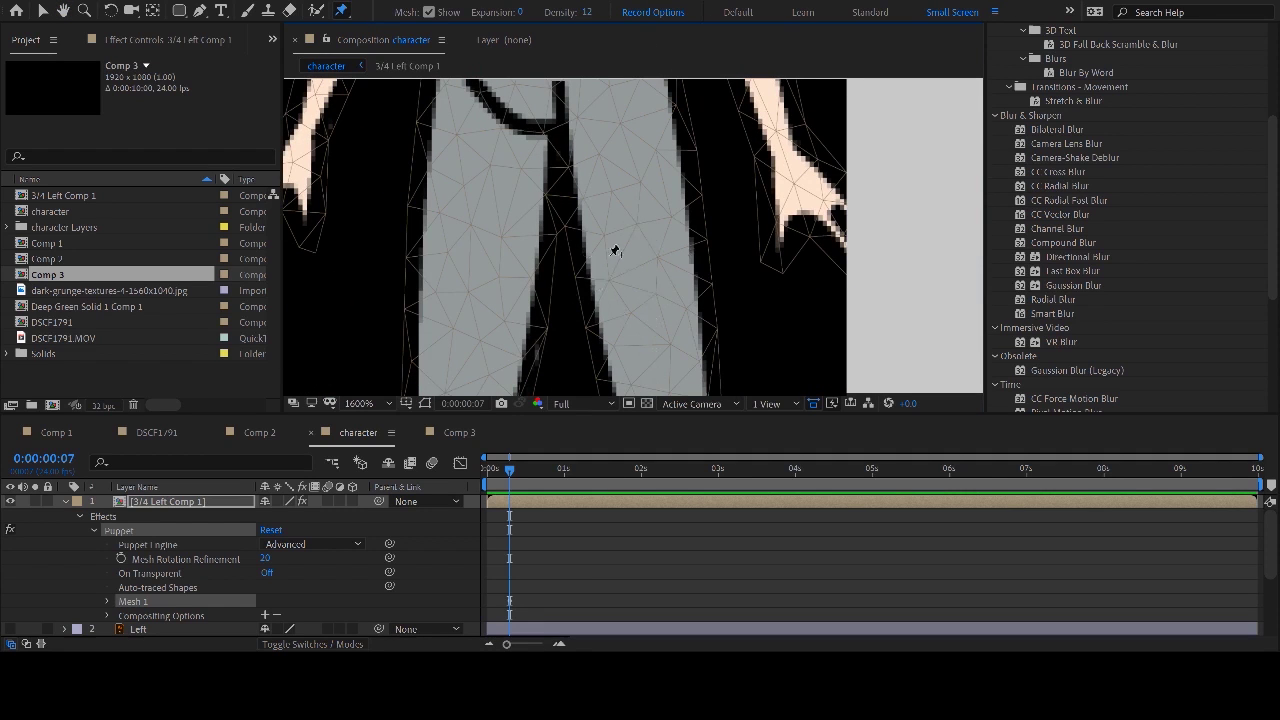
# - Pan and zoom along the figure to inspect the tight mesh from hair to boots
pyautogui.scroll(-1, 656, 262)
pyautogui.scroll(-1, 656, 262)
pyautogui.press('space')
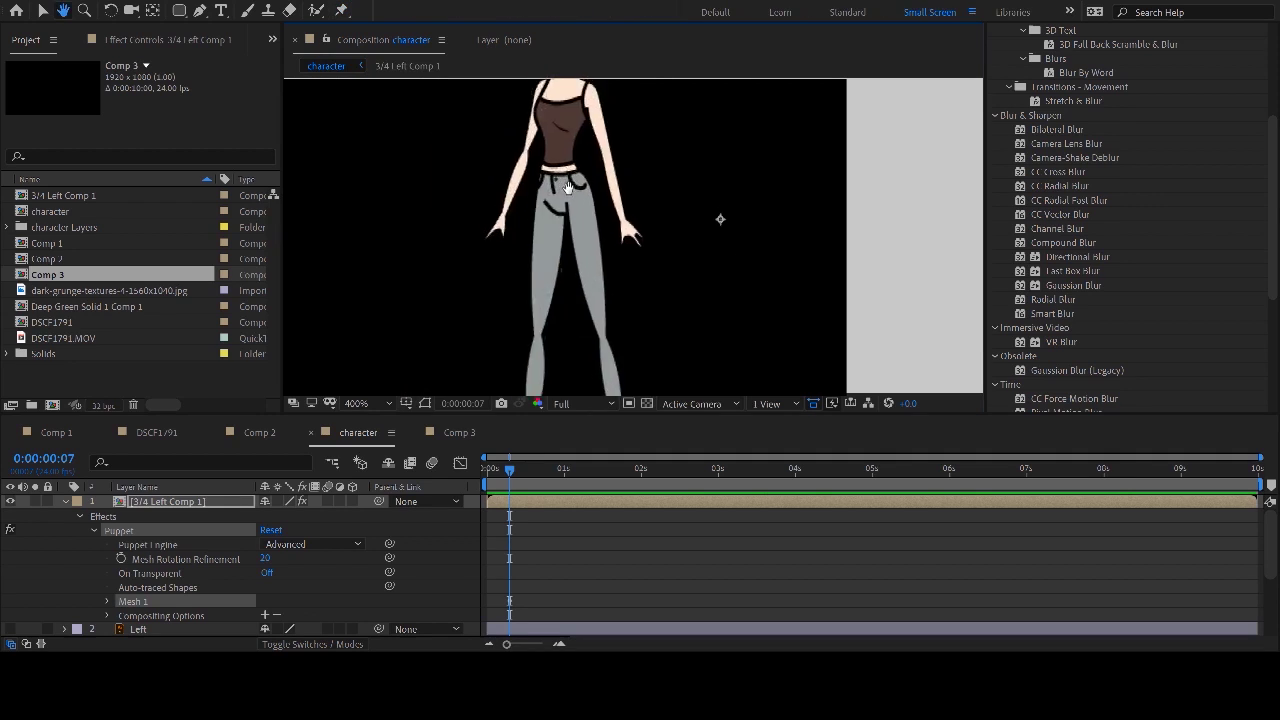
pyautogui.moveTo(590, 232); pyautogui.dragTo(601, 262)
pyautogui.press('space')
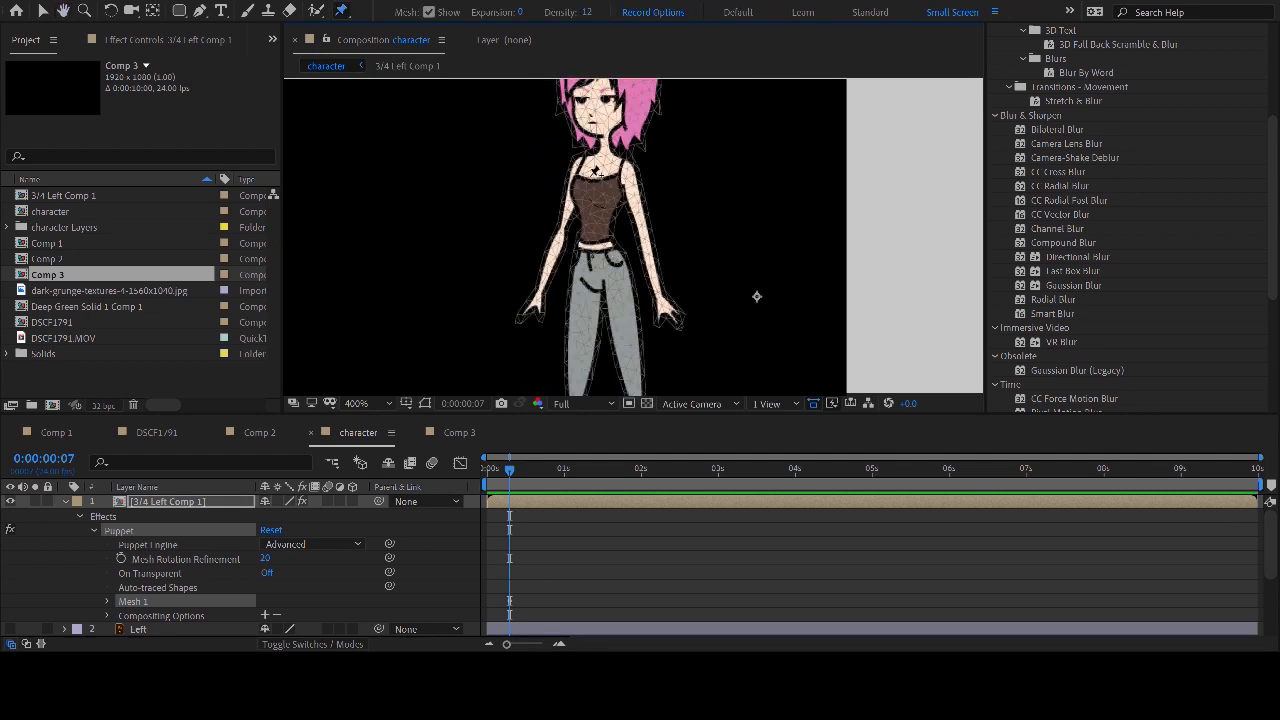
pyautogui.press('space')
pyautogui.moveTo(598, 162)
pyautogui.mouseDown()
pyautogui.moveTo(597, 250)
pyautogui.moveTo(589, 165)
pyautogui.mouseUp()
pyautogui.press('space')
pyautogui.scroll(-1, 596, 255)
pyautogui.press('space')
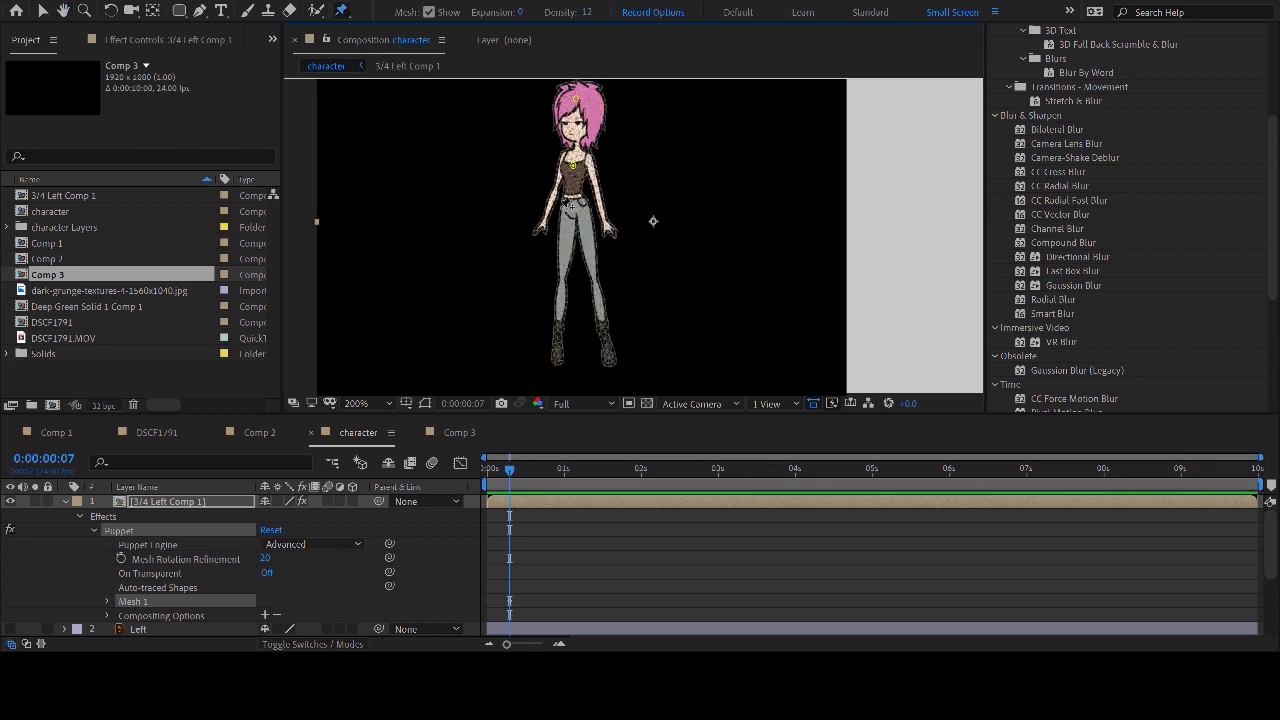
# - Place pins on the waist, thigh, both boots, both hands, right hip and left elbow
pyautogui.click(574, 208)
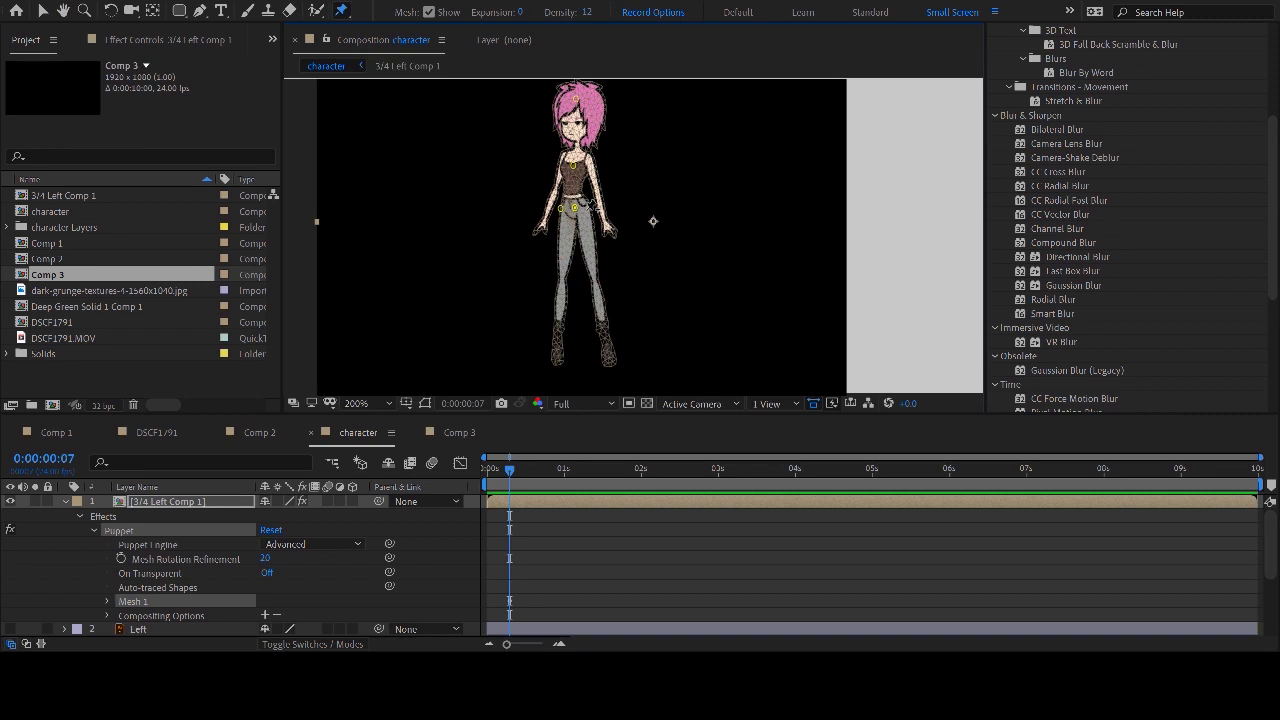
pyautogui.moveTo(566, 210); pyautogui.dragTo(570, 218)
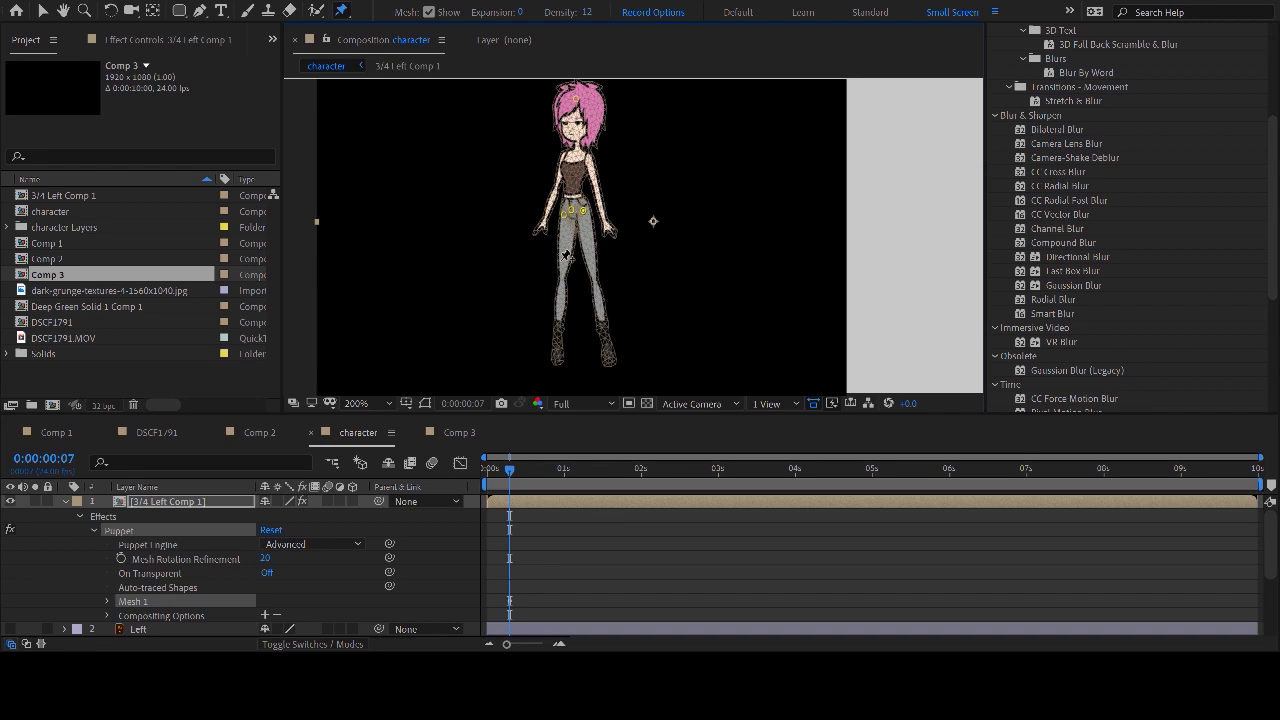
pyautogui.click(593, 264)
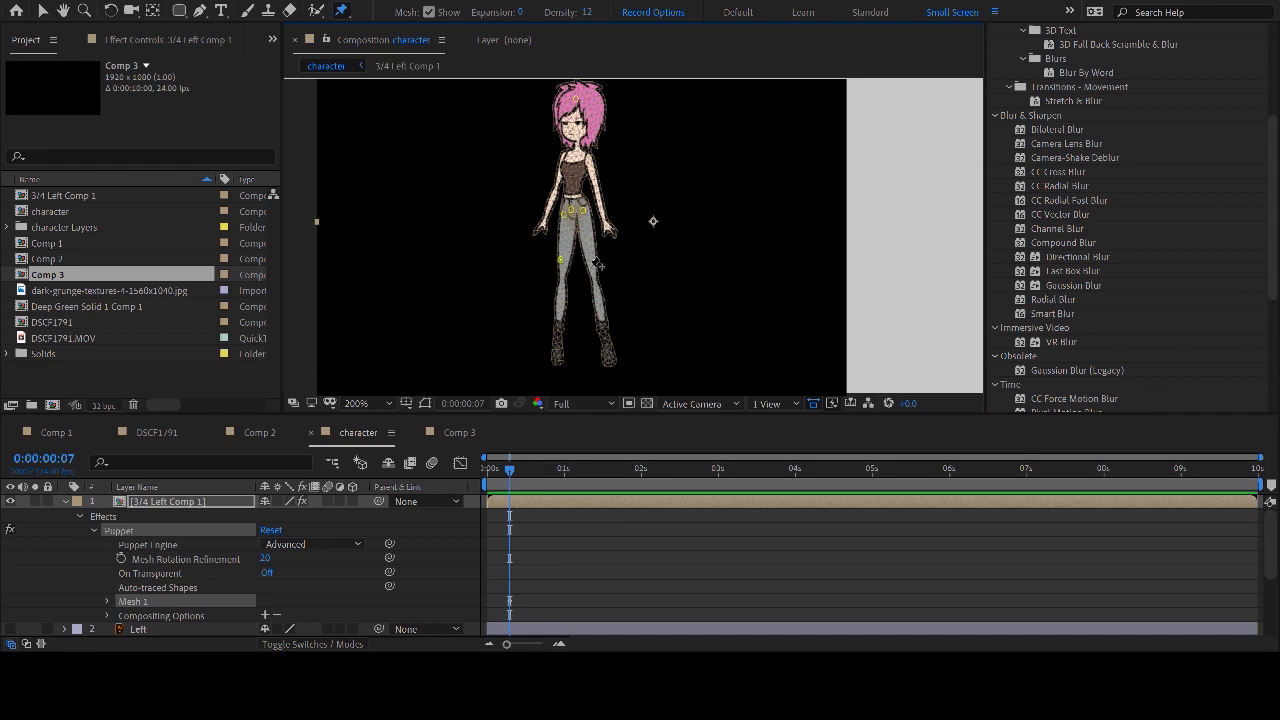
pyautogui.click(558, 357)
pyautogui.click(611, 361)
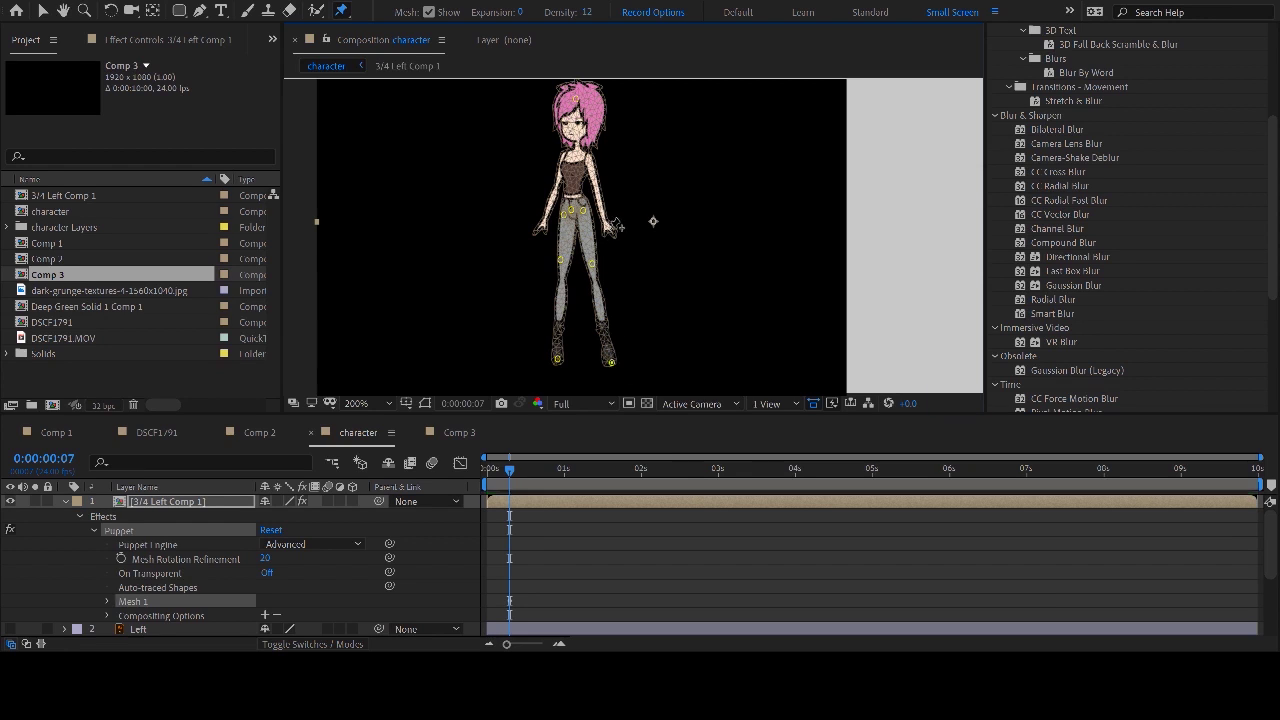
pyautogui.click(606, 230)
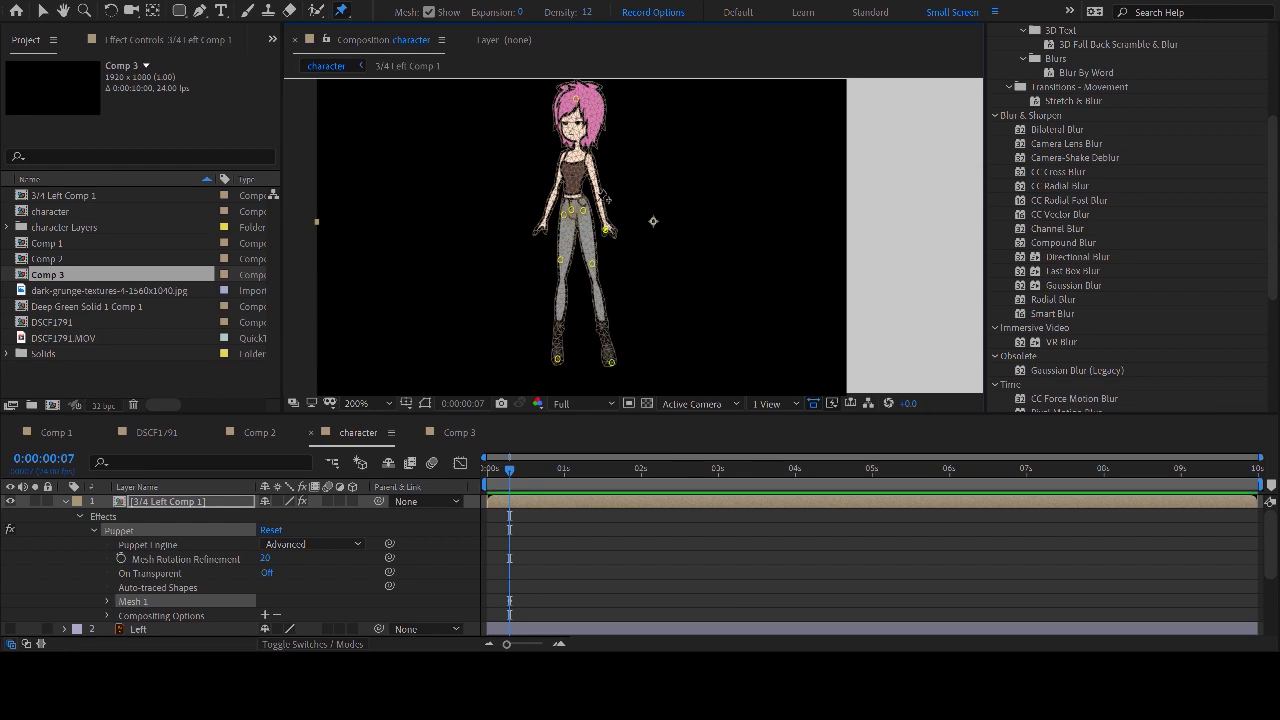
pyautogui.click(597, 202)
pyautogui.click(541, 226)
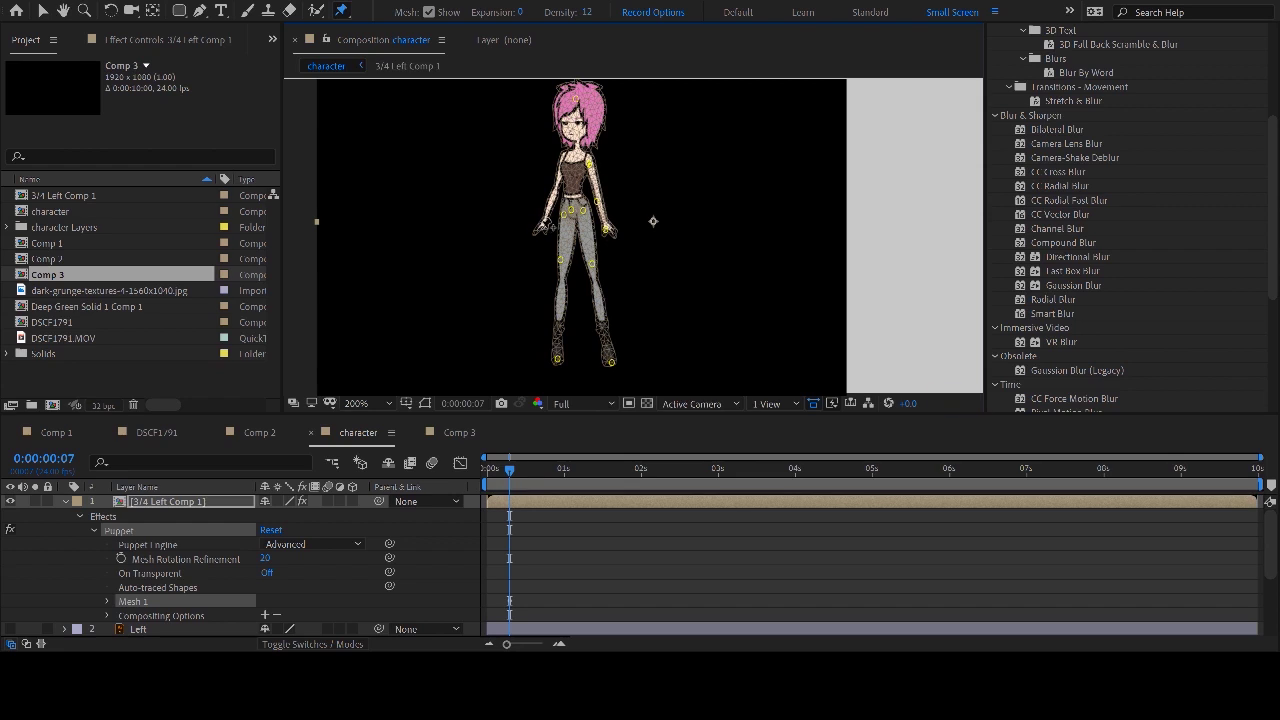
pyautogui.click(556, 188)
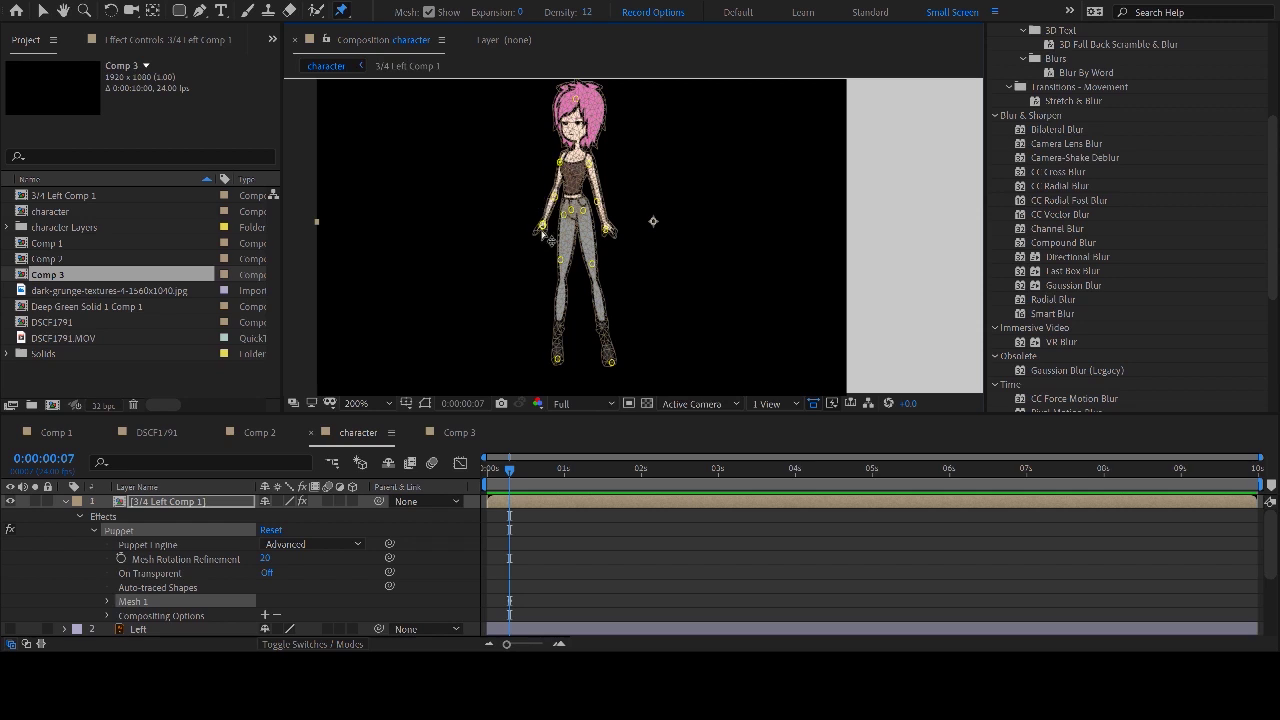
# - At frame 12, drag the left and right hand pins up and outward to raise both arms
pyautogui.moveTo(513, 478); pyautogui.dragTo(525, 474)
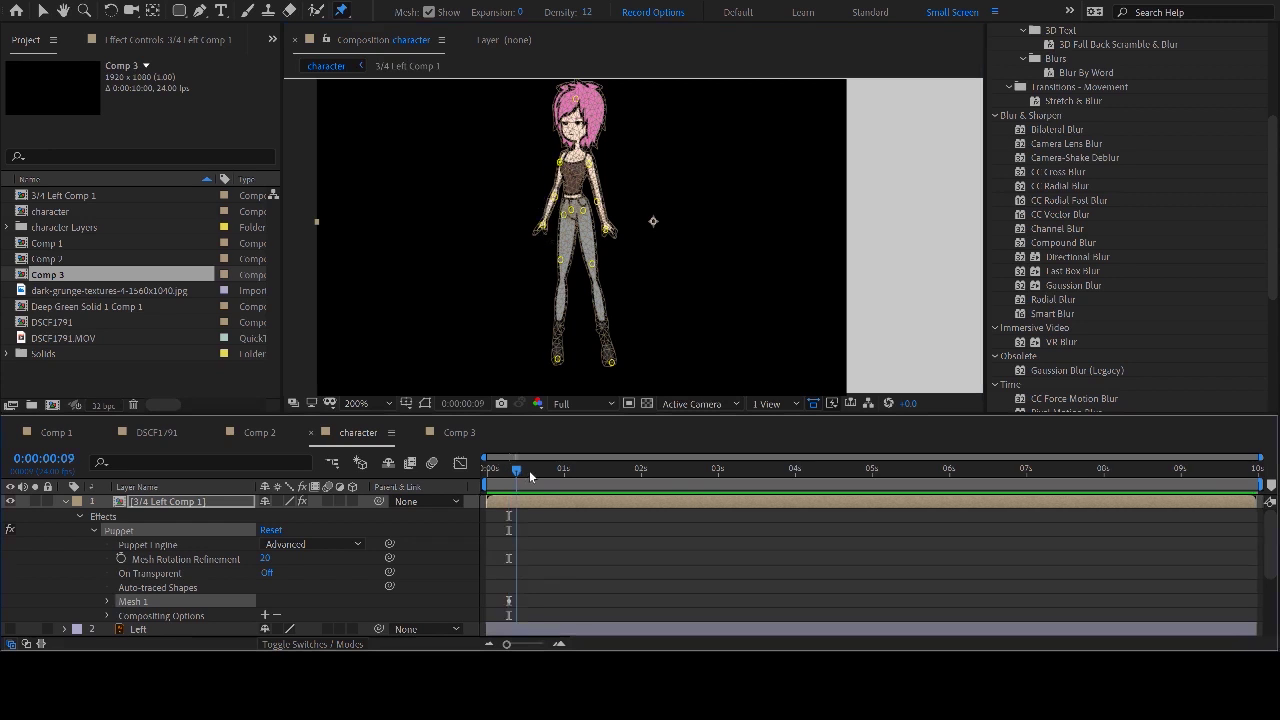
pyautogui.click(540, 226)
pyautogui.moveTo(540, 226); pyautogui.dragTo(549, 193)
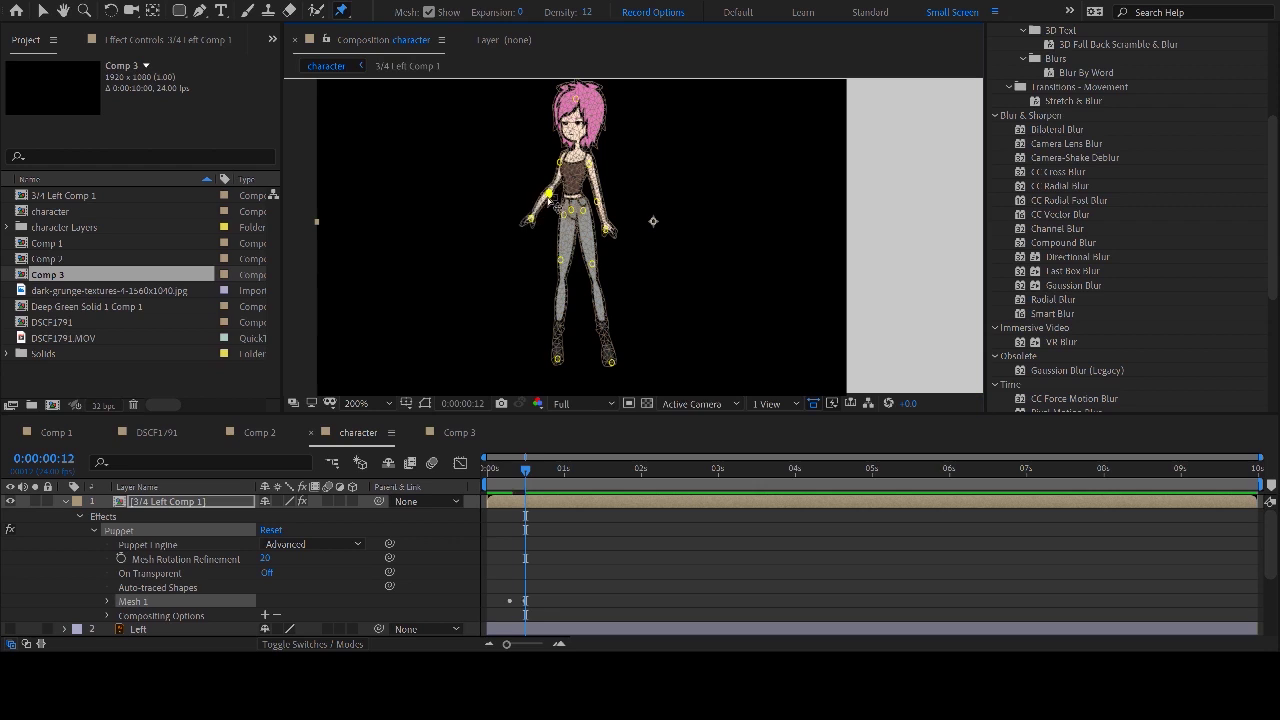
pyautogui.click(606, 229)
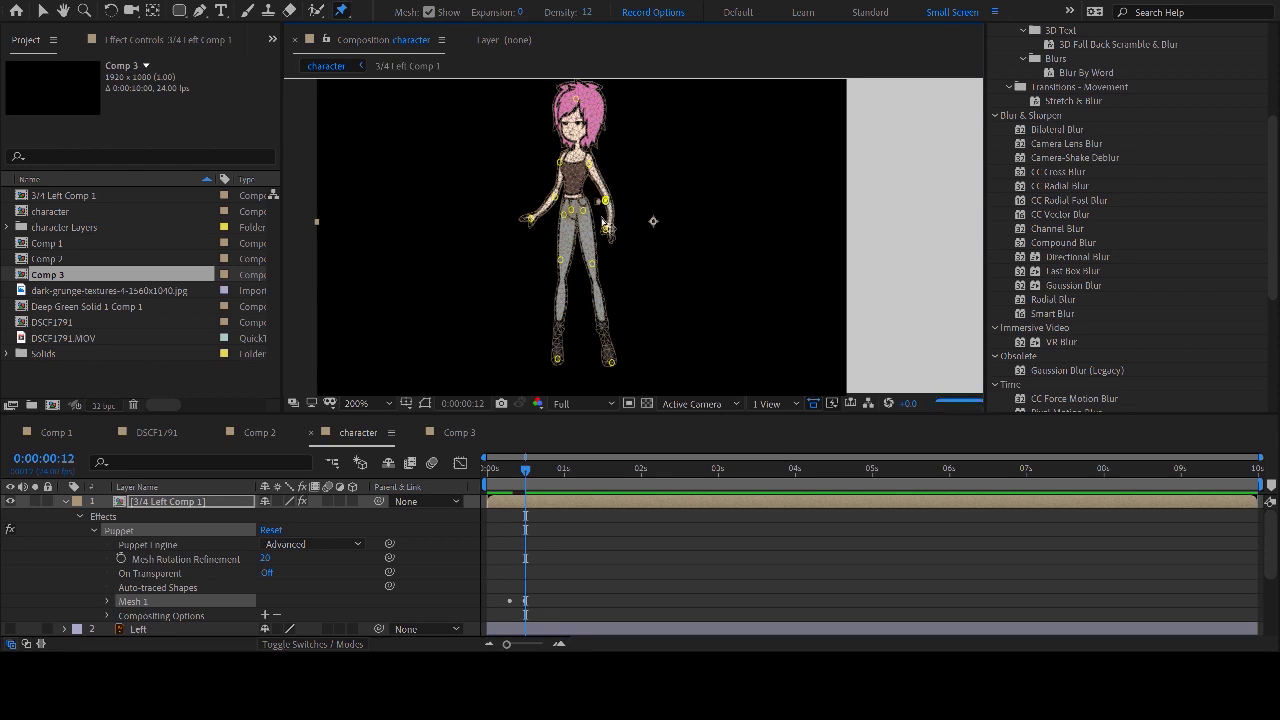
pyautogui.moveTo(621, 233); pyautogui.dragTo(633, 221)
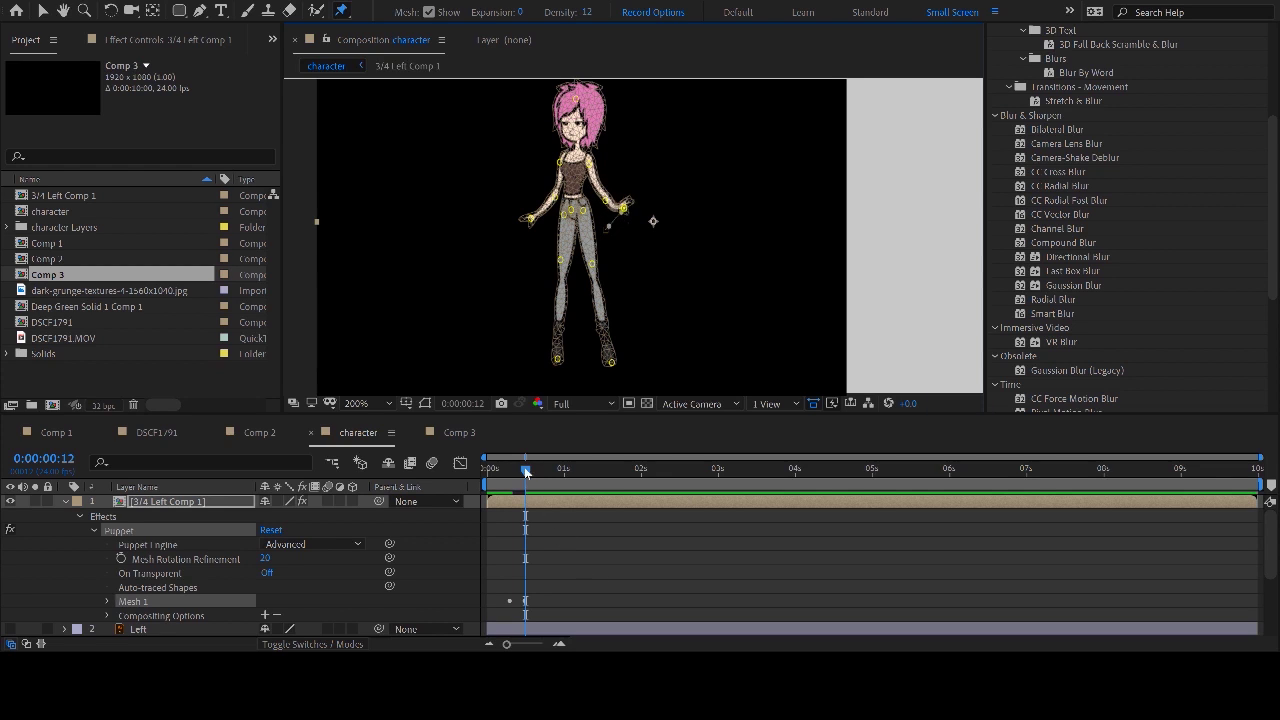
pyautogui.moveTo(526, 471); pyautogui.dragTo(506, 474)
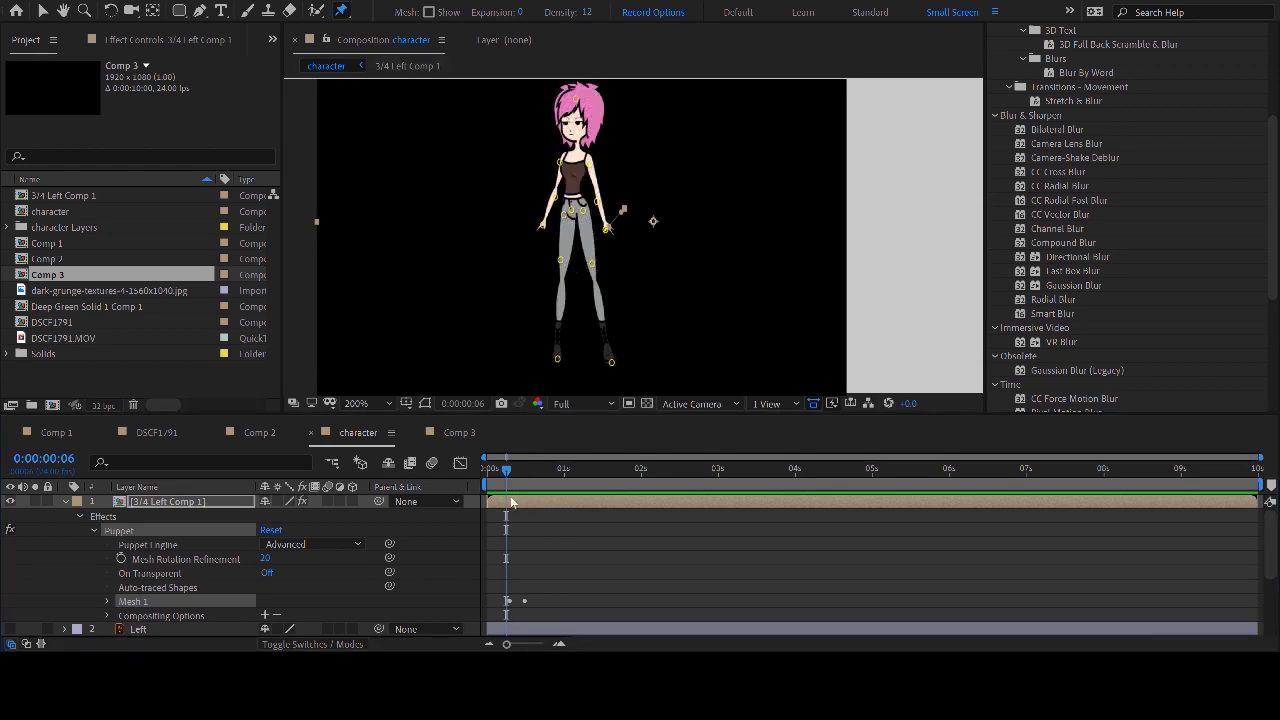
# - Scrub and preview the arm animation, then park the playhead at frame 10
pyautogui.moveTo(505, 479)
pyautogui.mouseDown()
pyautogui.moveTo(533, 474)
pyautogui.moveTo(501, 474)
pyautogui.mouseUp()
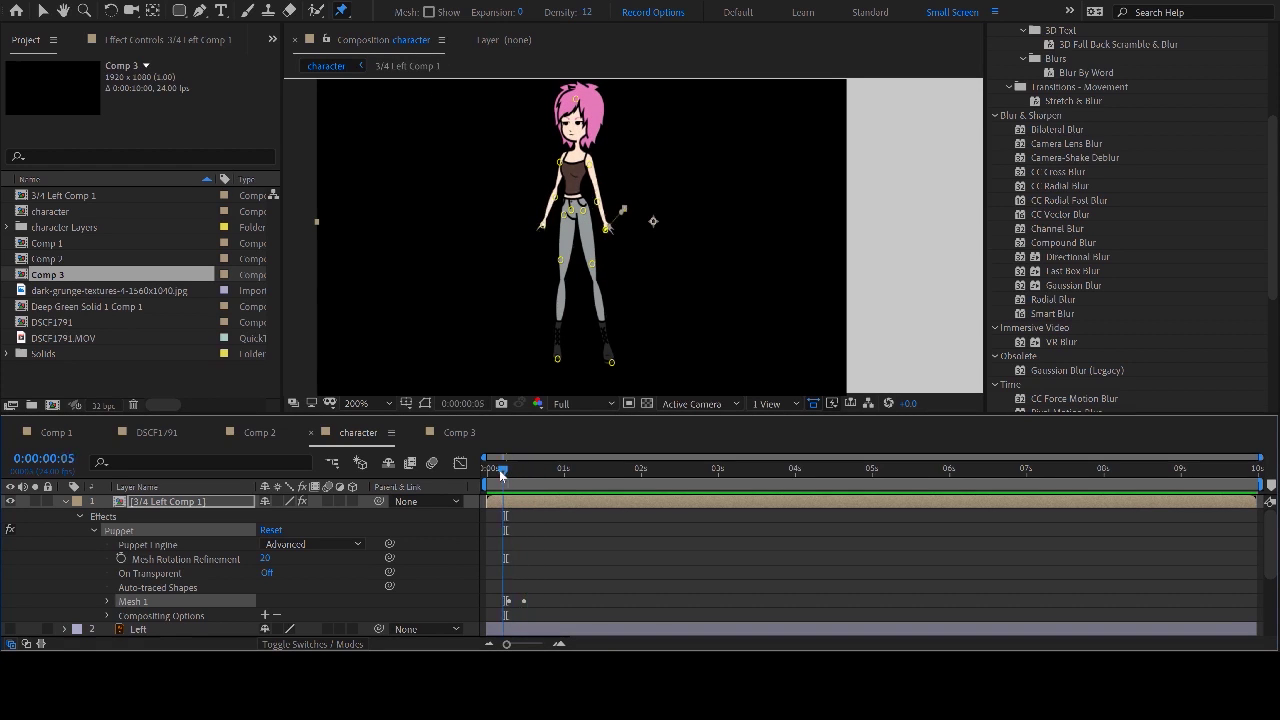
pyautogui.press('space')
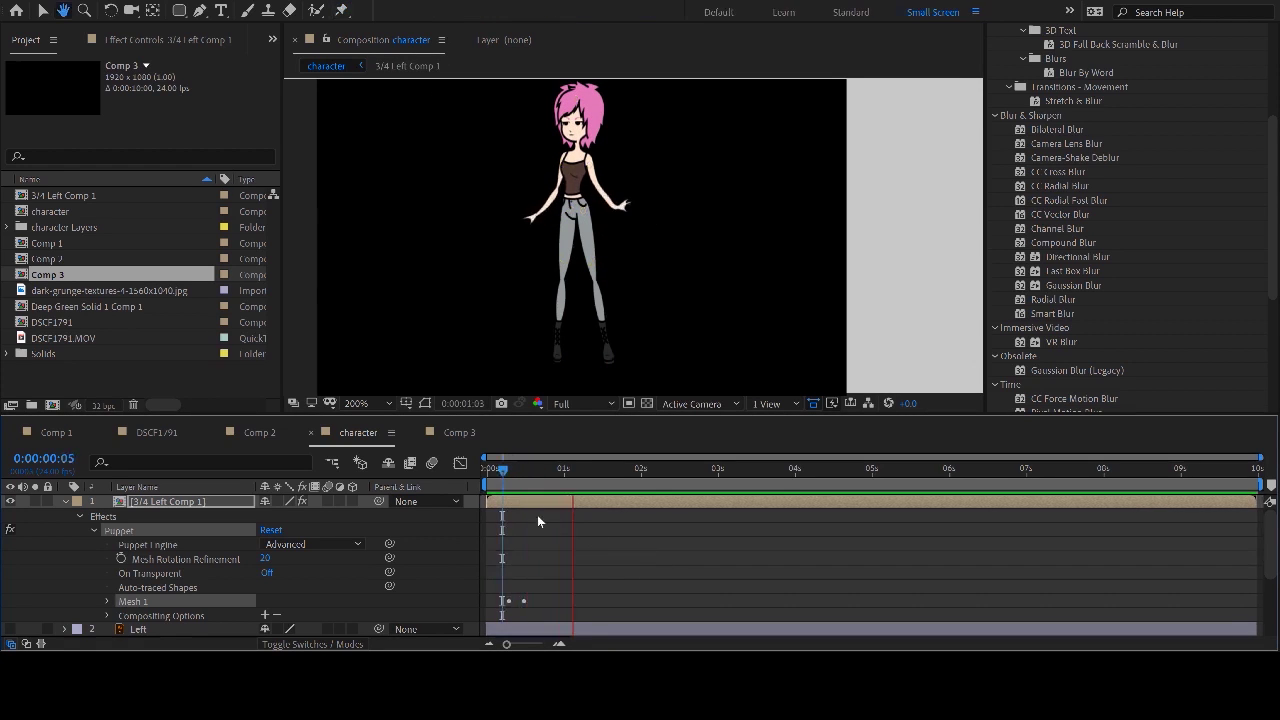
pyautogui.press('space')
pyautogui.moveTo(501, 472); pyautogui.dragTo(519, 474)
# - Apply Easy Ease (F9) to all pin position keyframes and preview the smoothed motion
pyautogui.click(557, 499)
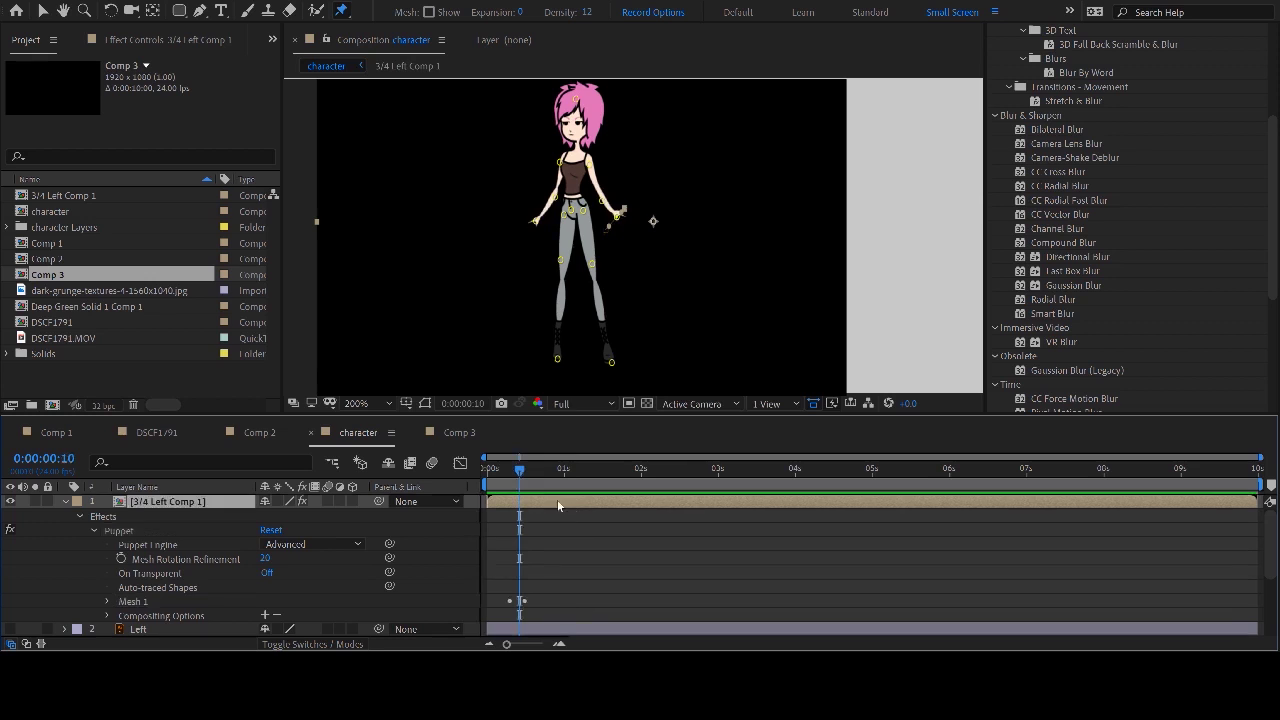
pyautogui.press('u')
pyautogui.moveTo(553, 557); pyautogui.dragTo(509, 638)
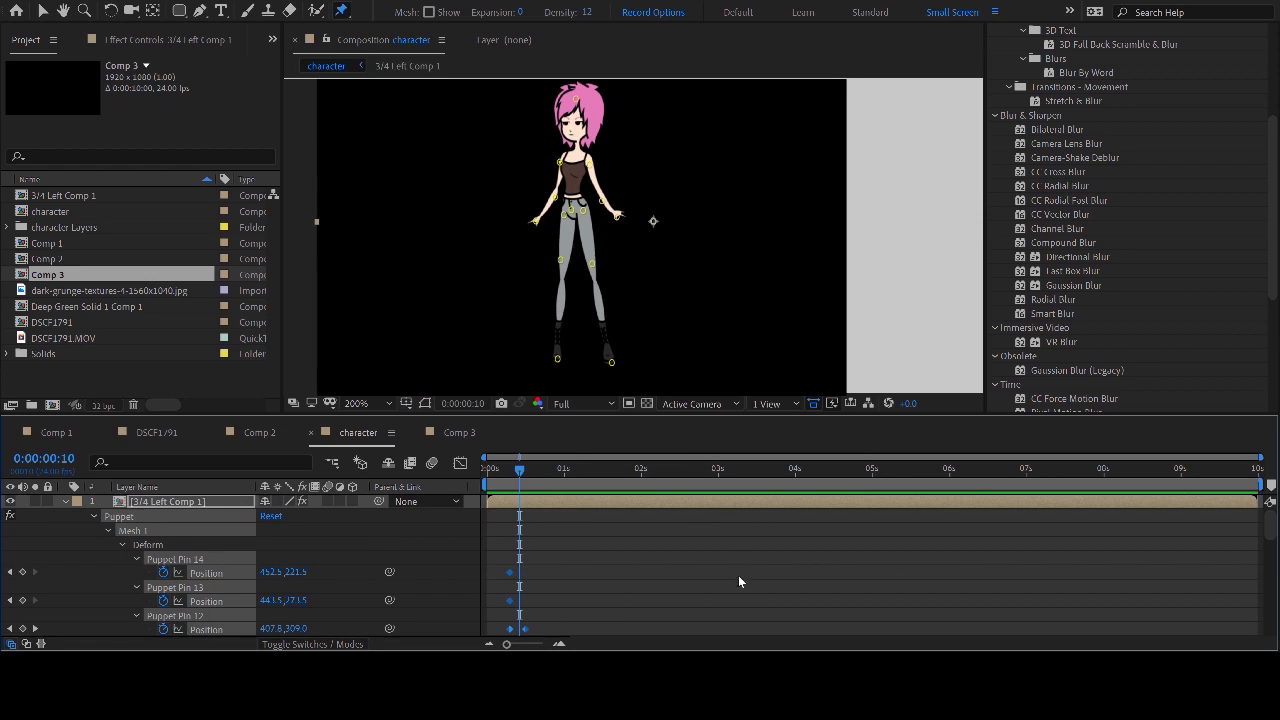
pyautogui.press('F9')
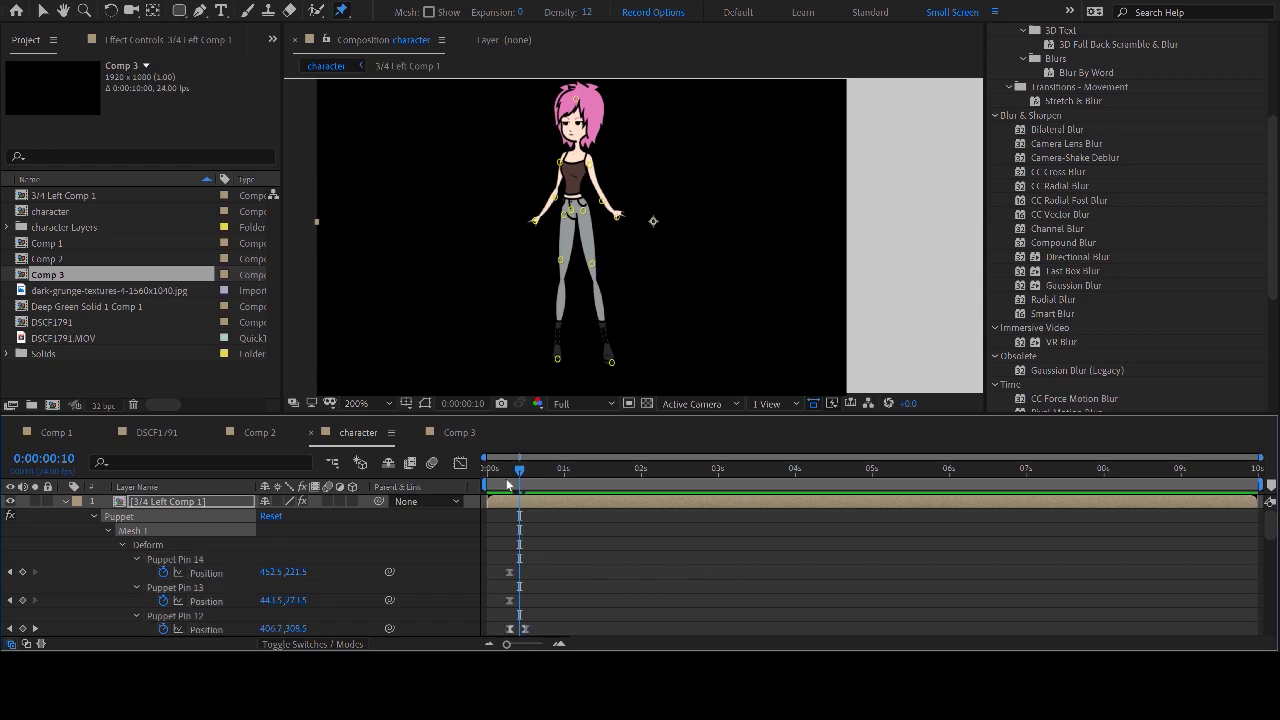
pyautogui.press('space')
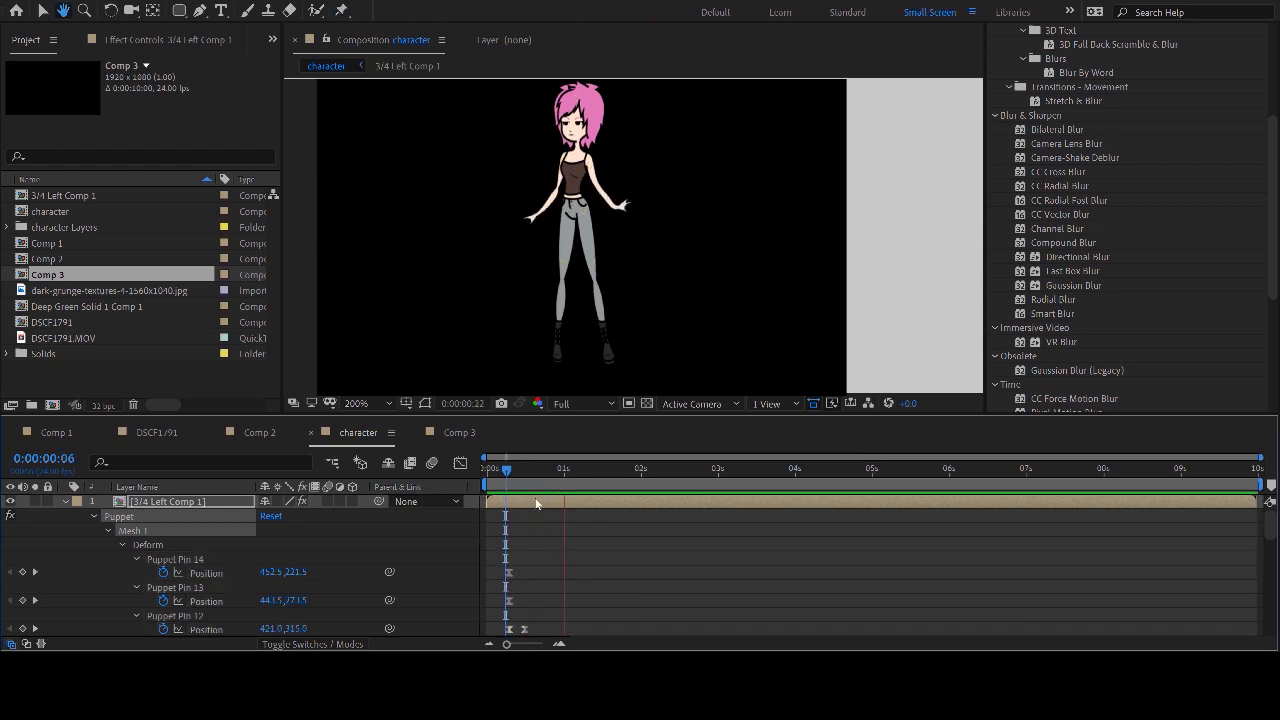
pyautogui.click(536, 478)
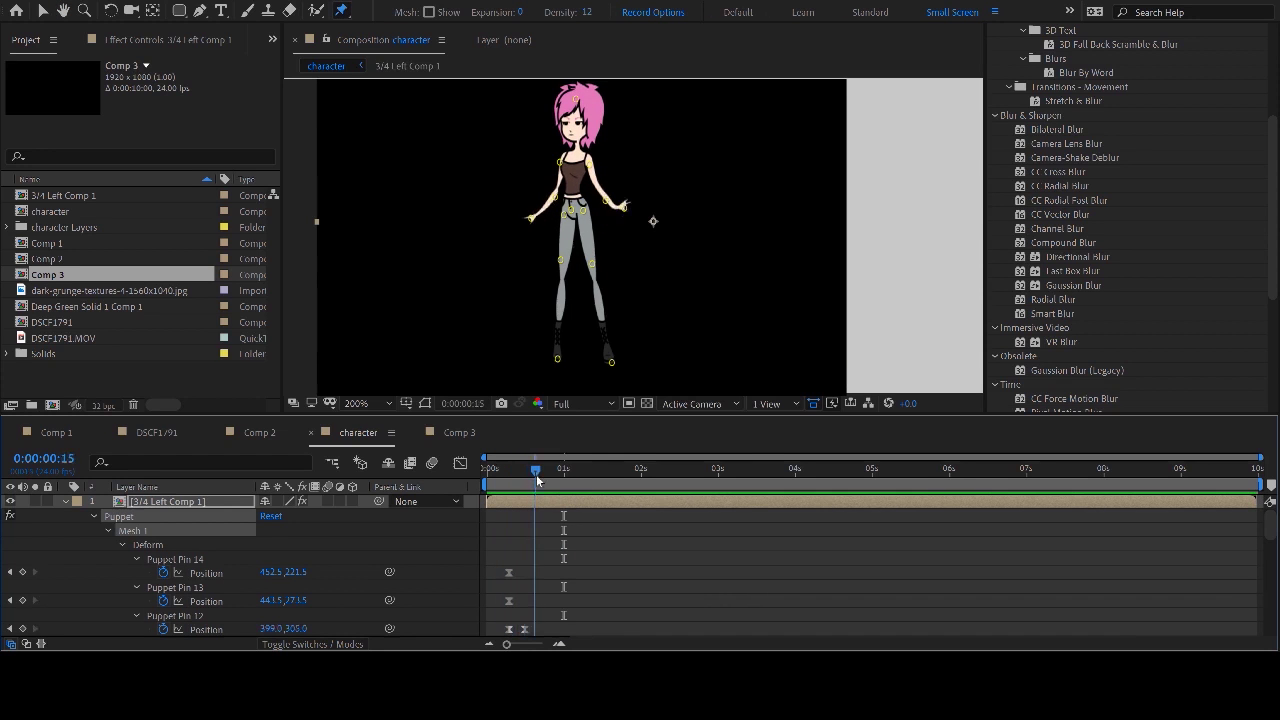
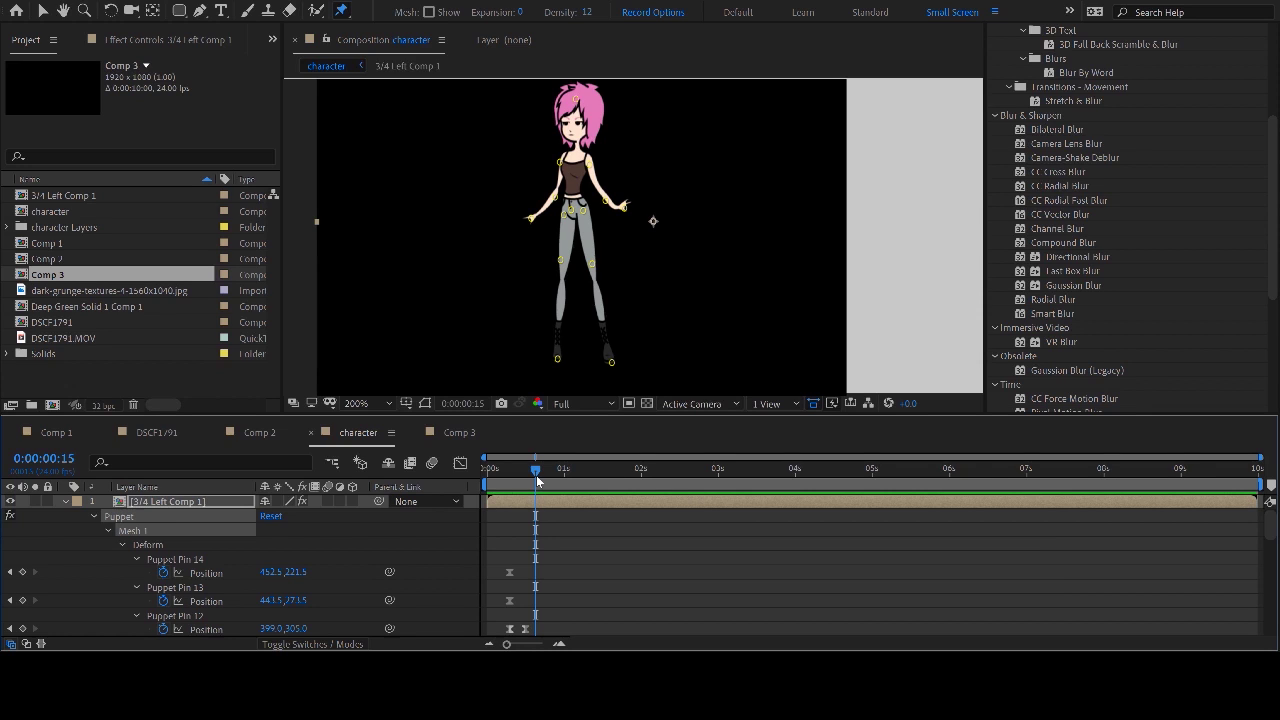
# - Shift the hip puppet pin right and nudge the foot pin up-left, then check a later frame
pyautogui.click(562, 218)
pyautogui.moveTo(564, 224); pyautogui.dragTo(590, 235)
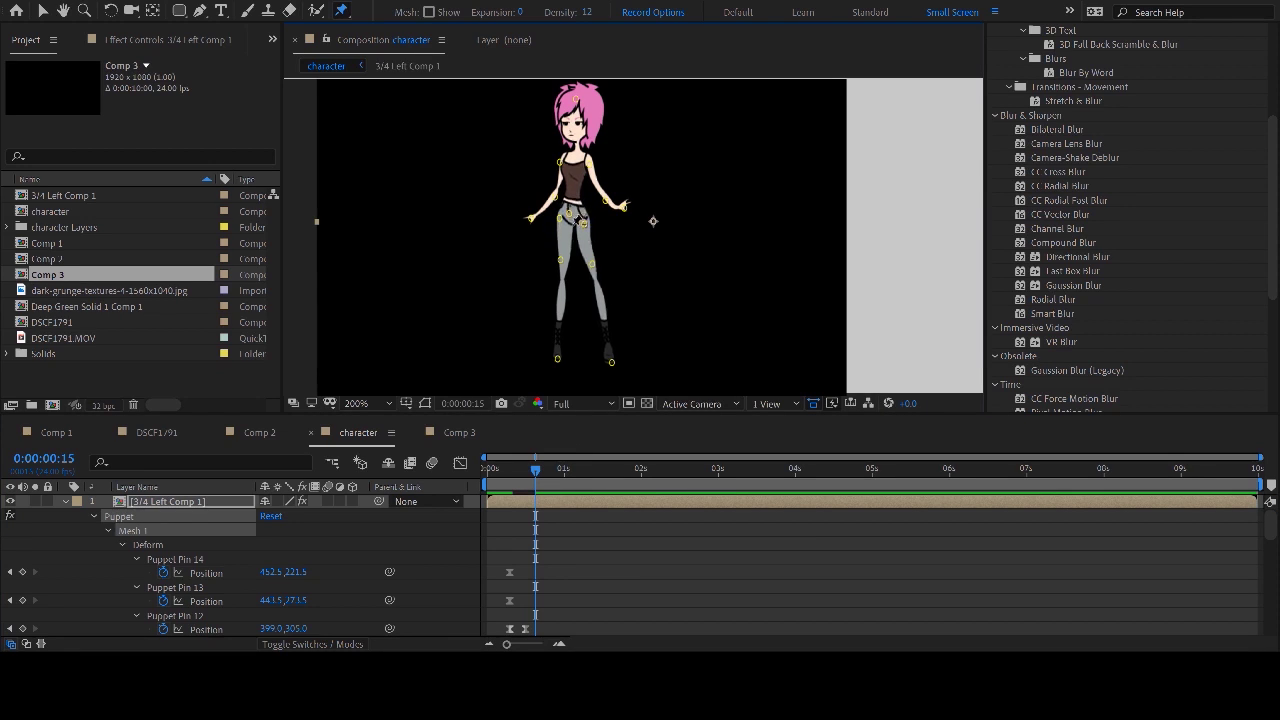
pyautogui.click(592, 266)
pyautogui.click(611, 363)
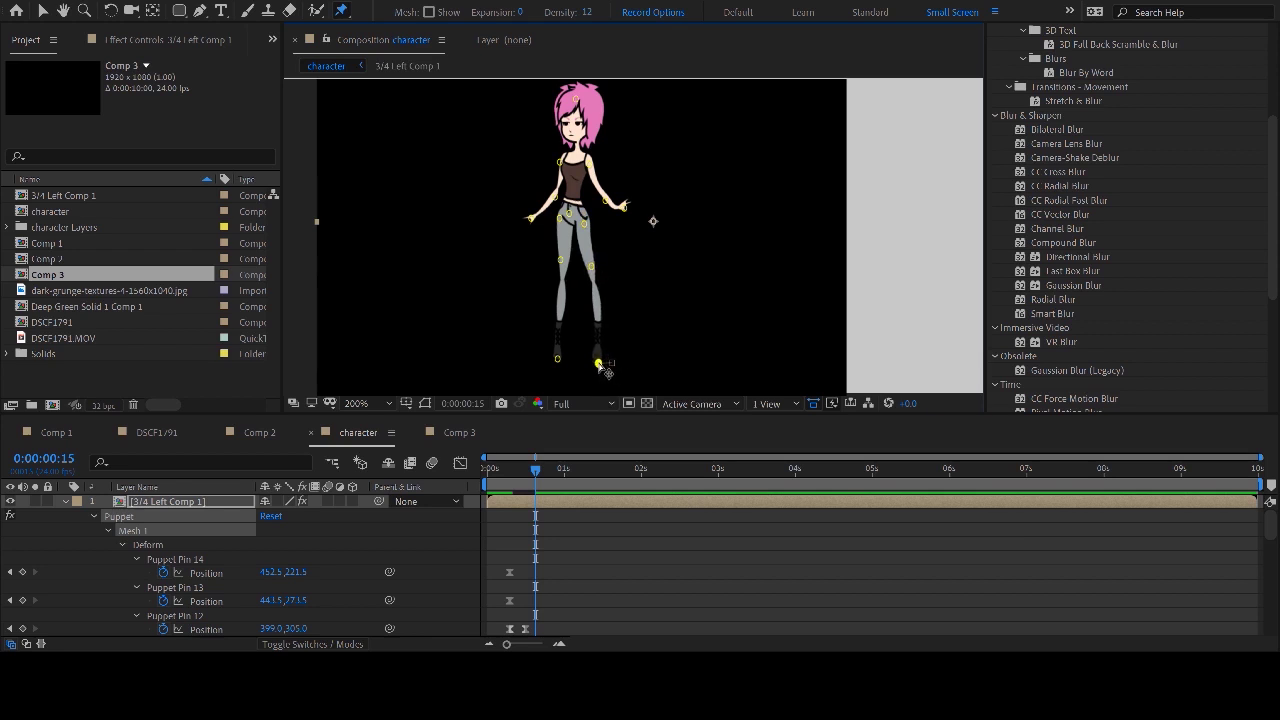
pyautogui.moveTo(600, 365); pyautogui.dragTo(594, 360)
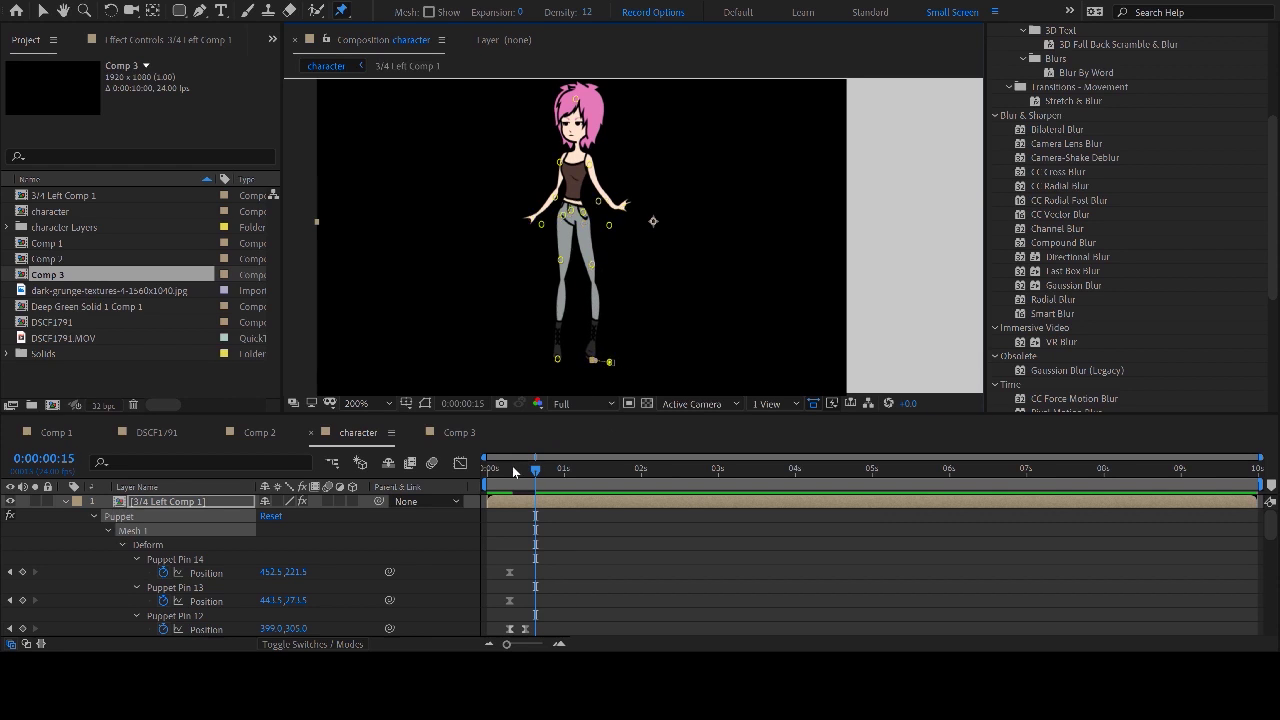
pyautogui.moveTo(535, 468)
pyautogui.mouseDown()
pyautogui.moveTo(495, 466)
pyautogui.moveTo(541, 463)
pyautogui.moveTo(499, 467)
pyautogui.moveTo(529, 467)
pyautogui.mouseUp()
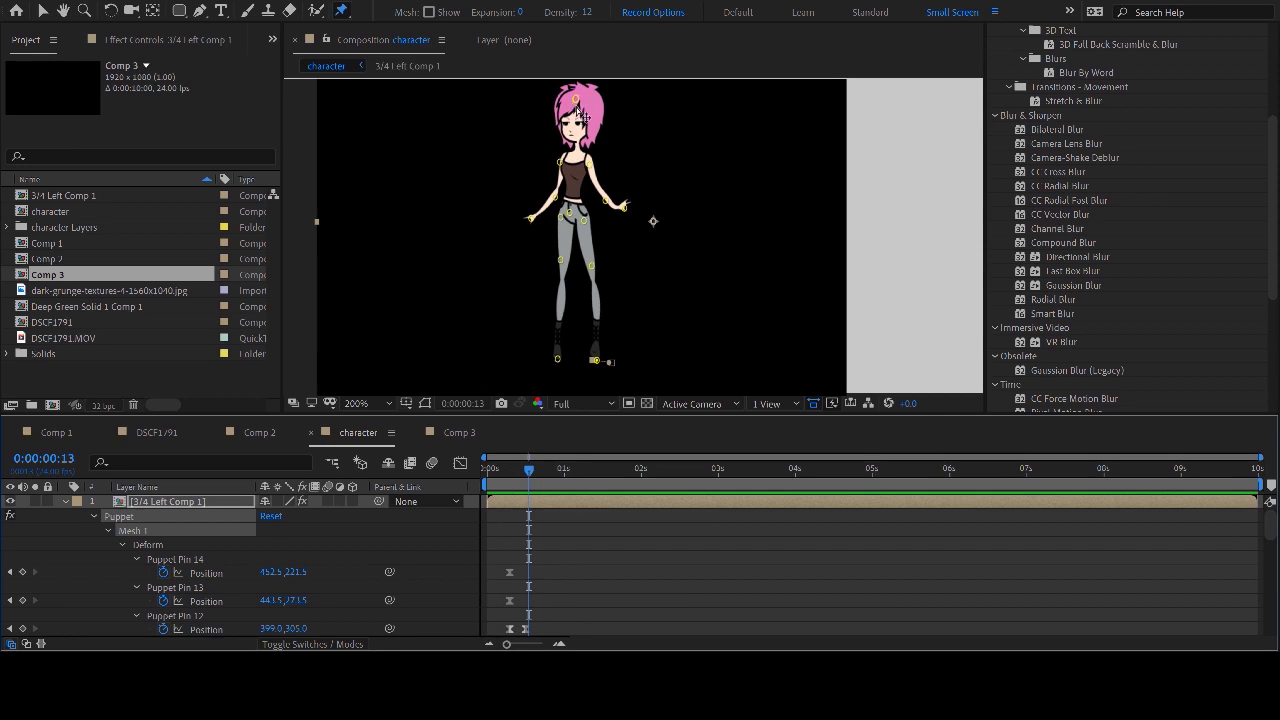
# - Pull the head pin slightly left, preview nearby frames, and briefly show the puppet mesh
pyautogui.click(576, 100)
pyautogui.moveTo(576, 100); pyautogui.dragTo(569, 102)
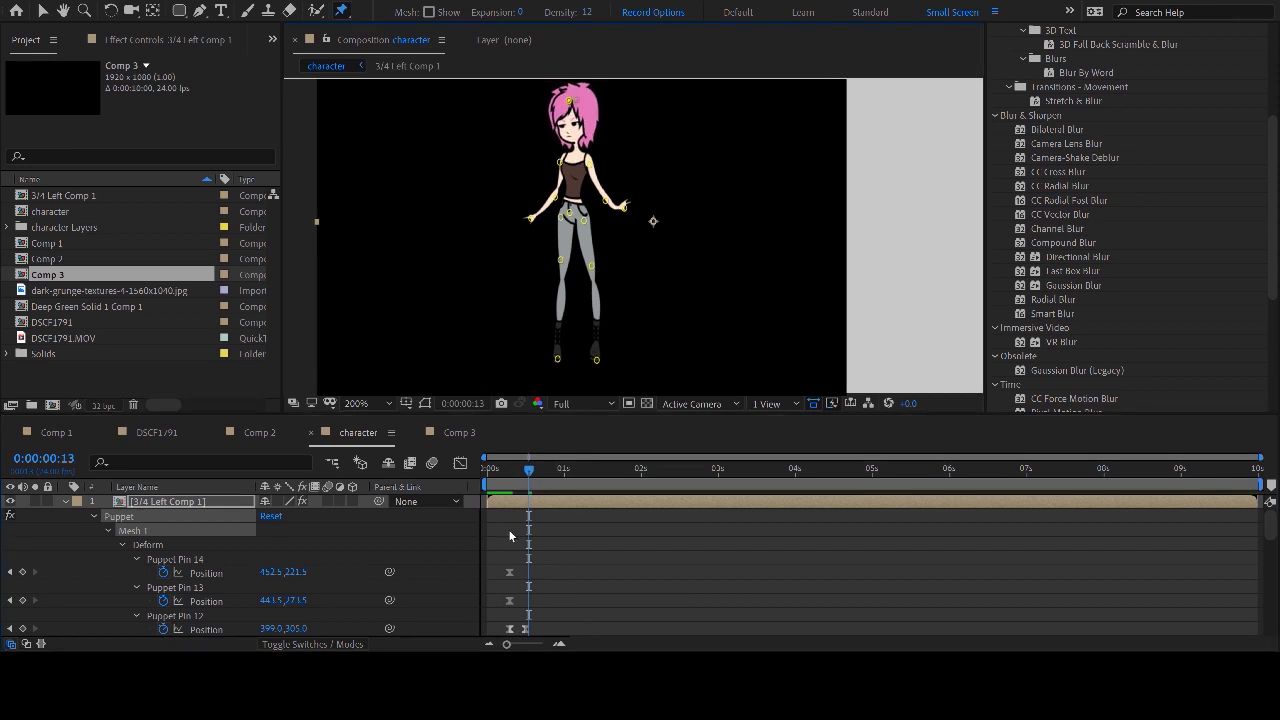
pyautogui.moveTo(530, 477)
pyautogui.mouseDown()
pyautogui.moveTo(503, 477)
pyautogui.moveTo(538, 474)
pyautogui.mouseUp()
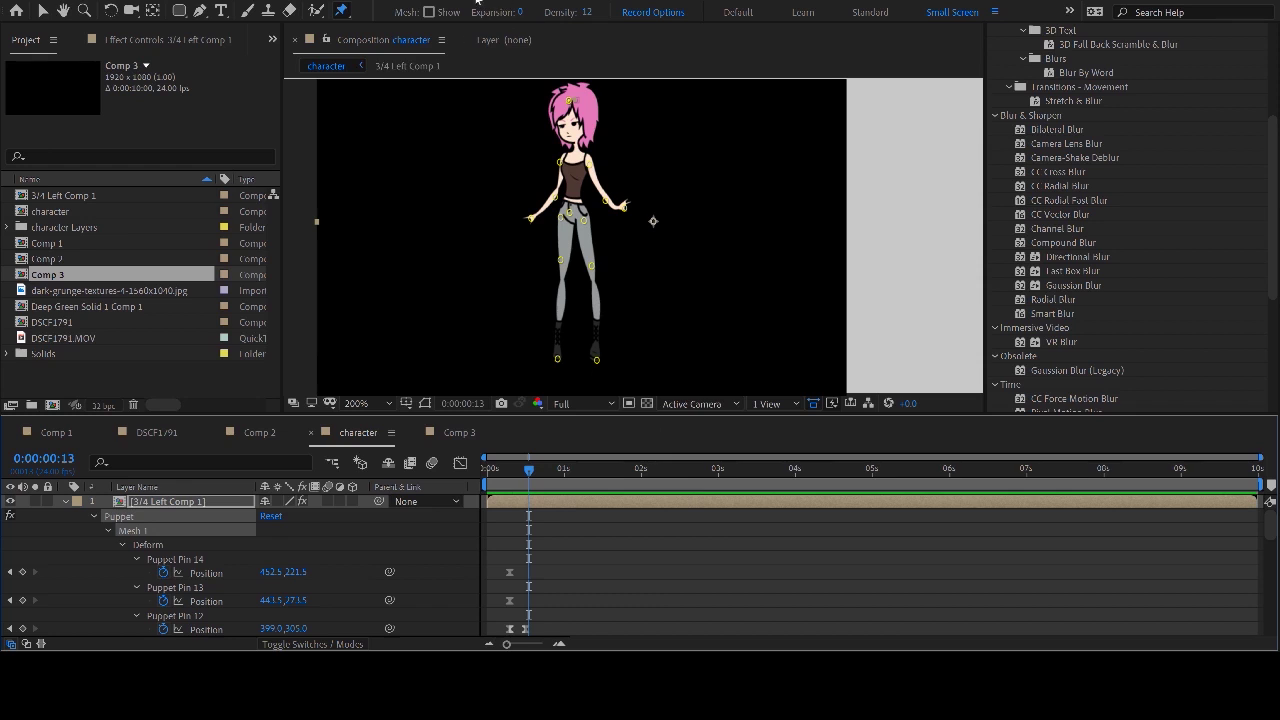
pyautogui.click(429, 12)
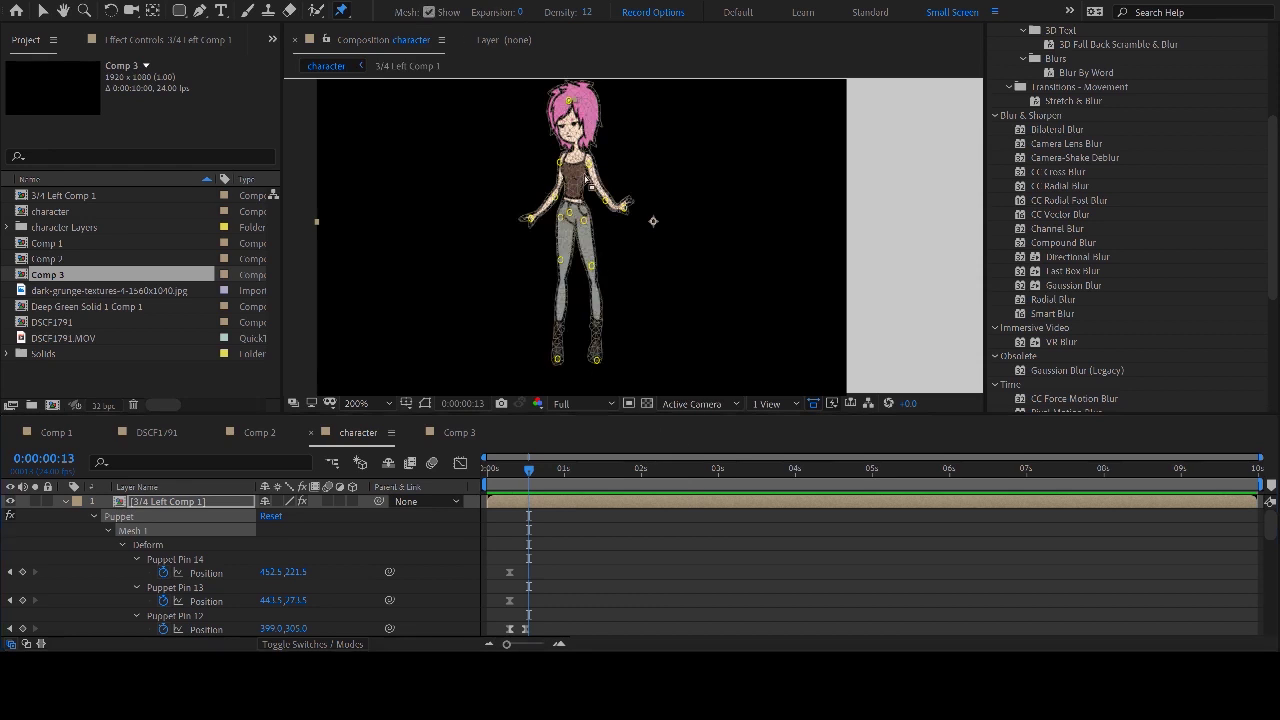
pyautogui.click(430, 12)
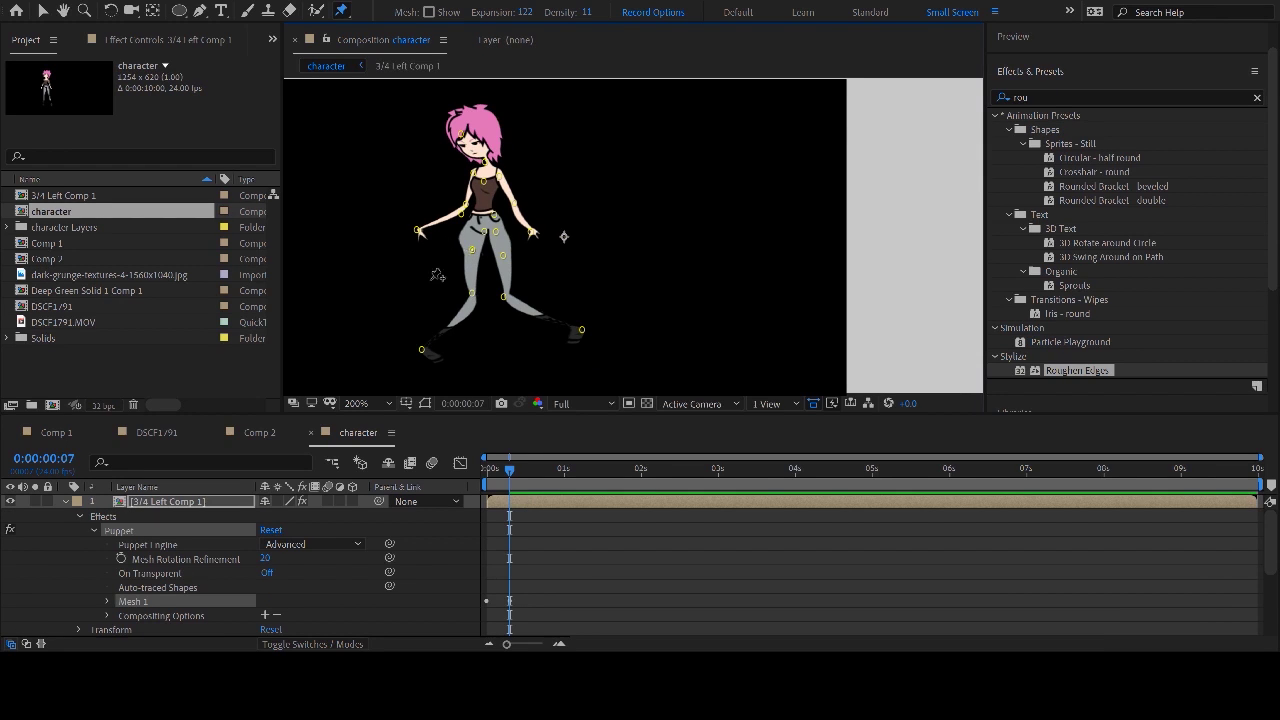
# - Create a new empty composition and draw a red rounded rectangle near the top
pyautogui.click(41, 11)
pyautogui.hotkey('ctrl', 'n')
pyautogui.press('Return')
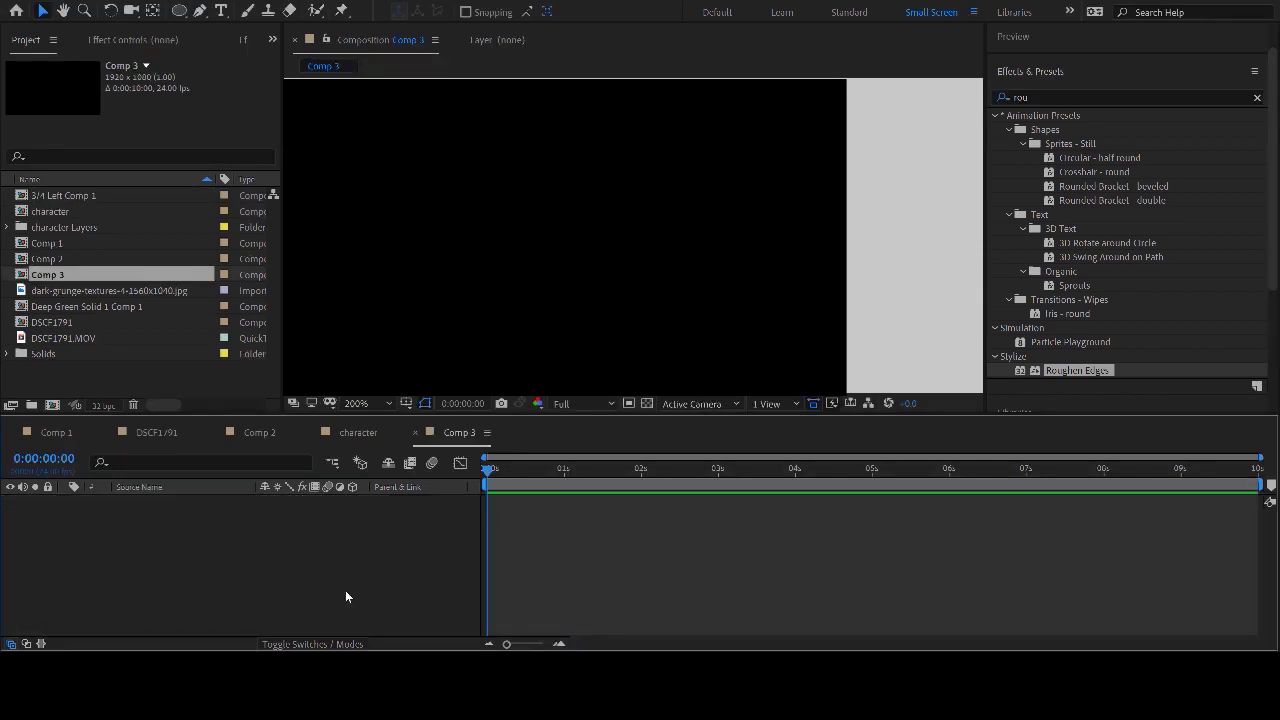
pyautogui.click(179, 11)
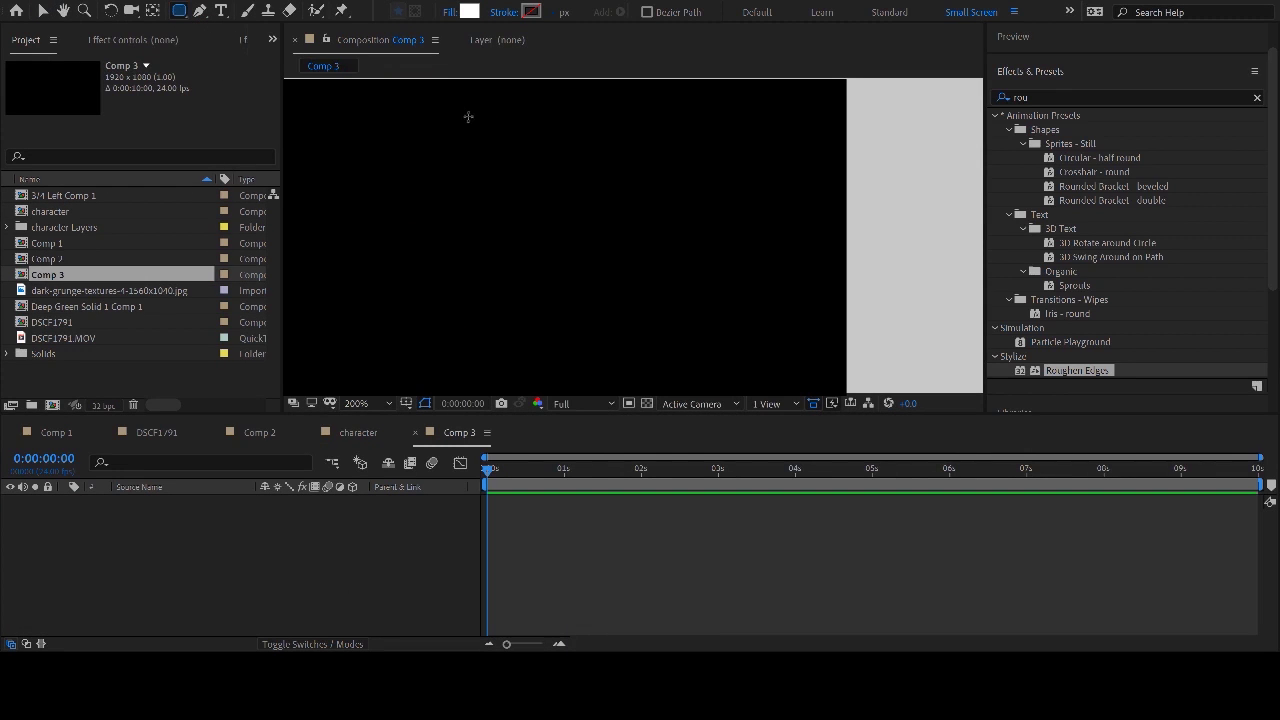
pyautogui.click(470, 12)
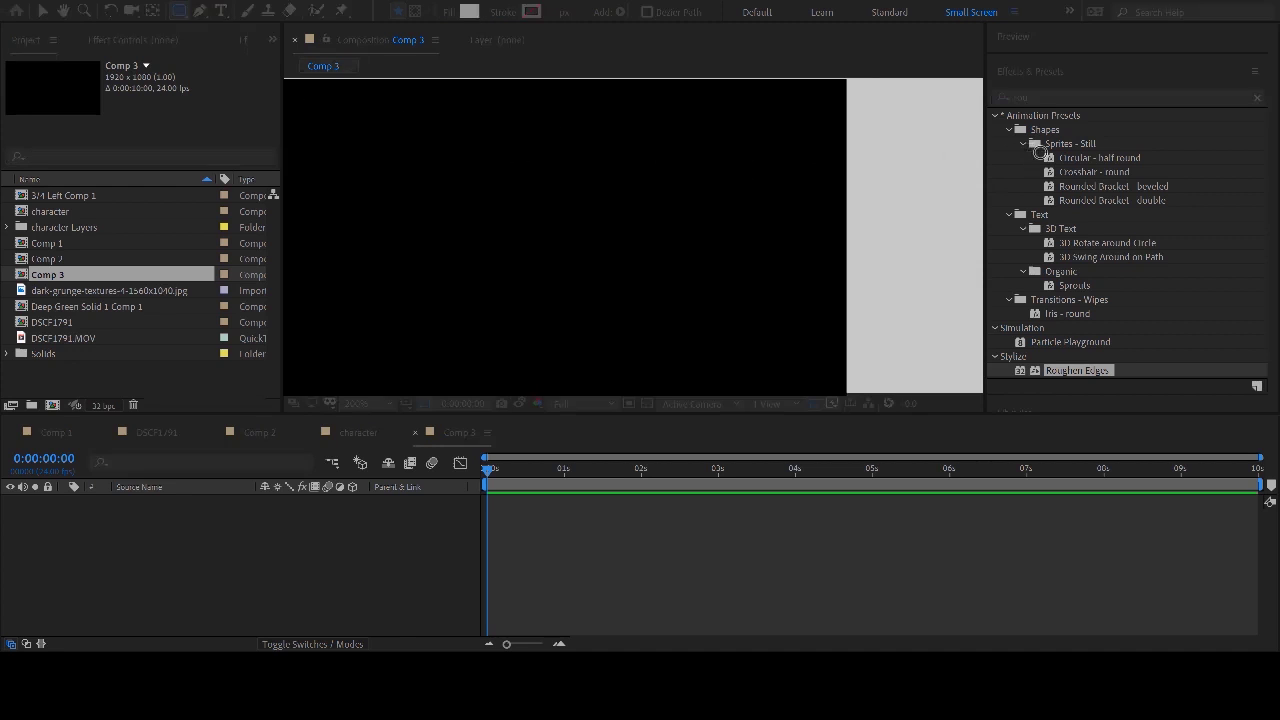
pyautogui.moveTo(488, 101); pyautogui.dragTo(545, 181)
# - Move the red head's anchor to its bottom edge and draw a blue body rectangle below
pyautogui.press('y')
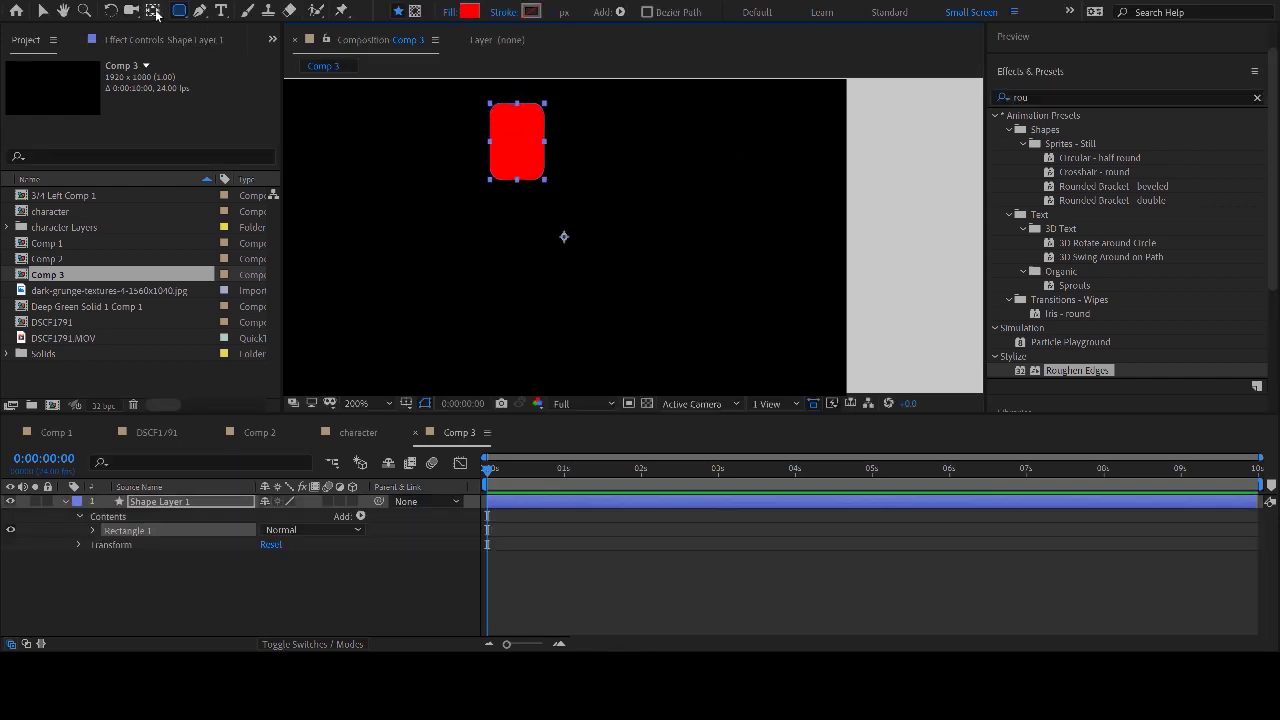
pyautogui.click(344, 580)
pyautogui.click(607, 497)
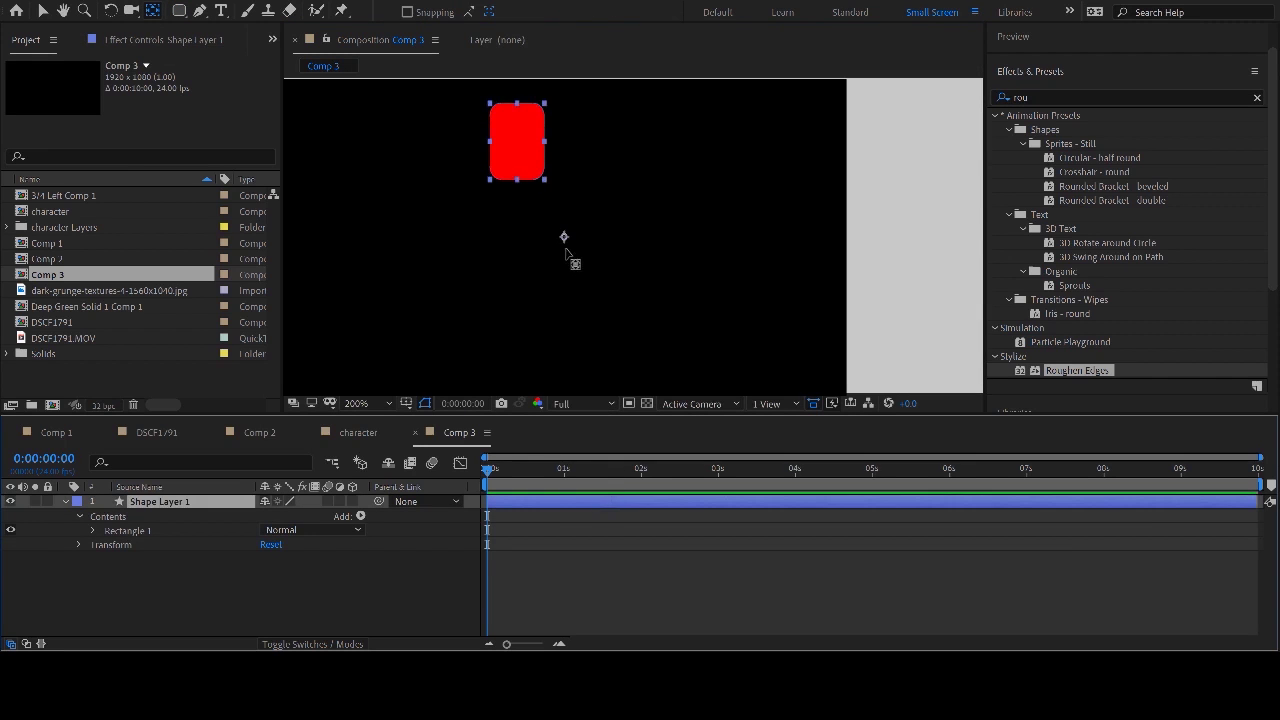
pyautogui.moveTo(563, 238); pyautogui.dragTo(519, 183)
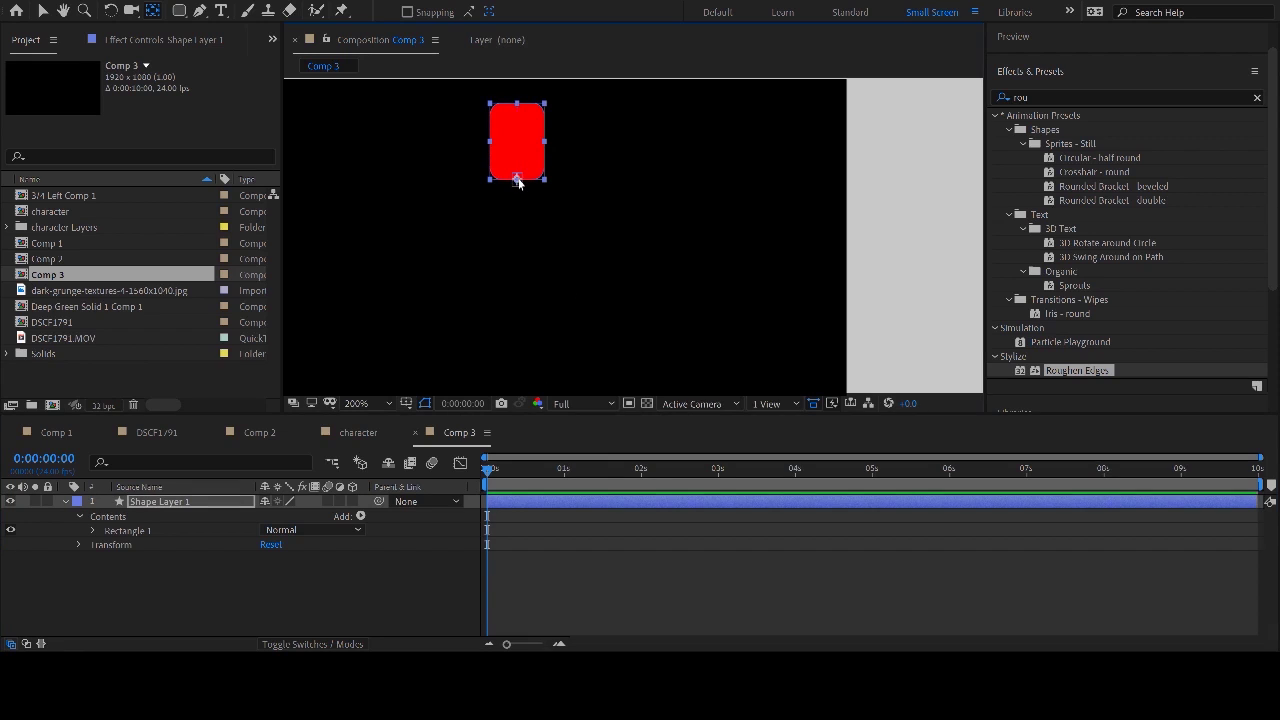
pyautogui.click(286, 597)
pyautogui.click(181, 11)
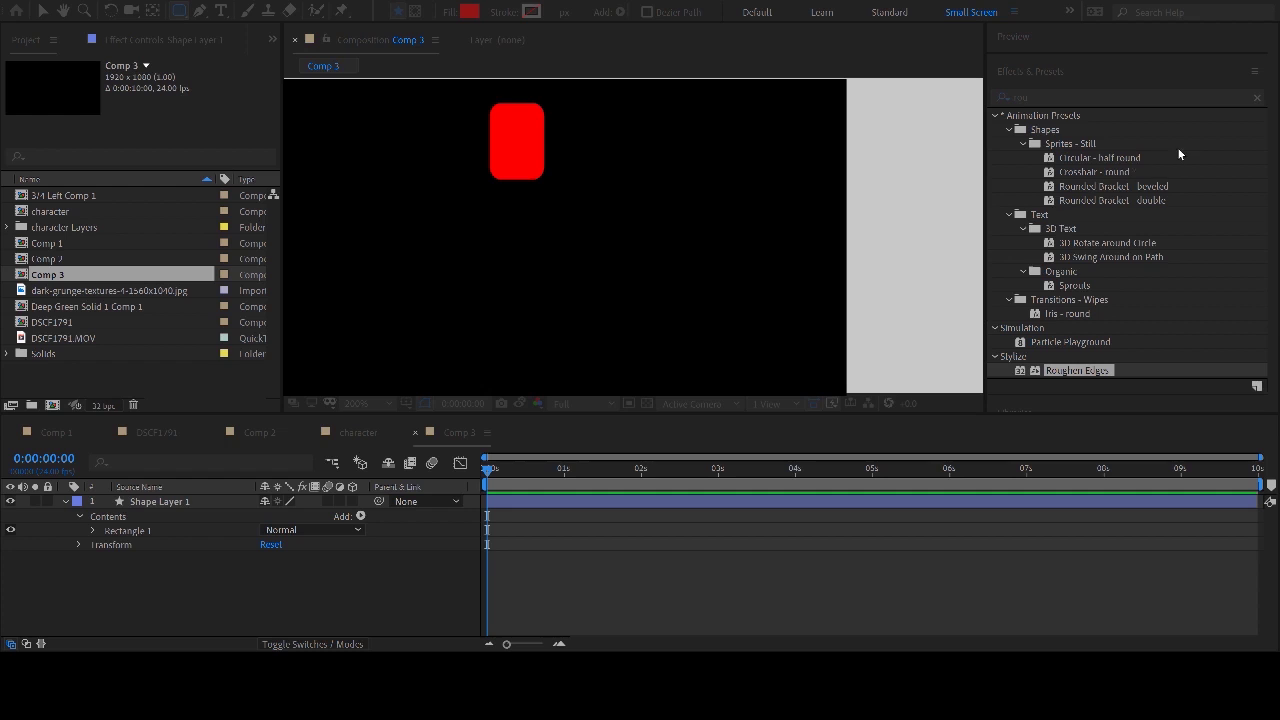
pyautogui.moveTo(456, 181)
pyautogui.mouseDown()
pyautogui.moveTo(590, 275)
pyautogui.moveTo(584, 343)
pyautogui.moveTo(580, 329)
pyautogui.mouseUp()
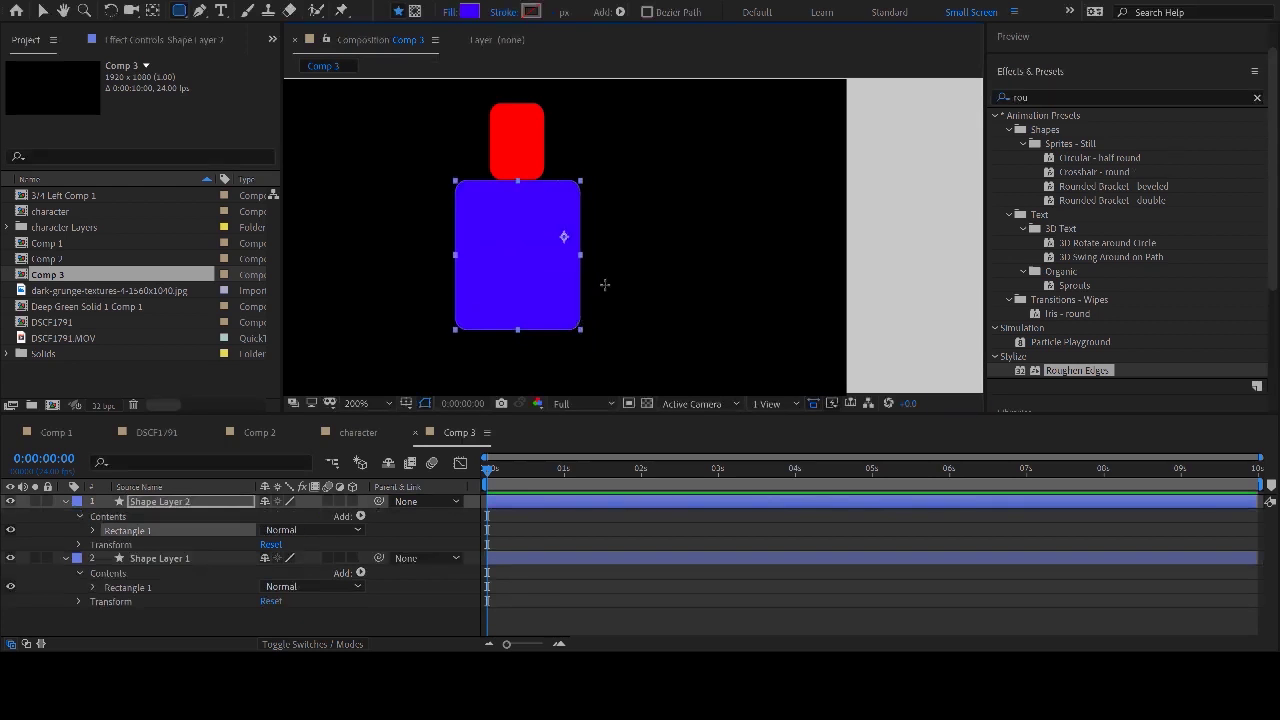
# - Zoom the view to 100% and move Shape Layer 2's anchor point with Pan Behind
pyautogui.press(',')
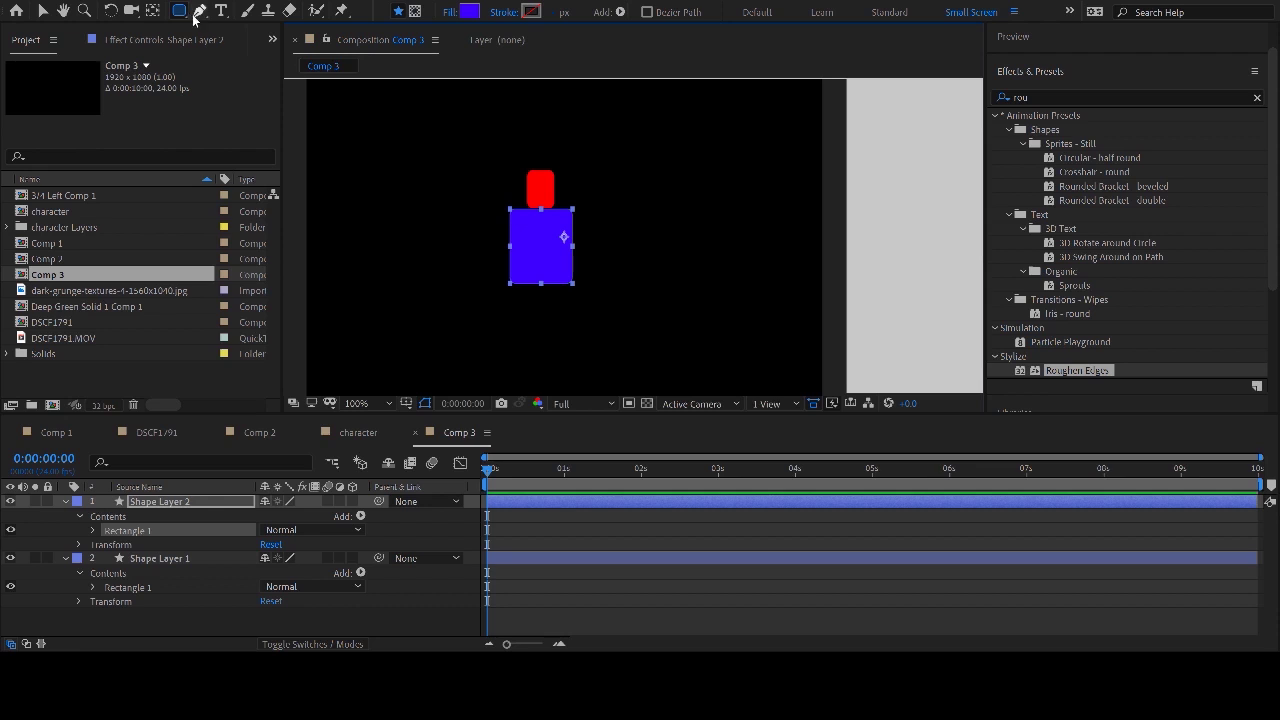
pyautogui.click(152, 13)
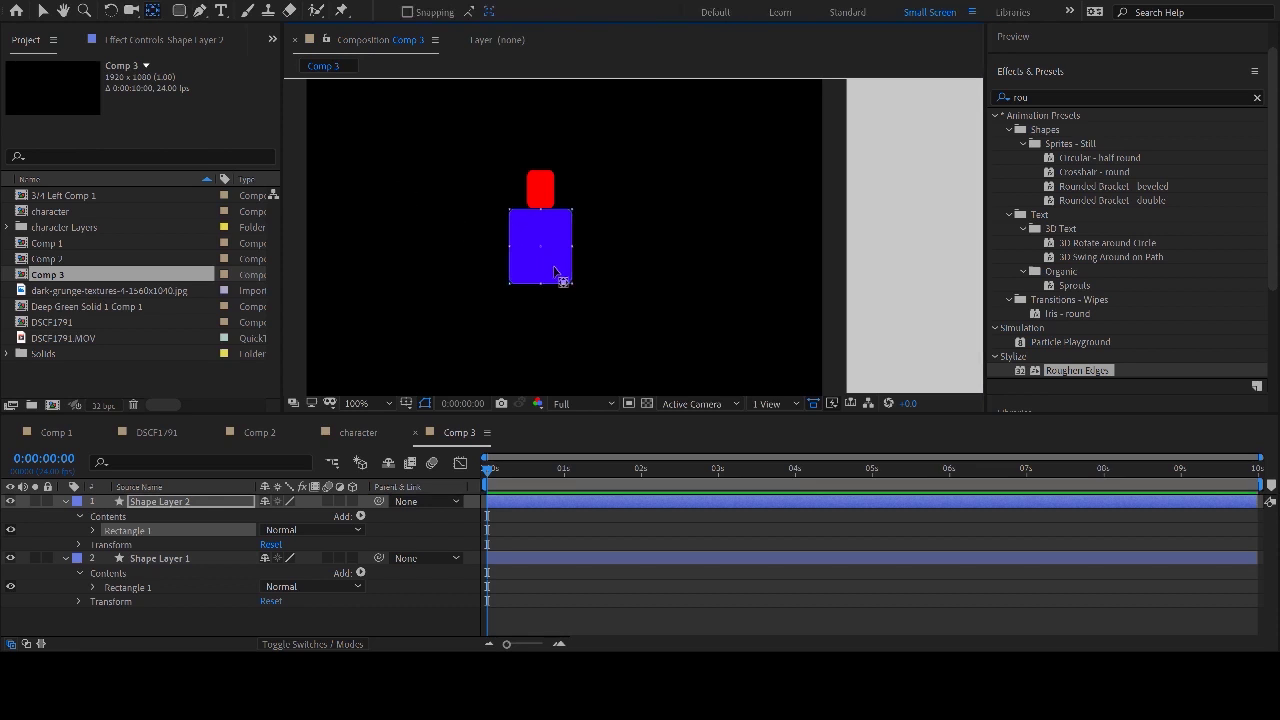
pyautogui.click(531, 557)
pyautogui.click(538, 505)
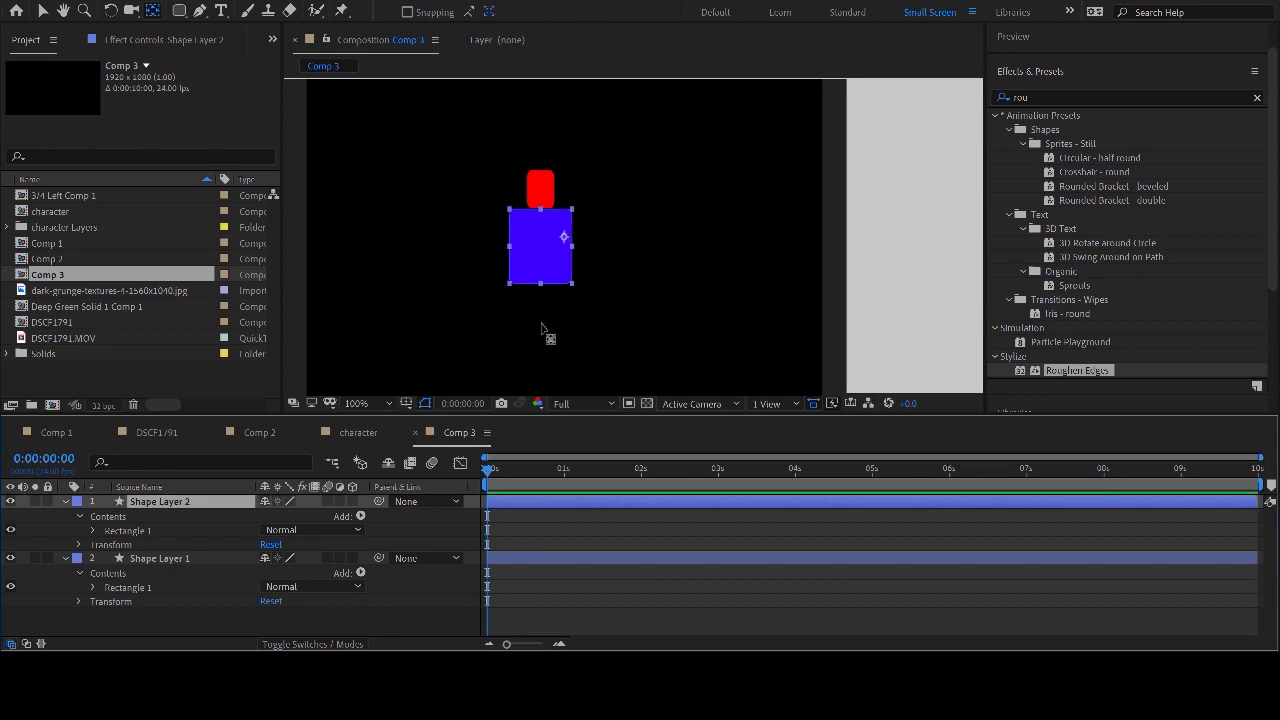
pyautogui.moveTo(549, 248); pyautogui.dragTo(544, 288)
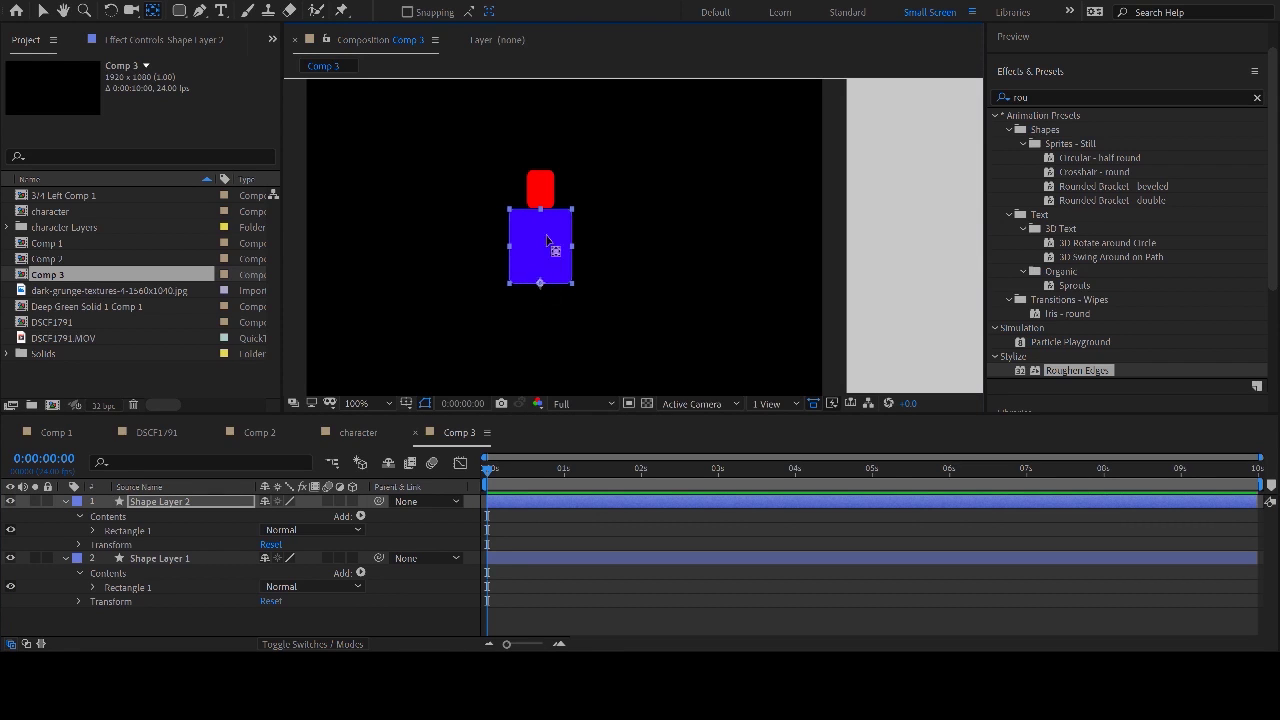
# - Collapse the property lists of Shape Layer 1 and Shape Layer 2
pyautogui.click(64, 558)
pyautogui.click(118, 590)
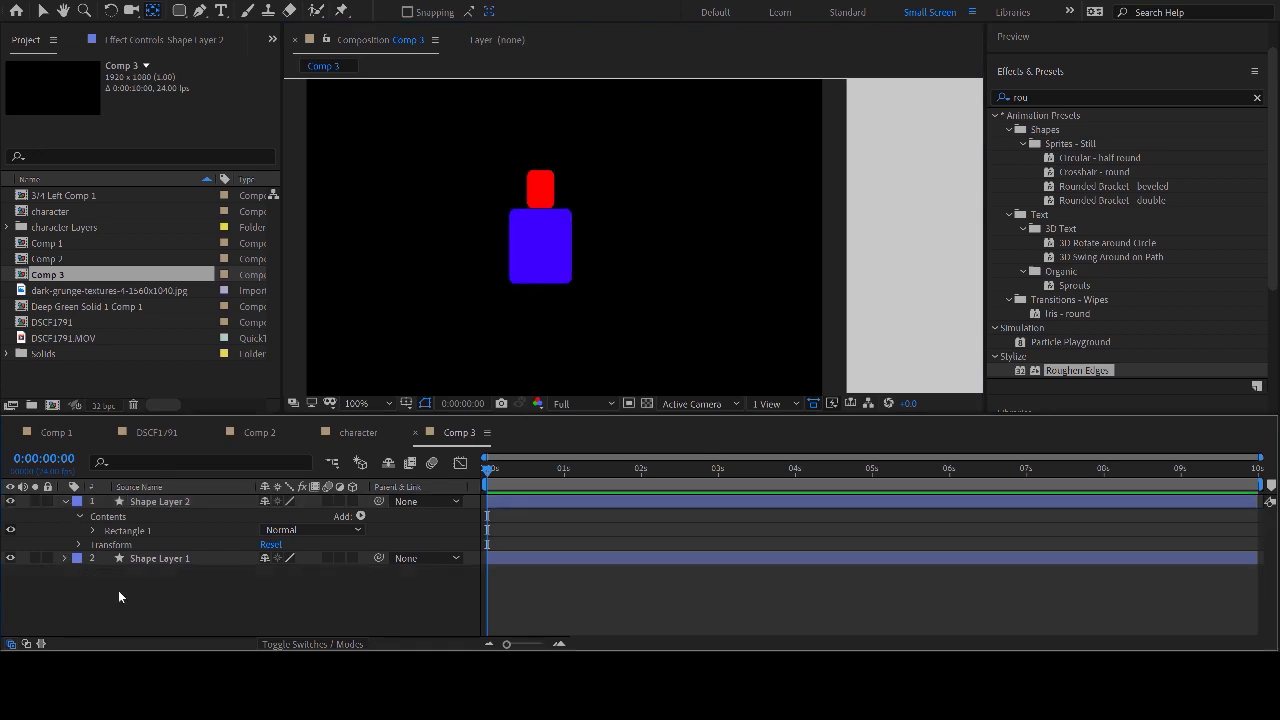
pyautogui.click(65, 501)
pyautogui.click(181, 12)
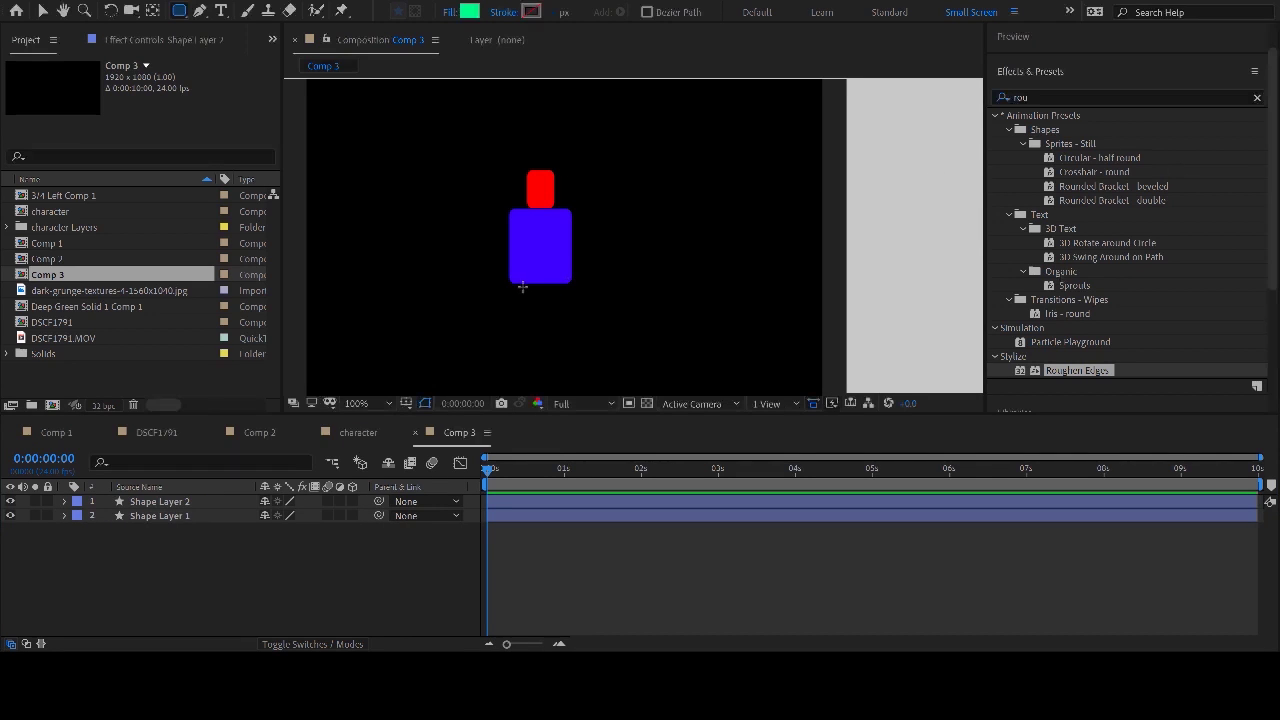
# - Draw a green leg rectangle below the body and move its anchor to the top centre
pyautogui.moveTo(516, 284); pyautogui.dragTo(529, 332)
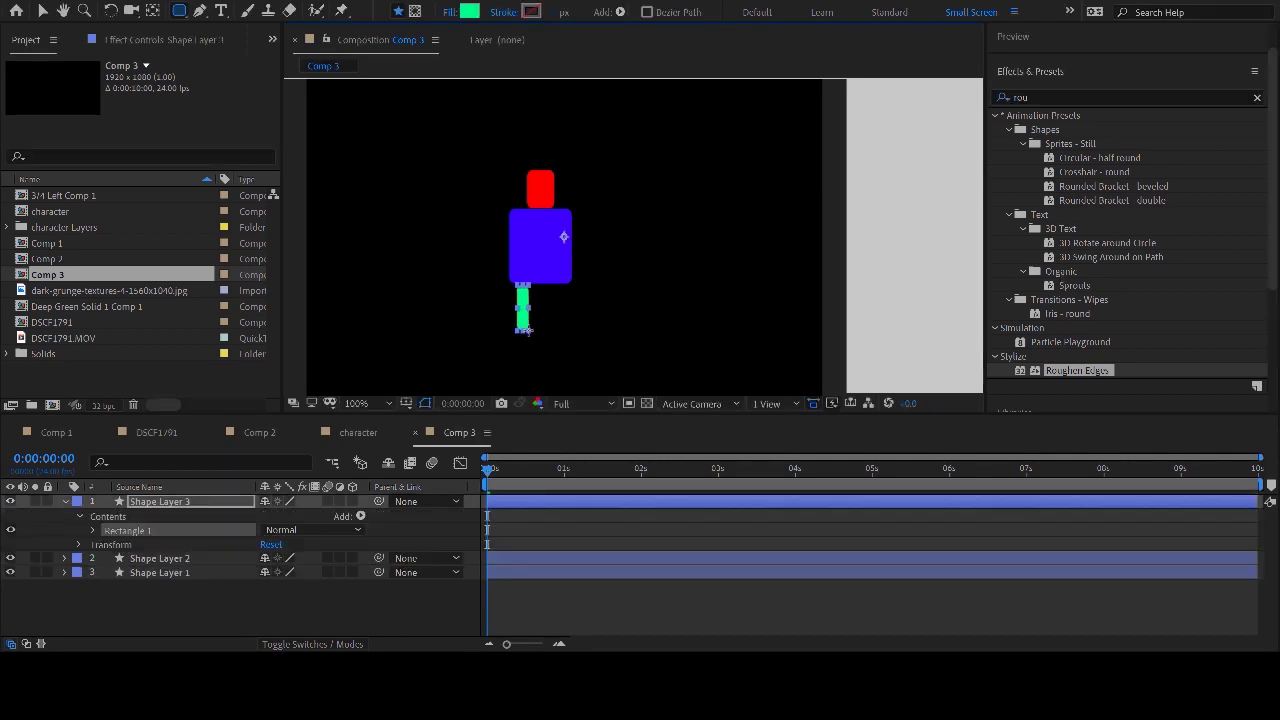
pyautogui.click(65, 501)
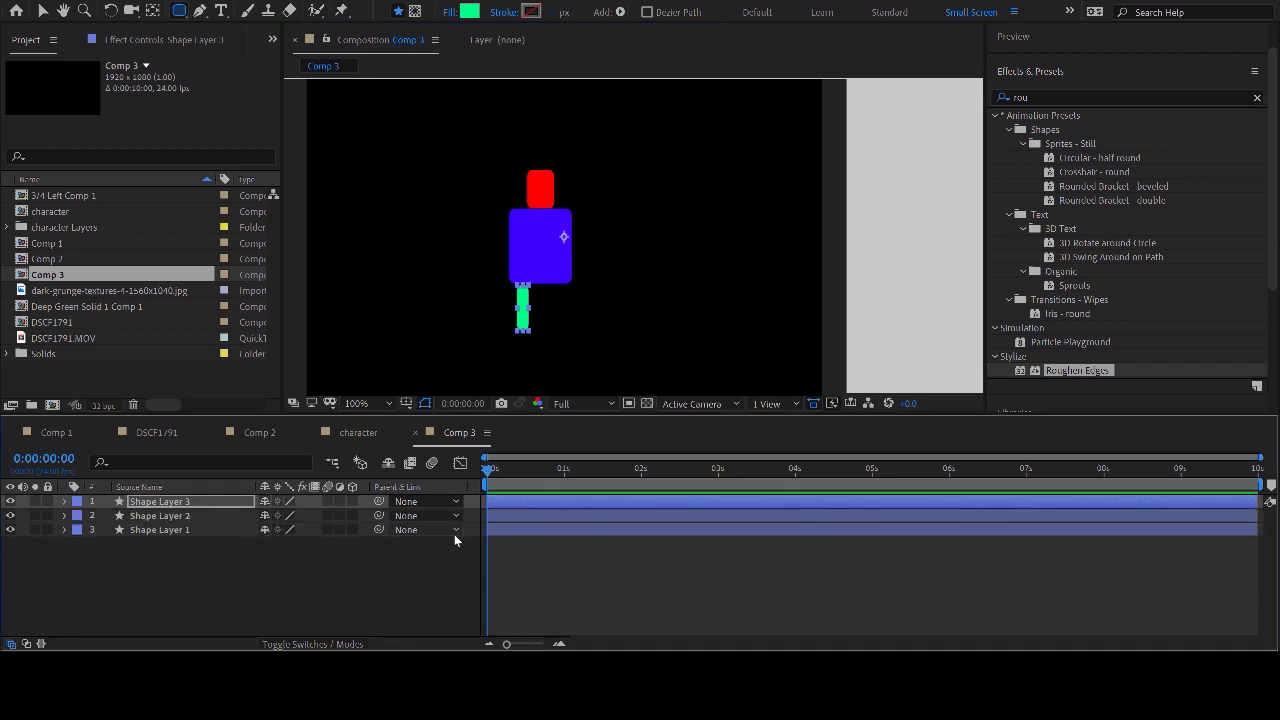
pyautogui.click(578, 545)
pyautogui.click(581, 503)
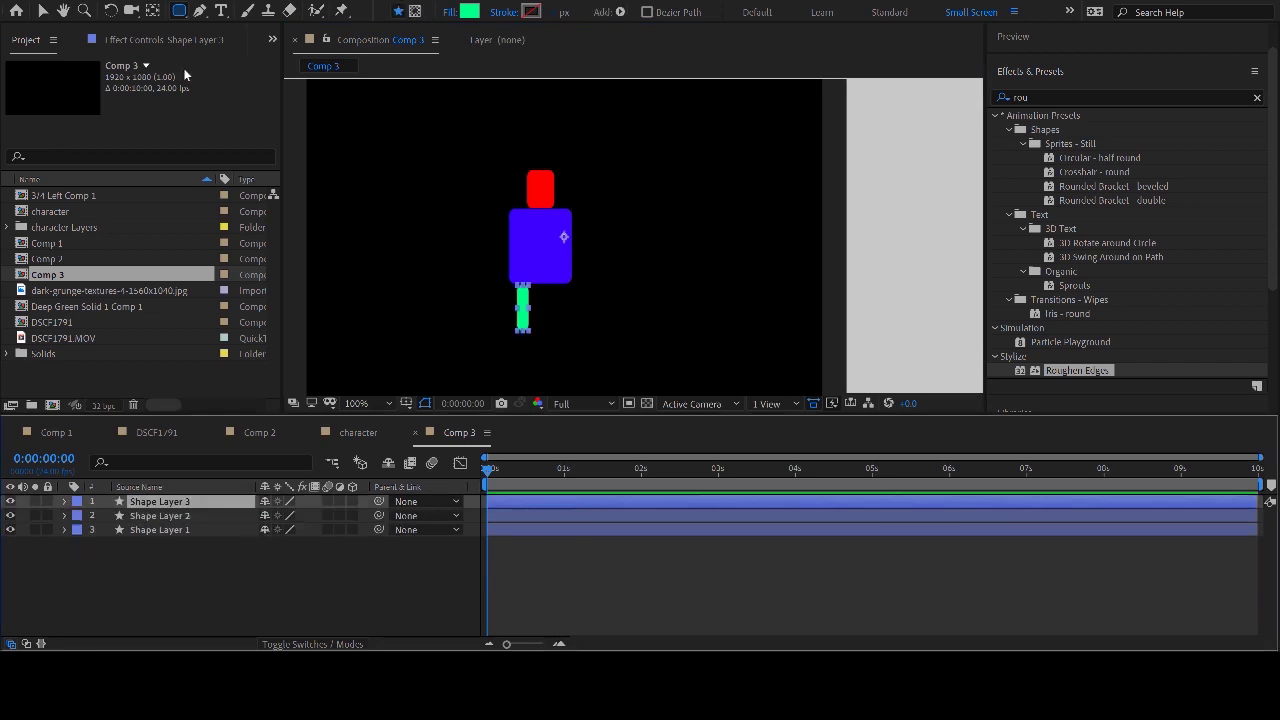
pyautogui.click(152, 10)
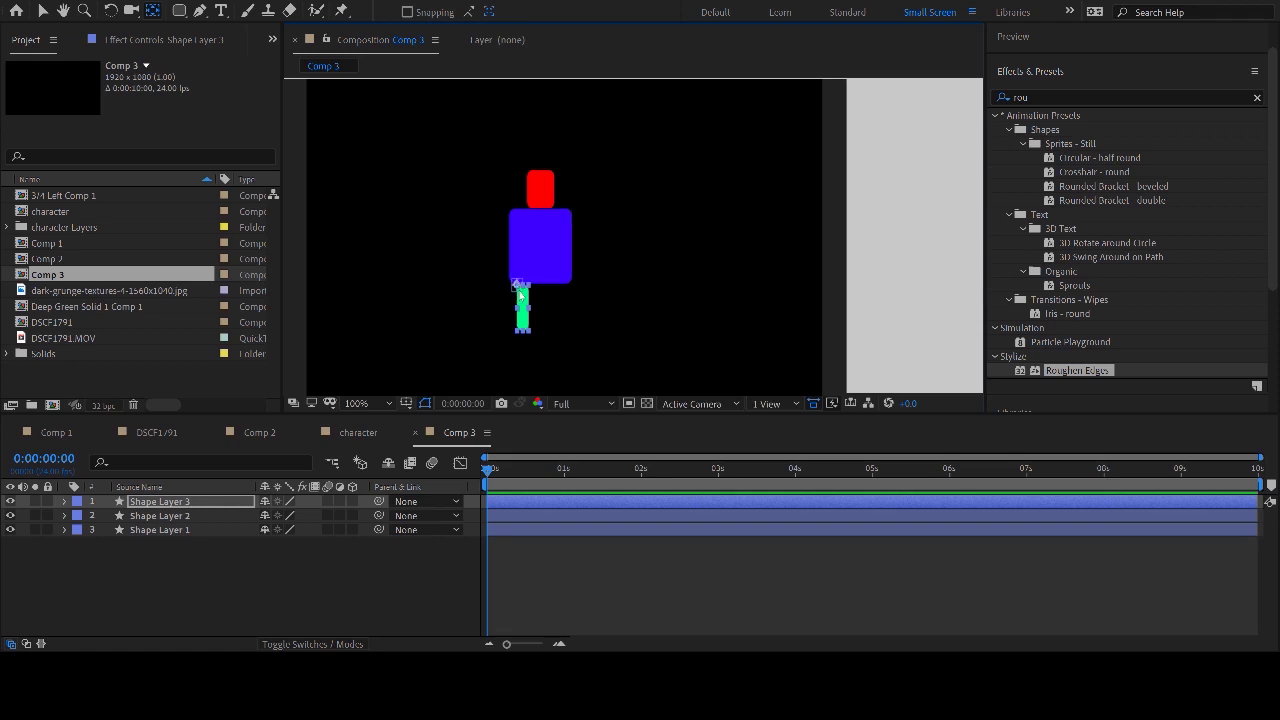
pyautogui.moveTo(519, 291); pyautogui.dragTo(529, 288)
# - Draw an olive rectangle directly below the green leg
pyautogui.click(450, 572)
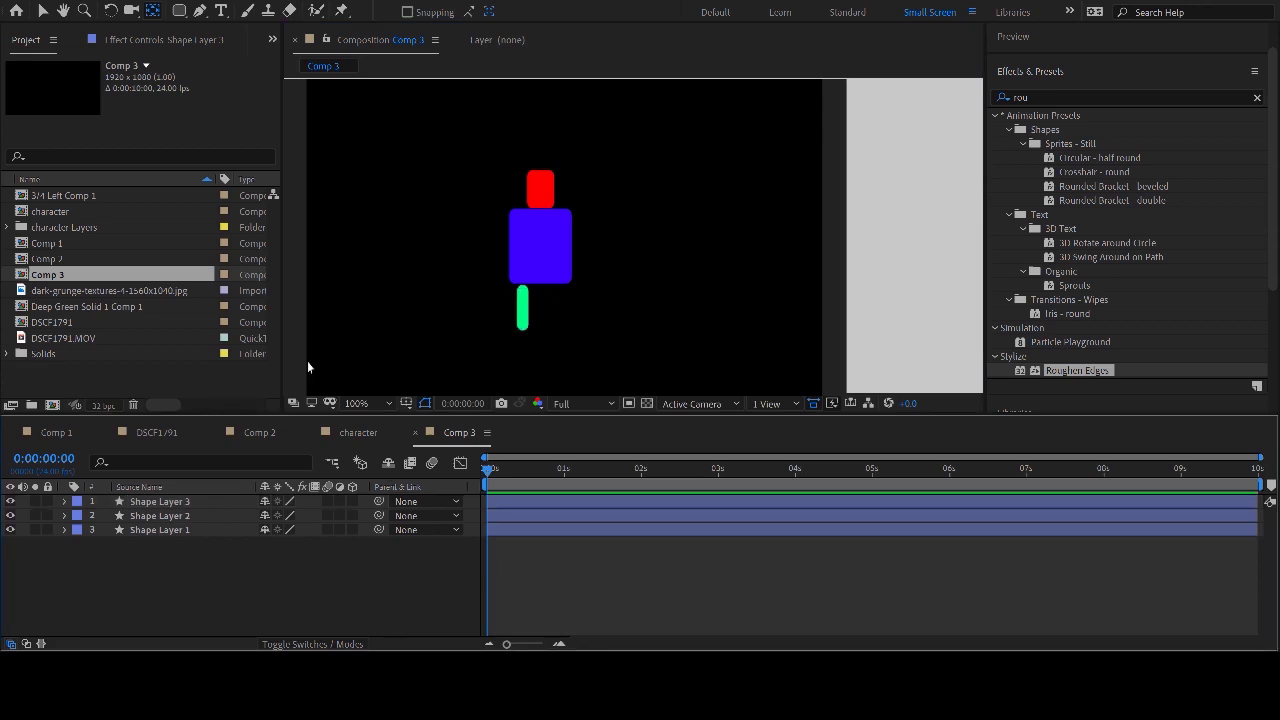
pyautogui.click(179, 10)
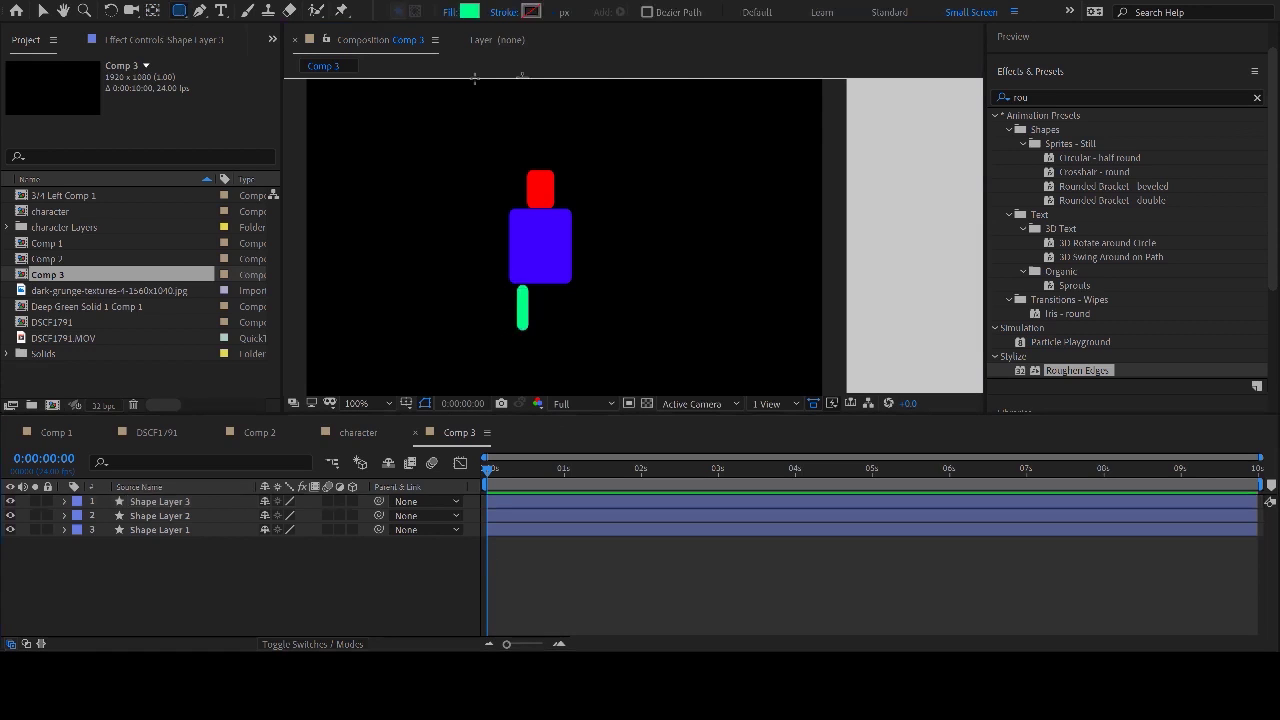
pyautogui.click(470, 13)
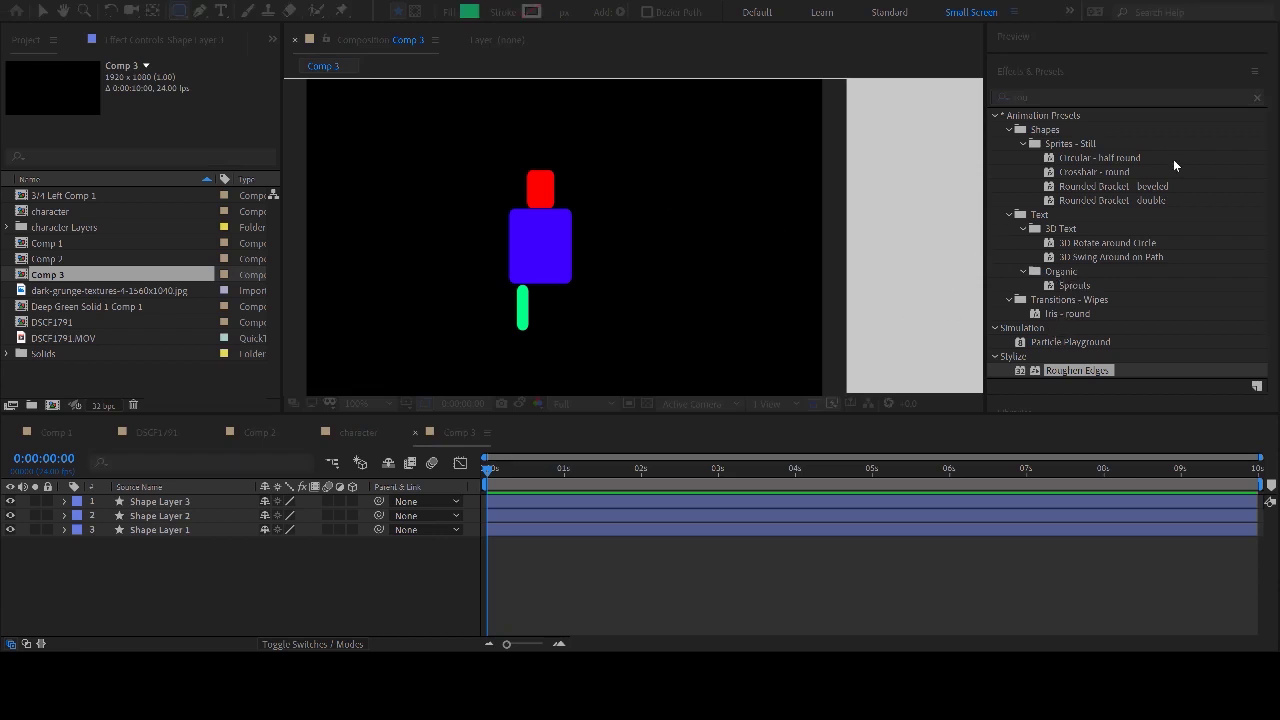
pyautogui.moveTo(519, 325); pyautogui.dragTo(524, 375)
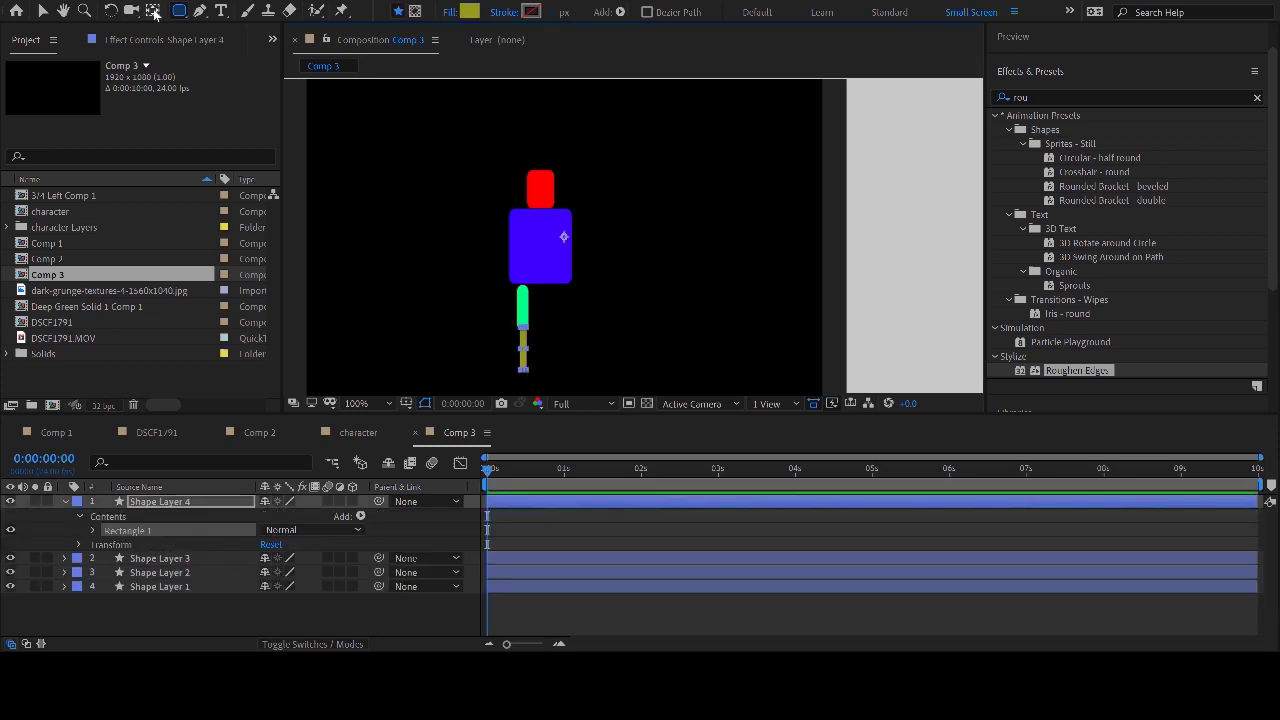
# - Move the olive shin's pivot down onto it and collapse its properties
pyautogui.click(508, 501)
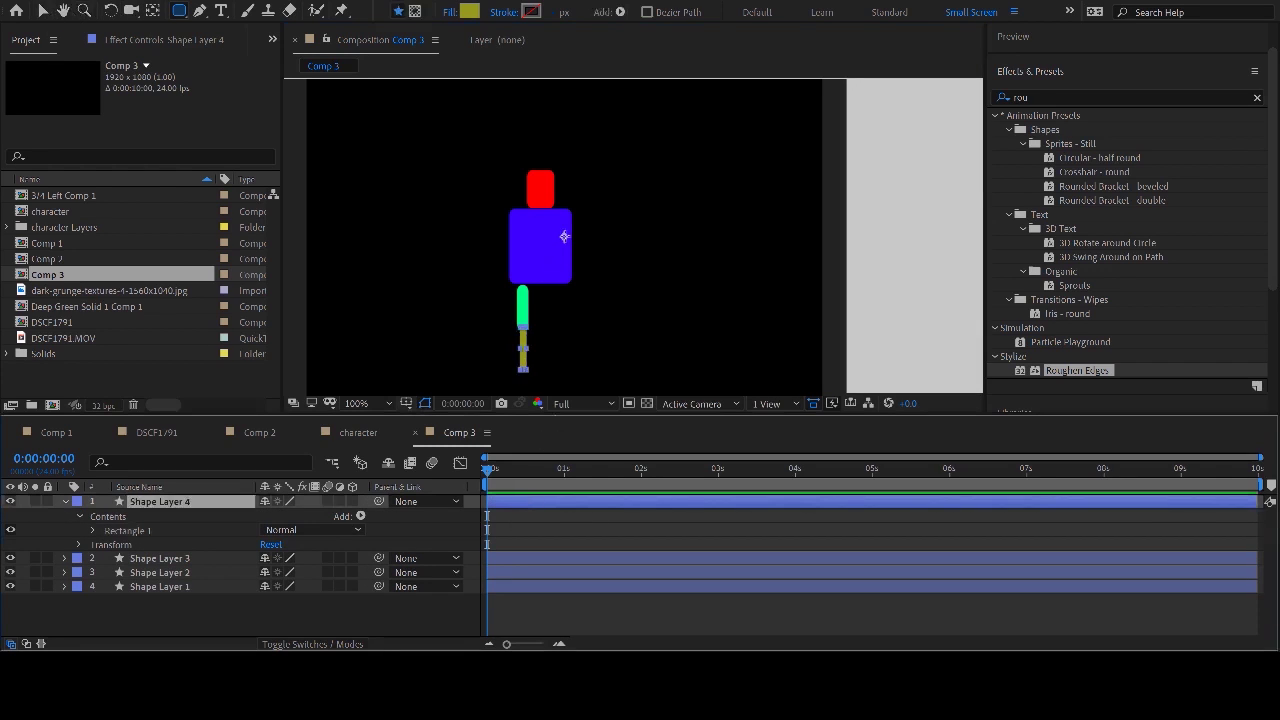
pyautogui.click(153, 11)
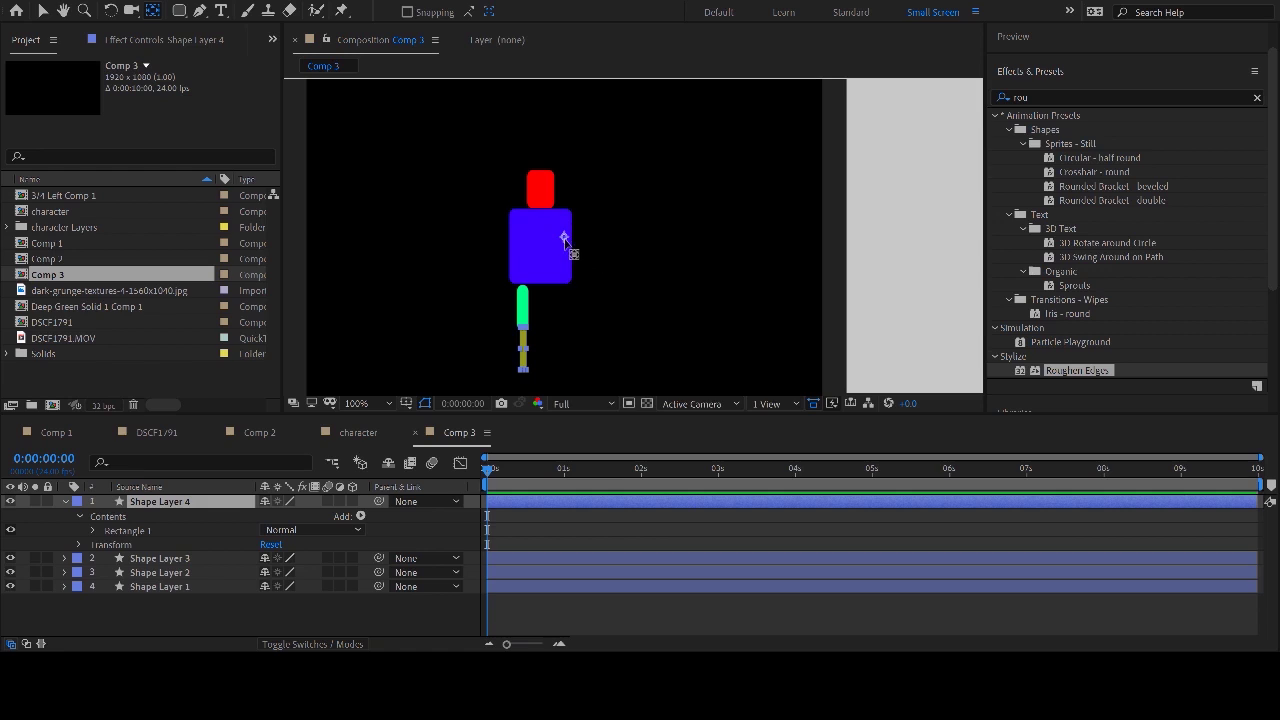
pyautogui.moveTo(560, 248); pyautogui.dragTo(528, 285)
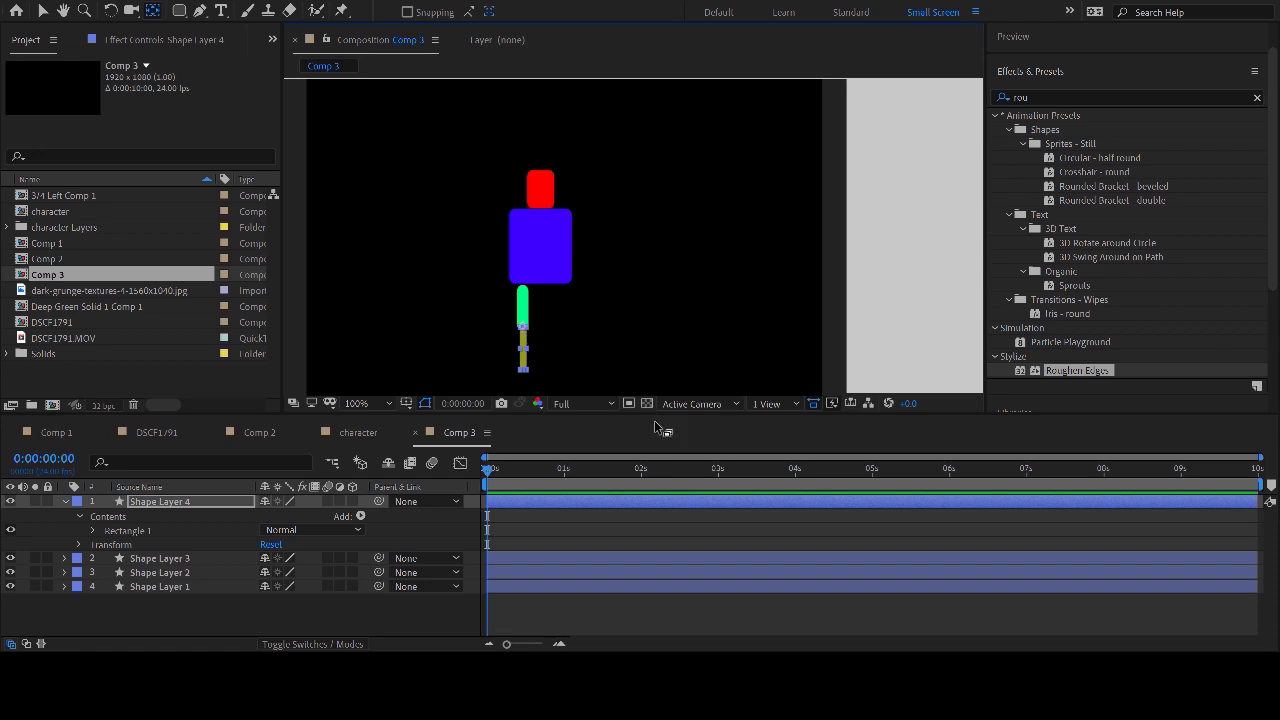
pyautogui.click(602, 502)
pyautogui.hotkey('ctrl', '`')
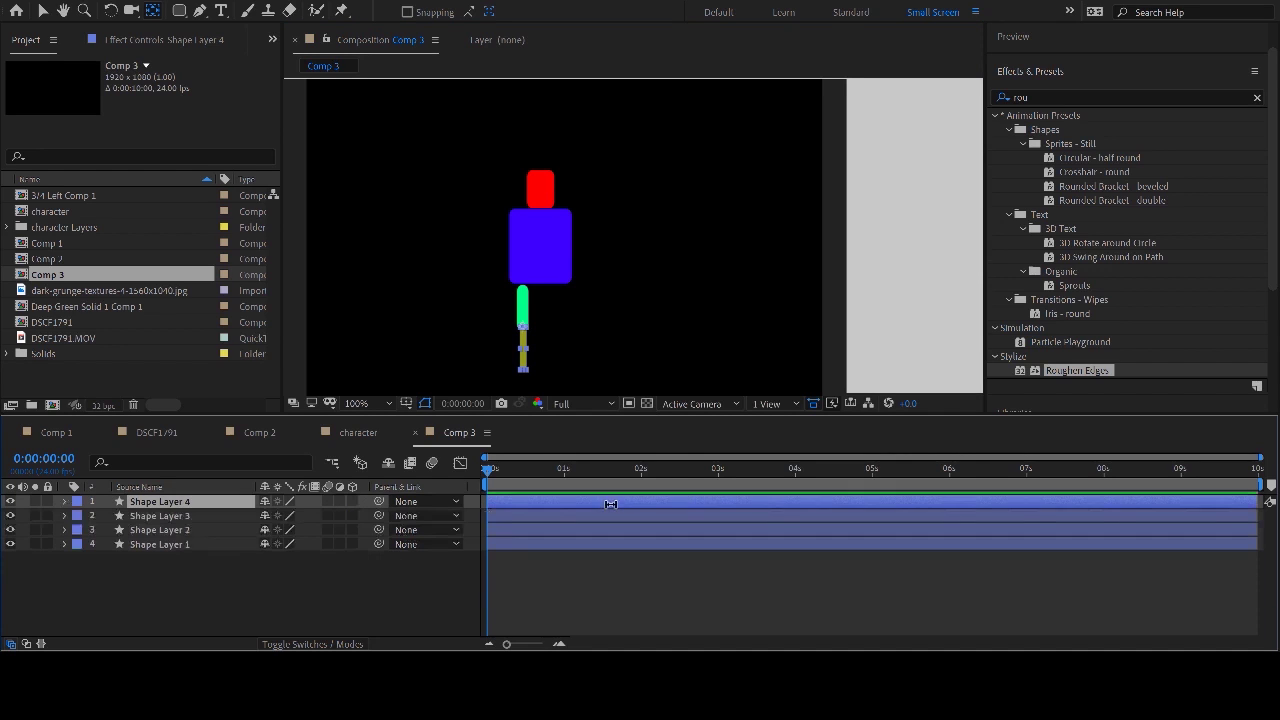
pyautogui.click(306, 600)
# - Draw a small red foot below the olive leg and place its pivot on it
pyautogui.click(179, 10)
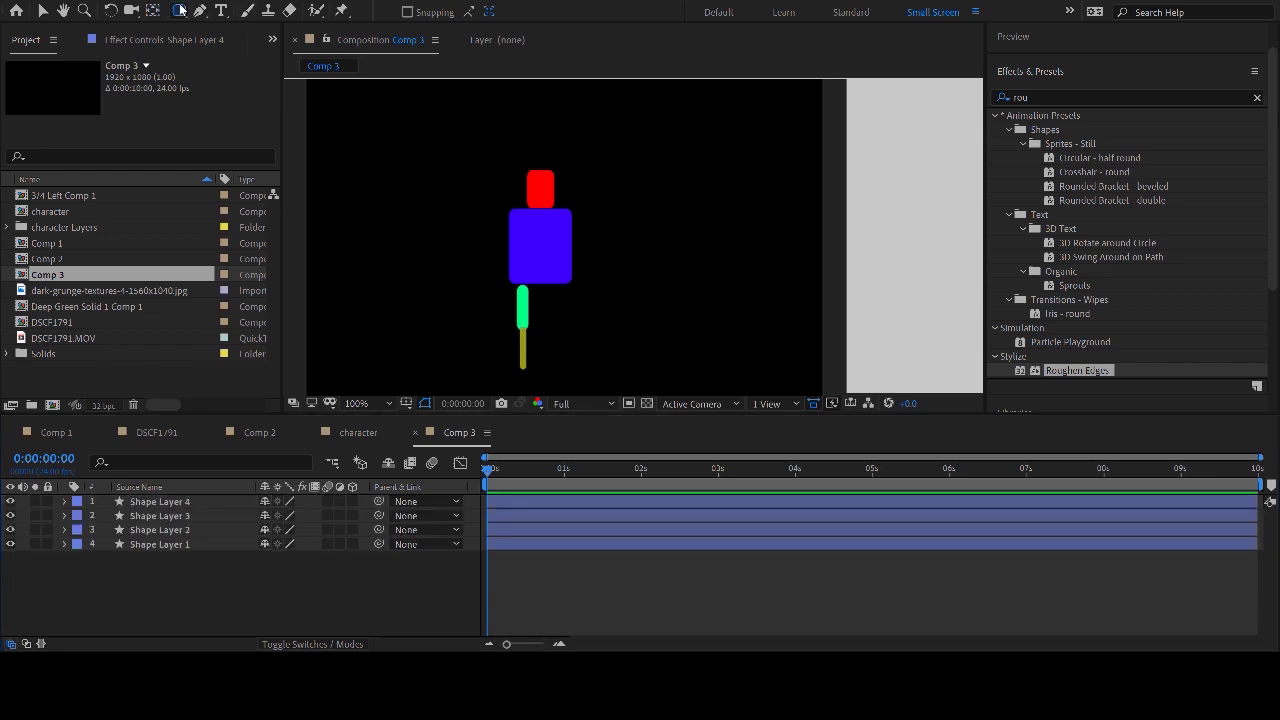
pyautogui.click(467, 10)
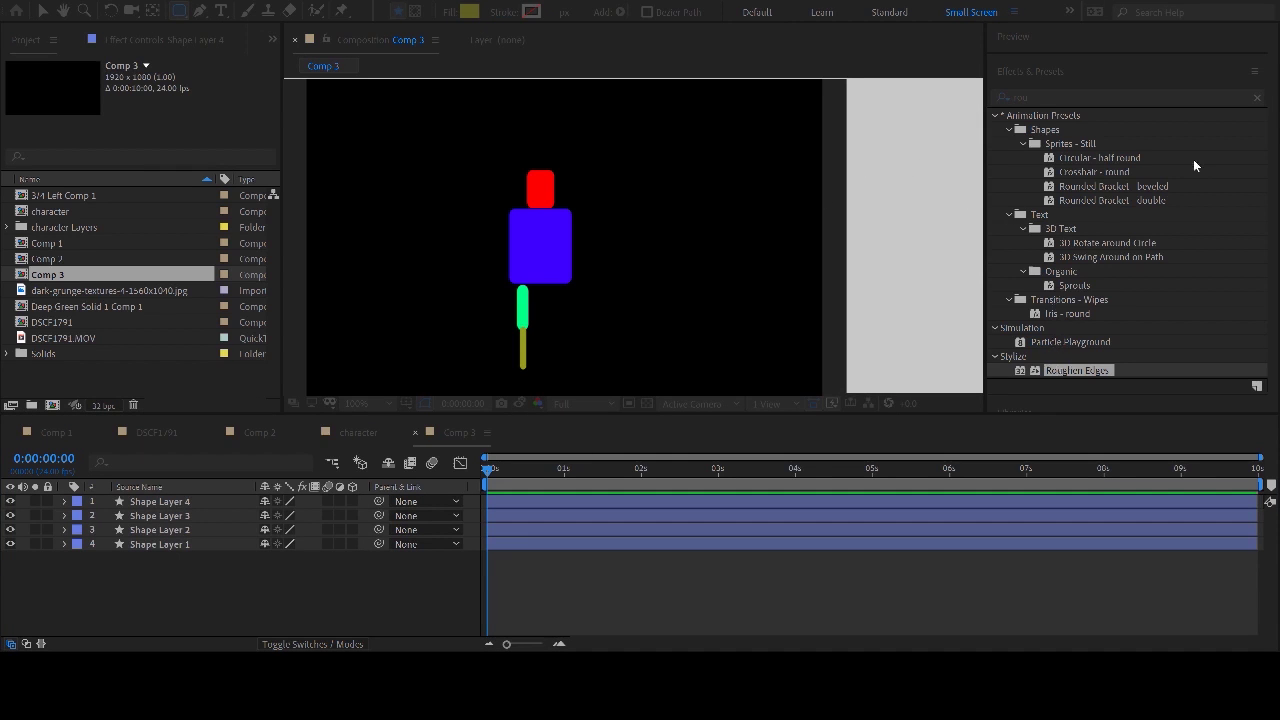
pyautogui.press('Return')
pyautogui.moveTo(503, 363); pyautogui.dragTo(527, 376)
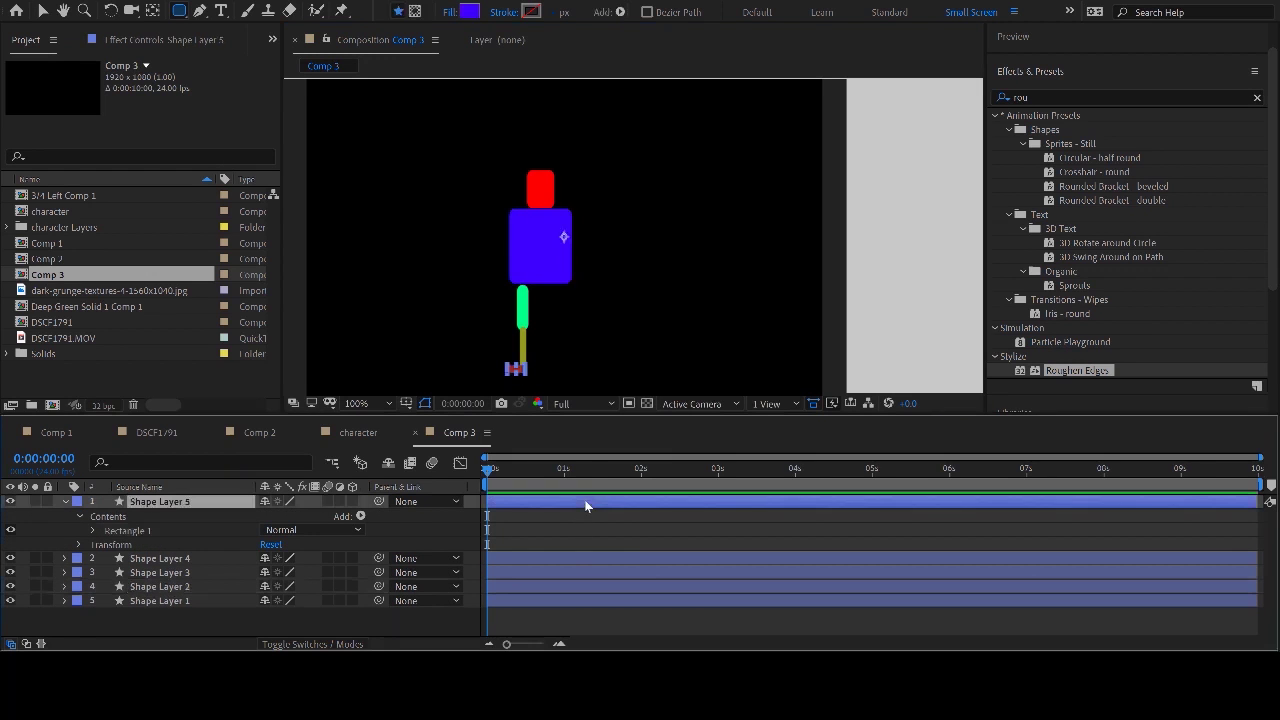
pyautogui.click(164, 10)
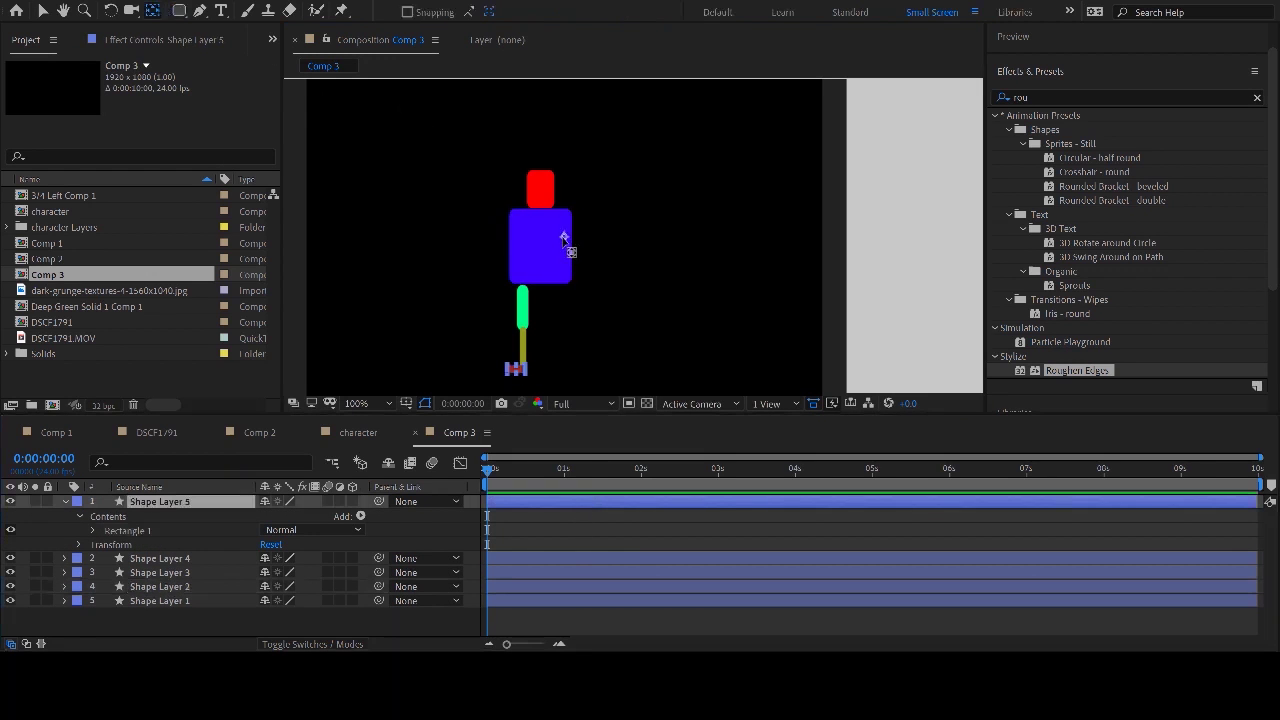
pyautogui.moveTo(563, 237); pyautogui.dragTo(555, 302)
pyautogui.moveTo(529, 359); pyautogui.dragTo(527, 362)
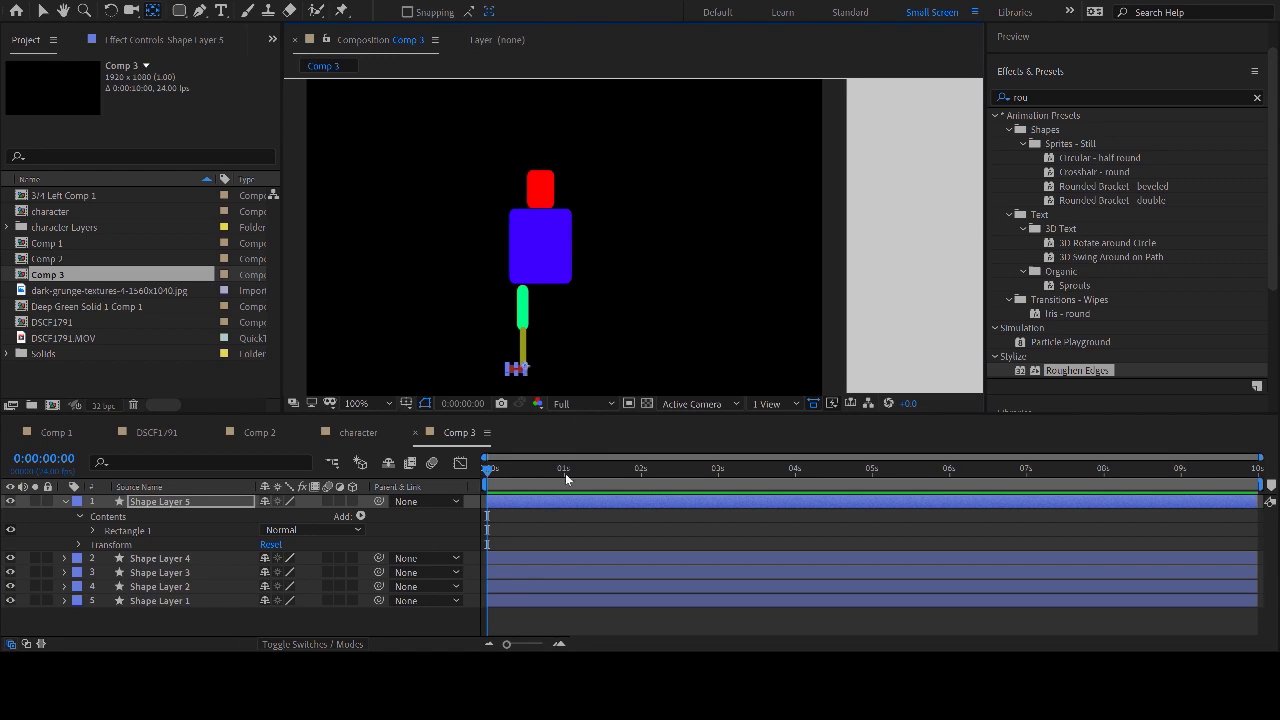
pyautogui.click(569, 521)
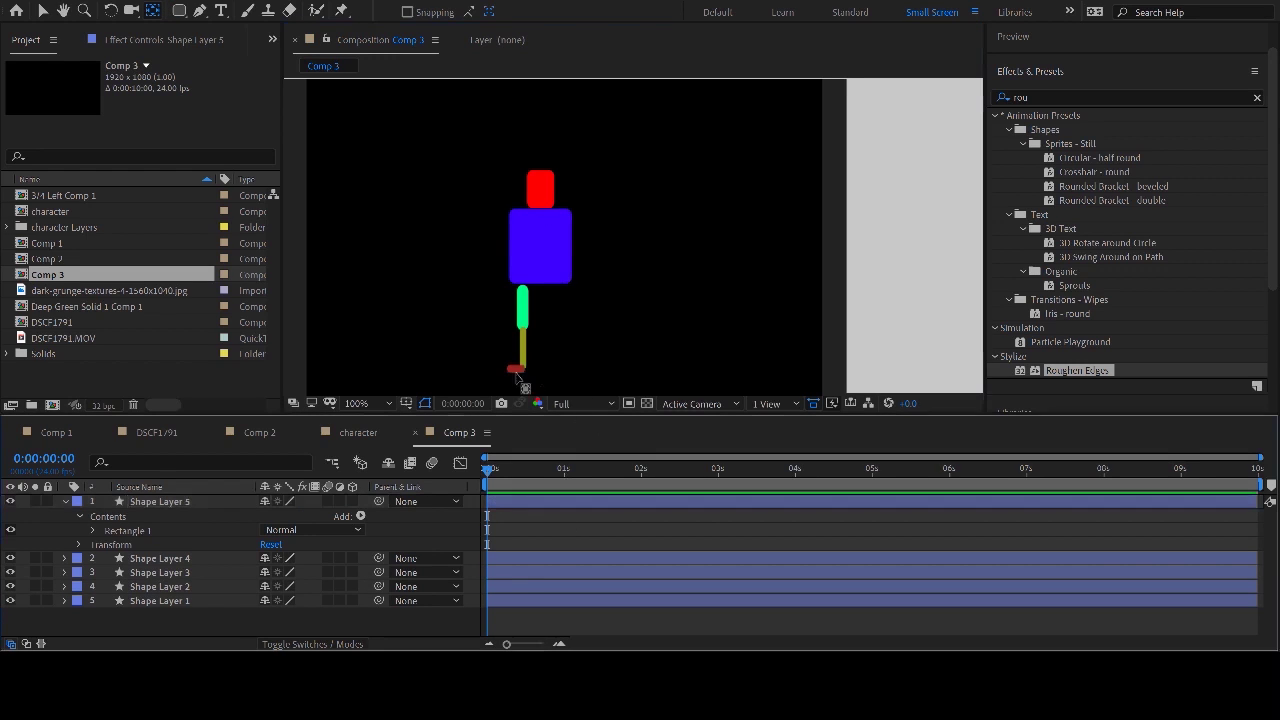
pyautogui.click(600, 499)
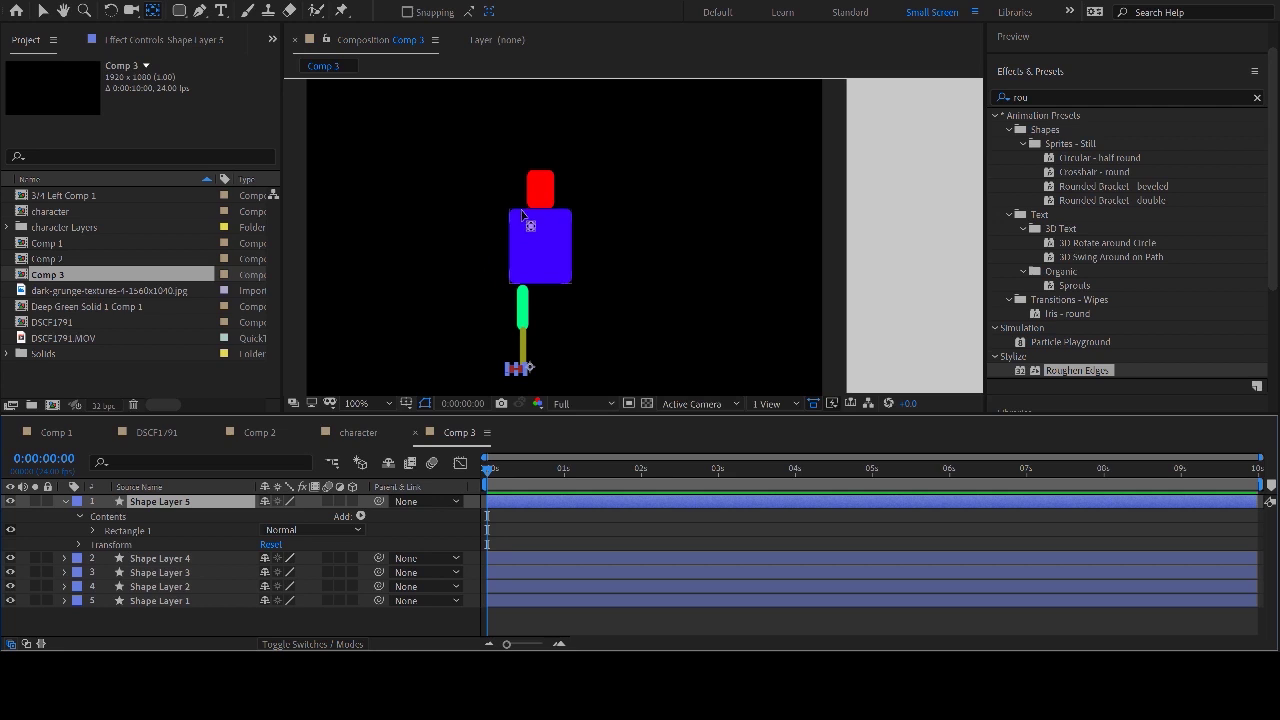
# - Rename the red head layer to 'head'
pyautogui.click(66, 501)
pyautogui.click(143, 616)
pyautogui.click(165, 556)
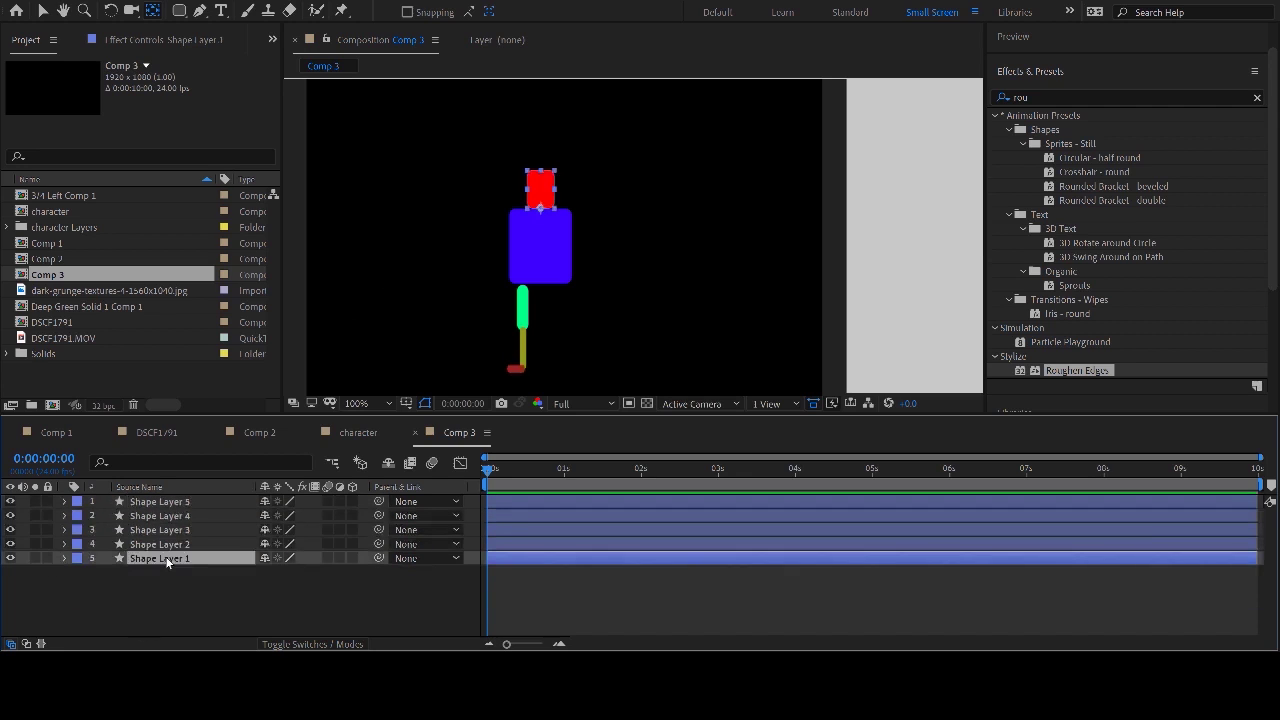
pyautogui.press('Return')
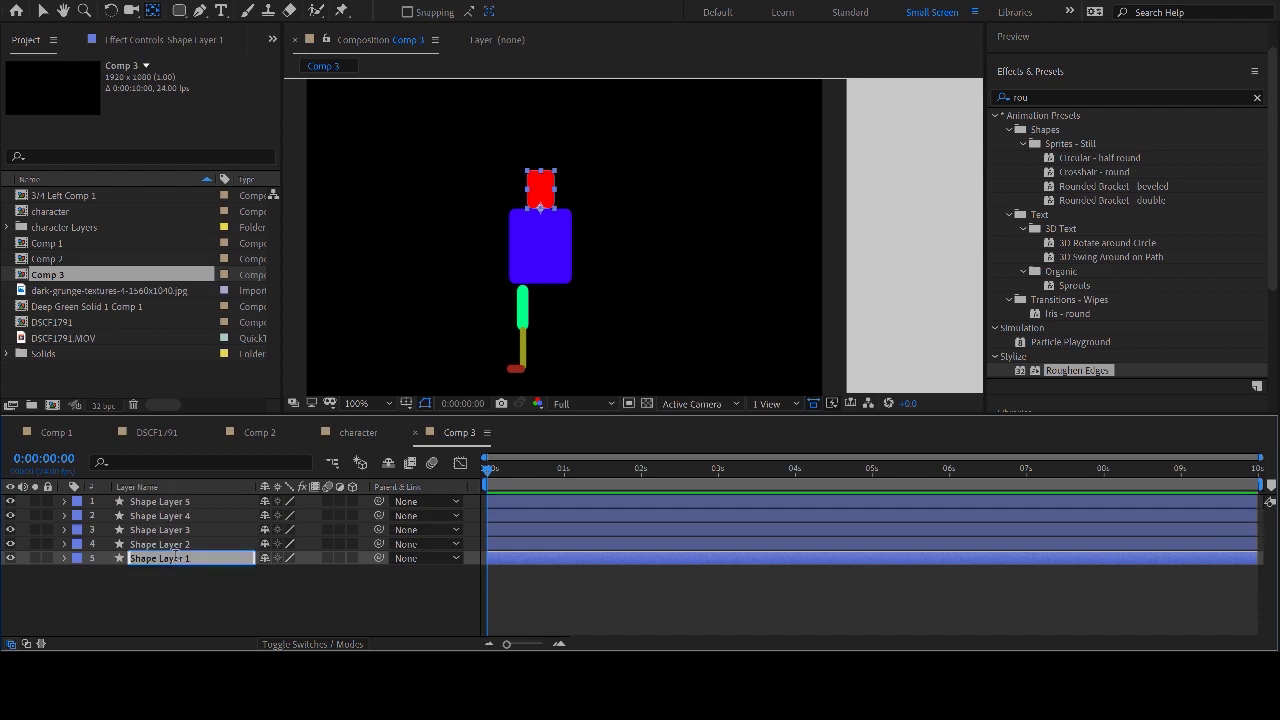
pyautogui.write('head')
pyautogui.press('Return')
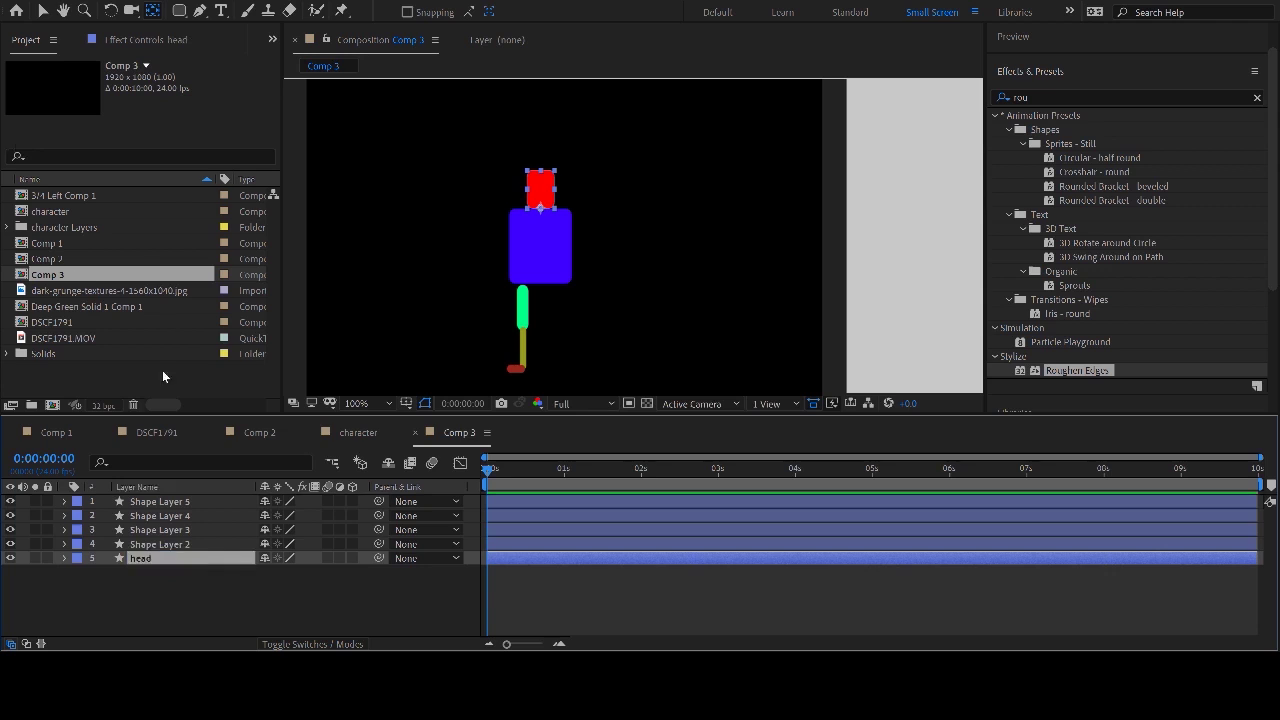
# - Rename the blue body layer to 'torso'
pyautogui.click(177, 545)
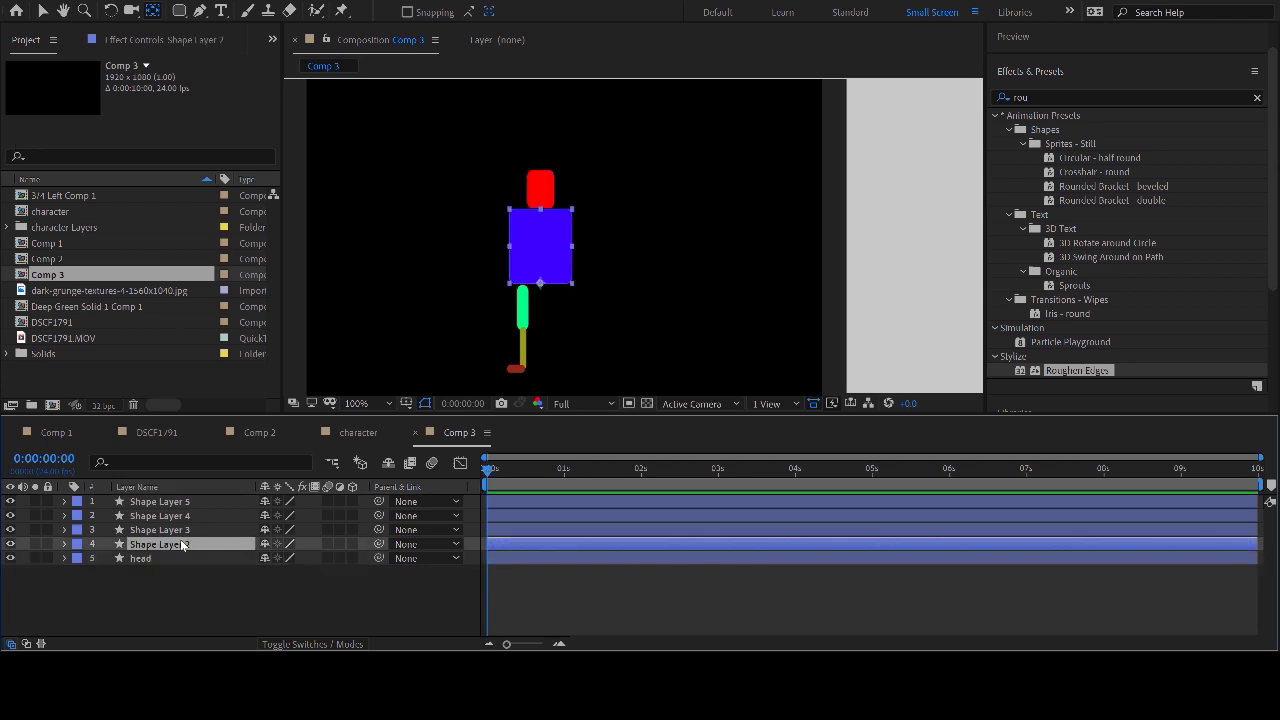
pyautogui.press('s')
pyautogui.press('End')
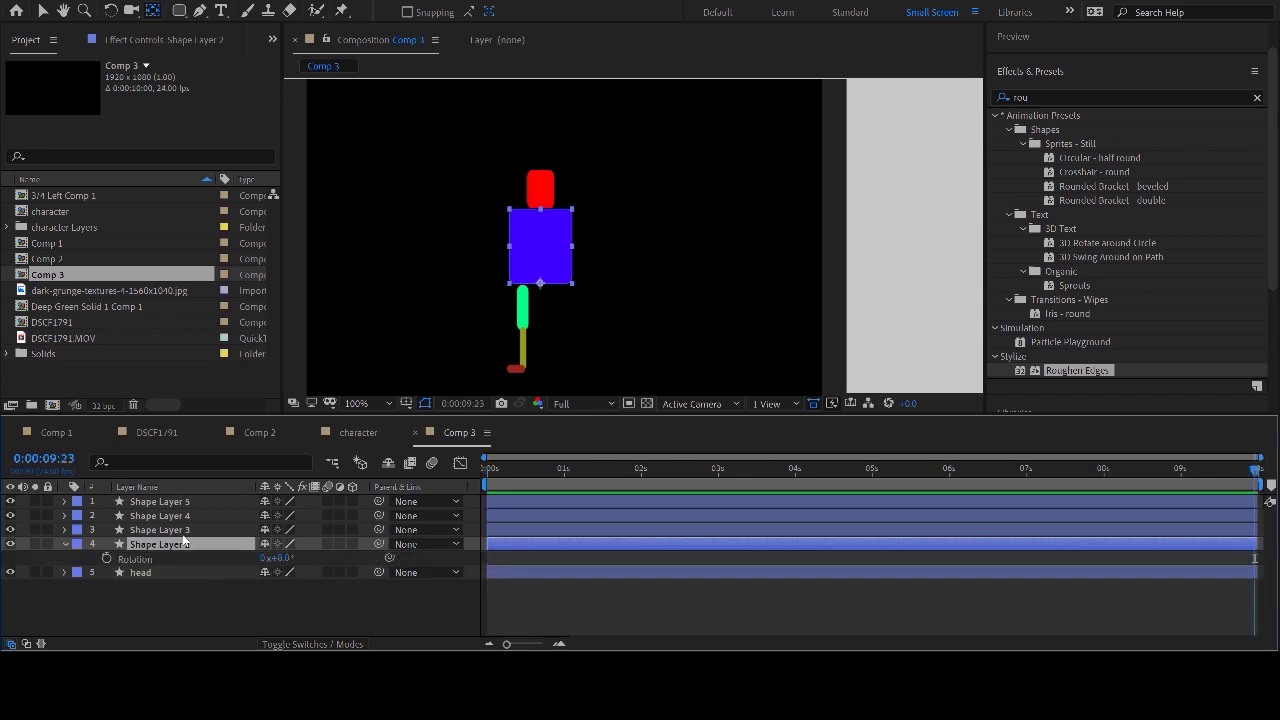
pyautogui.press('Return')
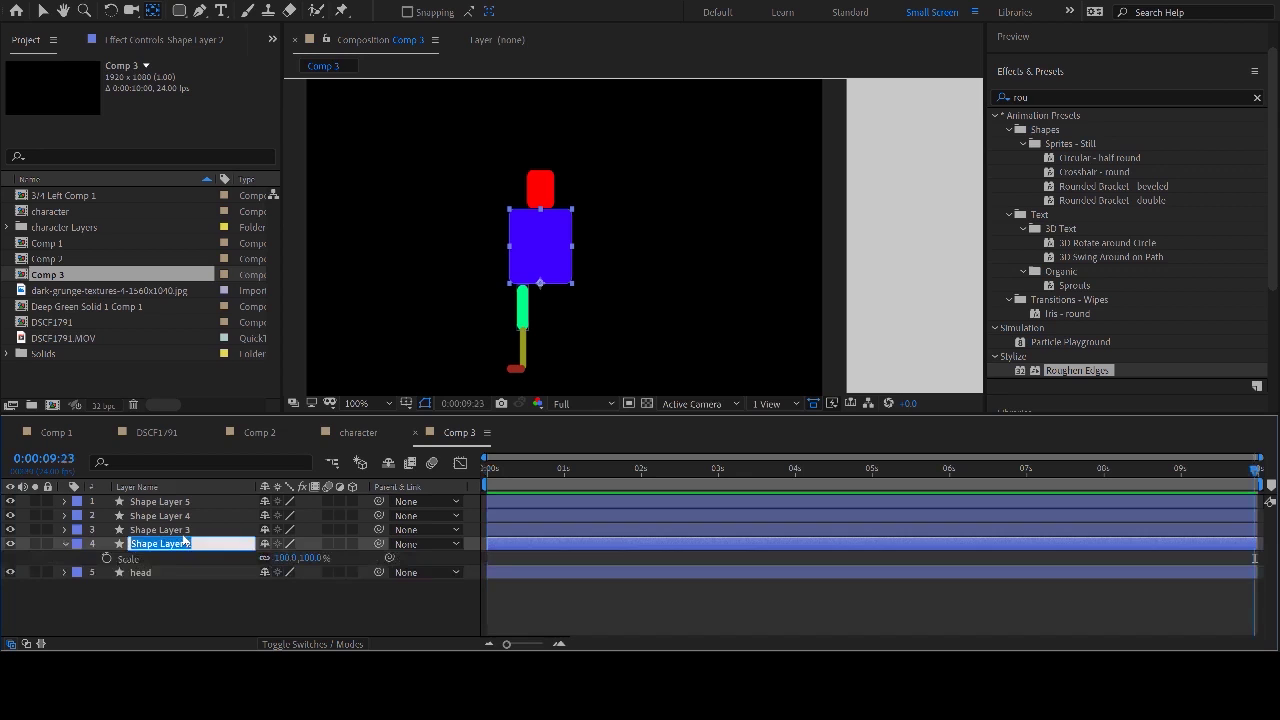
pyautogui.click(180, 530)
pyautogui.press('s')
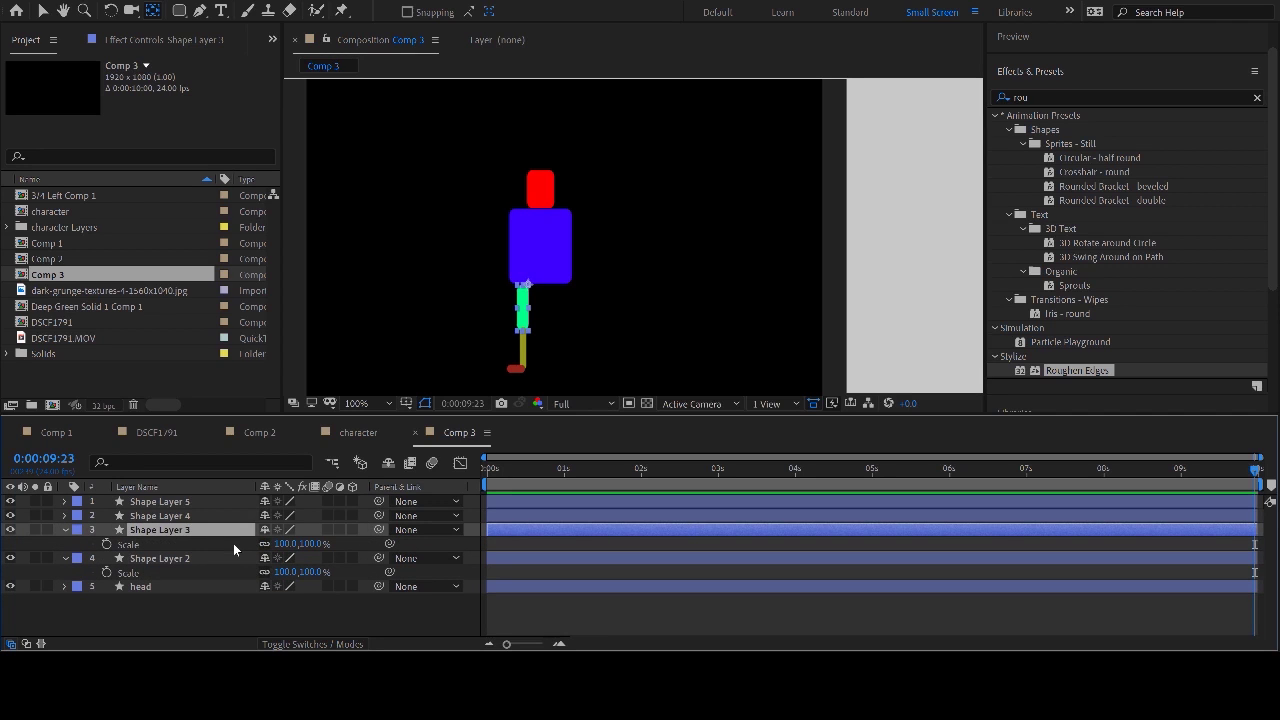
pyautogui.press('Return')
pyautogui.click(163, 560)
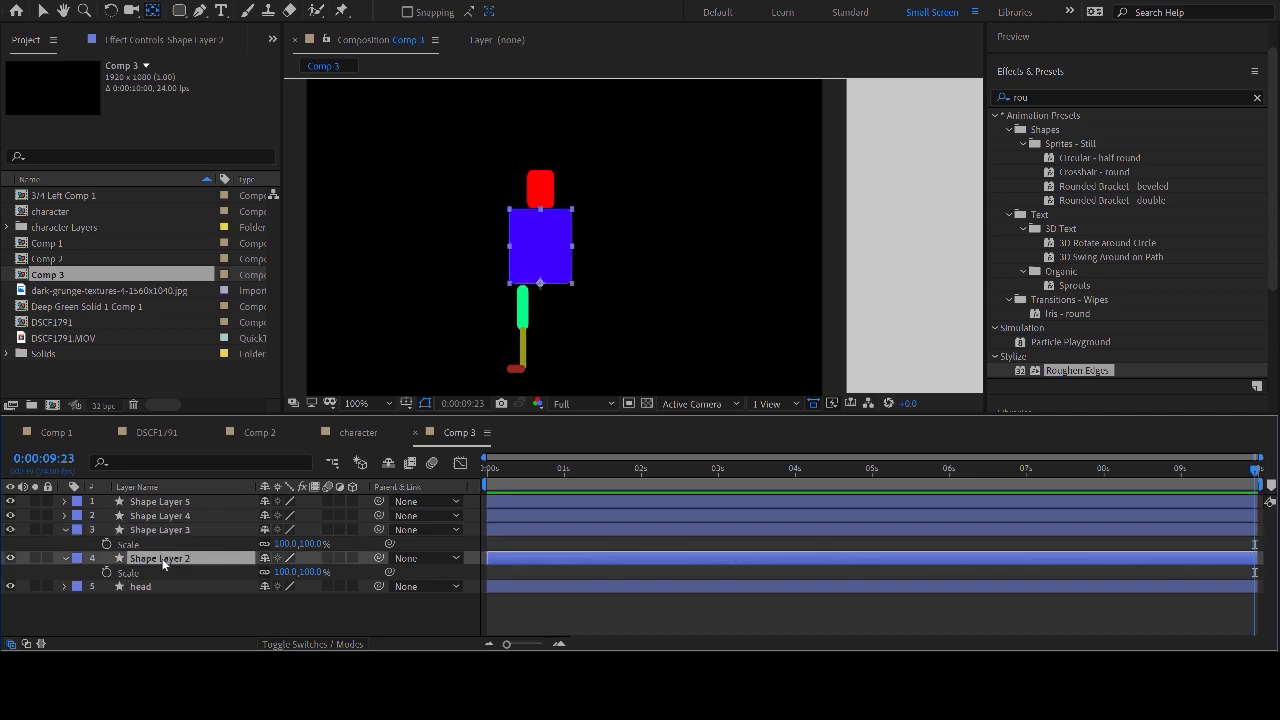
pyautogui.press('Return')
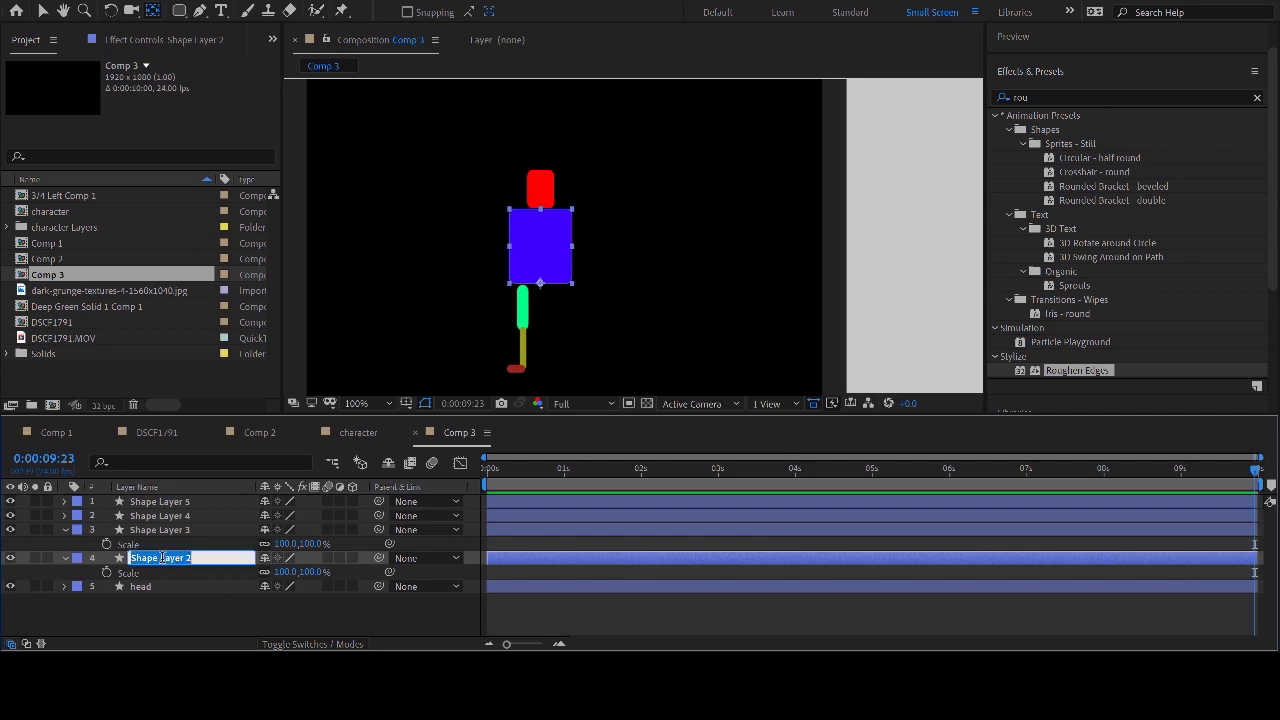
pyautogui.write('torso')
pyautogui.press('Return')
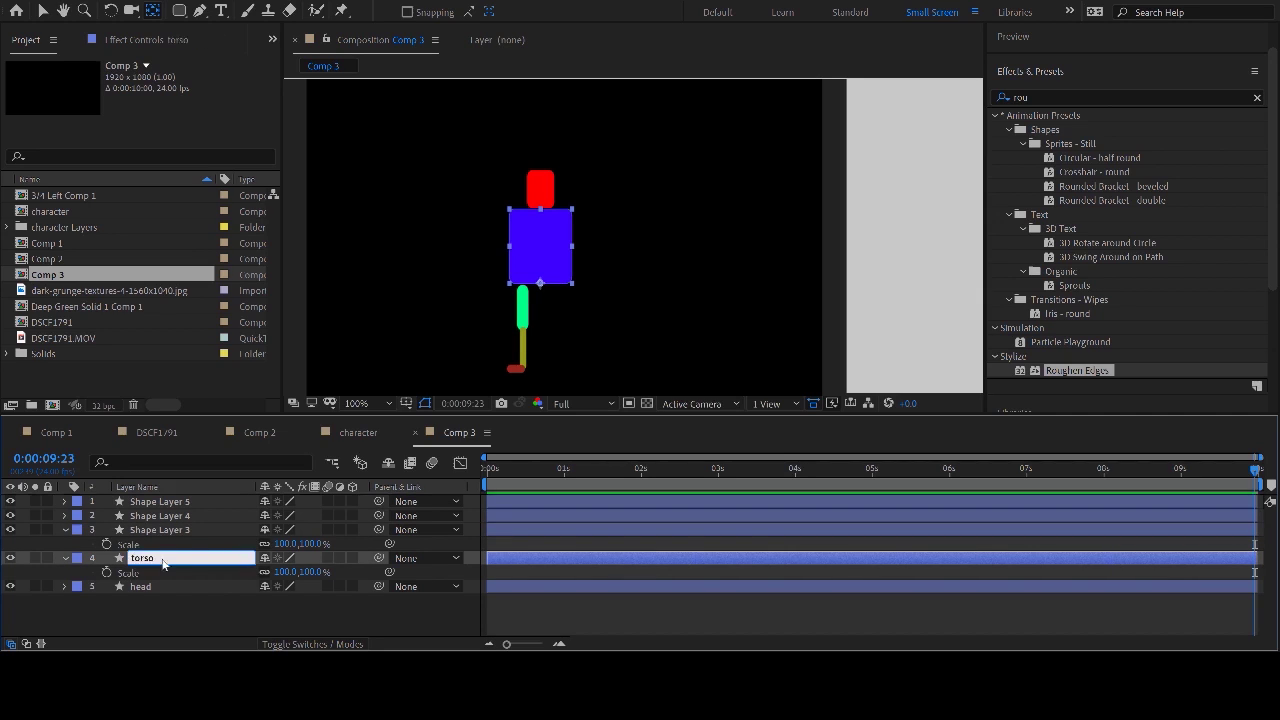
# - Rename Shape Layer 3 to 'thigh' and Shape Layer 4 to 'shin'
pyautogui.click(168, 534)
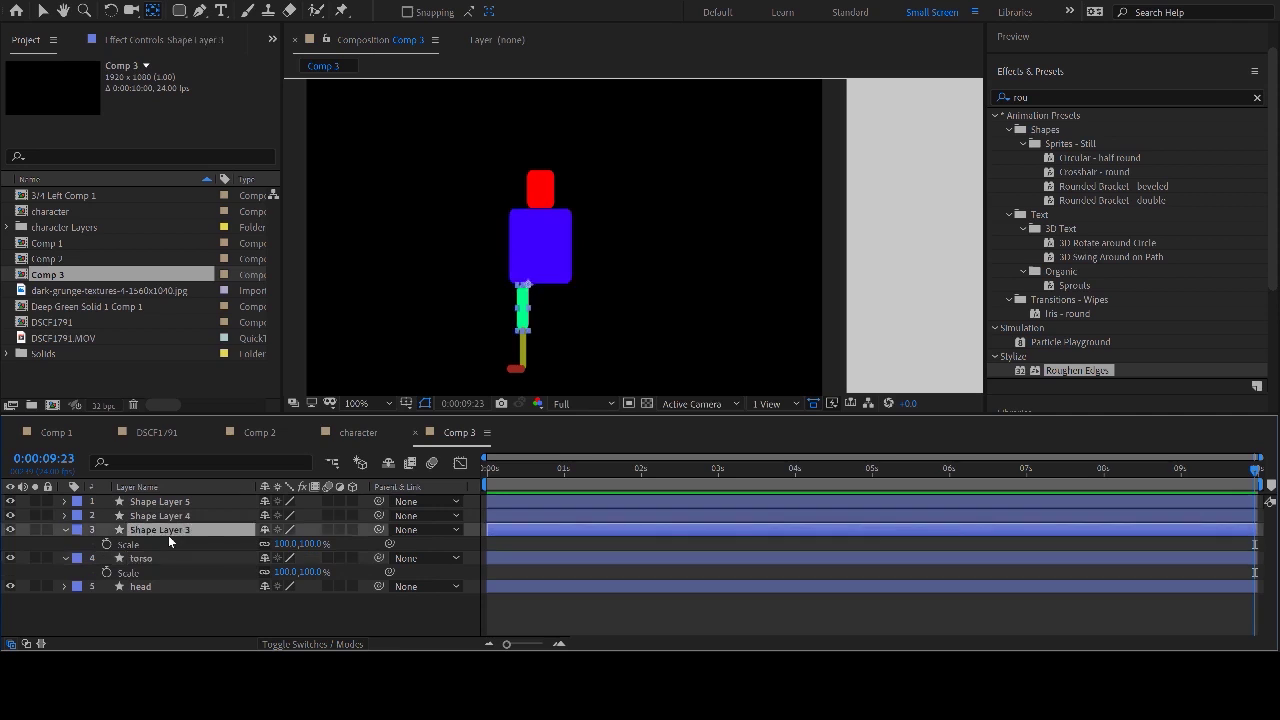
pyautogui.press('Return')
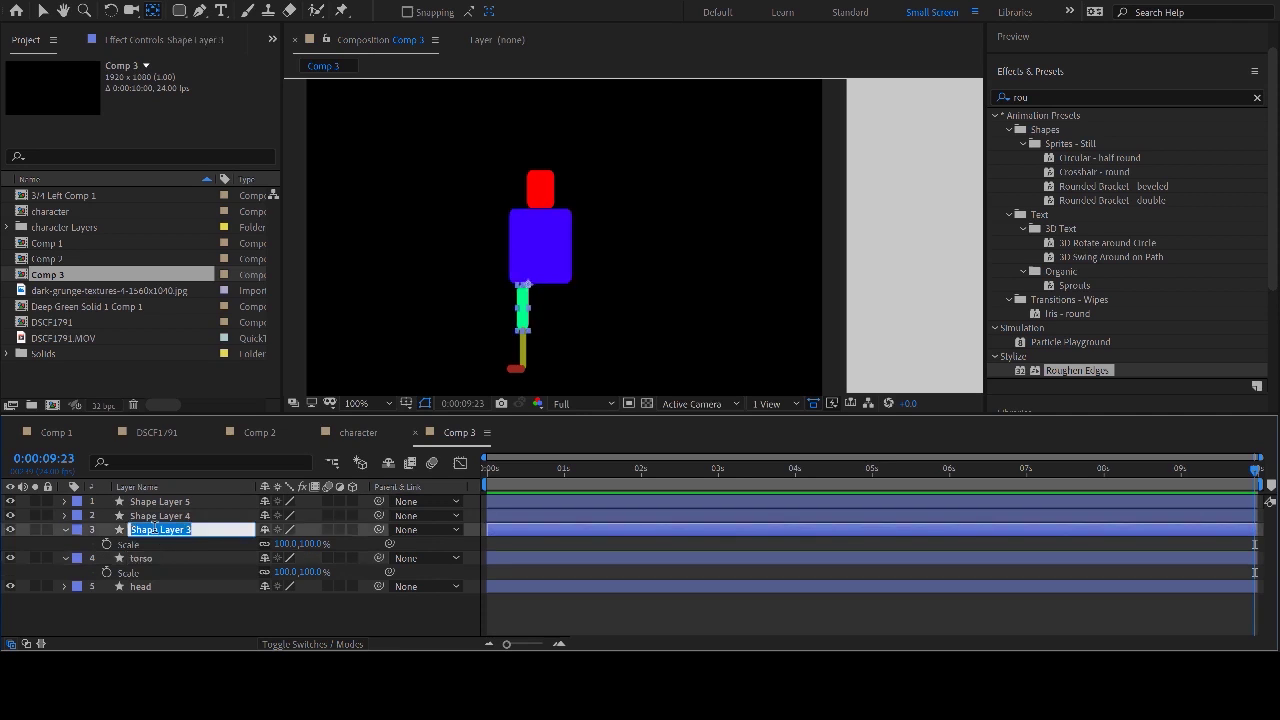
pyautogui.write('thigh')
pyautogui.press('Return')
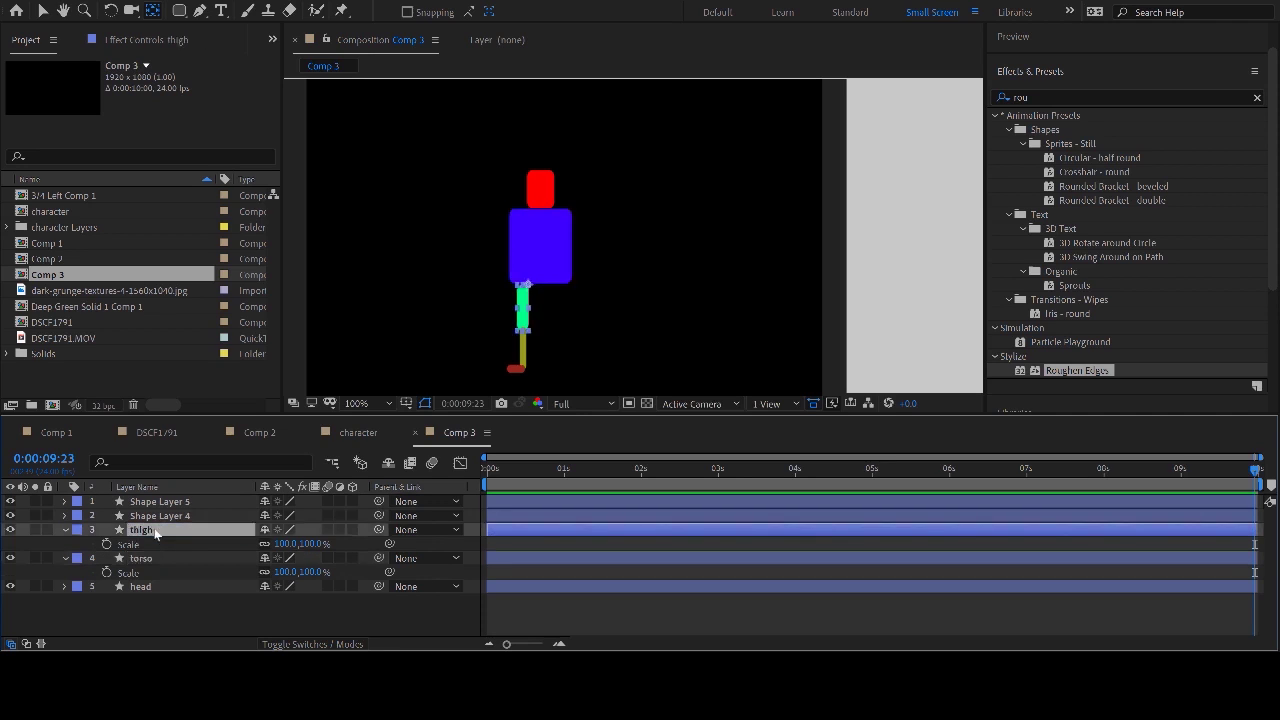
pyautogui.click(164, 519)
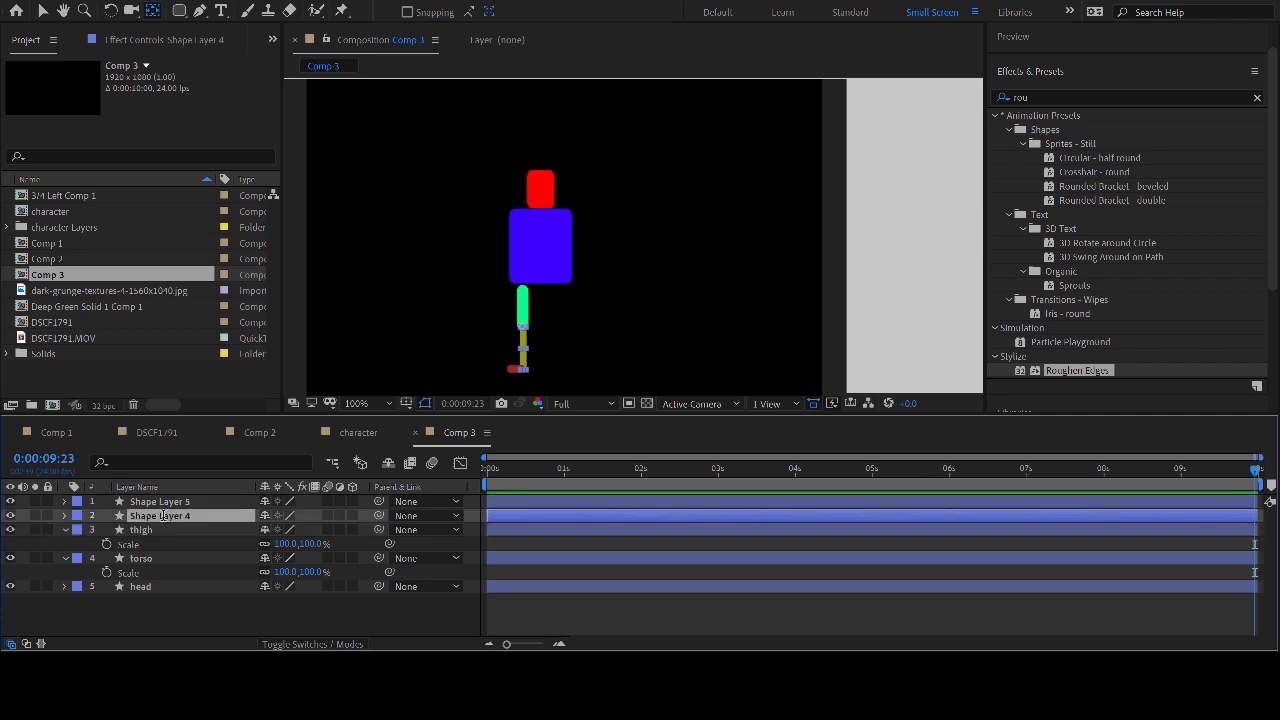
pyautogui.press('Return')
pyautogui.write('shin')
pyautogui.press('Return')
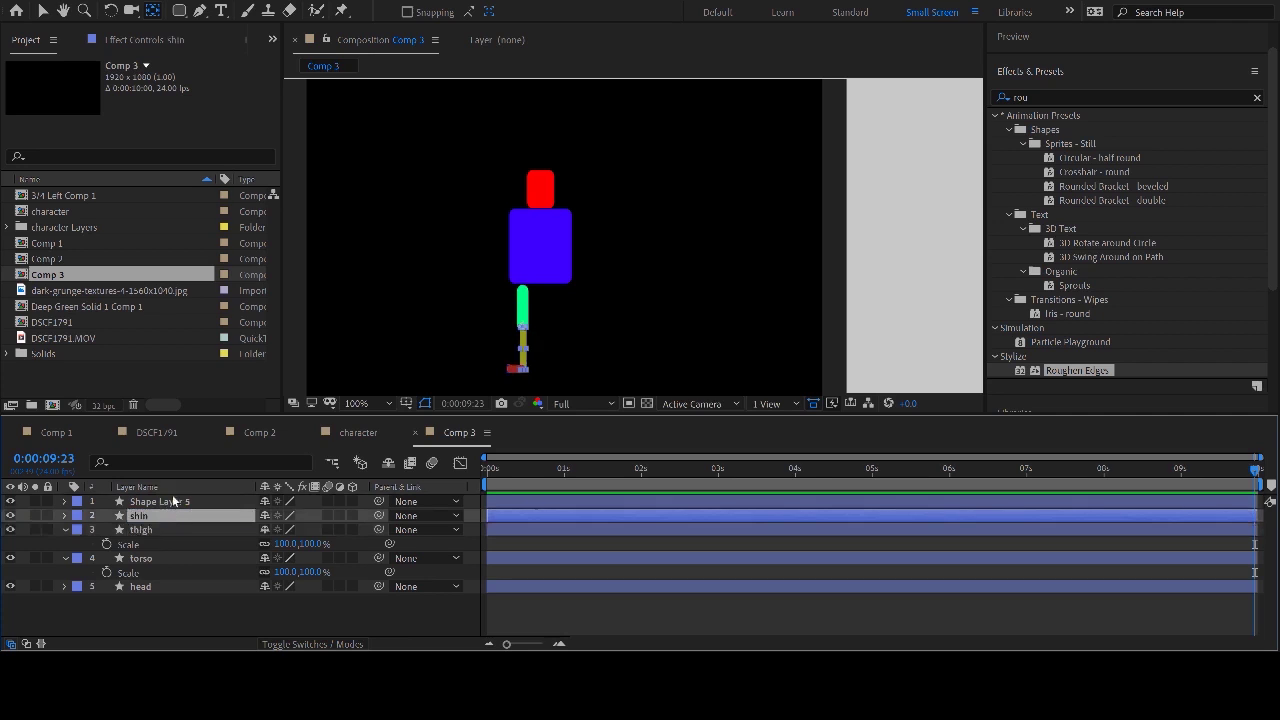
# - Rename Shape Layer 5 to 'foot' and collapse the open Scale properties
pyautogui.click(174, 502)
pyautogui.press('Return')
pyautogui.write('foot')
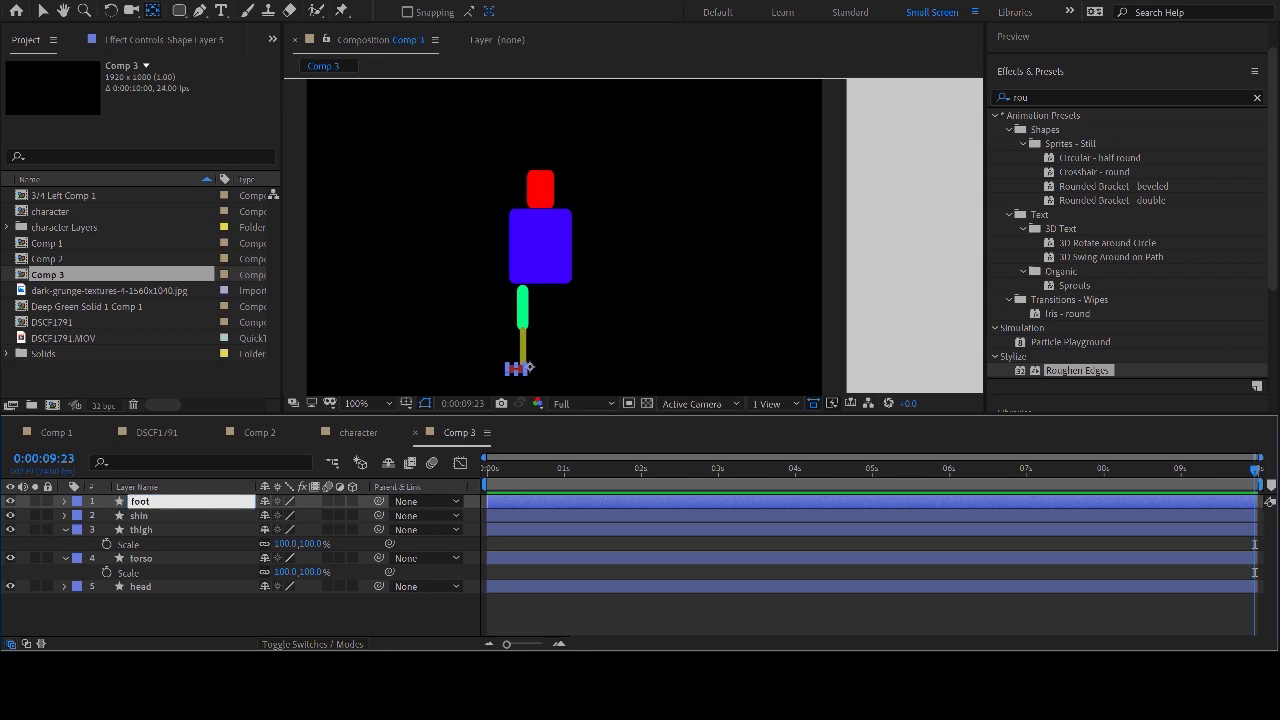
pyautogui.press('Return')
pyautogui.click(154, 600)
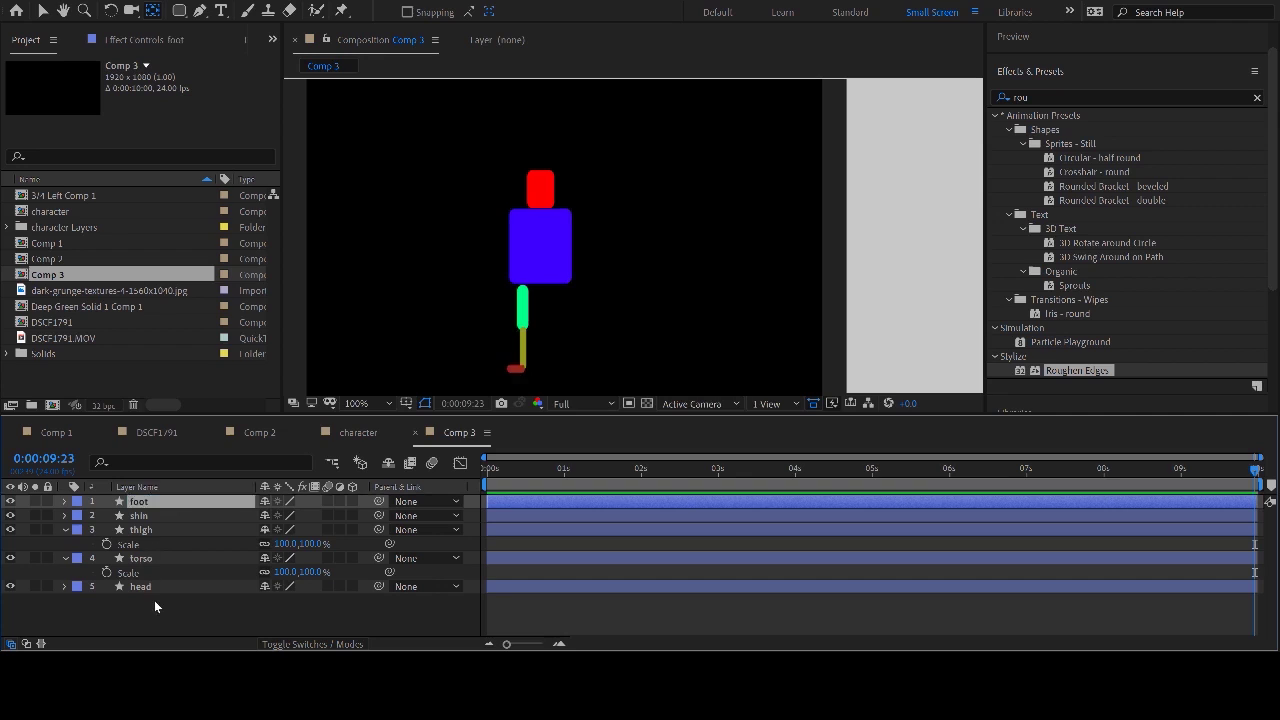
pyautogui.press('u')
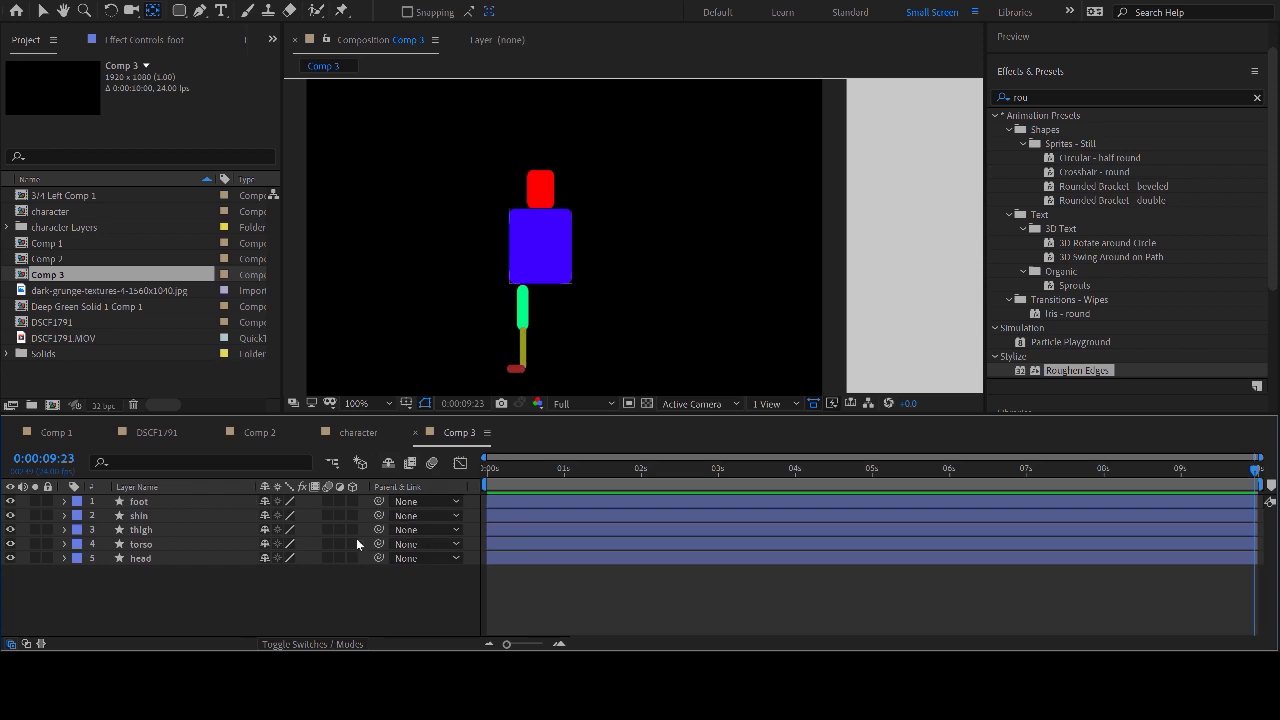
# - Pick-whip the head and thigh layers to the torso as parent
pyautogui.click(345, 643)
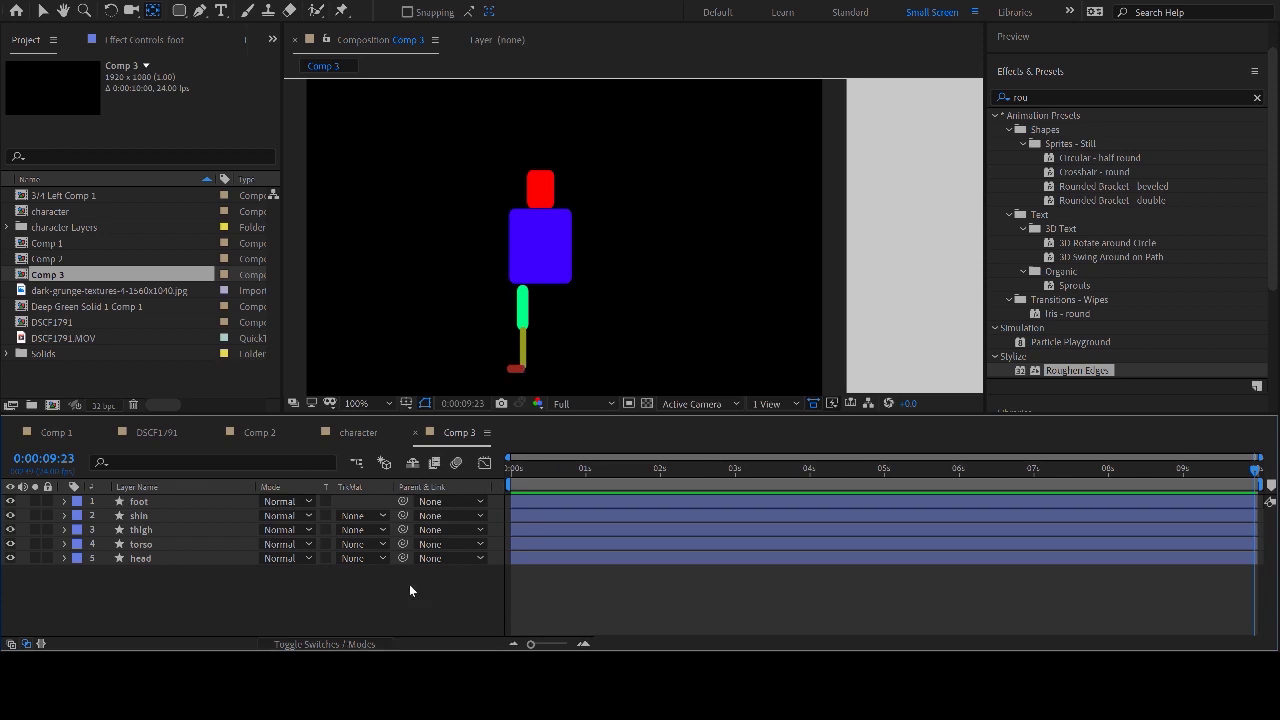
pyautogui.click(332, 645)
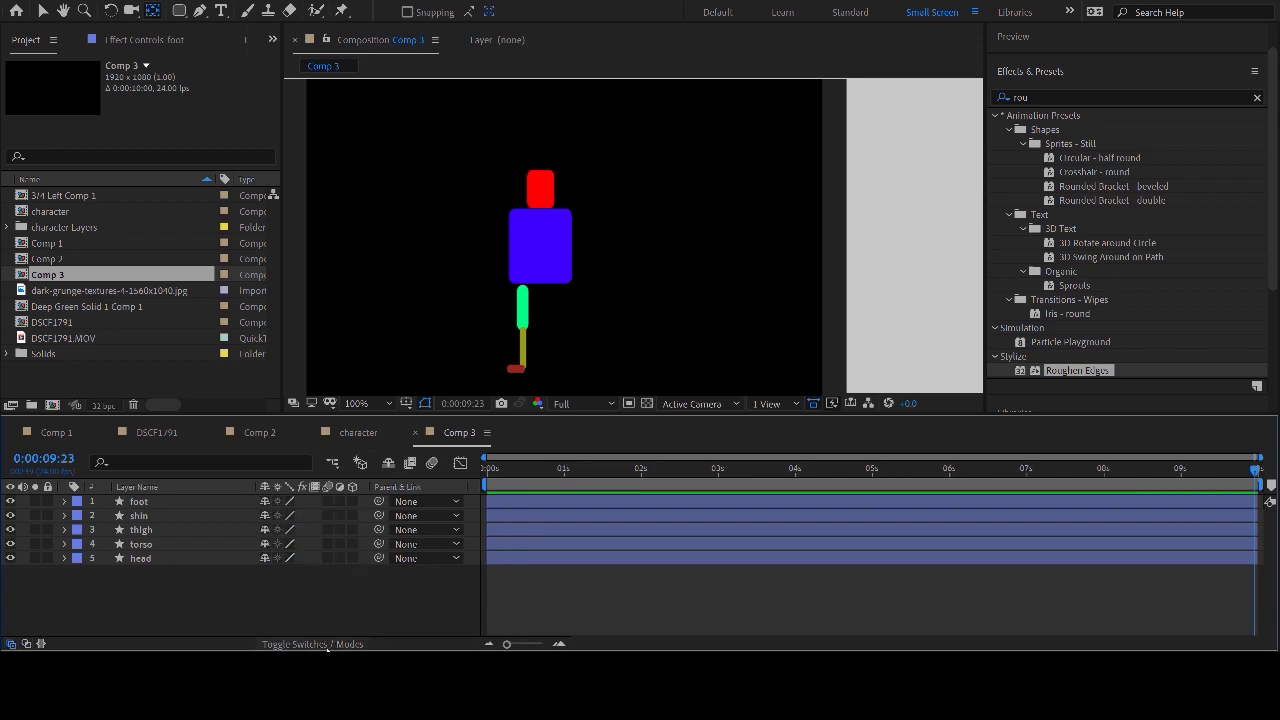
pyautogui.click(141, 559)
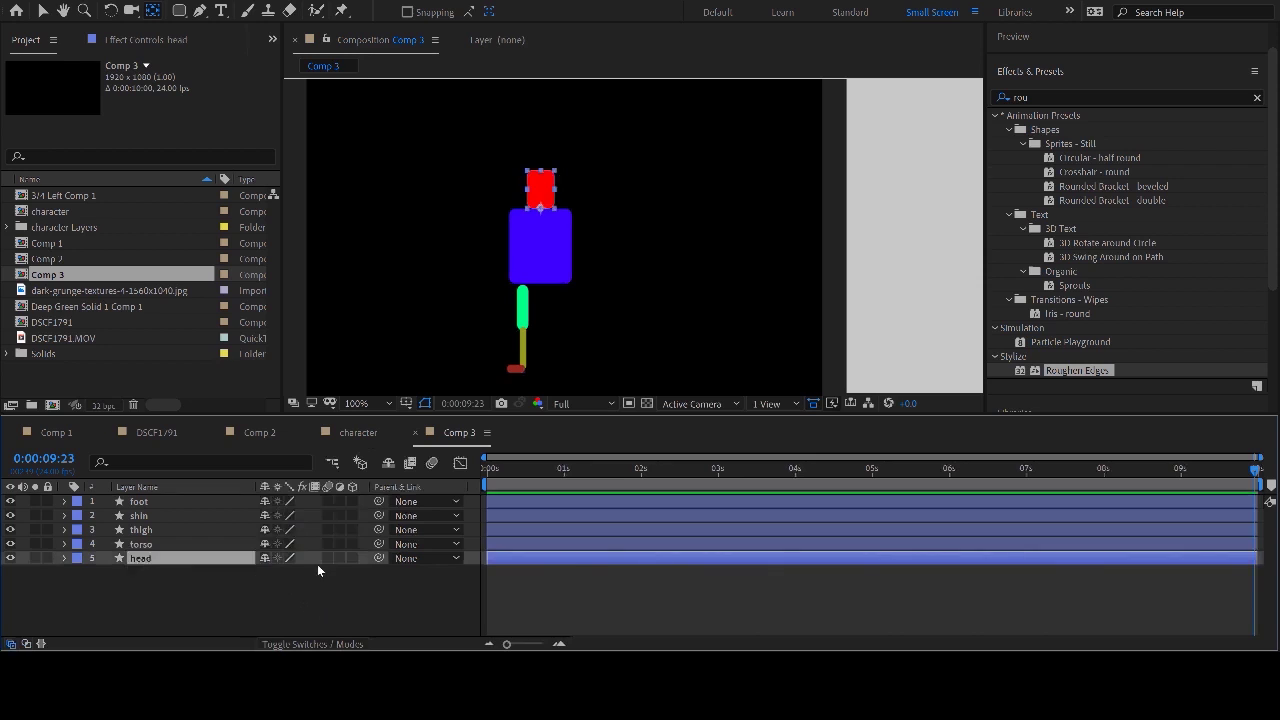
pyautogui.moveTo(378, 558); pyautogui.dragTo(141, 544)
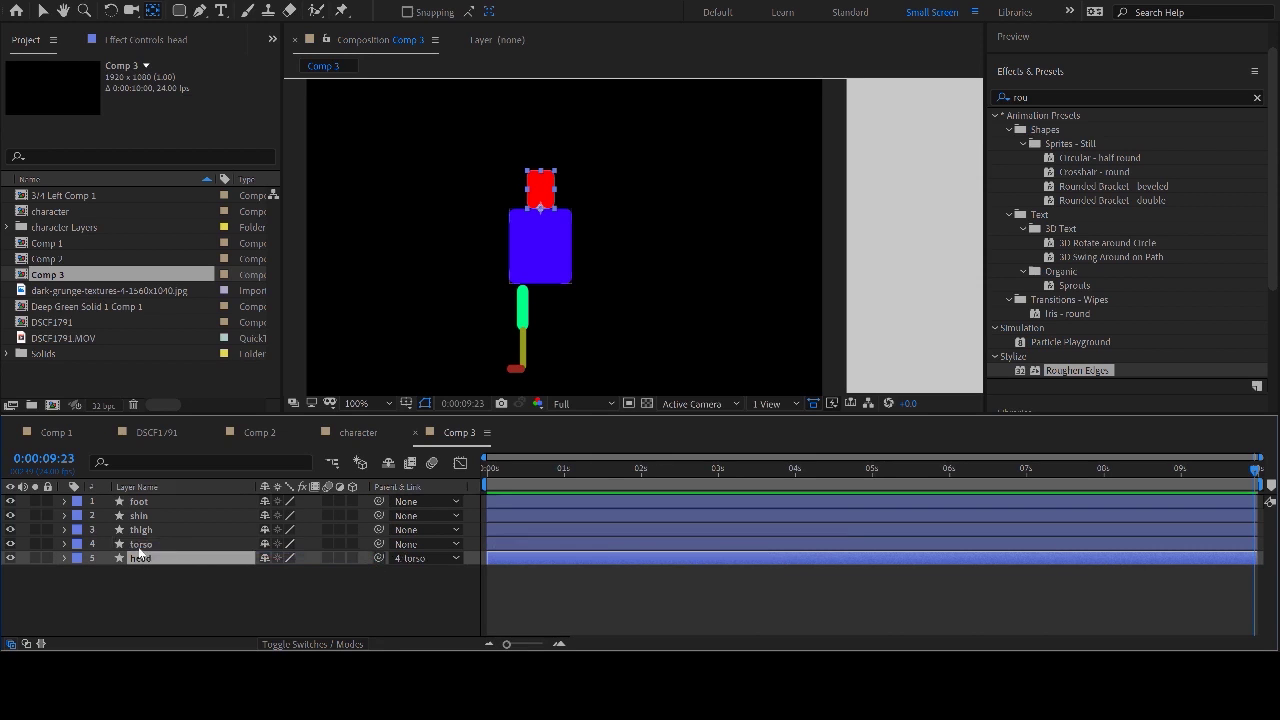
pyautogui.click(148, 535)
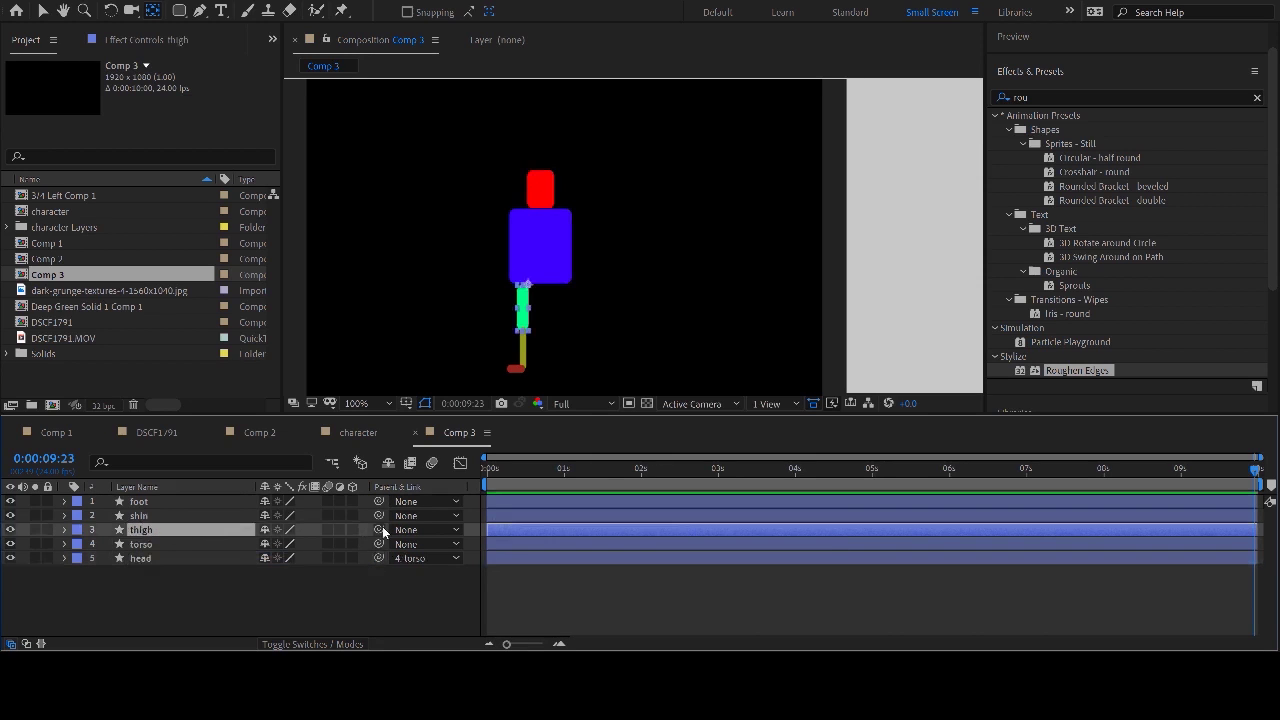
pyautogui.moveTo(379, 529); pyautogui.dragTo(152, 546)
# - Parent the shin to the thigh and the foot to the shin
pyautogui.click(140, 515)
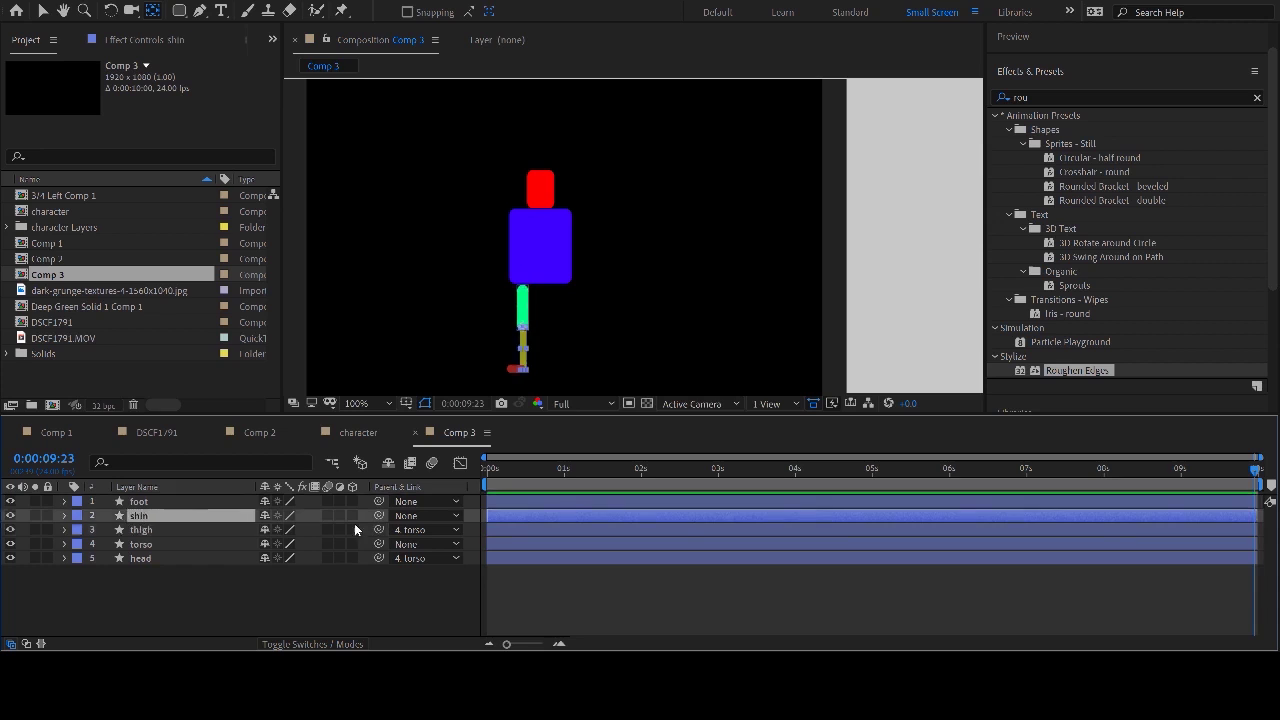
pyautogui.moveTo(379, 515); pyautogui.dragTo(166, 528)
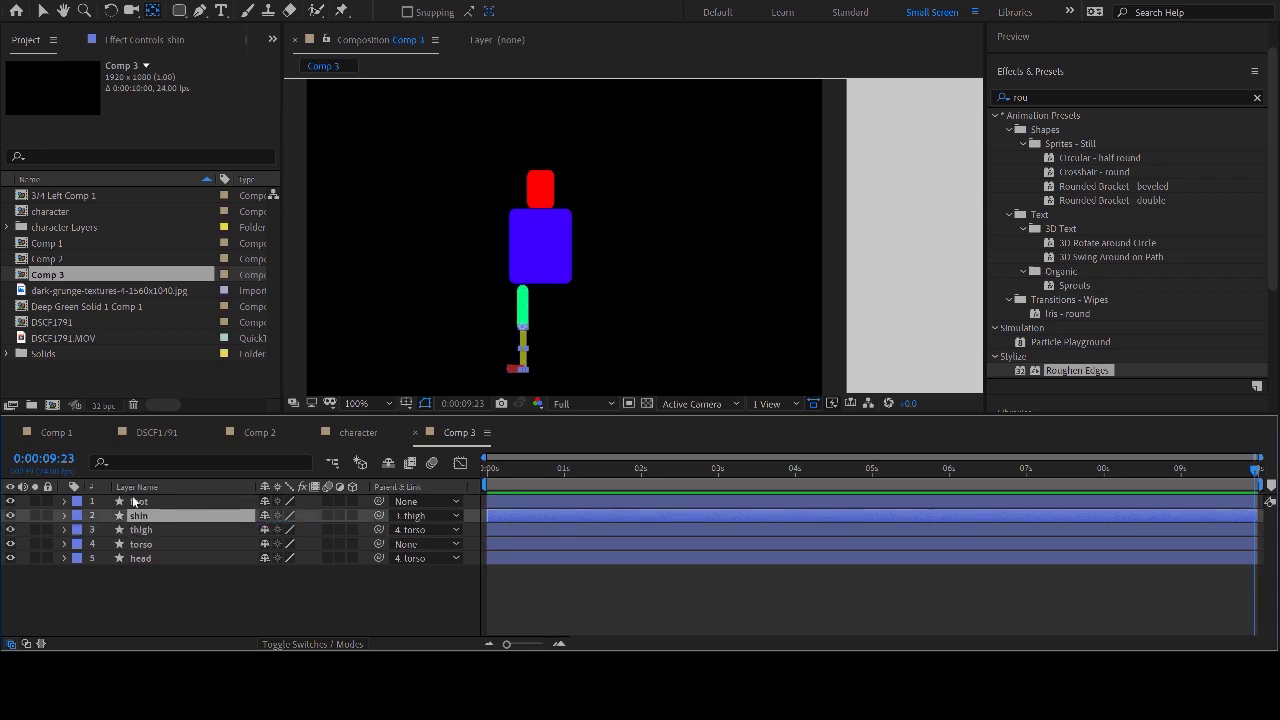
pyautogui.click(145, 501)
pyautogui.moveTo(379, 501); pyautogui.dragTo(145, 516)
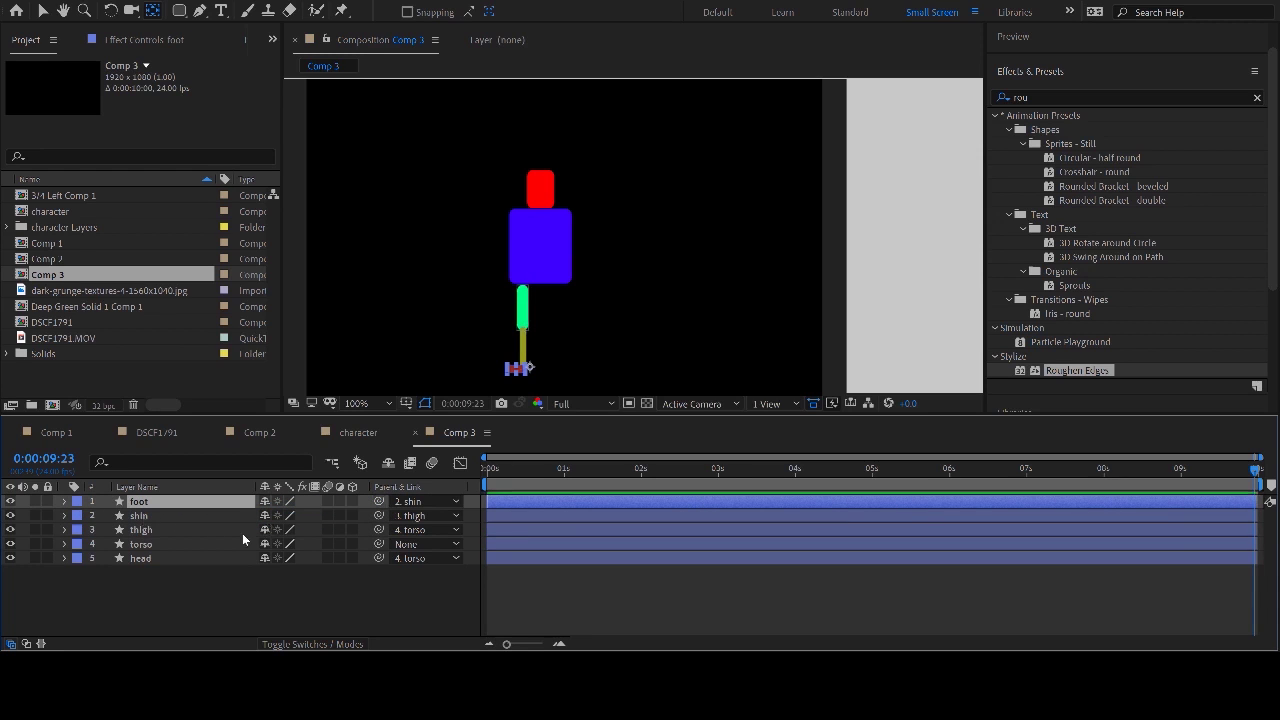
pyautogui.click(143, 532)
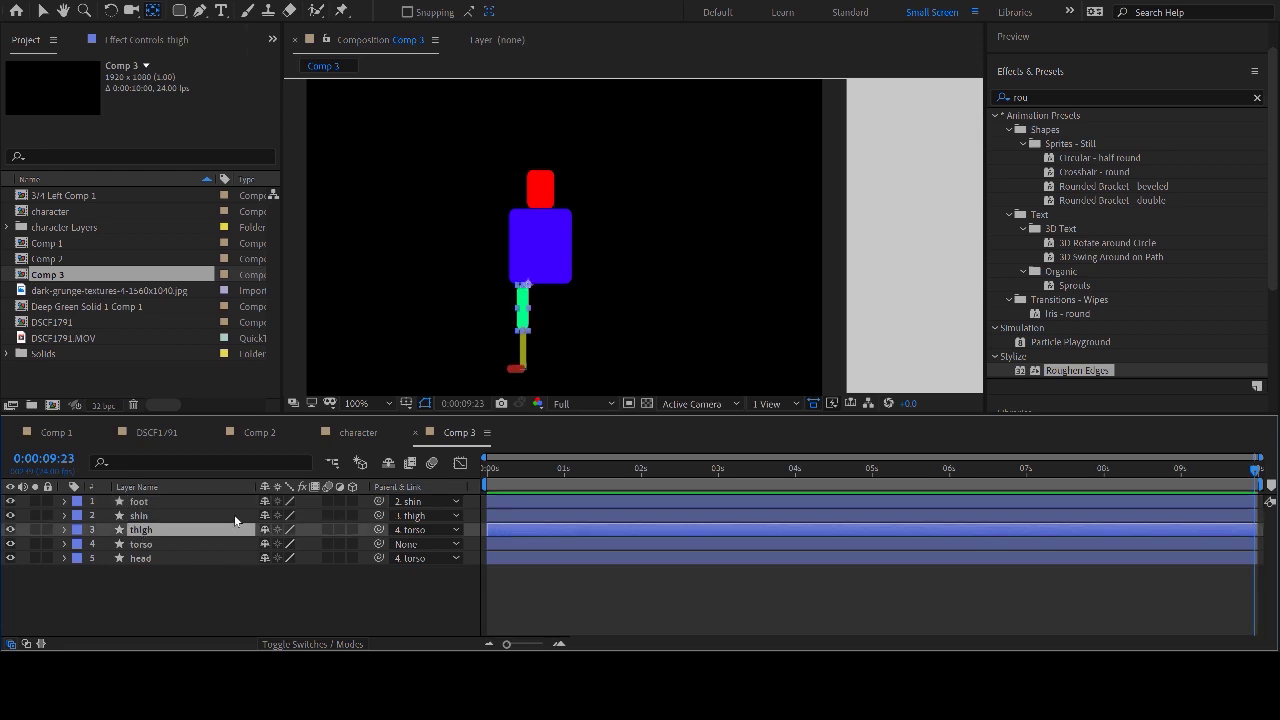
# - Rotate the thigh to +32° and the shin to about 53° to bend the knee
pyautogui.press('r')
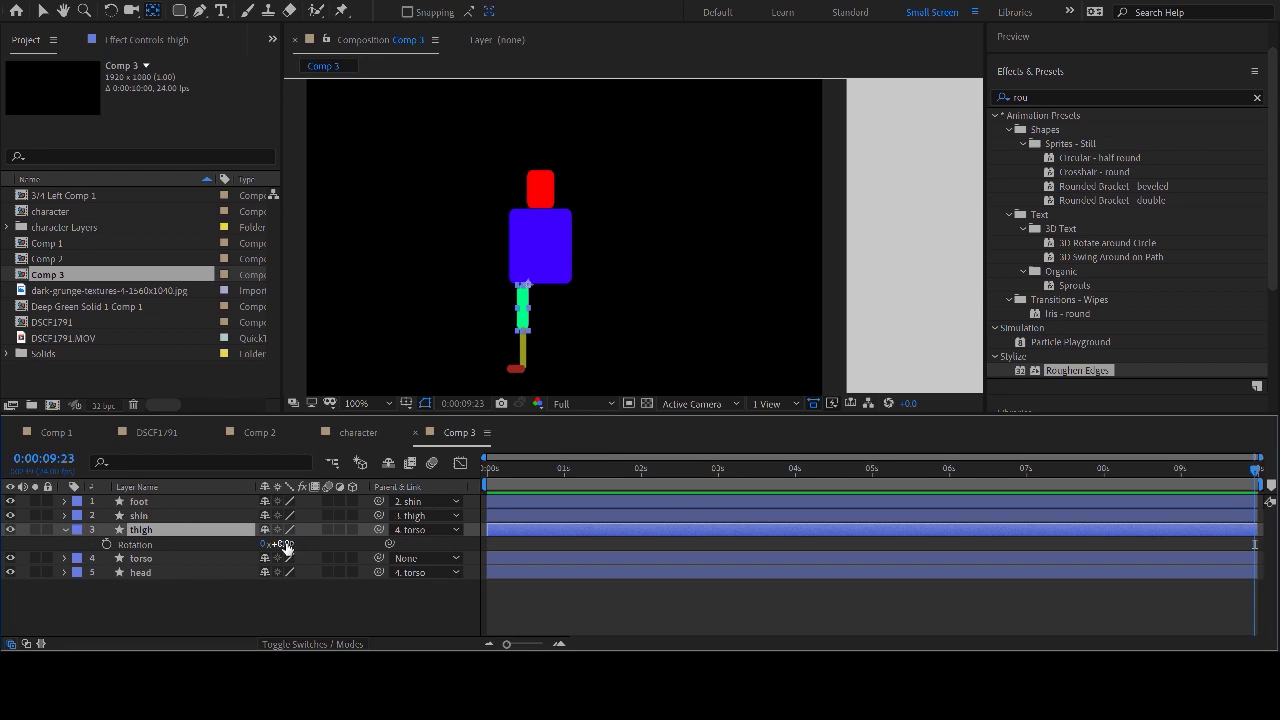
pyautogui.moveTo(286, 543)
pyautogui.mouseDown()
pyautogui.moveTo(338, 540)
pyautogui.moveTo(306, 541)
pyautogui.mouseUp()
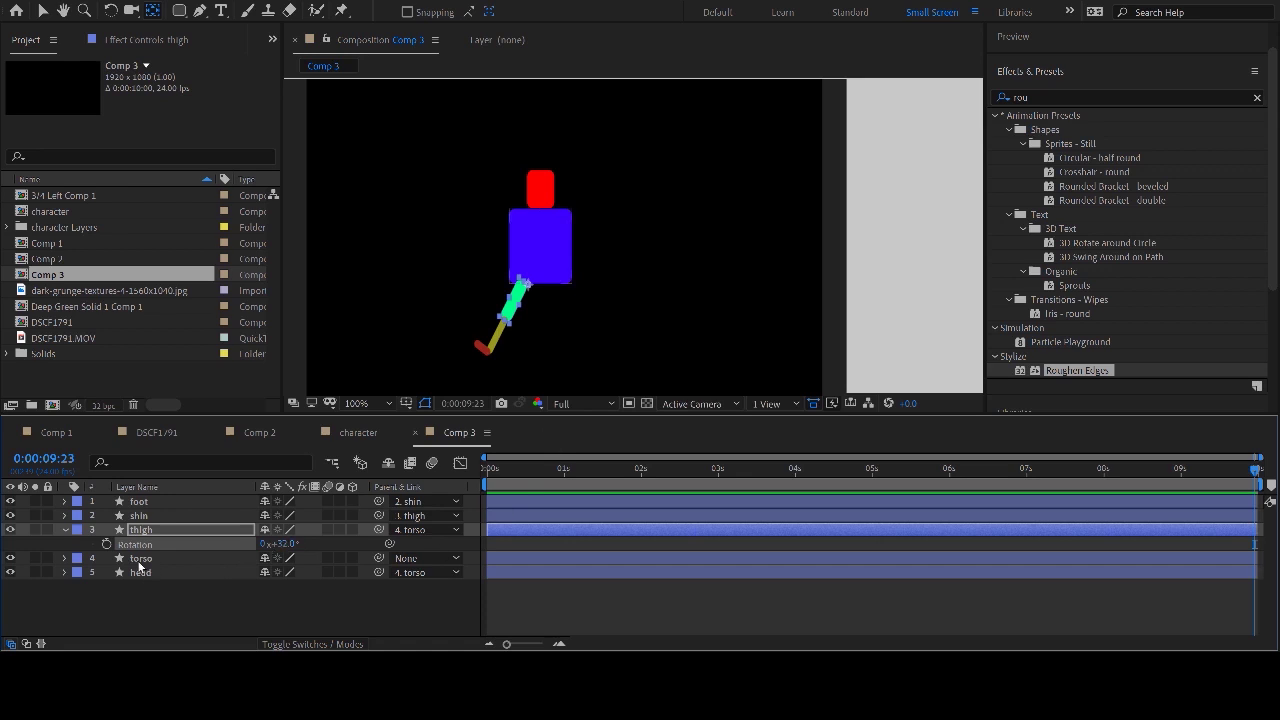
pyautogui.click(143, 517)
pyautogui.press('r')
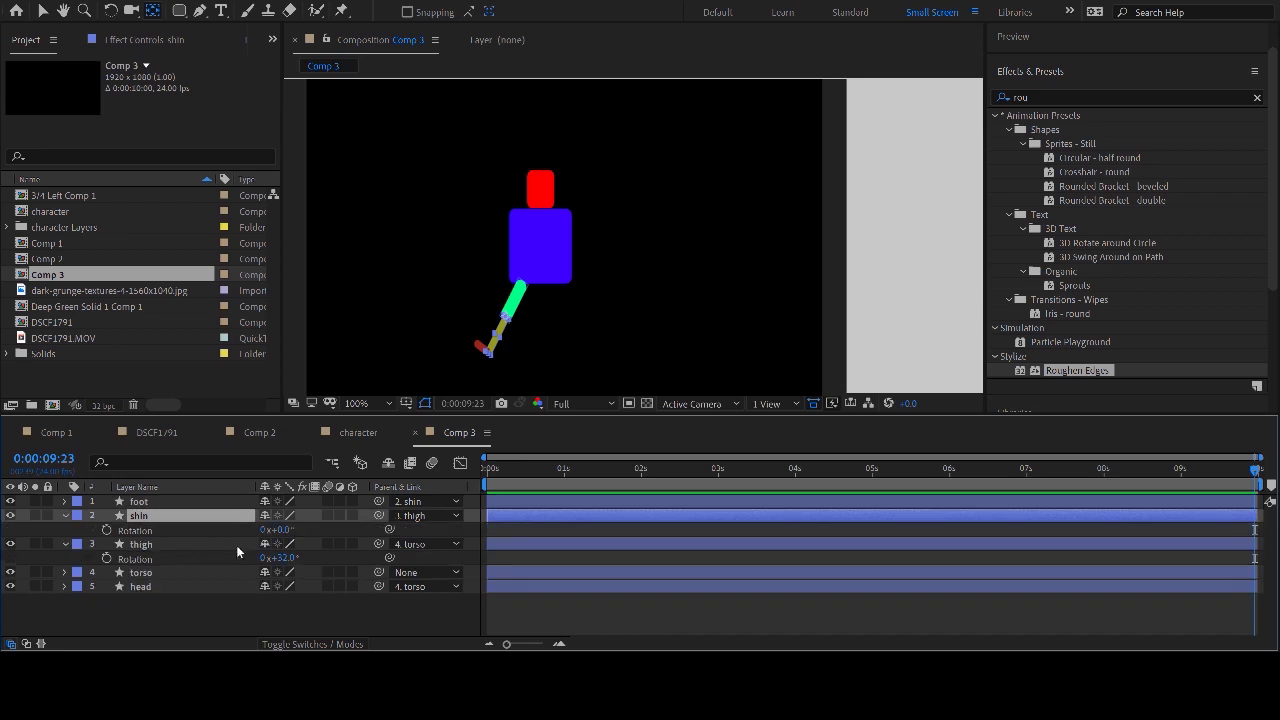
pyautogui.moveTo(278, 530)
pyautogui.mouseDown()
pyautogui.moveTo(290, 530)
pyautogui.moveTo(250, 534)
pyautogui.moveTo(280, 530)
pyautogui.mouseUp()
# - Rotate the foot to -70° at the ankle
pyautogui.click(133, 502)
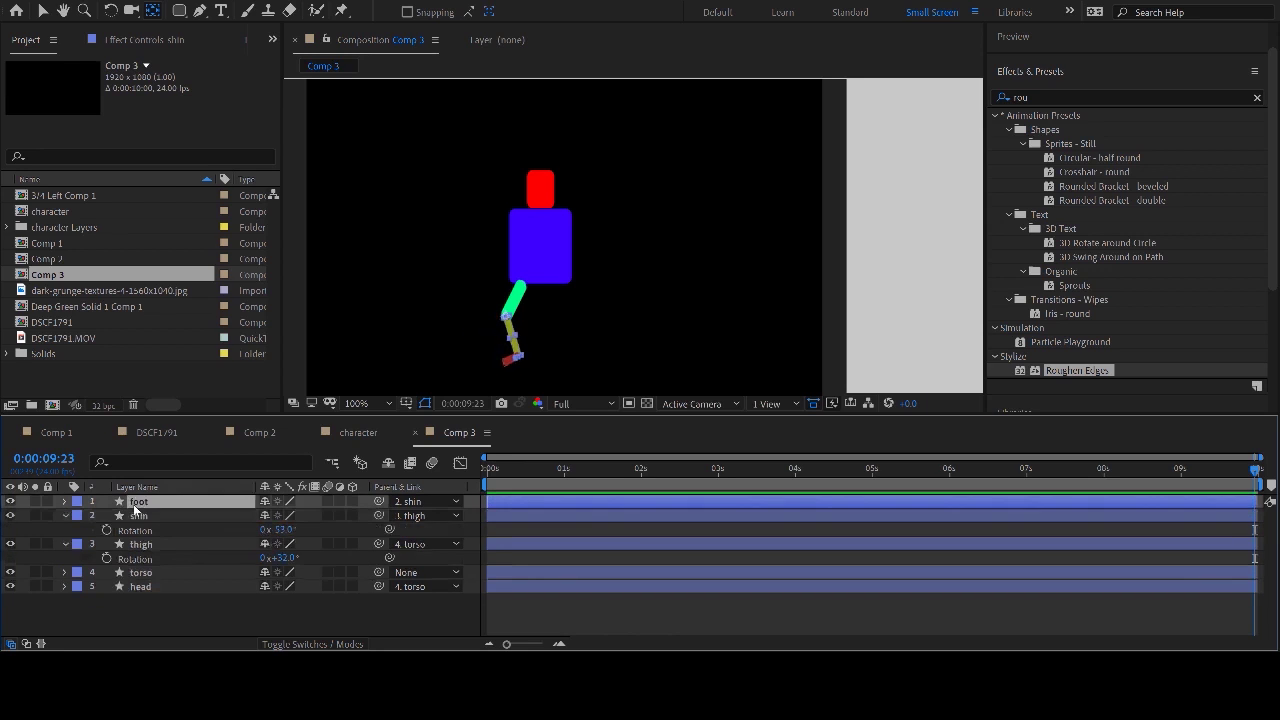
pyautogui.press('r')
pyautogui.moveTo(282, 514)
pyautogui.mouseDown()
pyautogui.moveTo(306, 516)
pyautogui.moveTo(270, 523)
pyautogui.mouseUp()
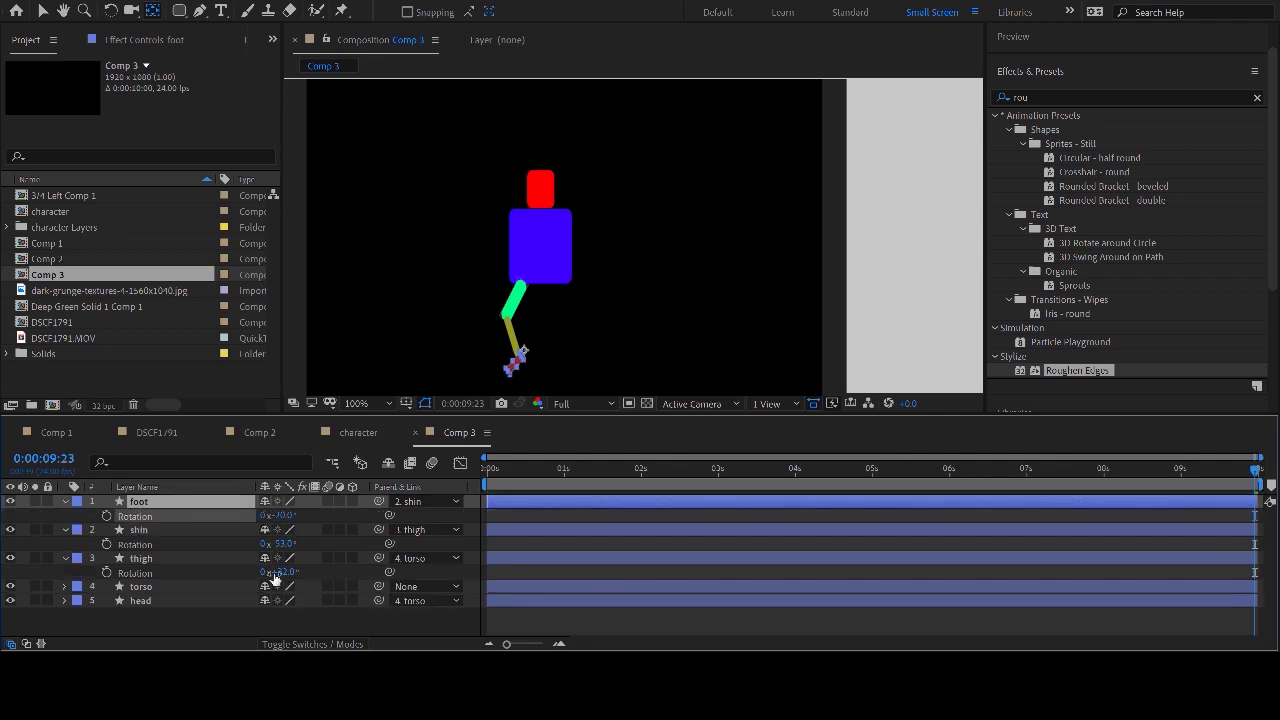
pyautogui.click(266, 628)
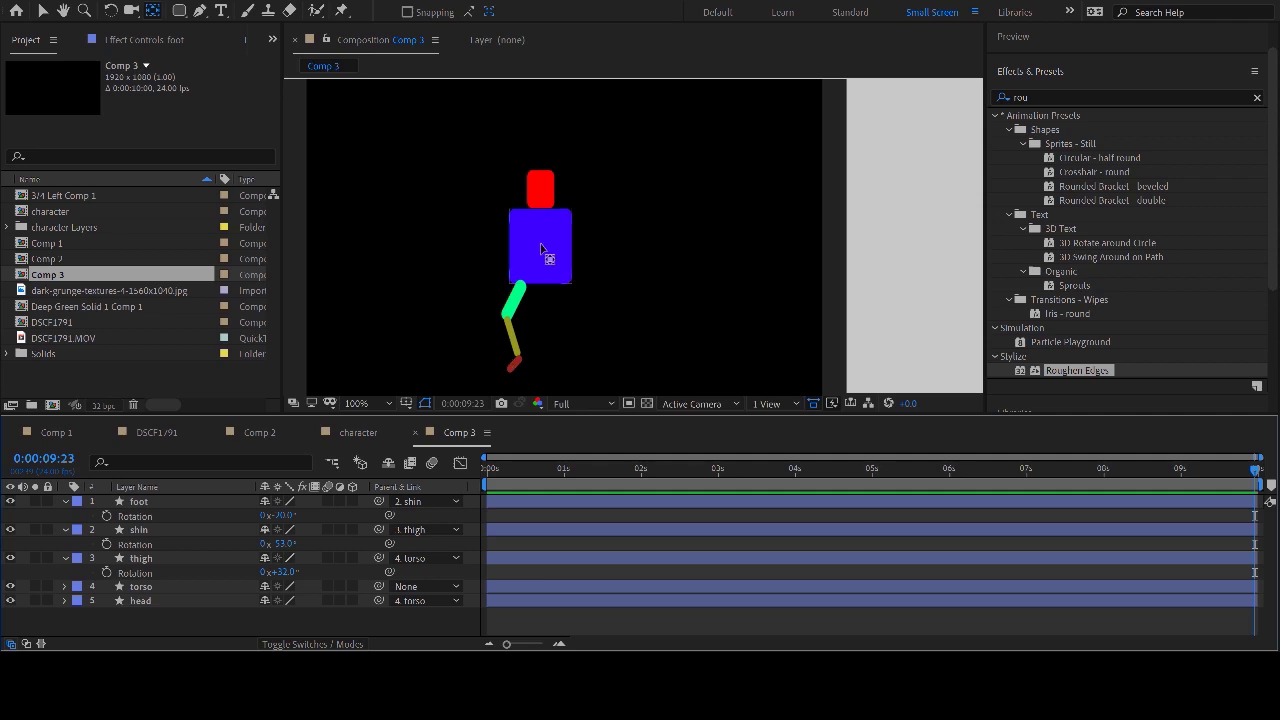
# - Nudge the torso's position and rotate it to -78° so the figure leans
pyautogui.click(136, 590)
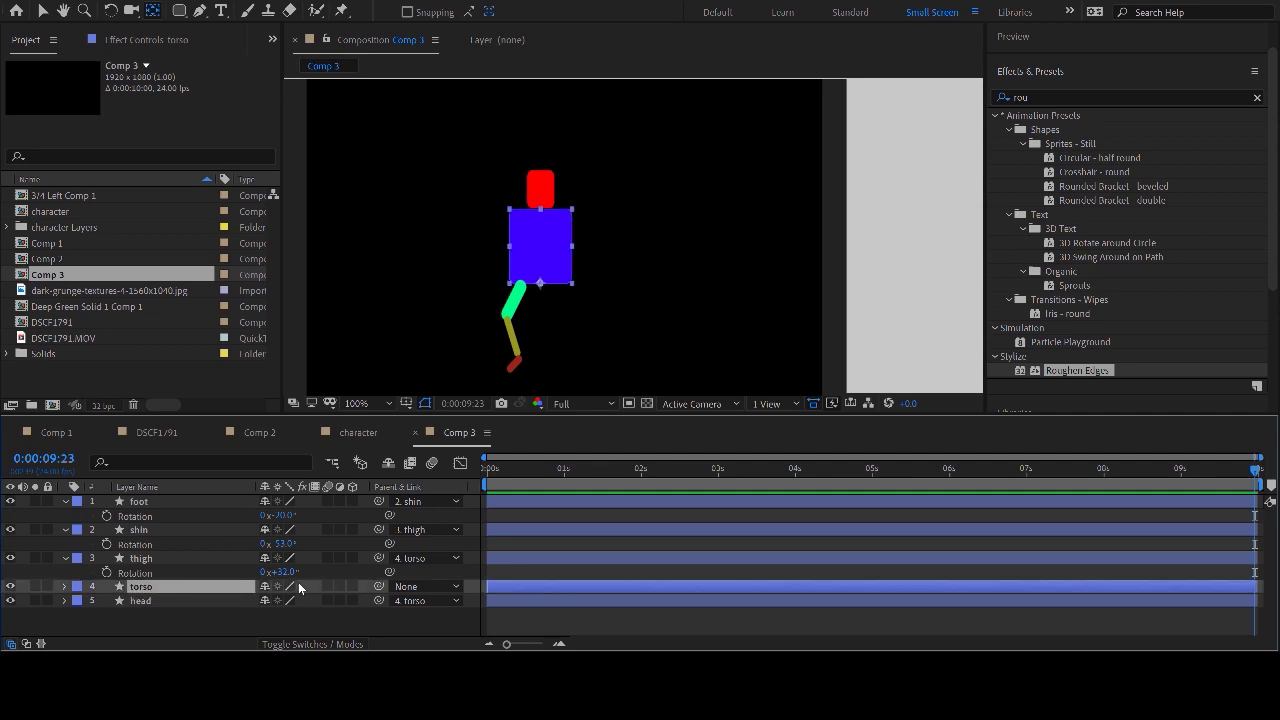
pyautogui.press('p')
pyautogui.moveTo(265, 600)
pyautogui.mouseDown()
pyautogui.moveTo(487, 596)
pyautogui.moveTo(211, 598)
pyautogui.moveTo(272, 600)
pyautogui.mouseUp()
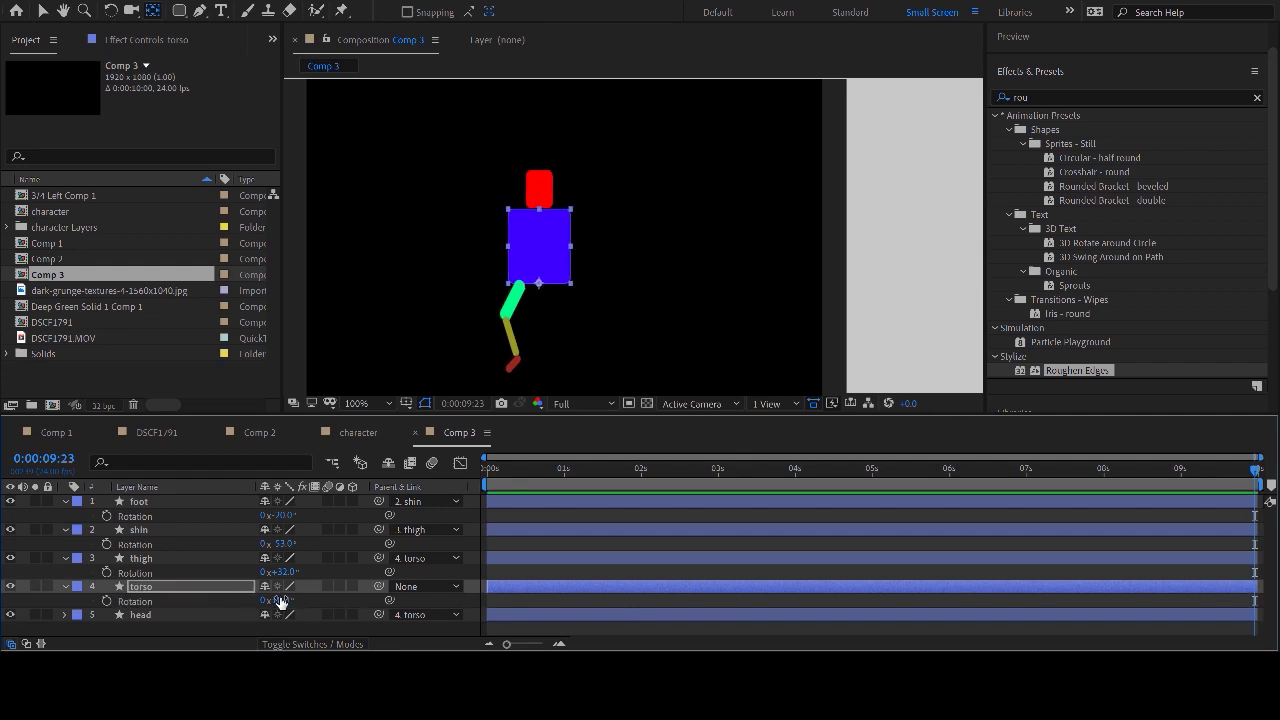
pyautogui.press('r')
pyautogui.moveTo(285, 600)
pyautogui.mouseDown()
pyautogui.moveTo(321, 600)
pyautogui.moveTo(263, 601)
pyautogui.mouseUp()
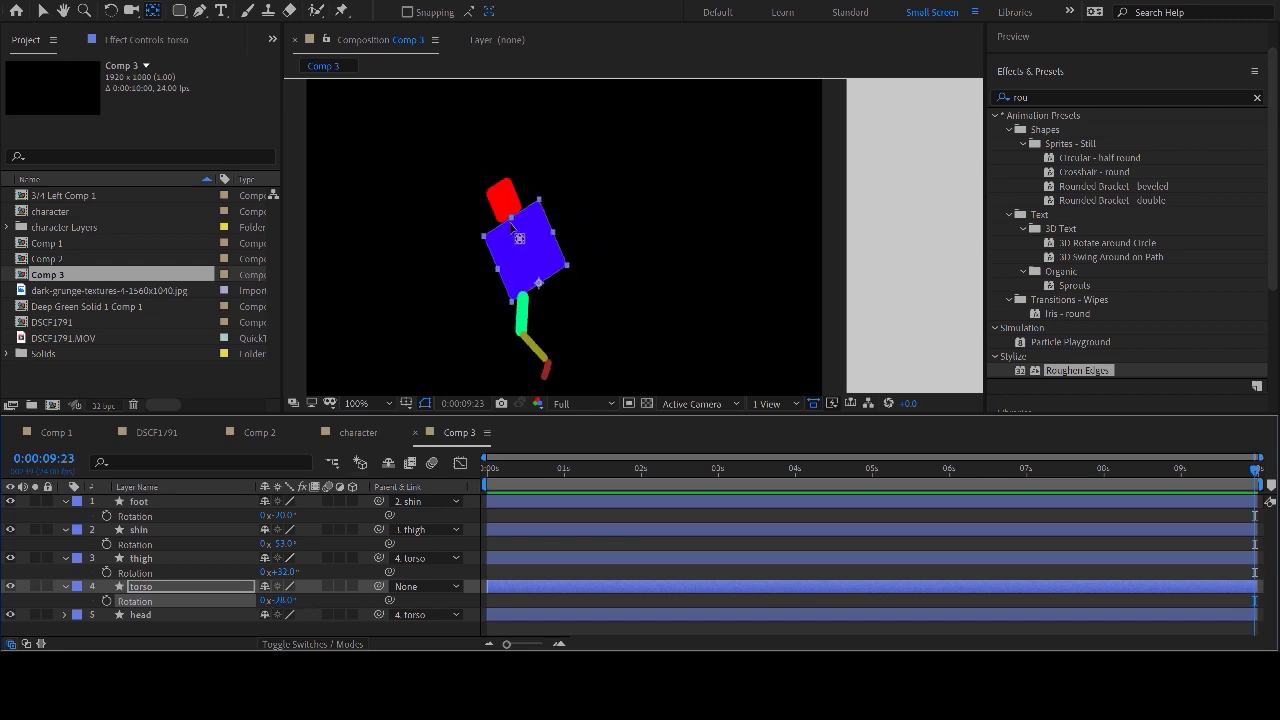
# - Rotate the head to +26° and collapse all layers' Rotation properties
pyautogui.click(133, 615)
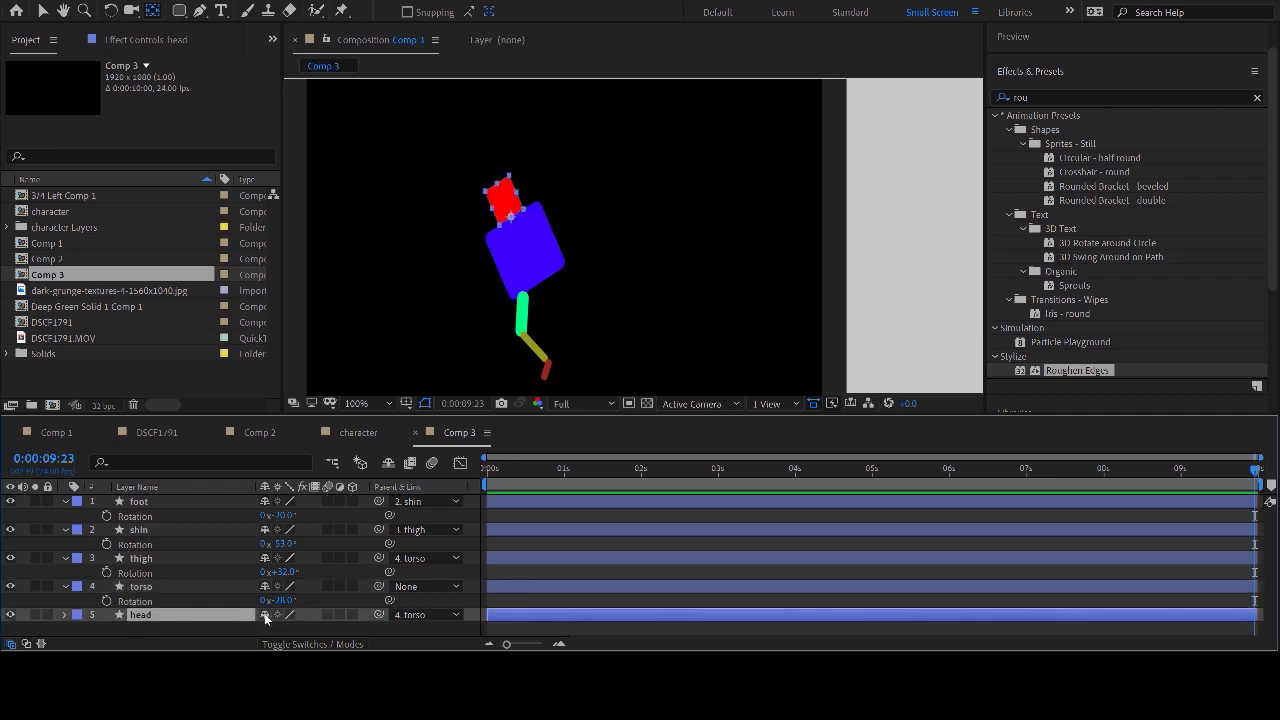
pyautogui.press('r')
pyautogui.moveTo(287, 627); pyautogui.dragTo(313, 627)
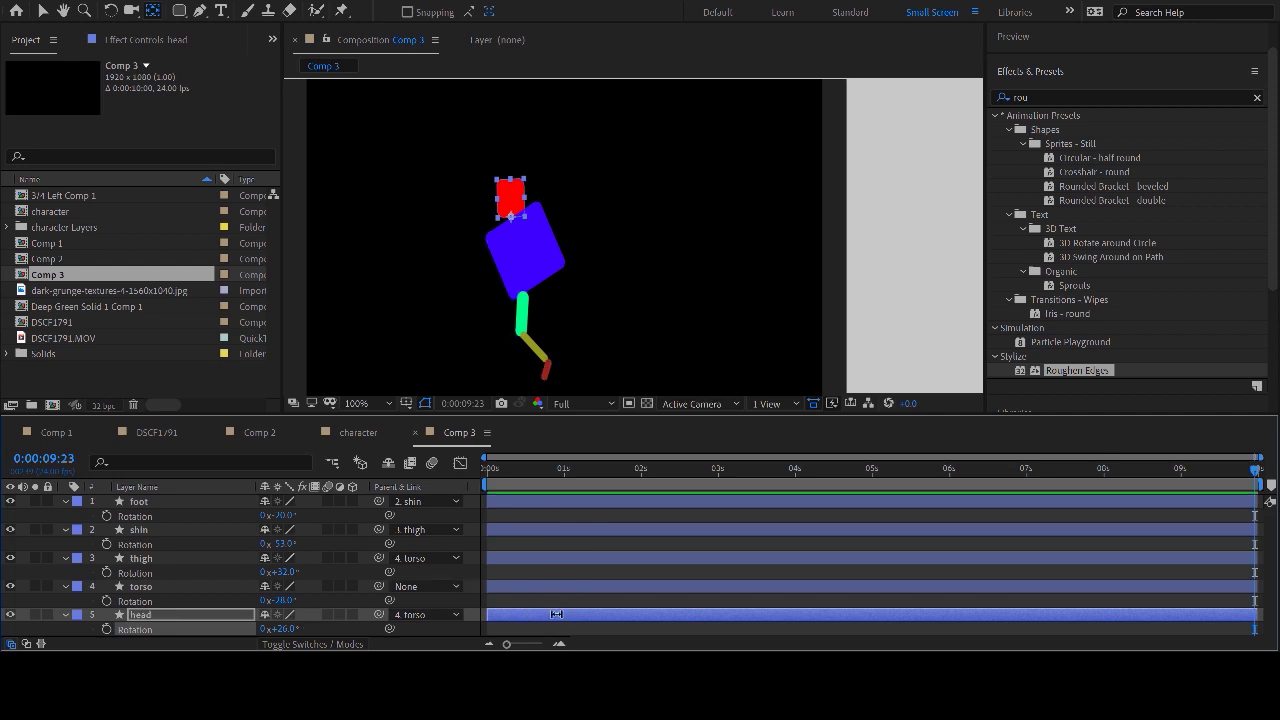
pyautogui.press('r')
pyautogui.click(350, 622)
pyautogui.press('r')
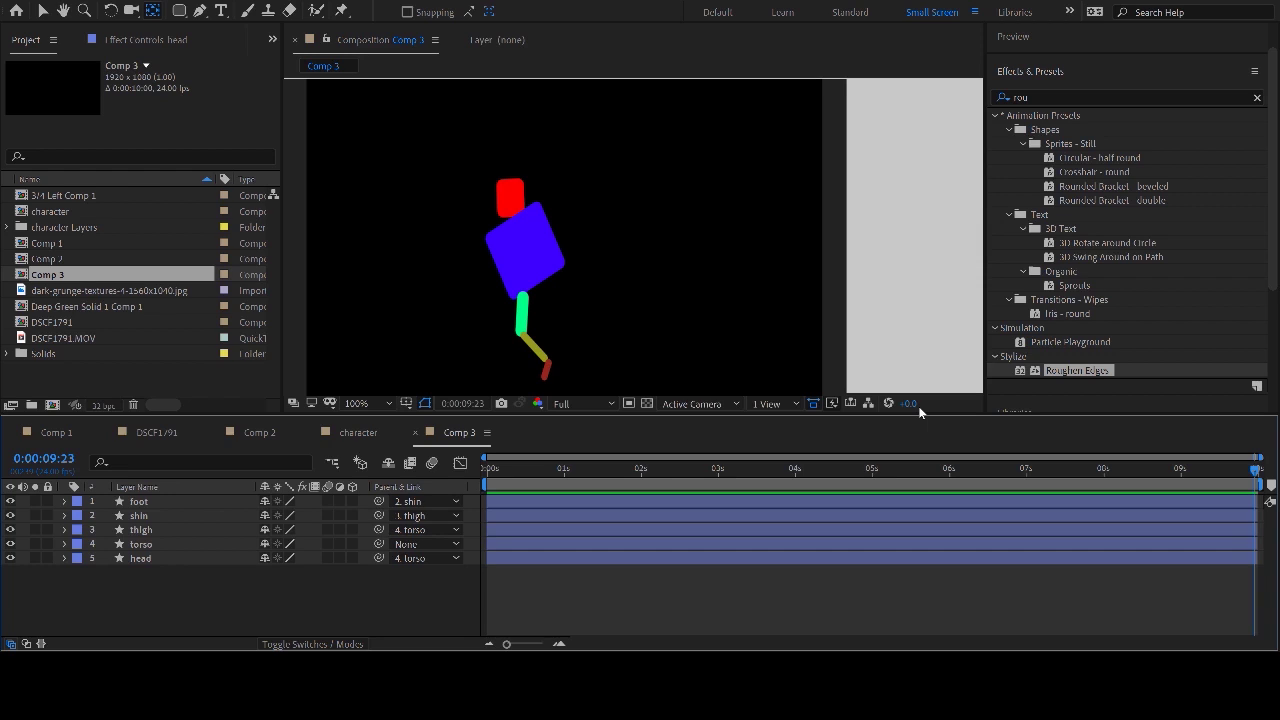
# - Search Effects & Presets for 'blurs' and scroll down to the Blur & Sharpen group
pyautogui.click(1063, 96)
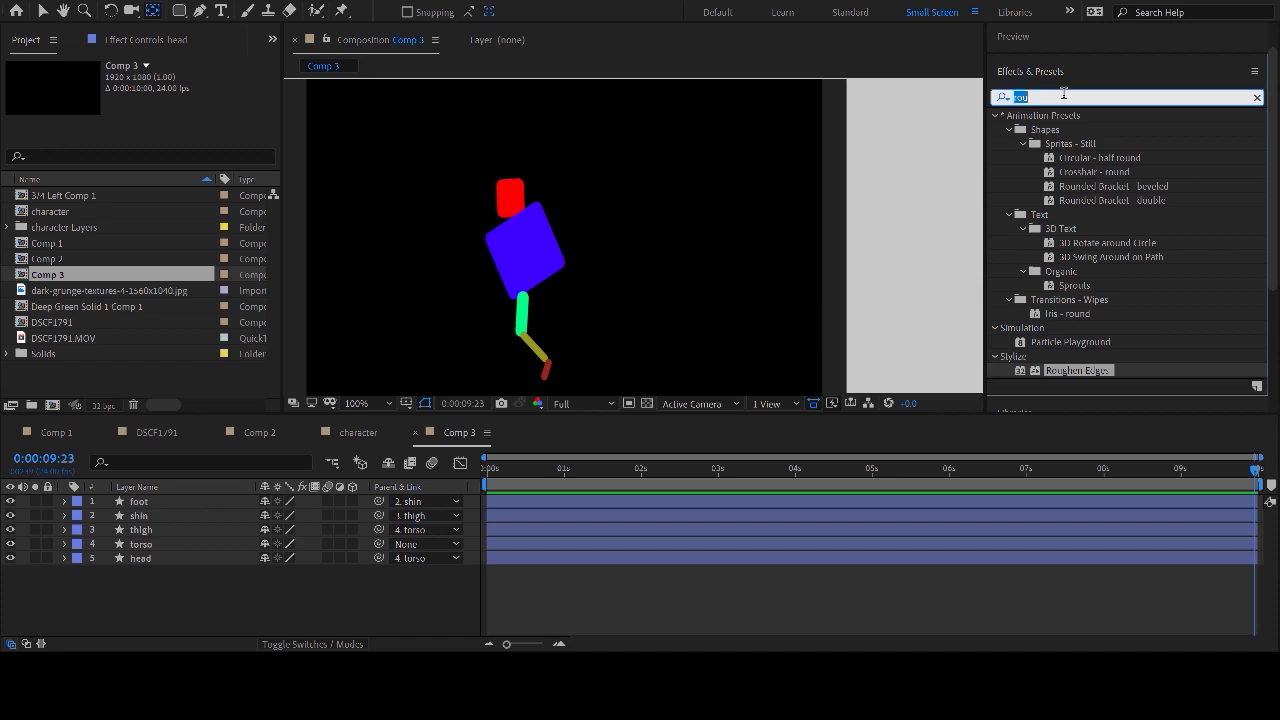
pyautogui.write('blurs')
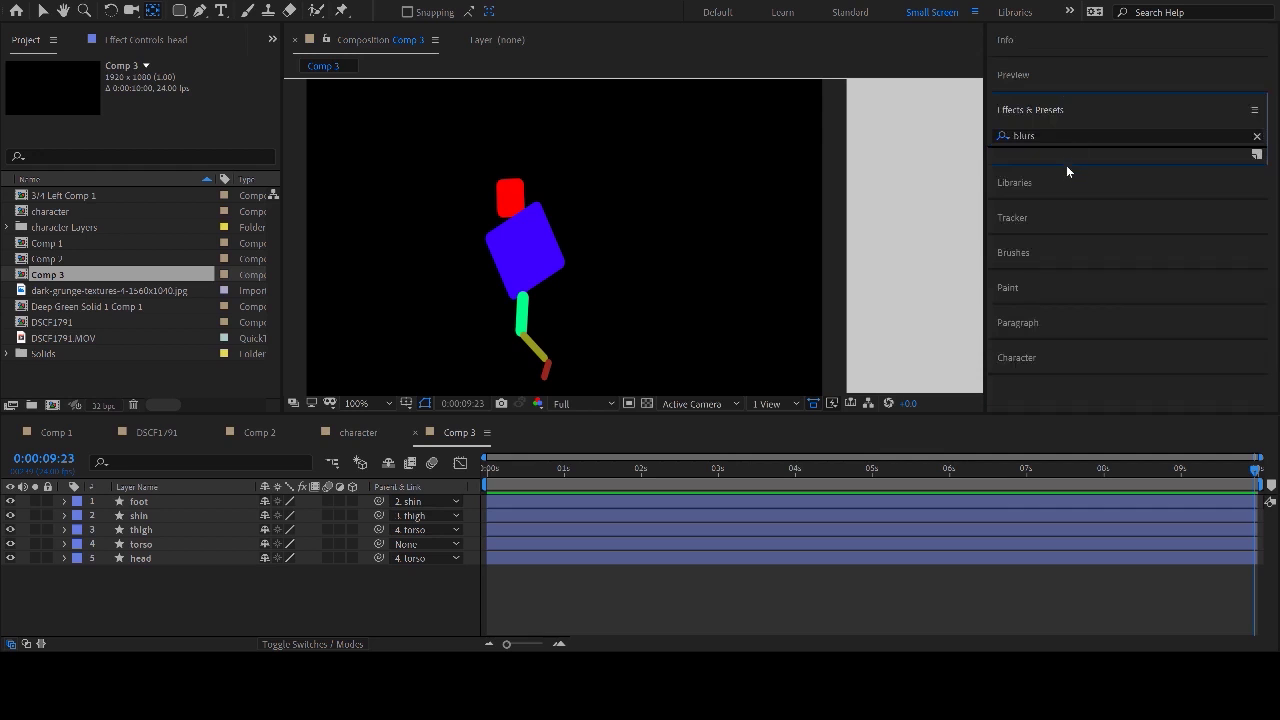
pyautogui.click(1059, 134)
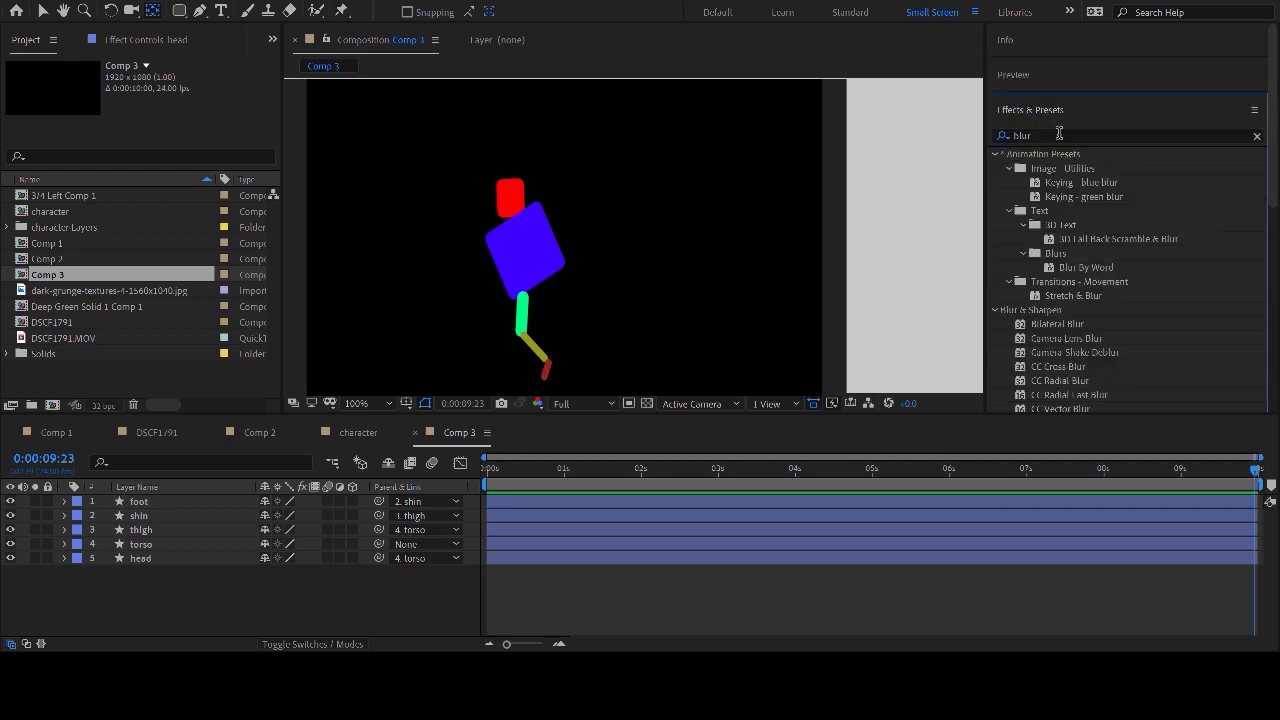
pyautogui.scroll(-5, 1148, 328)
pyautogui.scroll(-1, 1145, 324)
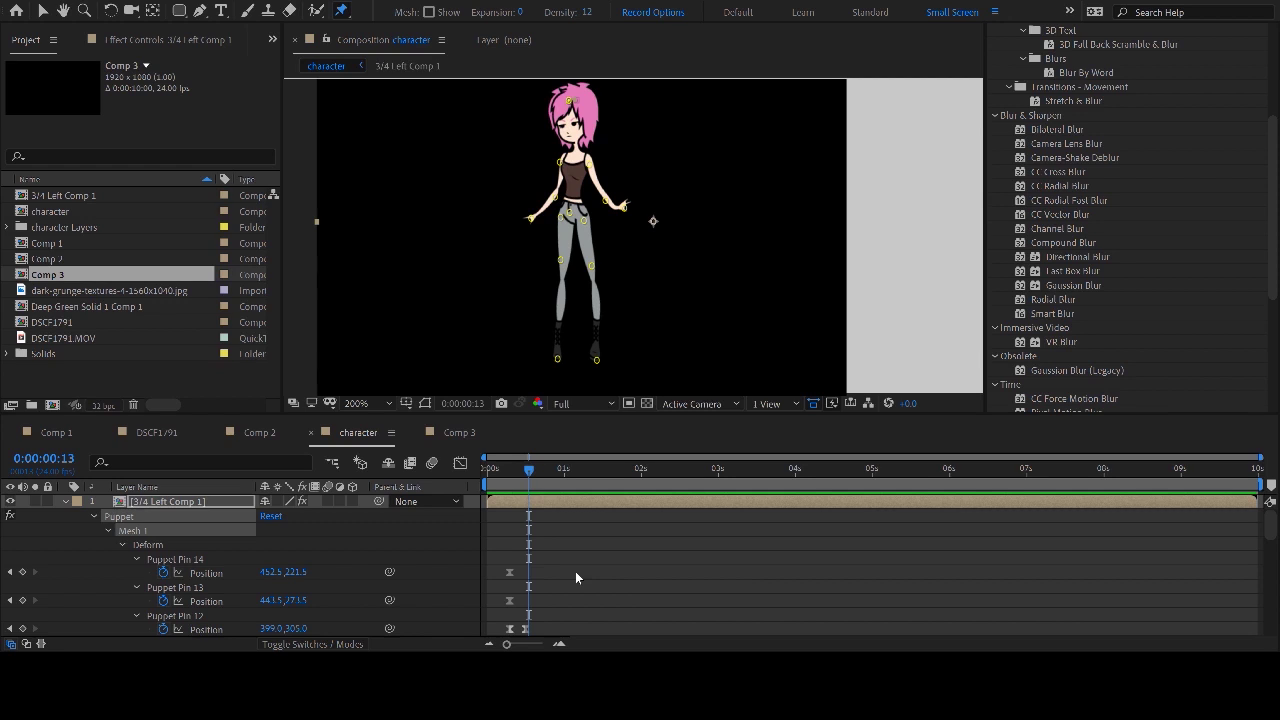
# - End the work area at about one second, shift it slightly later, and preview from its start
pyautogui.moveTo(488, 487); pyautogui.dragTo(505, 487)
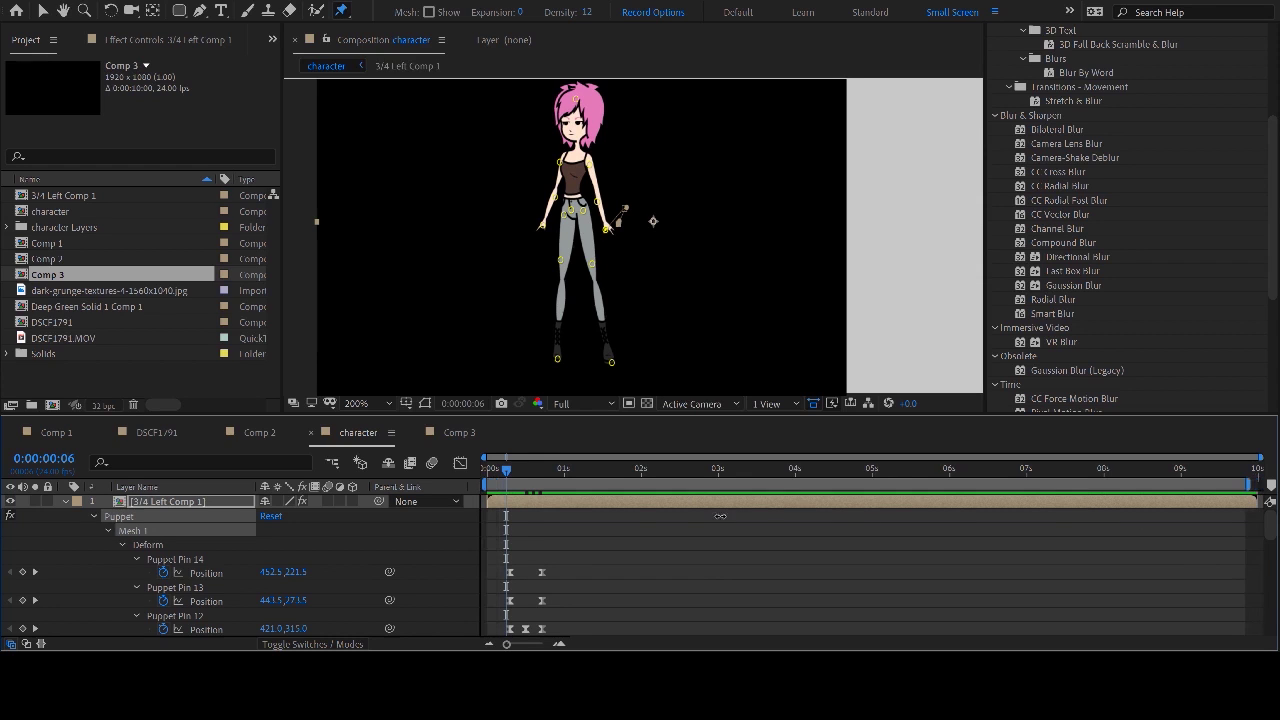
pyautogui.moveTo(1252, 483); pyautogui.dragTo(567, 492)
pyautogui.scroll(-8, 535, 600)
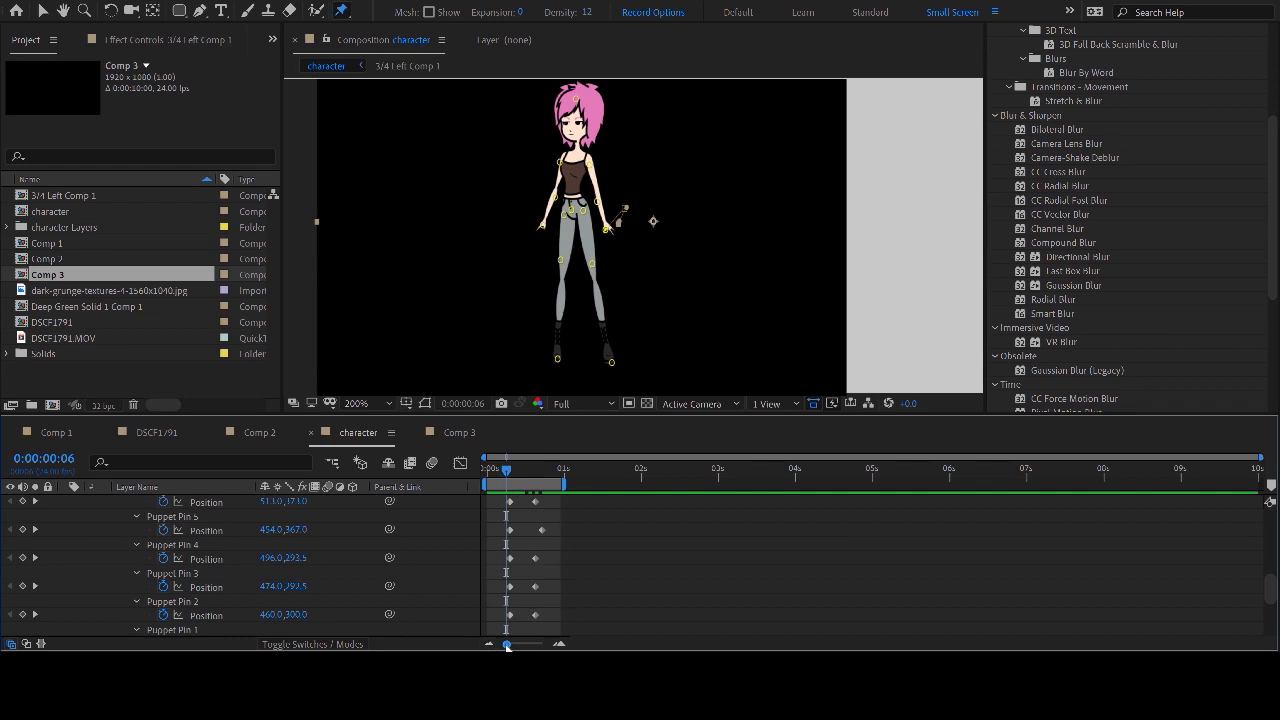
pyautogui.moveTo(489, 484)
pyautogui.mouseDown()
pyautogui.moveTo(580, 483)
pyautogui.moveTo(558, 484)
pyautogui.mouseUp()
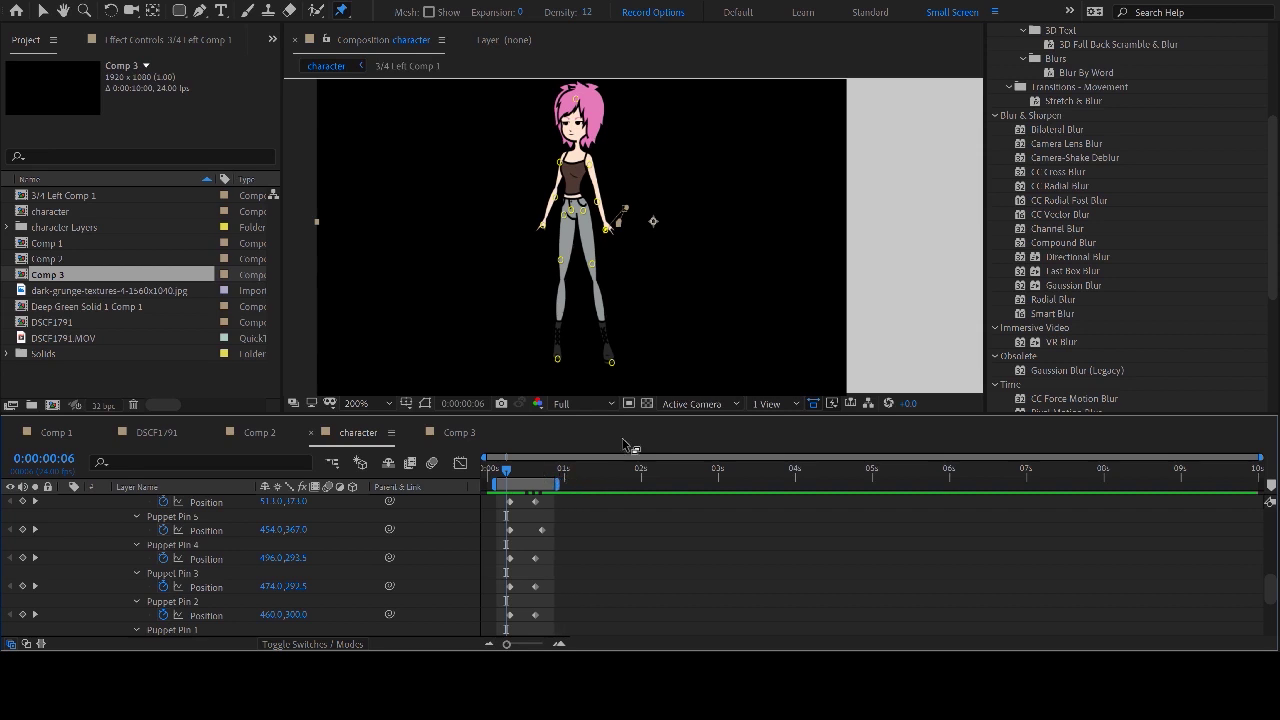
pyautogui.click(498, 466)
pyautogui.press('space')
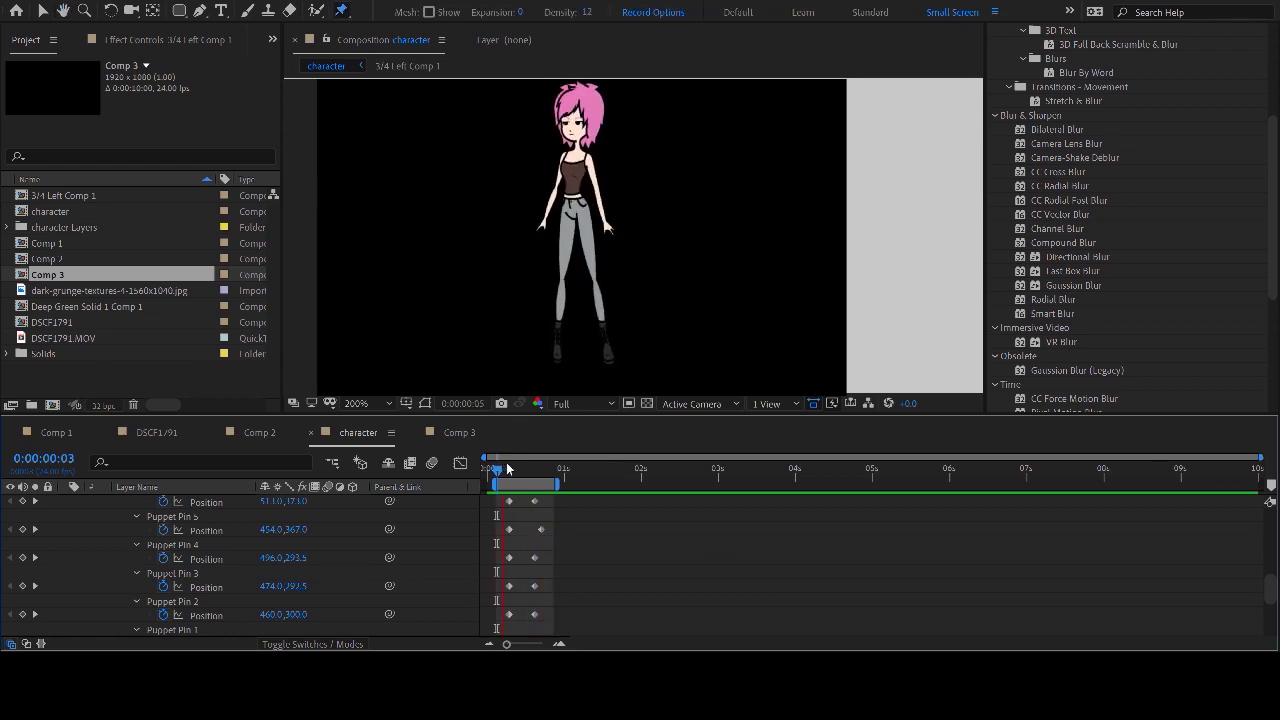
# - At frame 17, nudge the right foot pin down, bend the knee pin, and lower the hand pin
pyautogui.moveTo(507, 469); pyautogui.dragTo(541, 468)
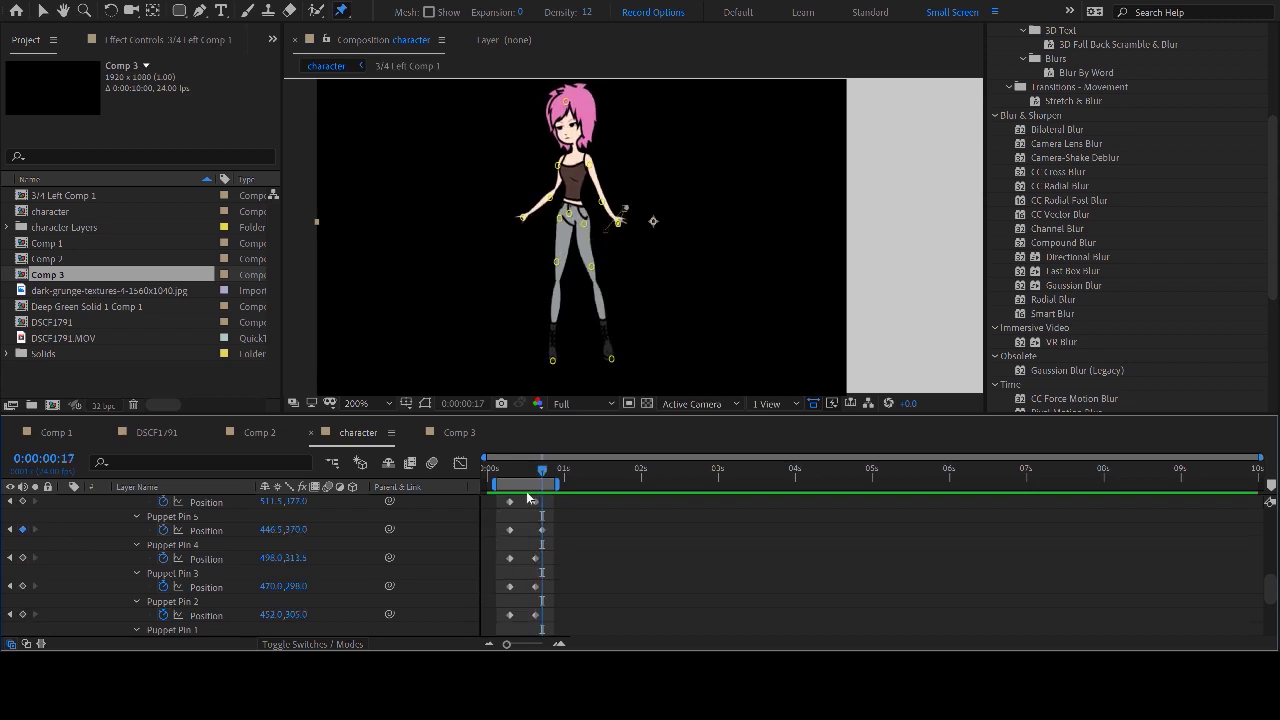
pyautogui.click(541, 529)
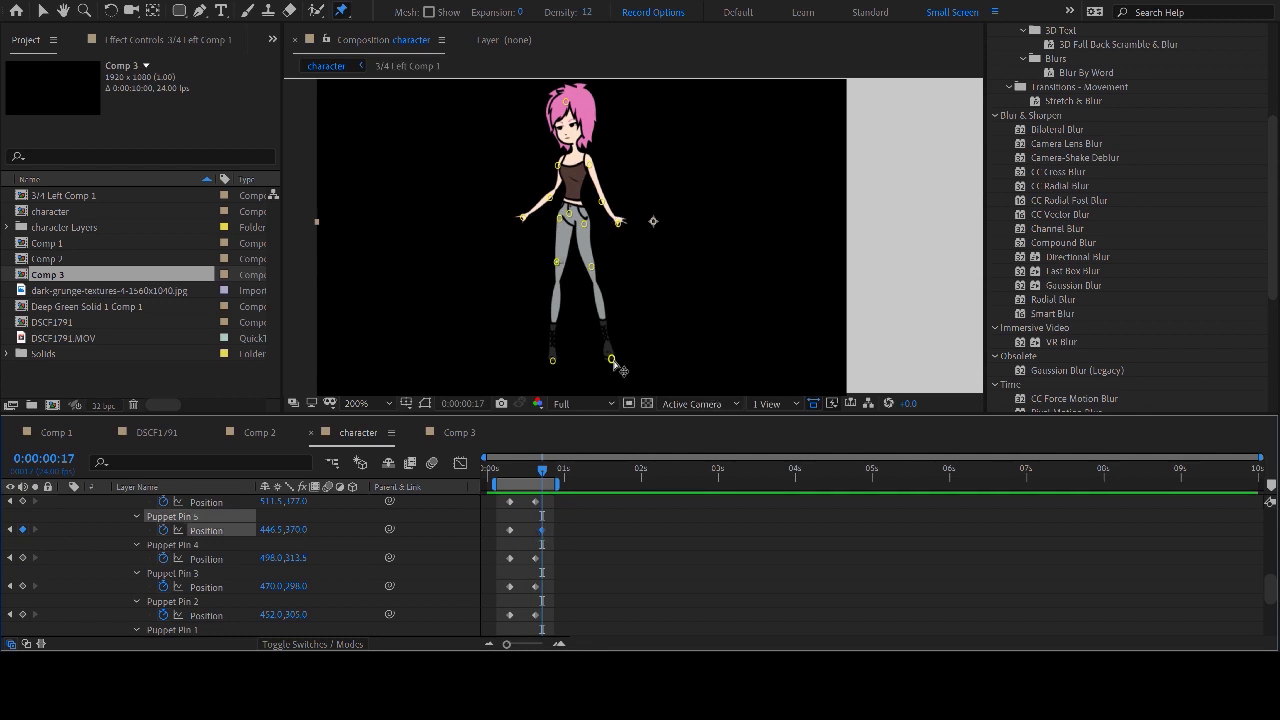
pyautogui.moveTo(611, 359); pyautogui.dragTo(603, 366)
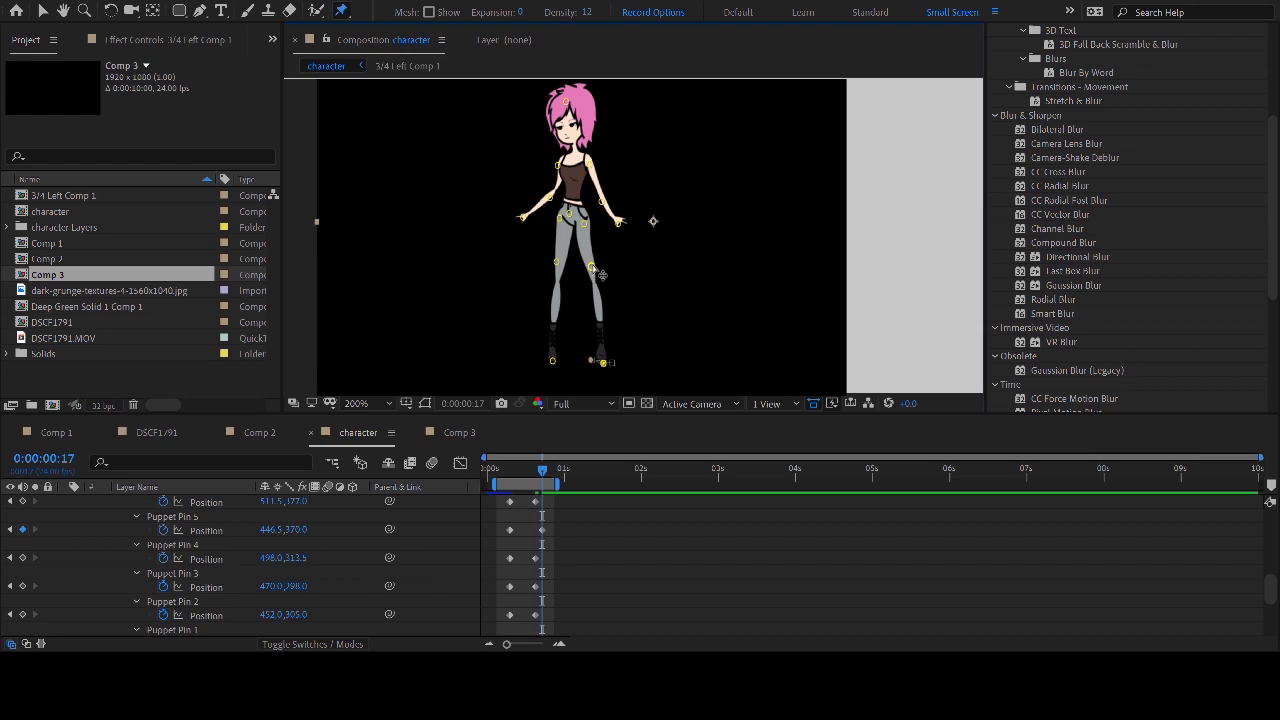
pyautogui.moveTo(592, 270); pyautogui.dragTo(588, 266)
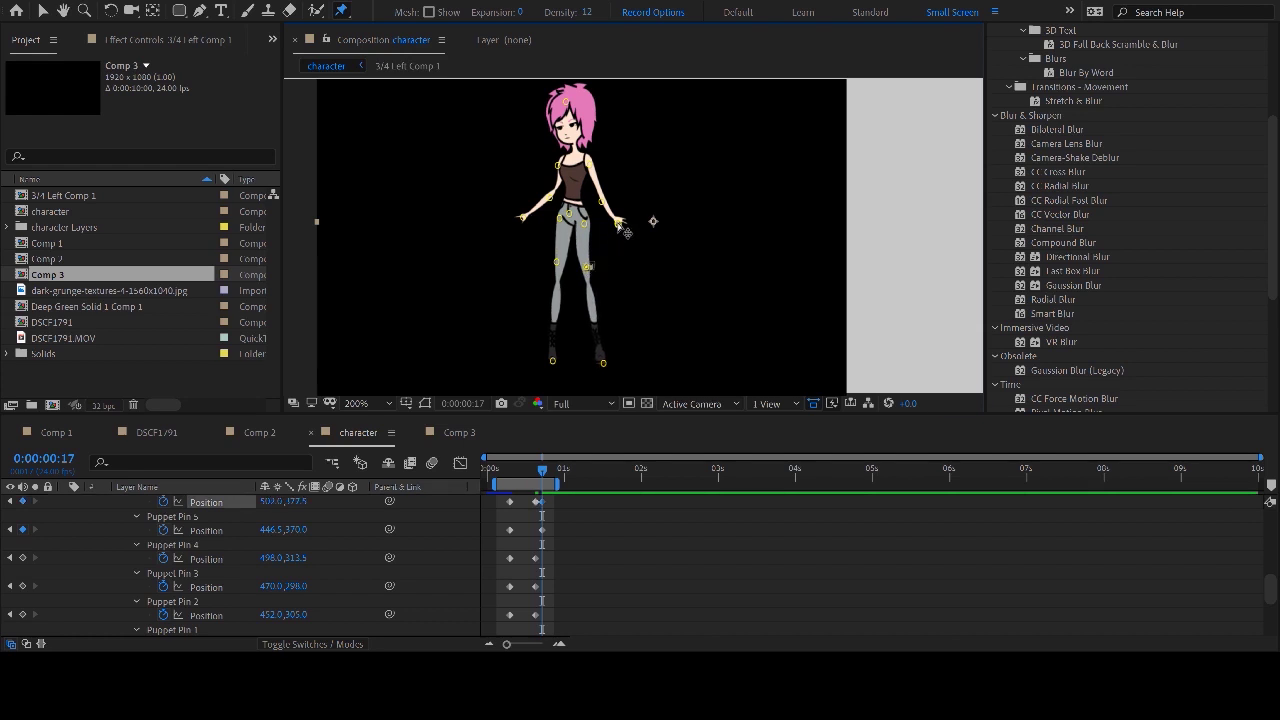
pyautogui.moveTo(617, 223); pyautogui.dragTo(615, 229)
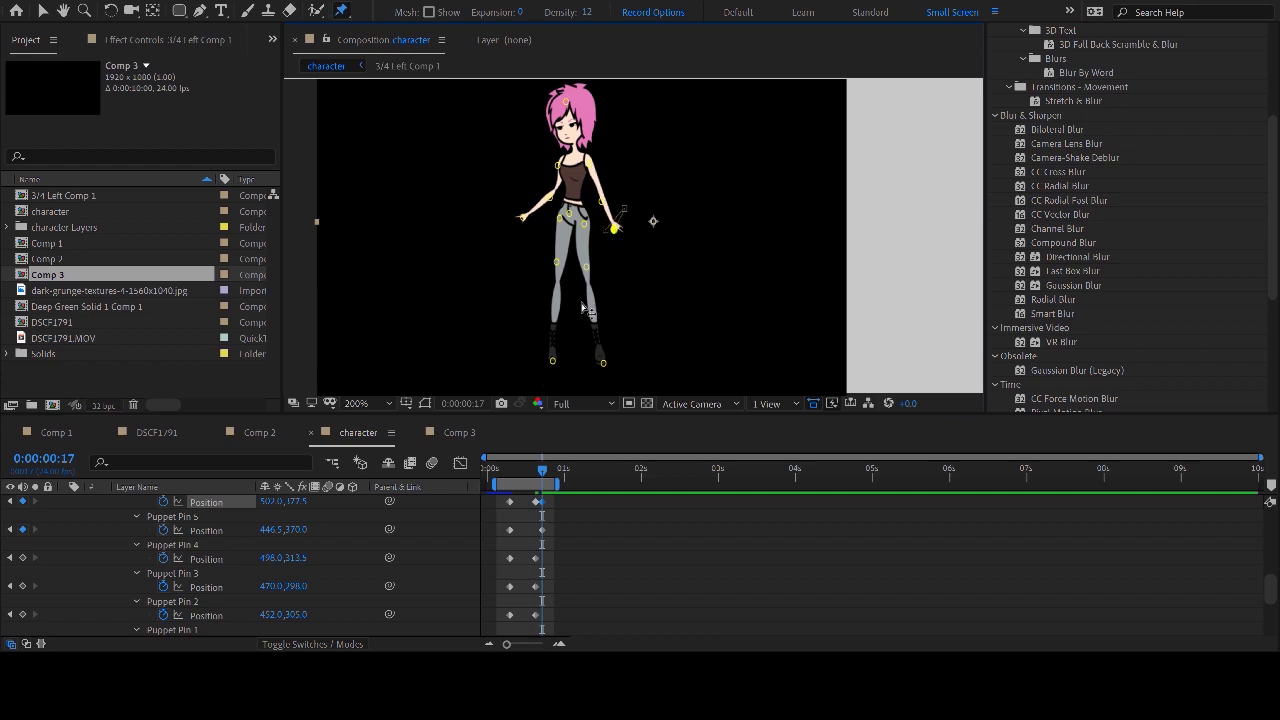
# - At frame 20, shift the head pin to the right
pyautogui.moveTo(543, 470); pyautogui.dragTo(551, 472)
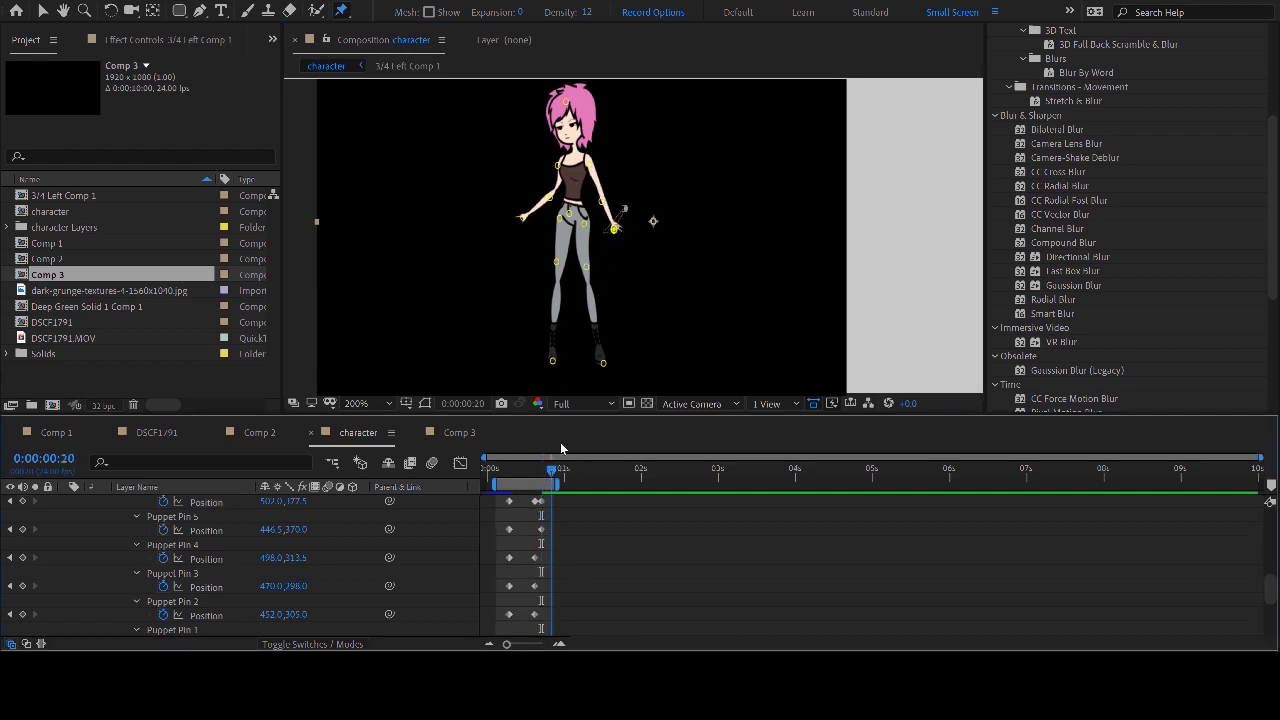
pyautogui.click(566, 101)
pyautogui.moveTo(566, 101); pyautogui.dragTo(575, 99)
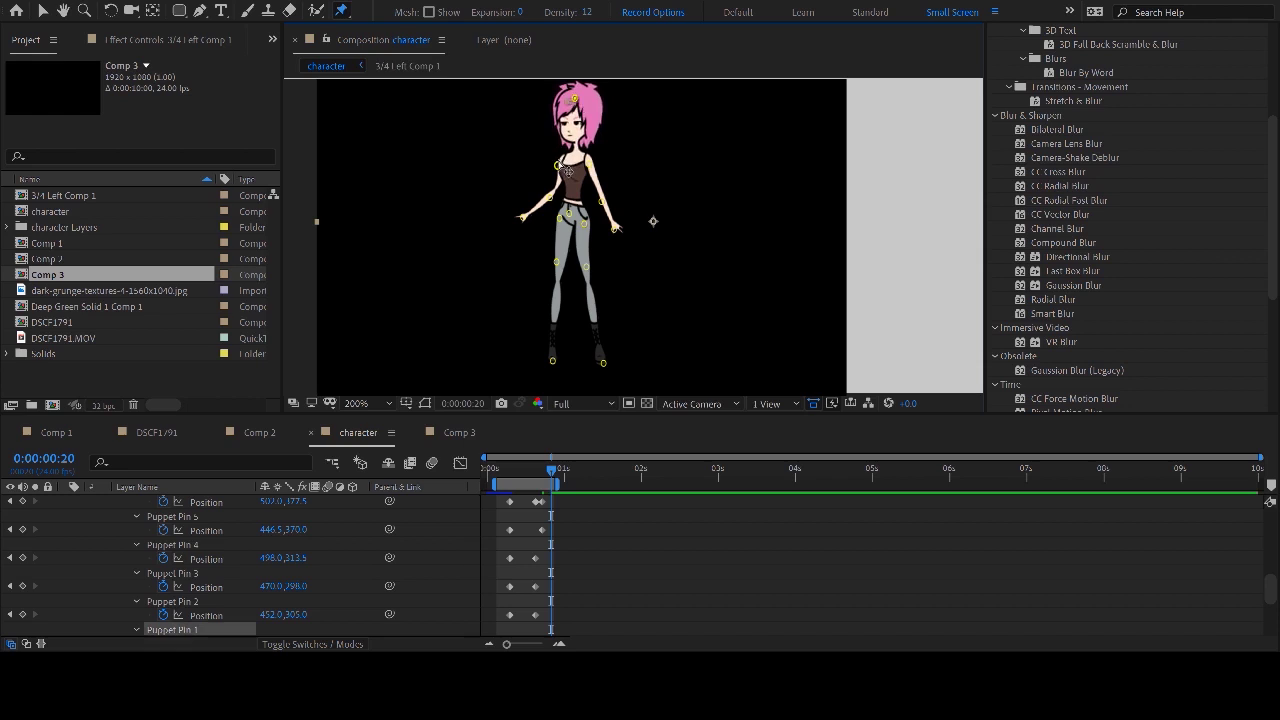
pyautogui.click(569, 172)
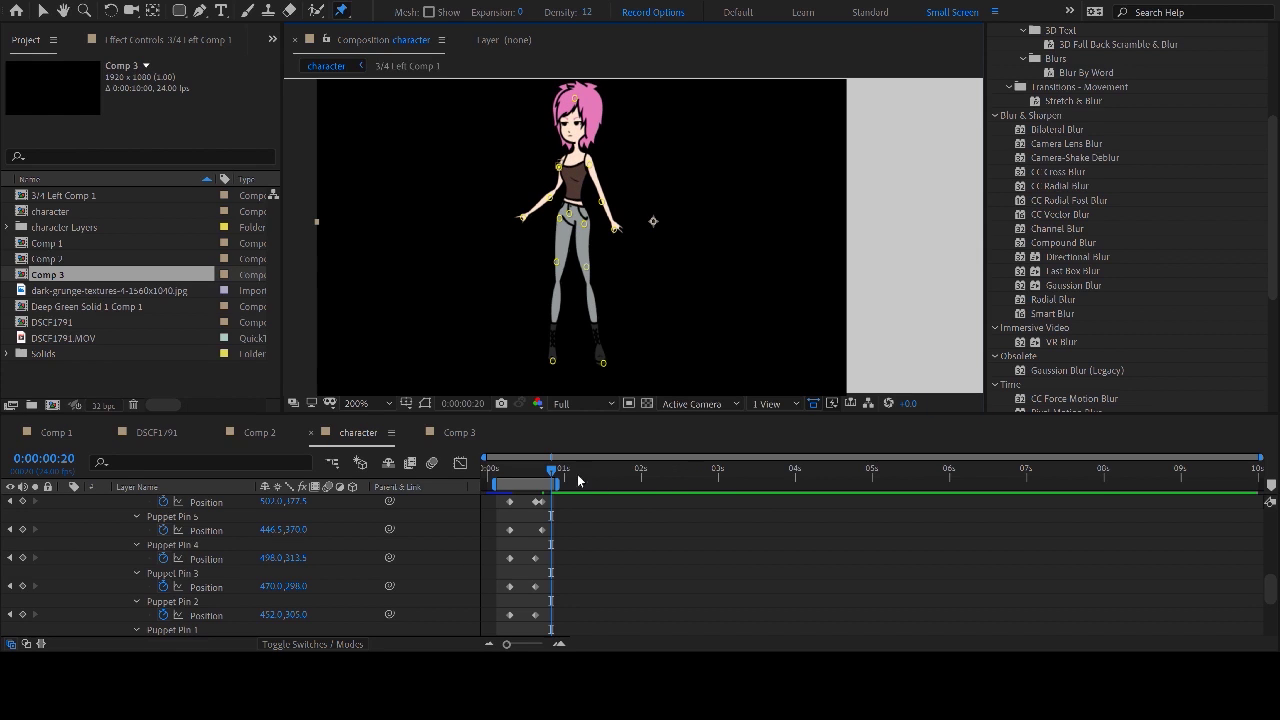
pyautogui.click(546, 470)
# - Scrub back to review the pose changes and marquee-select the Puppet Pin keyframes
pyautogui.moveTo(546, 476); pyautogui.dragTo(509, 476)
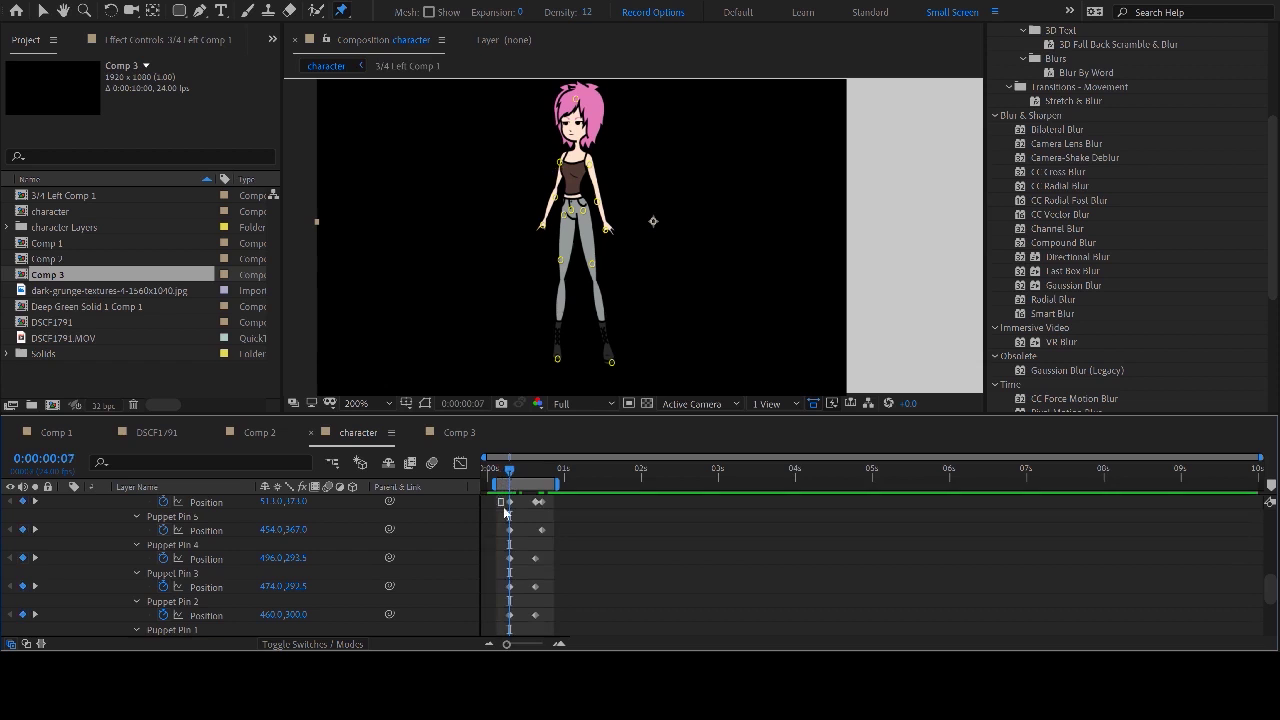
pyautogui.scroll(-4, 510, 560)
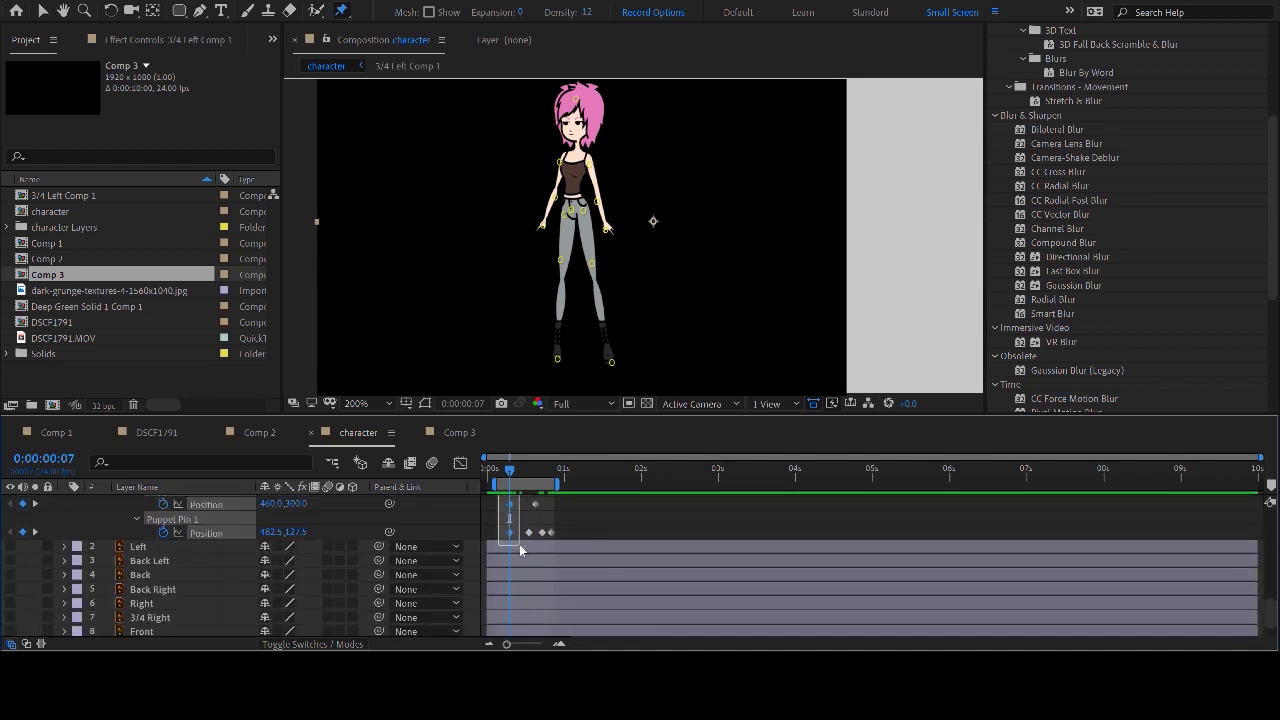
pyautogui.scroll(4, 580, 545)
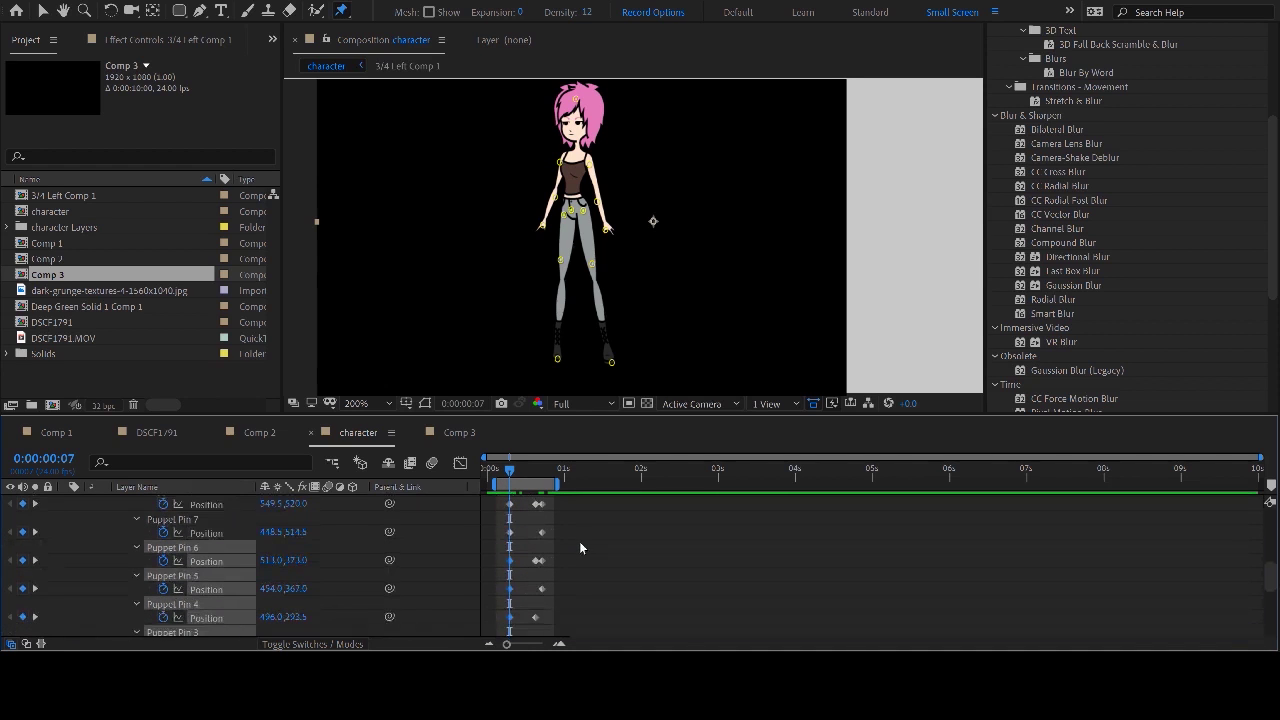
pyautogui.scroll(5, 562, 542)
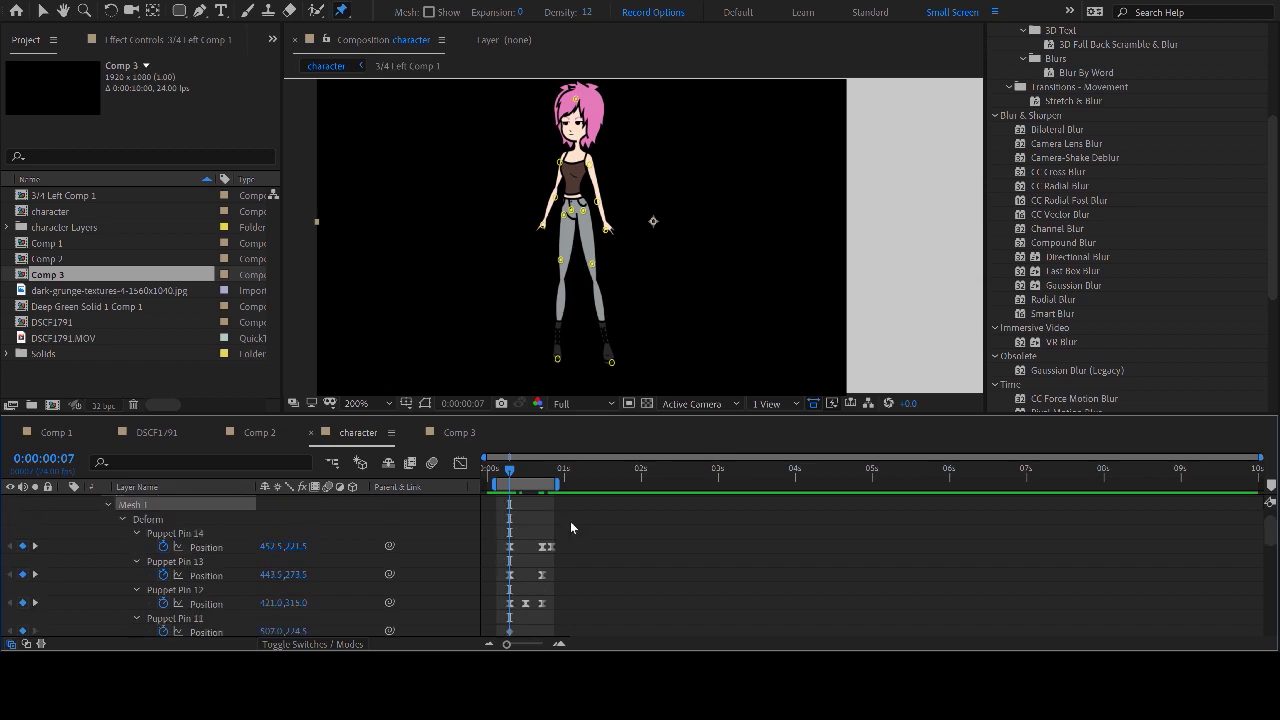
pyautogui.scroll(-3, 517, 550)
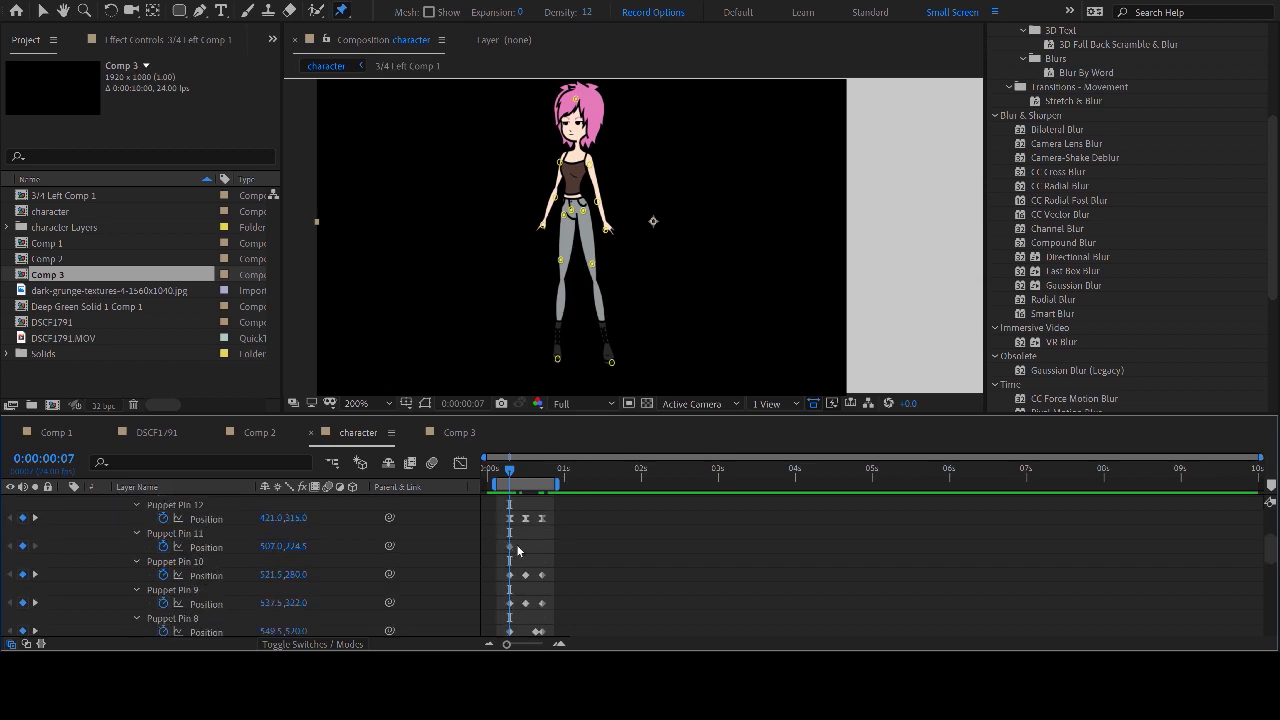
pyautogui.moveTo(493, 536); pyautogui.dragTo(524, 646)
pyautogui.scroll(-3, 617, 570)
pyautogui.scroll(-2, 617, 570)
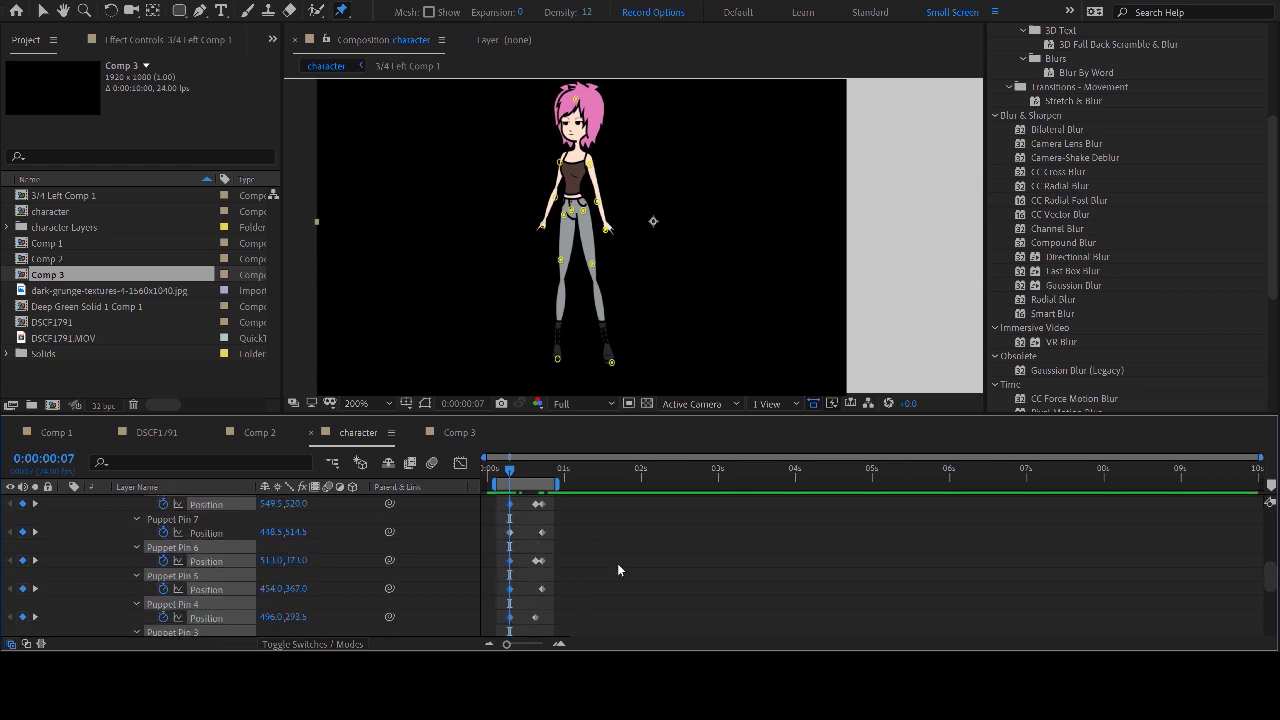
# - Step through frames 20 and 21, then scrub frames 11 to 19 to check the motion
pyautogui.click(551, 473)
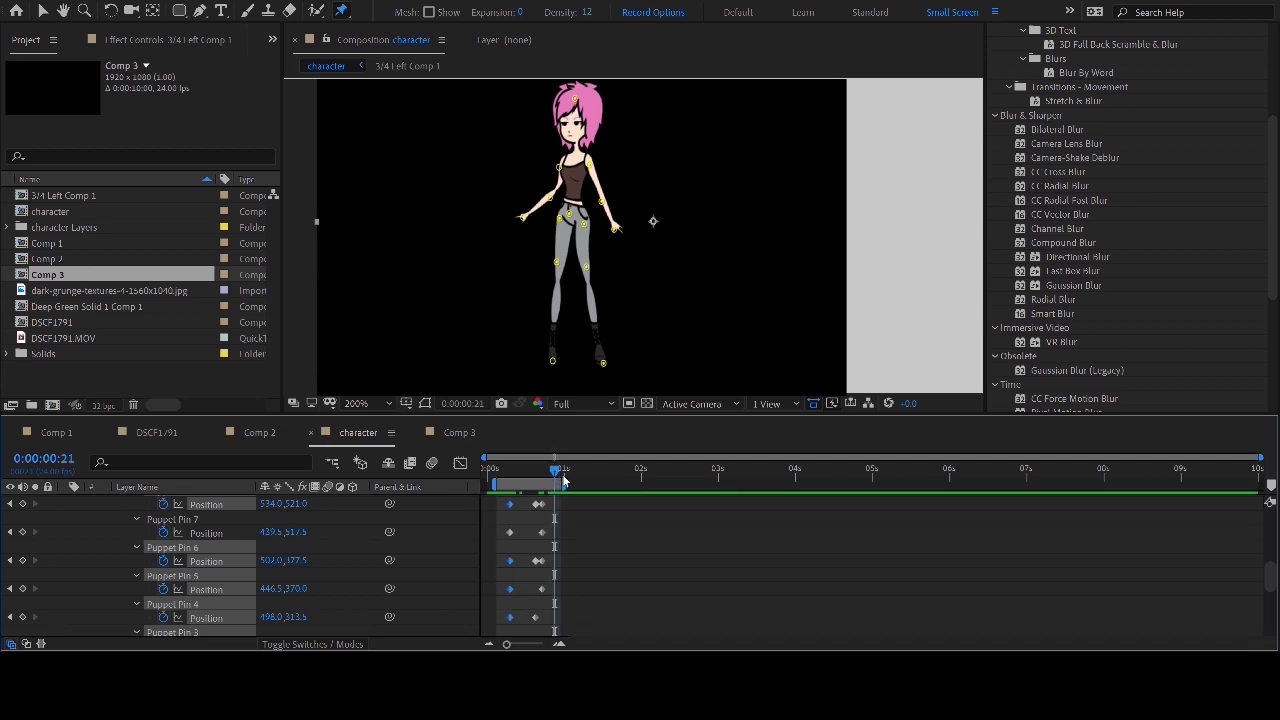
pyautogui.press('pagedown')
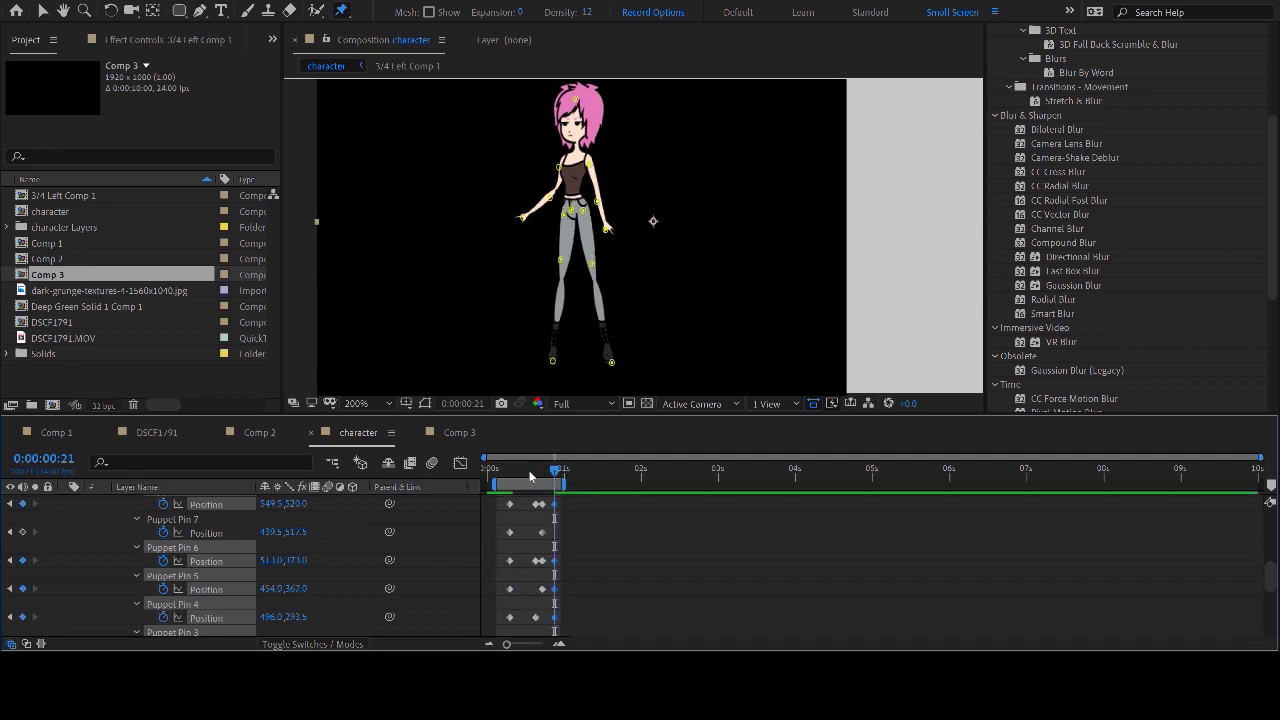
pyautogui.click(522, 471)
pyautogui.moveTo(512, 474); pyautogui.dragTo(558, 474)
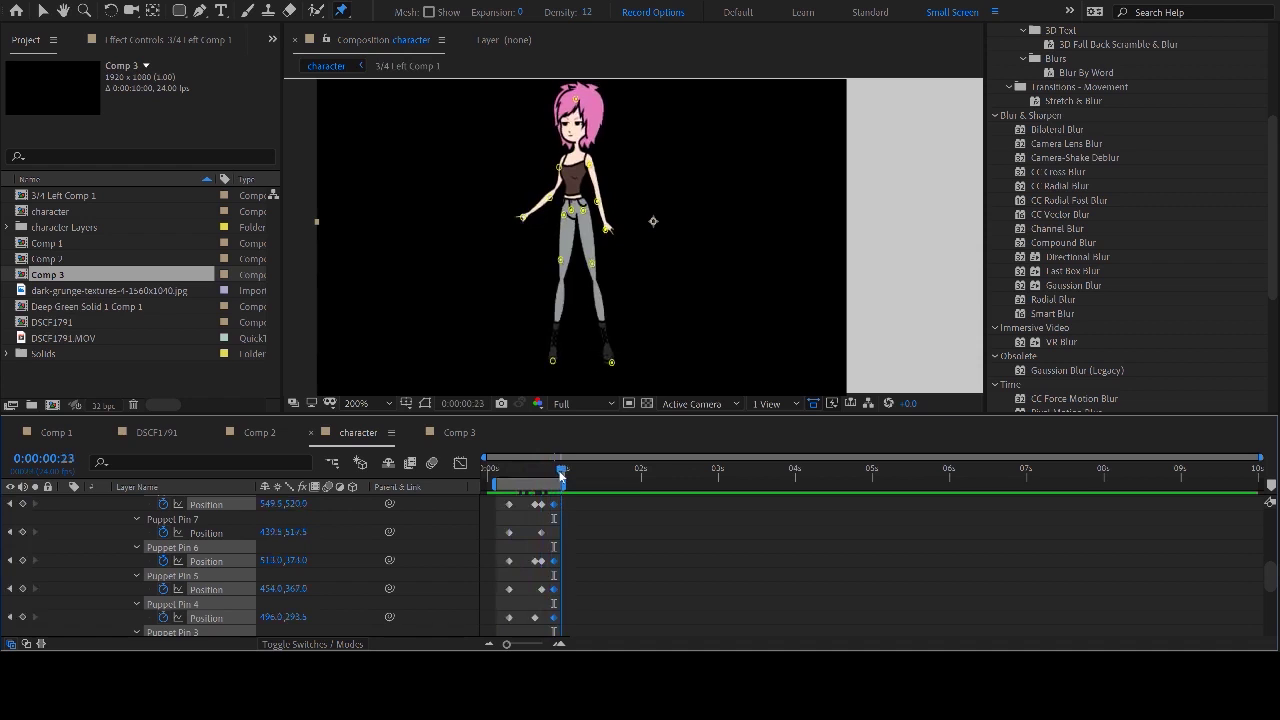
pyautogui.scroll(6, 656, 557)
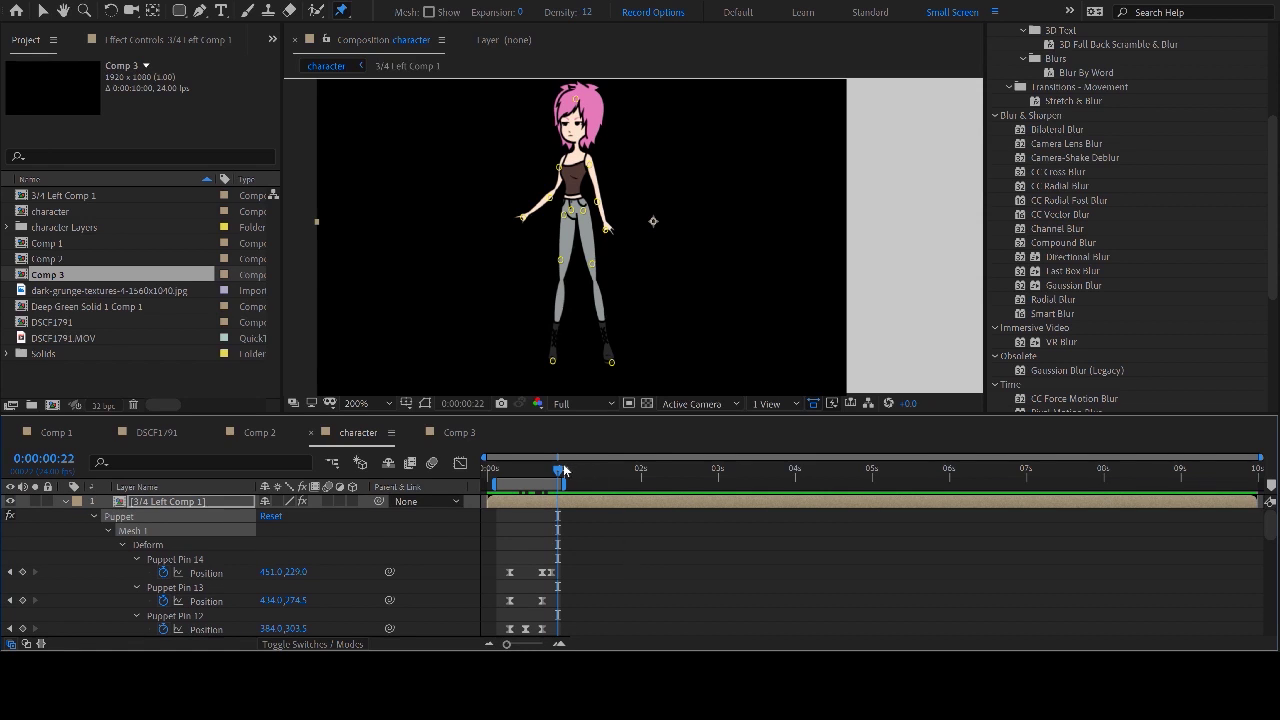
# - Paste the starting positions of Puppet Pins 14 and 13 at frame 22
pyautogui.moveTo(529, 471); pyautogui.dragTo(558, 471)
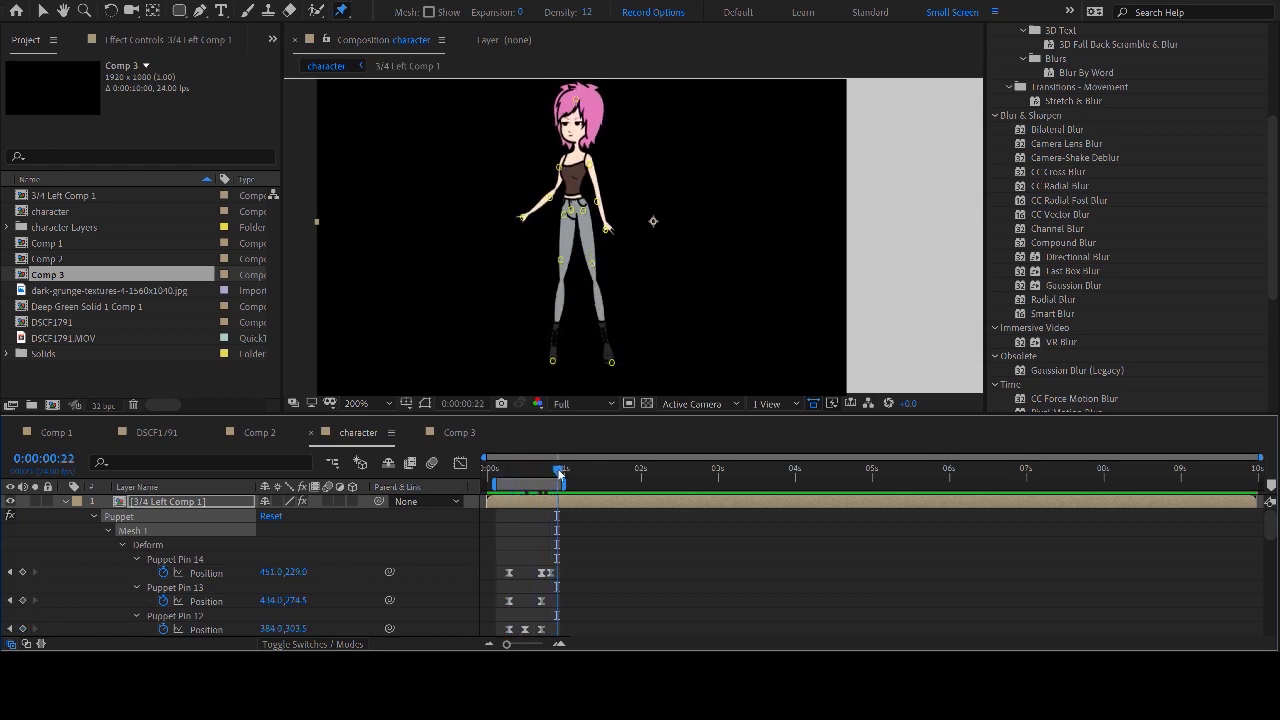
pyautogui.click(510, 573)
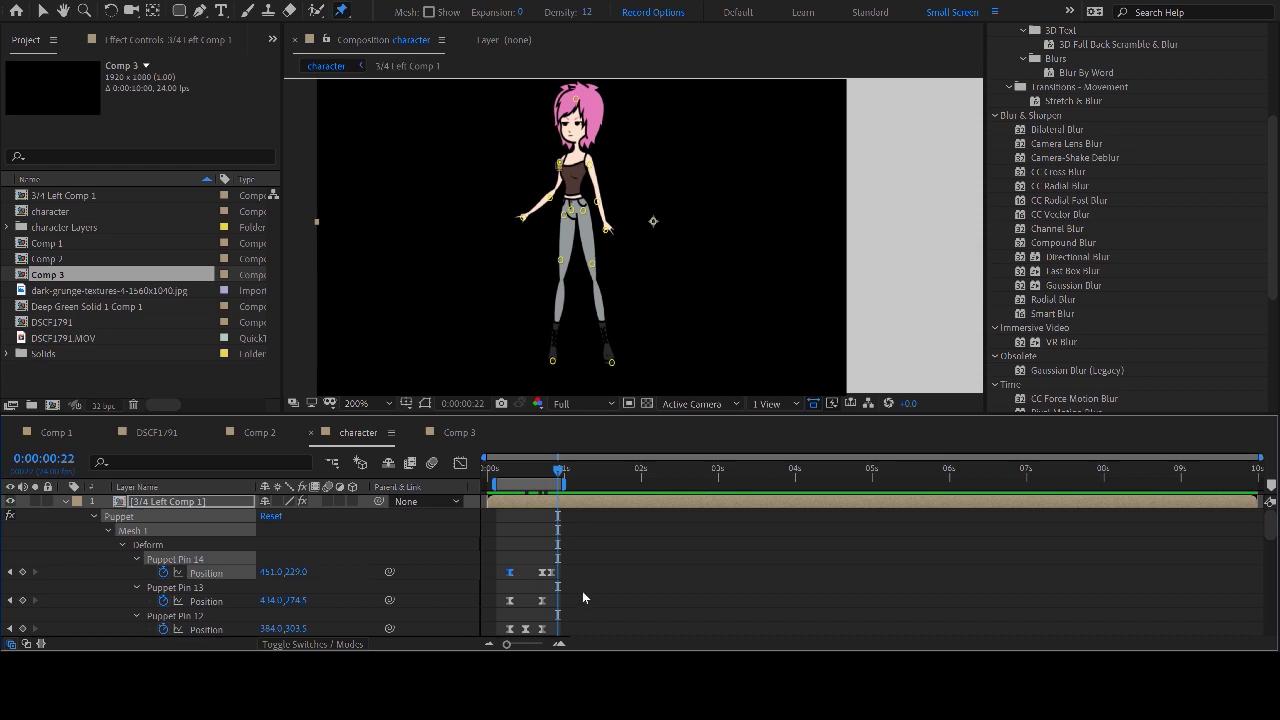
pyautogui.hotkey('ctrl', 'v')
pyautogui.scroll(-1, 577, 576)
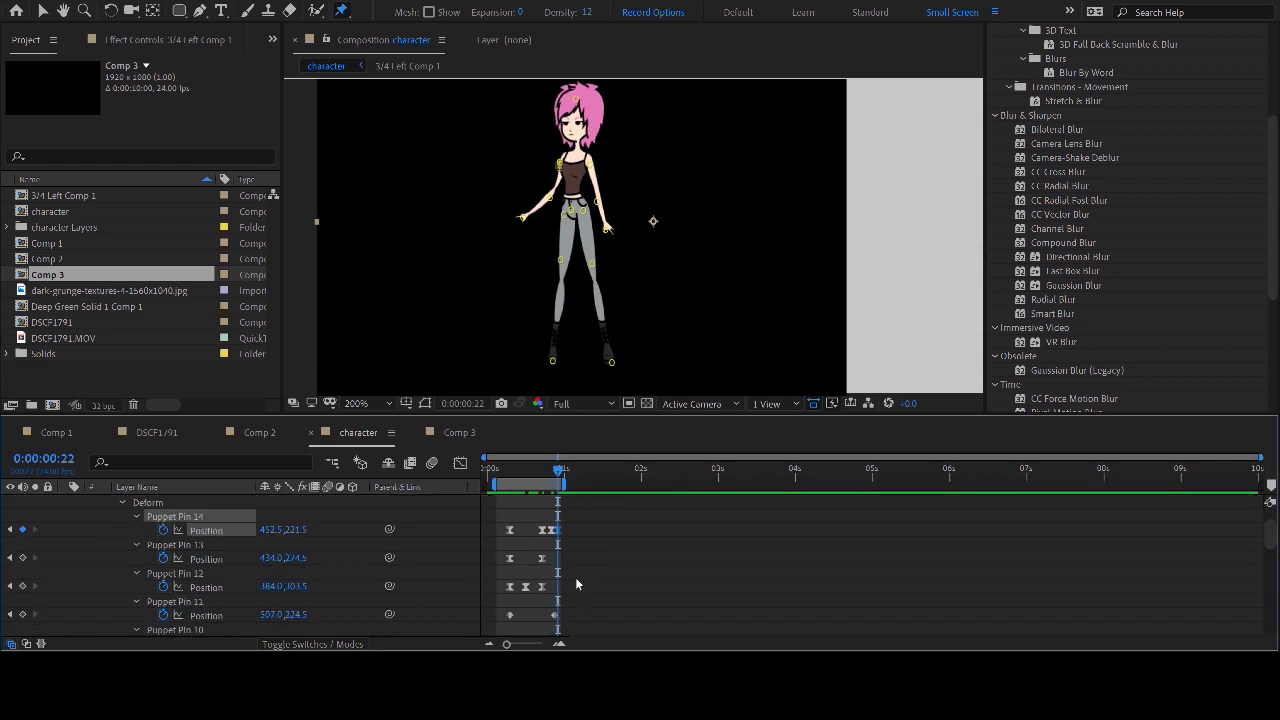
pyautogui.click(509, 560)
pyautogui.hotkey('ctrl', 'c')
pyautogui.hotkey('ctrl', 'v')
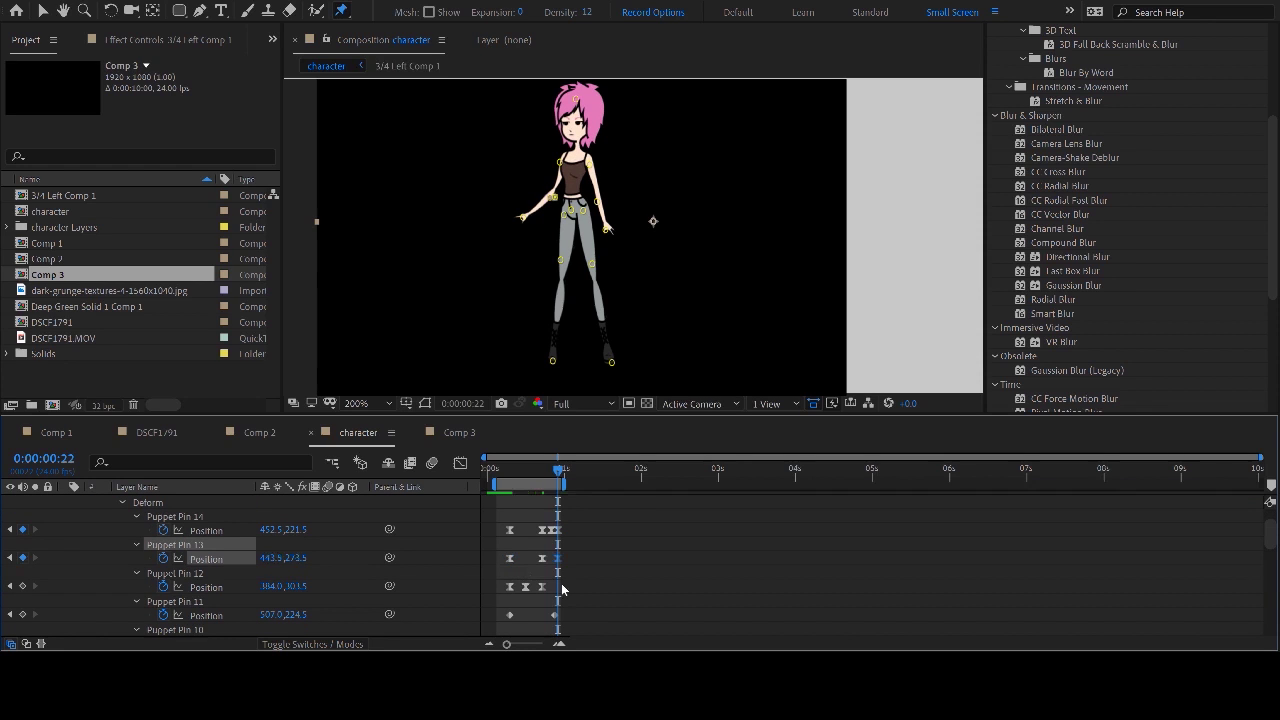
# - Copy the first Position keyframes of Puppet Pins 12 and 7 to frame 22
pyautogui.click(510, 587)
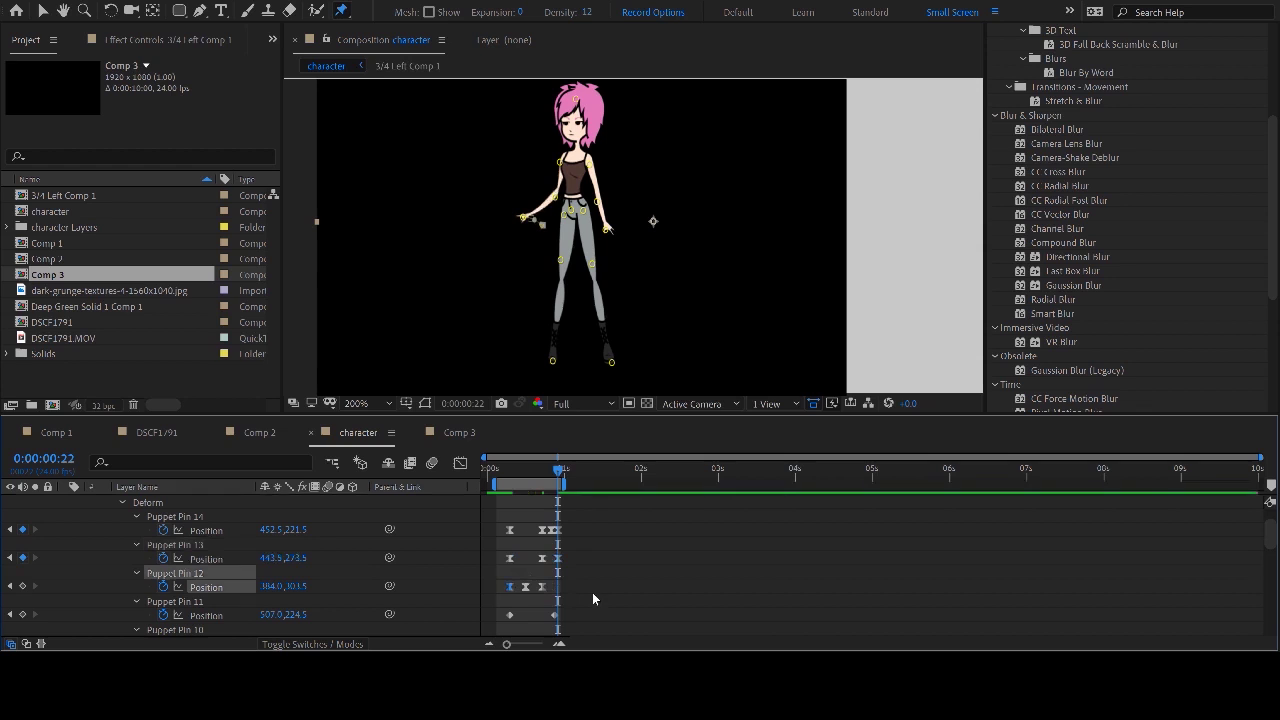
pyautogui.hotkey('ctrl', 'c')
pyautogui.hotkey('ctrl', 'v')
pyautogui.scroll(-2, 653, 571)
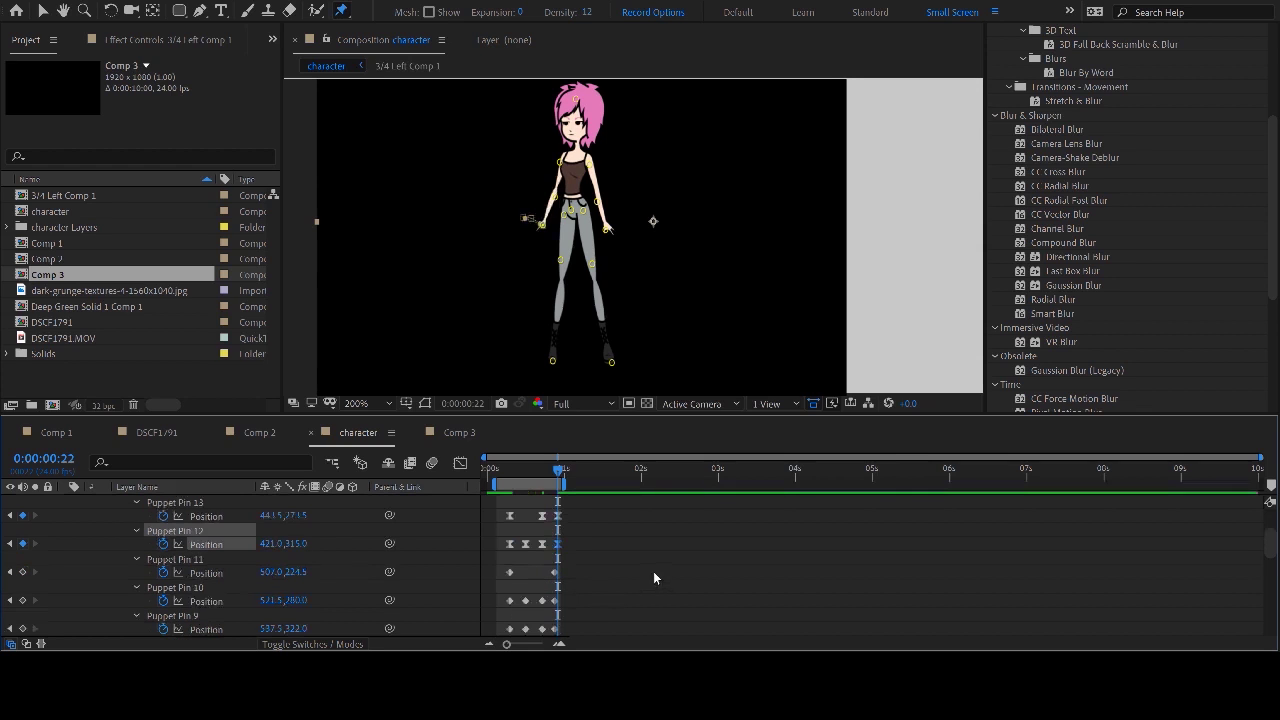
pyautogui.scroll(-1, 653, 571)
pyautogui.scroll(-3, 648, 570)
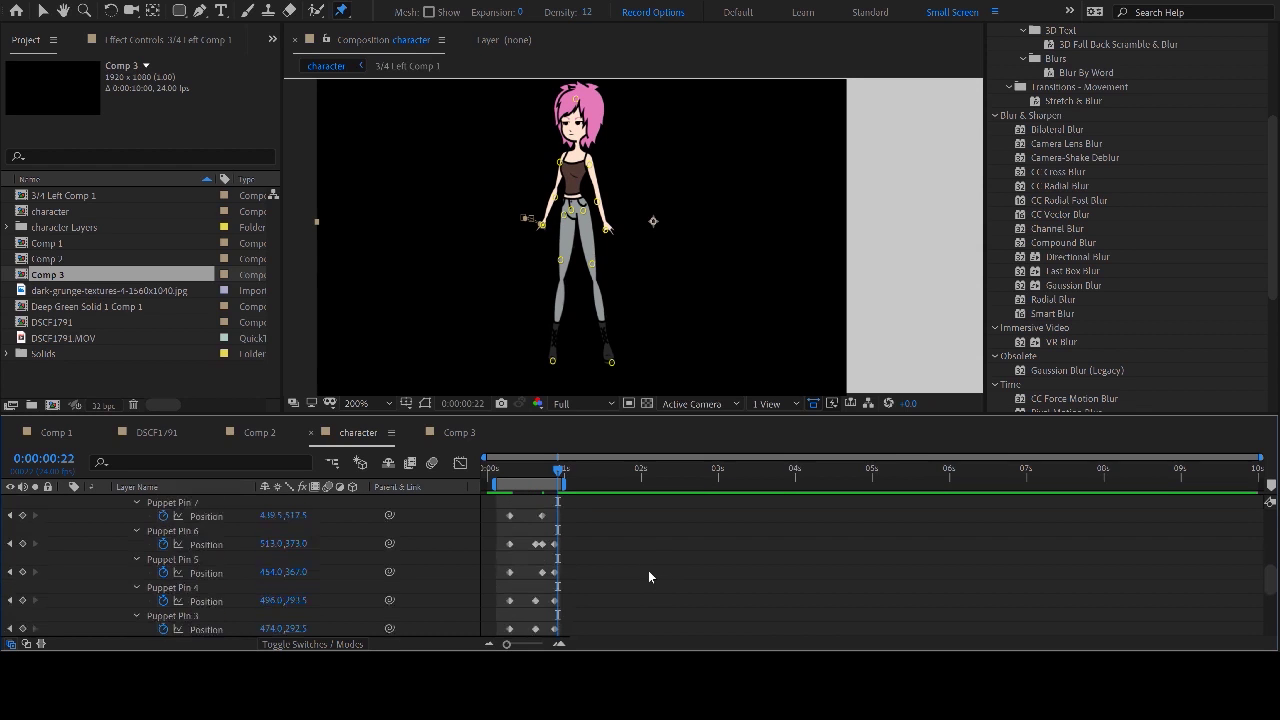
pyautogui.scroll(1, 648, 576)
pyautogui.click(510, 558)
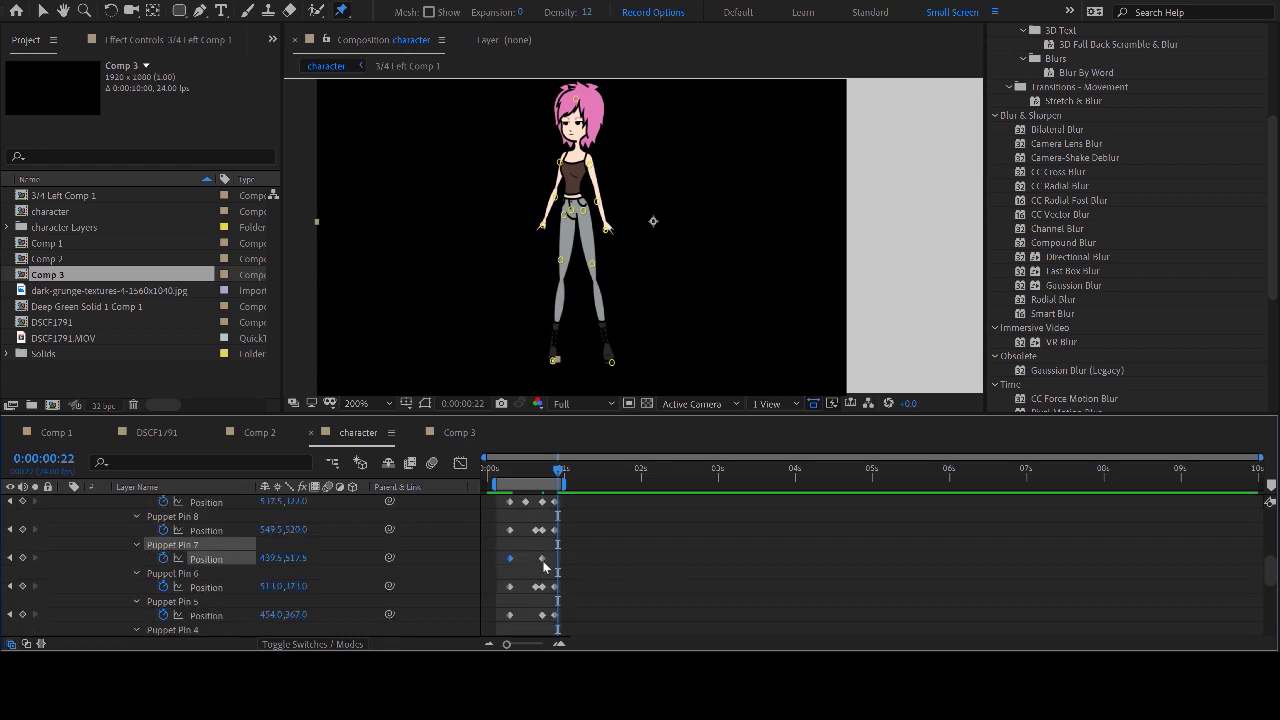
pyautogui.hotkey('ctrl', 'c')
pyautogui.hotkey('ctrl', 'v')
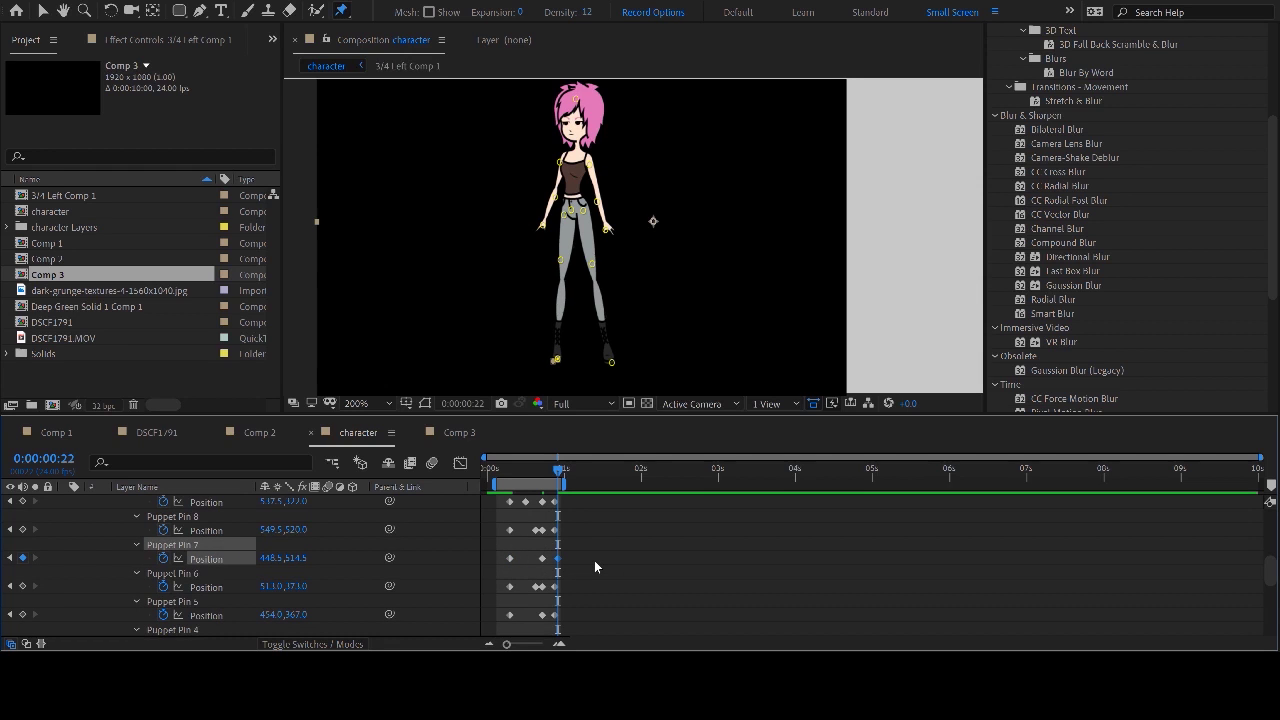
# - Scrub back and preview the looping character animation
pyautogui.scroll(-3, 594, 566)
pyautogui.scroll(-3, 591, 566)
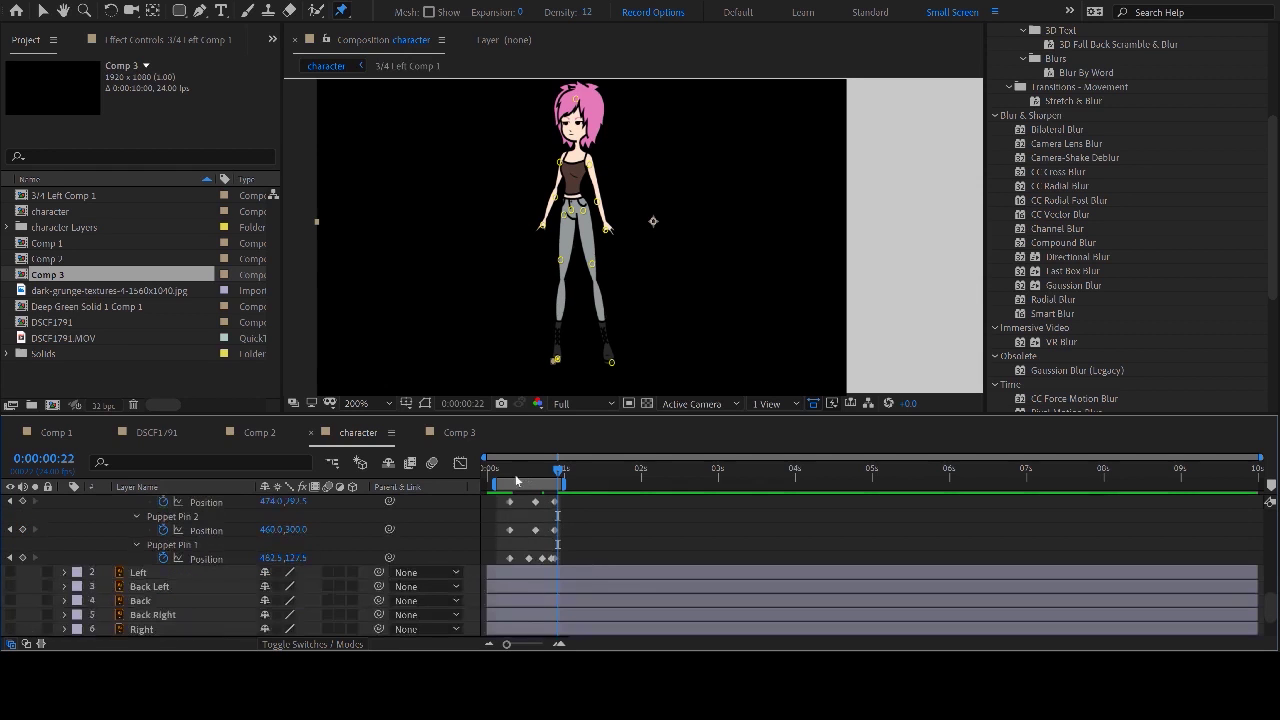
pyautogui.moveTo(514, 476); pyautogui.dragTo(564, 476)
pyautogui.press('space')
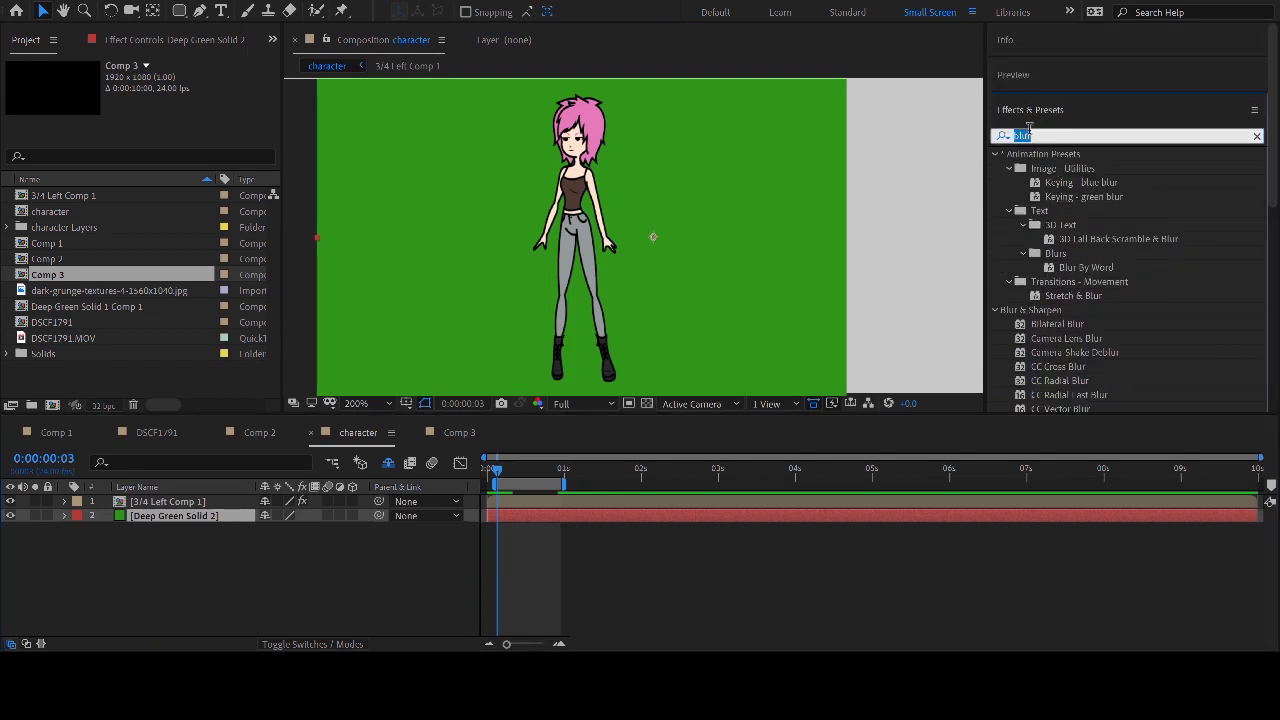
# - Apply a Fill effect to Deep Green Solid 2 and set a keyframe on its red Color
pyautogui.write('fill')
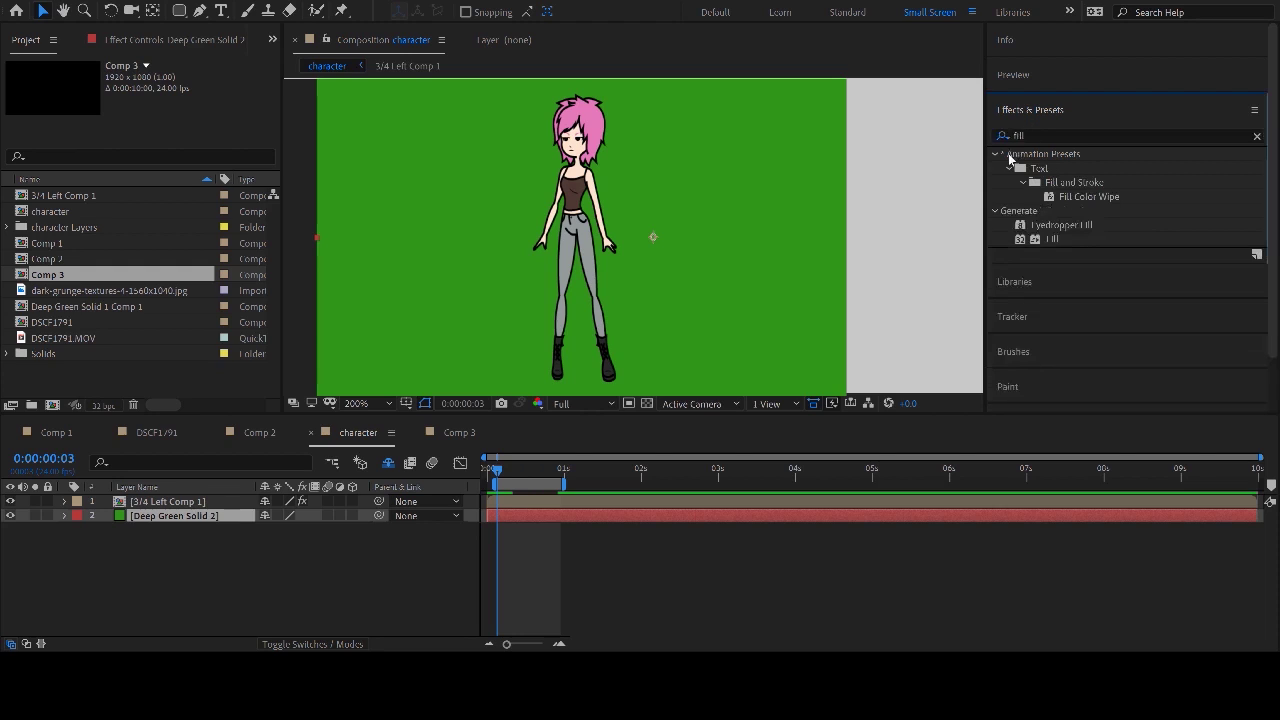
pyautogui.moveTo(1052, 240); pyautogui.dragTo(808, 516)
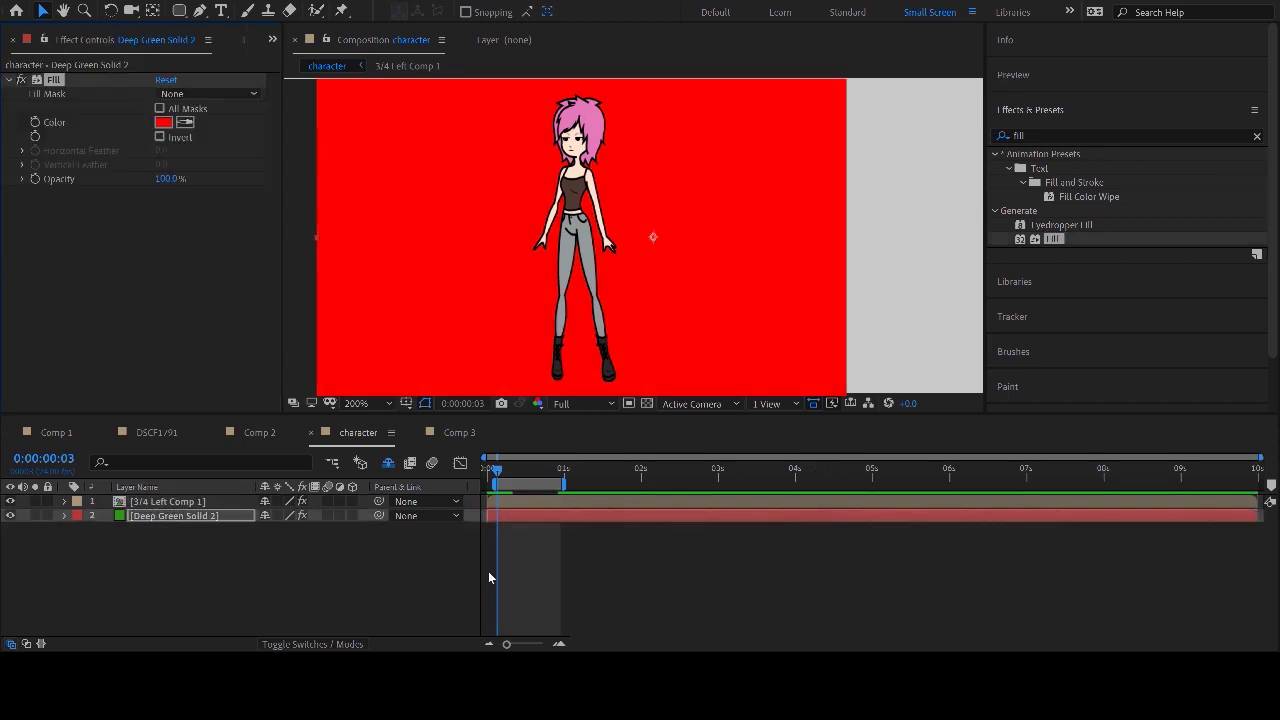
pyautogui.click(35, 122)
pyautogui.click(500, 474)
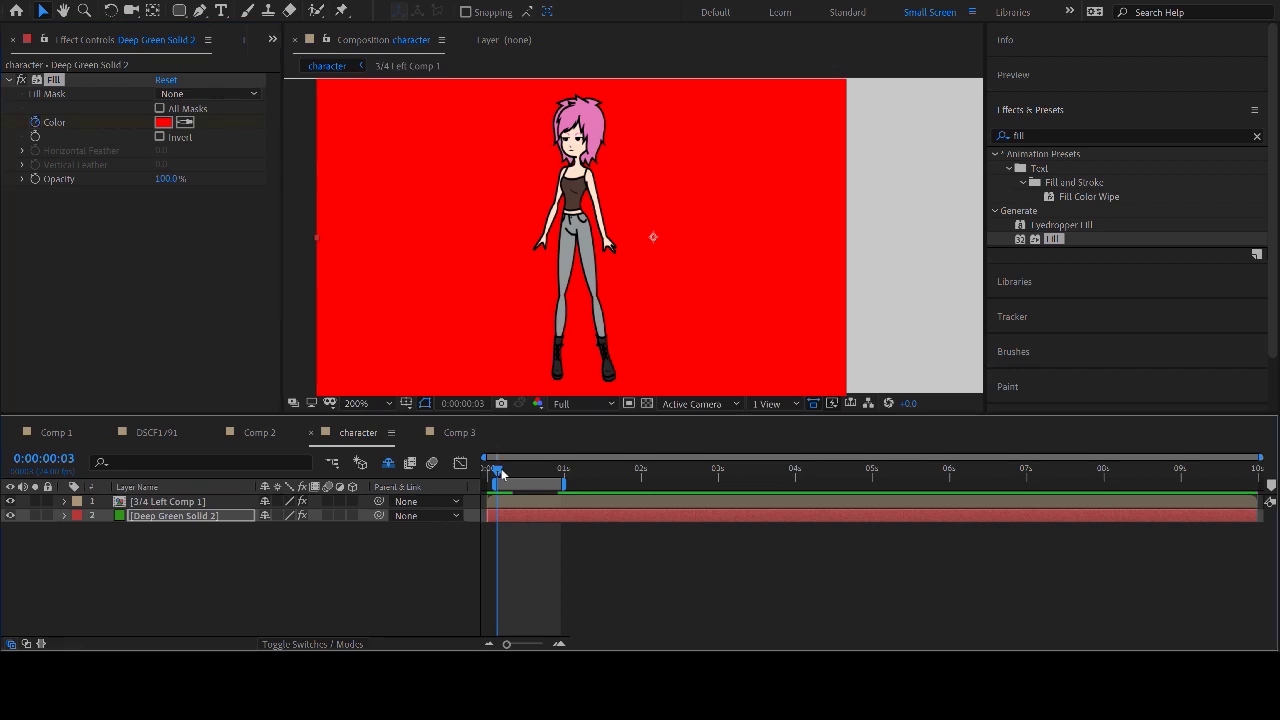
# - Keyframe the Fill color magenta at frame 10, cyan at 16, dark red at 22, then preview
pyautogui.press('u')
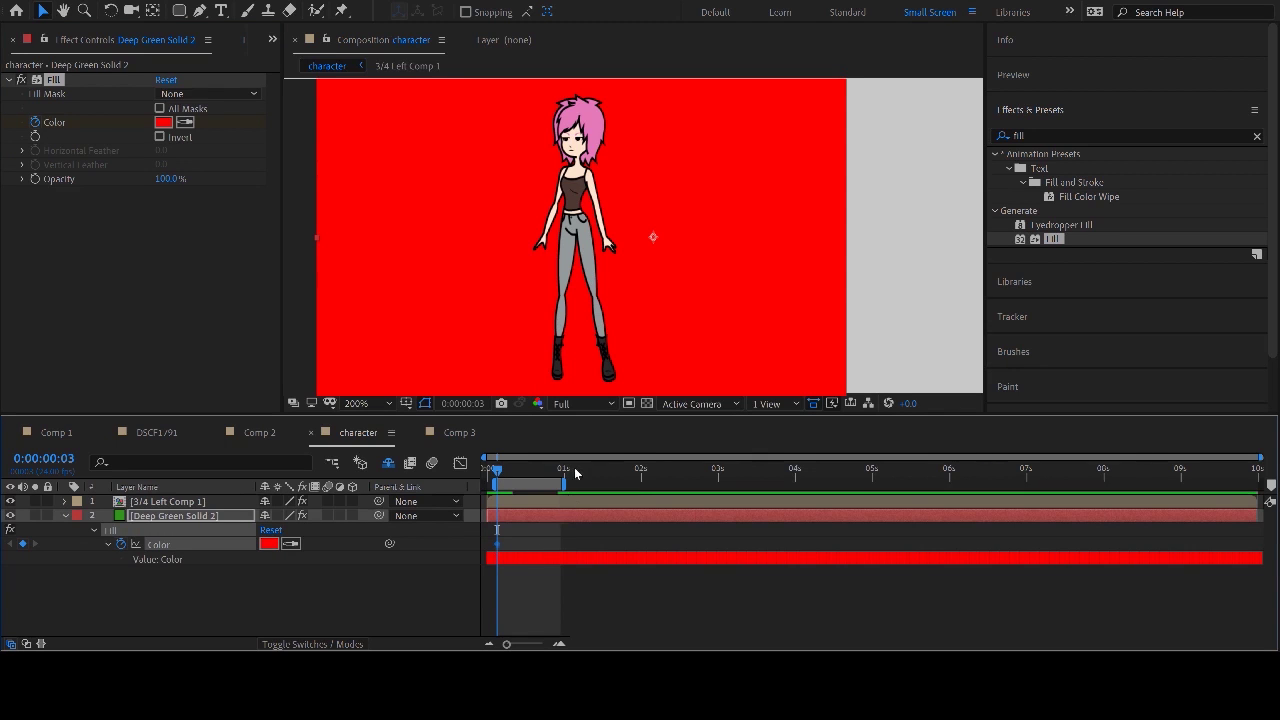
pyautogui.click(500, 474)
pyautogui.moveTo(500, 477); pyautogui.dragTo(520, 475)
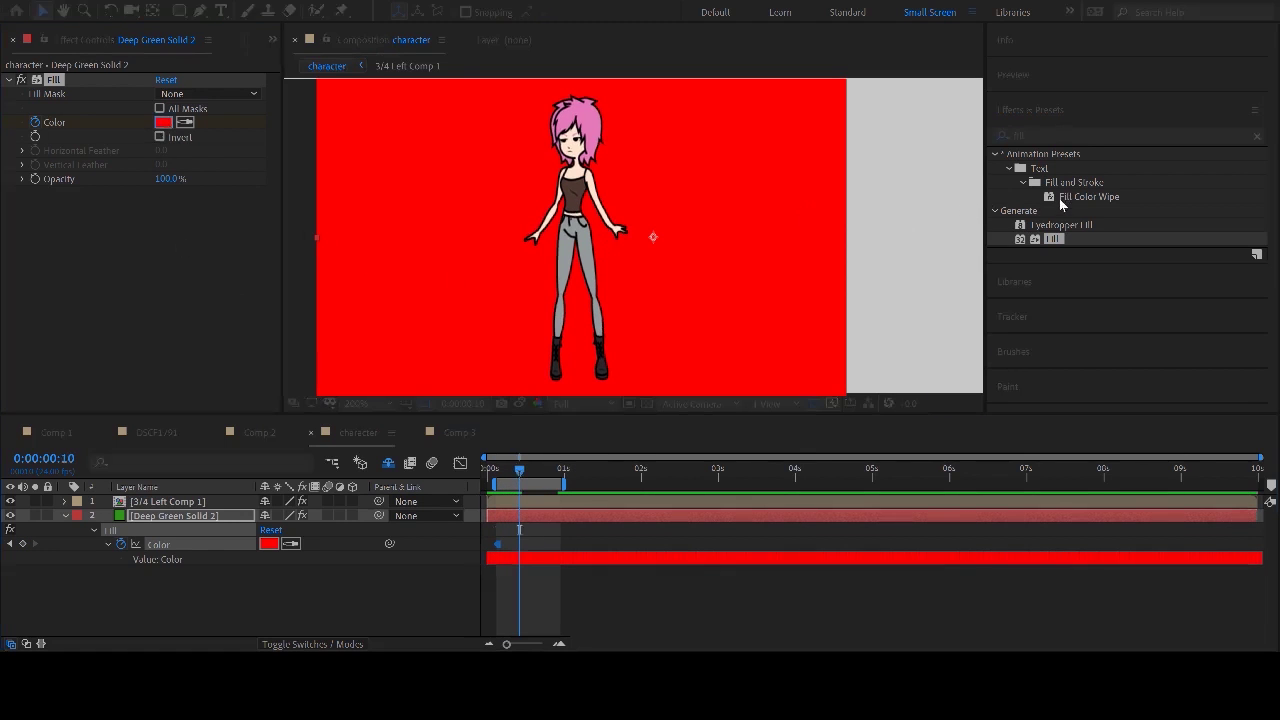
pyautogui.press('Return')
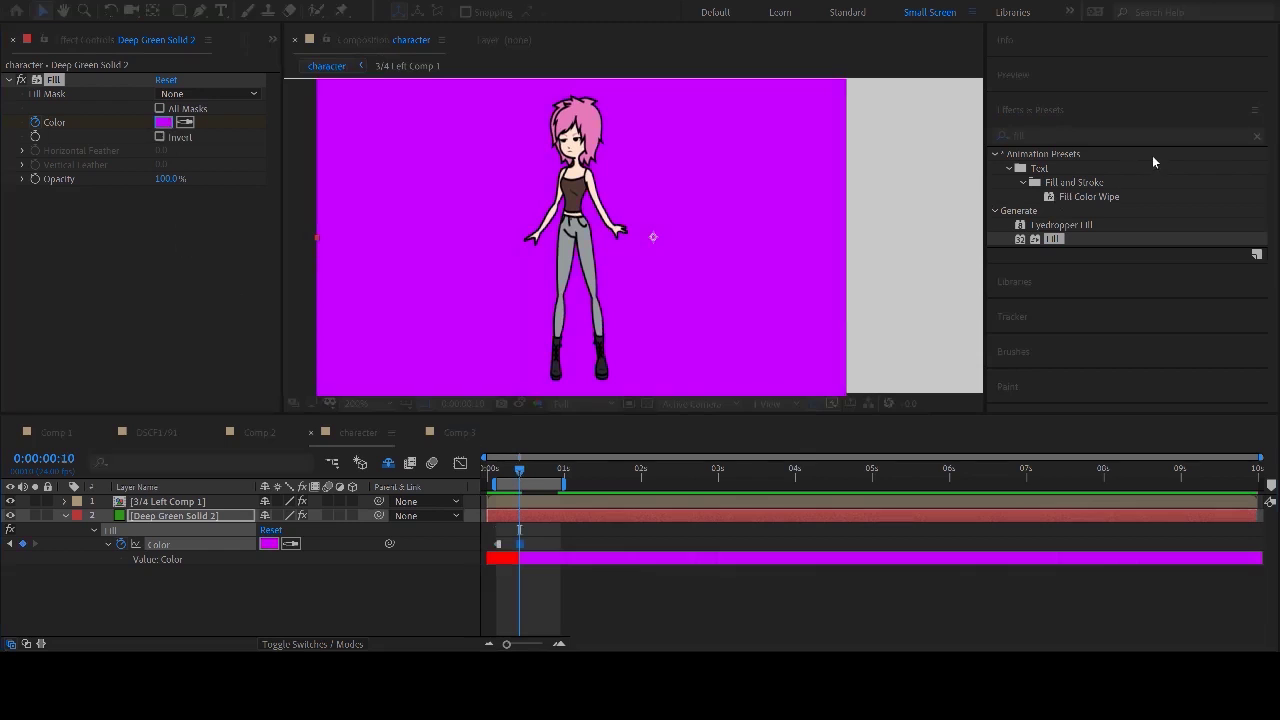
pyautogui.moveTo(520, 470); pyautogui.dragTo(539, 472)
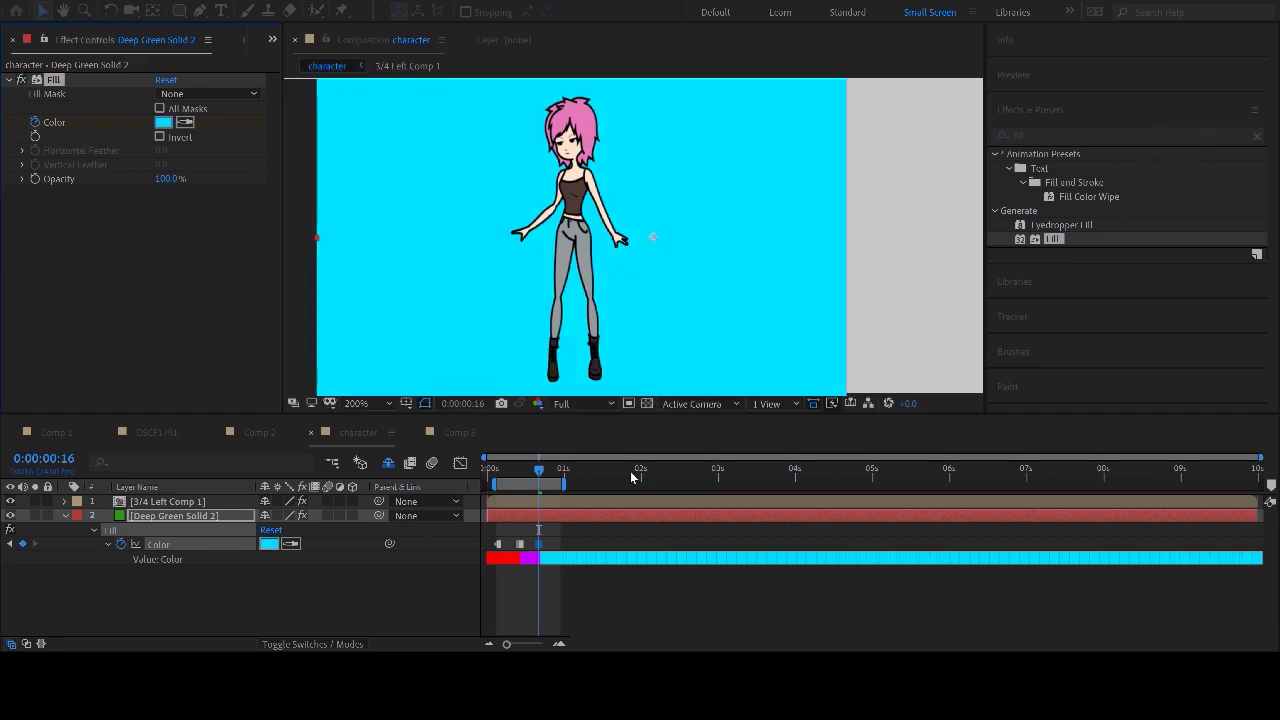
pyautogui.moveTo(539, 472); pyautogui.dragTo(559, 476)
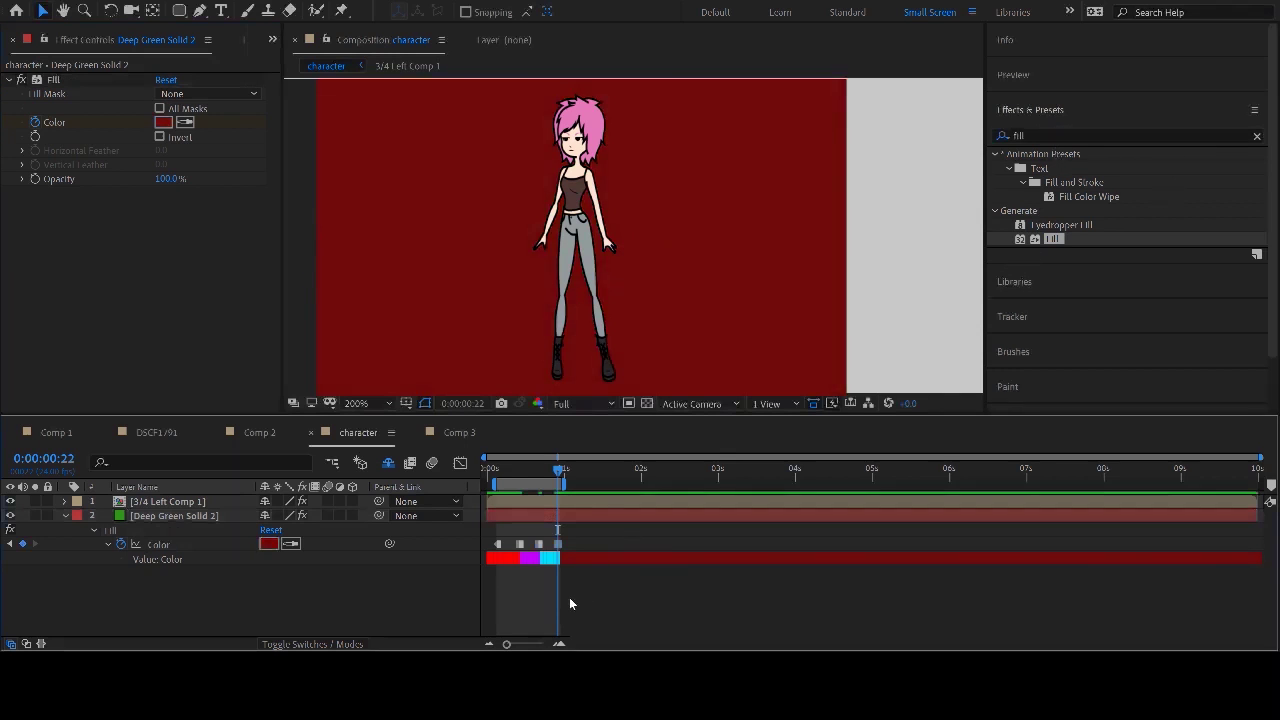
pyautogui.press('space')
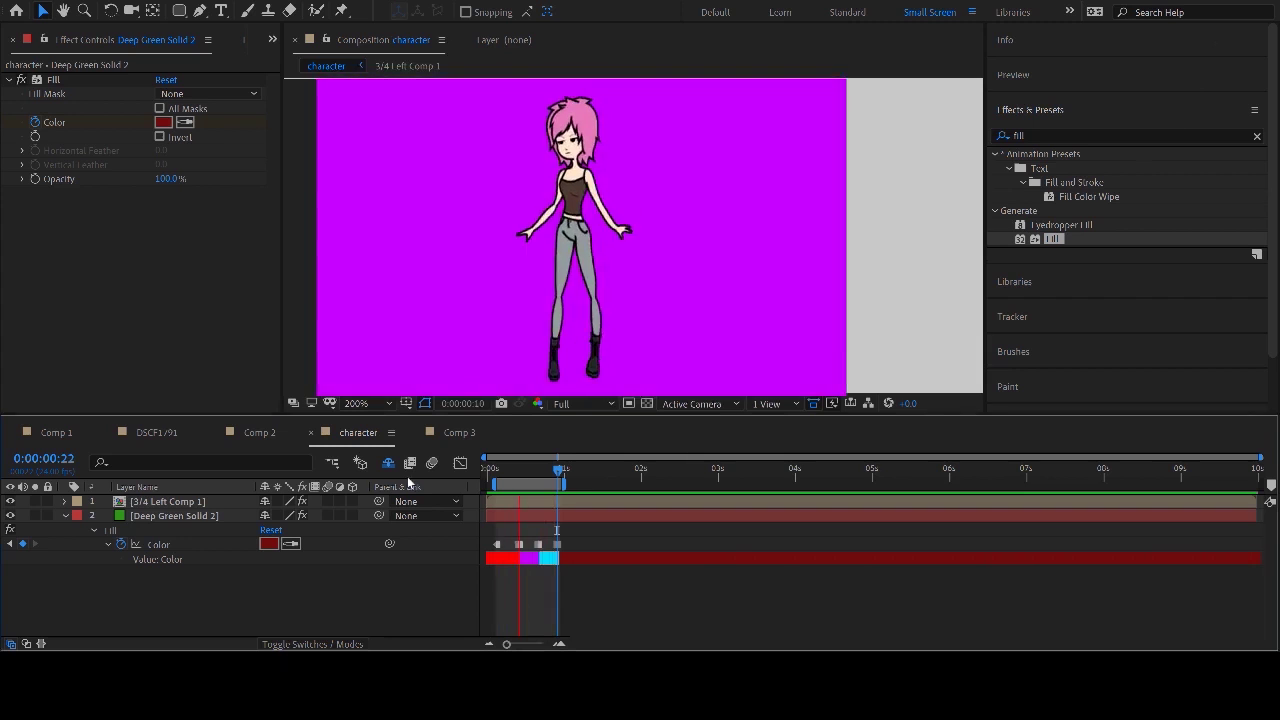
pyautogui.doubleClick(166, 501)
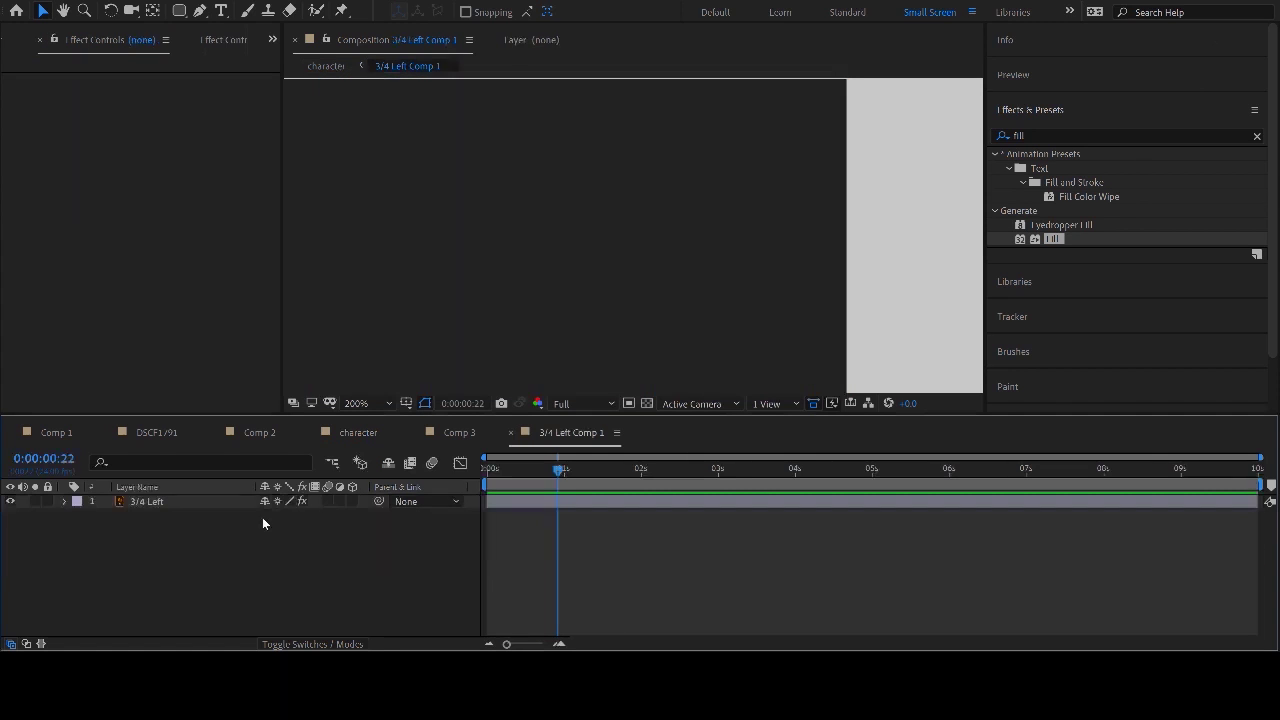
pyautogui.click(139, 503)
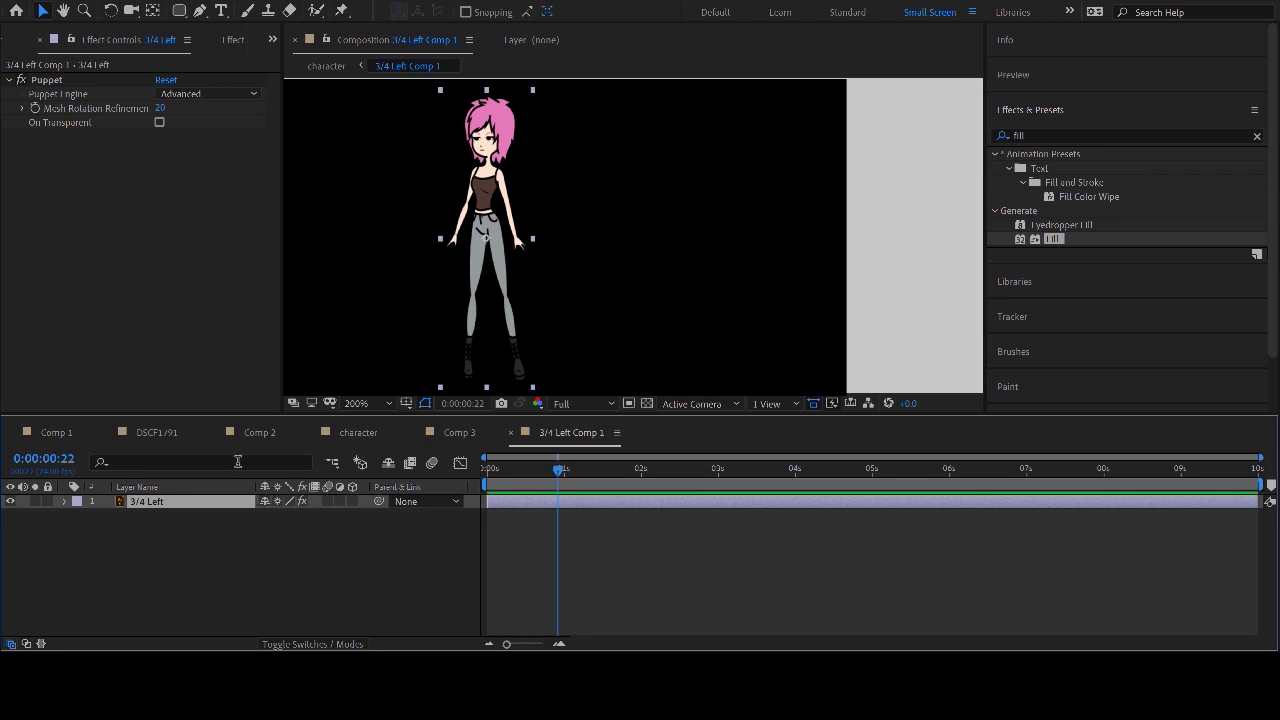
pyautogui.click(445, 433)
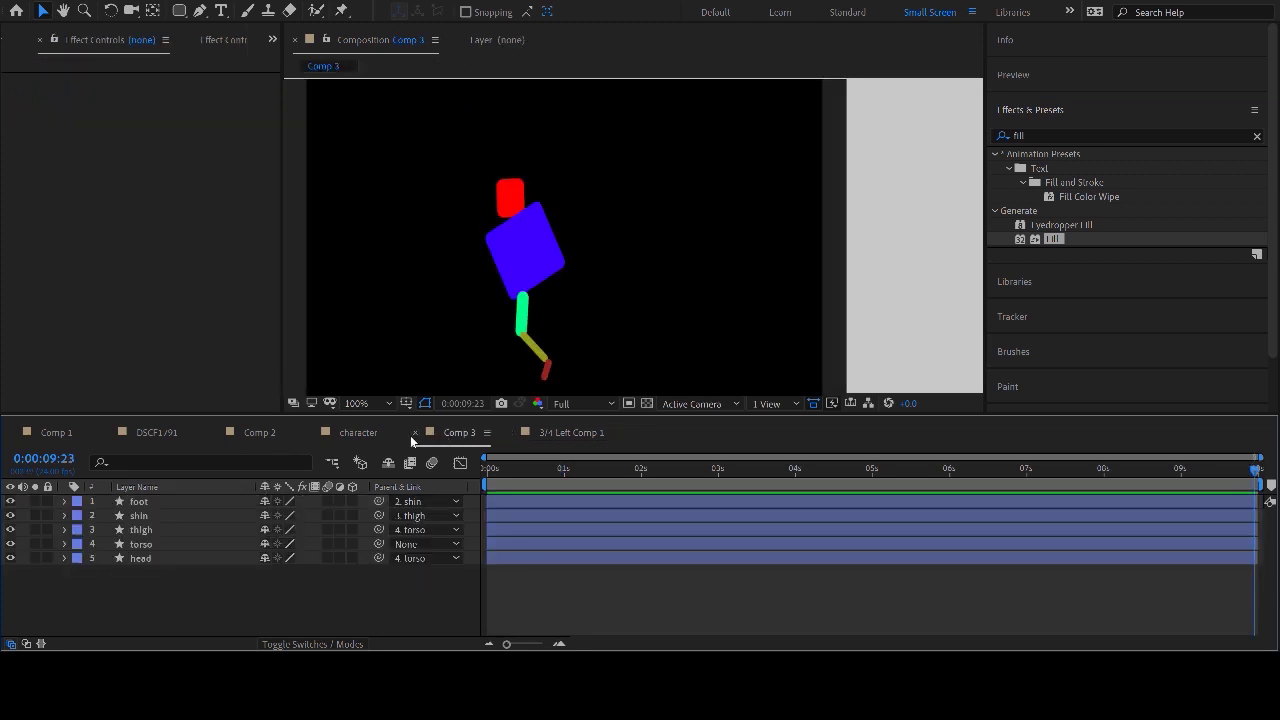
pyautogui.click(377, 431)
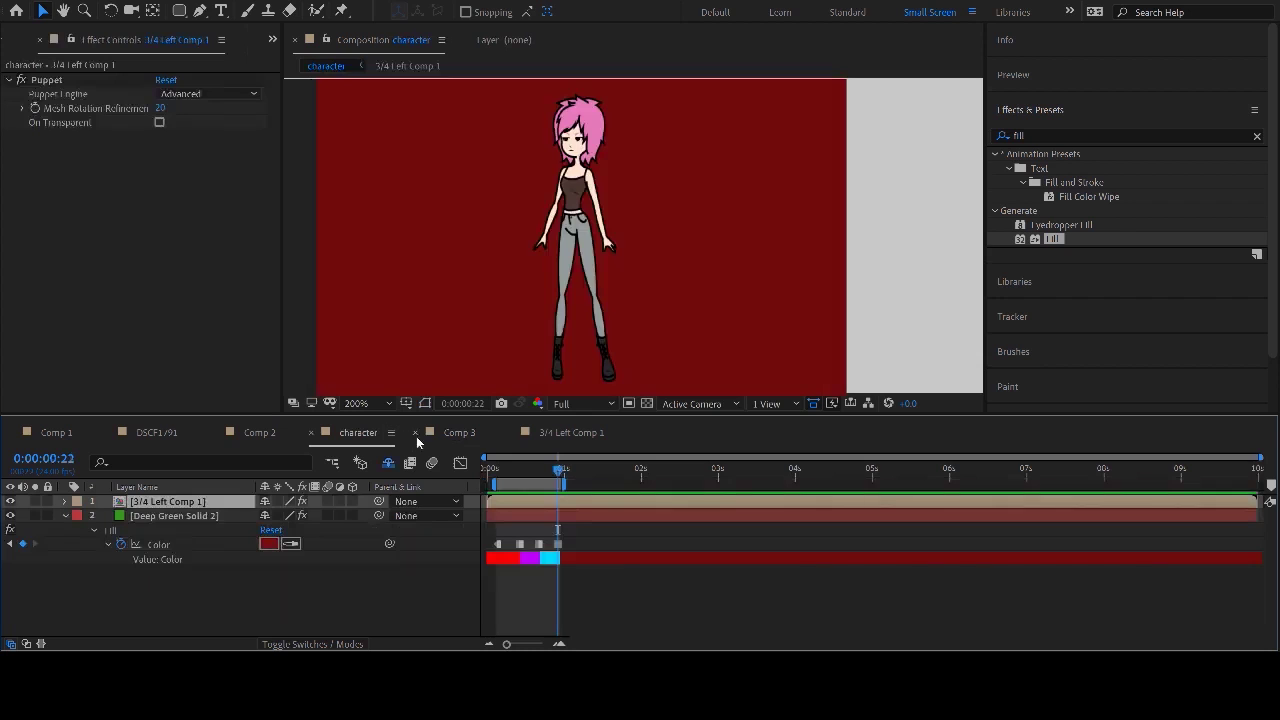
# - Preview the character and colour-cycling background, stop at frame 7, and select the character layer
pyautogui.moveTo(517, 471); pyautogui.dragTo(561, 469)
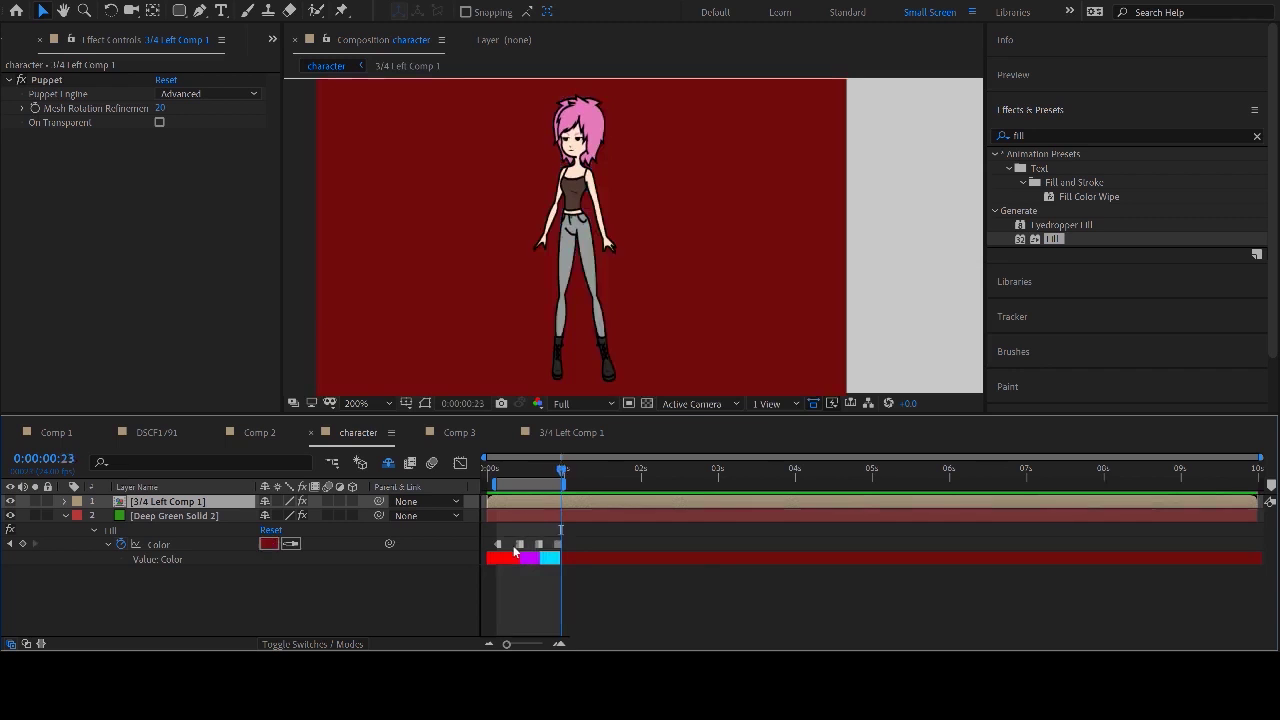
pyautogui.press('space')
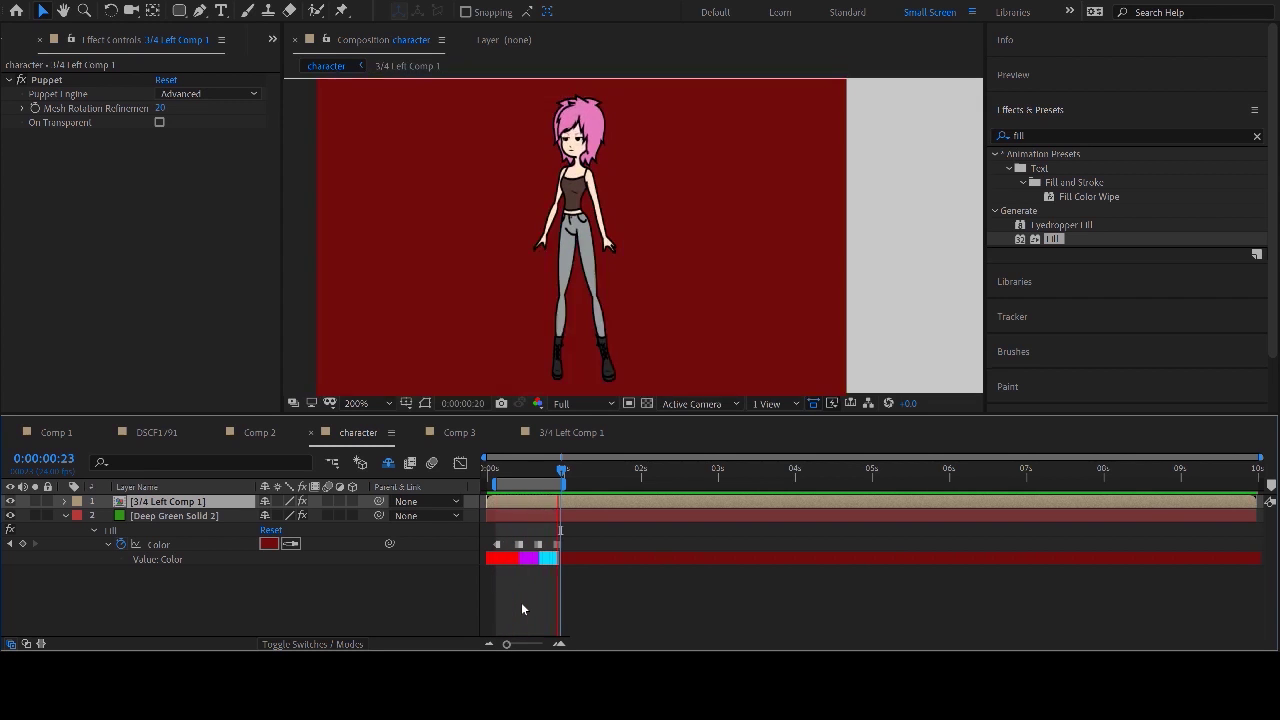
pyautogui.click(509, 472)
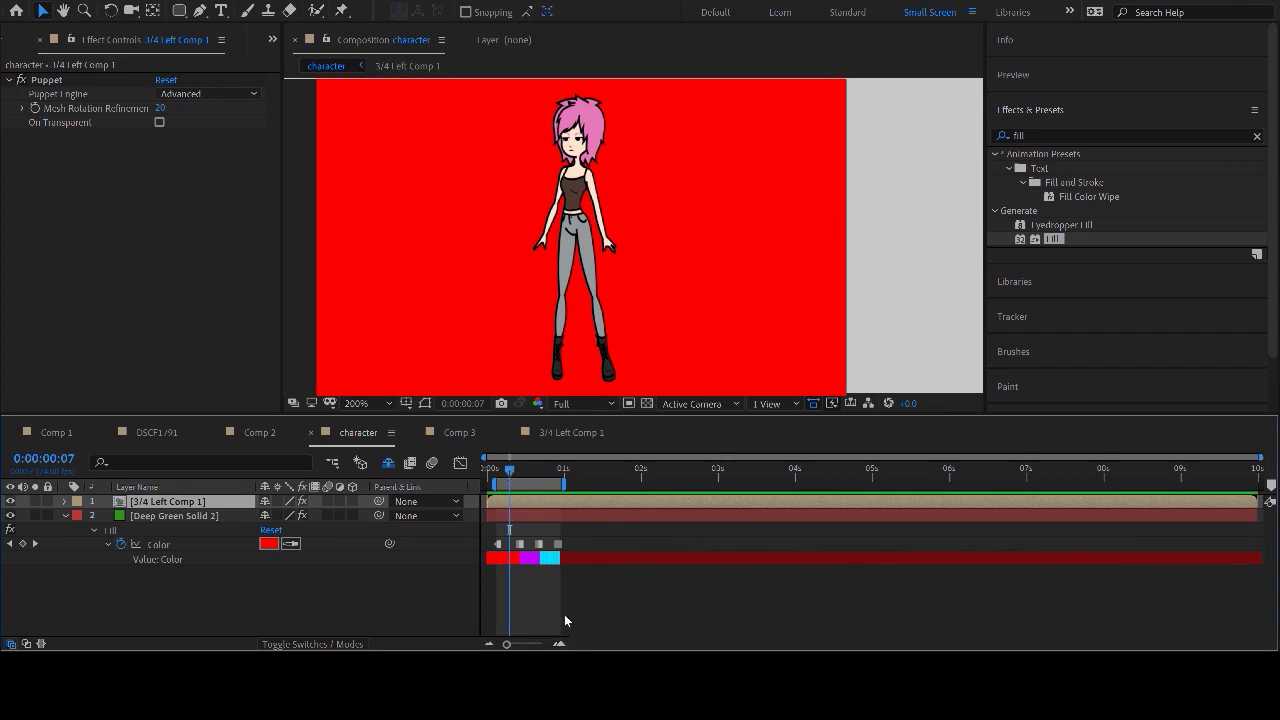
pyautogui.click(157, 503)
# - Duplicate the character layer and nudge the copy to the left
pyautogui.hotkey('ctrl', 'd')
pyautogui.hotkey('shift', 'Left')
pyautogui.hotkey('shift', 'Left')
pyautogui.hotkey('shift', 'Left')
pyautogui.hotkey('shift', 'Left')
pyautogui.hotkey('shift', 'Left')
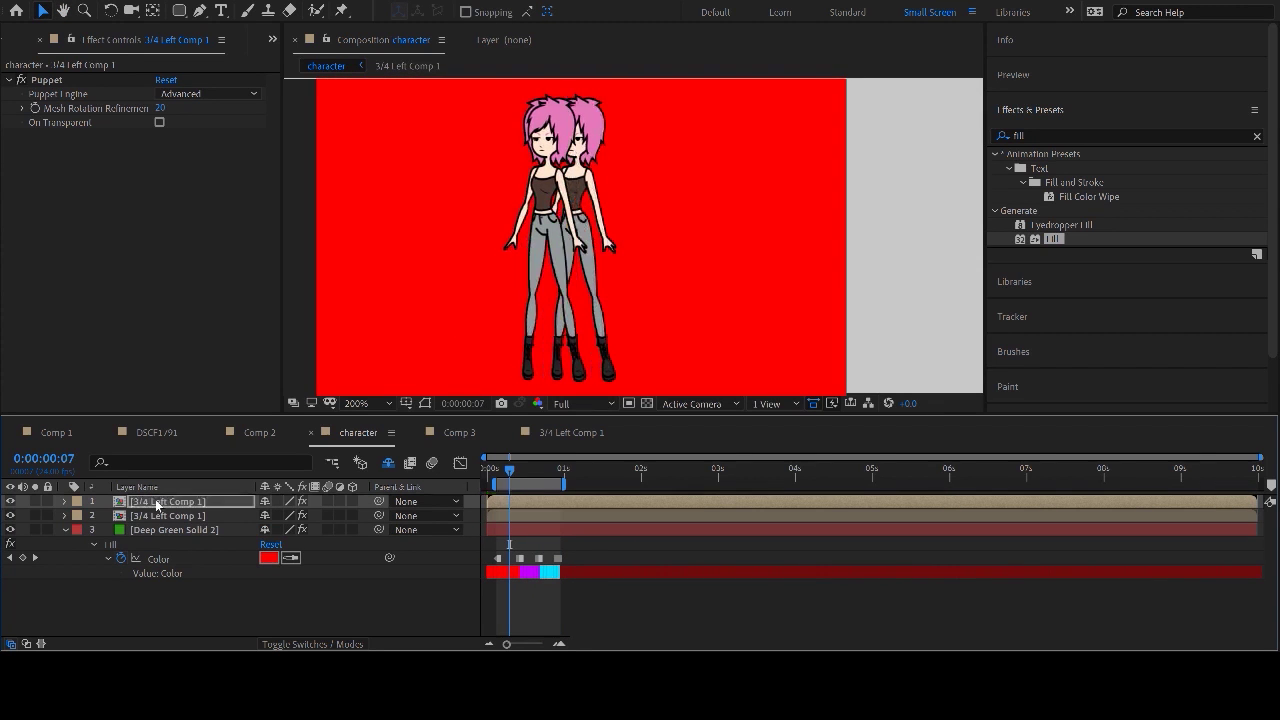
pyautogui.press('p')
pyautogui.moveTo(512, 472); pyautogui.dragTo(542, 505)
pyautogui.hotkey('shift', 'Left')
pyautogui.hotkey('shift', 'Left')
pyautogui.hotkey('shift', 'Left')
pyautogui.hotkey('shift', 'Left')
pyautogui.hotkey('shift', 'Left')
pyautogui.hotkey('shift', 'Left')
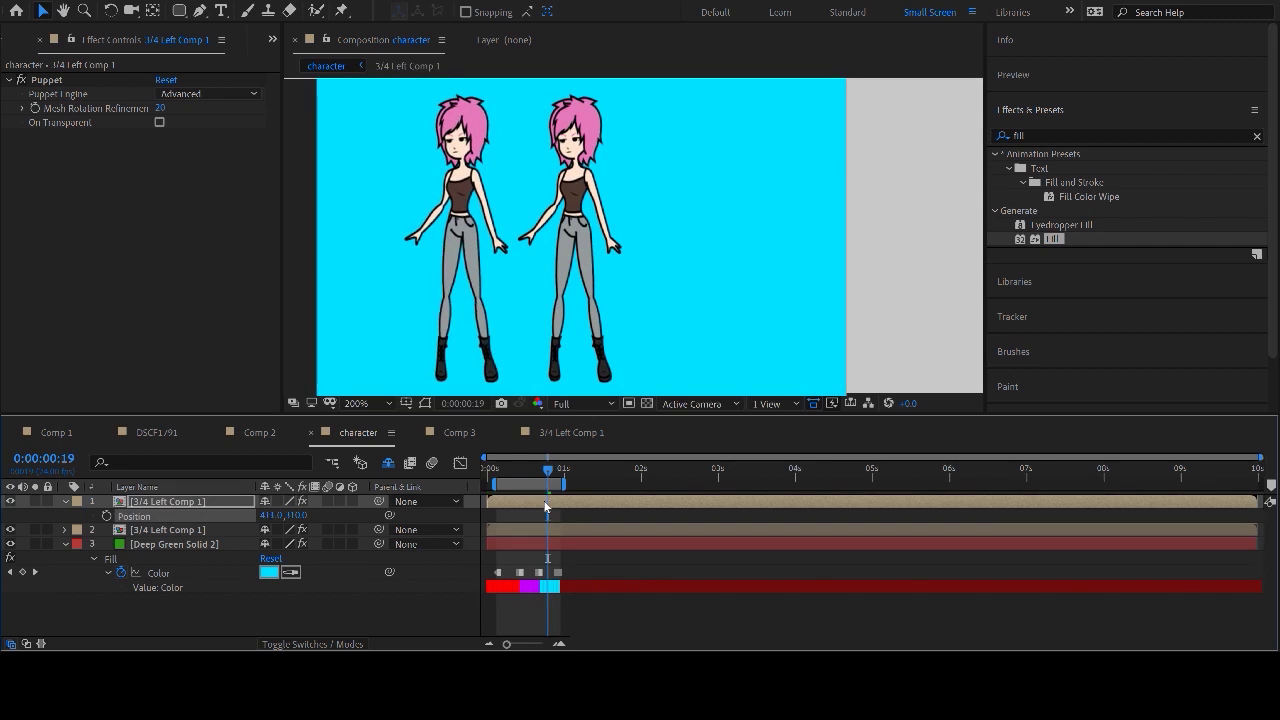
pyautogui.click(400, 593)
pyautogui.click(168, 501)
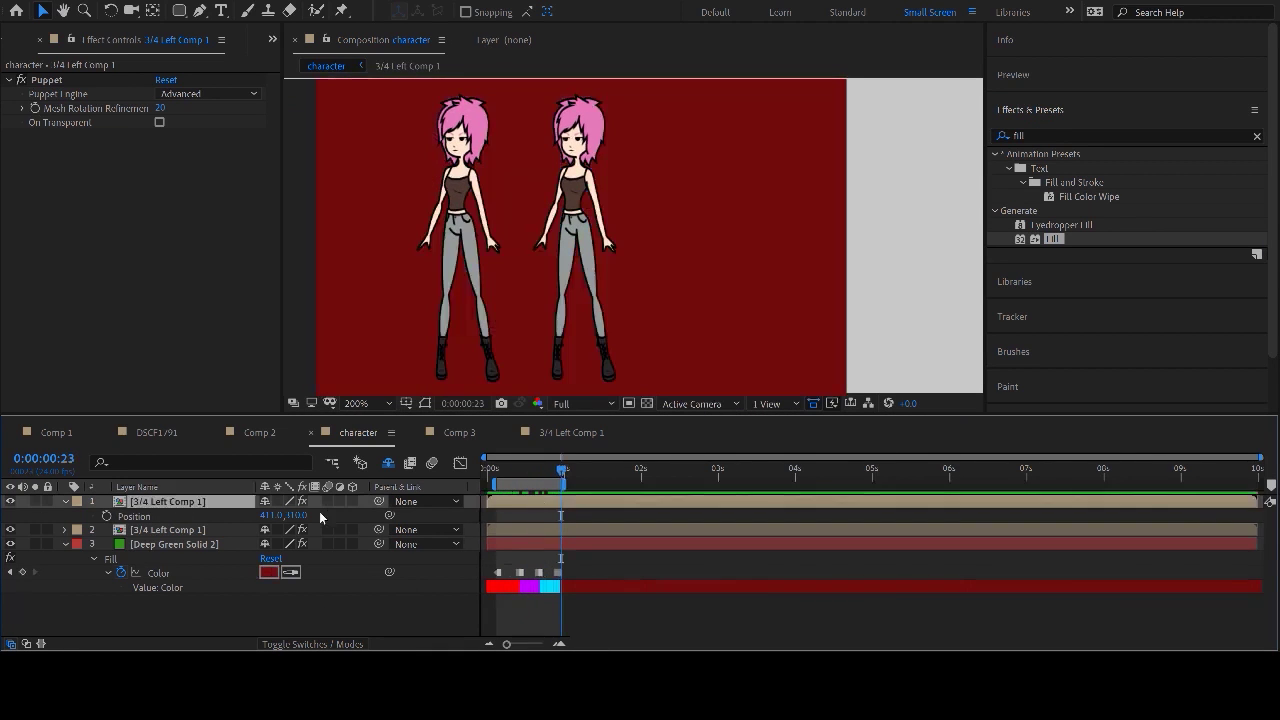
# - Rotate the duplicate 180°, shift it right, and add dark-grunge-textures-4-1560x1040.jpg as the top layer
pyautogui.press('r')
pyautogui.moveTo(275, 515); pyautogui.dragTo(431, 511)
pyautogui.press('p')
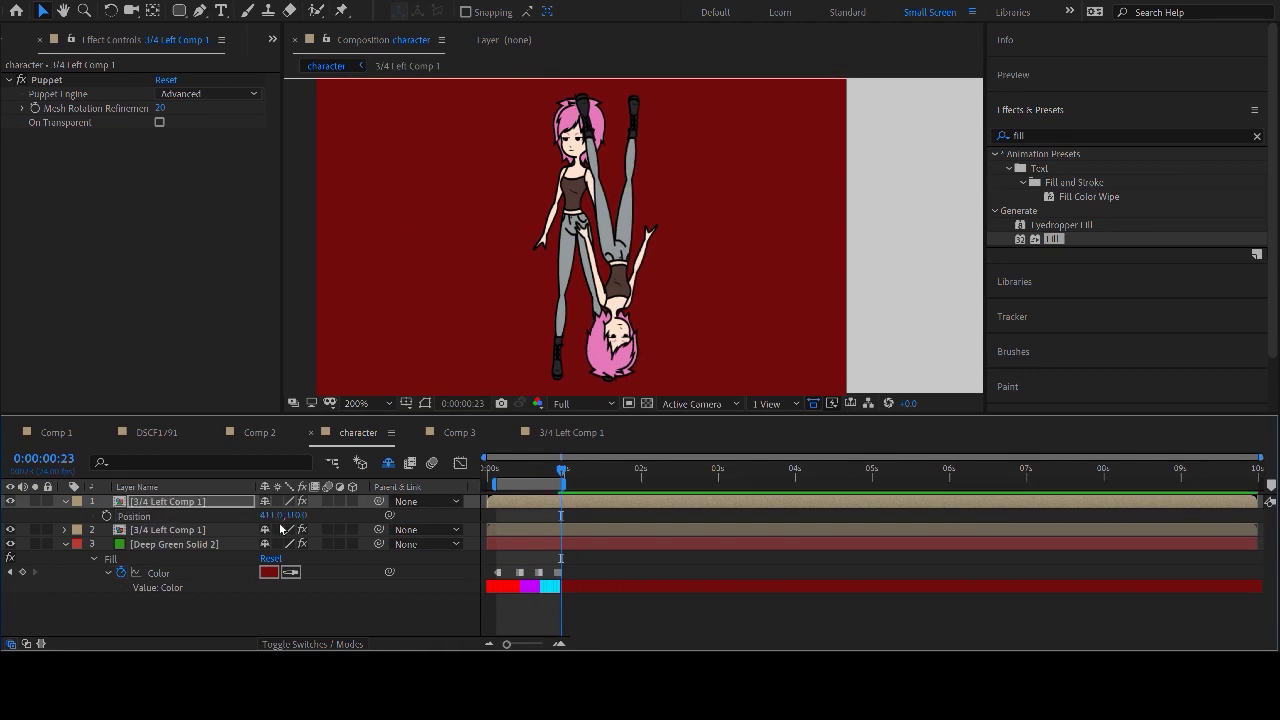
pyautogui.hotkey('shift', 'Right')
pyautogui.hotkey('shift', 'Right')
pyautogui.hotkey('shift', 'Right')
pyautogui.hotkey('shift', 'Right')
pyautogui.hotkey('shift', 'Right')
pyautogui.press('space')
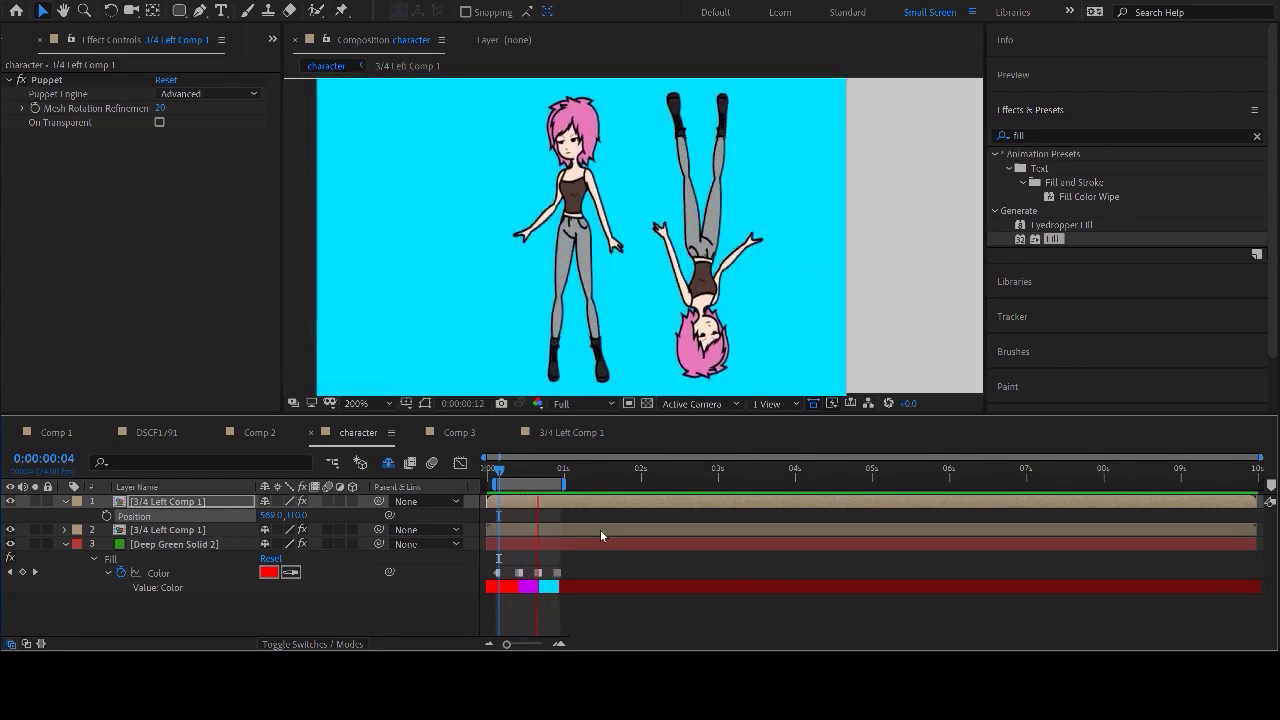
pyautogui.click(14, 40)
pyautogui.moveTo(60, 290); pyautogui.dragTo(140, 500)
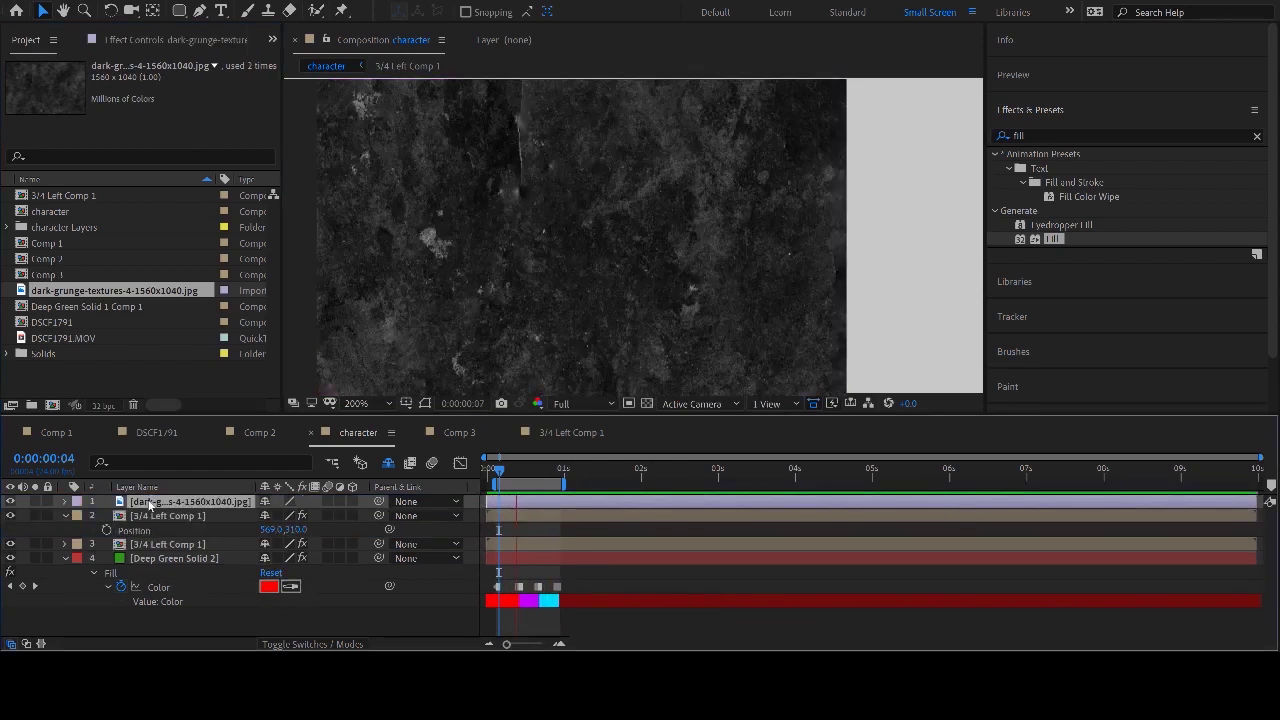
# - Show the Mode column and try Exclusion, Overlay, Multiply and Screen blending on the texture
pyautogui.click(289, 642)
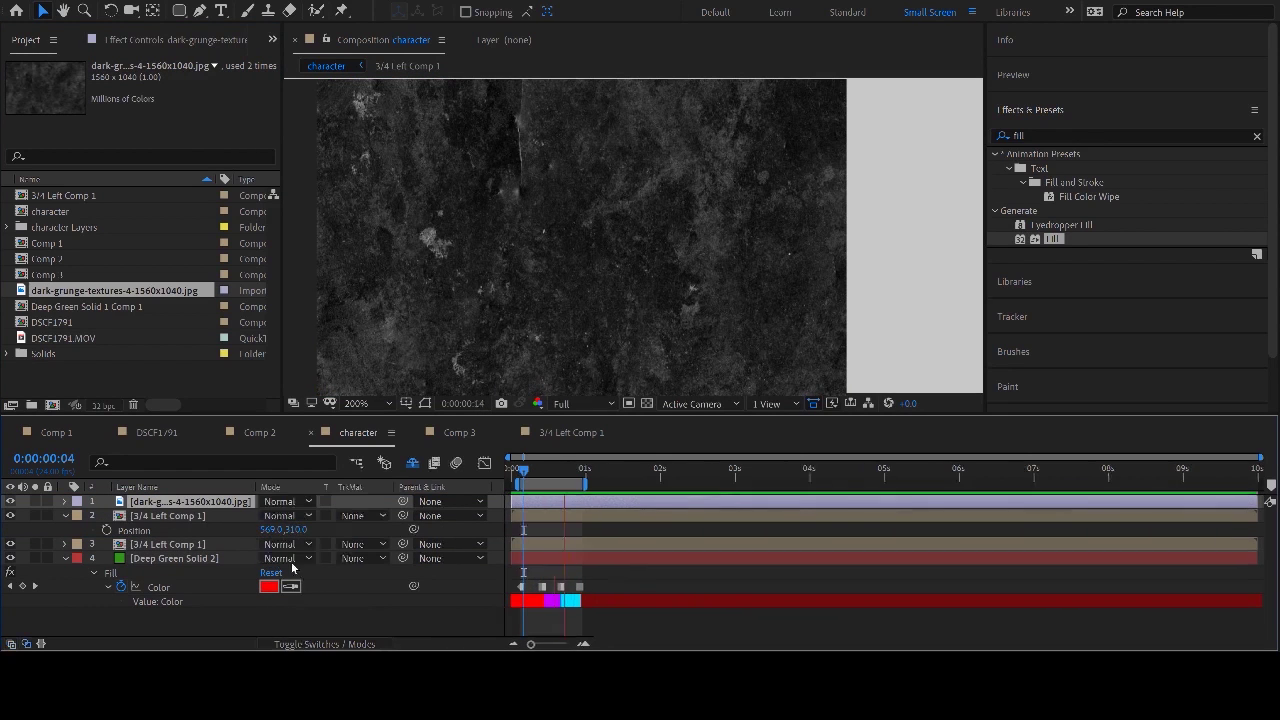
pyautogui.click(297, 500)
pyautogui.click(299, 491)
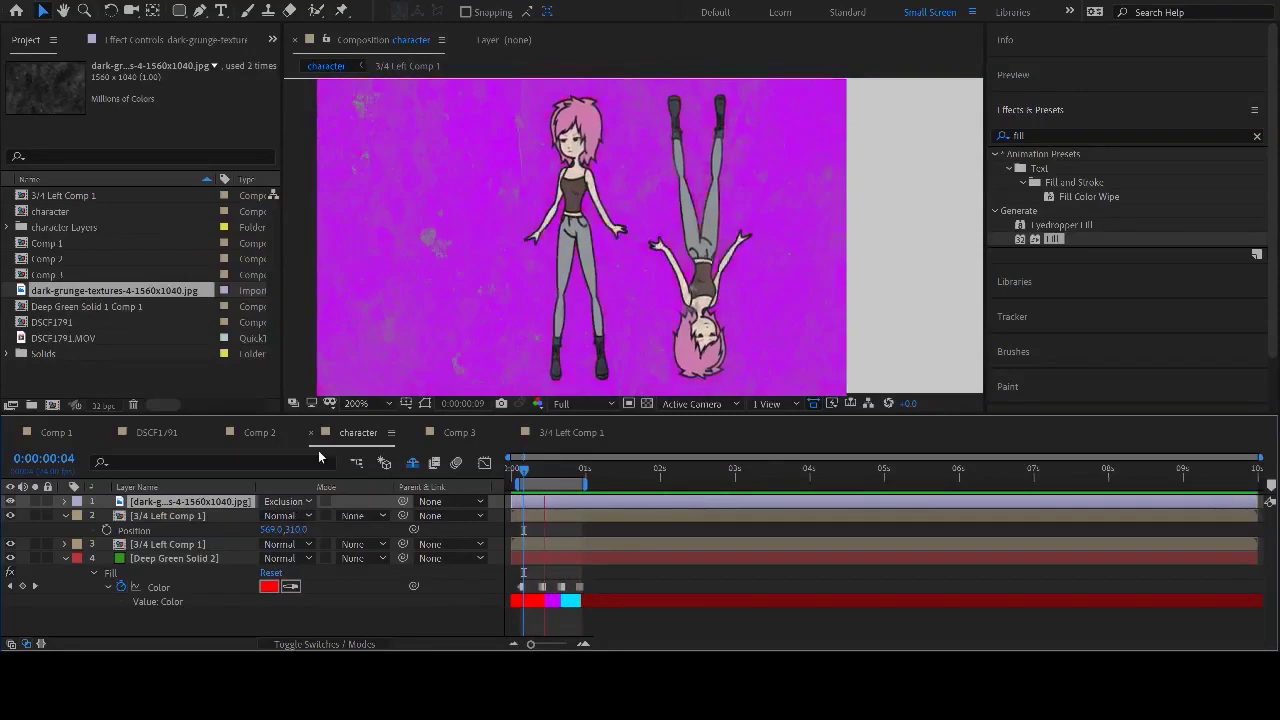
pyautogui.hotkey('shift', '-')
pyautogui.hotkey('shift', '-')
pyautogui.hotkey('shift', '-')
pyautogui.hotkey('shift', '-')
pyautogui.hotkey('shift', '-')
pyautogui.hotkey('shift', '-')
pyautogui.hotkey('shift', '-')
pyautogui.hotkey('shift', '-')
pyautogui.hotkey('shift', '-')
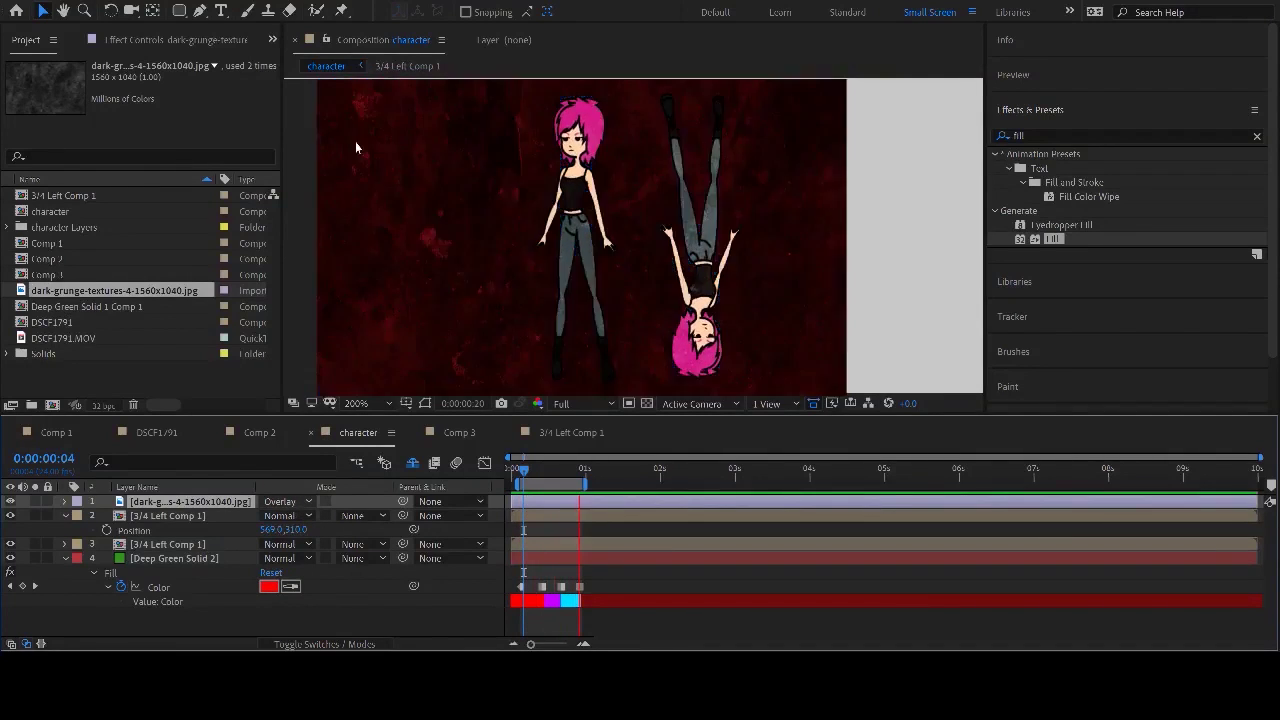
pyautogui.hotkey('shift', '-')
pyautogui.hotkey('shift', '-')
pyautogui.hotkey('shift', '-')
pyautogui.hotkey('shift', '-')
pyautogui.hotkey('shift', '-')
pyautogui.hotkey('shift', '-')
pyautogui.hotkey('shift', '-')
pyautogui.hotkey('shift', '-')
pyautogui.hotkey('shift', '-')
pyautogui.hotkey('shift', '-')
pyautogui.hotkey('shift', '-')
pyautogui.hotkey('shift', '-')
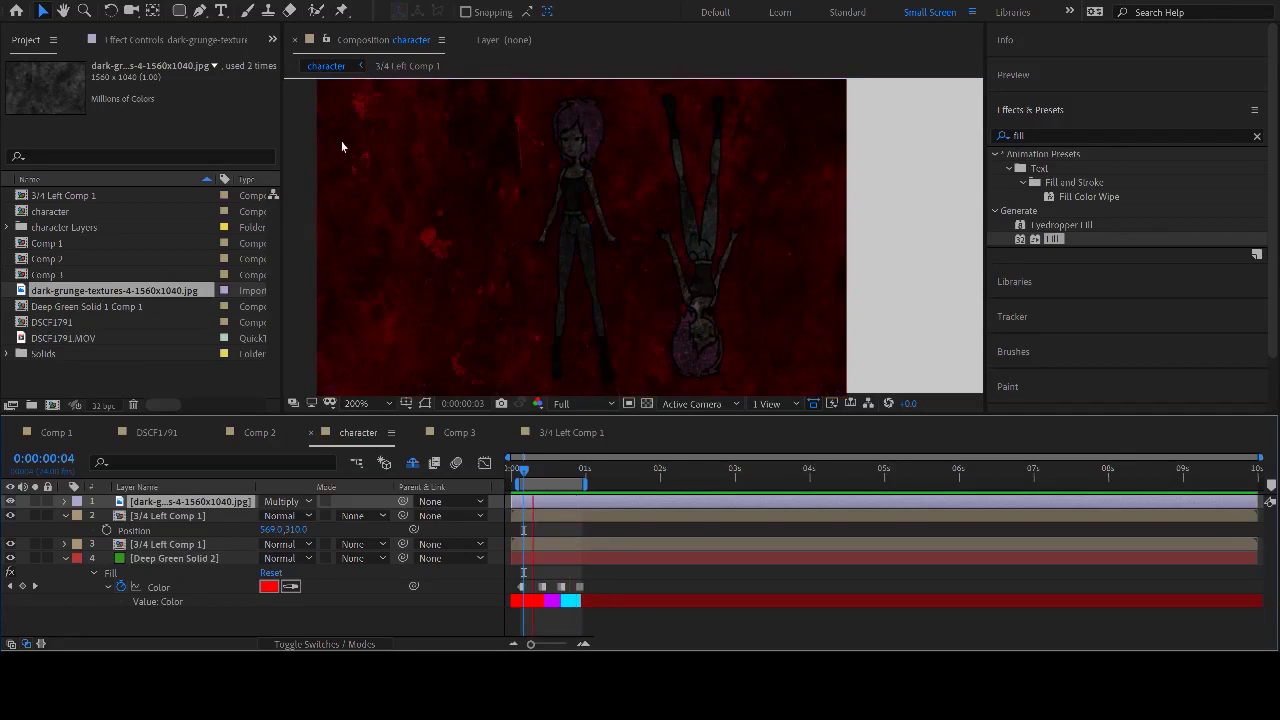
pyautogui.hotkey('shift', '=')
pyautogui.hotkey('shift', '=')
pyautogui.hotkey('shift', '=')
pyautogui.hotkey('shift', '=')
pyautogui.hotkey('shift', '=')
pyautogui.hotkey('shift', '=')
pyautogui.hotkey('shift', '=')
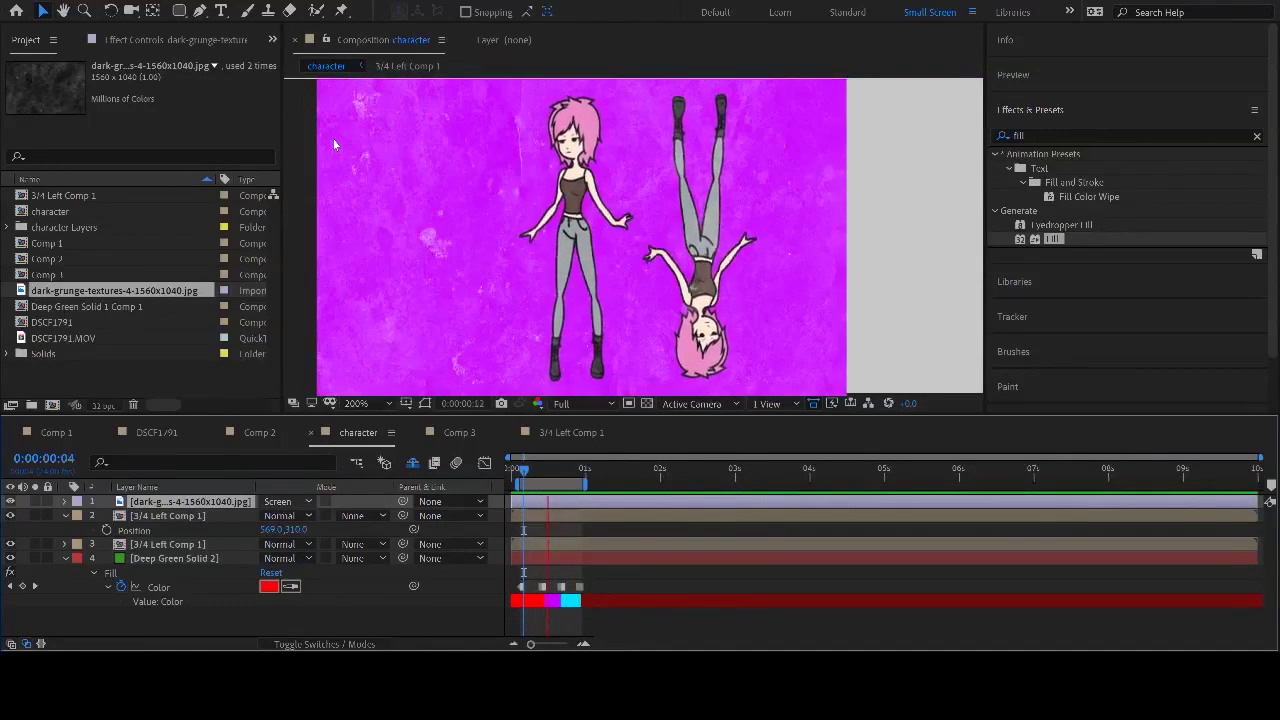
# - Try Multiply, Luminosity, Pin Light and Lighter Color, then settle on Screen blending
pyautogui.click(279, 501)
pyautogui.click(334, 145)
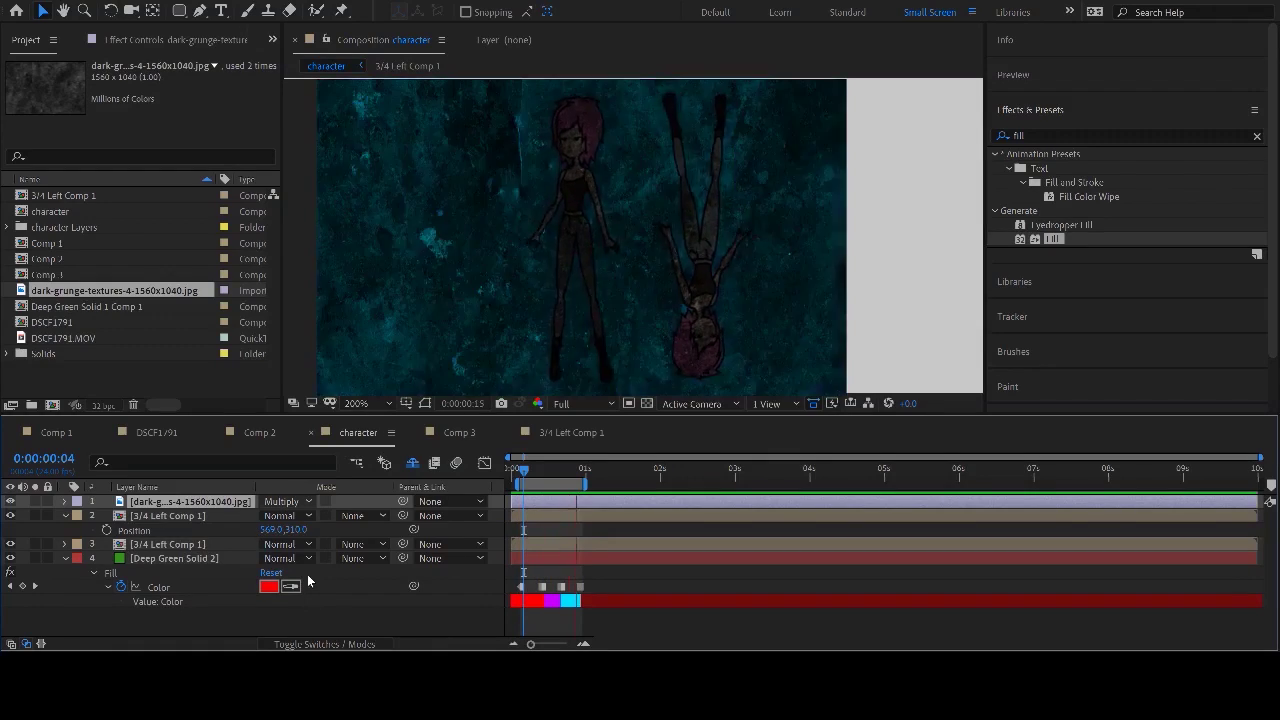
pyautogui.hotkey('shift', '-')
pyautogui.hotkey('shift', '-')
pyautogui.hotkey('shift', '-')
pyautogui.hotkey('shift', '-')
pyautogui.hotkey('shift', '-')
pyautogui.hotkey('shift', '-')
pyautogui.hotkey('shift', '-')
pyautogui.hotkey('shift', '-')
pyautogui.hotkey('shift', '-')
pyautogui.hotkey('shift', '-')
pyautogui.hotkey('shift', '-')
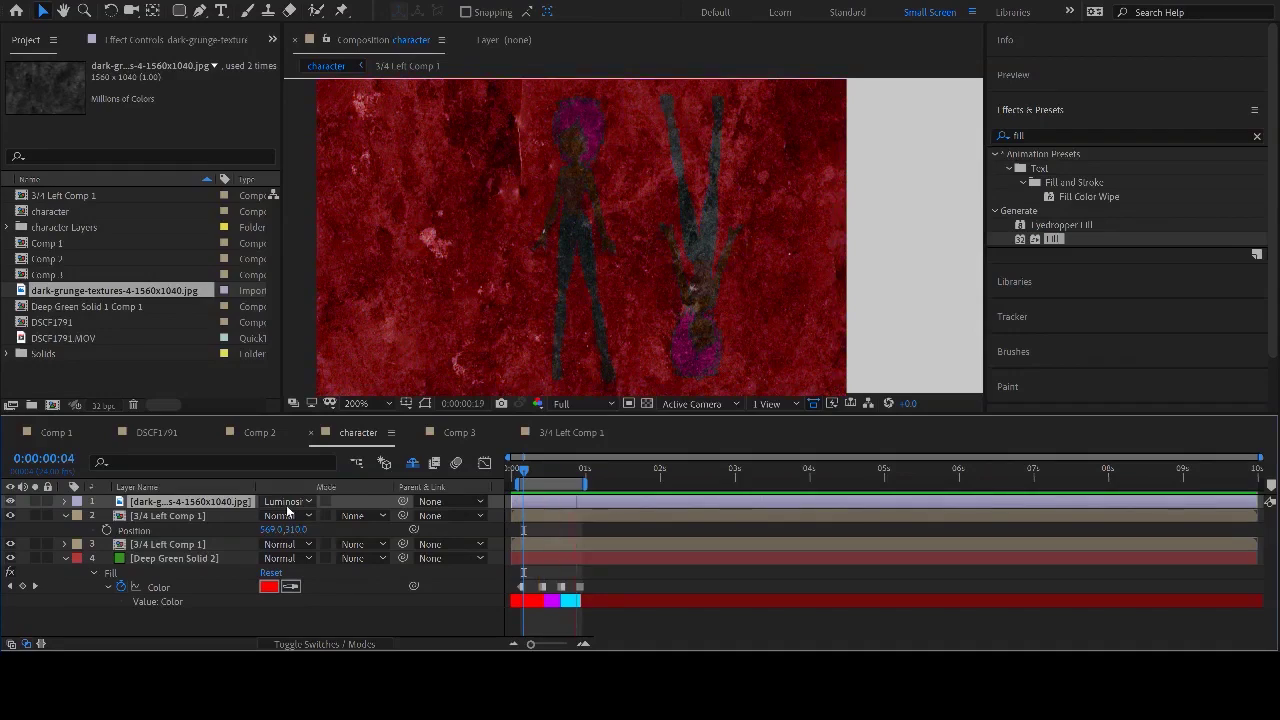
pyautogui.hotkey('shift', '-')
pyautogui.hotkey('shift', '-')
pyautogui.hotkey('shift', '-')
pyautogui.hotkey('shift', '-')
pyautogui.hotkey('shift', '-')
pyautogui.hotkey('shift', '-')
pyautogui.hotkey('shift', '-')
pyautogui.hotkey('shift', '-')
pyautogui.hotkey('shift', '-')
pyautogui.hotkey('shift', '-')
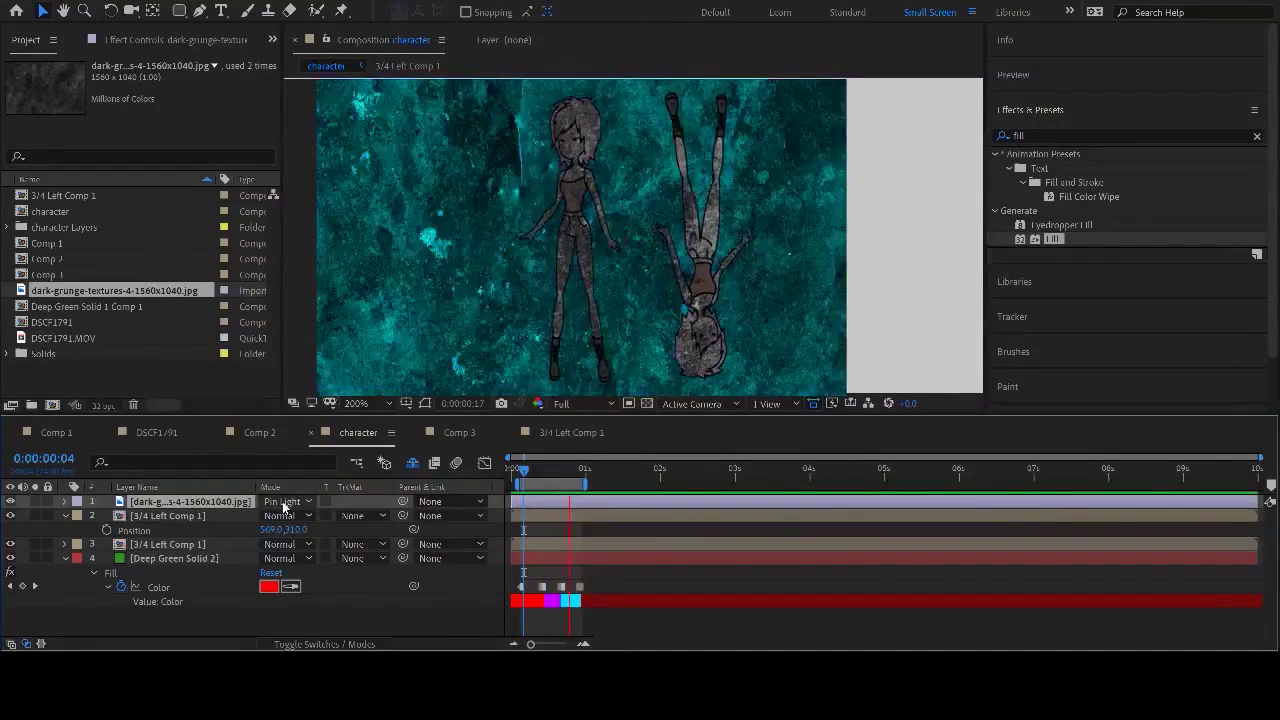
pyautogui.click(281, 502)
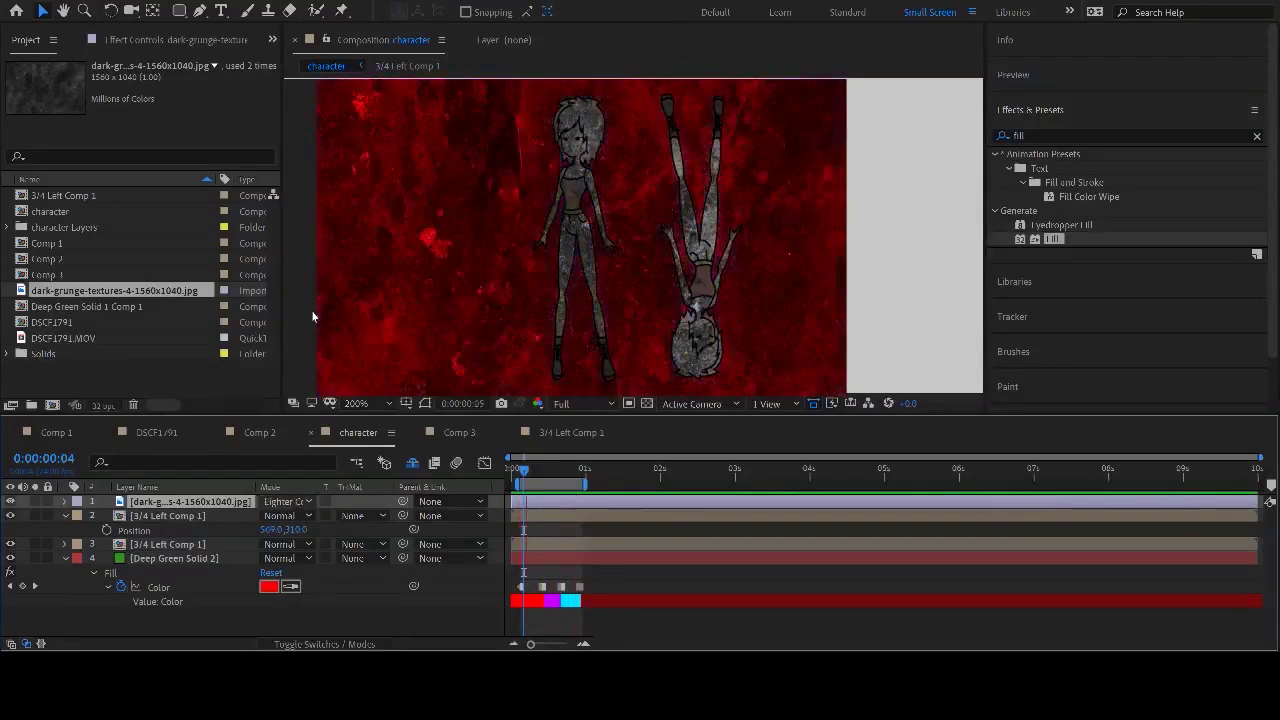
pyautogui.click(311, 310)
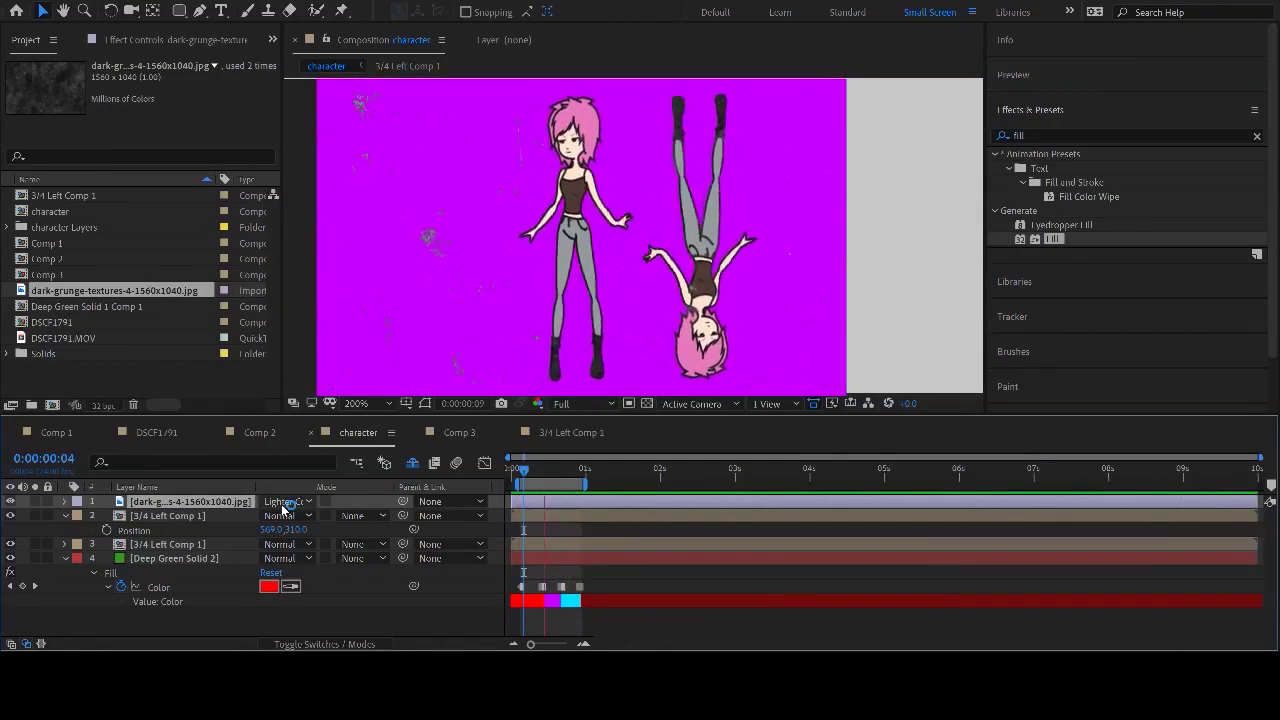
pyautogui.hotkey('shift', '-')
pyautogui.hotkey('shift', '-')
pyautogui.hotkey('shift', '-')
pyautogui.hotkey('shift', '-')
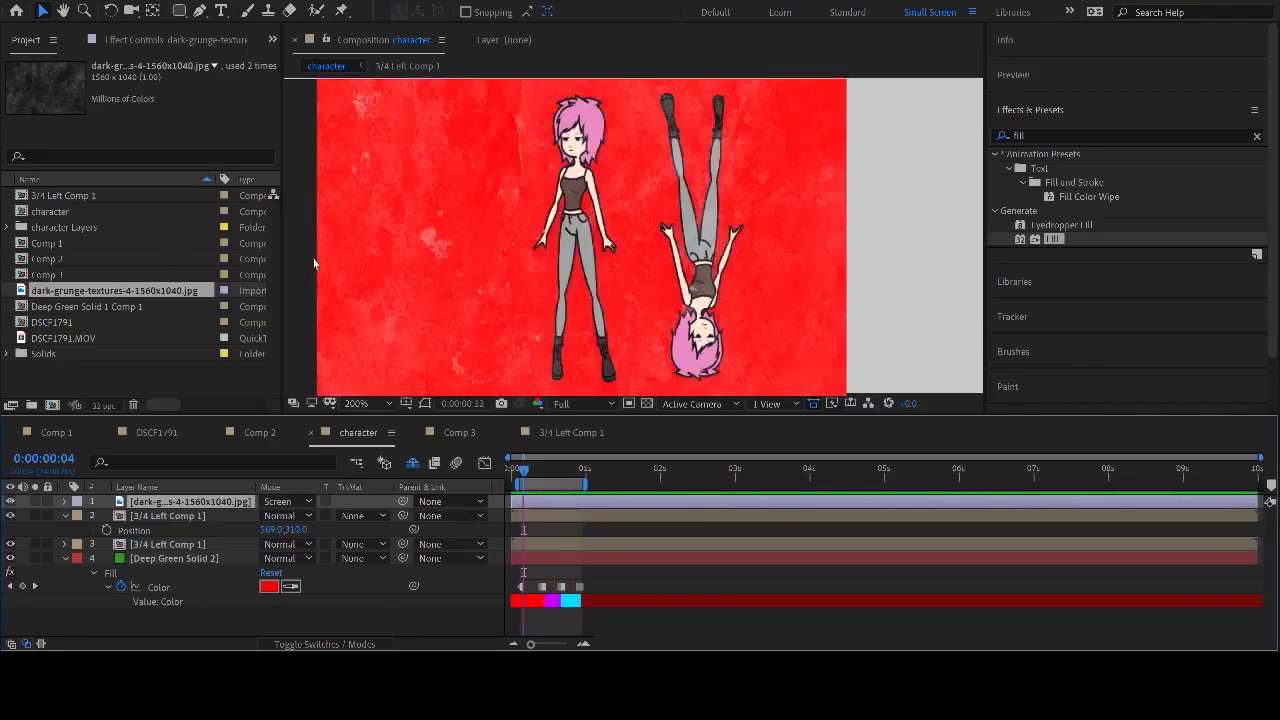
# - Apply Curves to the grunge texture layer and raise the RGB curve to lighten it
pyautogui.click(1051, 135)
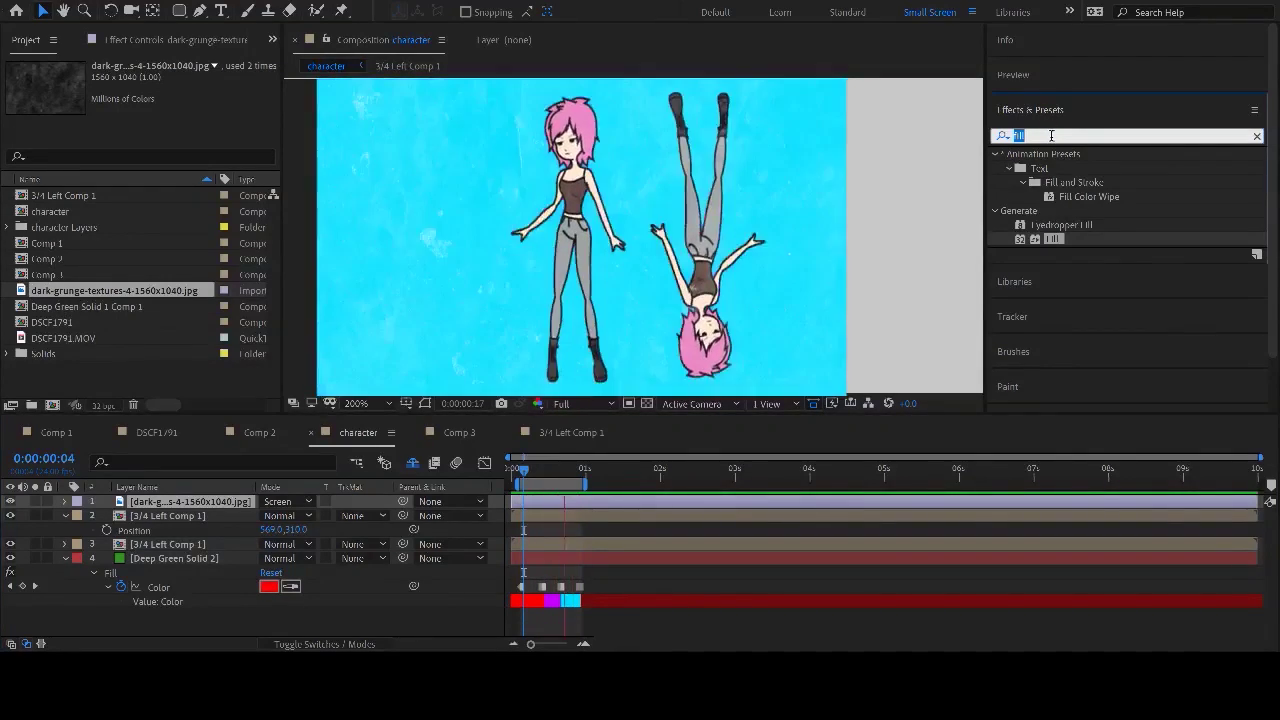
pyautogui.write('curve')
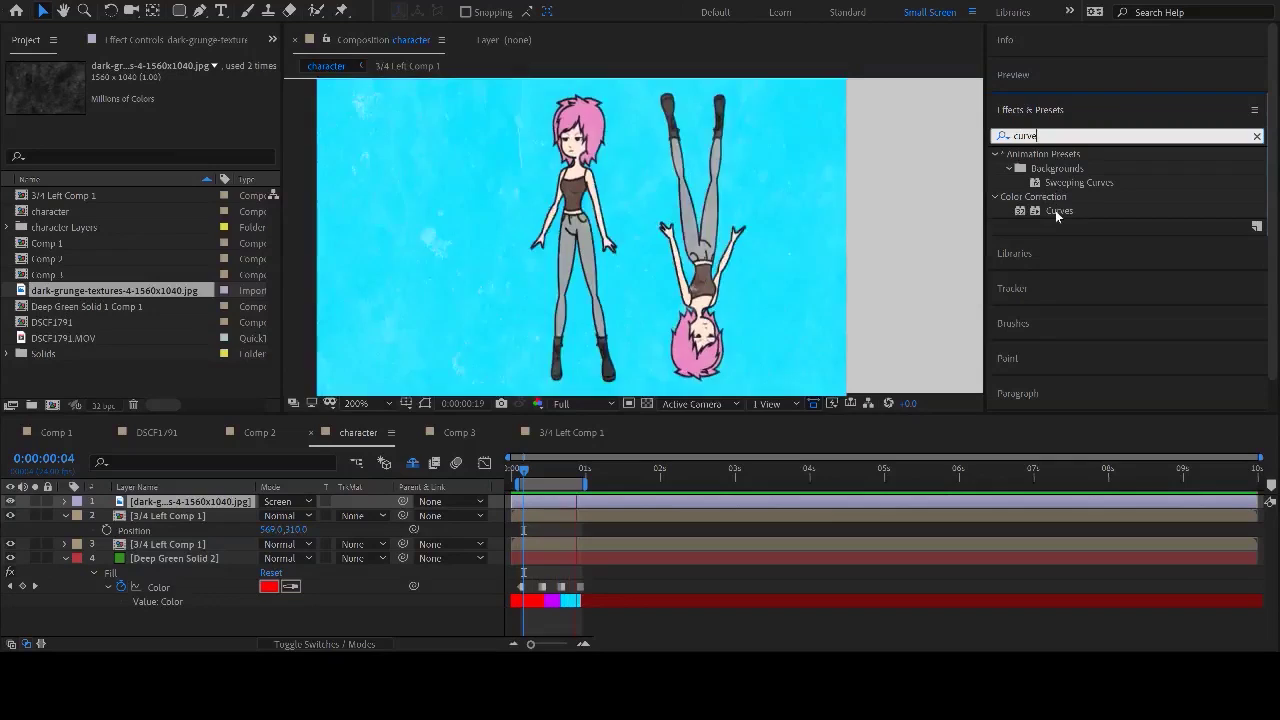
pyautogui.moveTo(1055, 210); pyautogui.dragTo(678, 515)
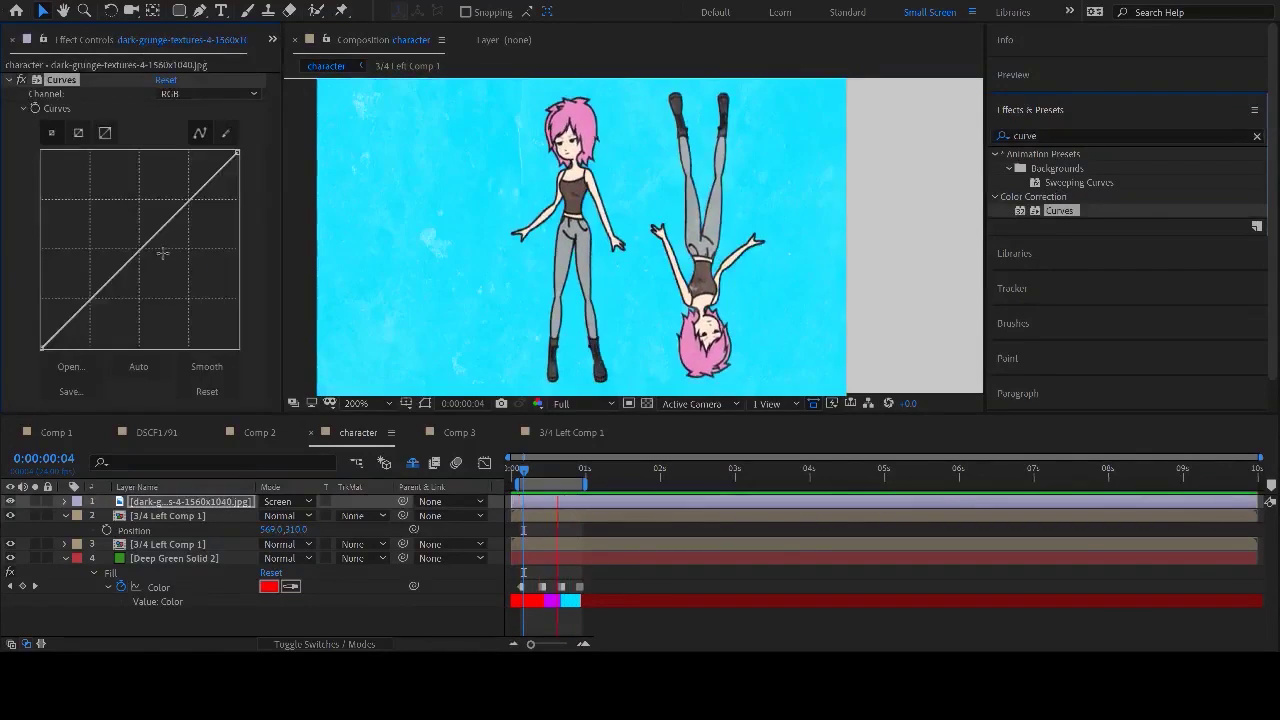
pyautogui.moveTo(148, 241); pyautogui.dragTo(107, 233)
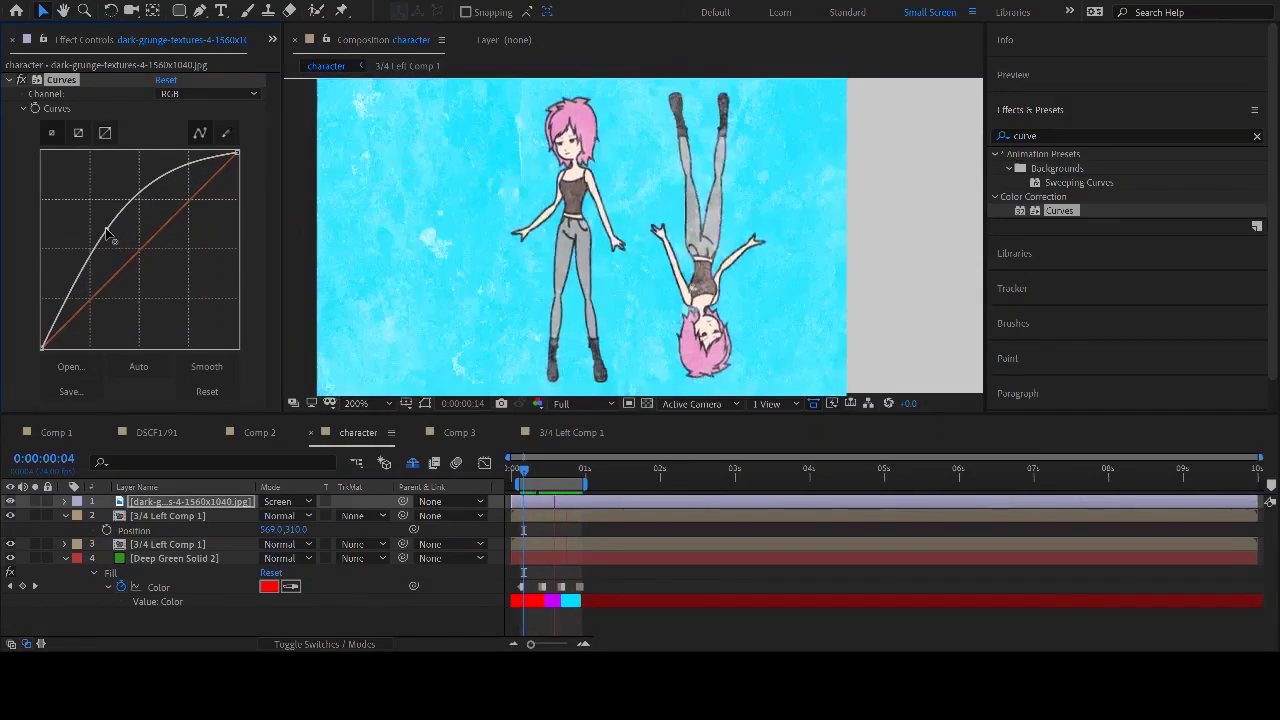
pyautogui.moveTo(160, 172); pyautogui.dragTo(161, 185)
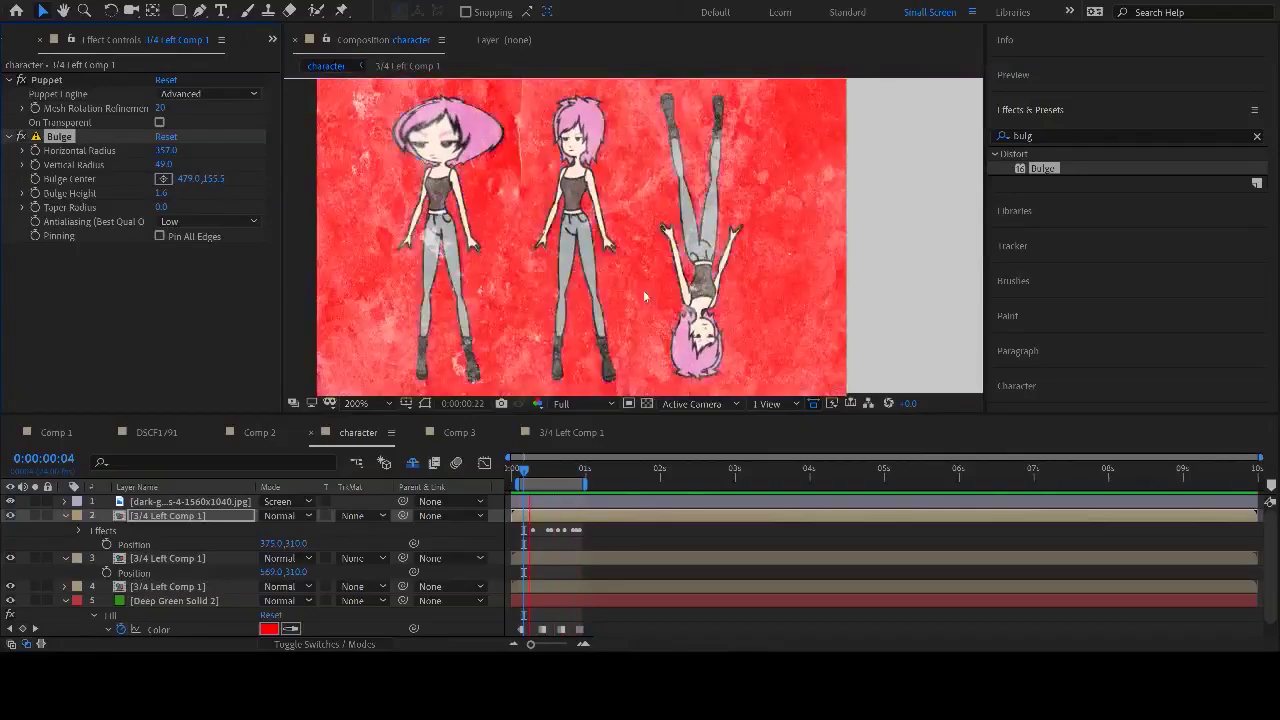
# - Clear the Effects & Presets search and select the bulged left character's layer
pyautogui.click(1053, 135)
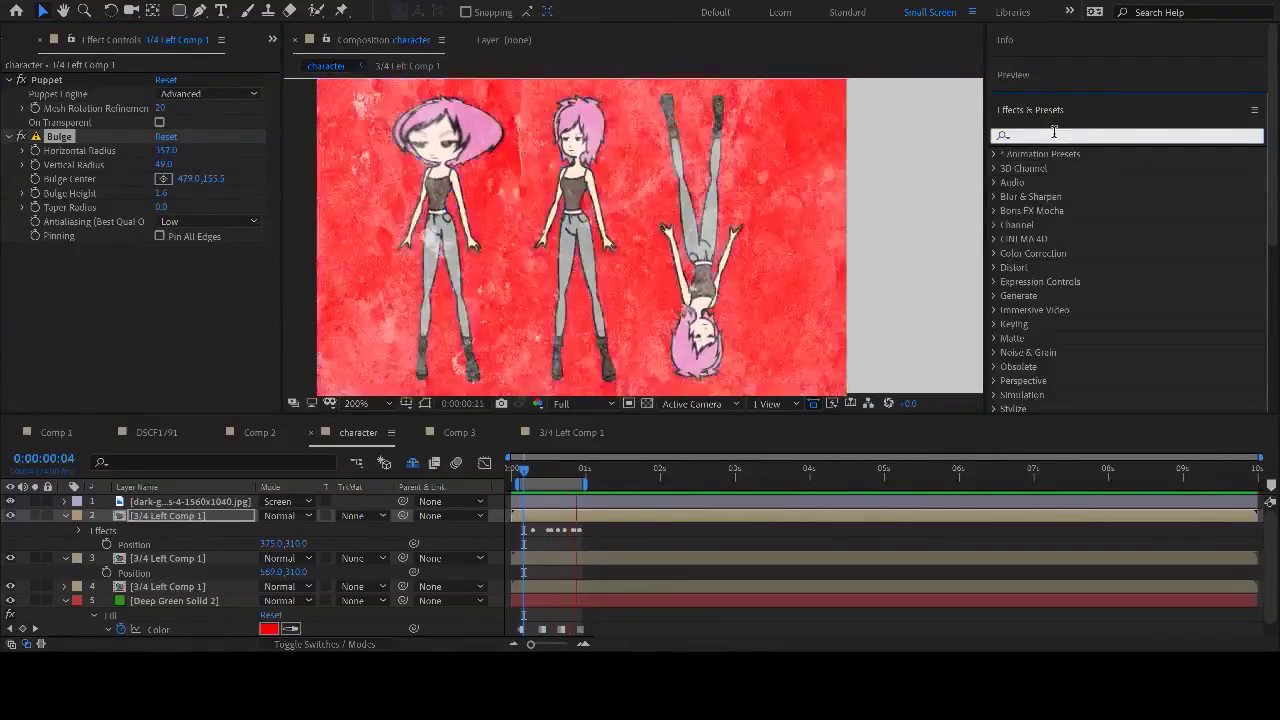
pyautogui.press('BackSpace')
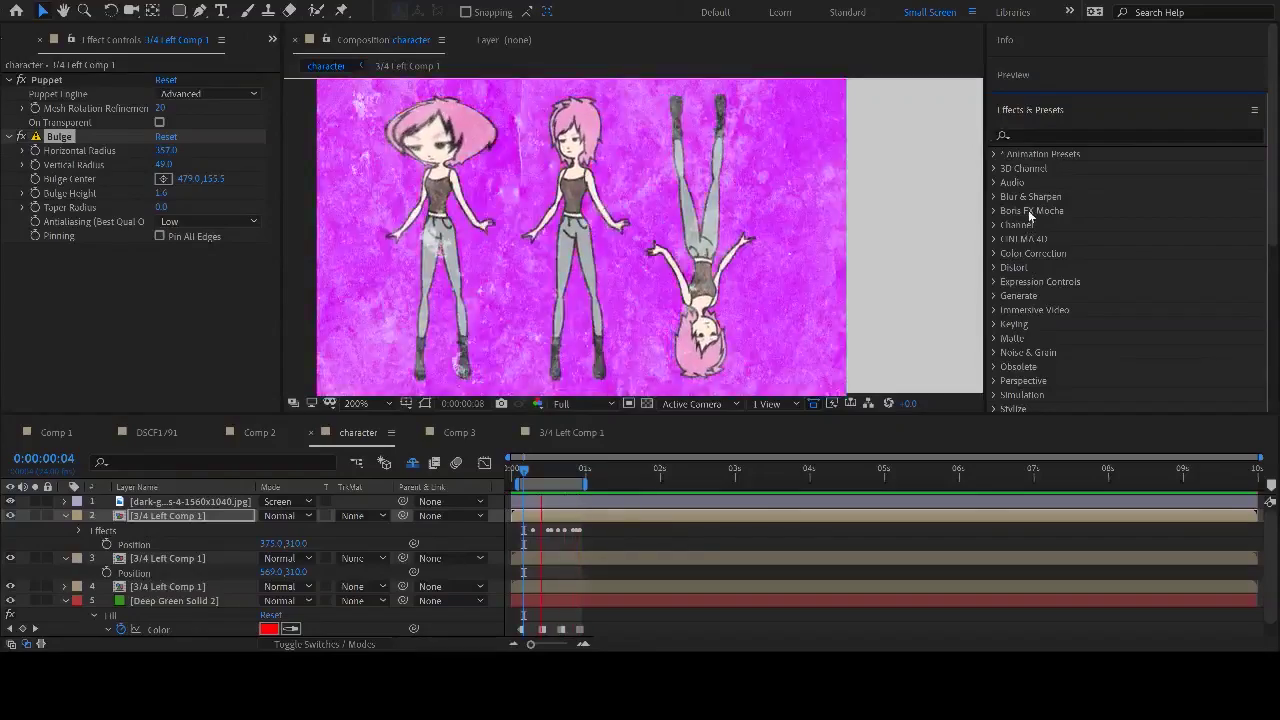
pyautogui.scroll(-2, 1049, 324)
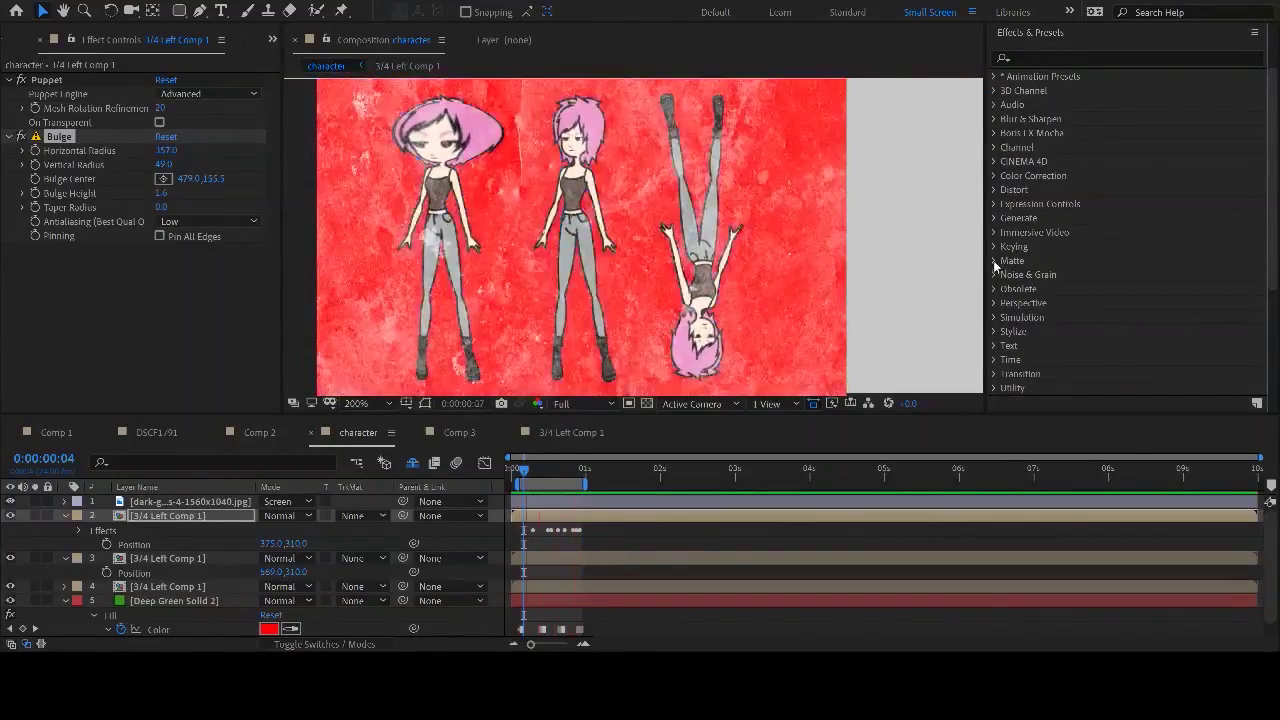
pyautogui.click(995, 232)
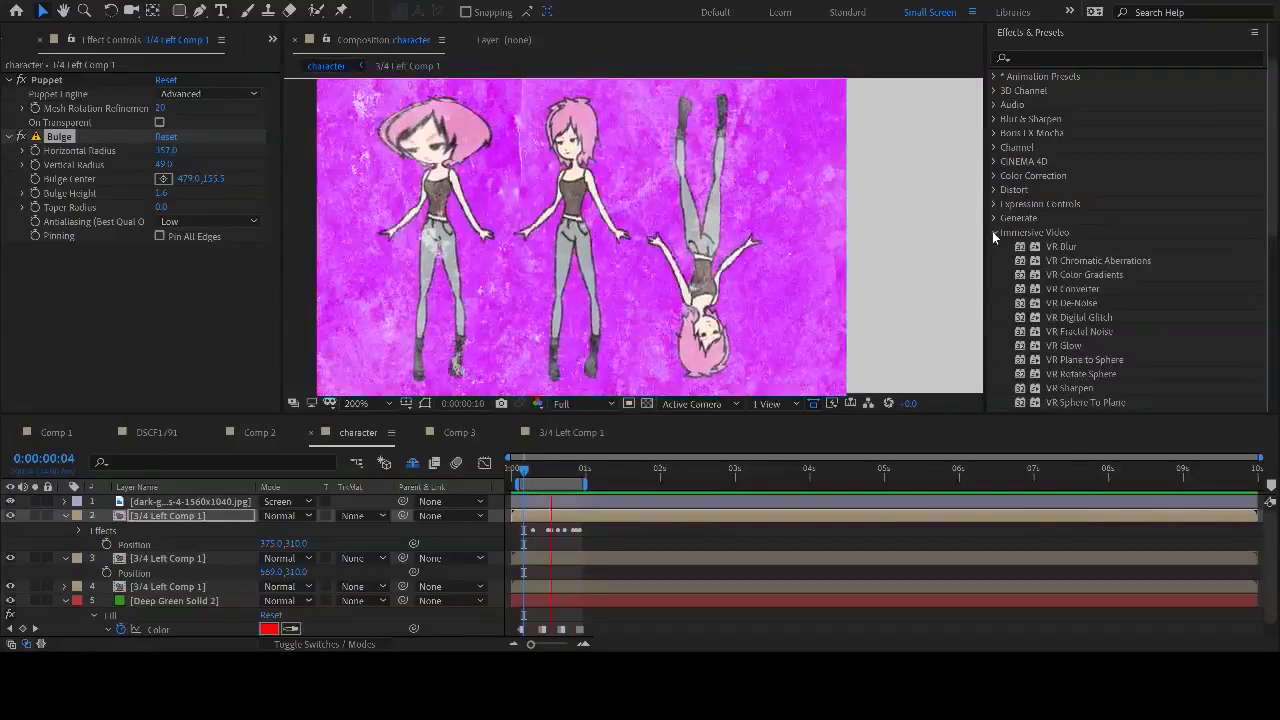
pyautogui.click(995, 232)
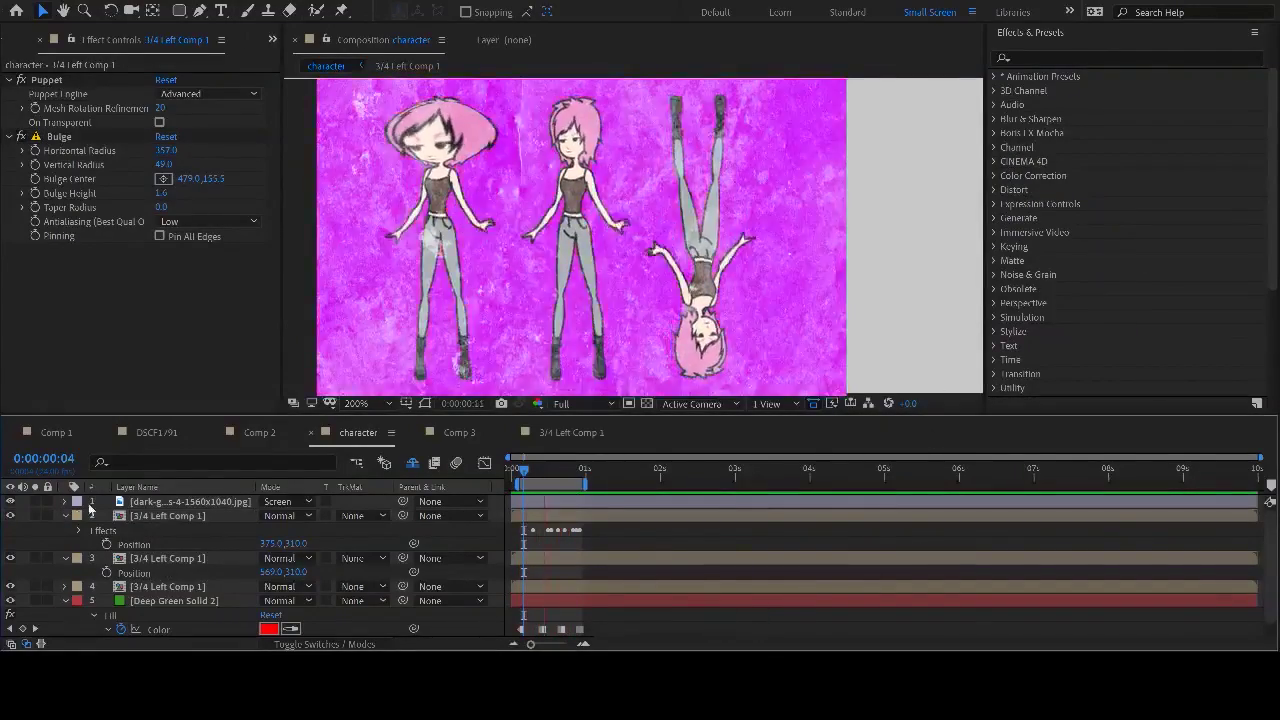
pyautogui.click(139, 517)
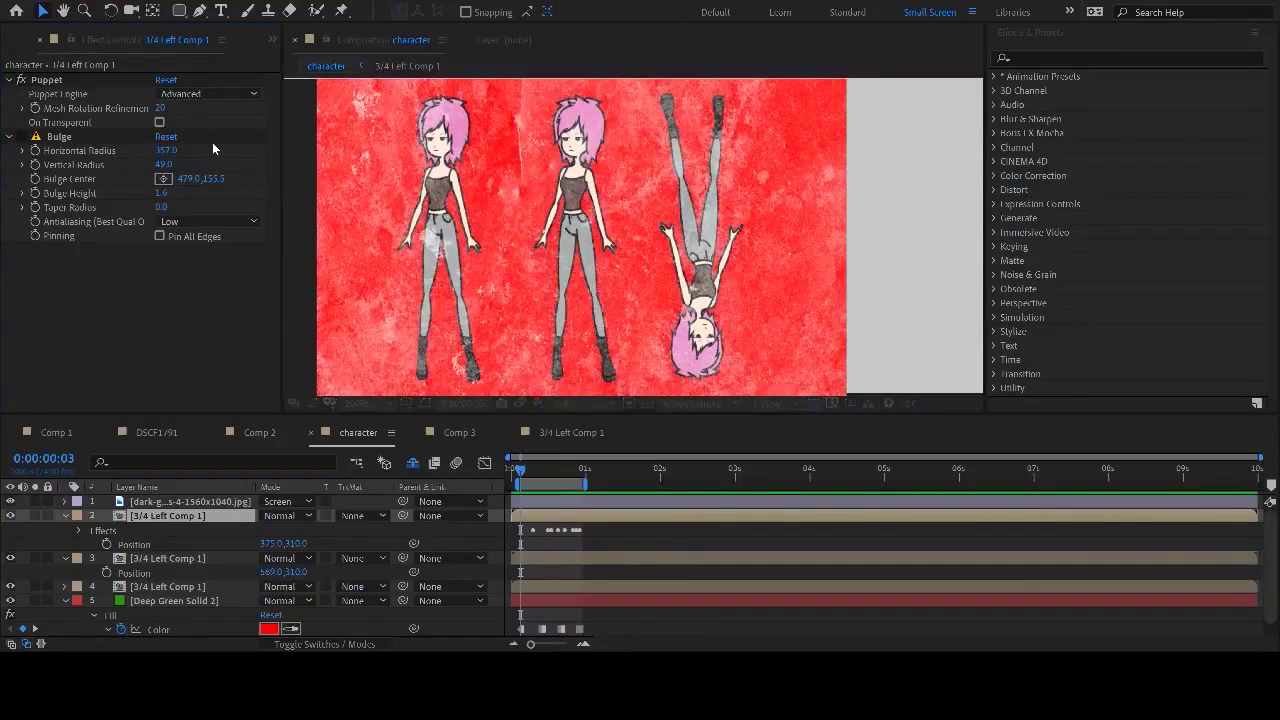
# - Stop the looping preview and bring up the Project panel's item list
pyautogui.press('space')
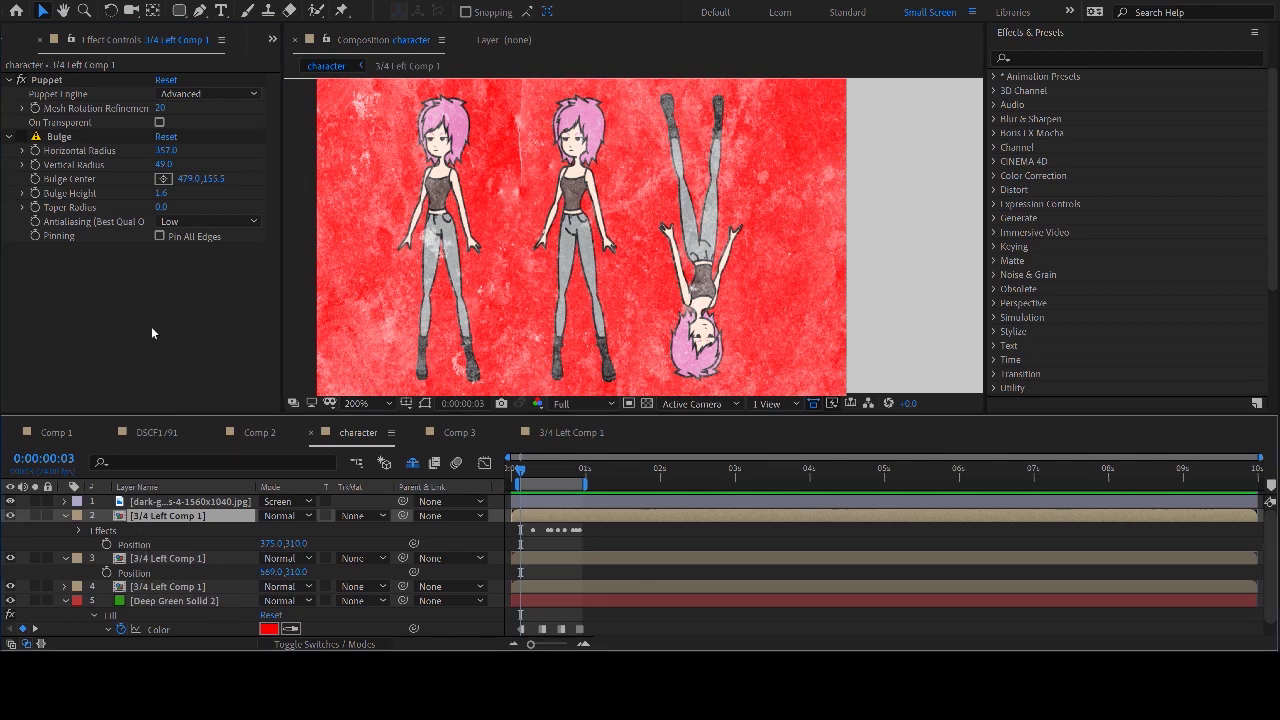
pyautogui.click(7, 40)
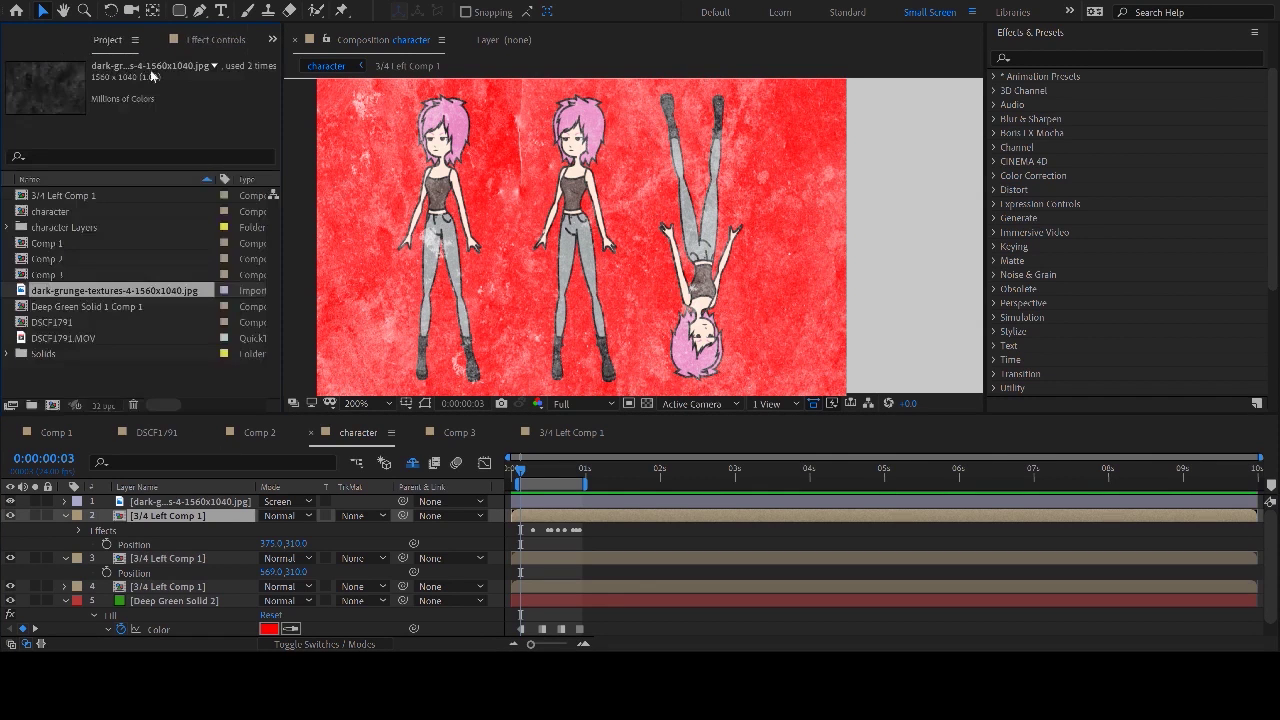
# - Create Comp 4 with a red 'Gabi' text layer at 360 px, centred in the frame
pyautogui.click(52, 405)
pyautogui.click(953, 392)
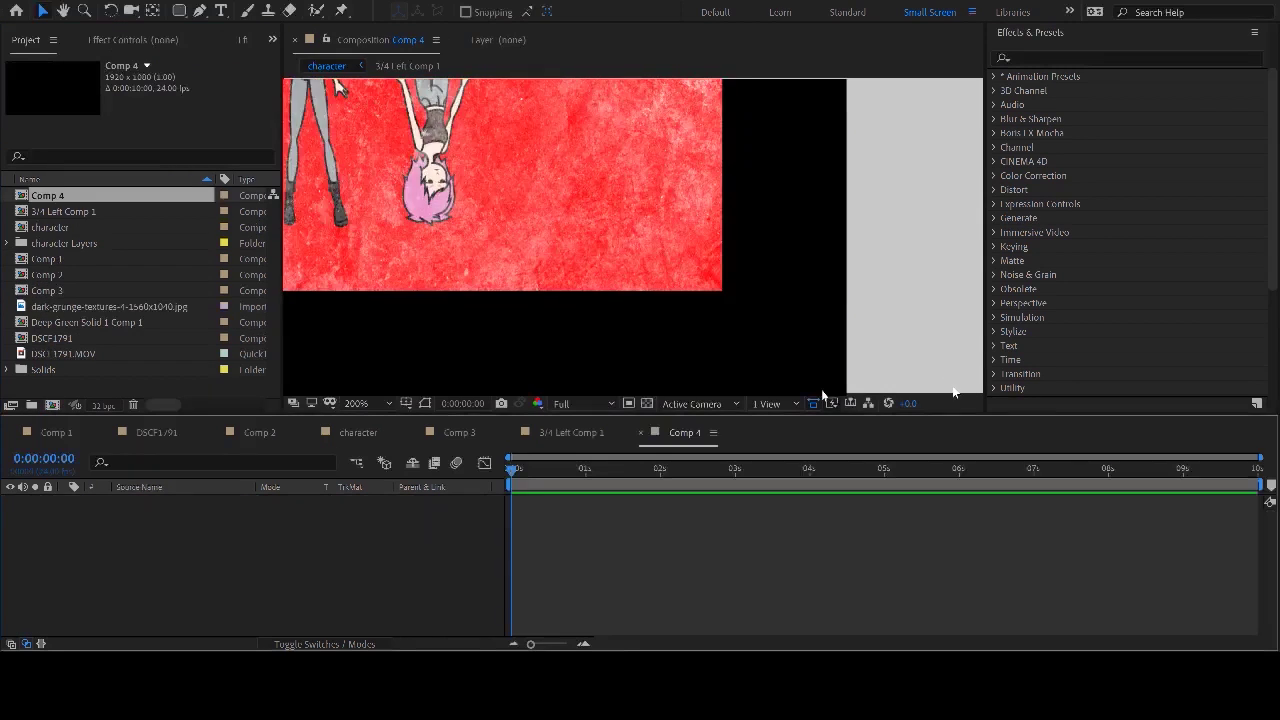
pyautogui.click(224, 12)
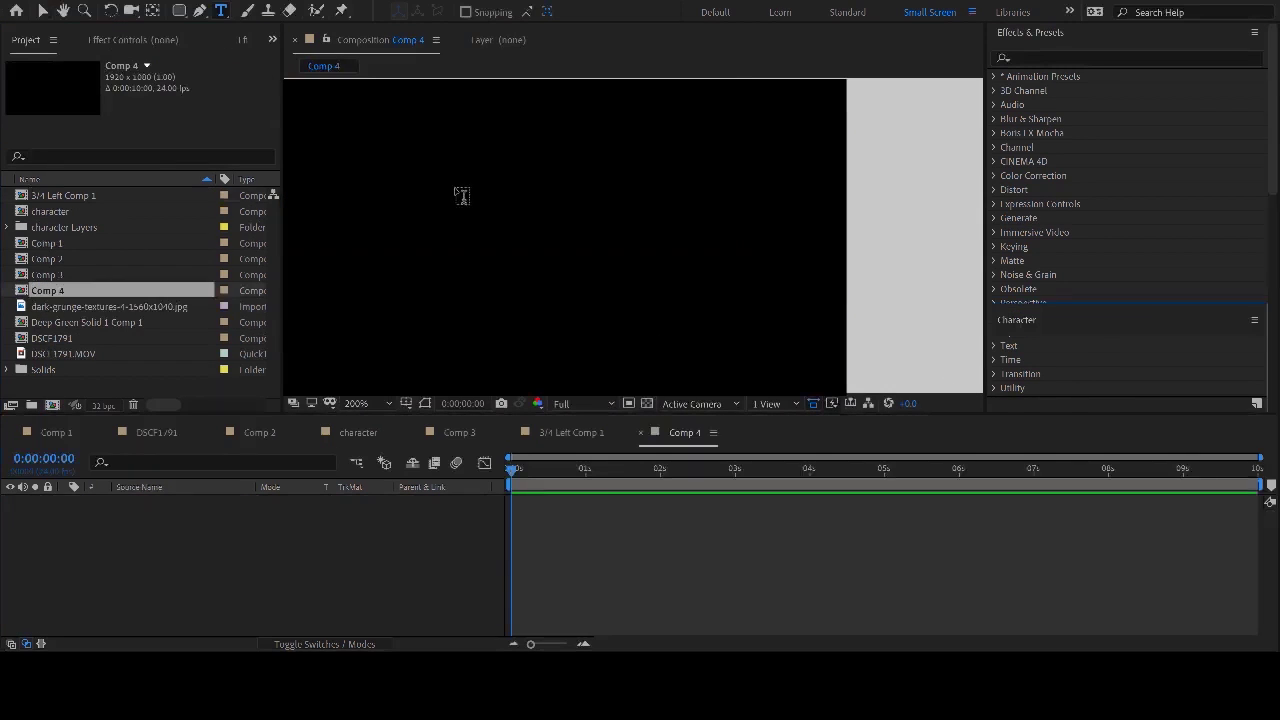
pyautogui.click(483, 230)
pyautogui.write('Gabi')
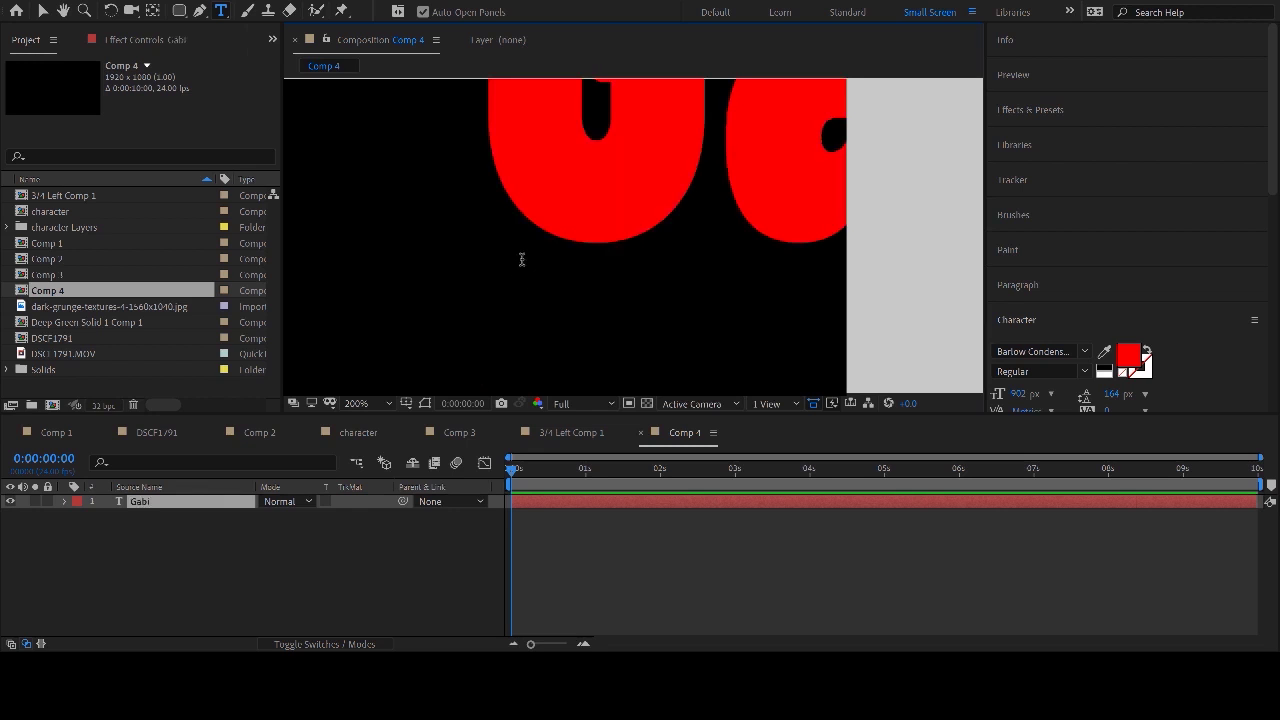
pyautogui.hotkey('ctrl', 'a')
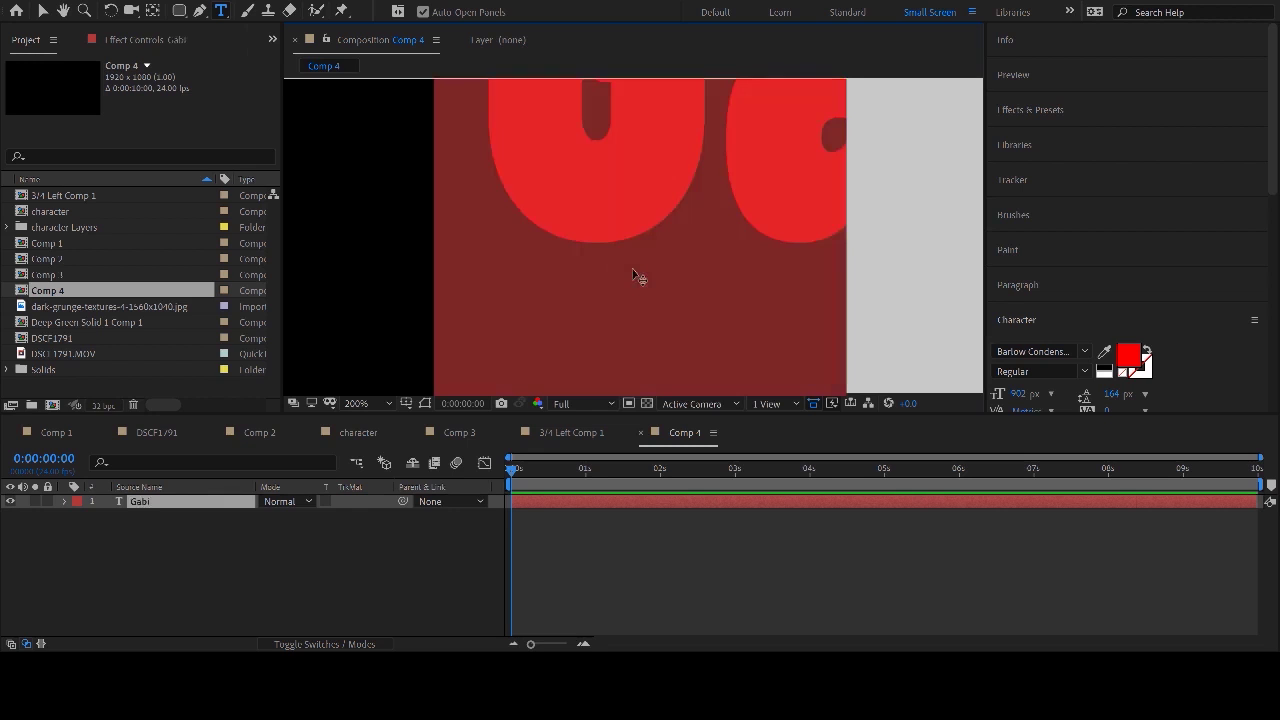
pyautogui.moveTo(1016, 394); pyautogui.dragTo(932, 419)
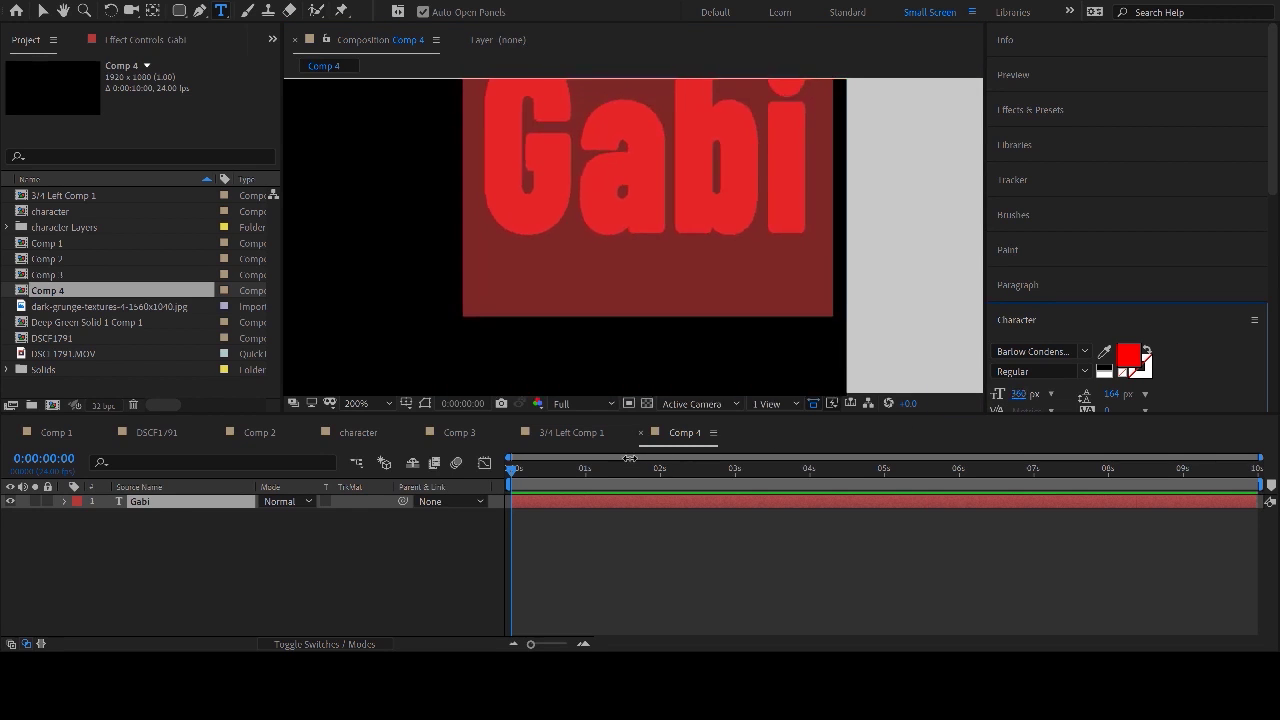
pyautogui.click(40, 11)
pyautogui.moveTo(532, 175); pyautogui.dragTo(458, 234)
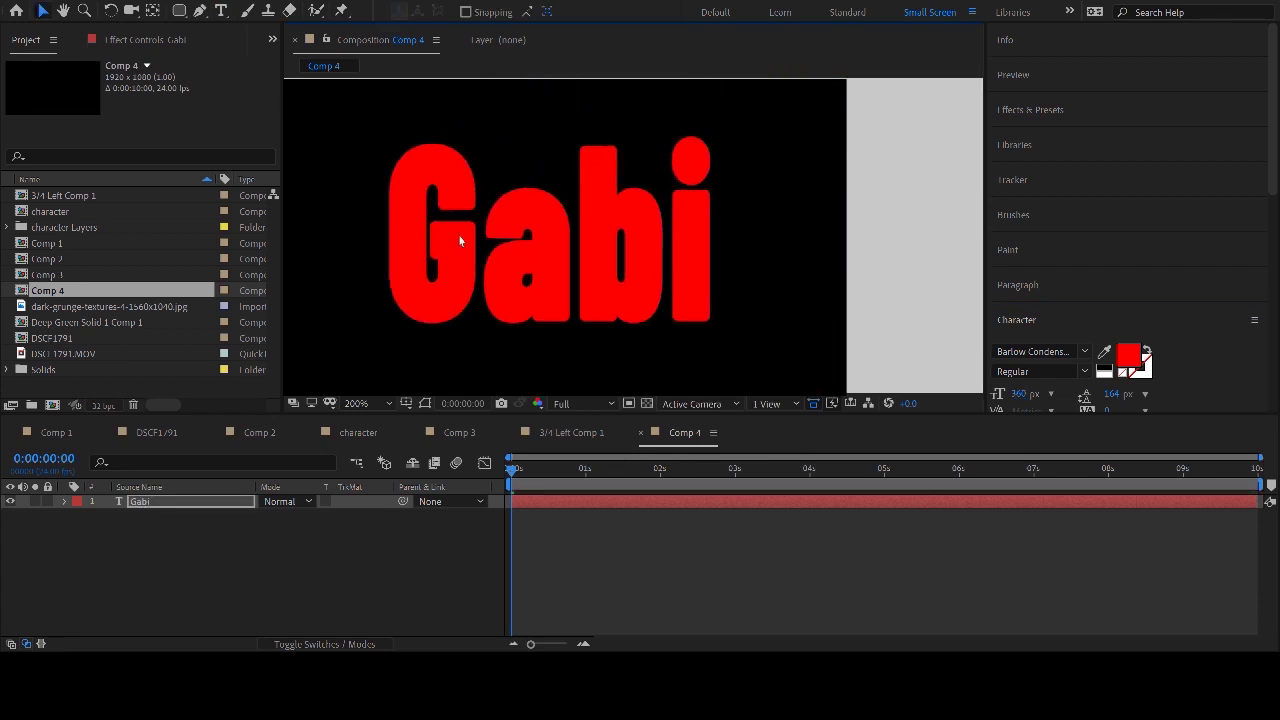
pyautogui.click(661, 577)
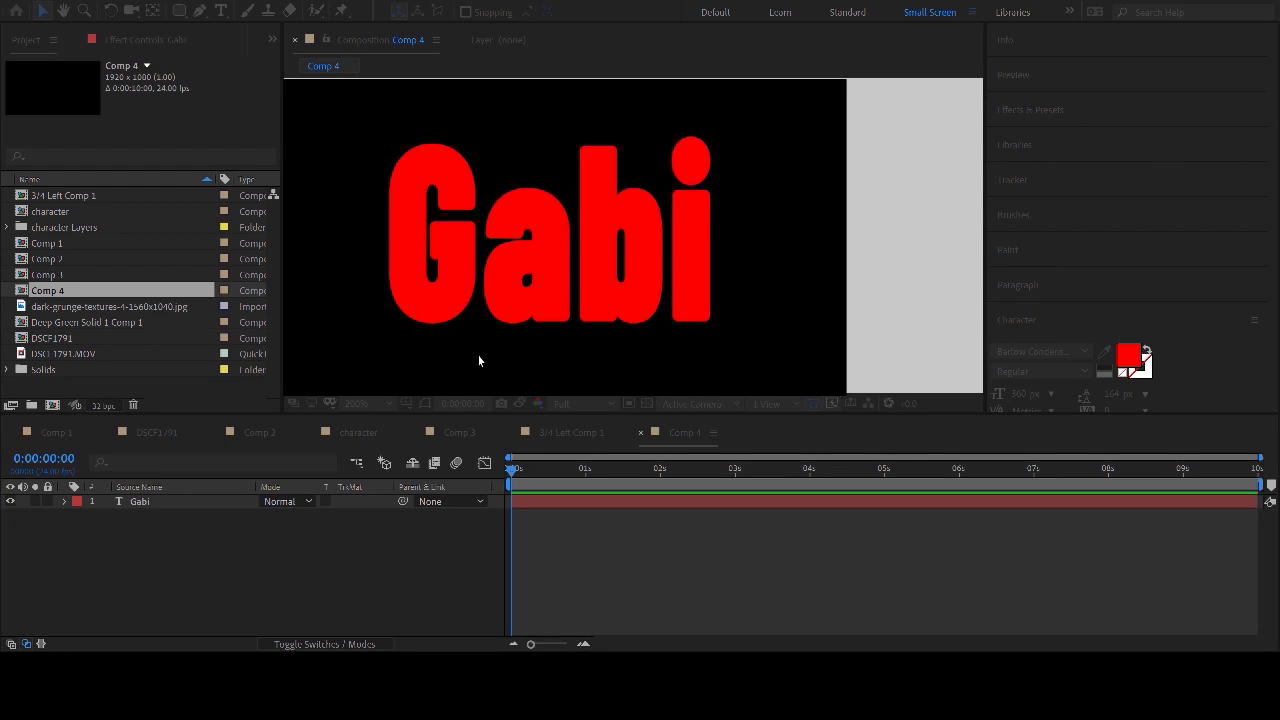
# - Create a black solid and apply the Fractal Noise effect to it
pyautogui.press('Return')
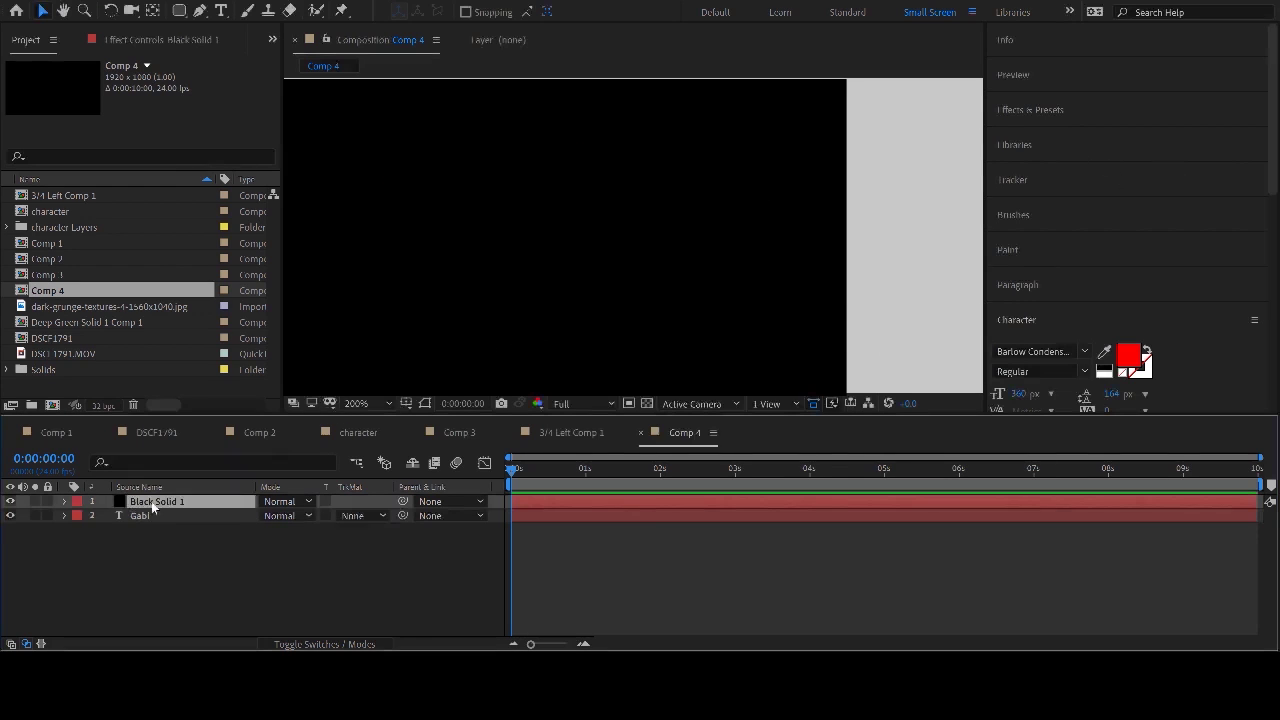
pyautogui.click(1078, 118)
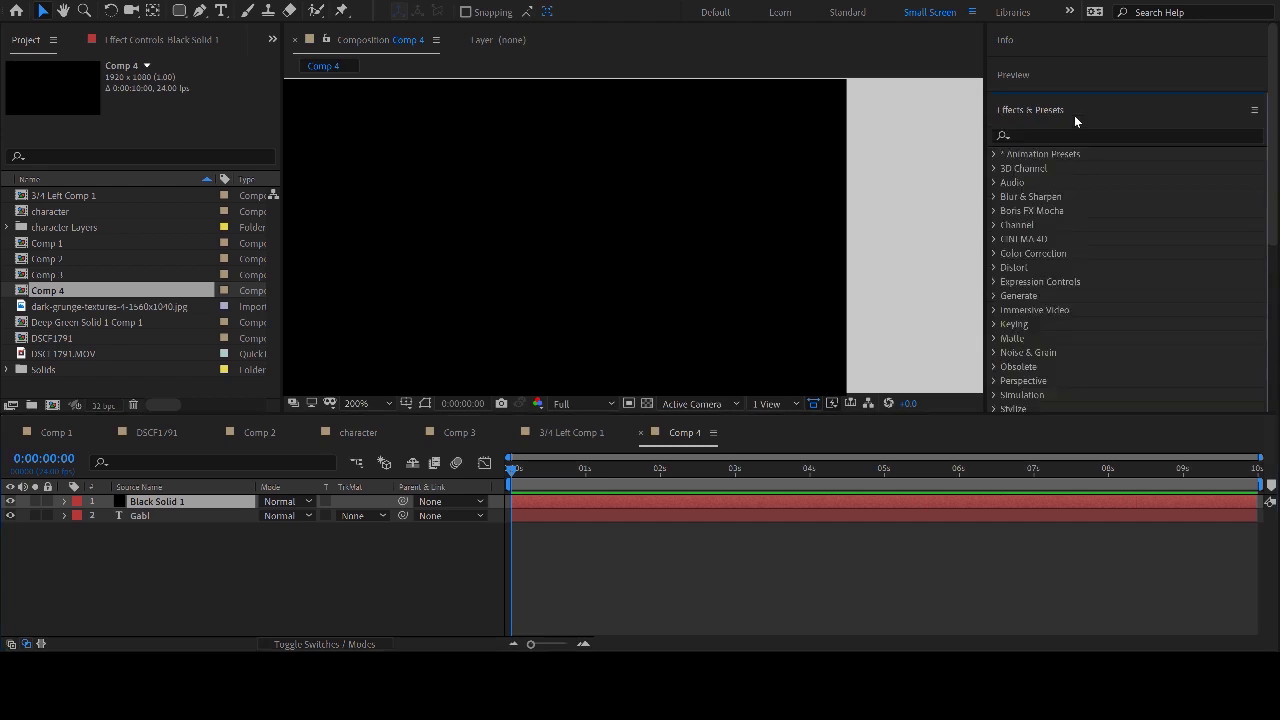
pyautogui.click(1072, 138)
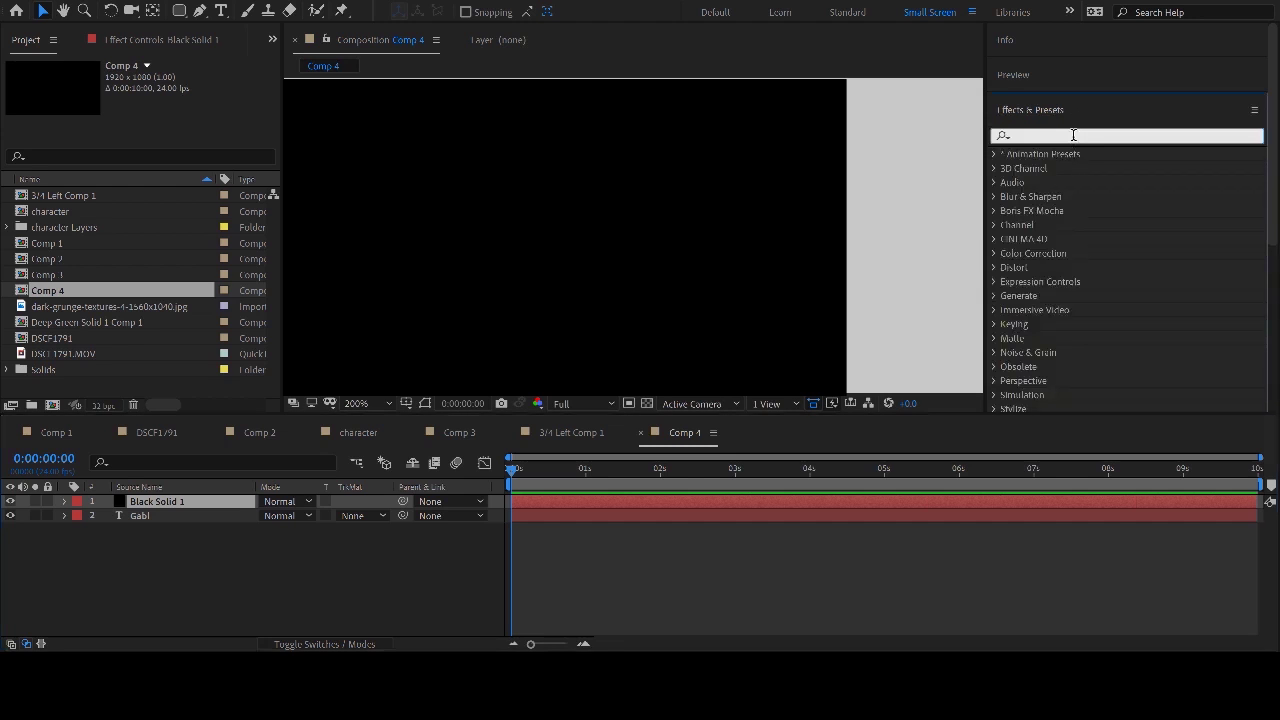
pyautogui.write('fract')
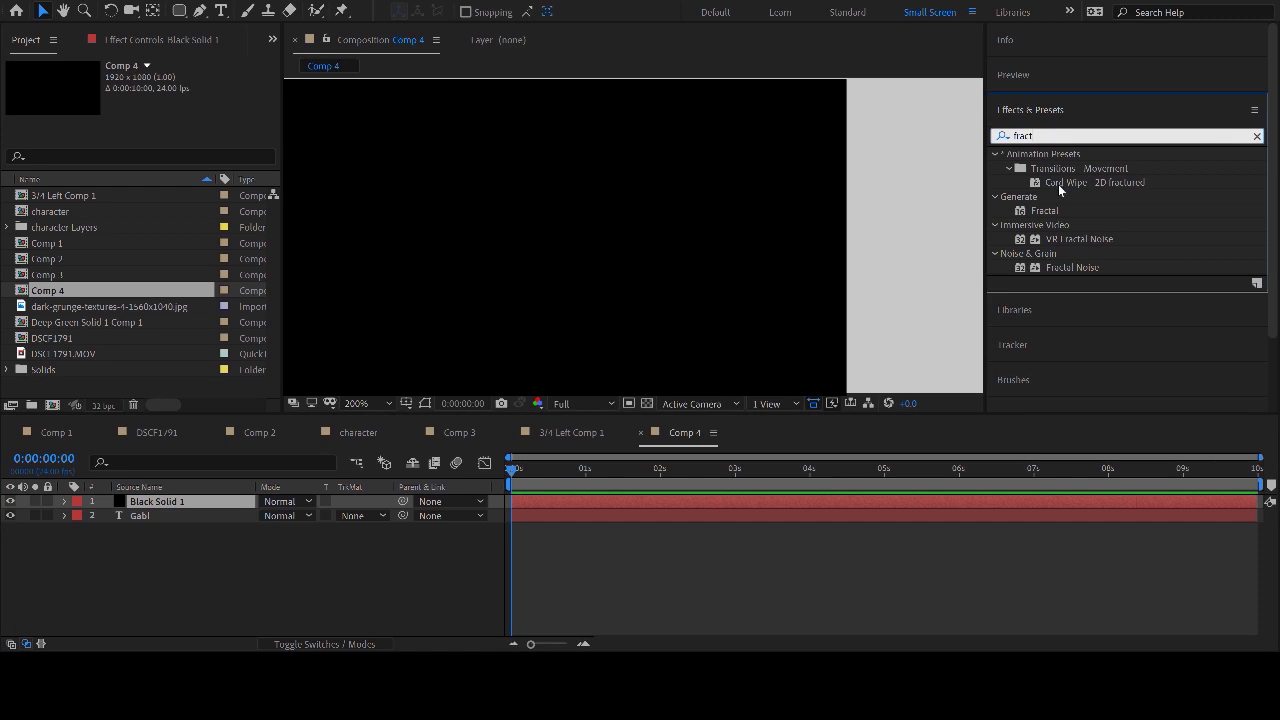
pyautogui.doubleClick(1059, 267)
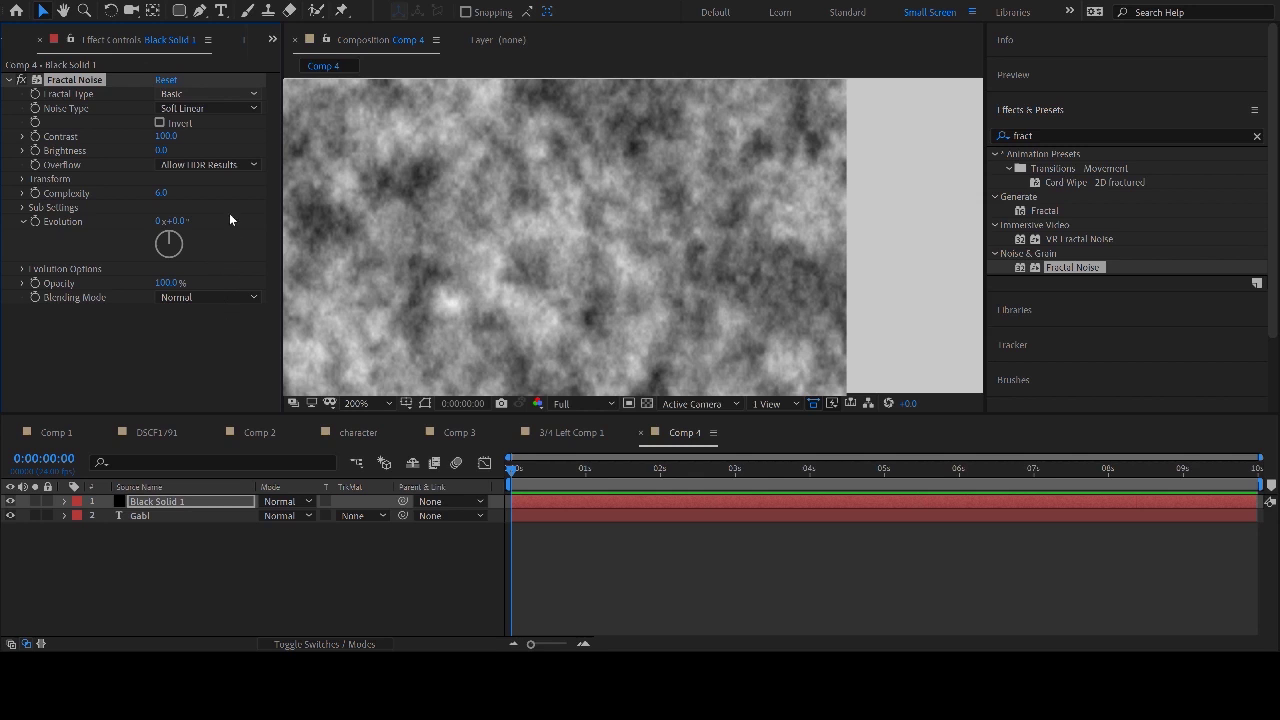
# - Set Fractal Noise to Rocky, Block, non-uniform scale 435 × 29, contrast 163
pyautogui.click(225, 269)
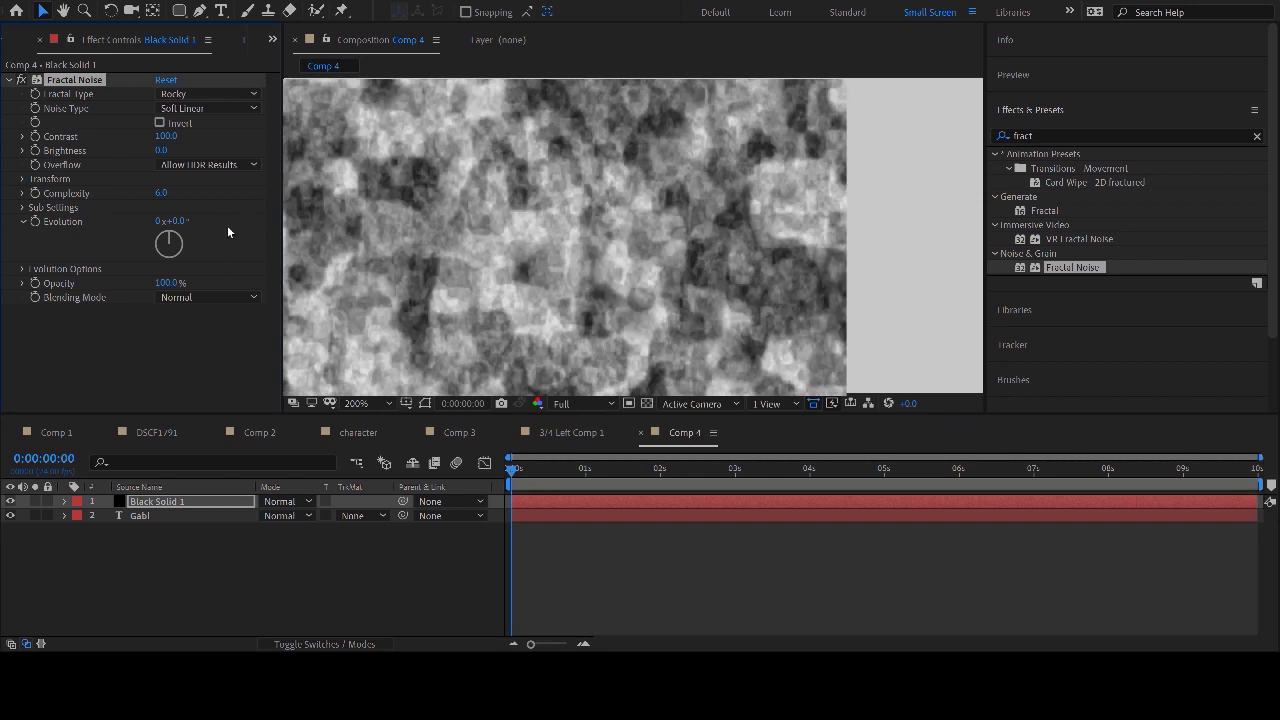
pyautogui.click(193, 121)
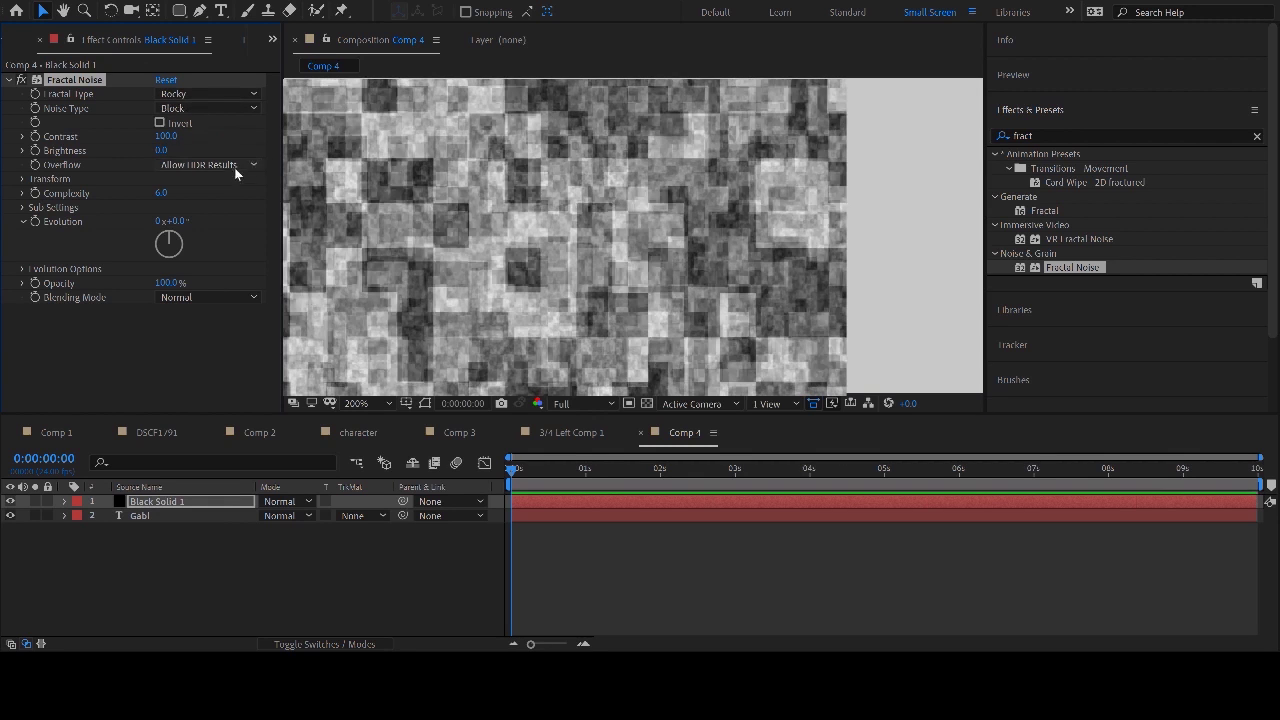
pyautogui.click(23, 180)
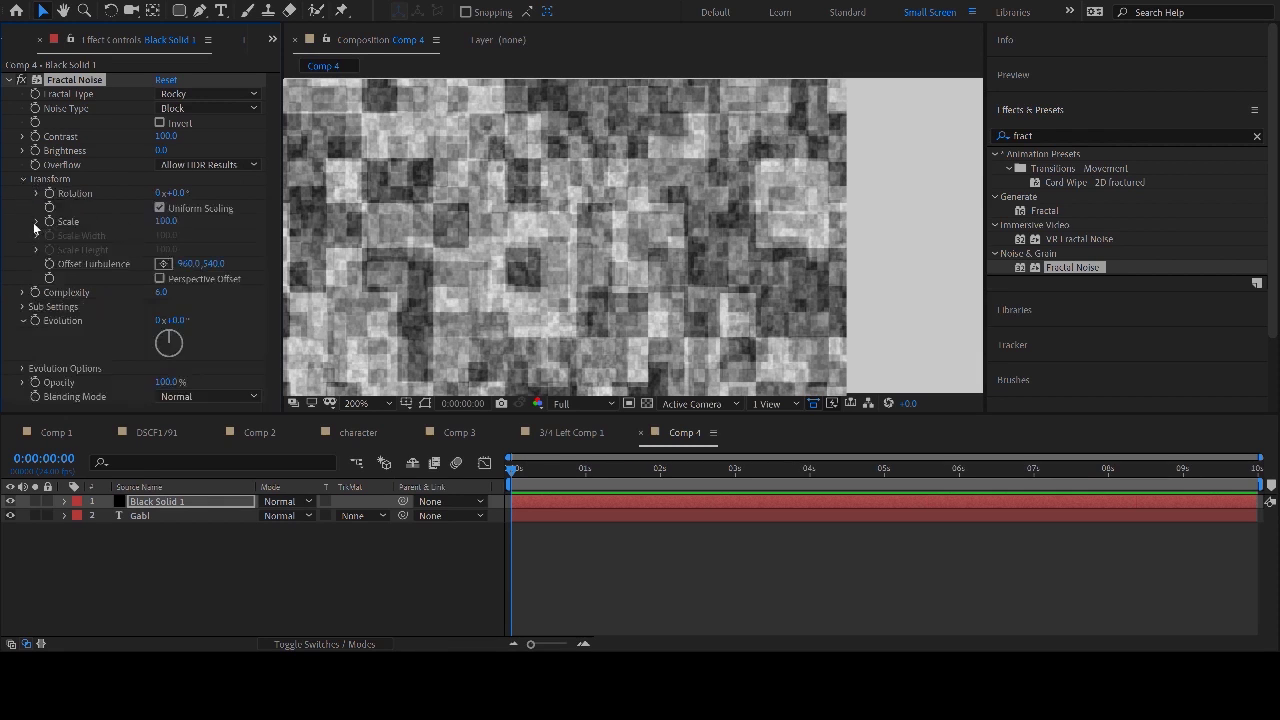
pyautogui.click(37, 222)
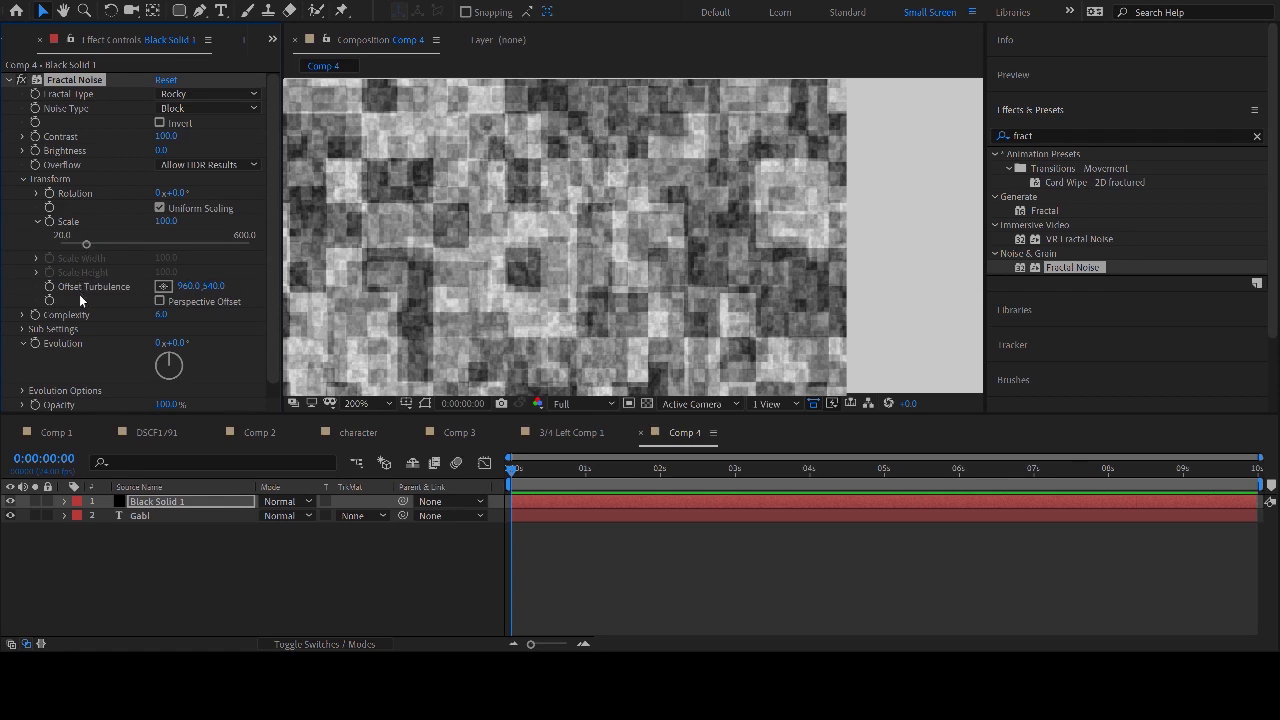
pyautogui.click(160, 208)
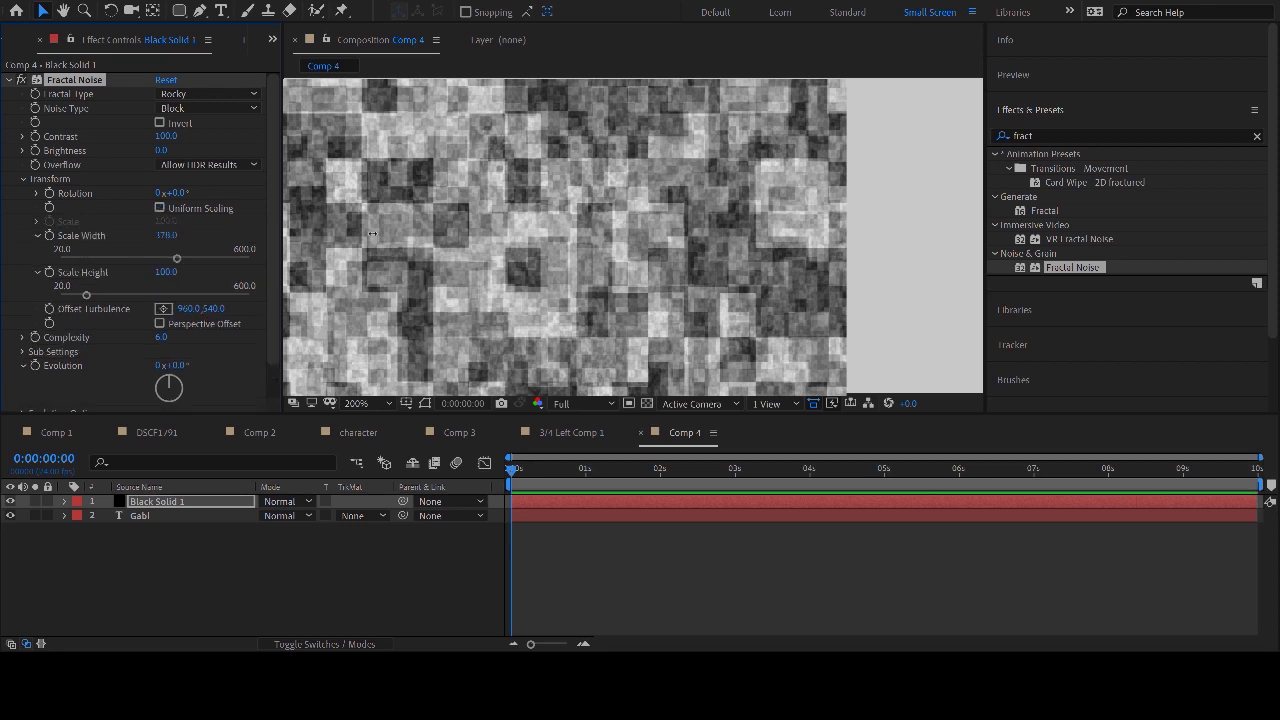
pyautogui.moveTo(165, 243); pyautogui.dragTo(402, 245)
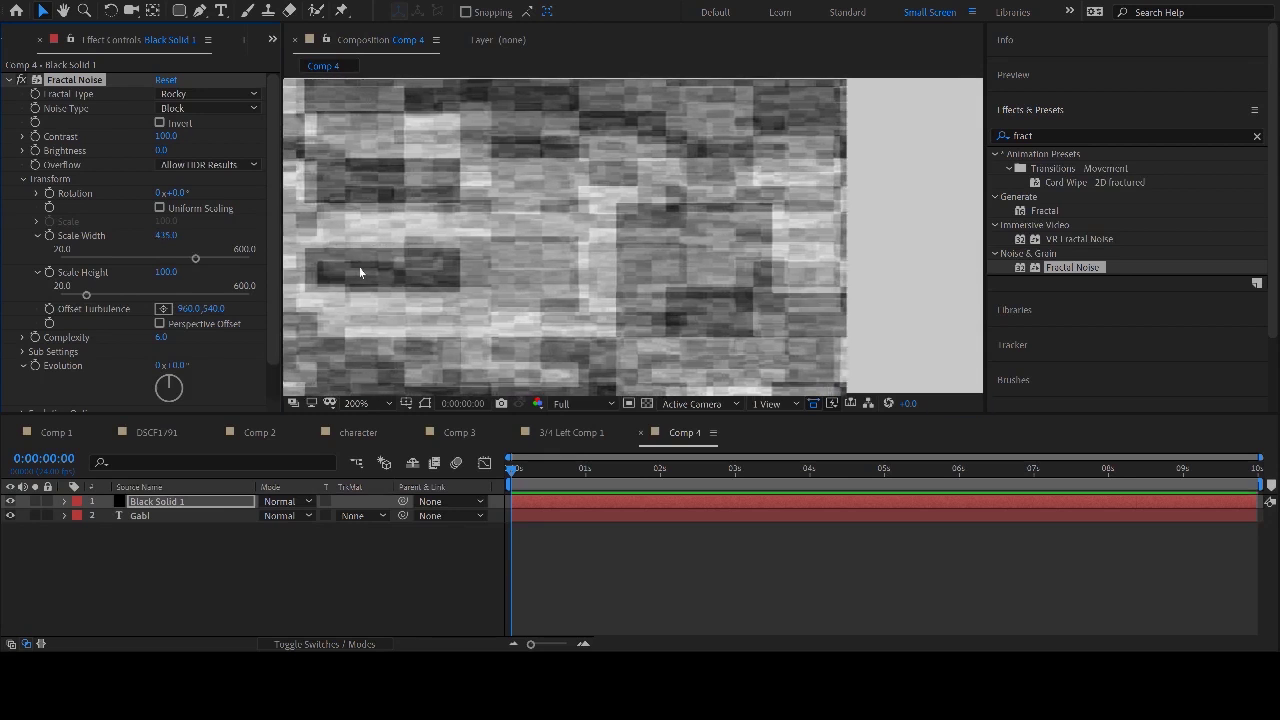
pyautogui.moveTo(136, 272); pyautogui.dragTo(105, 272)
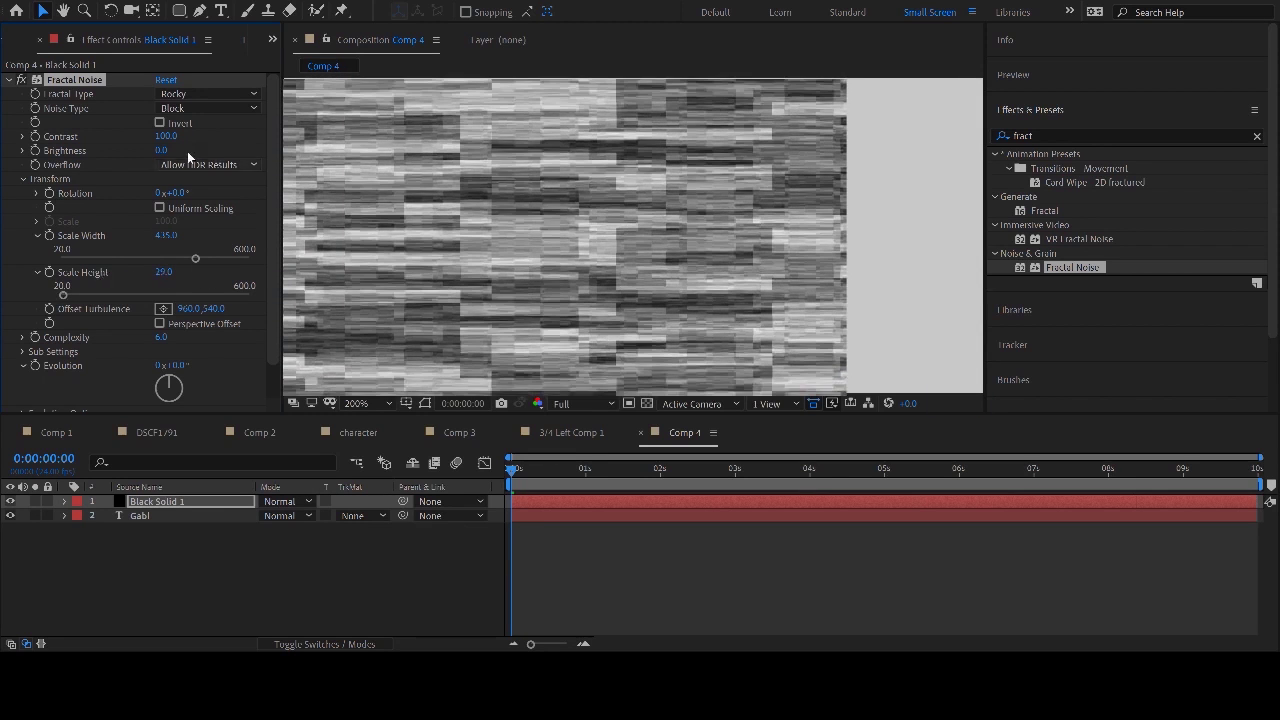
pyautogui.moveTo(160, 136); pyautogui.dragTo(229, 143)
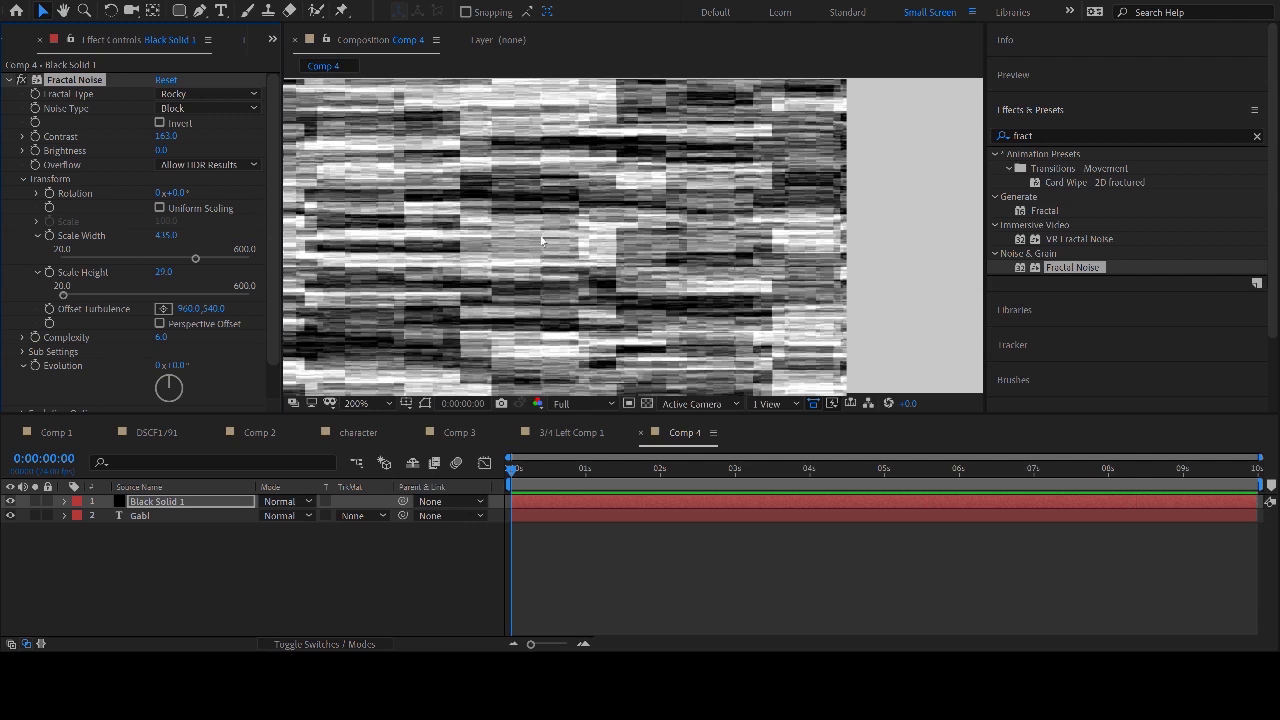
# - Pre-compose Black Solid 1 into Black Solid 1 Comp 1, then hide that layer in Comp 4
pyautogui.click(156, 504)
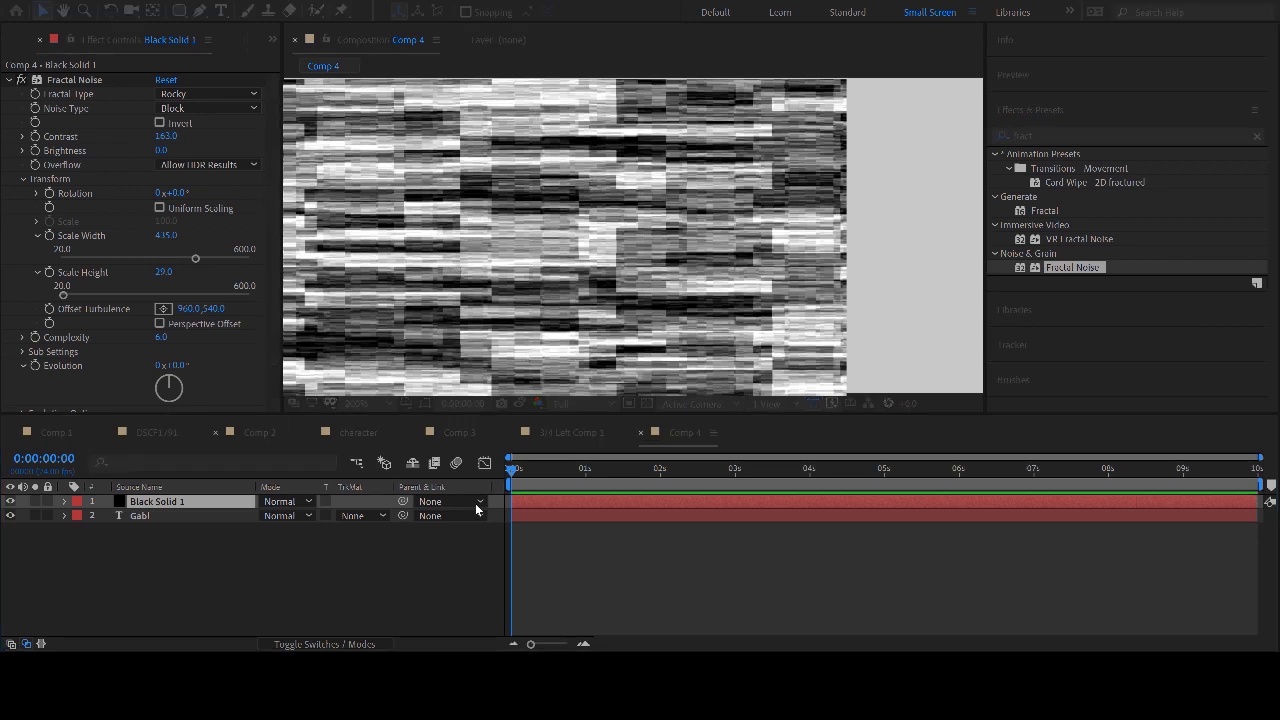
pyautogui.press('Return')
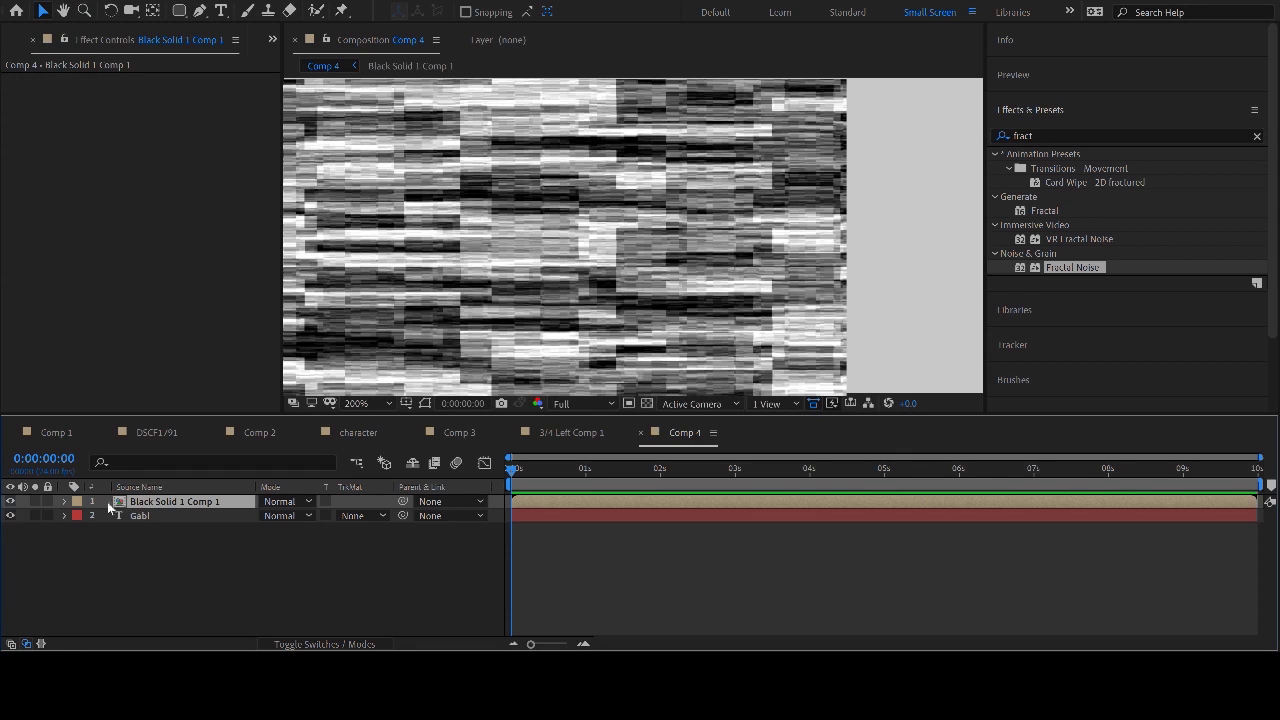
pyautogui.doubleClick(151, 503)
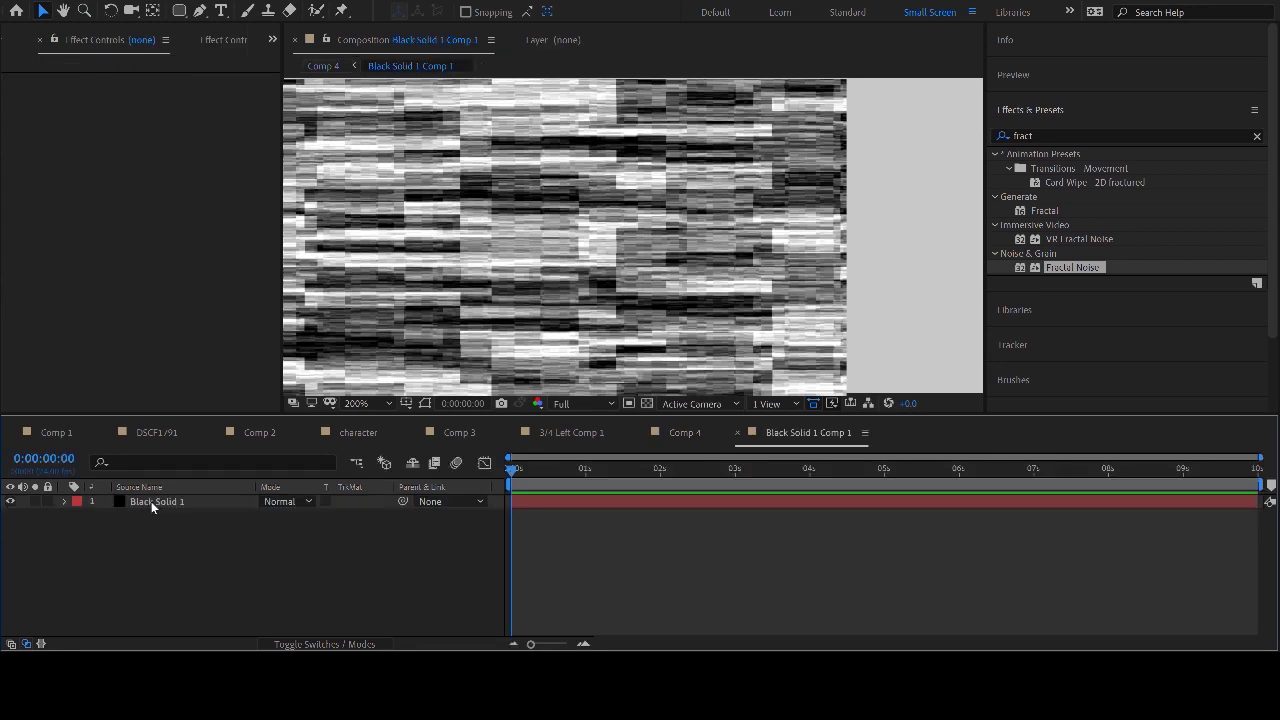
pyautogui.click(151, 501)
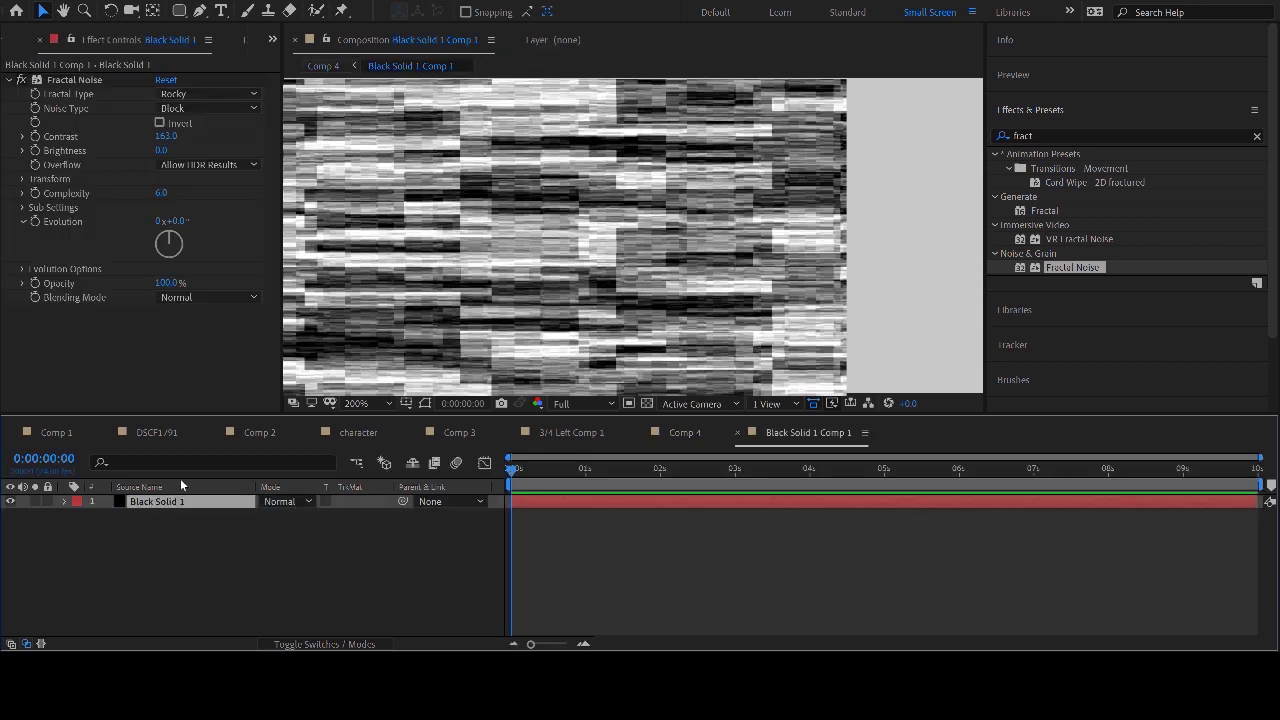
pyautogui.click(579, 435)
pyautogui.click(684, 432)
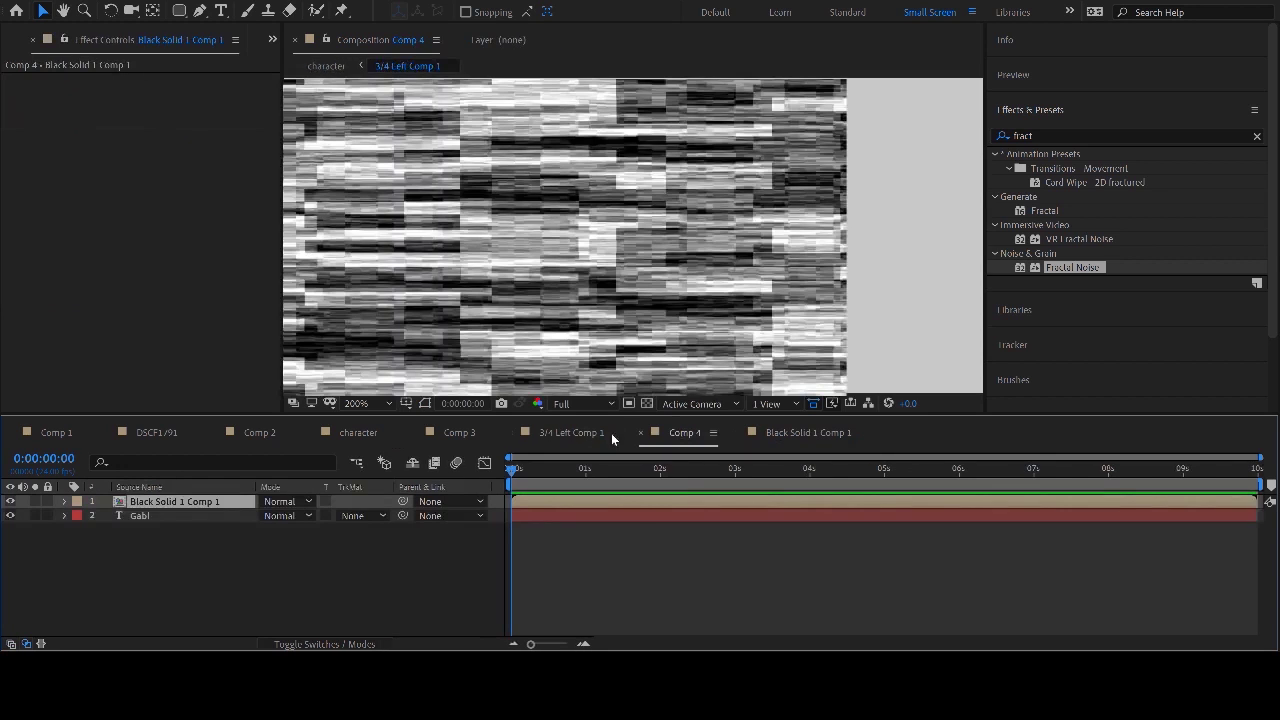
pyautogui.click(140, 516)
pyautogui.click(10, 501)
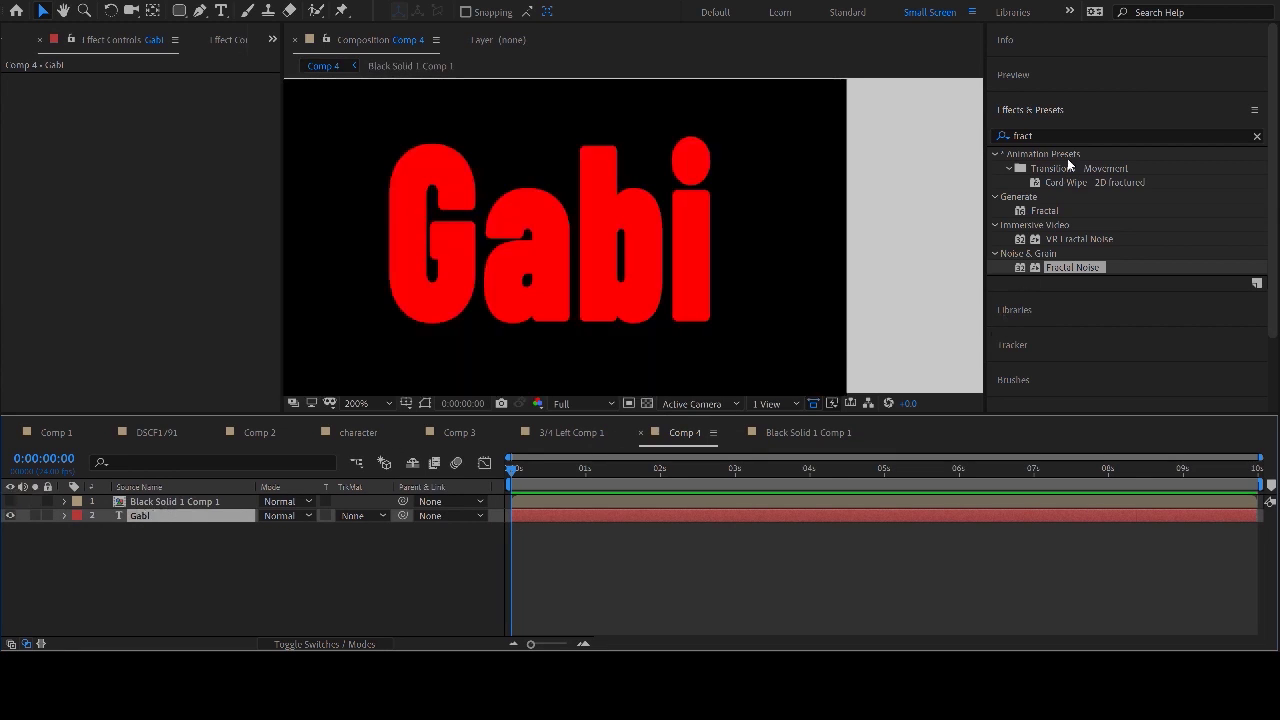
# - Apply the Displacement Map effect to the Gabi text layer
pyautogui.click(1056, 131)
pyautogui.click(1056, 130)
pyautogui.write('dis')
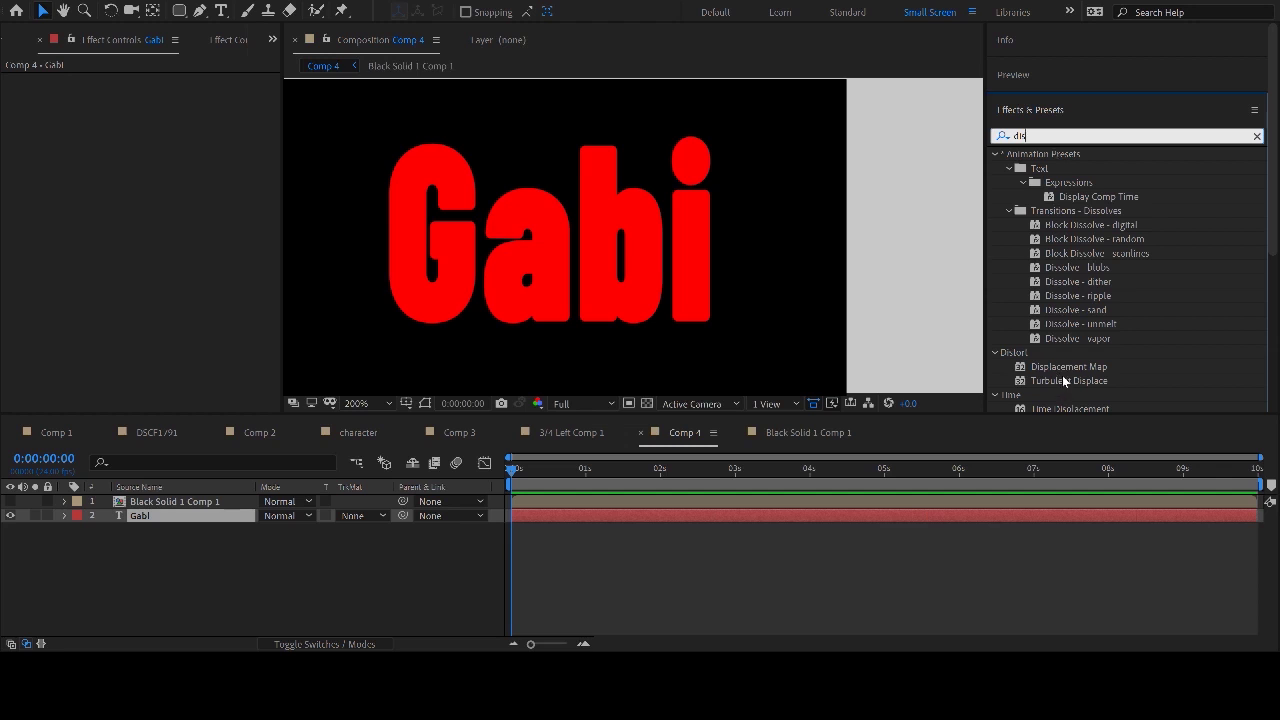
pyautogui.moveTo(1068, 366); pyautogui.dragTo(729, 512)
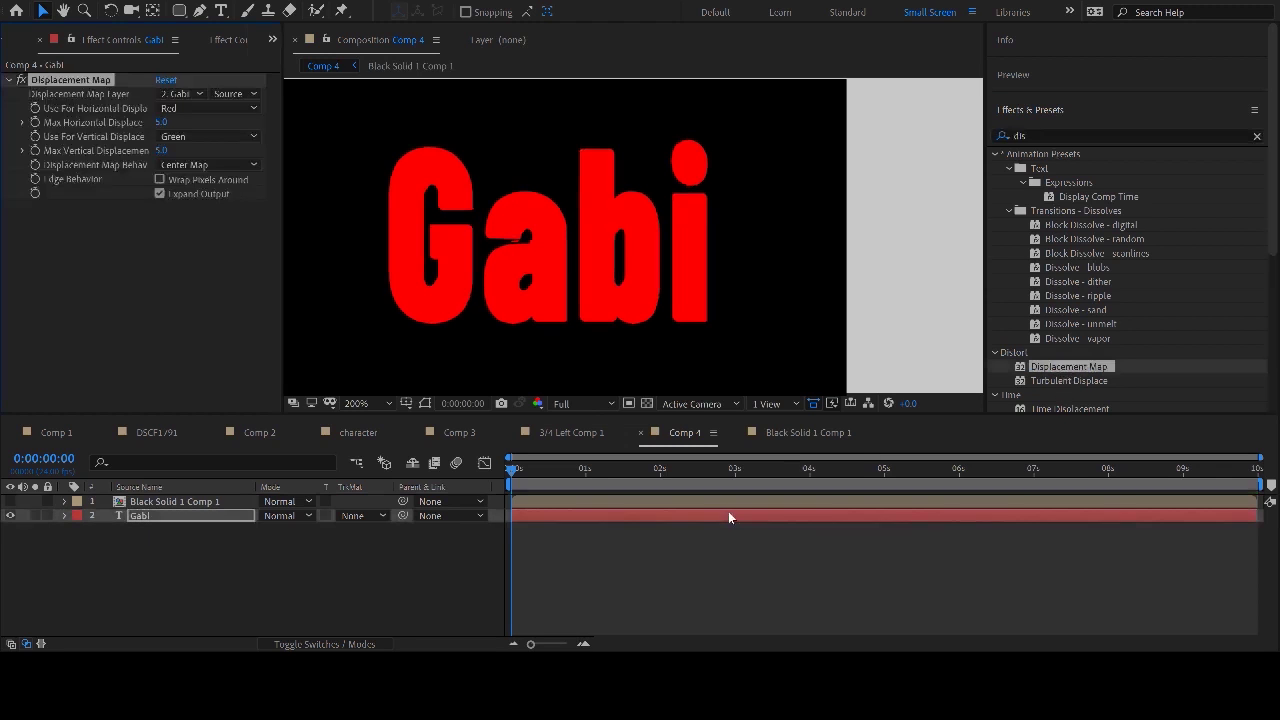
# - Use Black Solid 1 Comp 1 as the displacement map layer and raise horizontal displacement
pyautogui.click(183, 97)
pyautogui.click(190, 121)
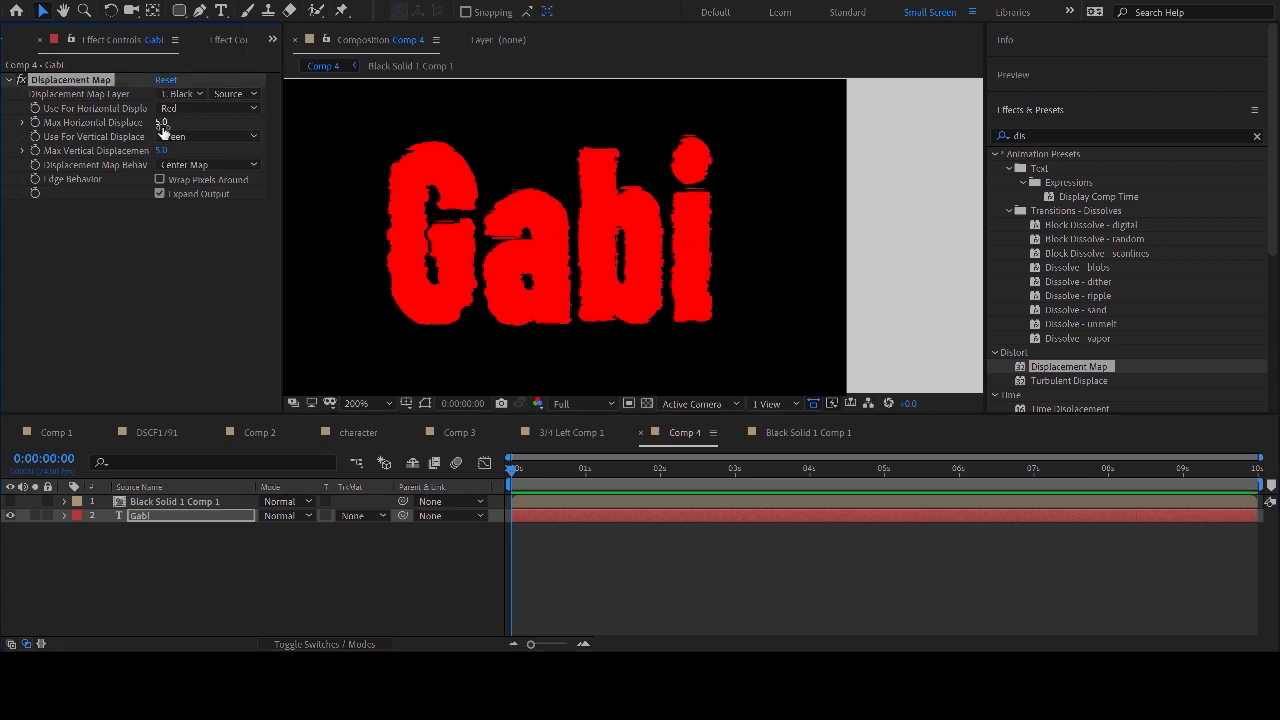
pyautogui.moveTo(162, 122)
pyautogui.mouseDown()
pyautogui.moveTo(210, 114)
pyautogui.moveTo(161, 122)
pyautogui.mouseUp()
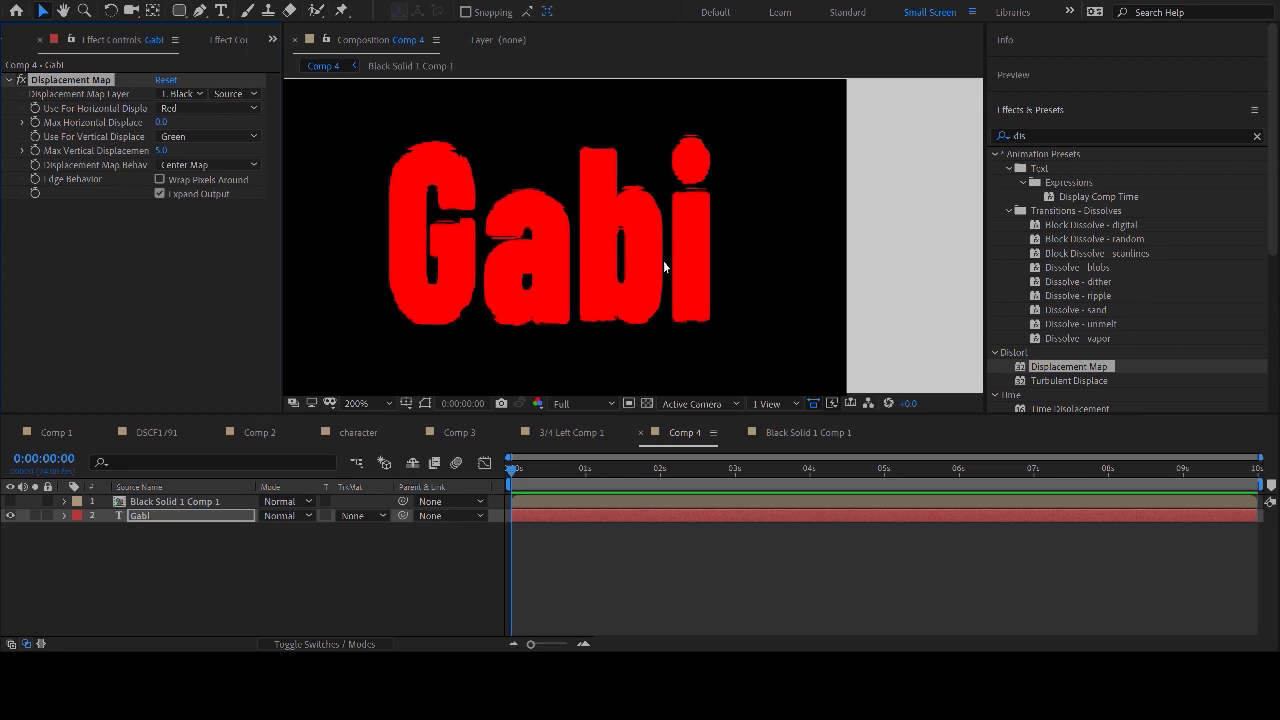
pyautogui.click(778, 436)
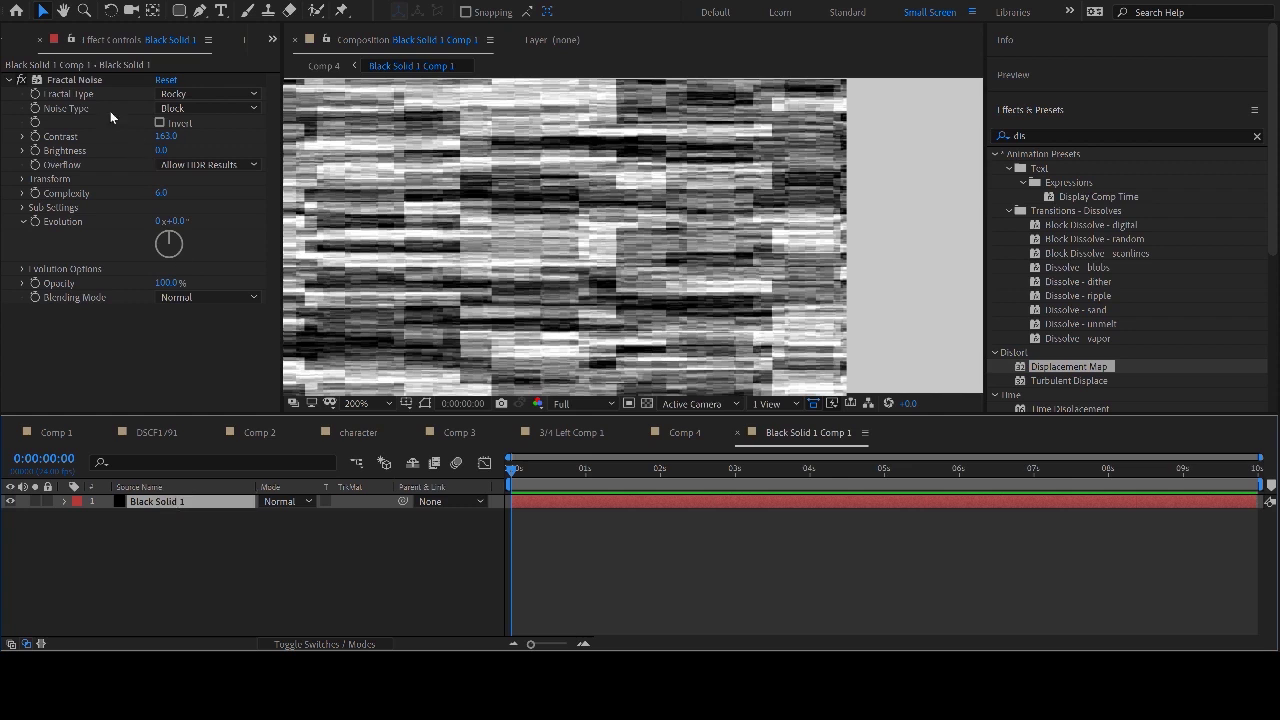
# - Lock Effect Controls and set Fractal Noise contrast 189, brightness -36, rotation 55°, scale 197 × 5
pyautogui.click(75, 46)
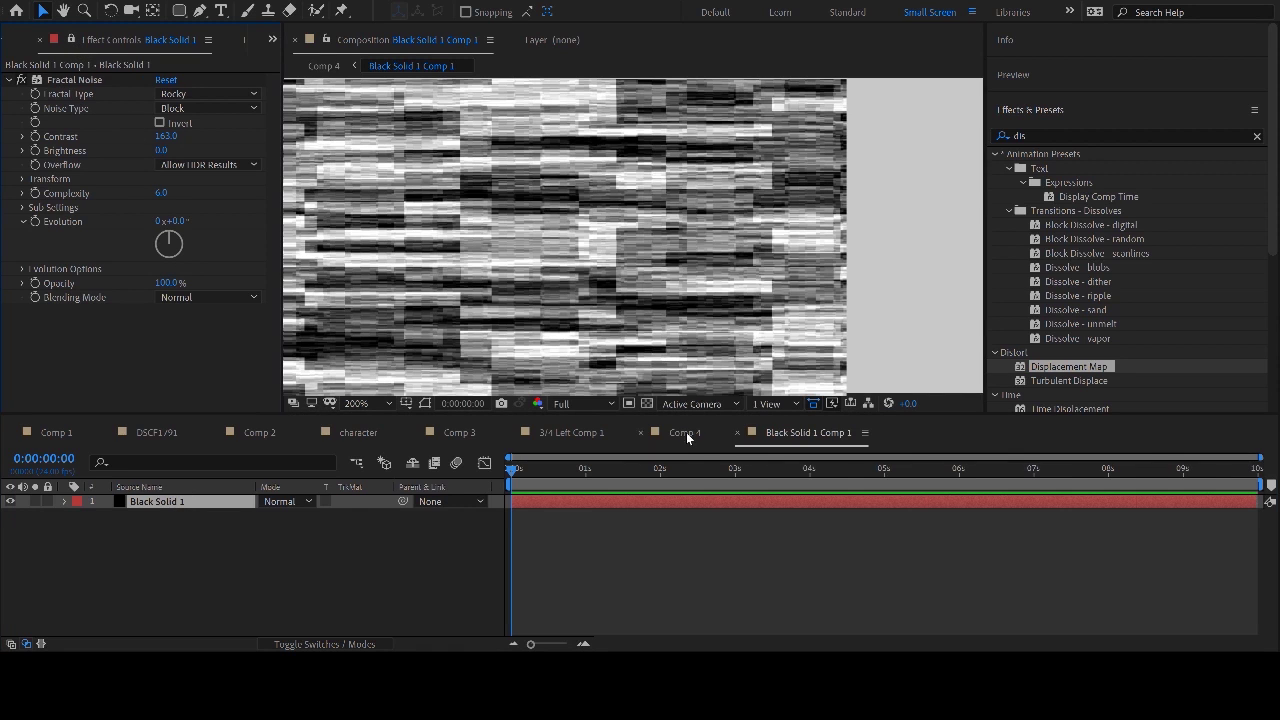
pyautogui.click(686, 432)
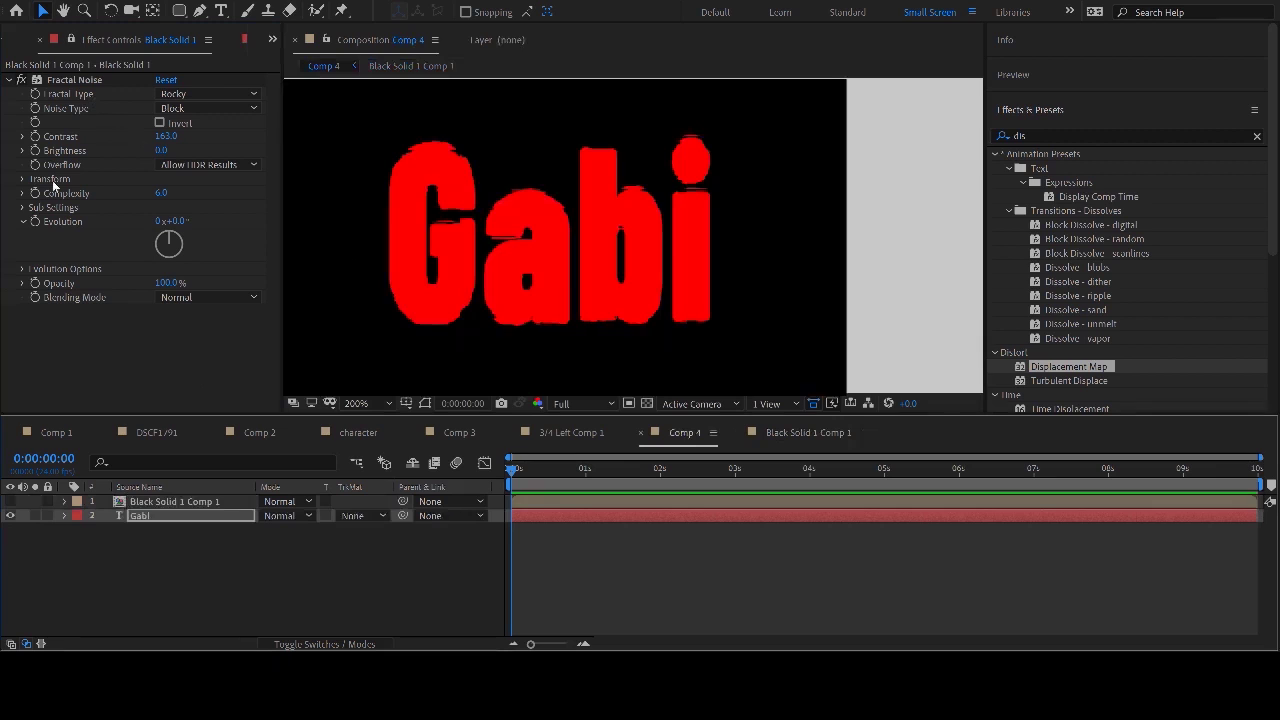
pyautogui.moveTo(165, 136); pyautogui.dragTo(150, 165)
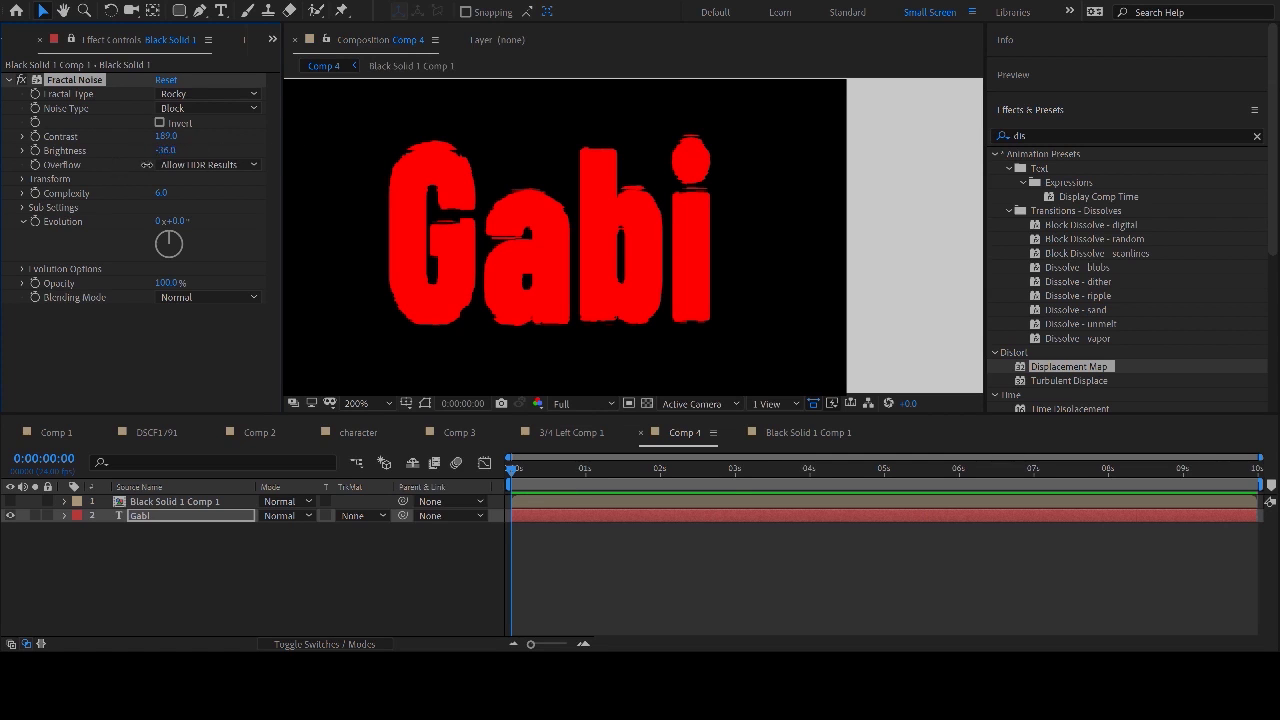
pyautogui.click(21, 179)
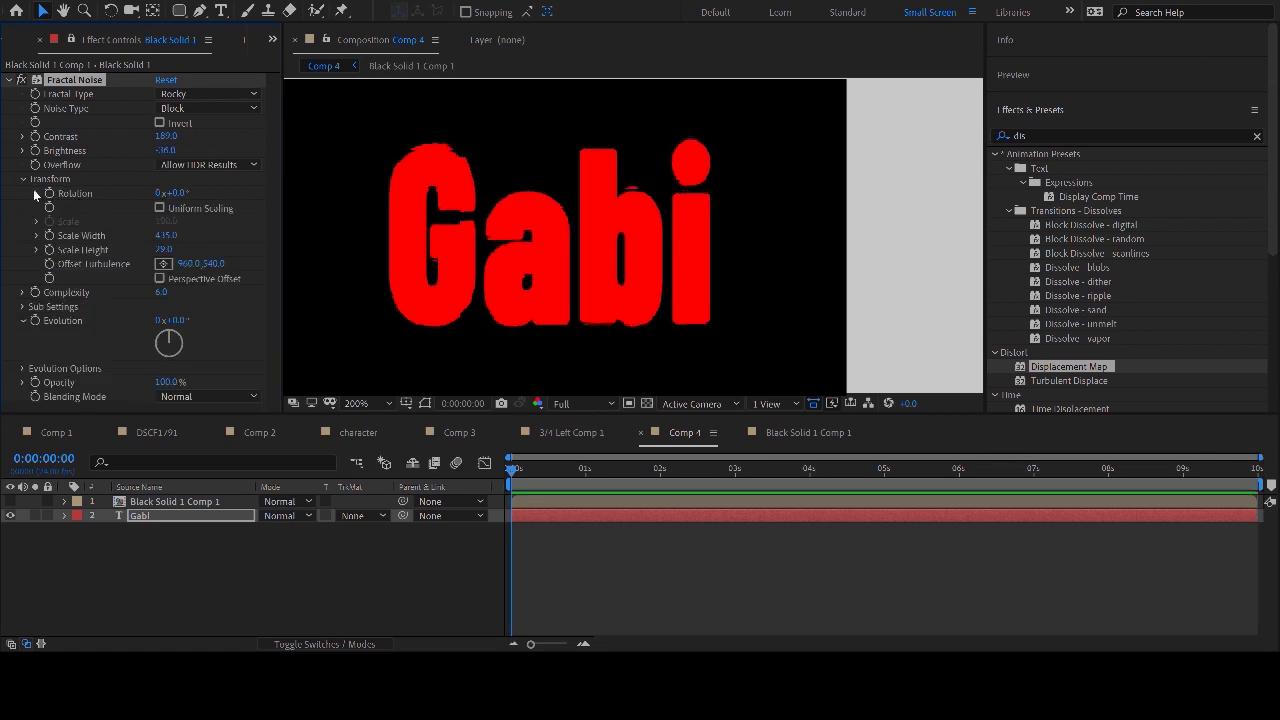
pyautogui.moveTo(172, 193); pyautogui.dragTo(253, 187)
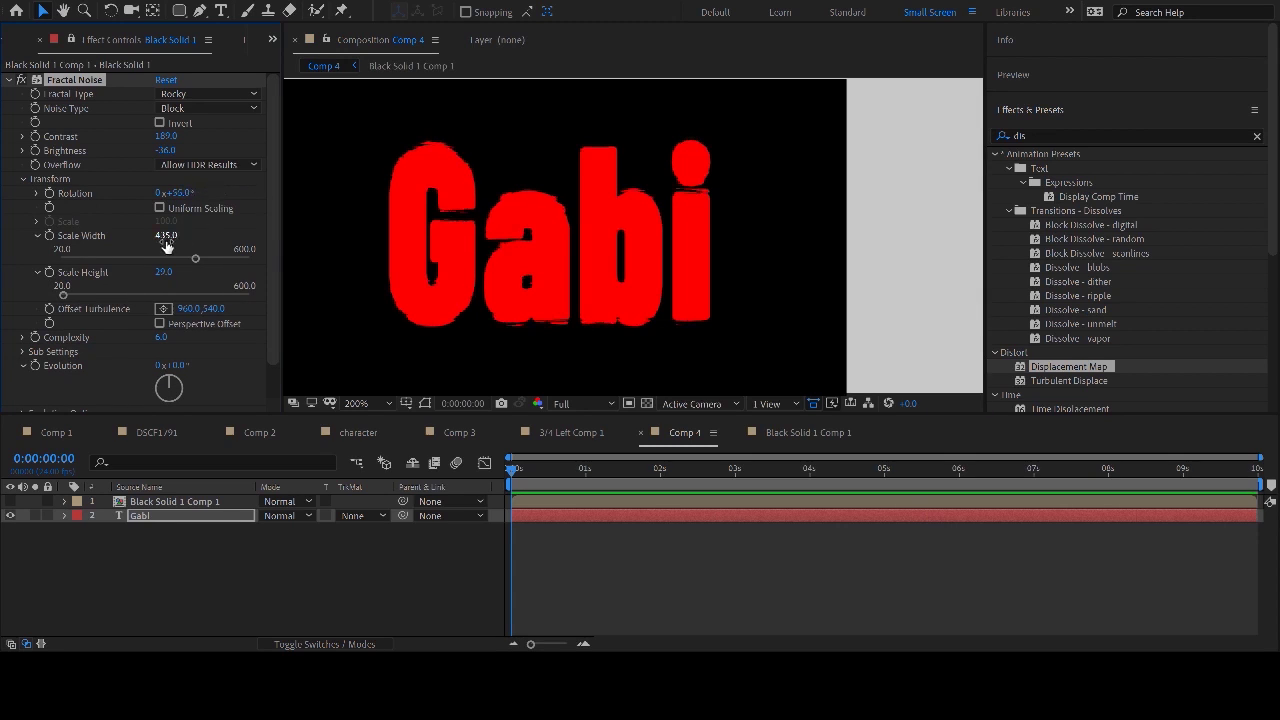
pyautogui.moveTo(172, 272); pyautogui.dragTo(184, 302)
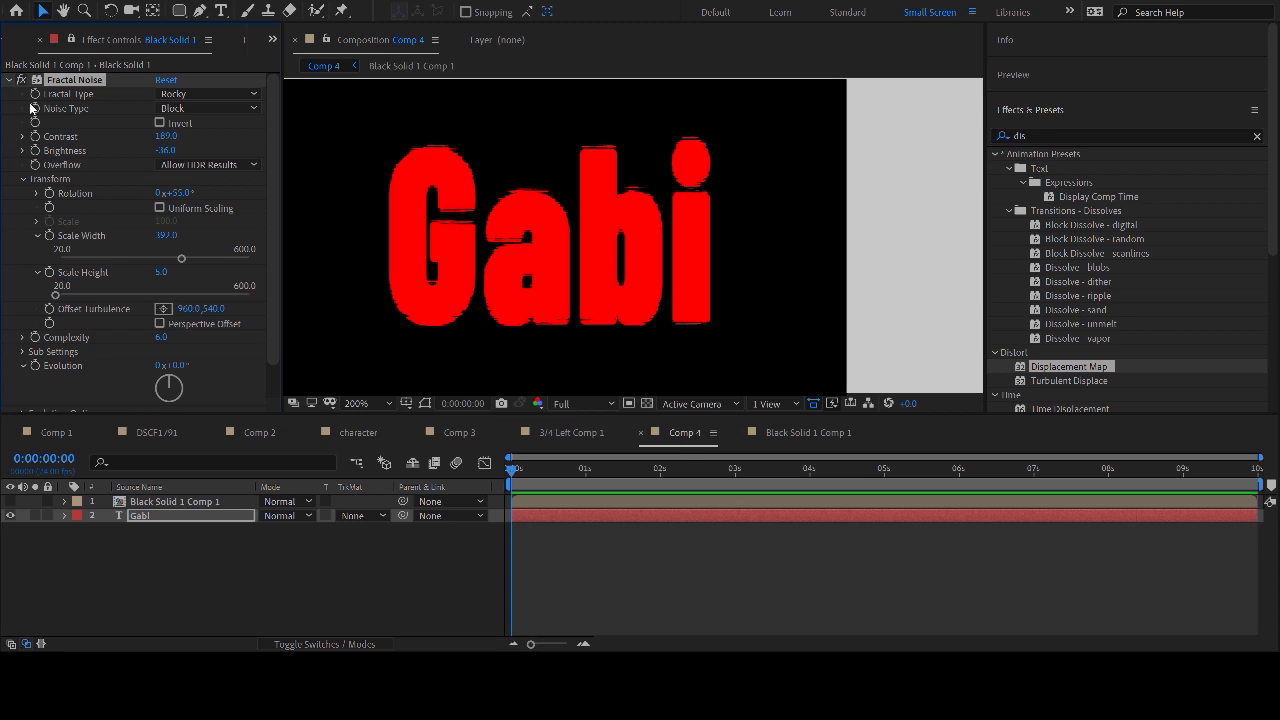
pyautogui.click(68, 40)
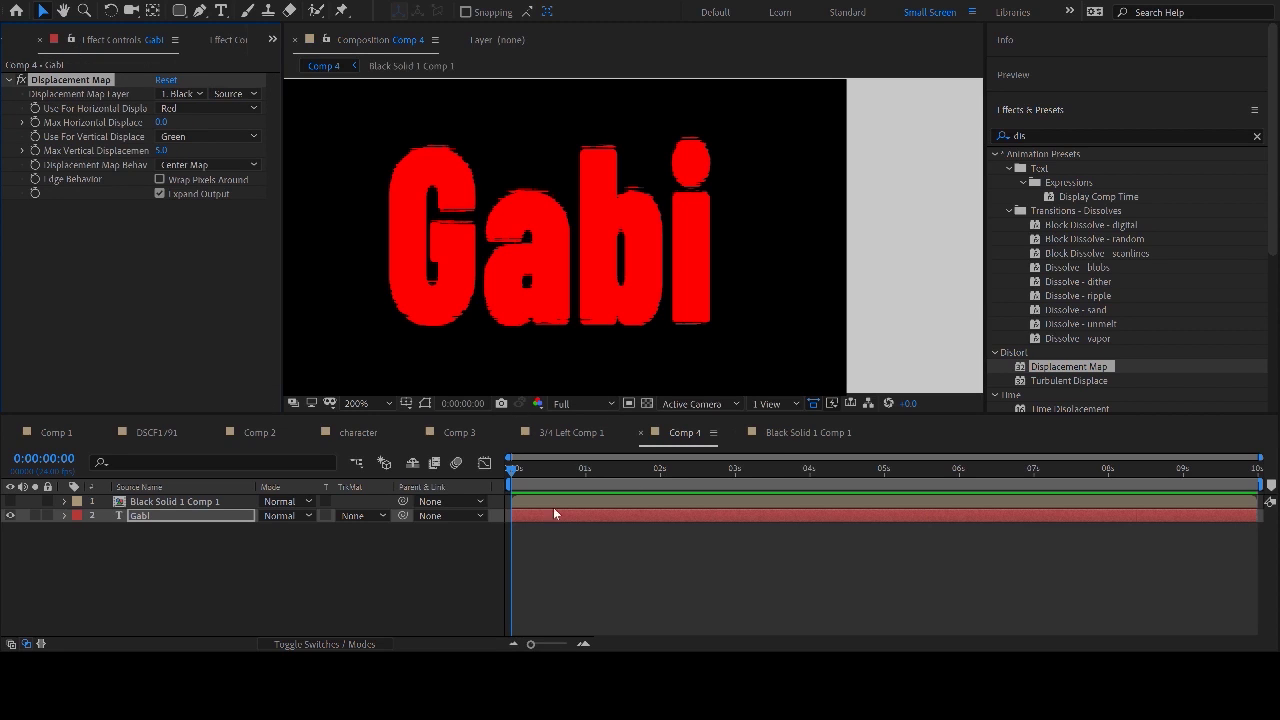
# - Select the Gabi layer and set Max Horizontal Displacement to 18.0
pyautogui.moveTo(554, 514); pyautogui.dragTo(558, 514)
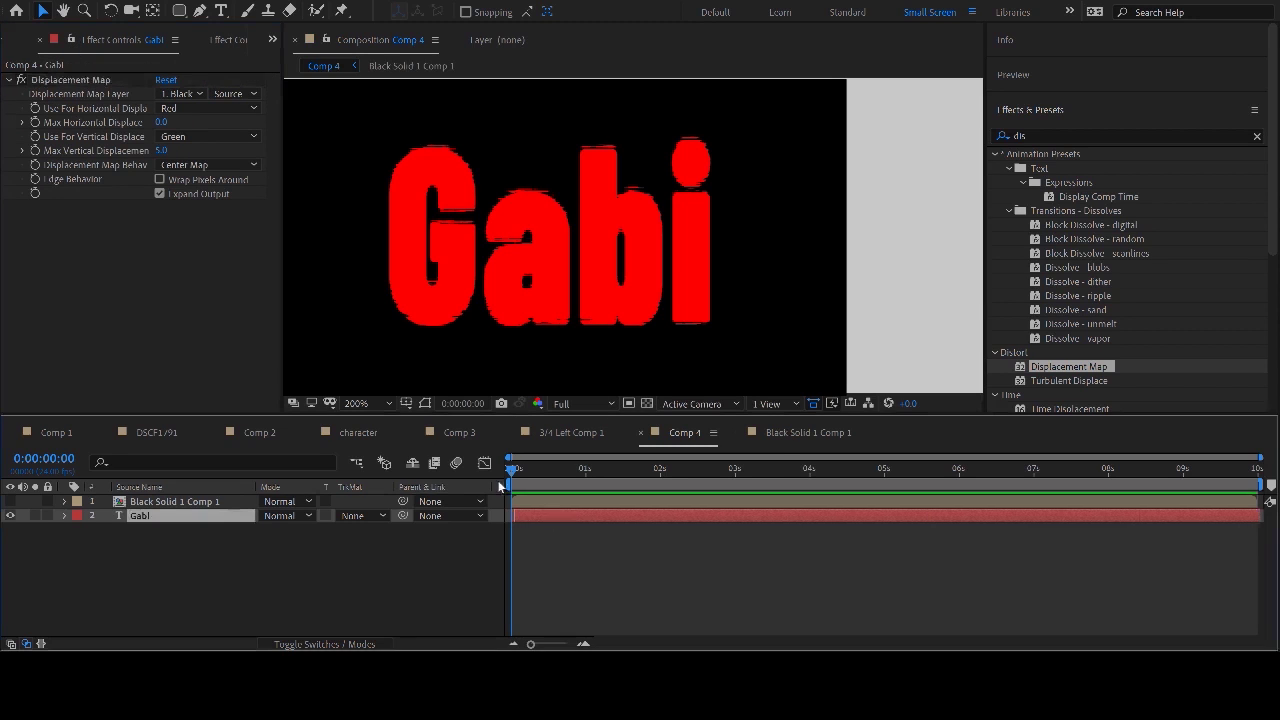
pyautogui.click(717, 499)
pyautogui.click(705, 515)
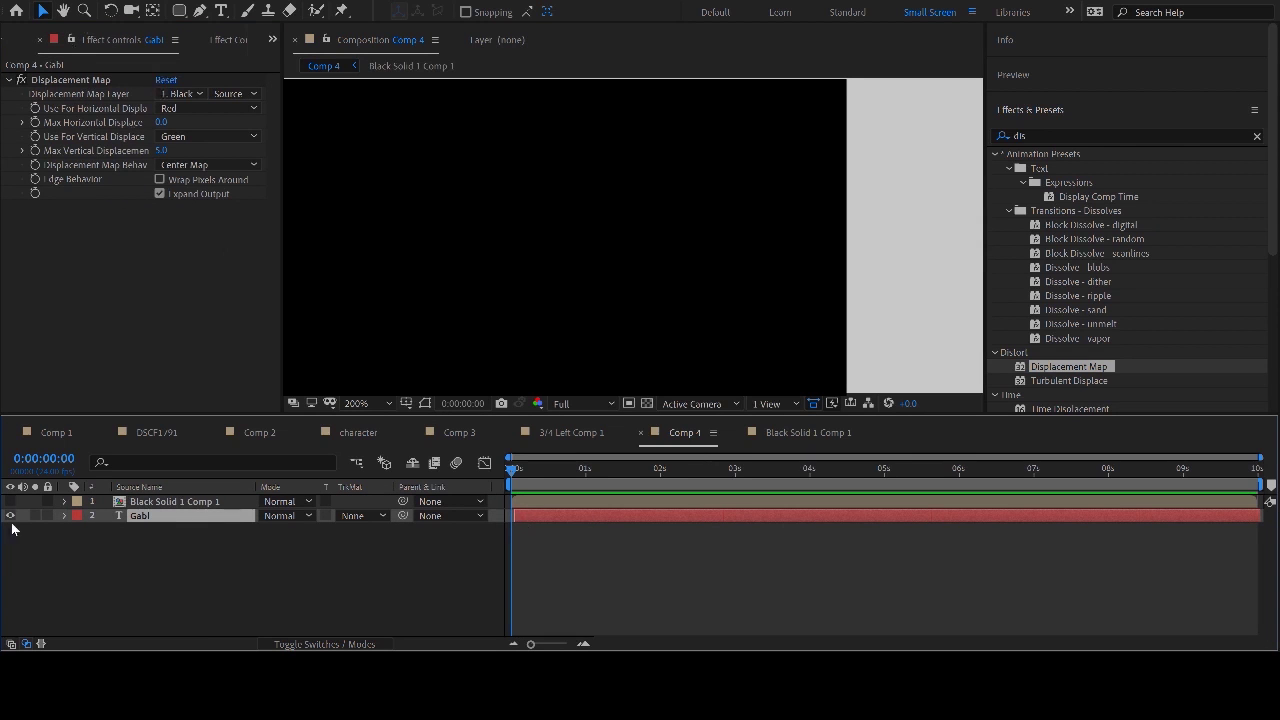
pyautogui.moveTo(160, 122); pyautogui.dragTo(172, 122)
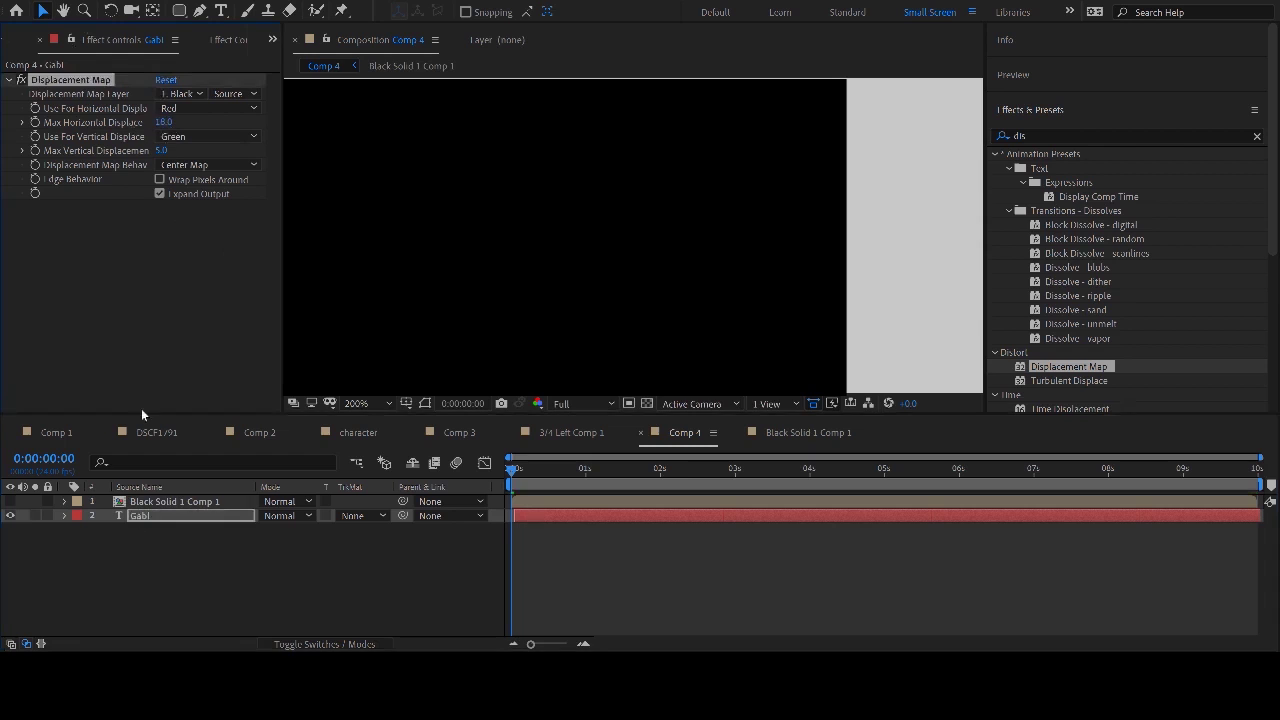
# - Check the noise precomp, return to Comp 4, and make the Gabi layer visible again
pyautogui.click(817, 432)
pyautogui.click(73, 42)
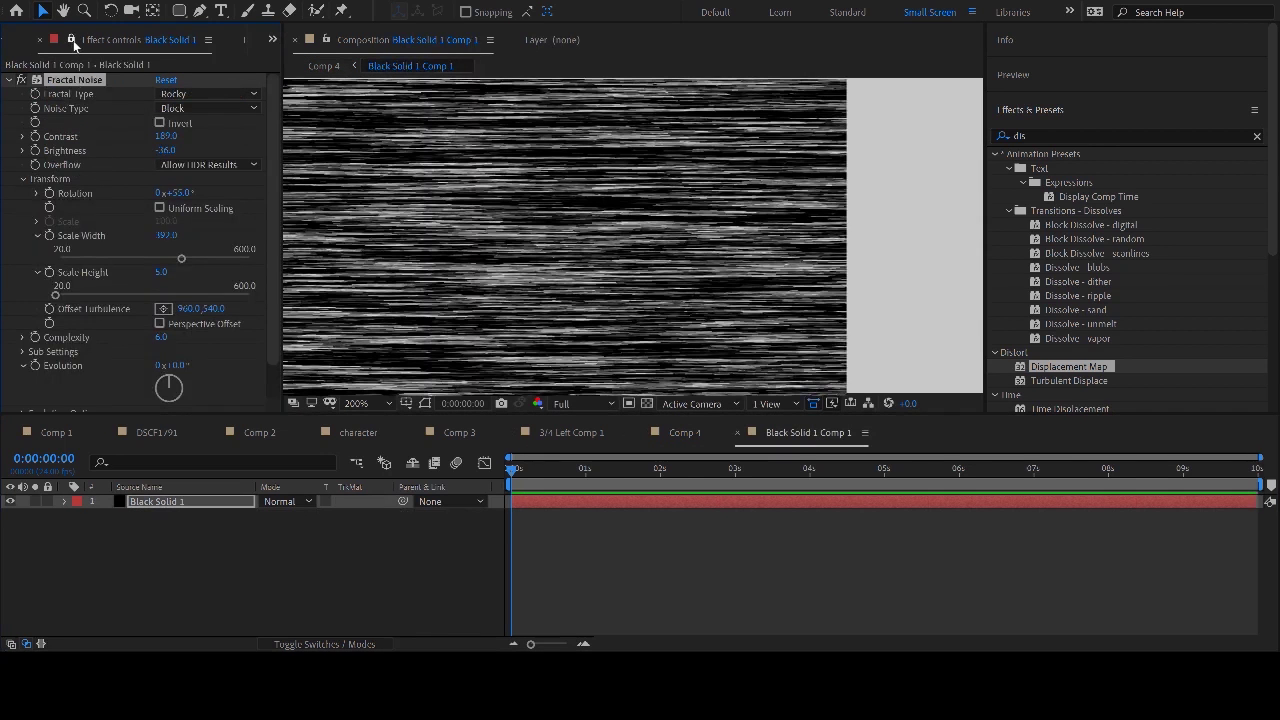
pyautogui.click(691, 436)
pyautogui.click(157, 516)
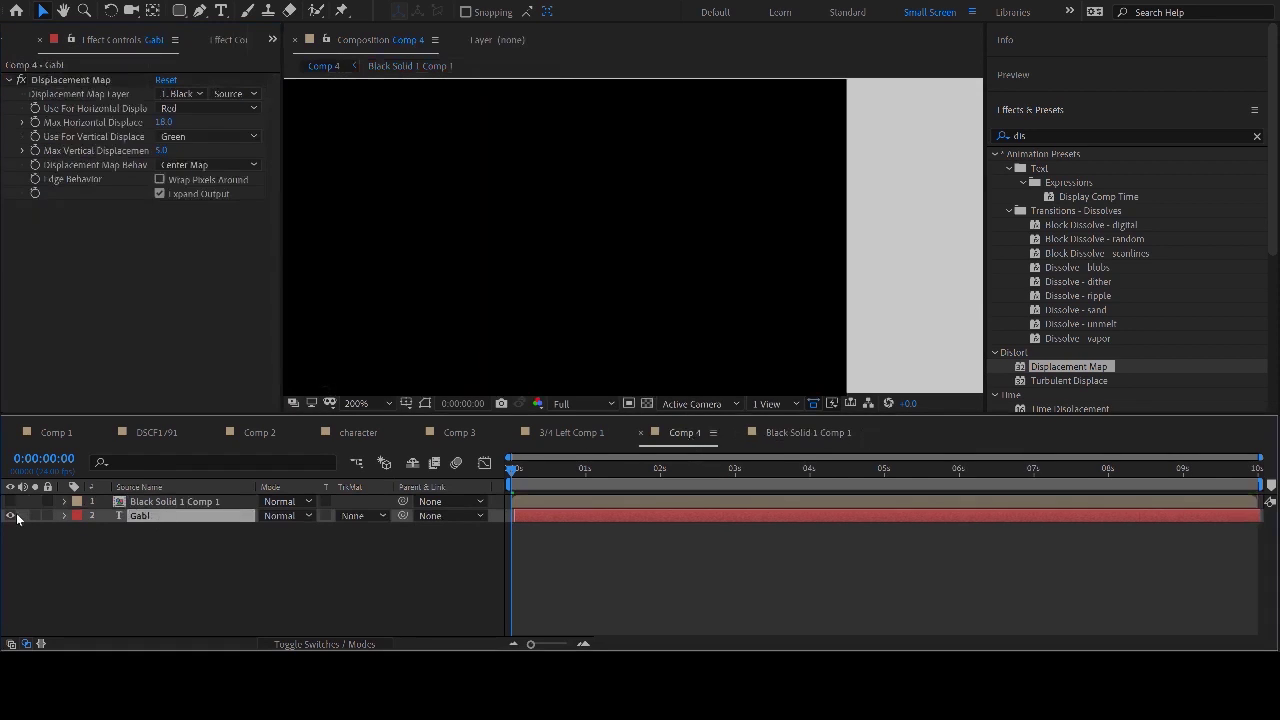
pyautogui.click(21, 84)
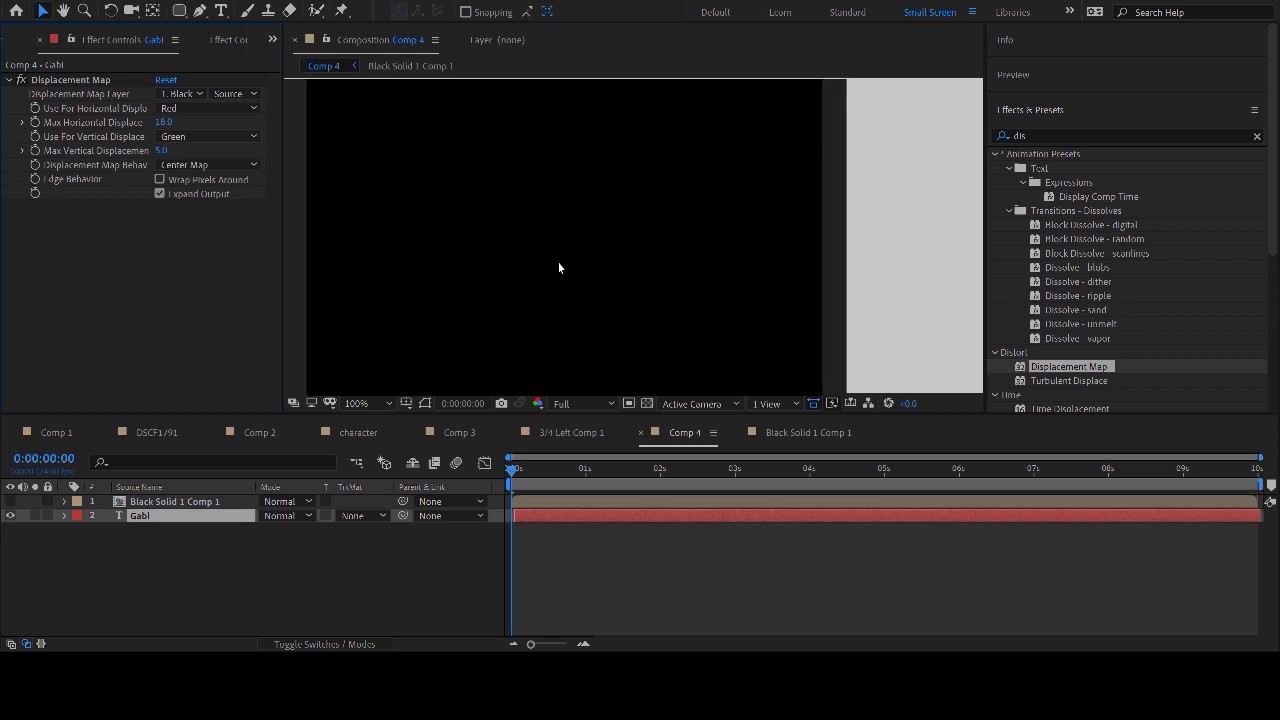
pyautogui.scroll(-2, 557, 266)
pyautogui.click(10, 515)
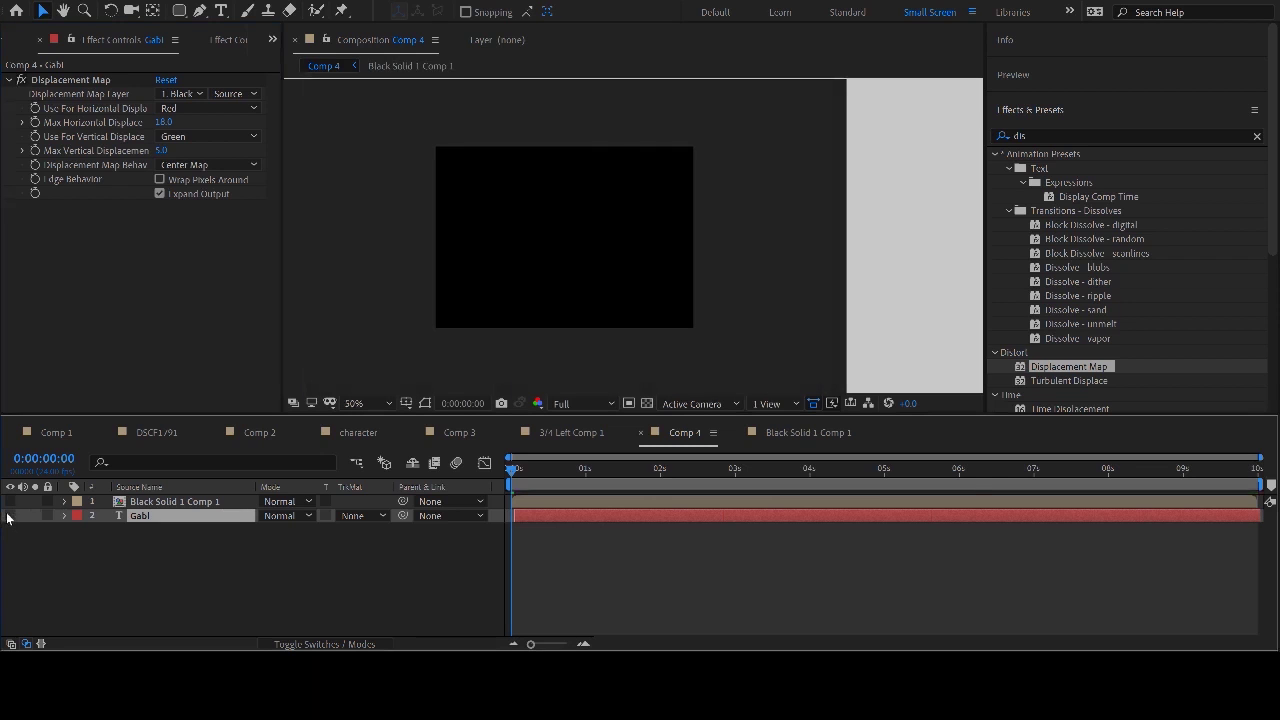
# - Make the Gabi text fill white and preview it from frame 9 at 200% zoom
pyautogui.hotkey('ctrl', 't')
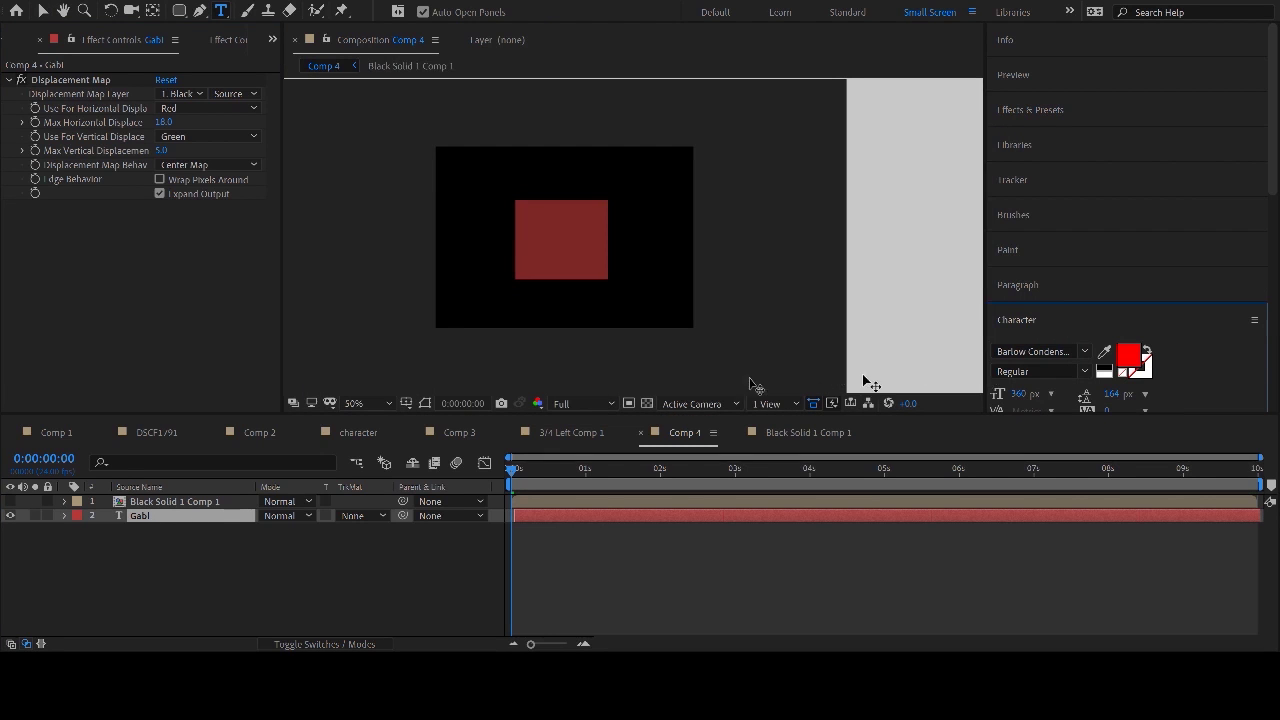
pyautogui.click(1108, 377)
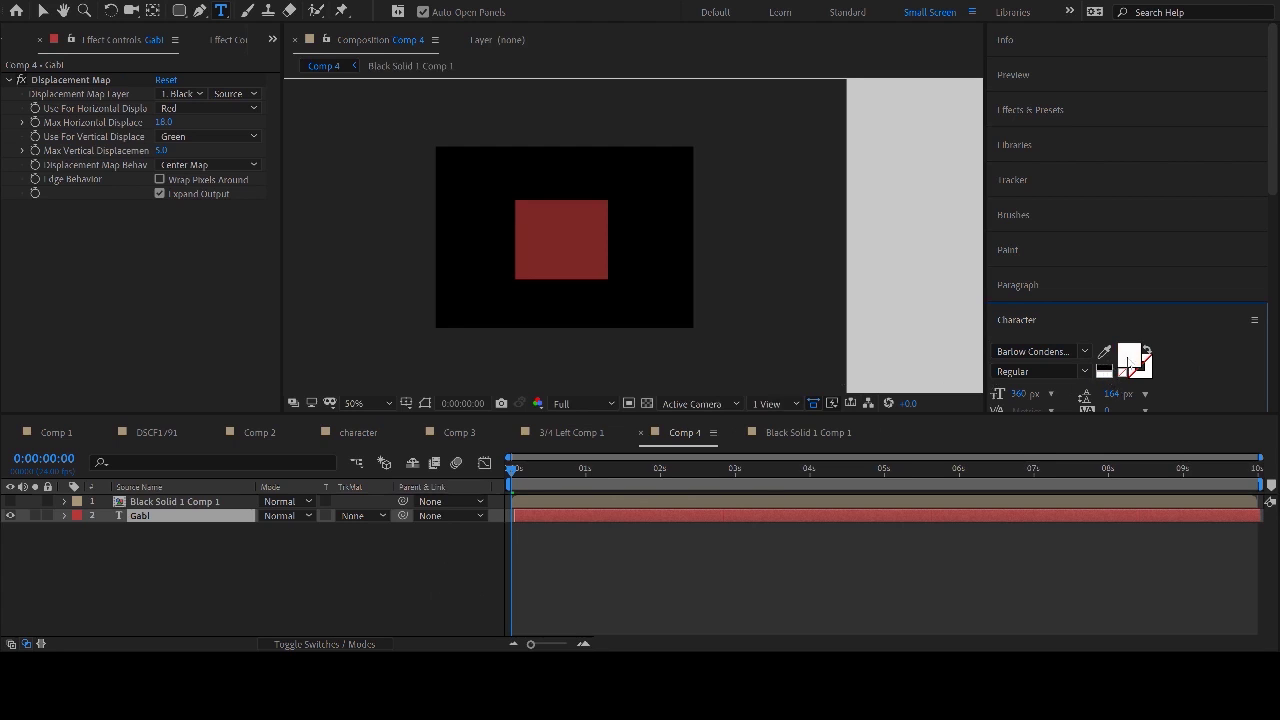
pyautogui.click(576, 510)
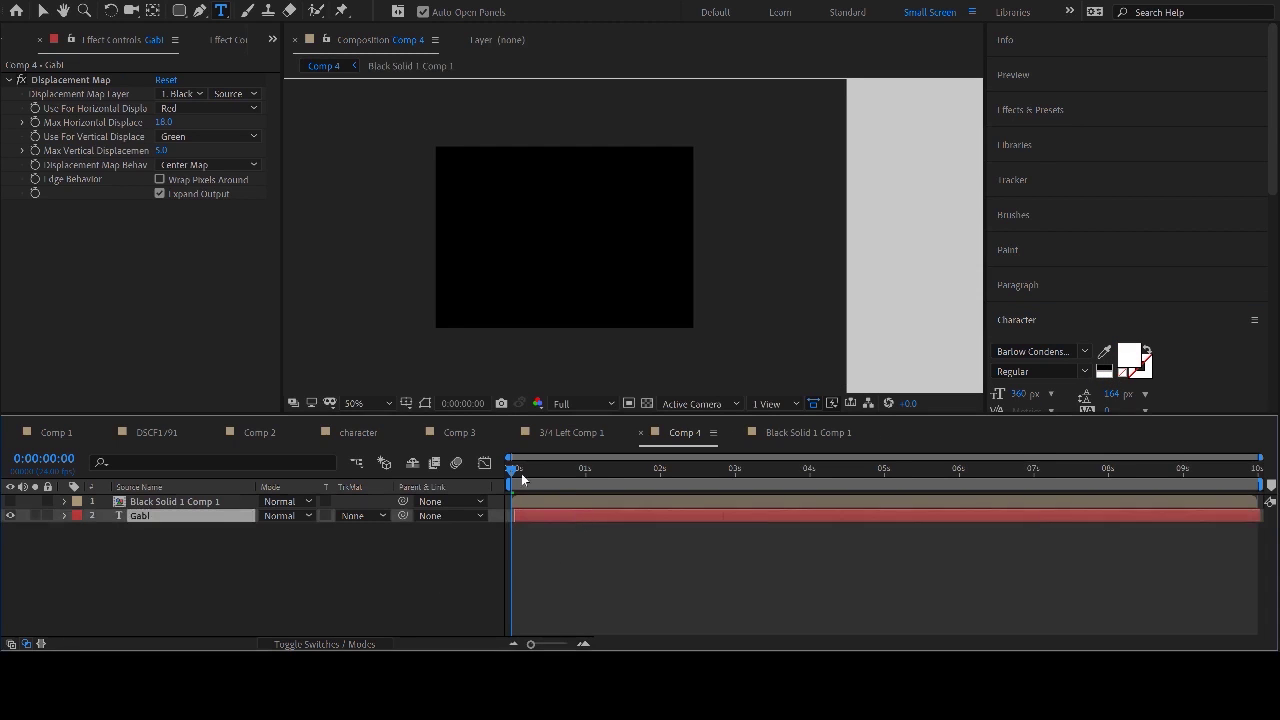
pyautogui.moveTo(521, 480); pyautogui.dragTo(540, 477)
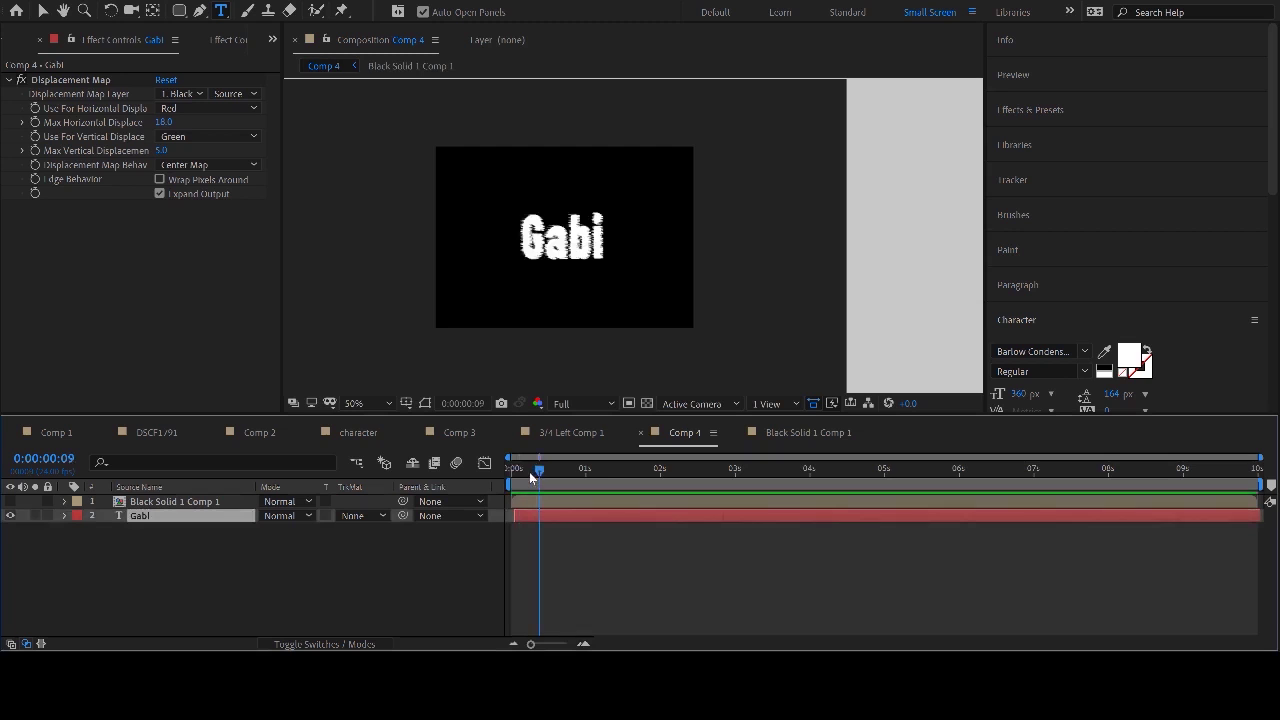
pyautogui.press('space')
pyautogui.press('.')
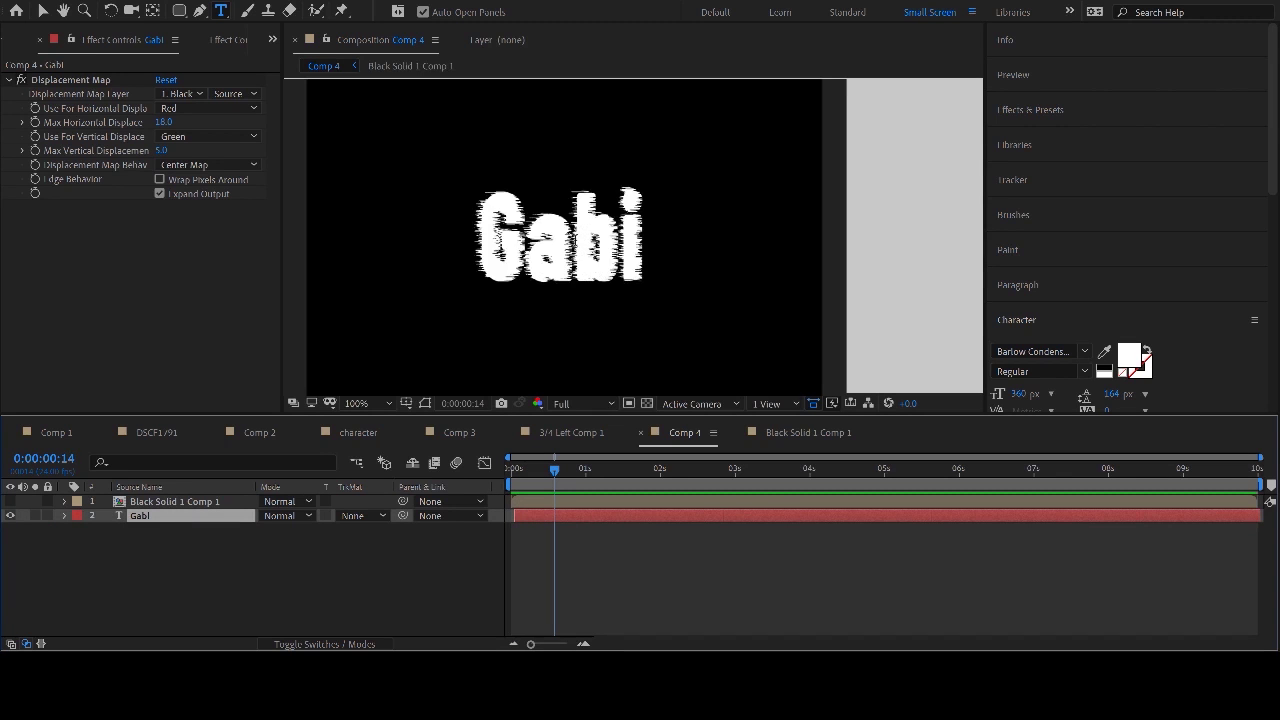
pyautogui.press('.')
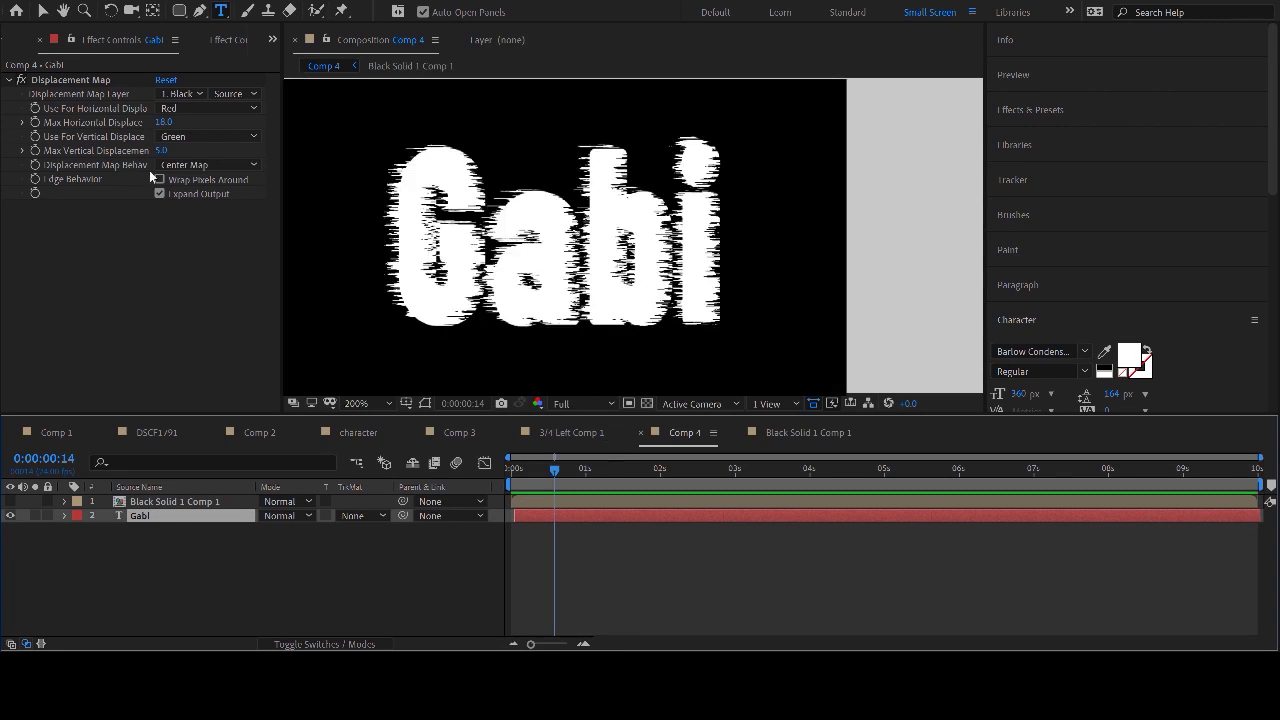
# - Set Max Vertical Displacement to 0, horizontal source to Luminance, and horizontal amount to 0
pyautogui.moveTo(162, 122)
pyautogui.mouseDown()
pyautogui.moveTo(145, 124)
pyautogui.moveTo(161, 122)
pyautogui.mouseUp()
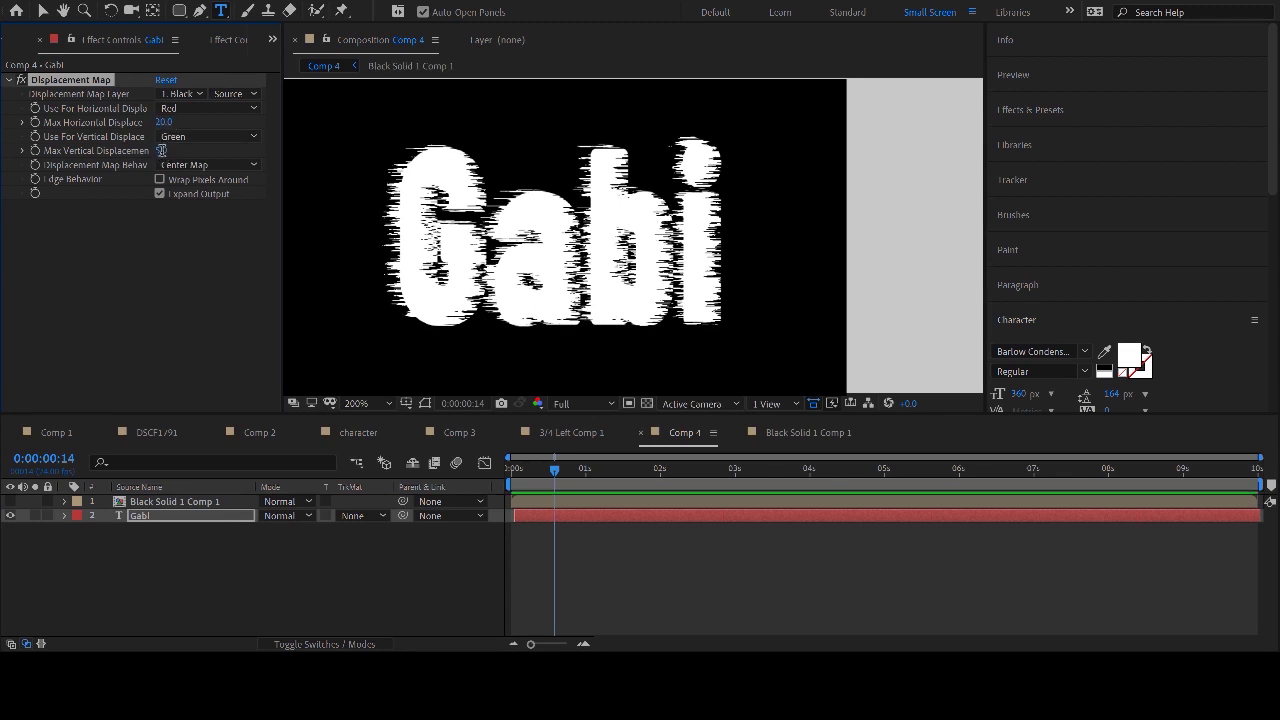
pyautogui.click(161, 150)
pyautogui.write('0')
pyautogui.press('Return')
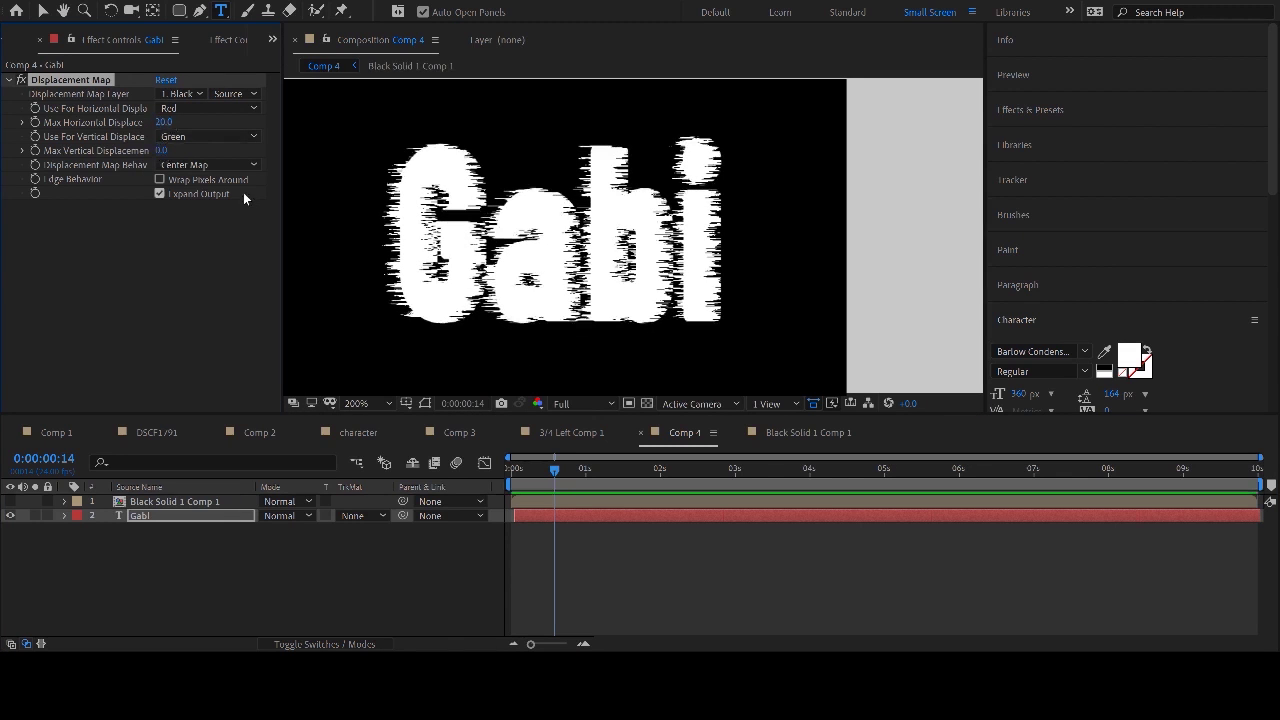
pyautogui.moveTo(162, 122)
pyautogui.mouseDown()
pyautogui.moveTo(181, 122)
pyautogui.moveTo(149, 121)
pyautogui.moveTo(173, 109)
pyautogui.mouseUp()
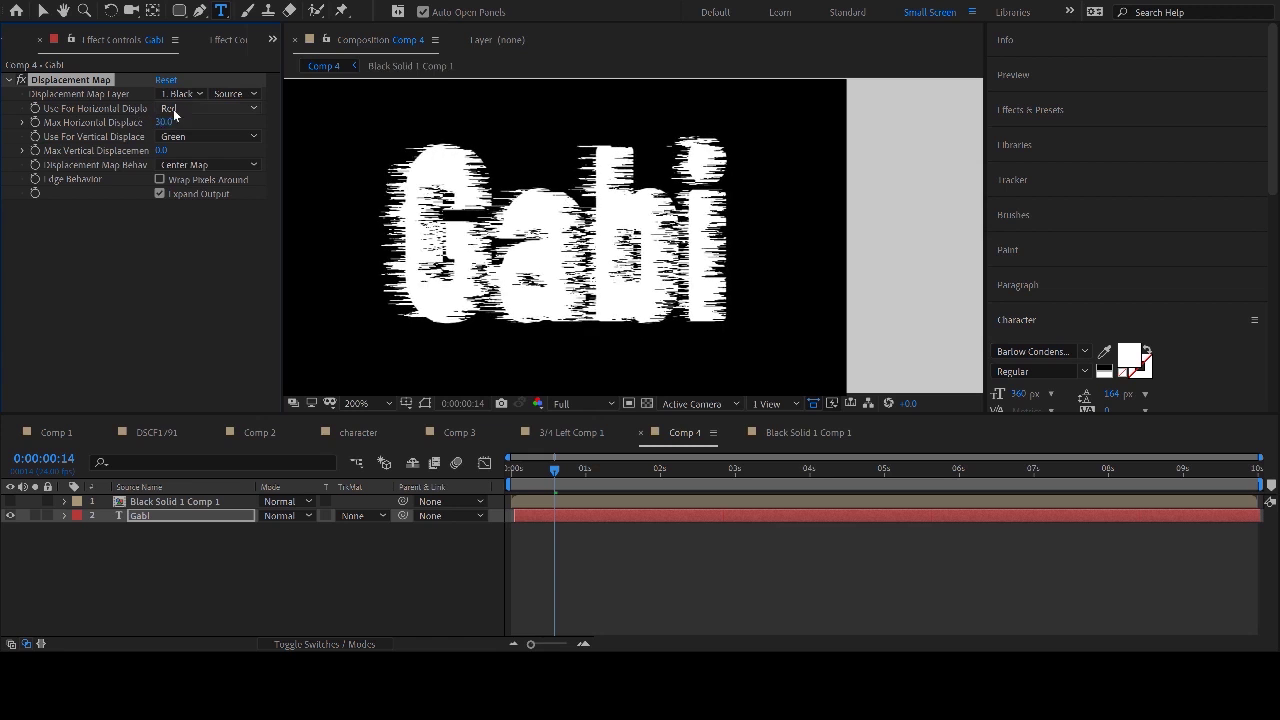
pyautogui.click(200, 184)
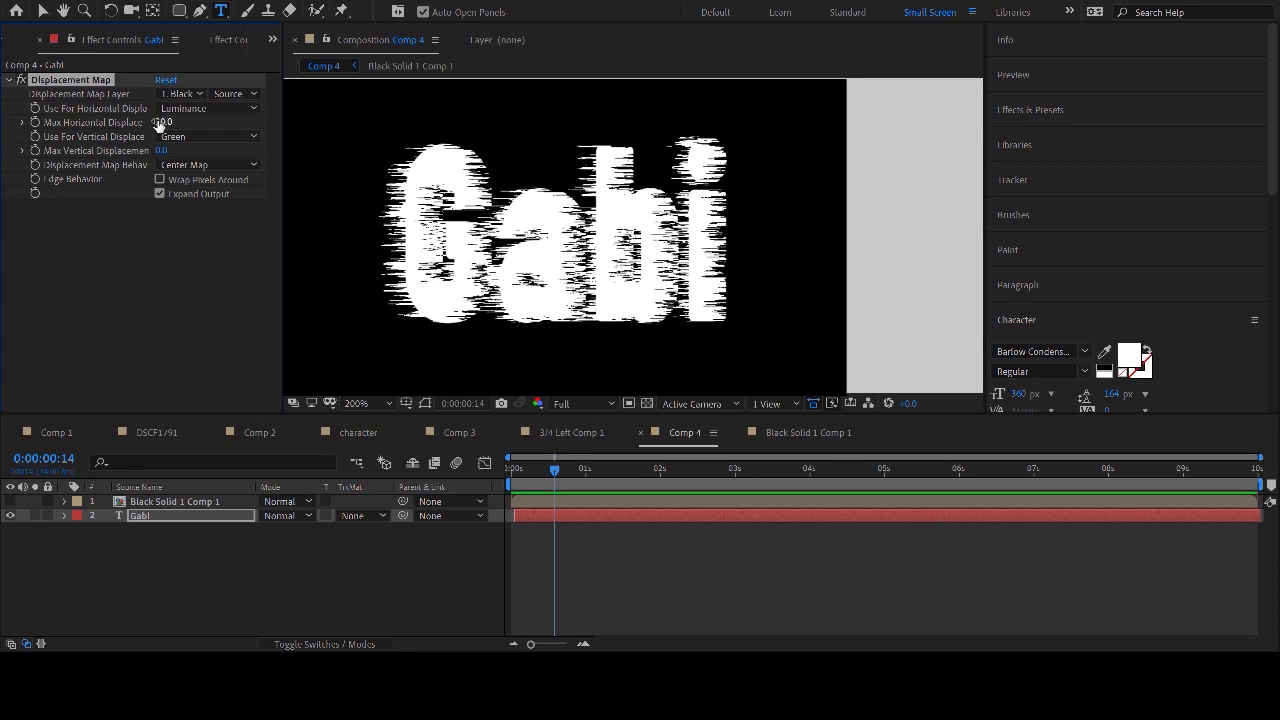
pyautogui.moveTo(157, 121); pyautogui.dragTo(124, 118)
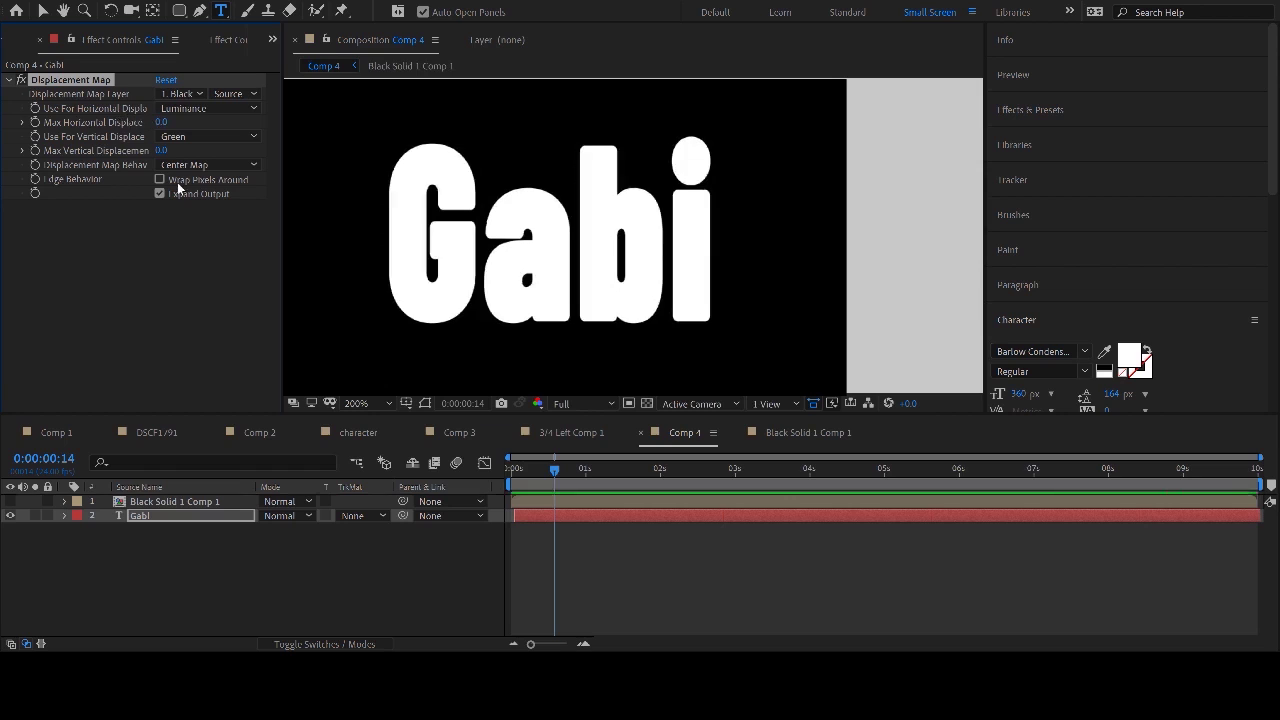
# - Keyframe Max Horizontal Displacement at 21 (frame 6), -55 (1:02), and -8 (1:08)
pyautogui.click(36, 122)
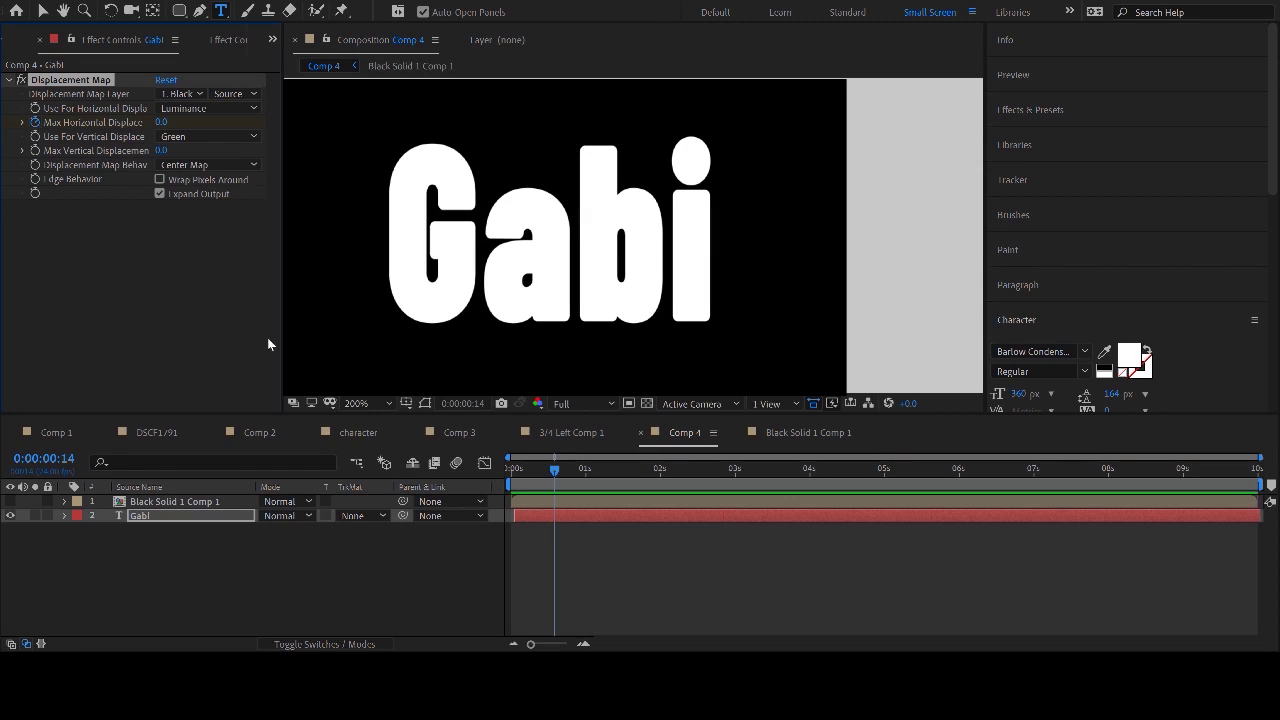
pyautogui.moveTo(557, 476); pyautogui.dragTo(529, 476)
pyautogui.moveTo(157, 122); pyautogui.dragTo(178, 122)
pyautogui.moveTo(528, 482); pyautogui.dragTo(591, 474)
pyautogui.moveTo(164, 124); pyautogui.dragTo(115, 125)
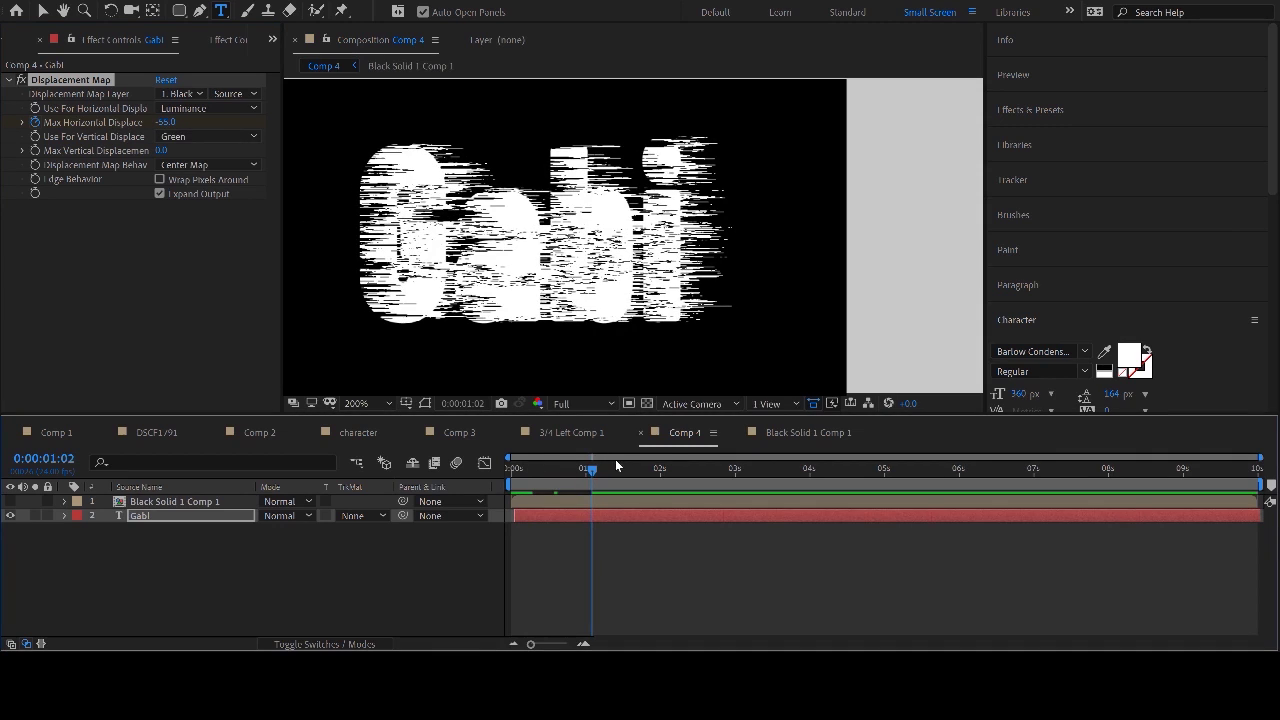
pyautogui.moveTo(600, 467); pyautogui.dragTo(611, 467)
pyautogui.moveTo(163, 122); pyautogui.dragTo(201, 122)
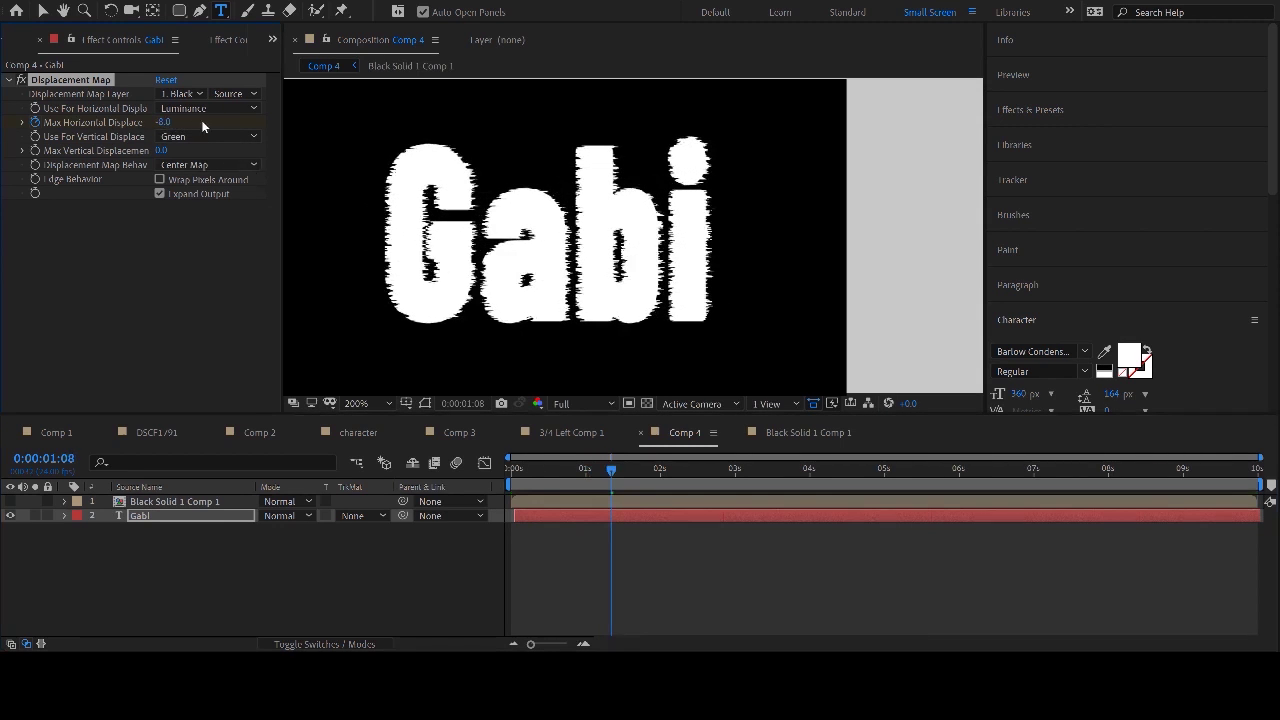
# - End the work area near 1:18, reveal the keyframes, and preview the glitch from the start
pyautogui.moveTo(1262, 485)
pyautogui.mouseDown()
pyautogui.moveTo(650, 505)
pyautogui.moveTo(643, 517)
pyautogui.mouseUp()
pyautogui.press('u')
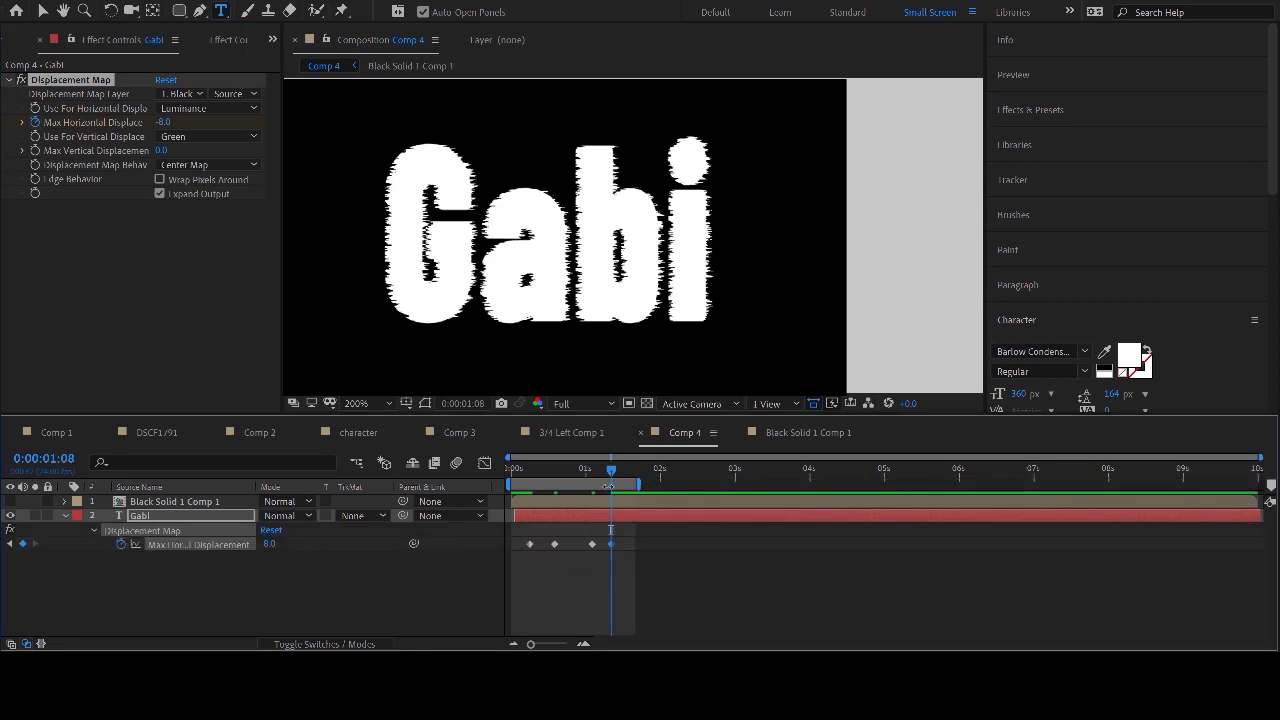
pyautogui.moveTo(575, 466); pyautogui.dragTo(508, 483)
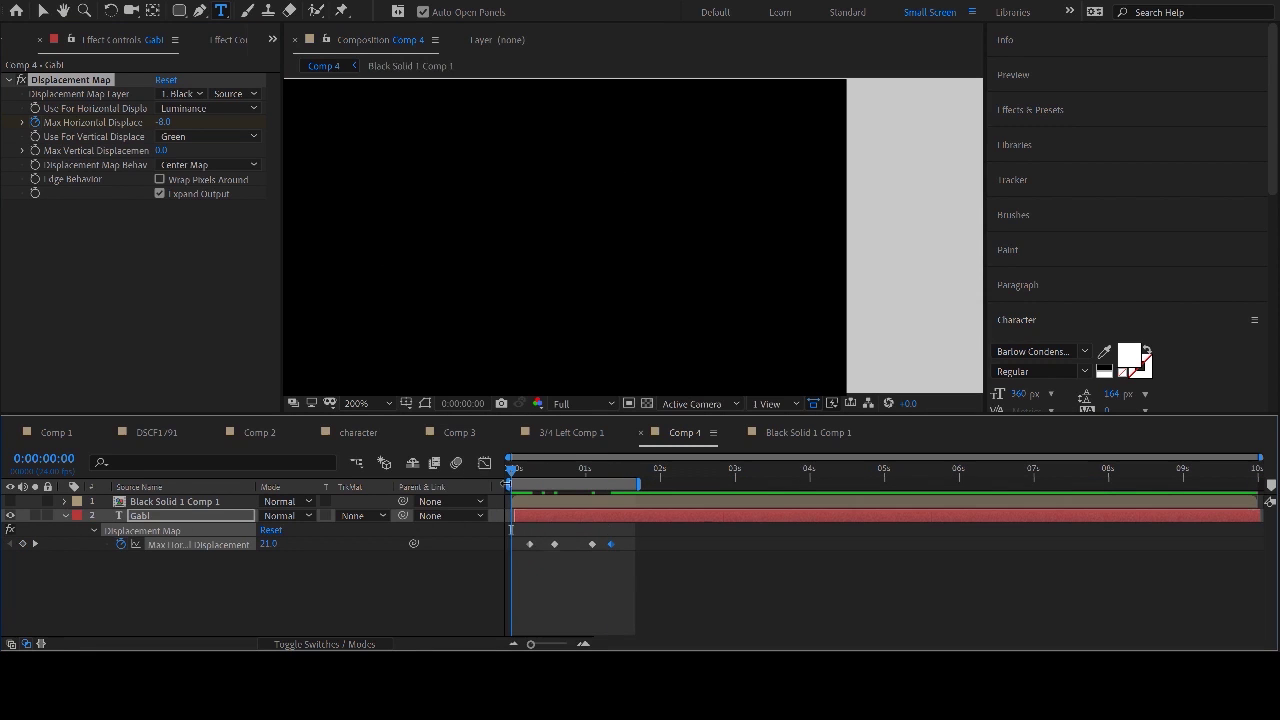
pyautogui.press('space')
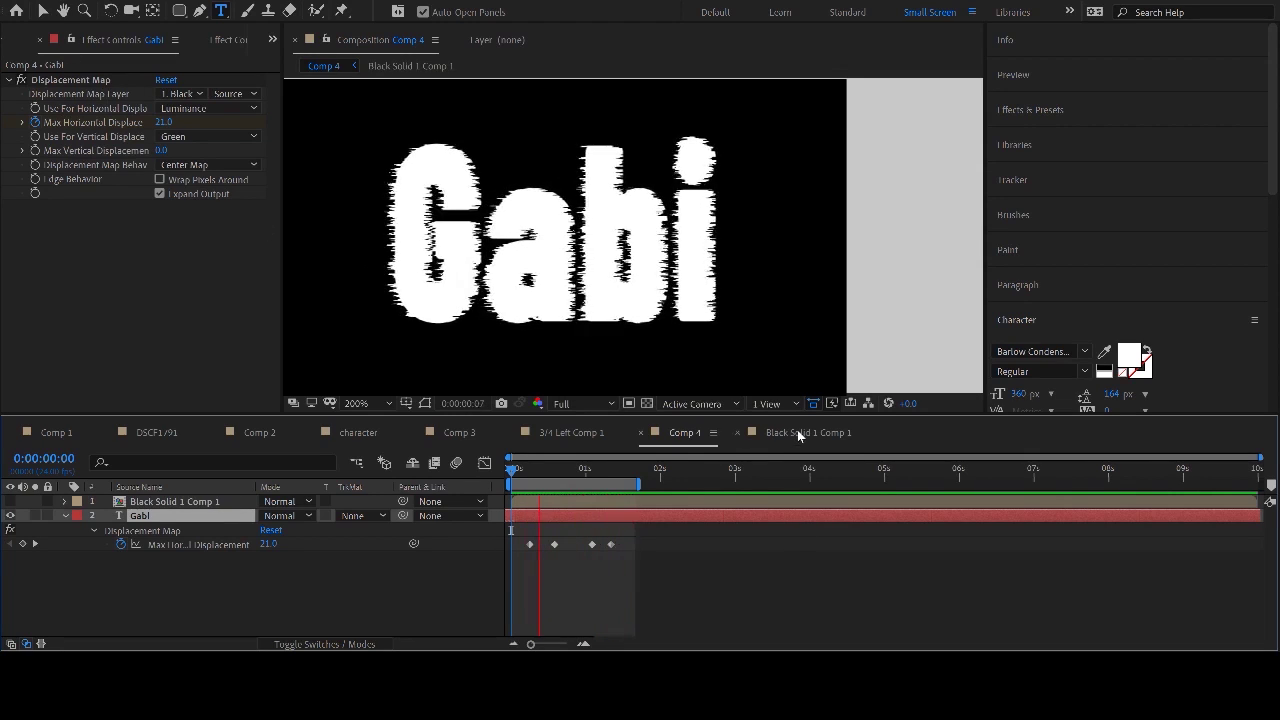
pyautogui.moveTo(649, 472); pyautogui.dragTo(599, 474)
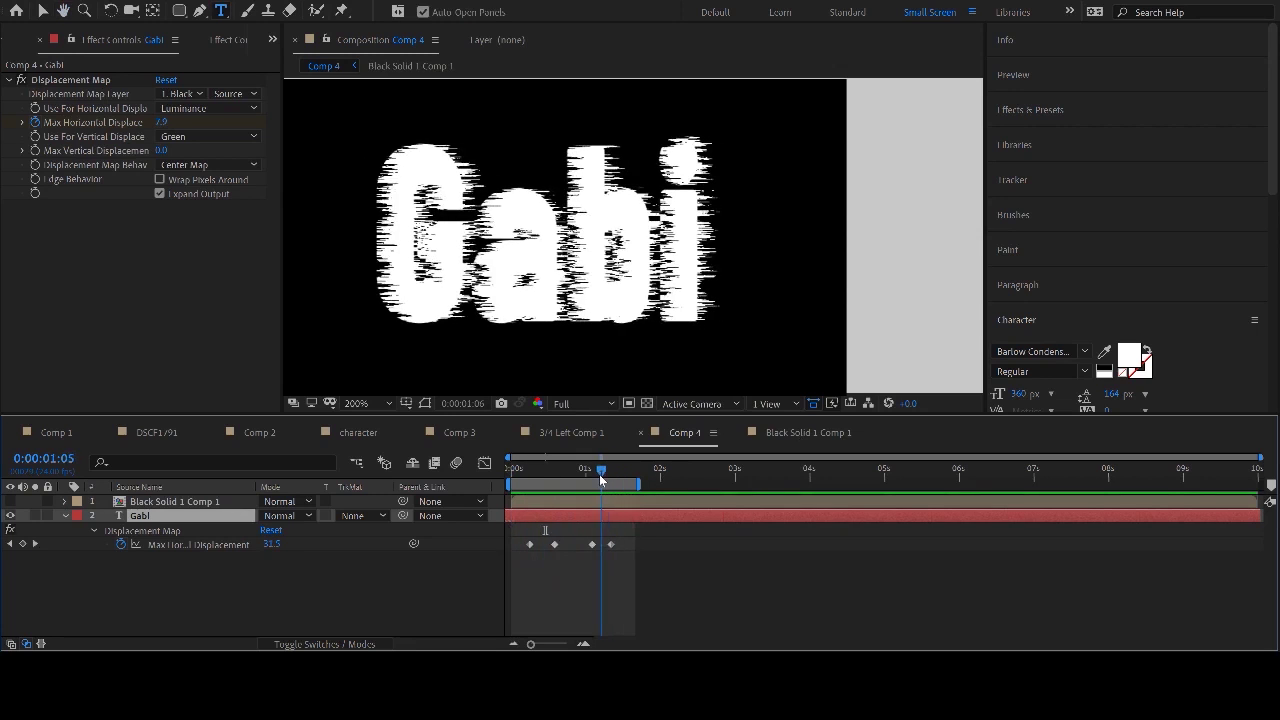
pyautogui.click(810, 433)
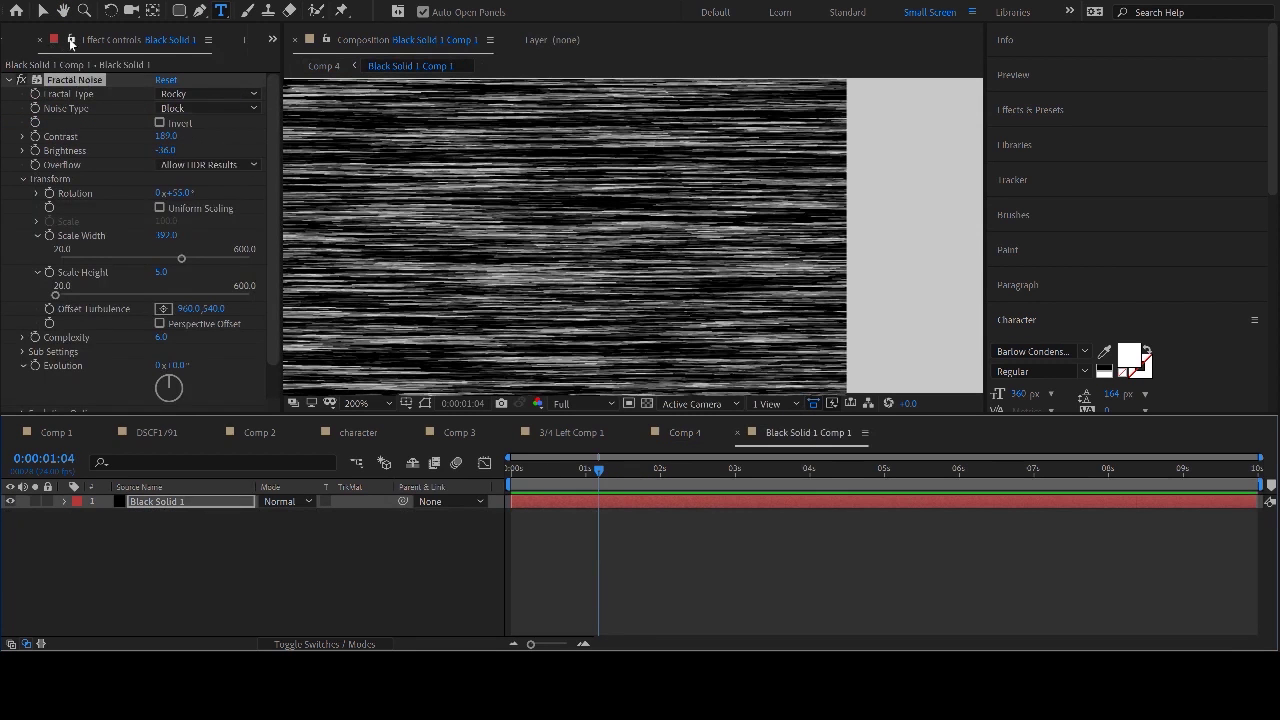
# - Set the Fractal Noise to Turbulent Sharp with contrast 166 and brightness -21, then return near the clip start
pyautogui.click(684, 432)
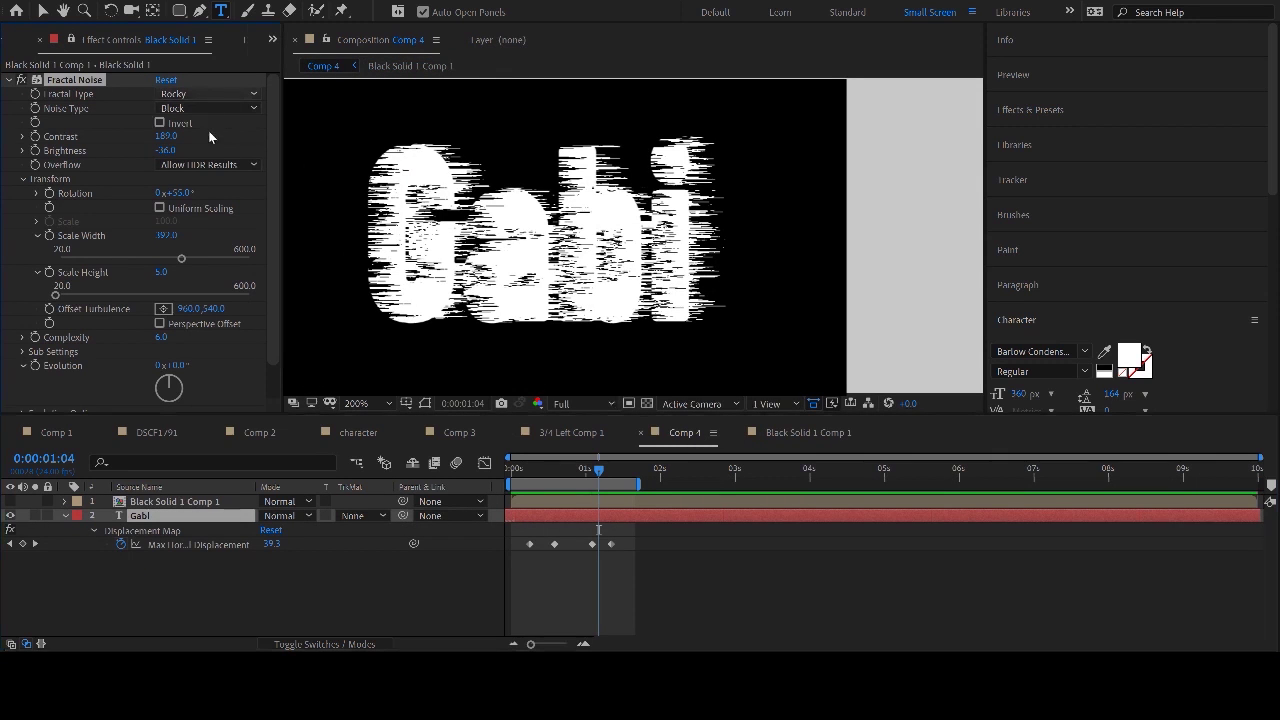
pyautogui.press('Down')
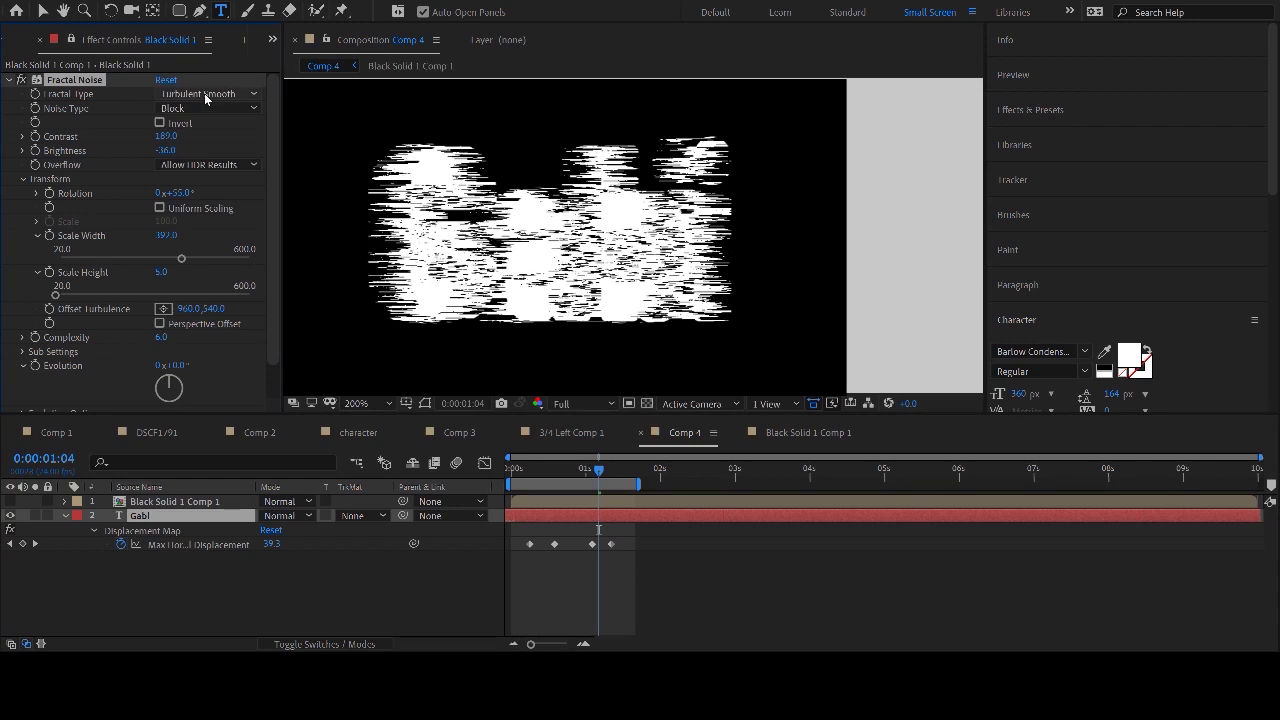
pyautogui.press('Down')
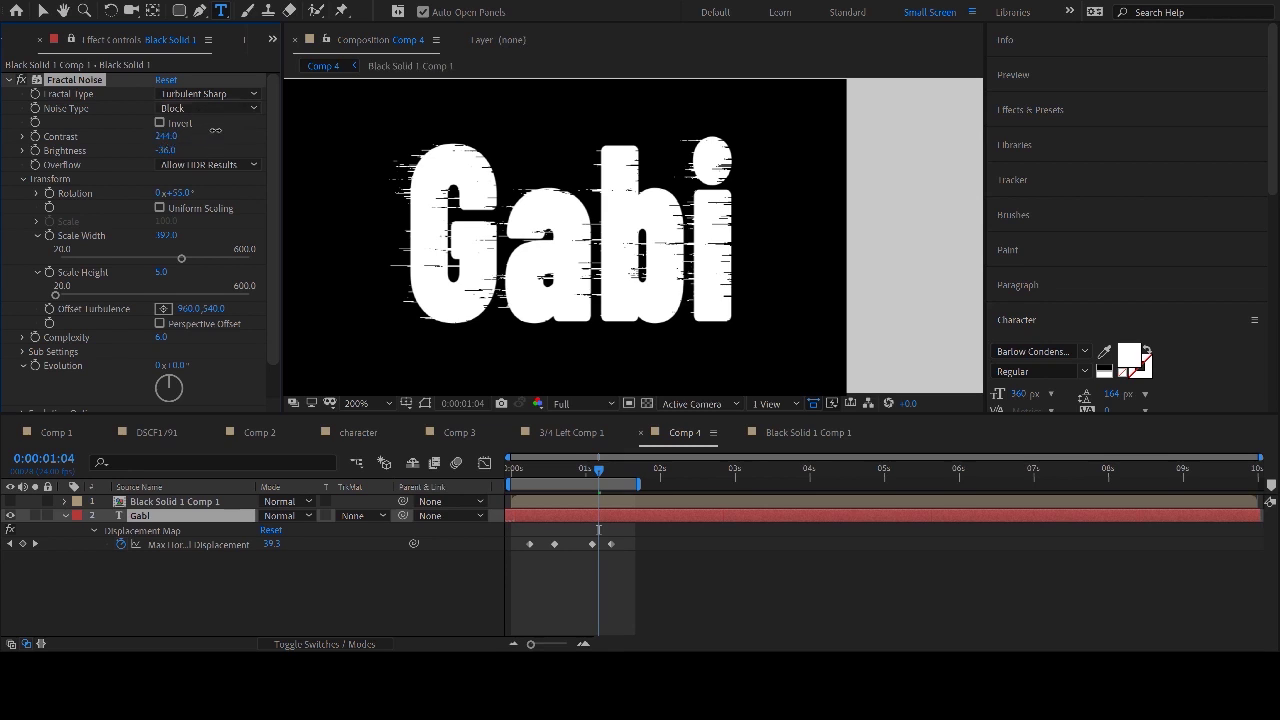
pyautogui.moveTo(250, 131); pyautogui.dragTo(245, 133)
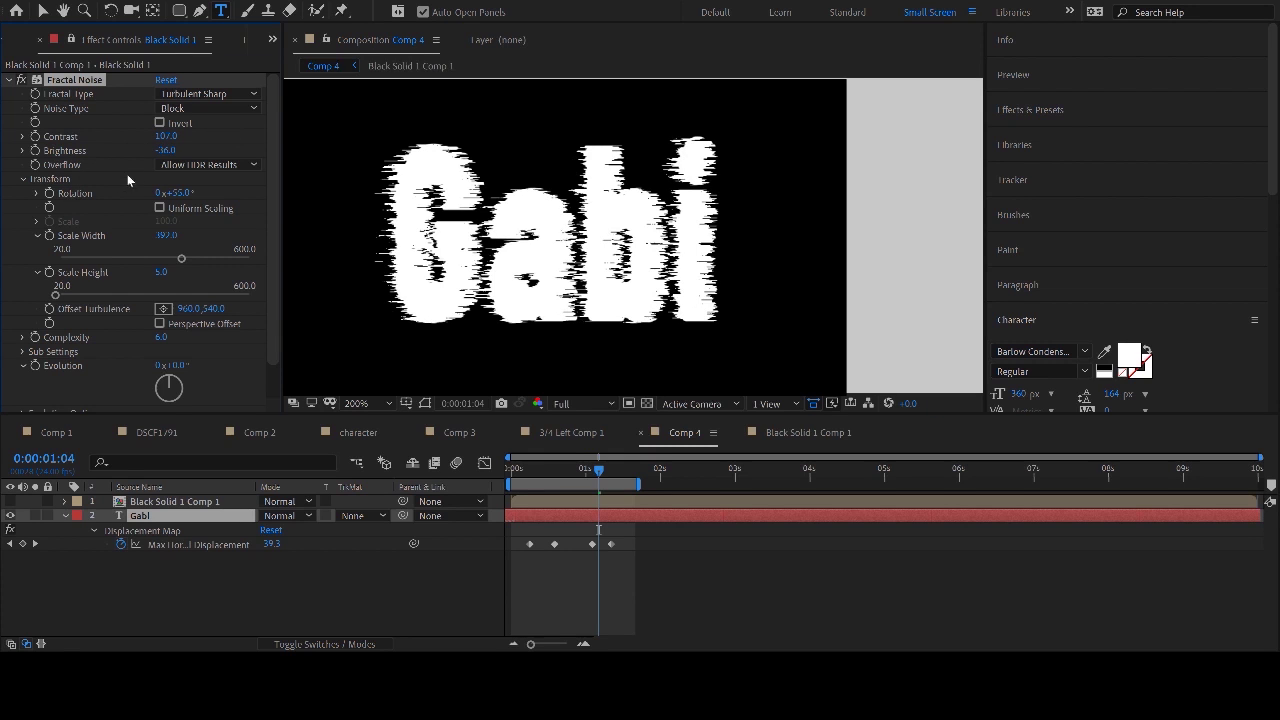
pyautogui.moveTo(165, 145)
pyautogui.mouseDown()
pyautogui.moveTo(195, 137)
pyautogui.moveTo(148, 158)
pyautogui.mouseUp()
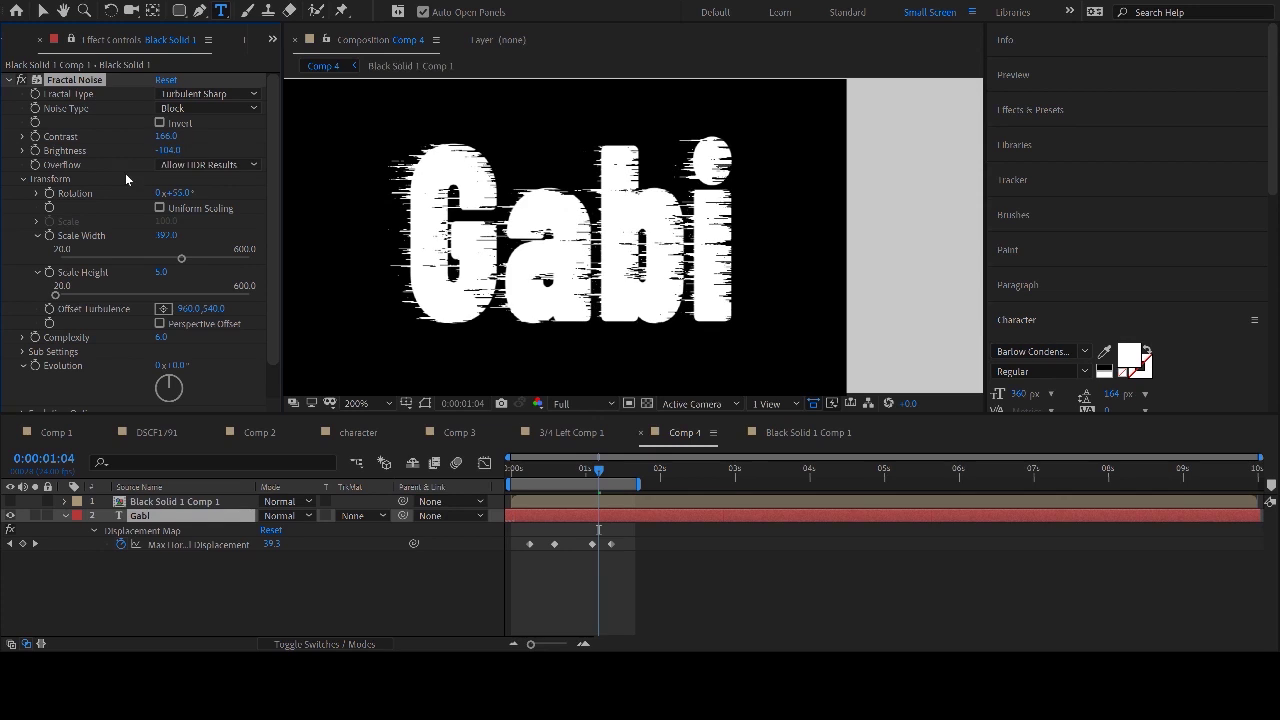
pyautogui.moveTo(158, 158); pyautogui.dragTo(198, 150)
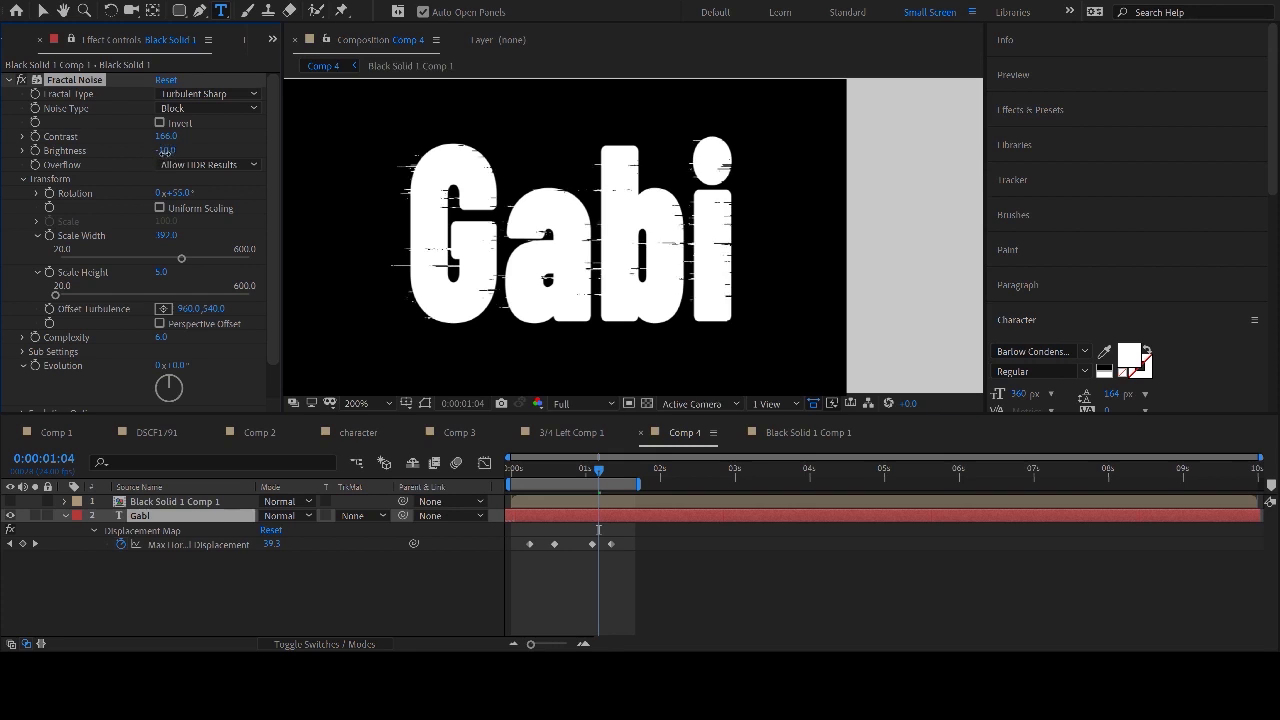
pyautogui.moveTo(160, 151); pyautogui.dragTo(99, 151)
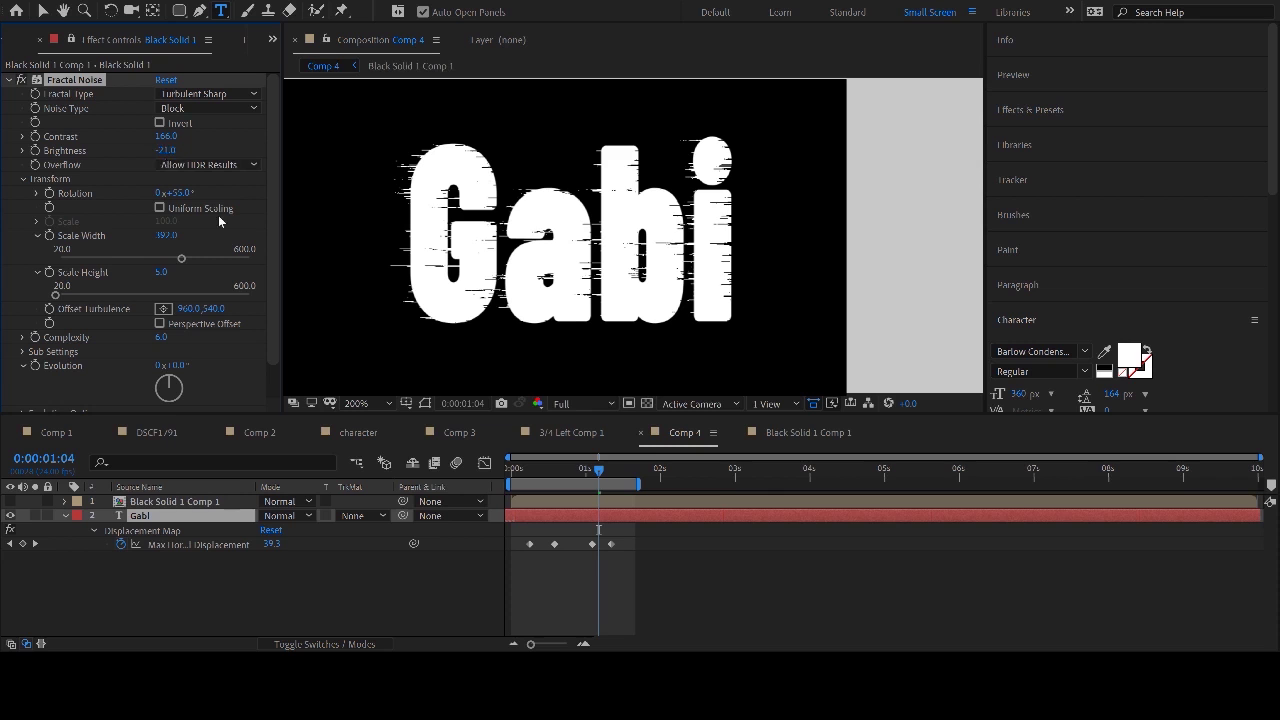
pyautogui.moveTo(529, 464); pyautogui.dragTo(517, 466)
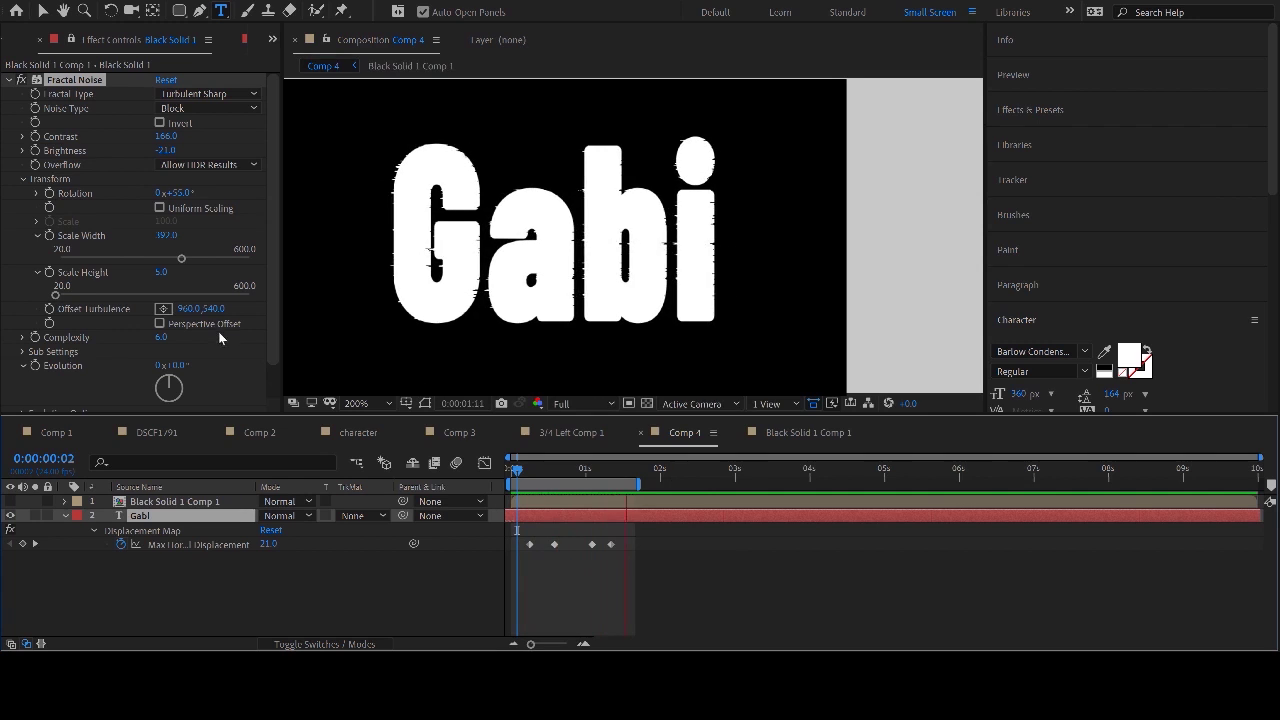
# - Shift the noise's turbulence offset sideways, then go to the first frame of the noise precomp
pyautogui.moveTo(180, 312); pyautogui.dragTo(947, 286)
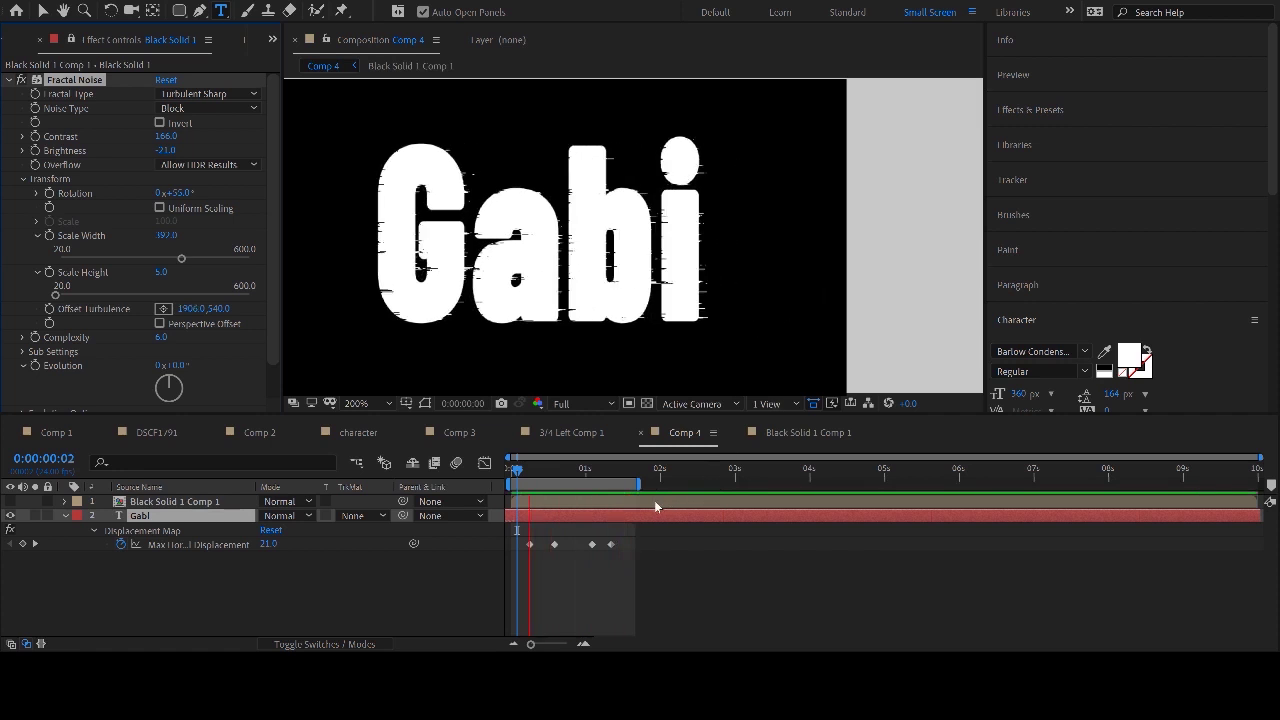
pyautogui.click(528, 468)
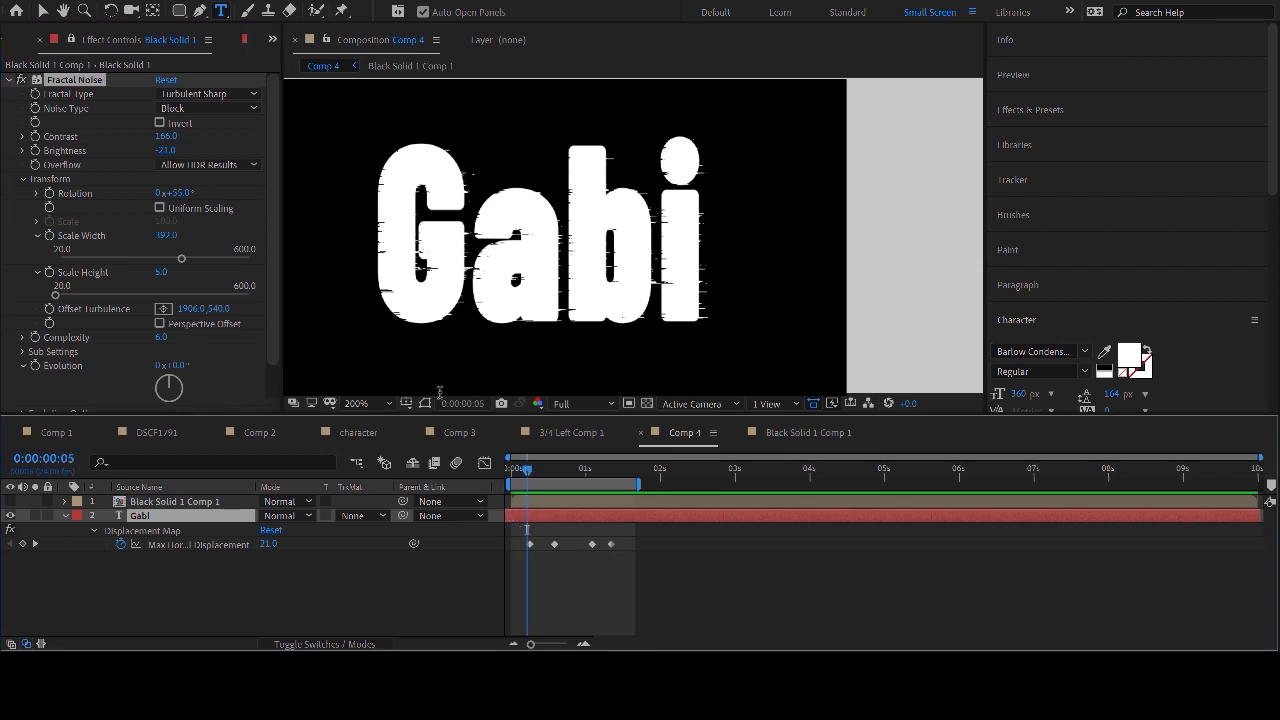
pyautogui.click(797, 433)
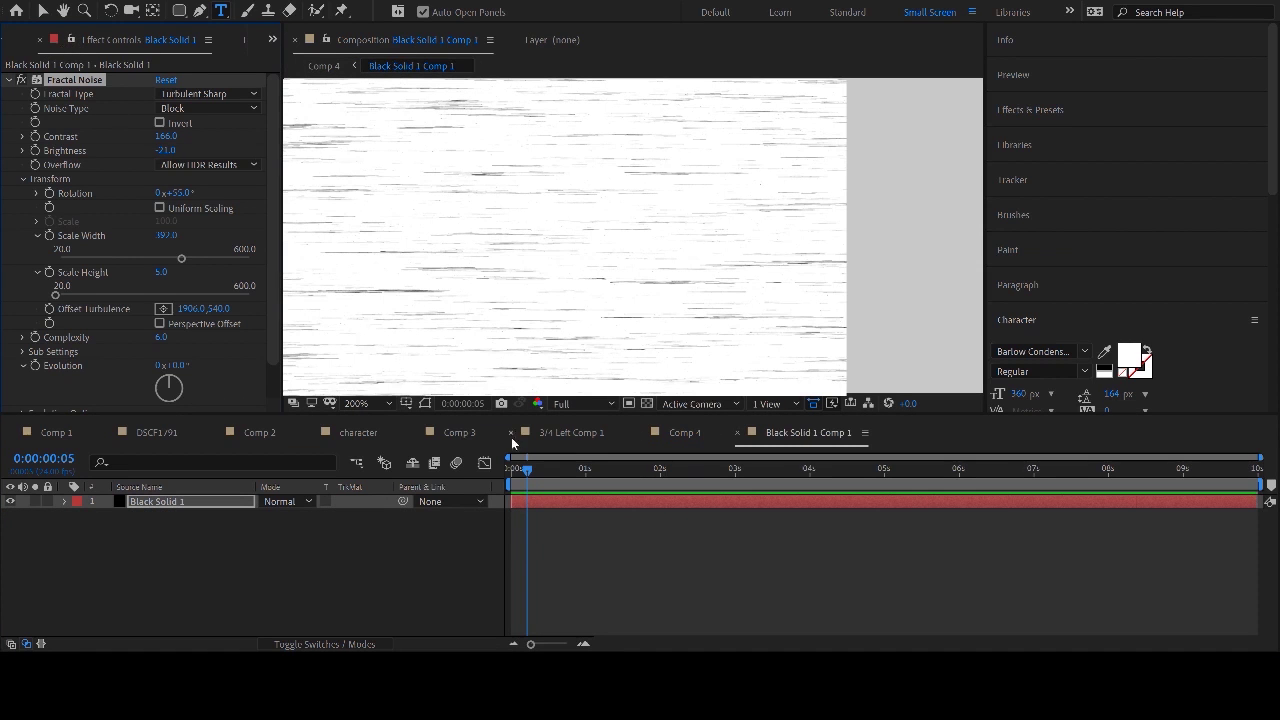
pyautogui.moveTo(527, 468); pyautogui.dragTo(507, 474)
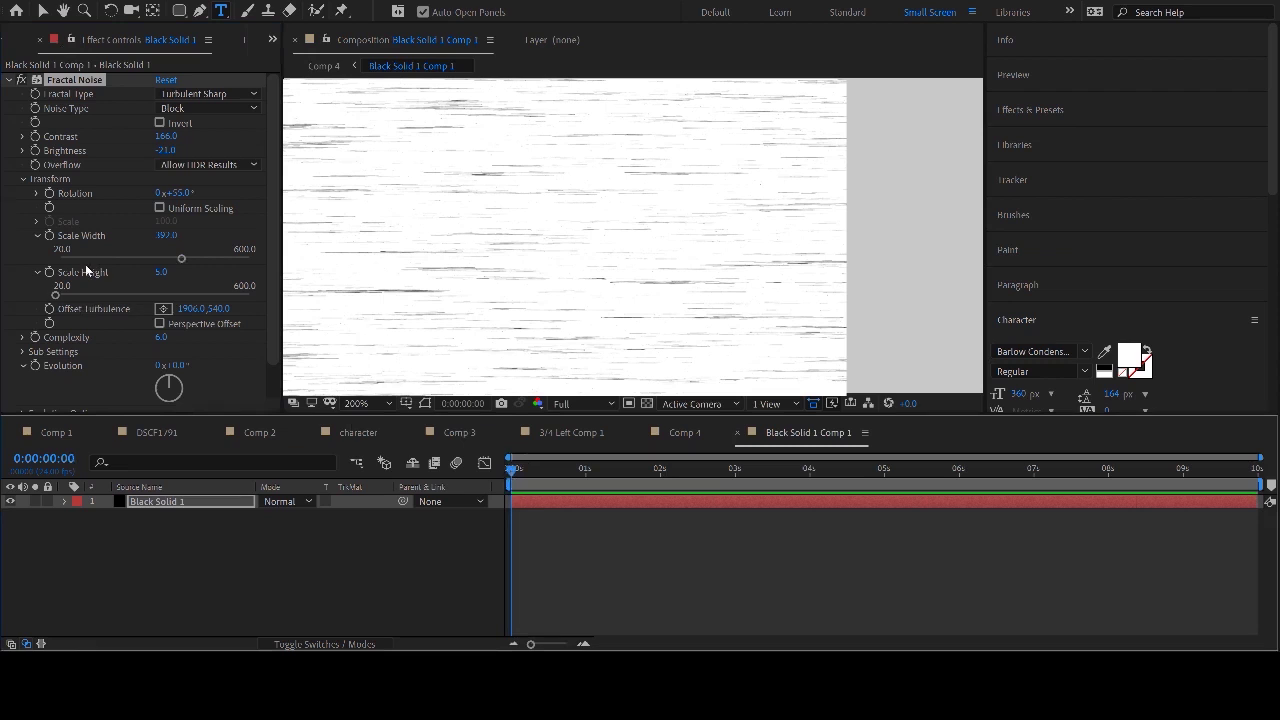
# - Keyframe Evolution from 0 at the start to 1 full revolution at the last frame
pyautogui.click(34, 366)
pyautogui.moveTo(676, 468); pyautogui.dragTo(1255, 468)
pyautogui.click(158, 365)
pyautogui.write('1')
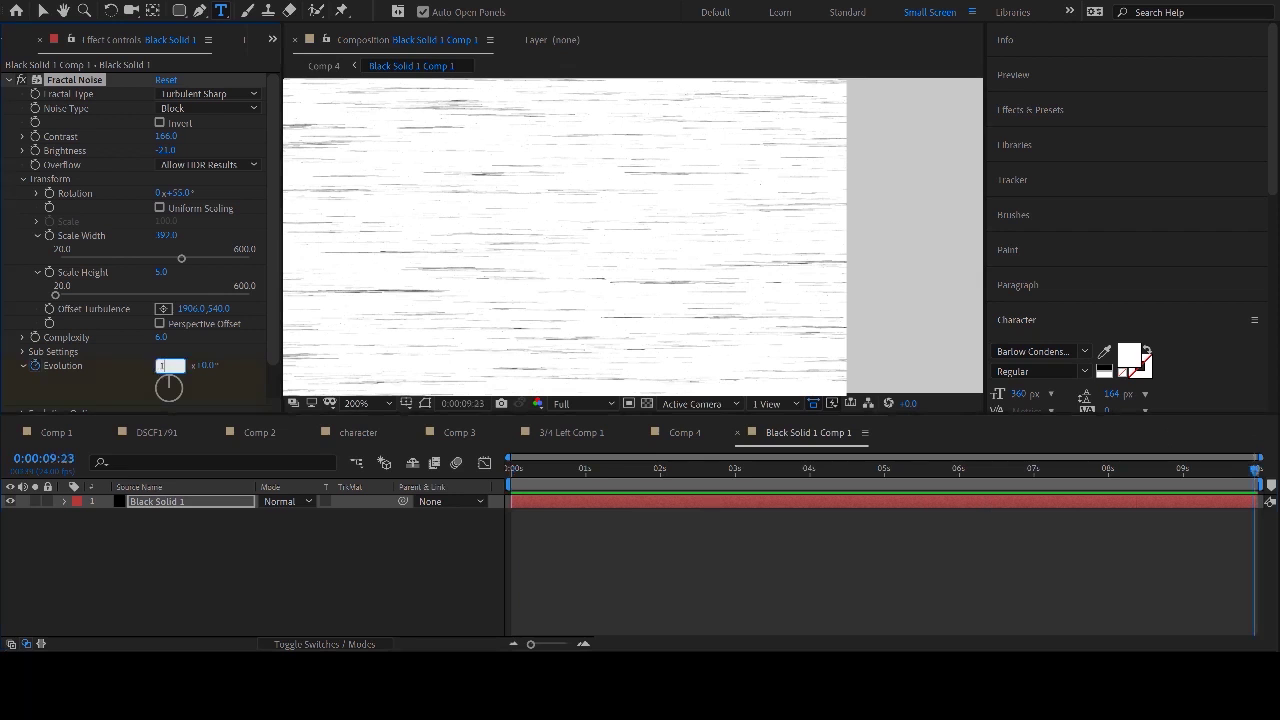
pyautogui.press('Return')
pyautogui.click(659, 468)
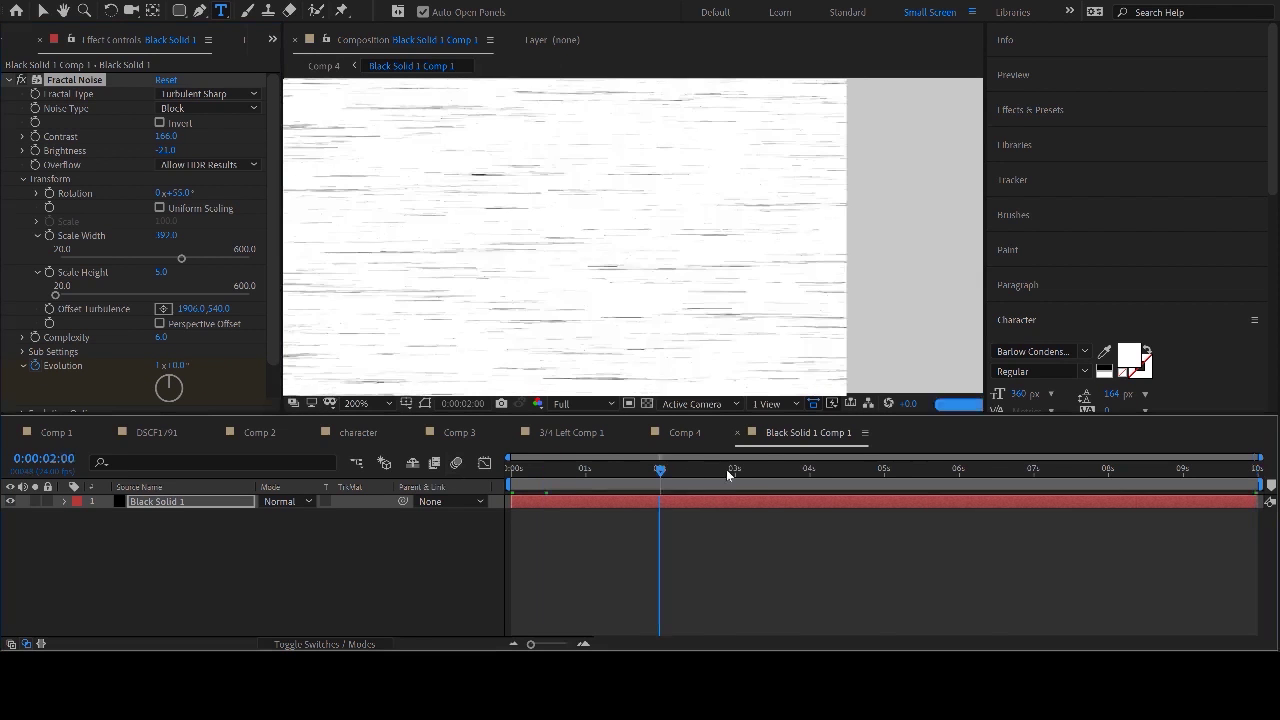
pyautogui.moveTo(728, 468); pyautogui.dragTo(512, 468)
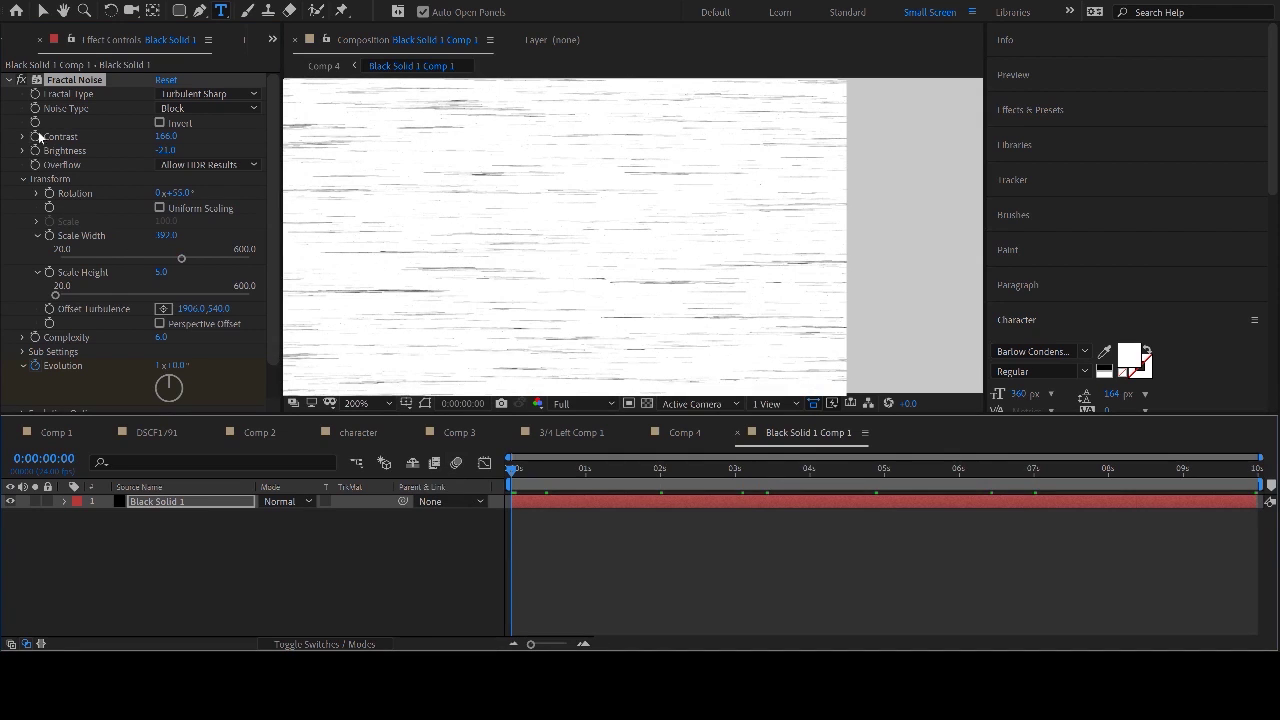
# - Keyframe Offset Turbulence from 1906,540 to 2345,540 across the clip and return to Comp 4
pyautogui.click(50, 312)
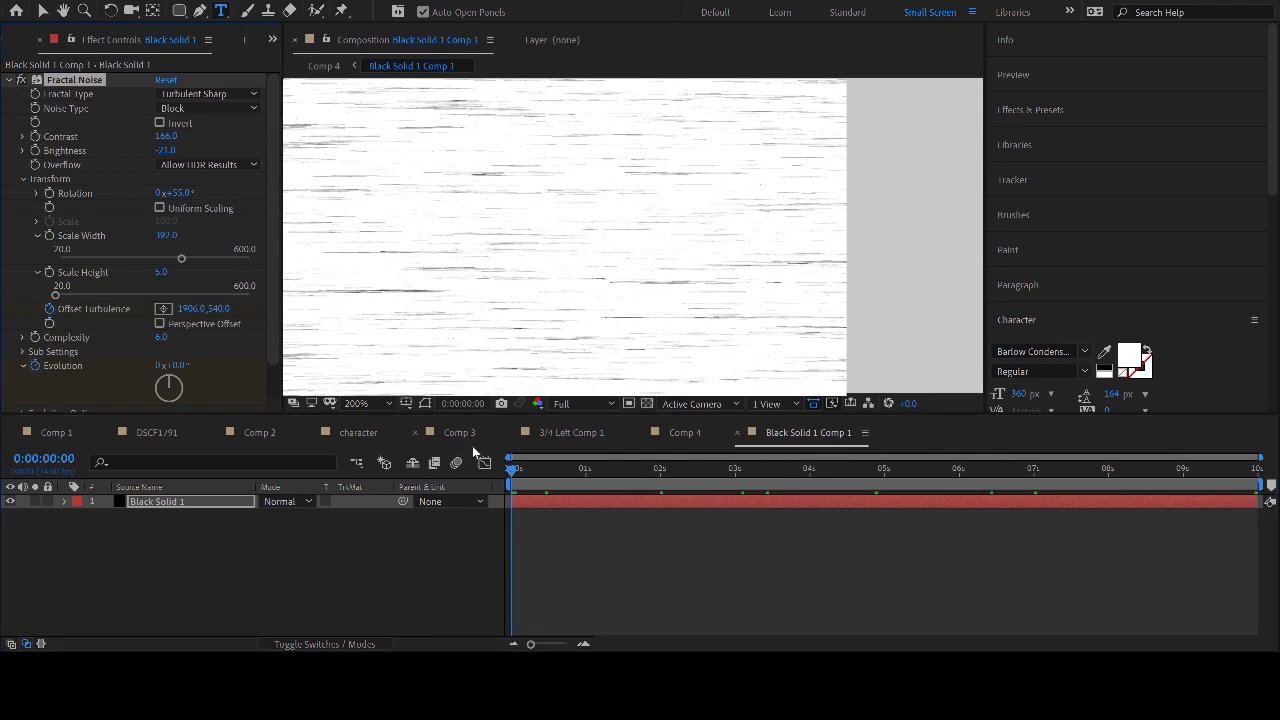
pyautogui.click(1062, 468)
pyautogui.press('End')
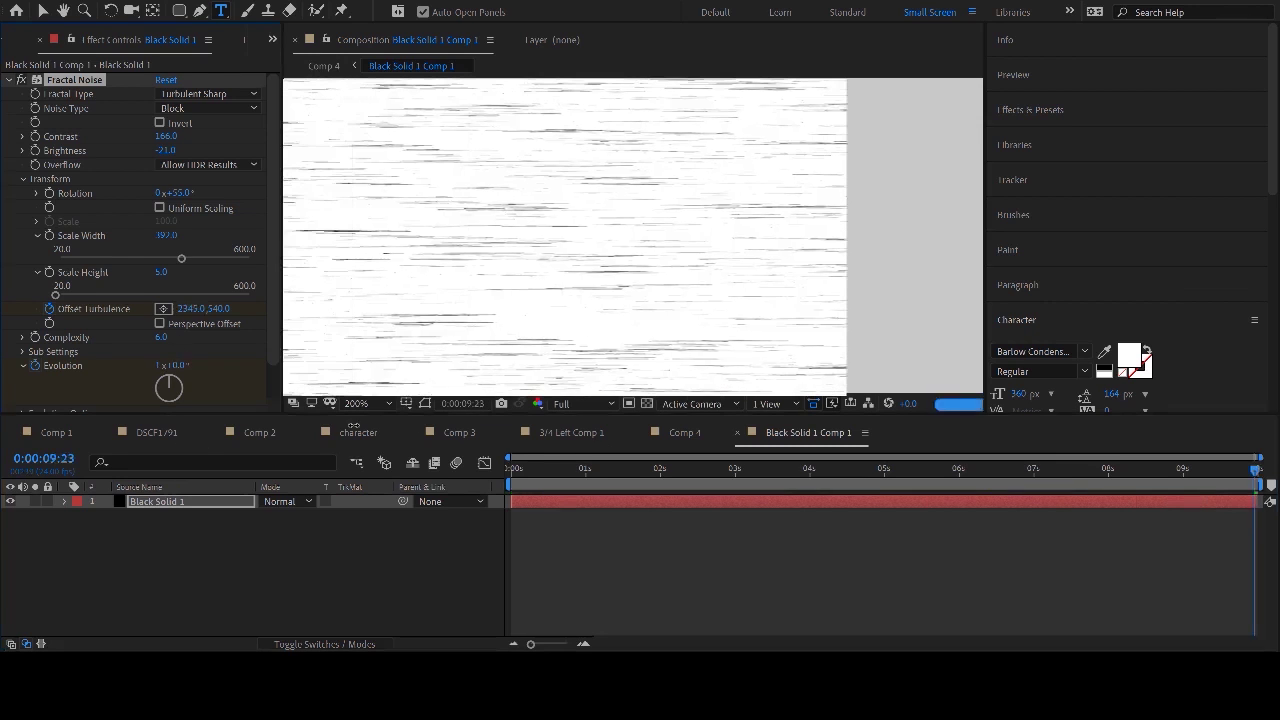
pyautogui.click(677, 433)
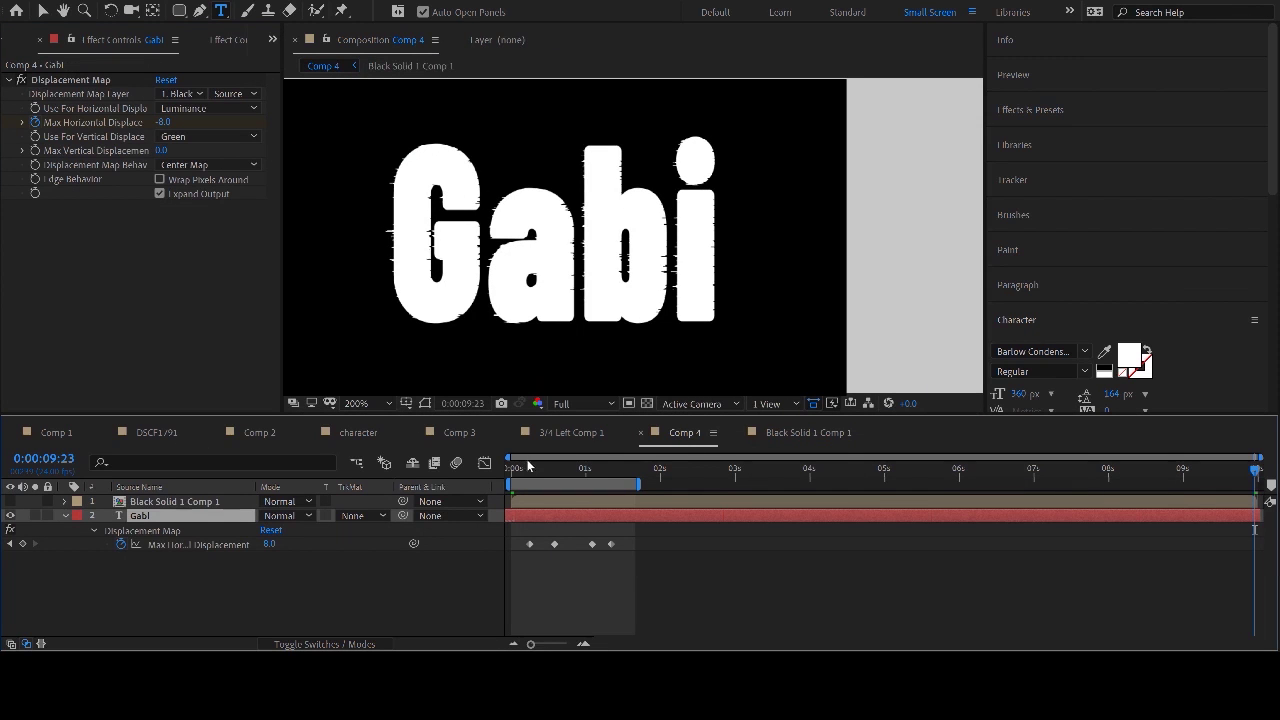
# - Key Gabi's Max Horizontal Displacement at -188 on frame 0 and preview, keeping vertical displacement at zero
pyautogui.press('Home')
pyautogui.press('space')
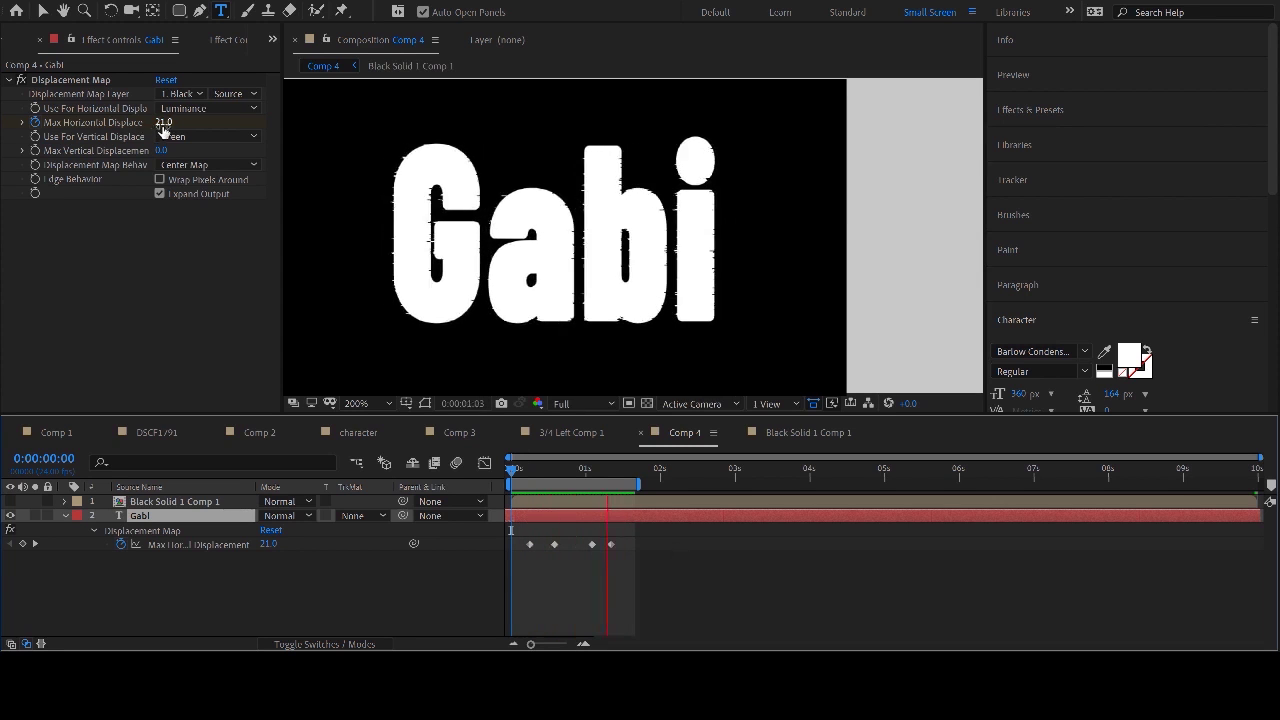
pyautogui.moveTo(163, 122); pyautogui.dragTo(5, 140)
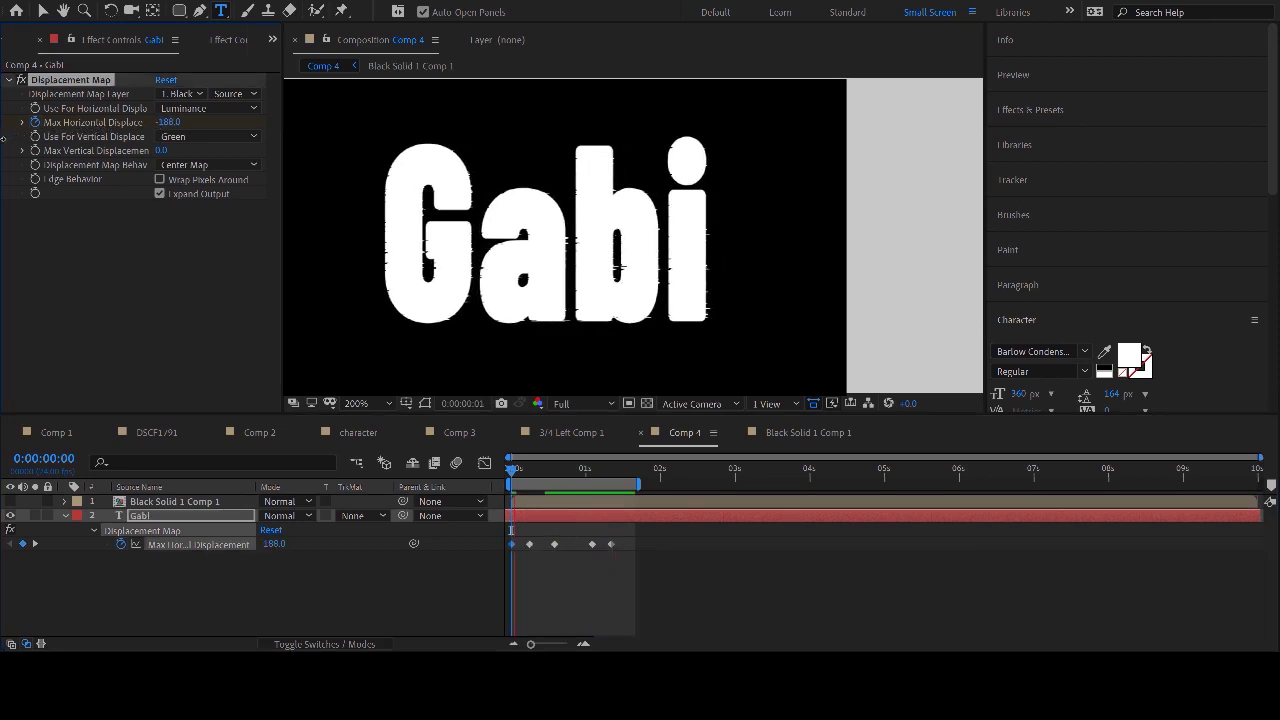
pyautogui.press('space')
pyautogui.click(177, 244)
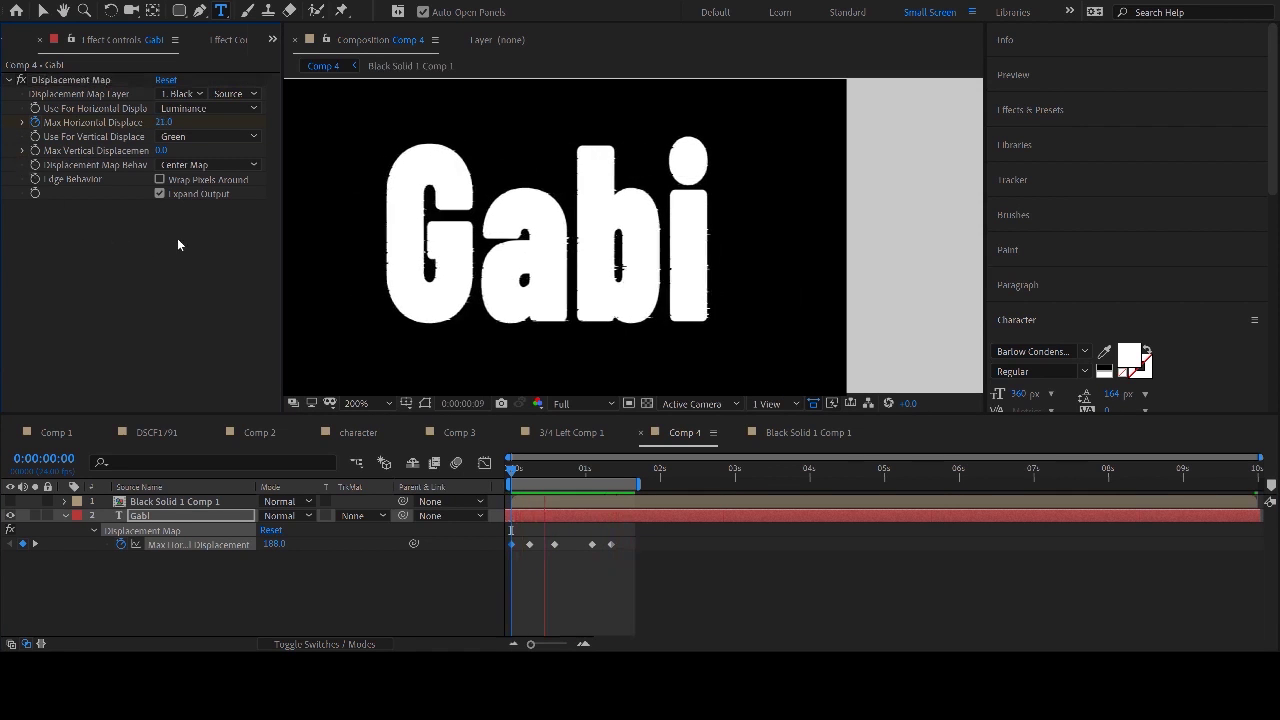
pyautogui.moveTo(161, 150); pyautogui.dragTo(232, 214)
pyautogui.hotkey('ctrl', 'z')
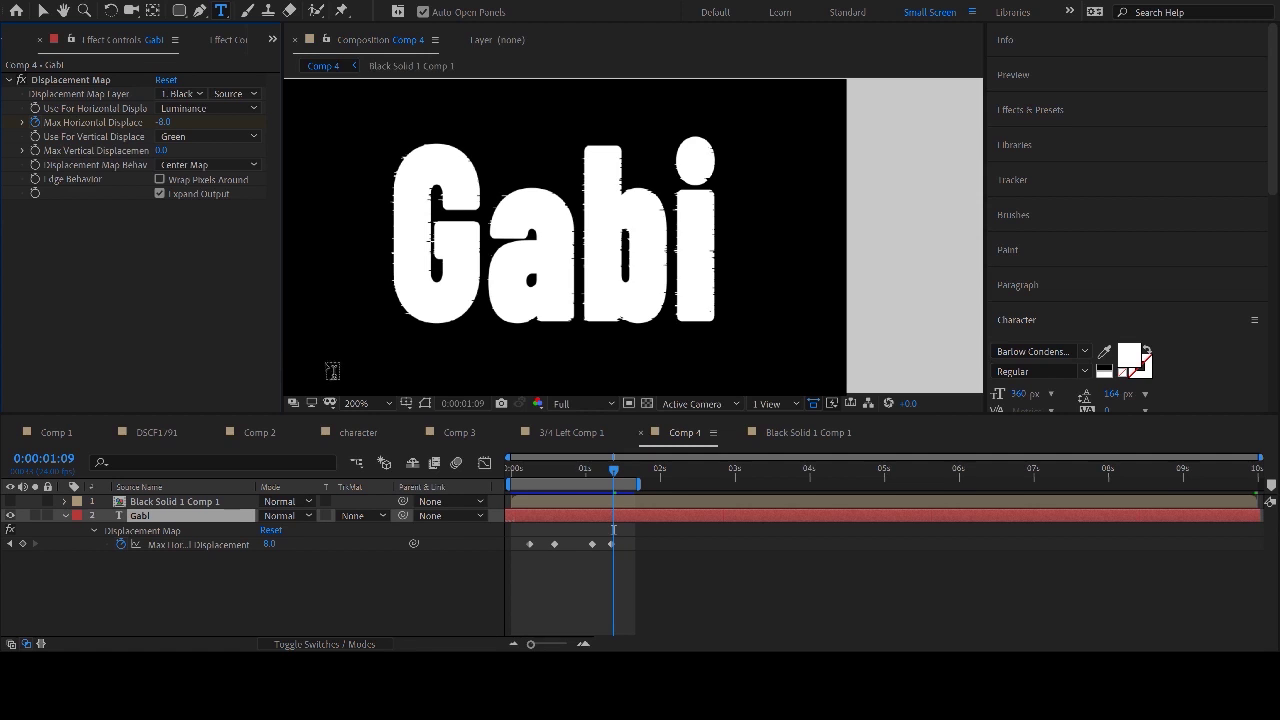
# - Check the Gabi glitch at 0:00:00:12 against the transparency grid, then show the project items list
pyautogui.moveTo(560, 478); pyautogui.dragTo(604, 481)
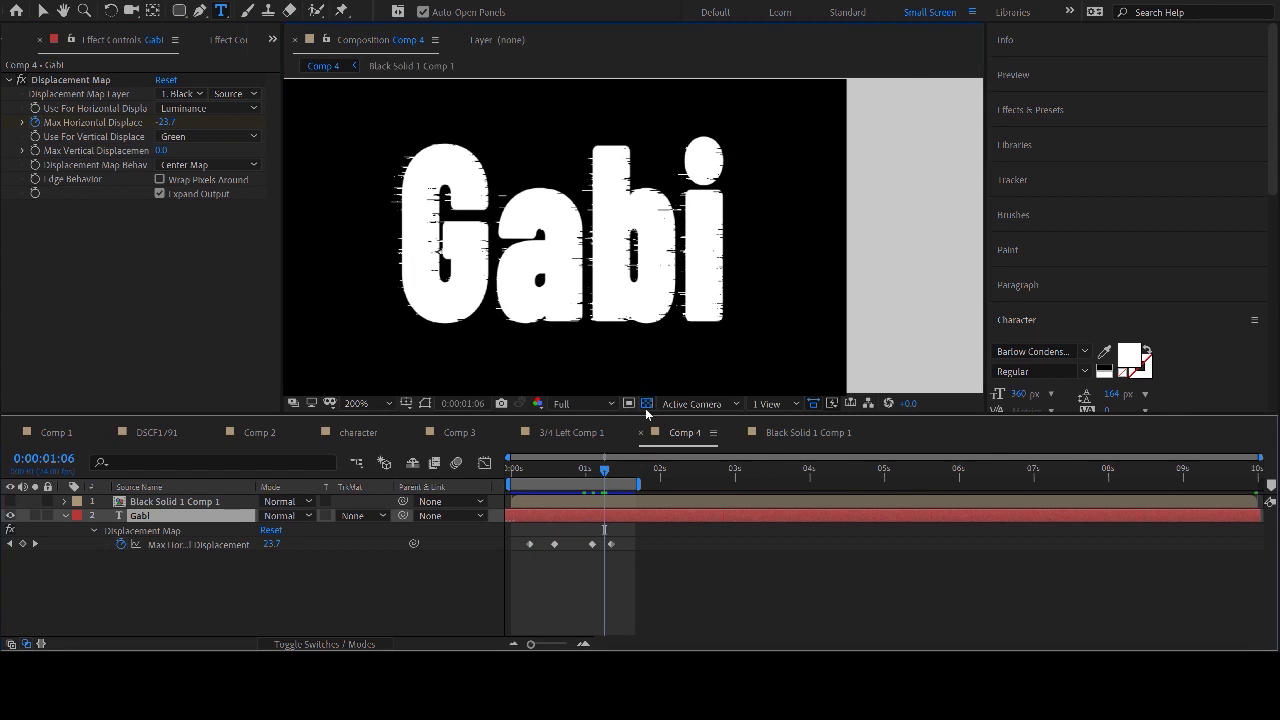
pyautogui.click(646, 405)
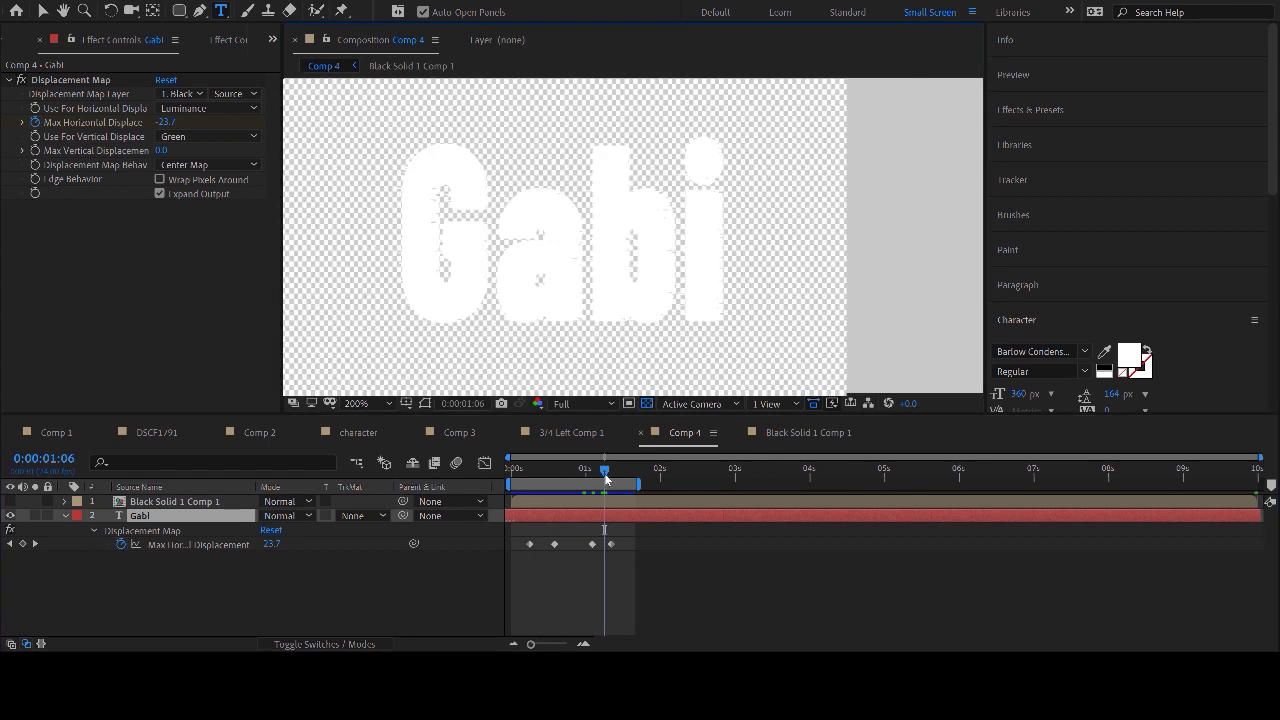
pyautogui.moveTo(604, 480); pyautogui.dragTo(548, 474)
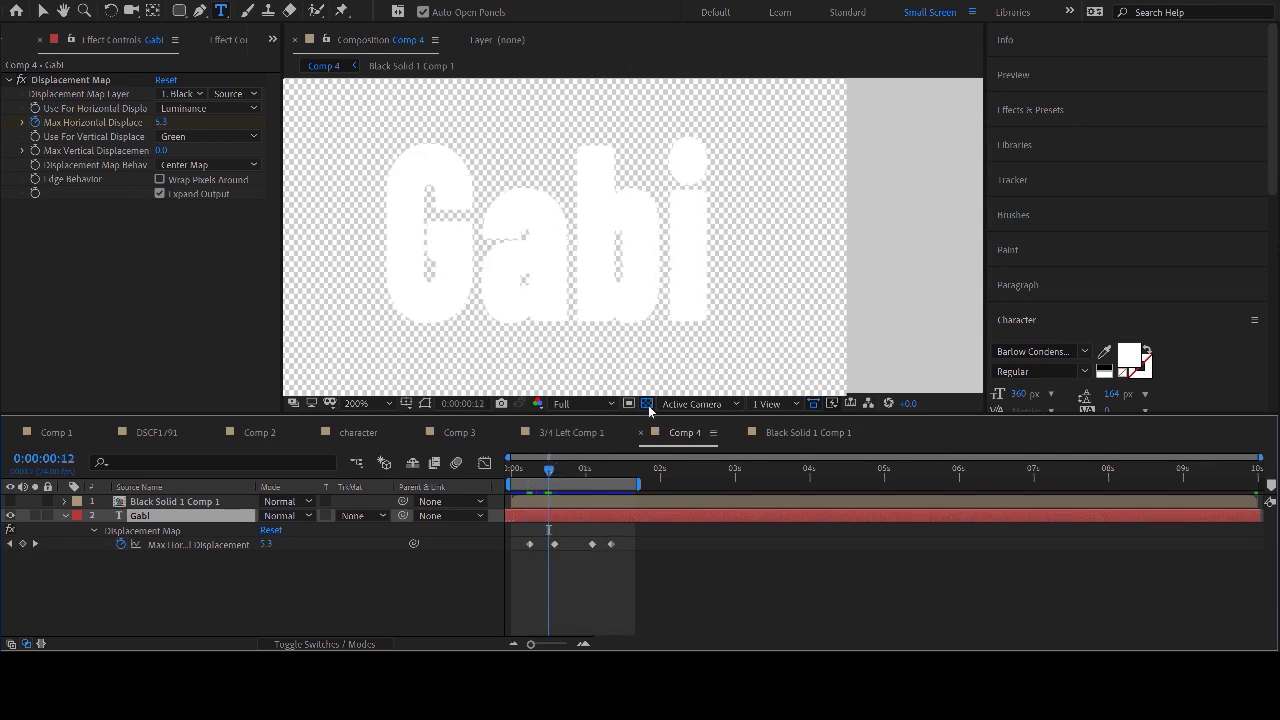
pyautogui.click(647, 404)
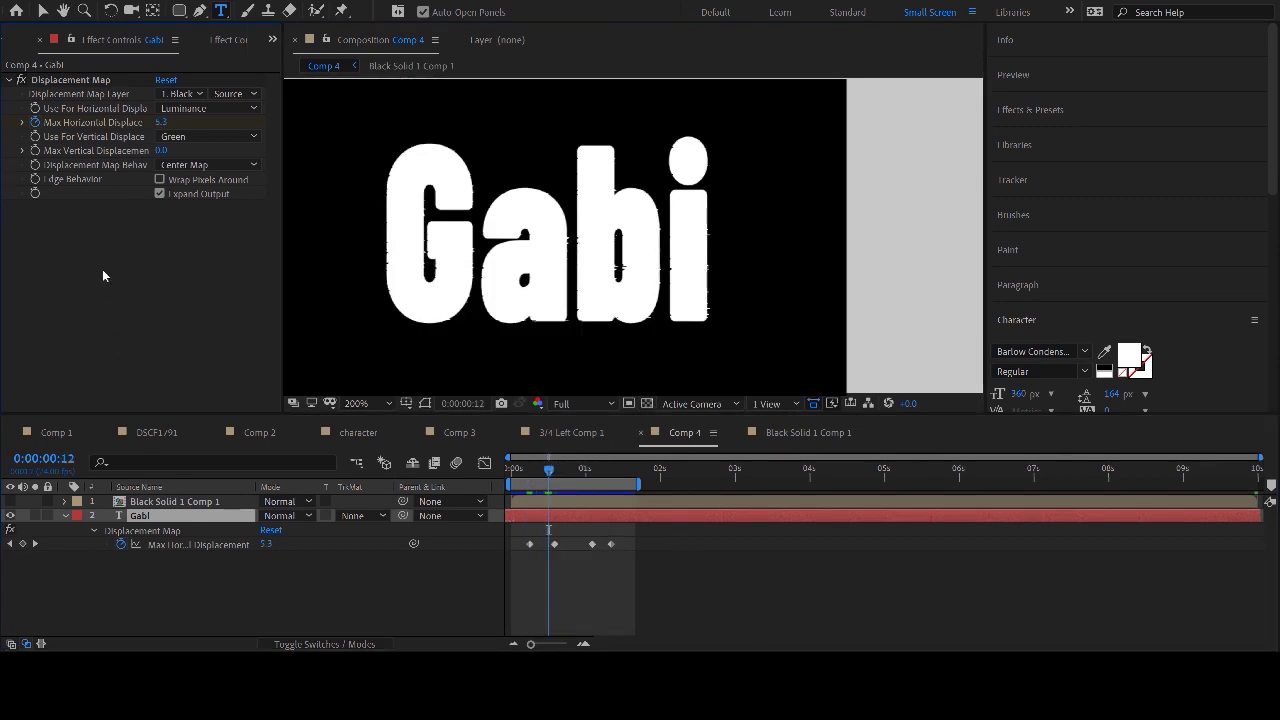
pyautogui.click(19, 44)
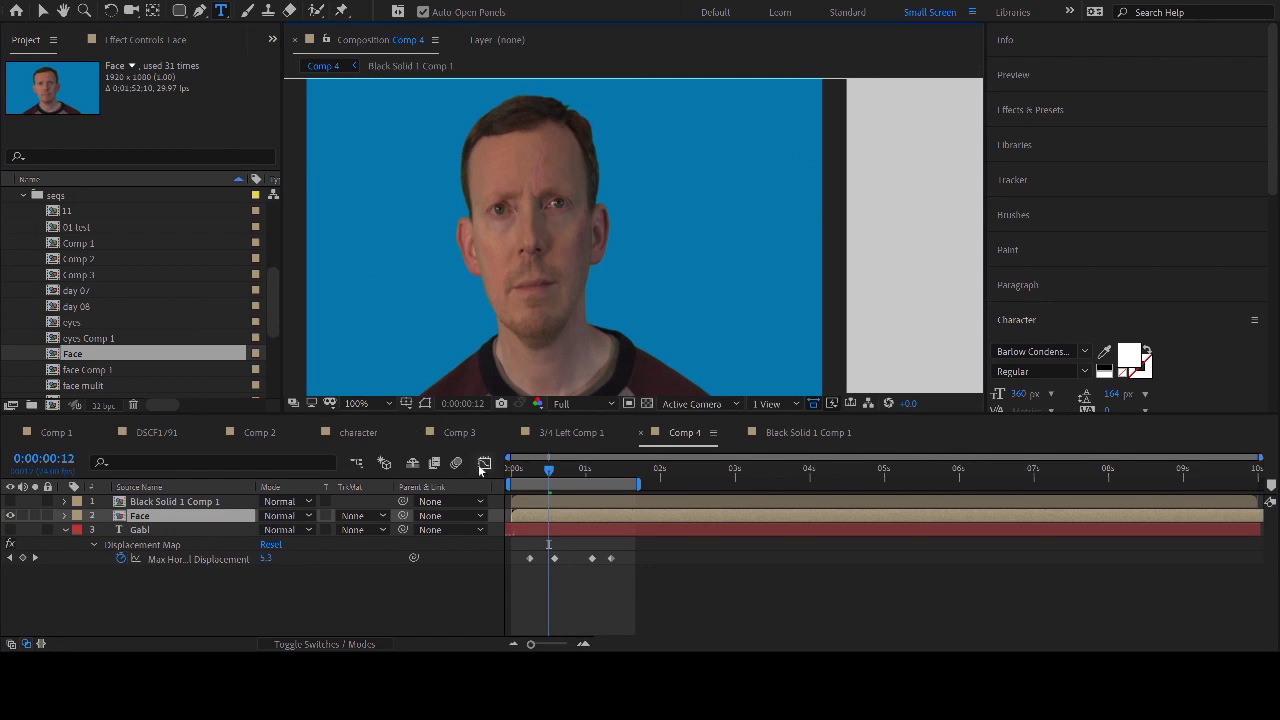
# - Copy the keyframed Displacement Map from the Gabi layer and paste it onto the Face layer
pyautogui.click(141, 533)
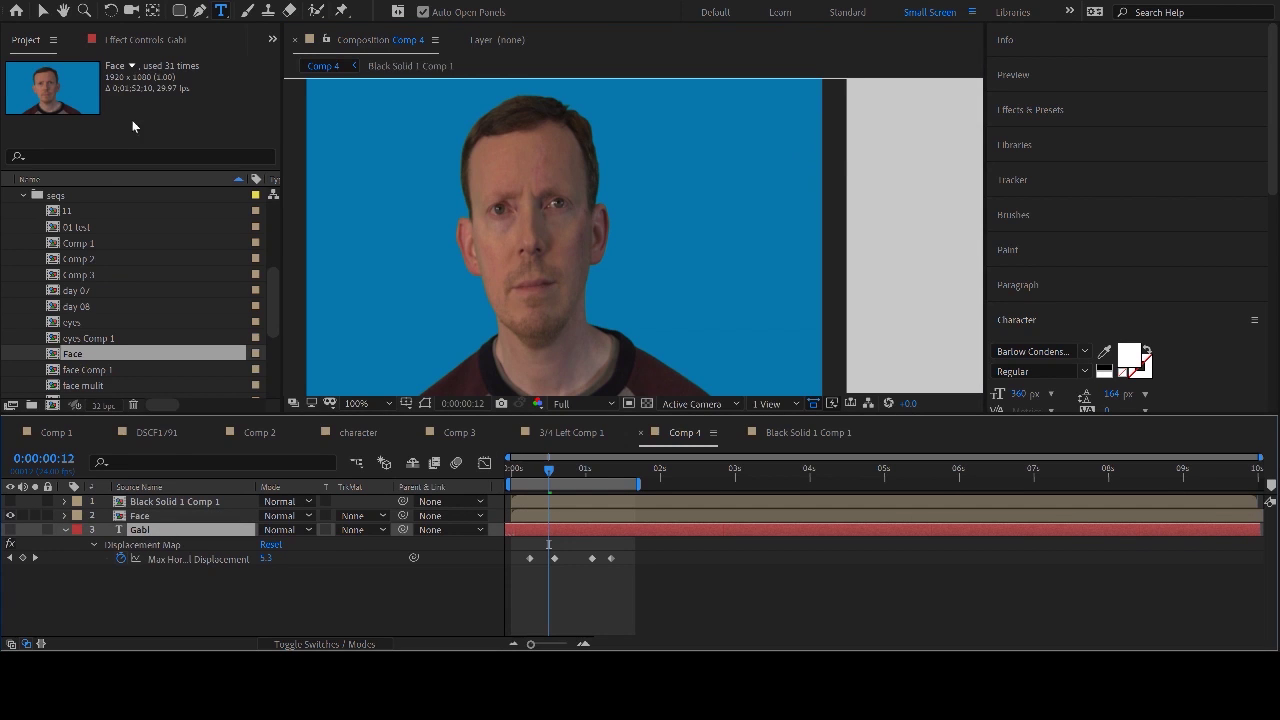
pyautogui.click(133, 39)
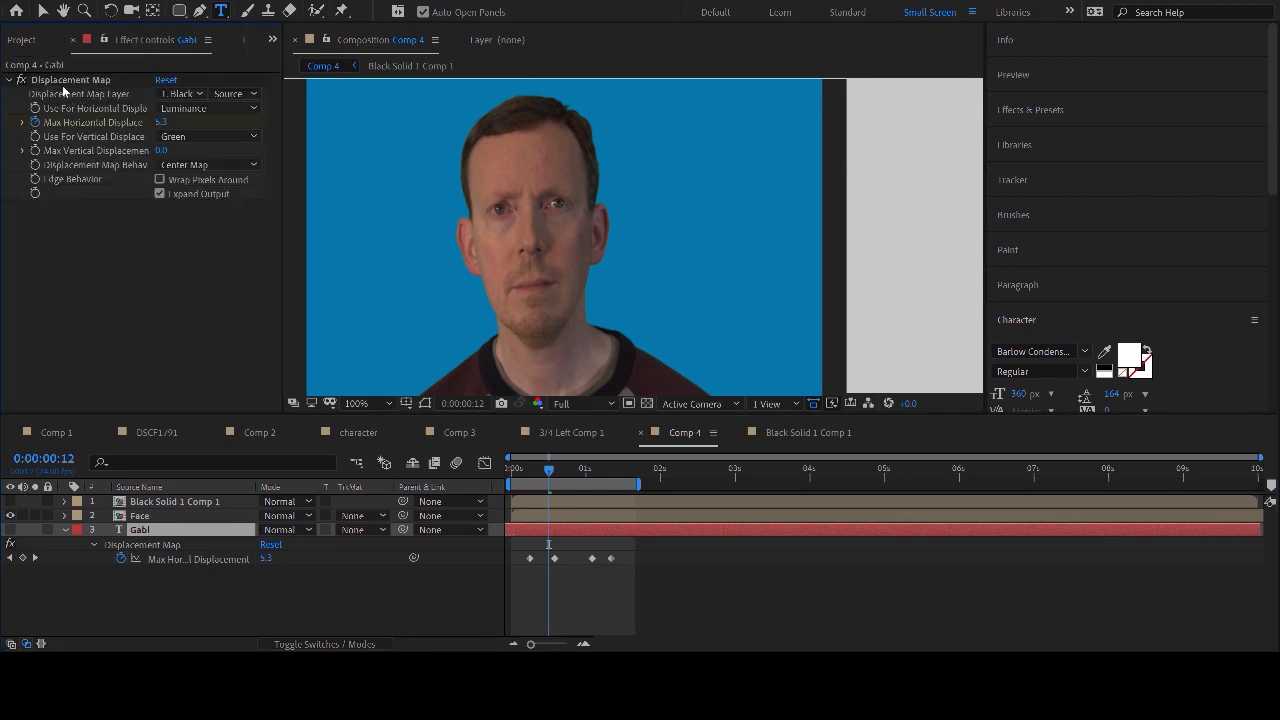
pyautogui.click(62, 80)
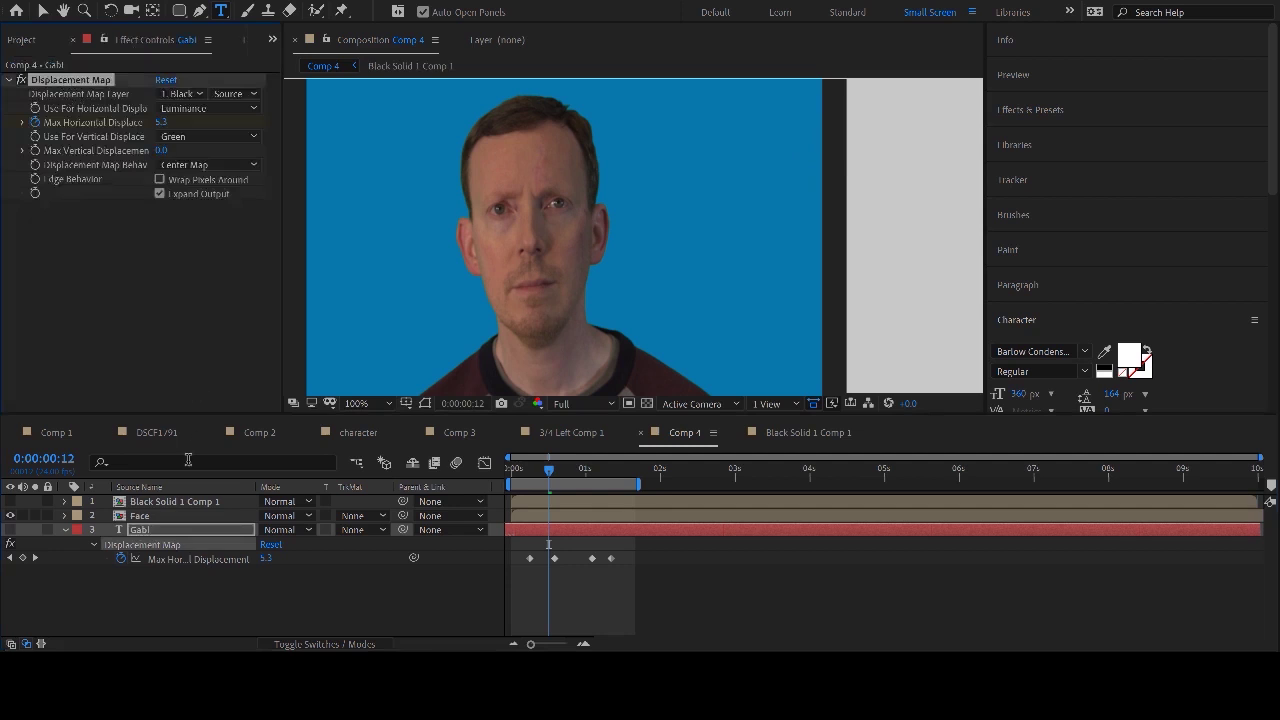
pyautogui.click(143, 516)
pyautogui.hotkey('ctrl', 'v')
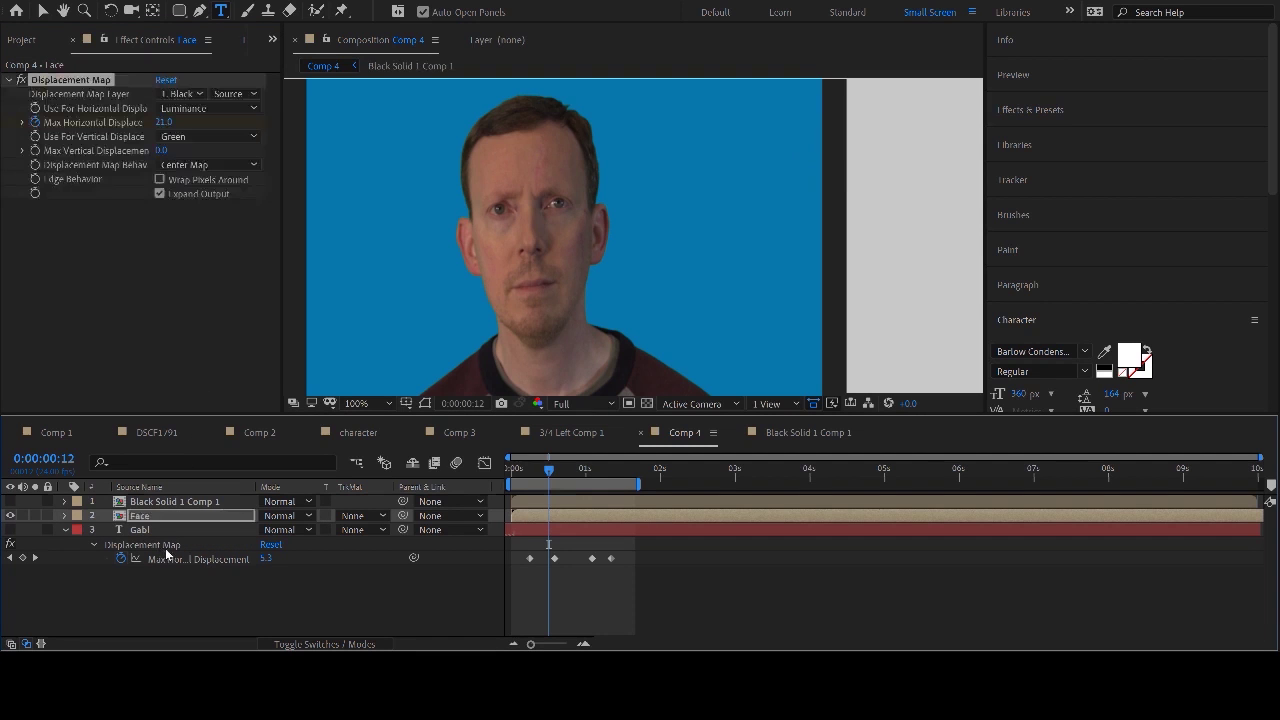
pyautogui.click(65, 530)
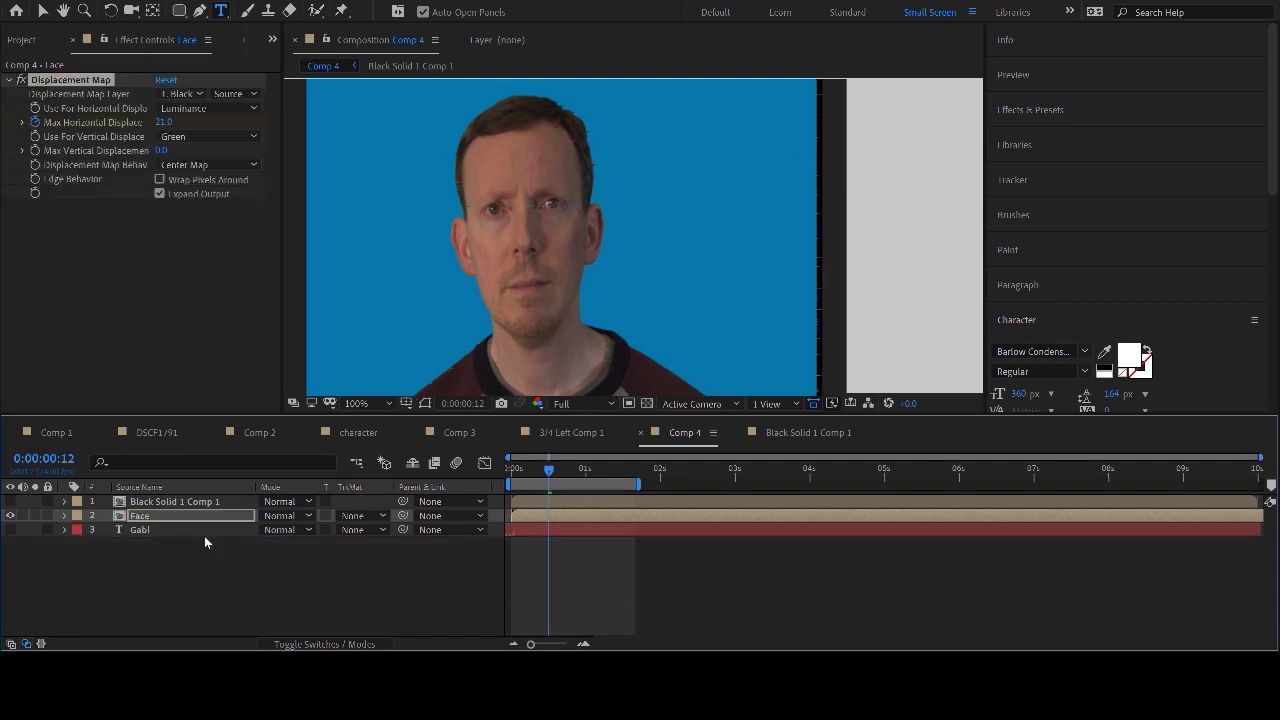
# - Hide the blue solid background inside the Face precomp and return to Comp 4
pyautogui.doubleClick(135, 516)
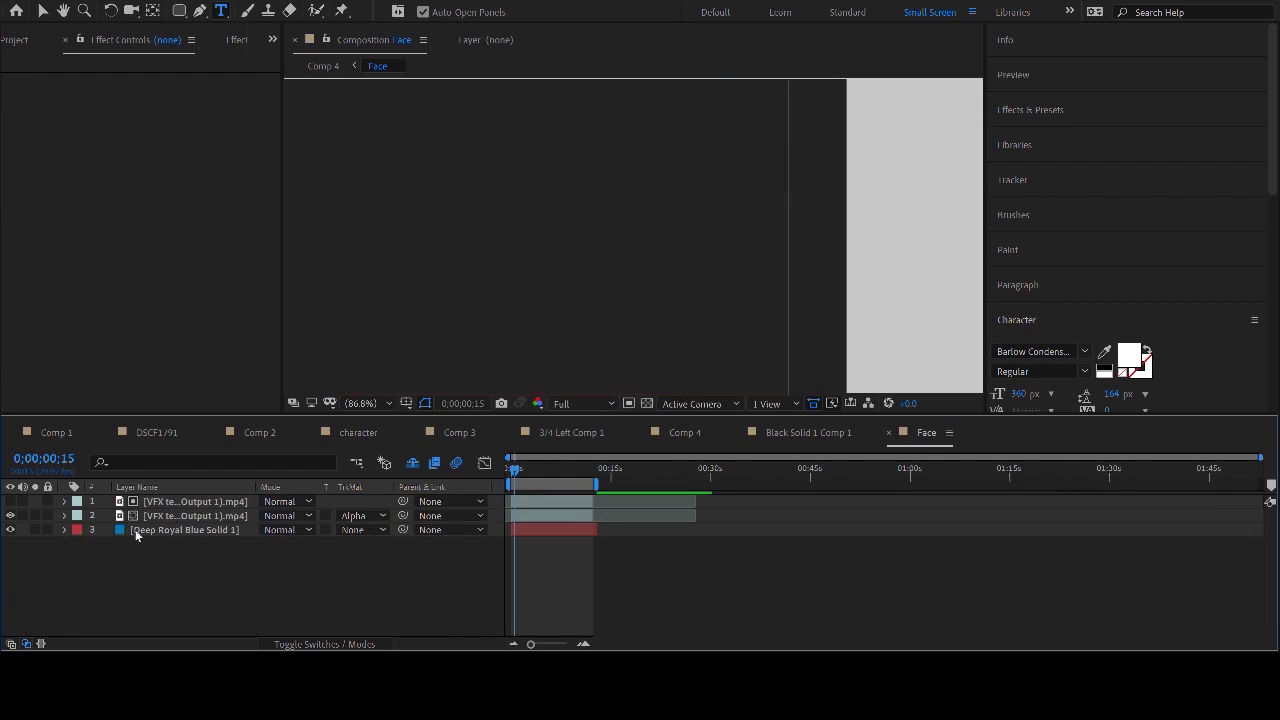
pyautogui.click(10, 530)
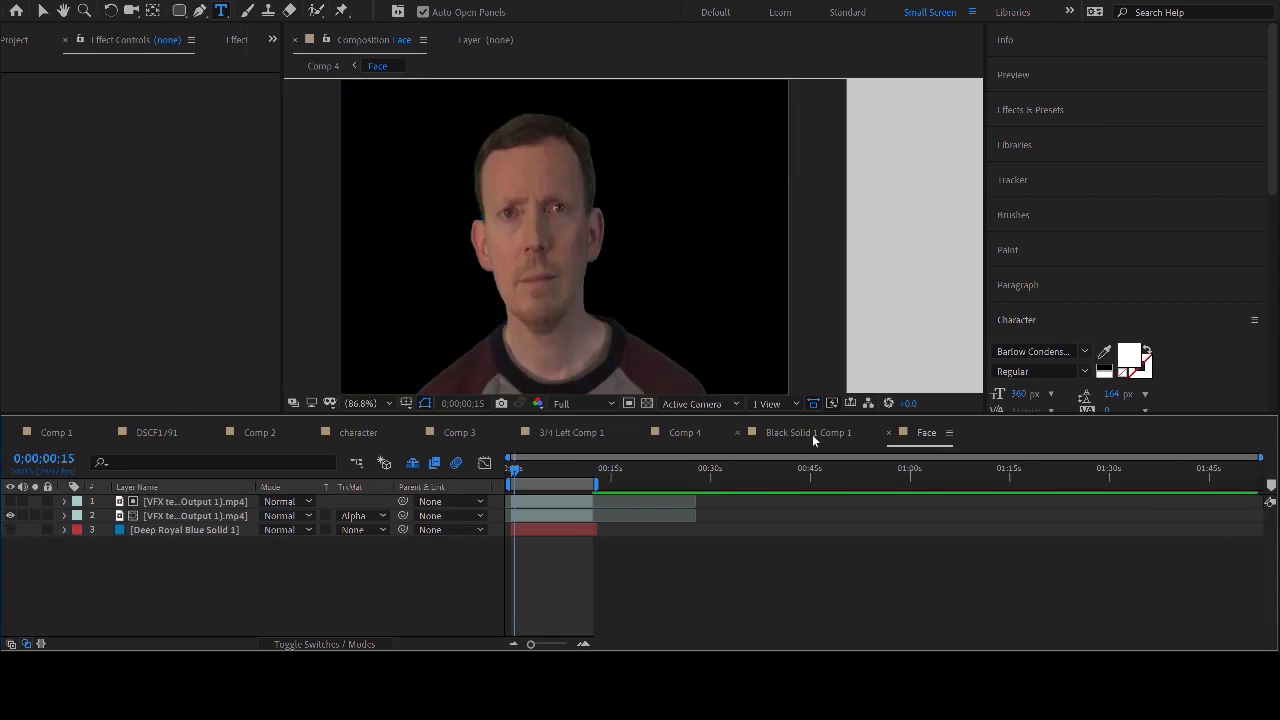
pyautogui.click(810, 433)
pyautogui.click(920, 433)
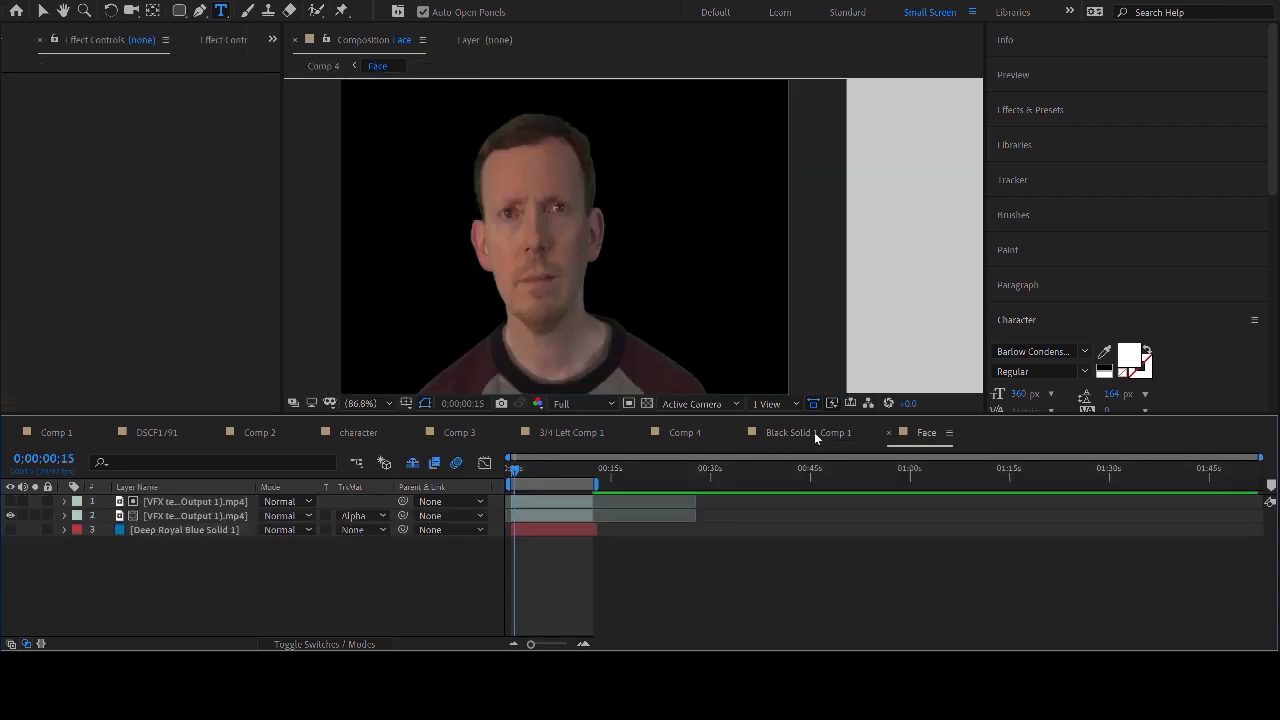
pyautogui.click(684, 433)
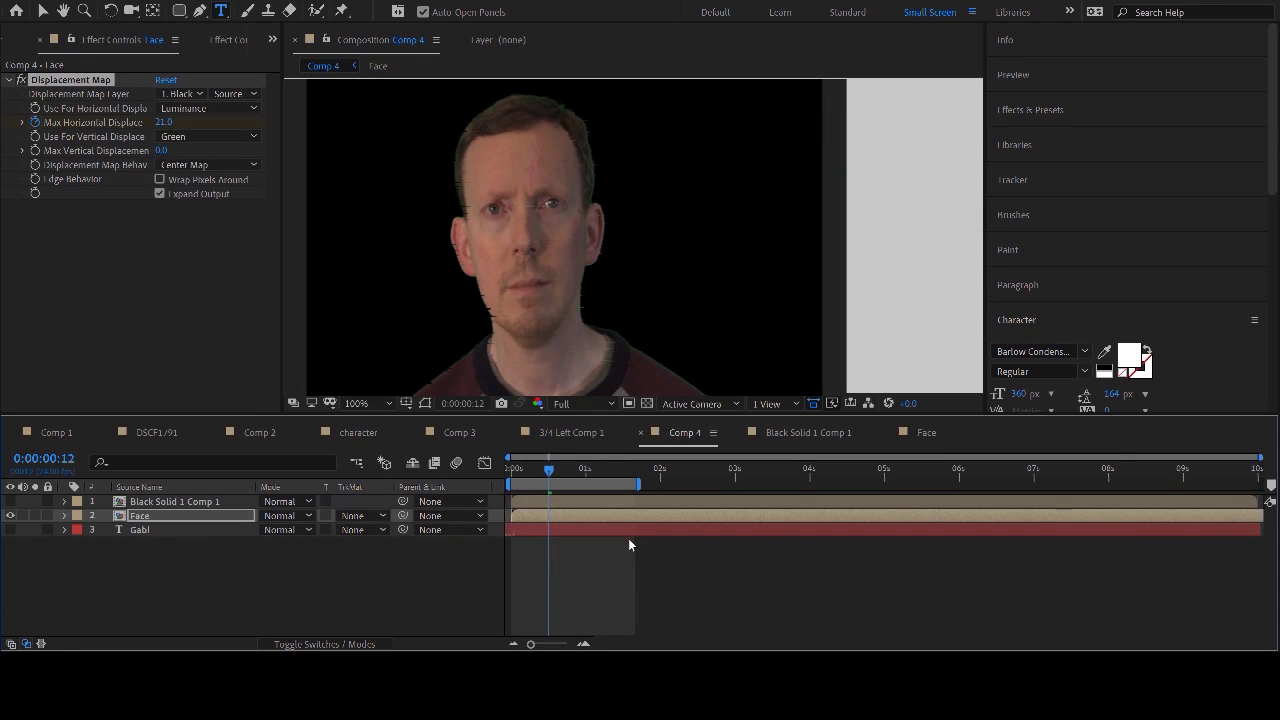
# - Push the Face's horizontal displacement to about -251 and drive vertical displacement with Luminance
pyautogui.press('u')
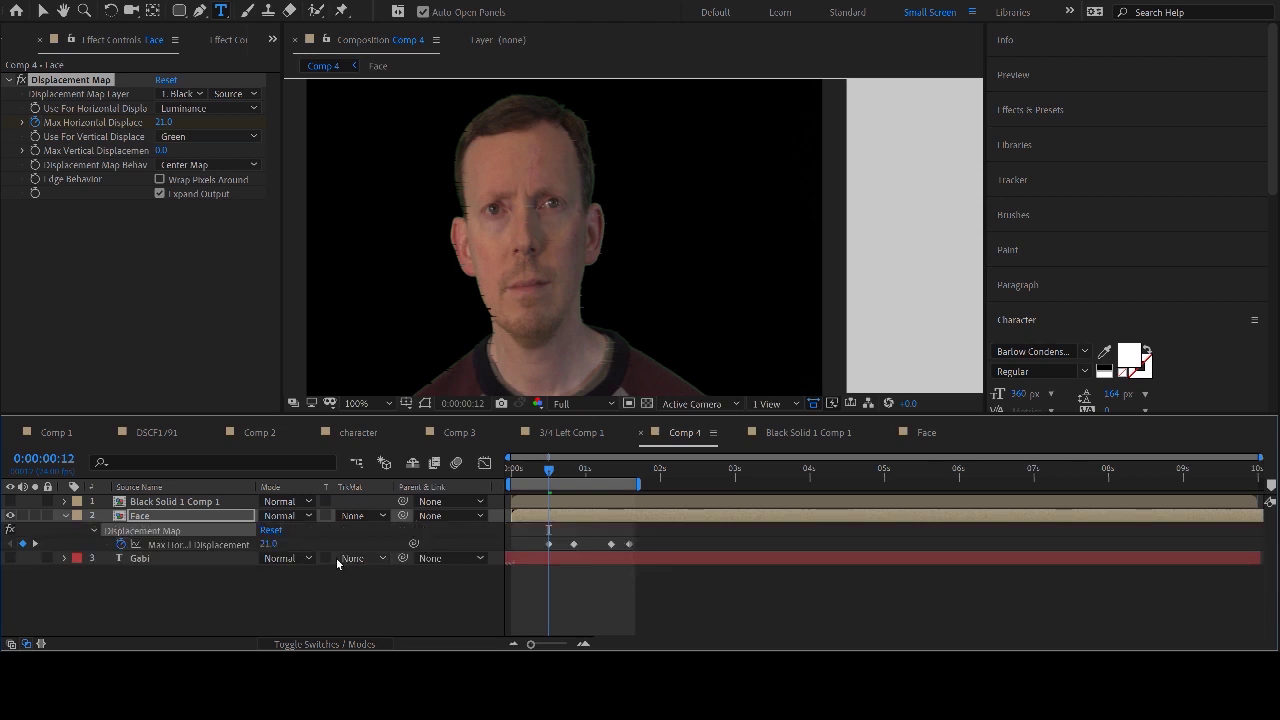
pyautogui.moveTo(277, 541); pyautogui.dragTo(44, 537)
pyautogui.moveTo(548, 468)
pyautogui.mouseDown()
pyautogui.moveTo(610, 467)
pyautogui.moveTo(573, 468)
pyautogui.mouseUp()
pyautogui.click(208, 136)
pyautogui.click(210, 230)
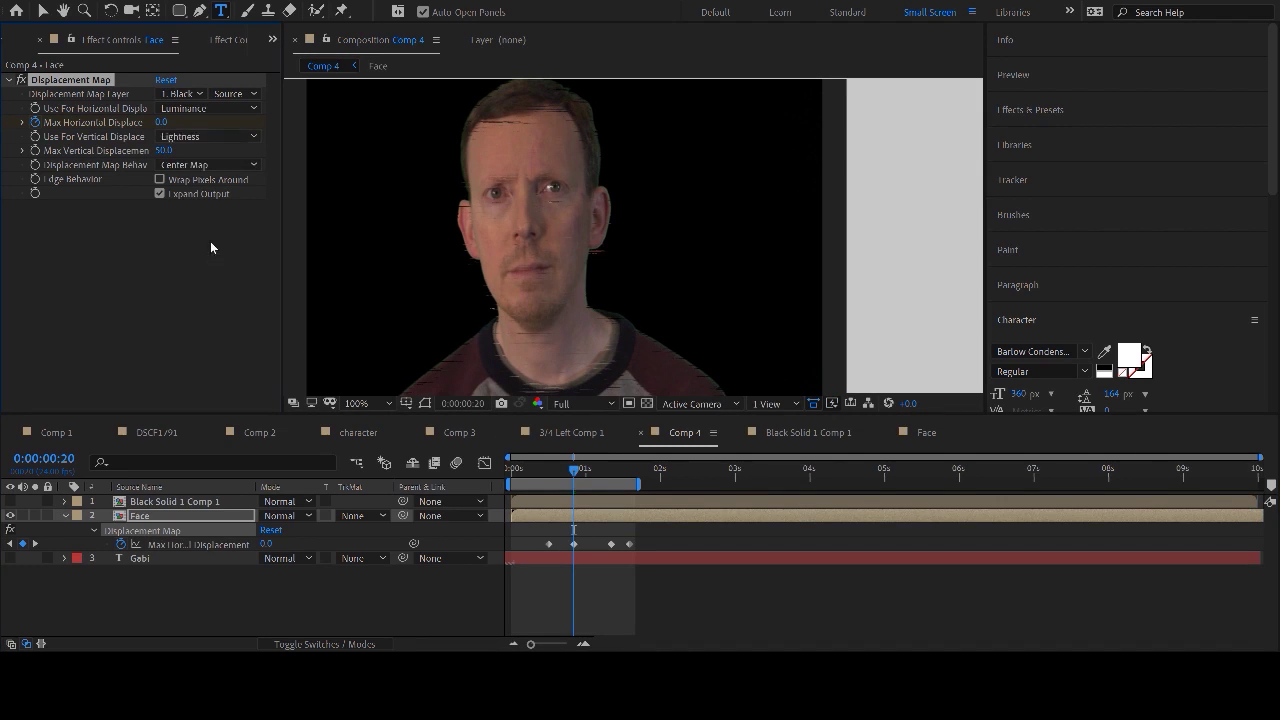
pyautogui.click(208, 136)
pyautogui.click(213, 216)
pyautogui.moveTo(588, 472)
pyautogui.mouseDown()
pyautogui.moveTo(603, 484)
pyautogui.moveTo(588, 472)
pyautogui.mouseUp()
pyautogui.click(806, 432)
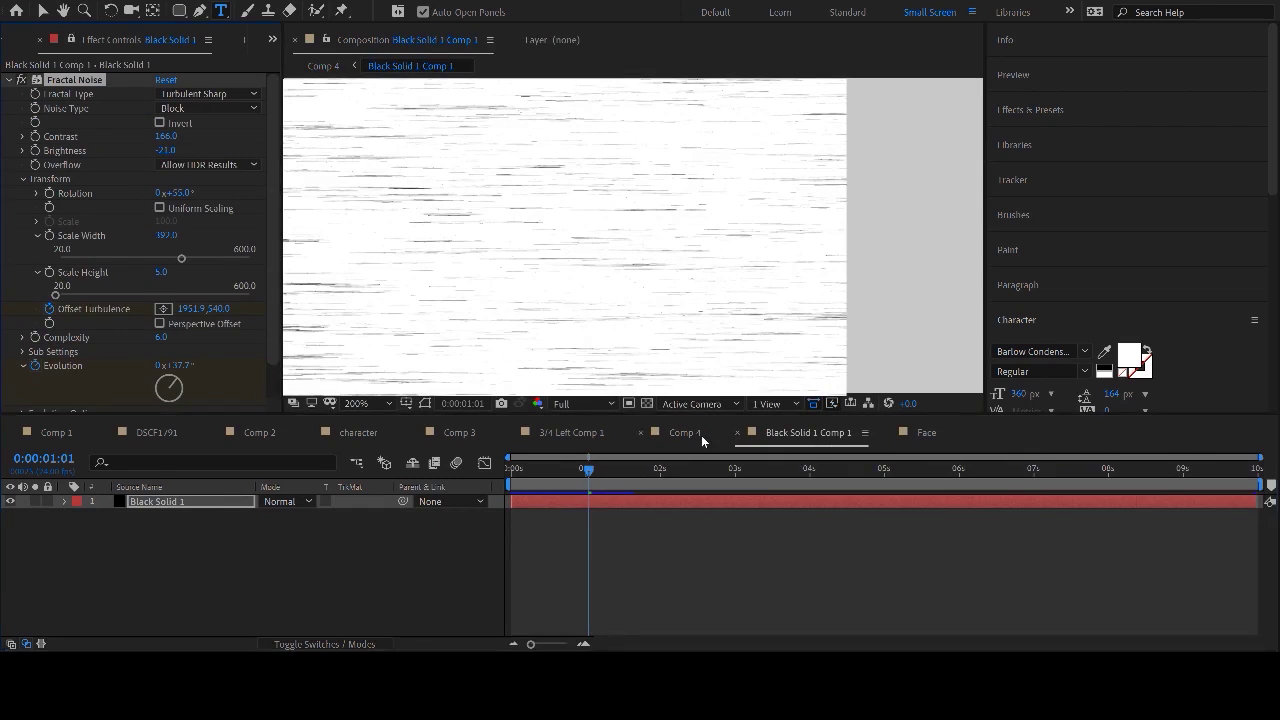
# - Stretch the noise to Scale Height 452 with contrast 185, then preview the warped face glitch
pyautogui.click(690, 433)
pyautogui.moveTo(55, 295); pyautogui.dragTo(145, 295)
pyautogui.moveTo(258, 280); pyautogui.dragTo(303, 280)
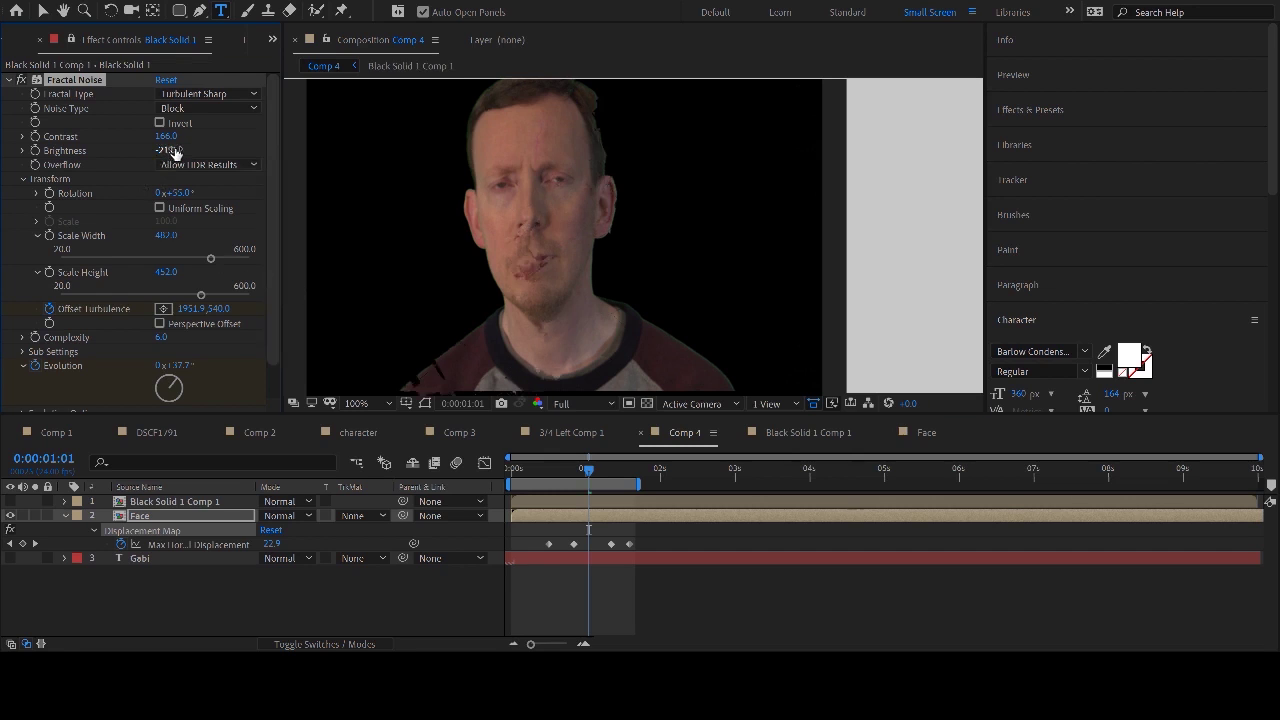
pyautogui.moveTo(165, 150); pyautogui.dragTo(117, 164)
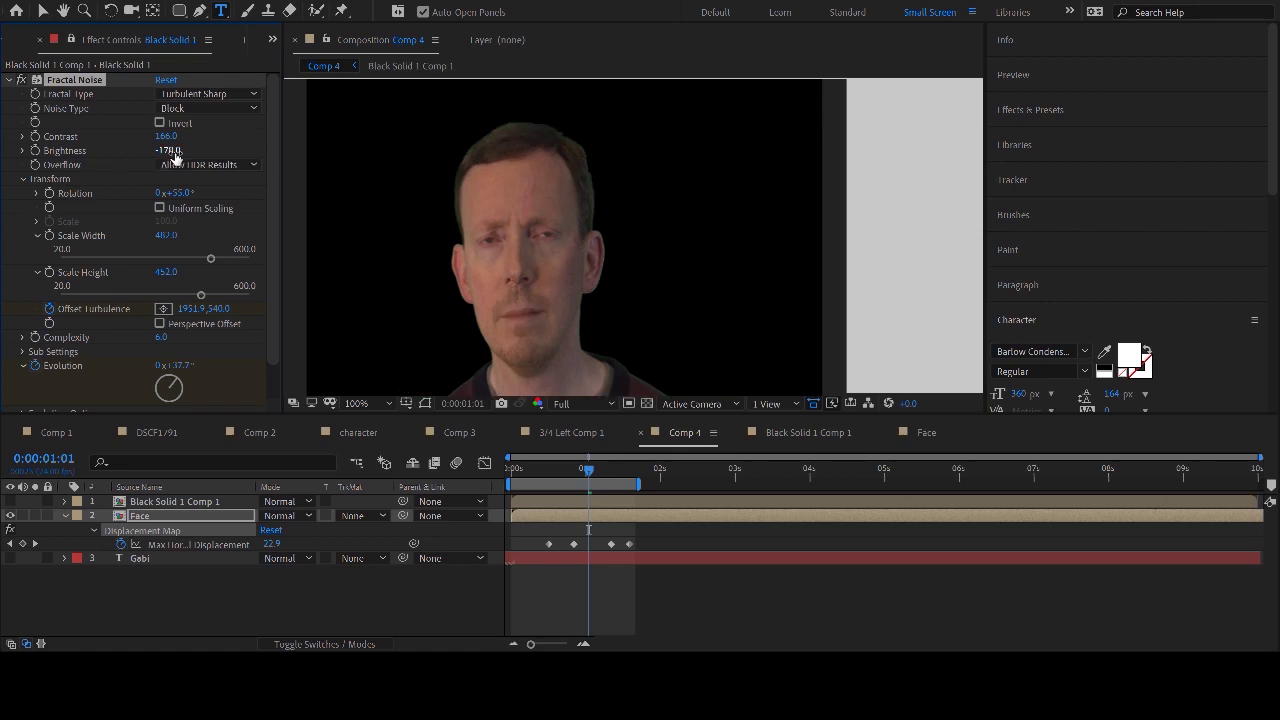
pyautogui.hotkey('ctrl', 'z')
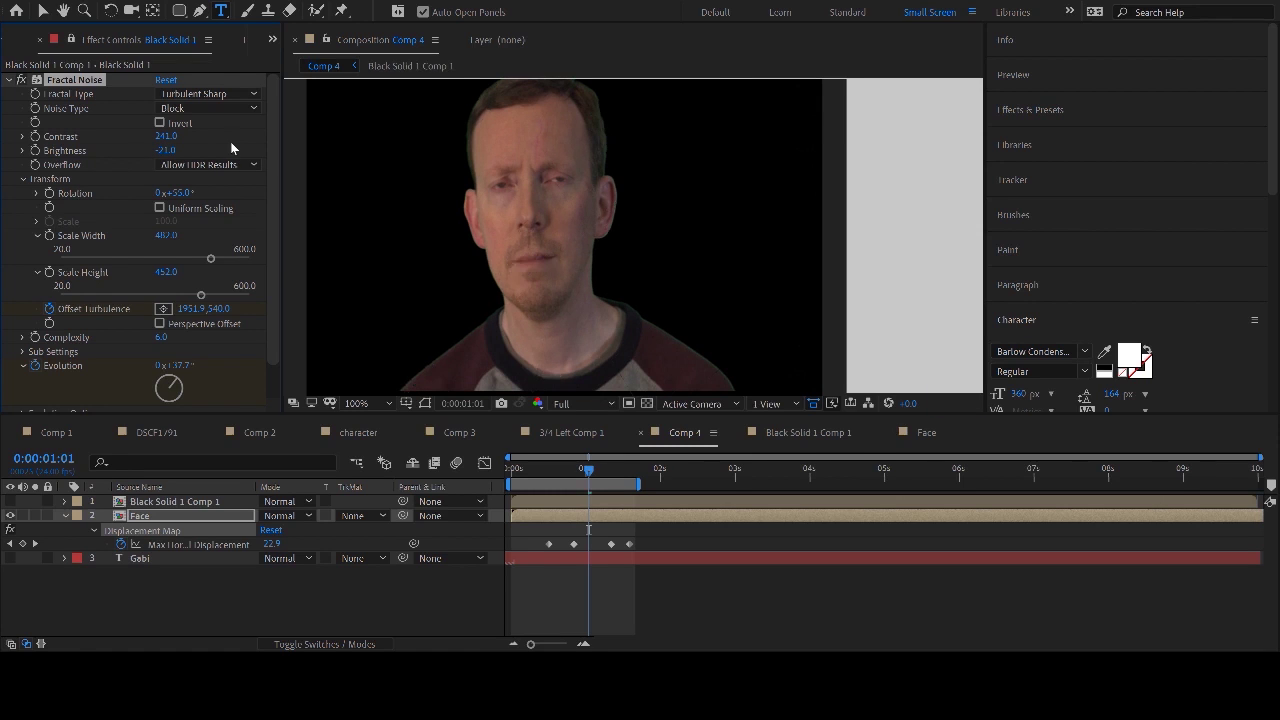
pyautogui.hotkey('ctrl', 'z')
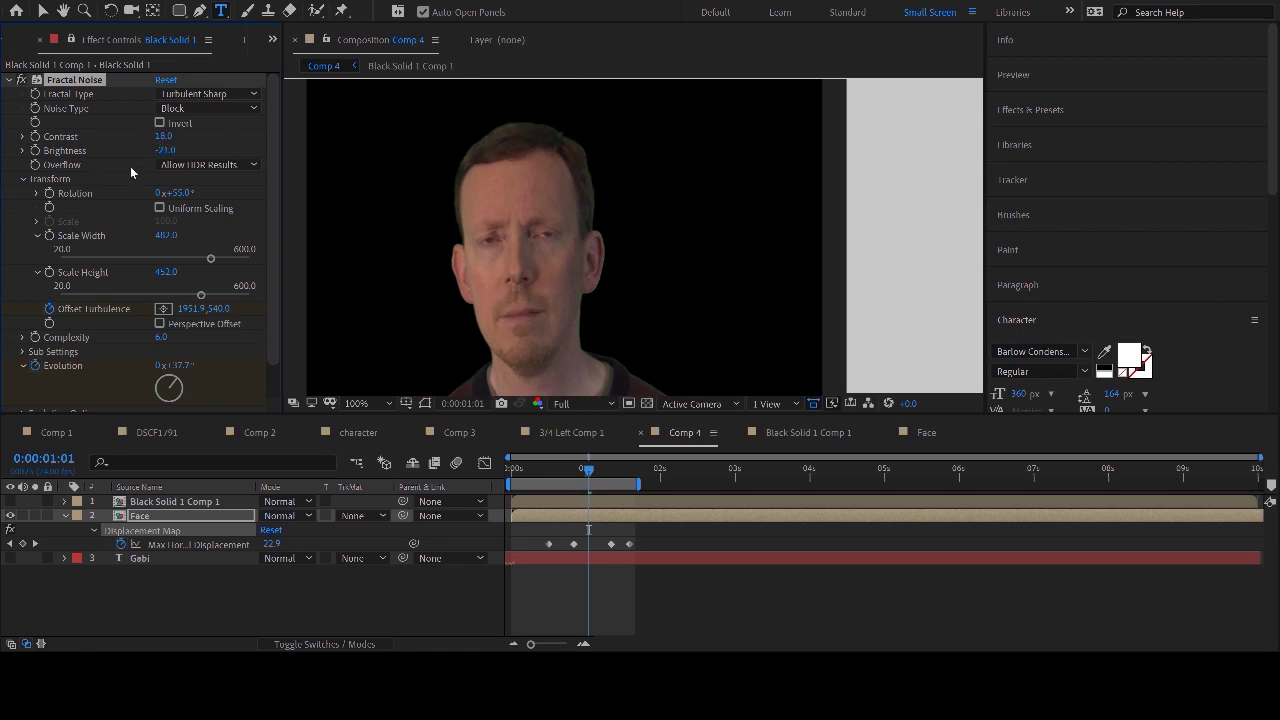
pyautogui.moveTo(165, 140); pyautogui.dragTo(180, 140)
pyautogui.moveTo(557, 468); pyautogui.dragTo(636, 470)
pyautogui.press('space')
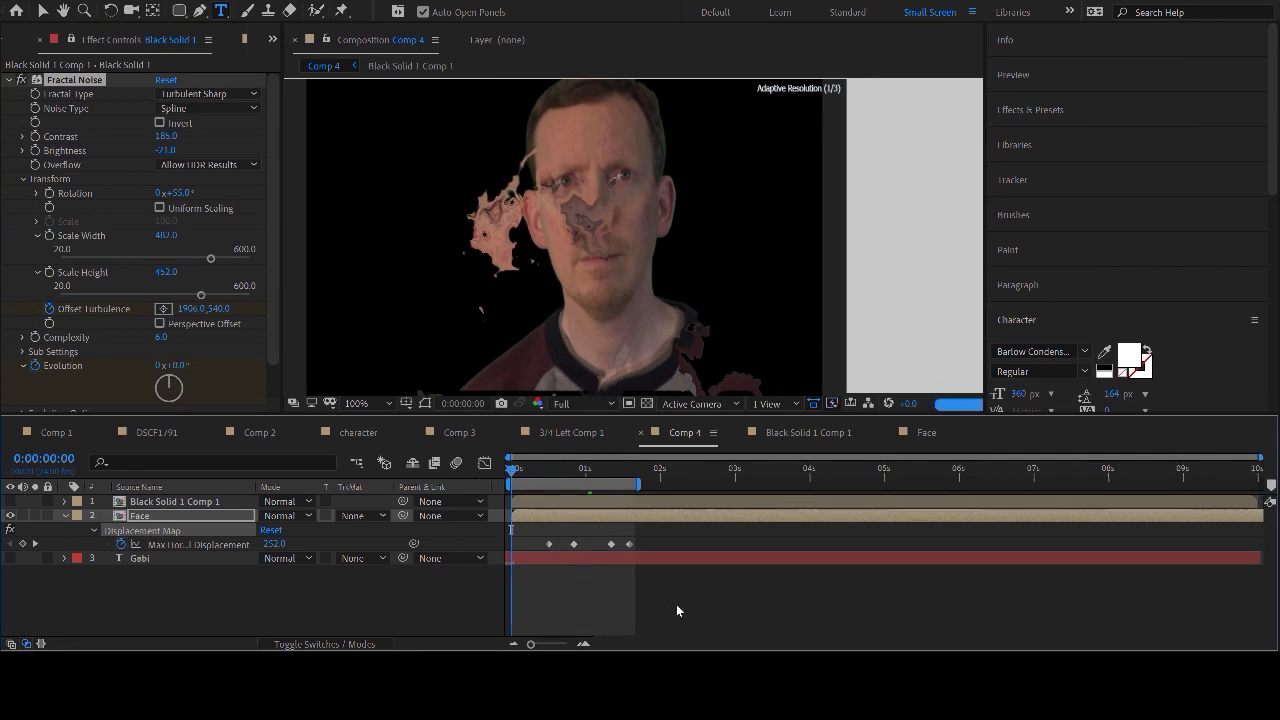
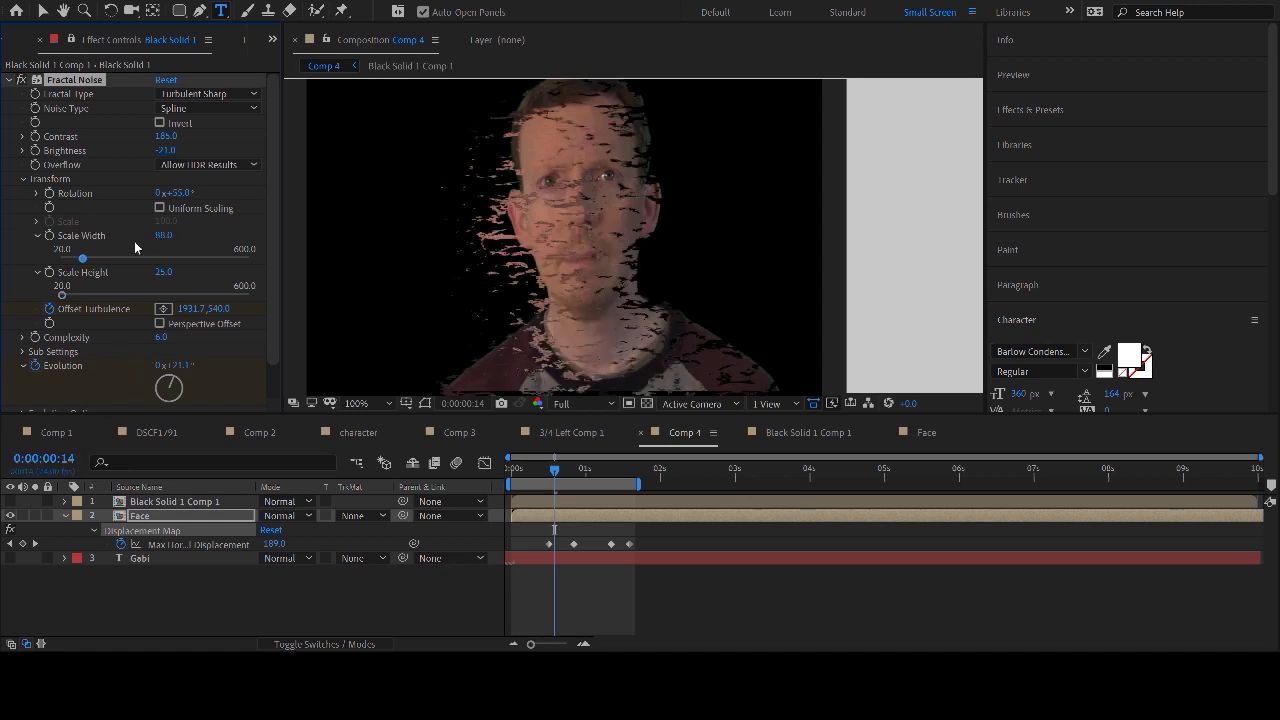
# - Scrub Fractal Noise Scale Width to 59 and Scale Height to 15, checking a later frame
pyautogui.moveTo(159, 242); pyautogui.dragTo(143, 285)
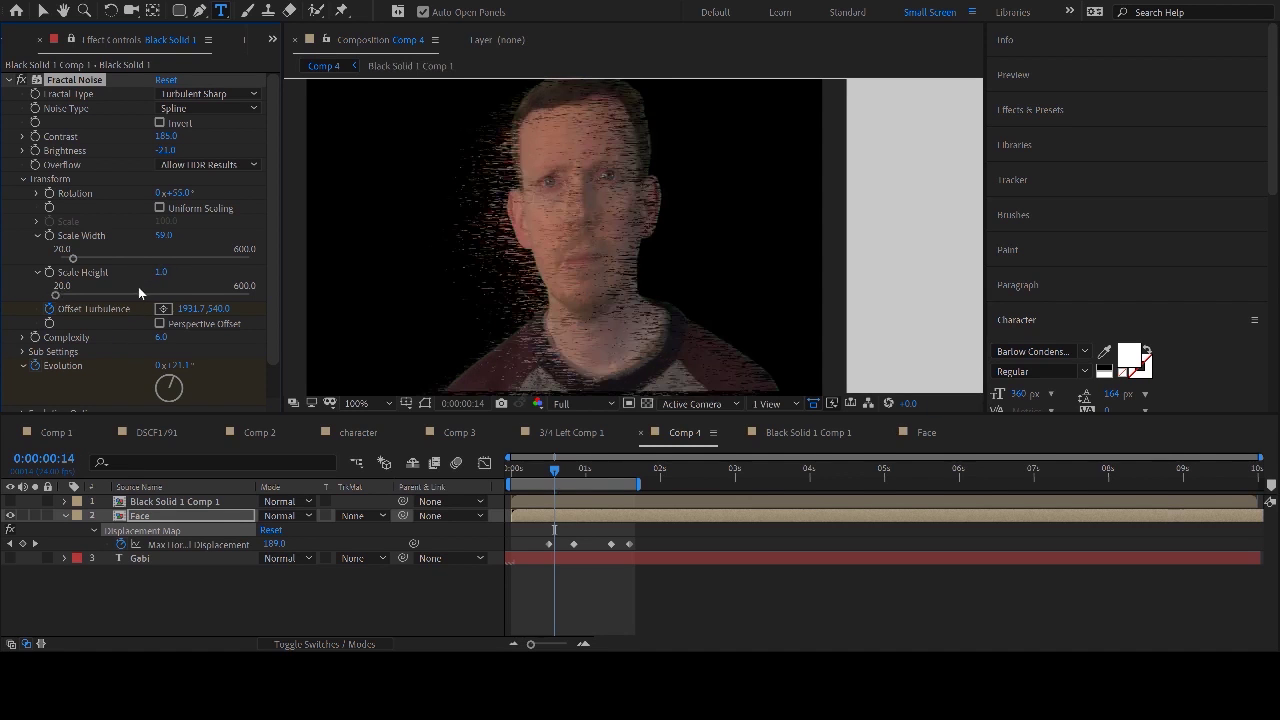
pyautogui.moveTo(161, 272); pyautogui.dragTo(166, 272)
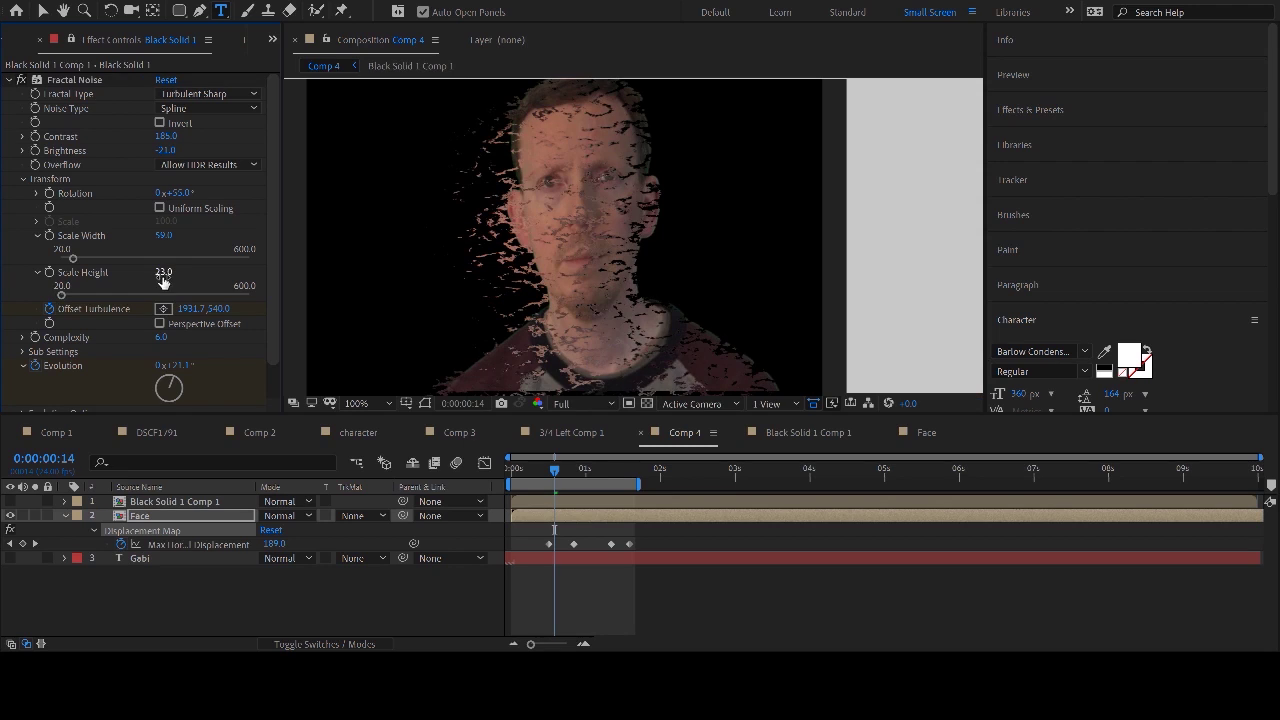
pyautogui.moveTo(160, 274); pyautogui.dragTo(163, 277)
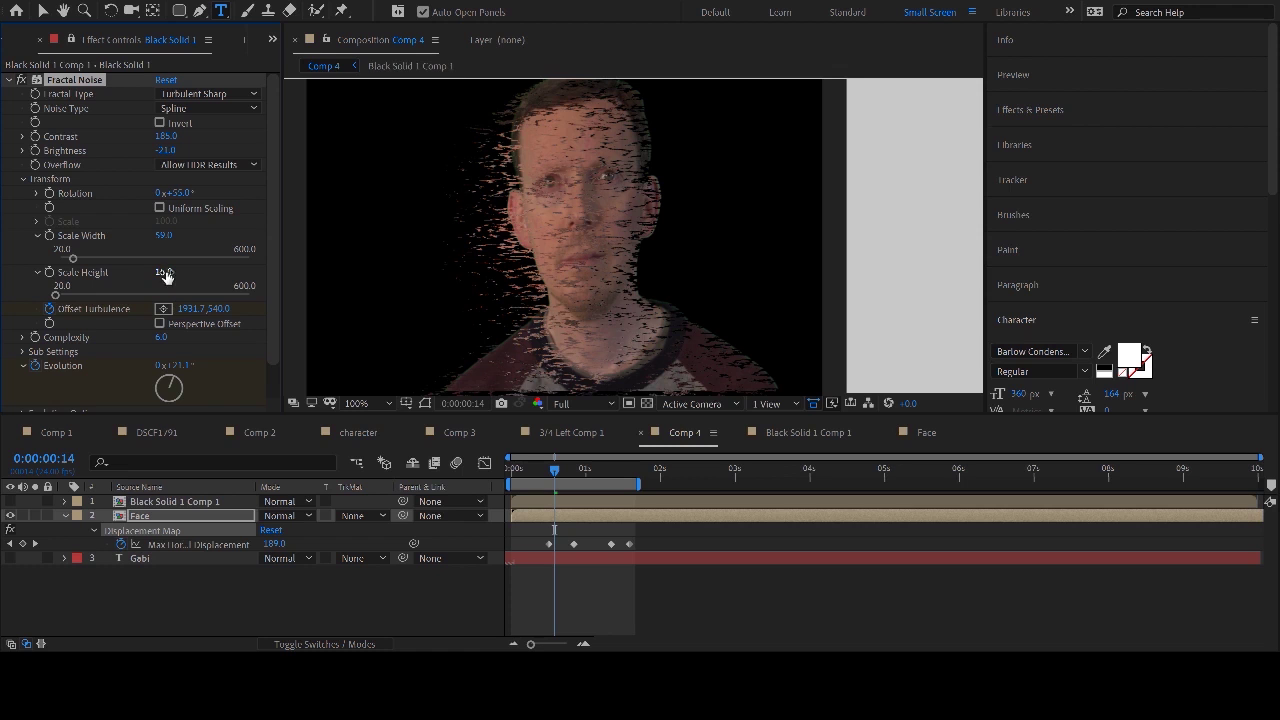
pyautogui.moveTo(531, 466)
pyautogui.mouseDown()
pyautogui.moveTo(640, 470)
pyautogui.moveTo(511, 470)
pyautogui.mouseUp()
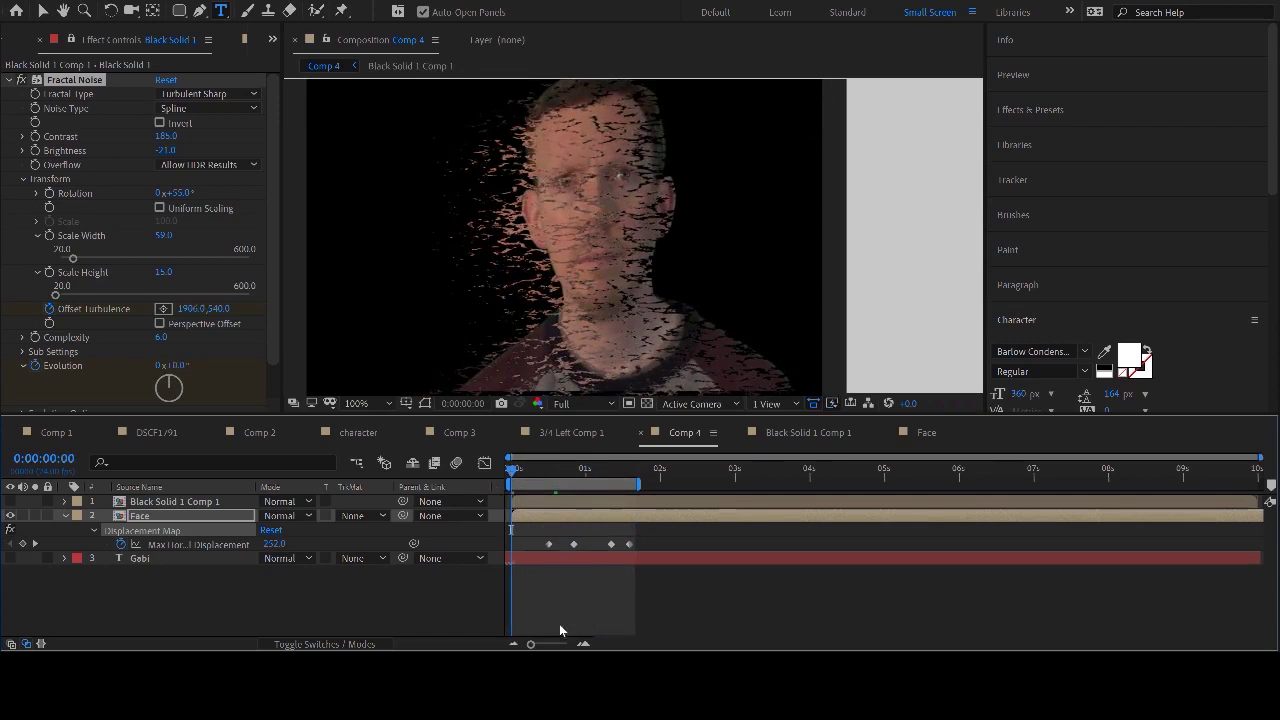
# - Preview, precompose the Gabi layer into Gabi Comp 1, and add a puppet pin atop its i
pyautogui.press('space')
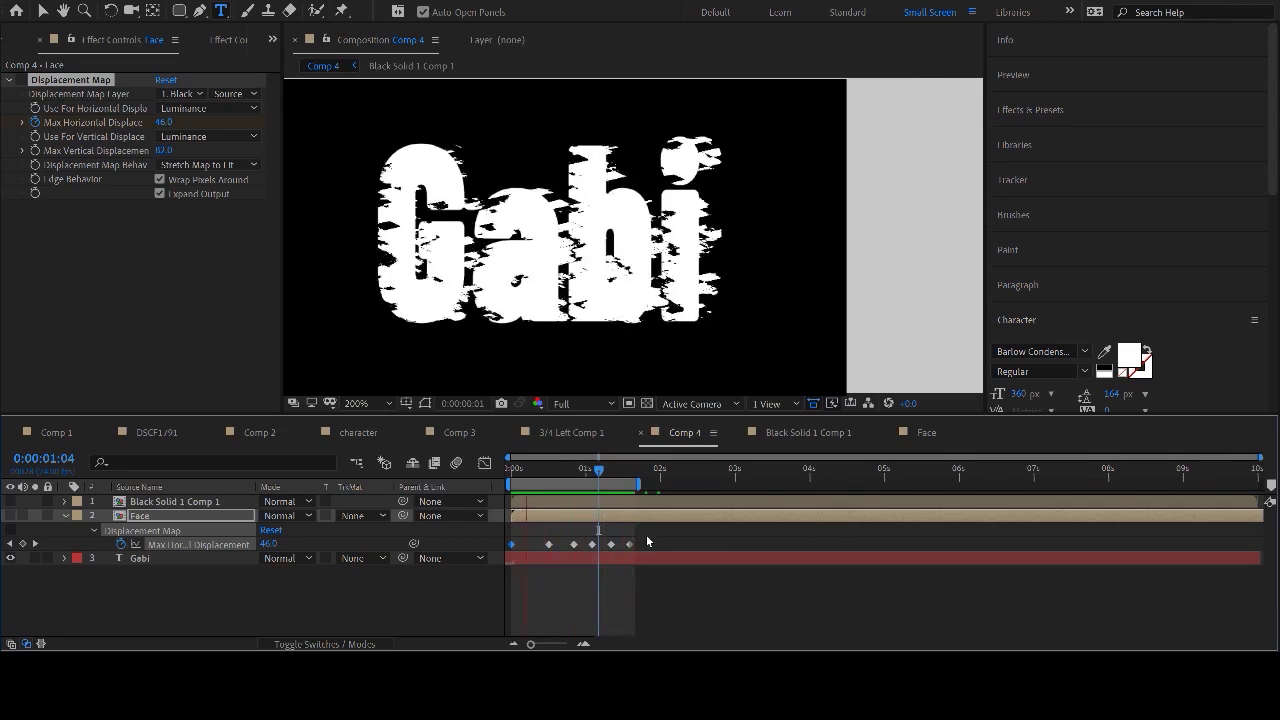
pyautogui.click(140, 560)
pyautogui.hotkey('ctrl', 'shift', 'c')
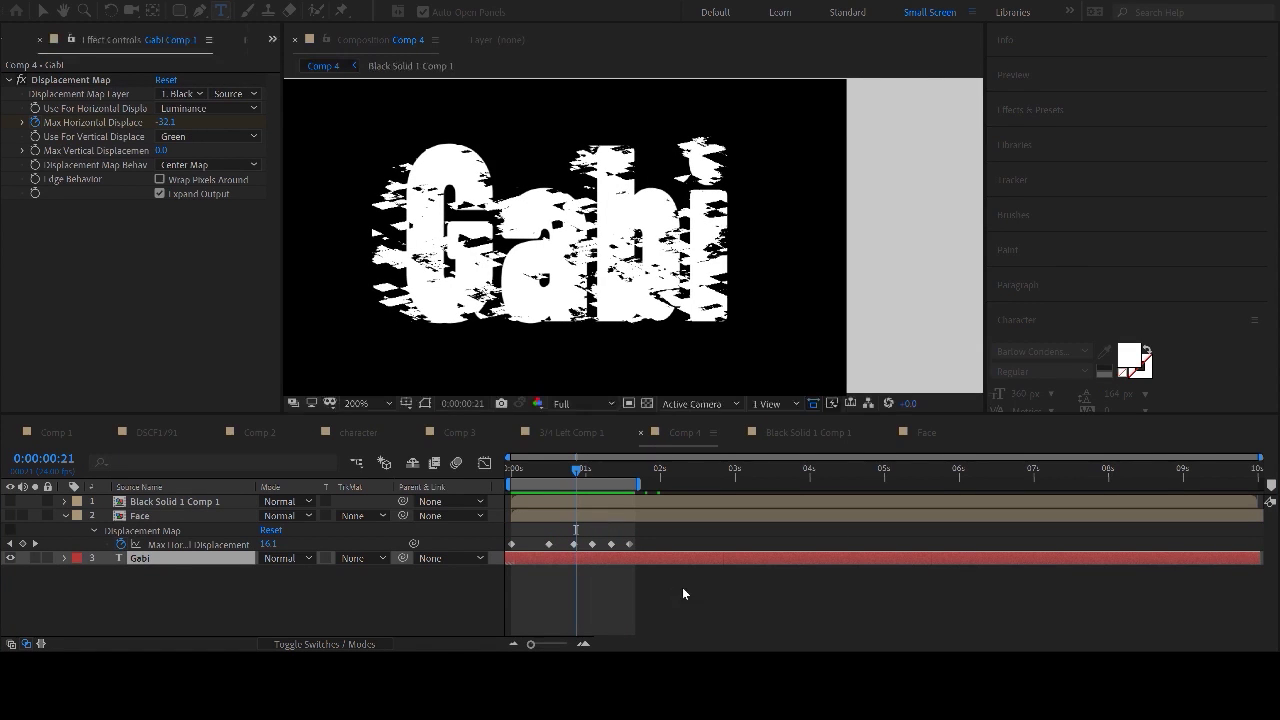
pyautogui.press('Return')
pyautogui.hotkey('ctrl', 'p')
pyautogui.click(710, 196)
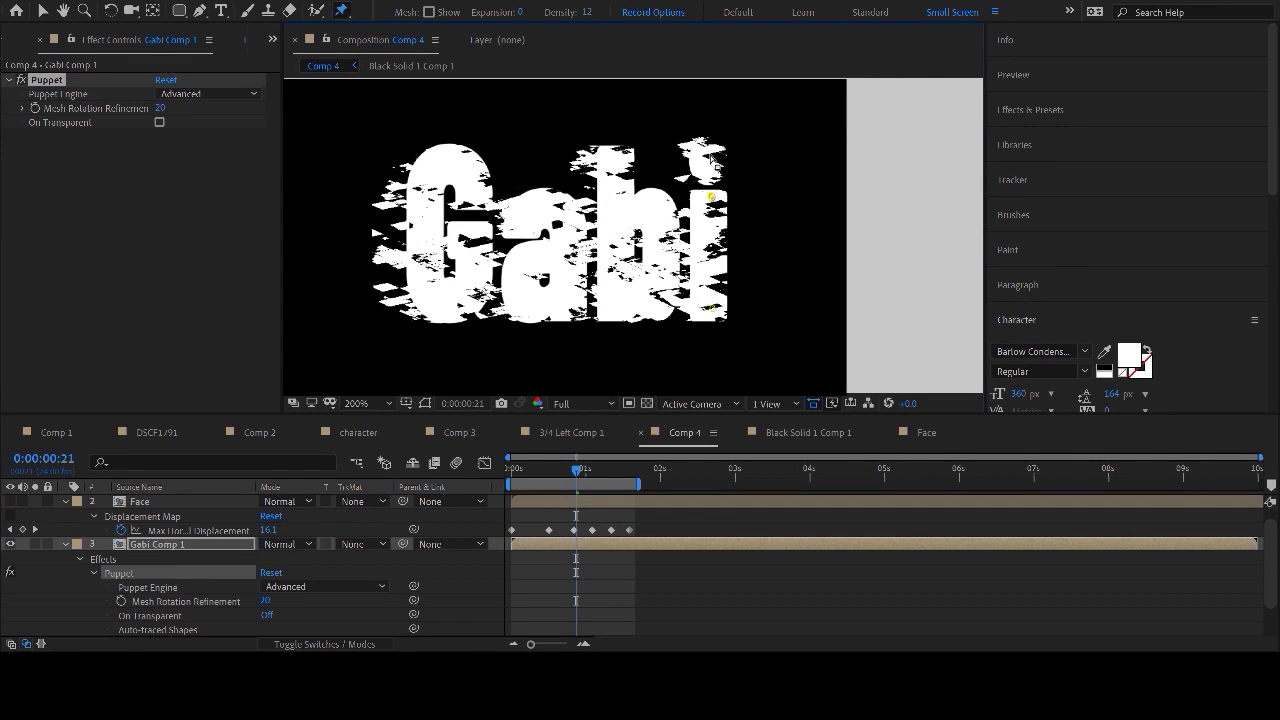
# - Keyframe the i's puppet pin, bending it right near one second and left at frame 17
pyautogui.moveTo(576, 468); pyautogui.dragTo(592, 468)
pyautogui.moveTo(710, 196); pyautogui.dragTo(738, 205)
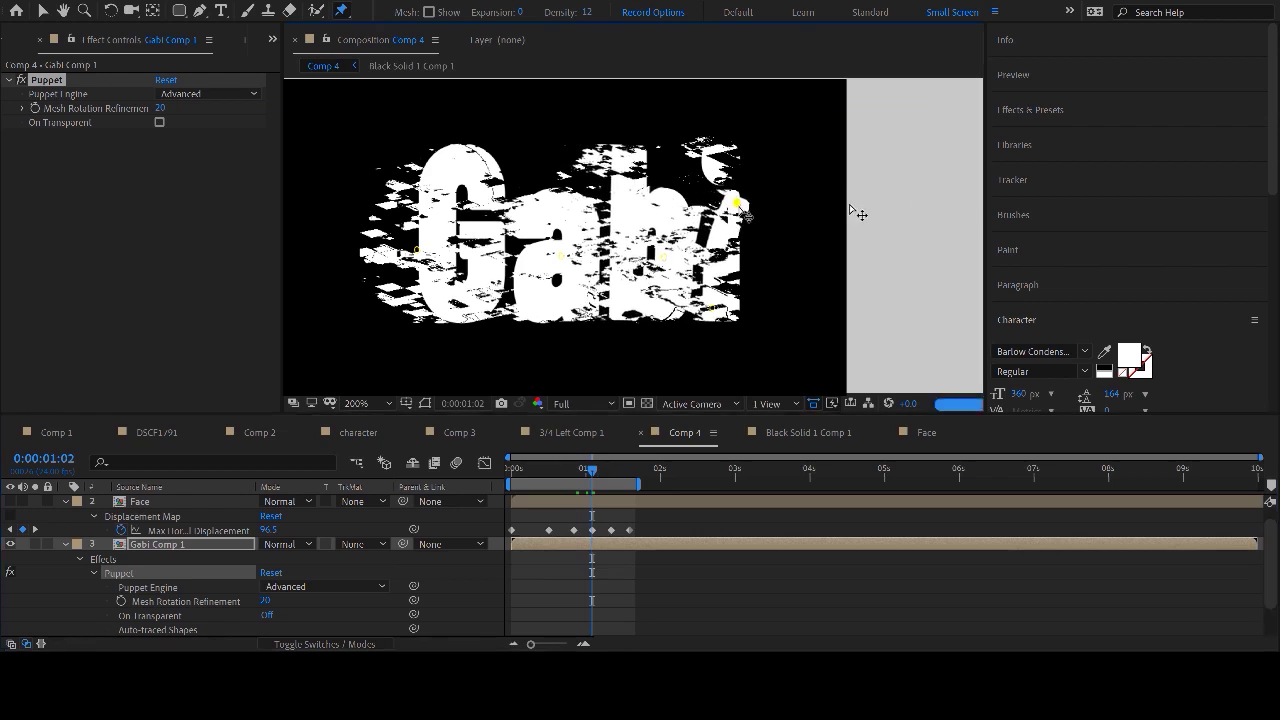
pyautogui.click(565, 466)
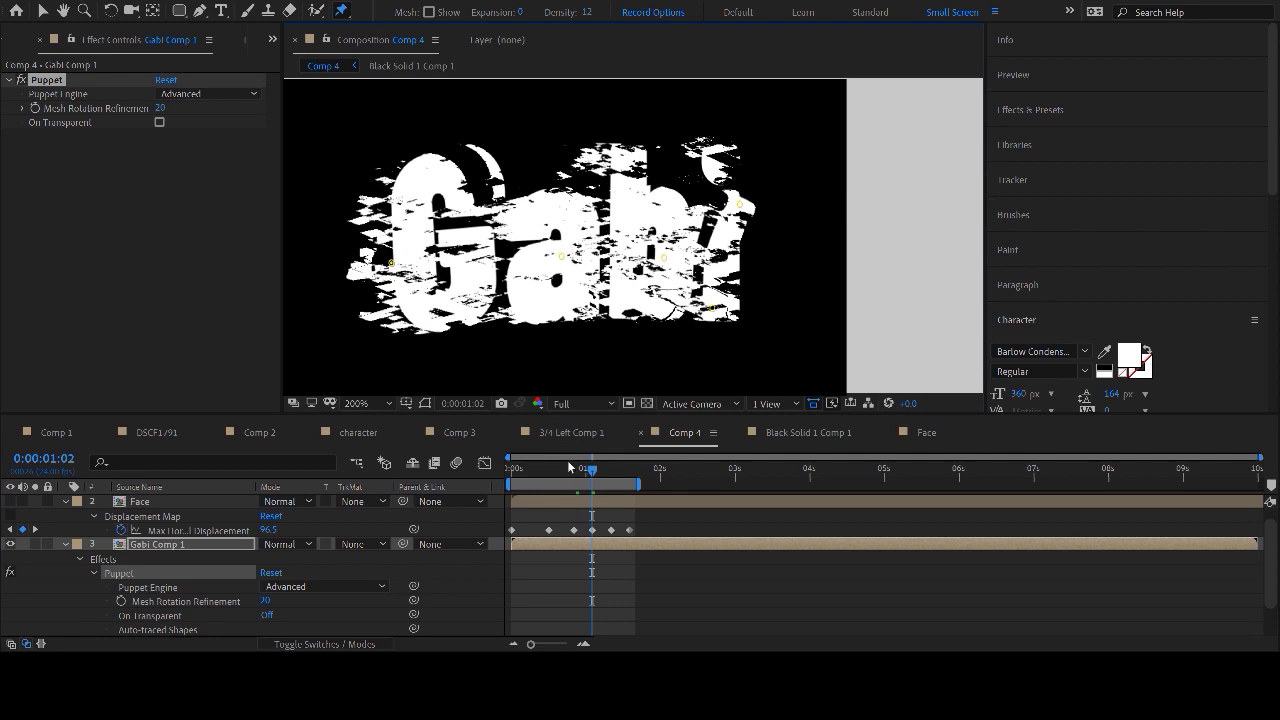
pyautogui.press('u')
pyautogui.moveTo(712, 197); pyautogui.dragTo(690, 195)
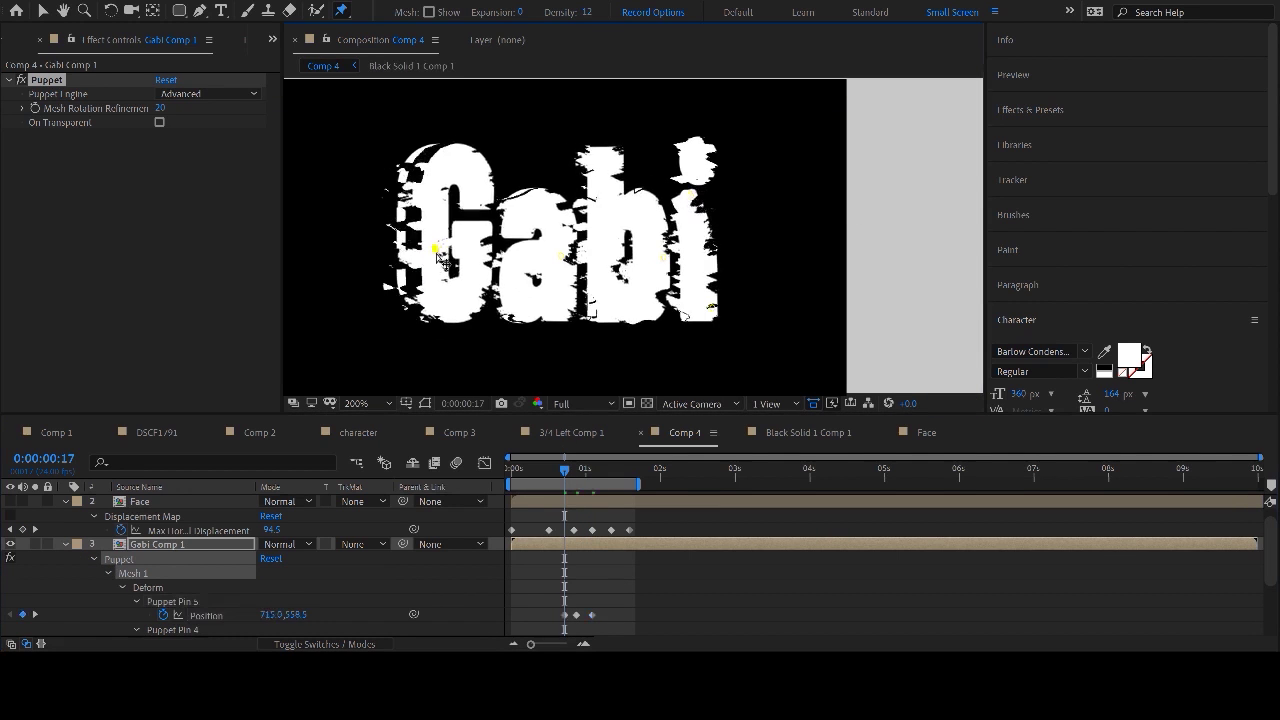
# - Drag more puppet pins to warp the G downward, then preview the wobble from the start
pyautogui.moveTo(440, 257); pyautogui.dragTo(527, 283)
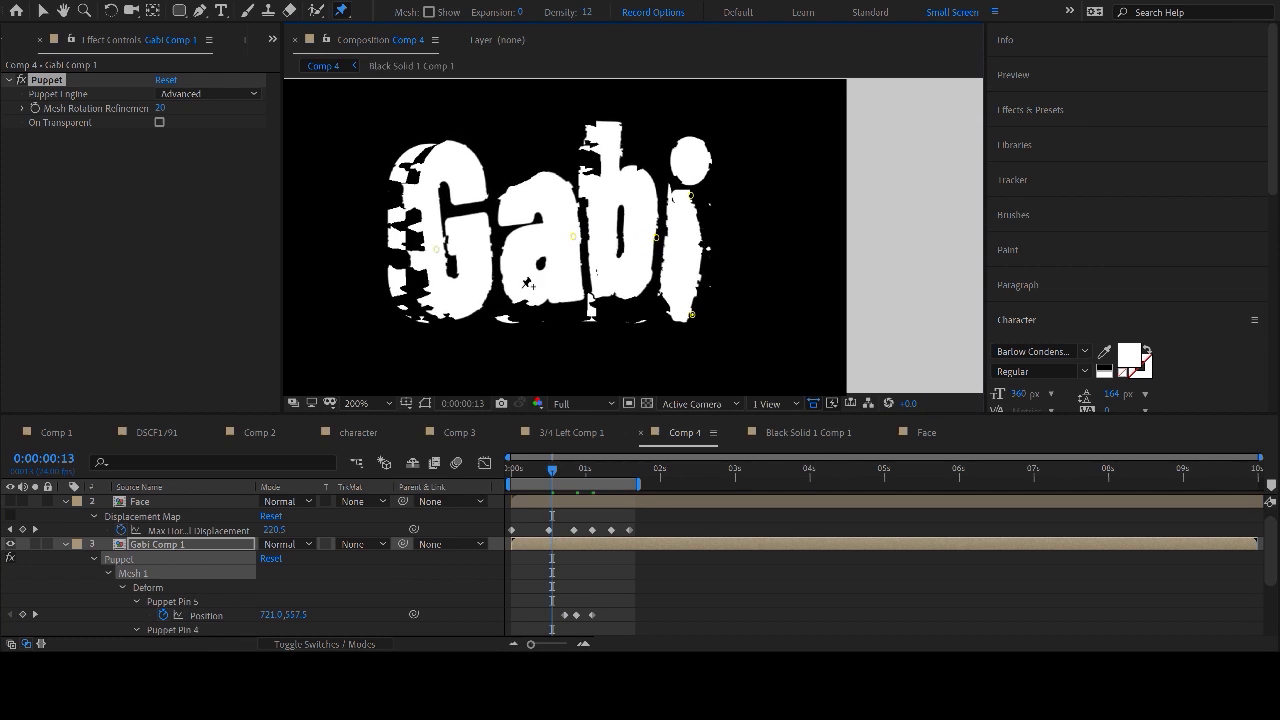
pyautogui.moveTo(452, 252); pyautogui.dragTo(431, 193)
pyautogui.moveTo(551, 470); pyautogui.dragTo(617, 470)
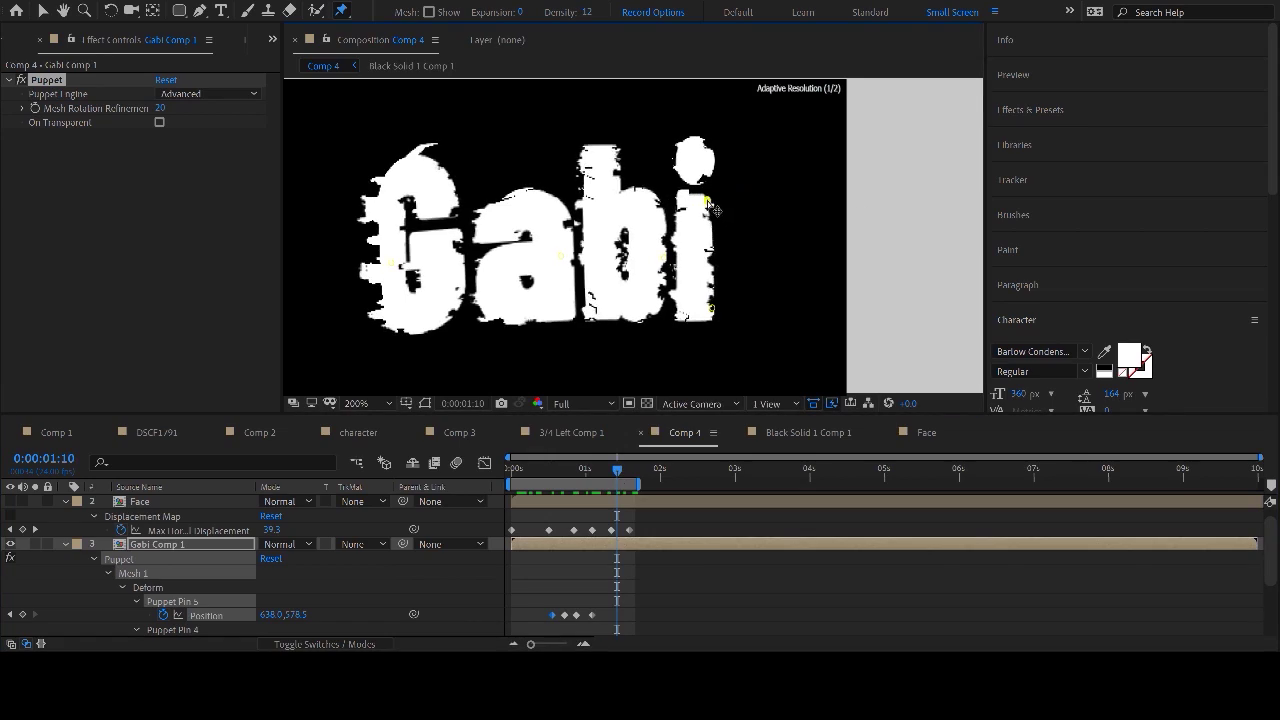
pyautogui.press('Home')
pyautogui.press('space')
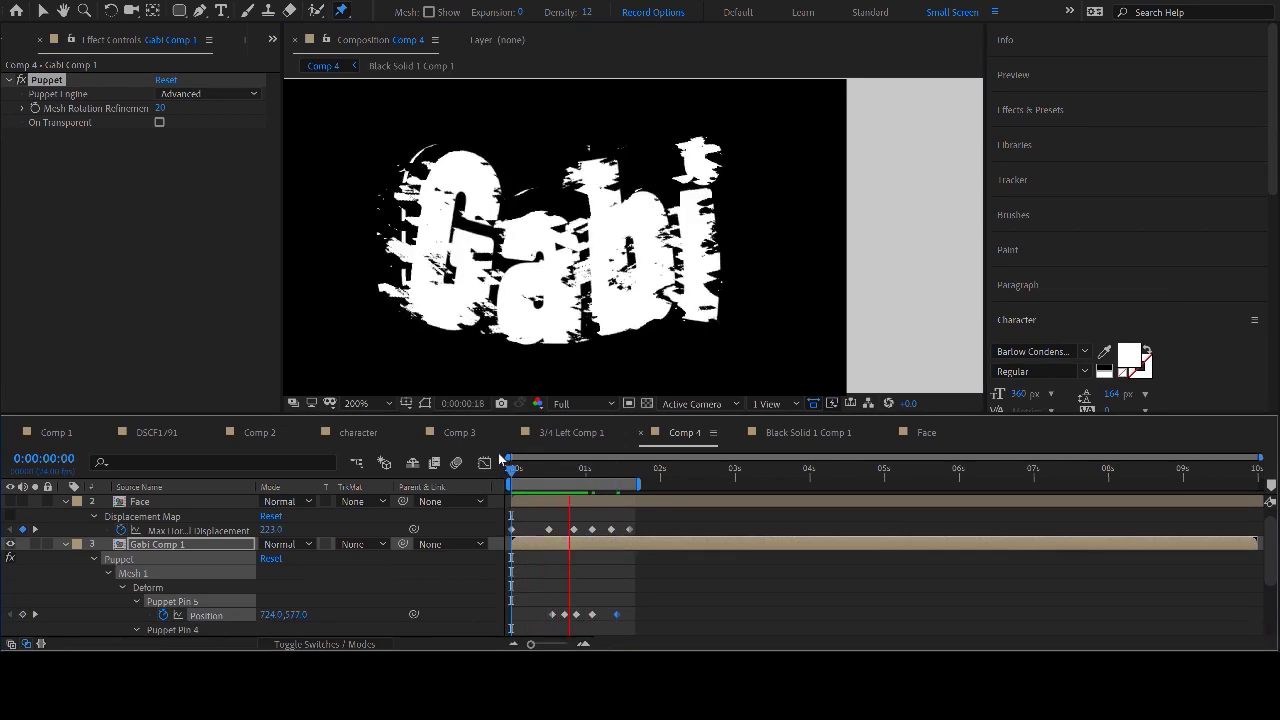